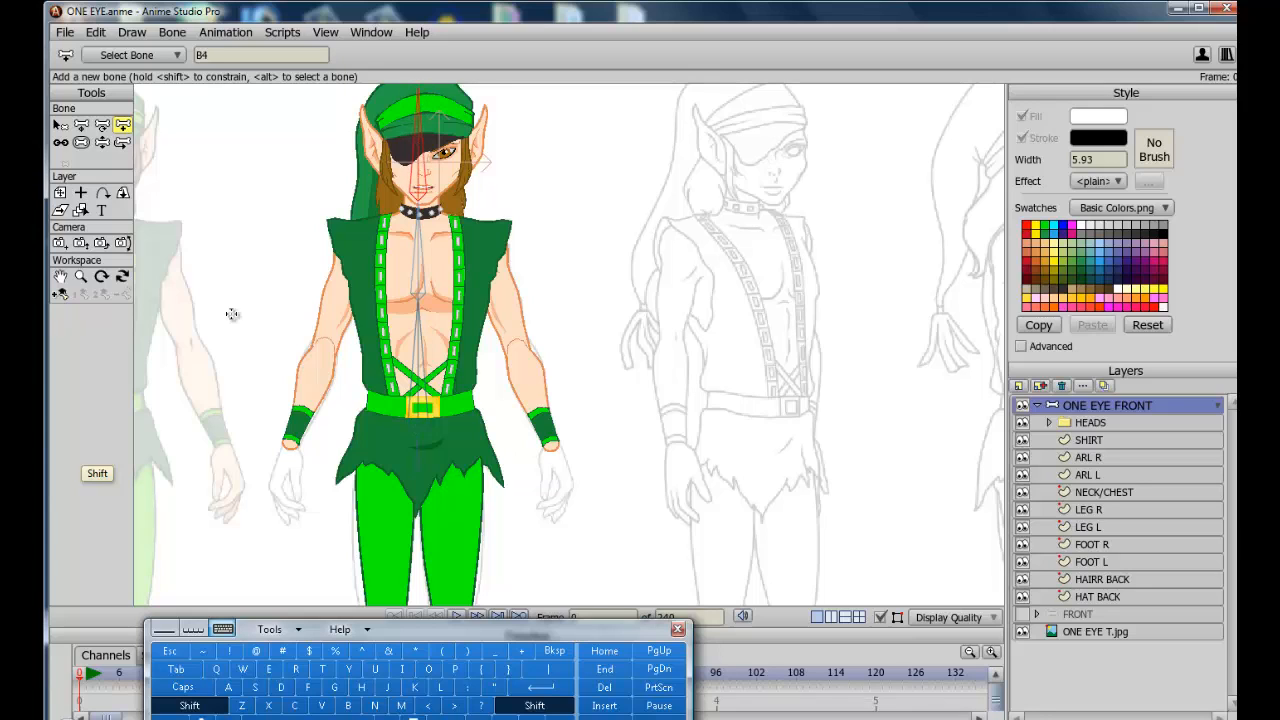
Select the whole spine and head bone chain and move it slightly sideways to centre it on the front-view body
{"action": "left_click", "coordinate": [60, 124]}
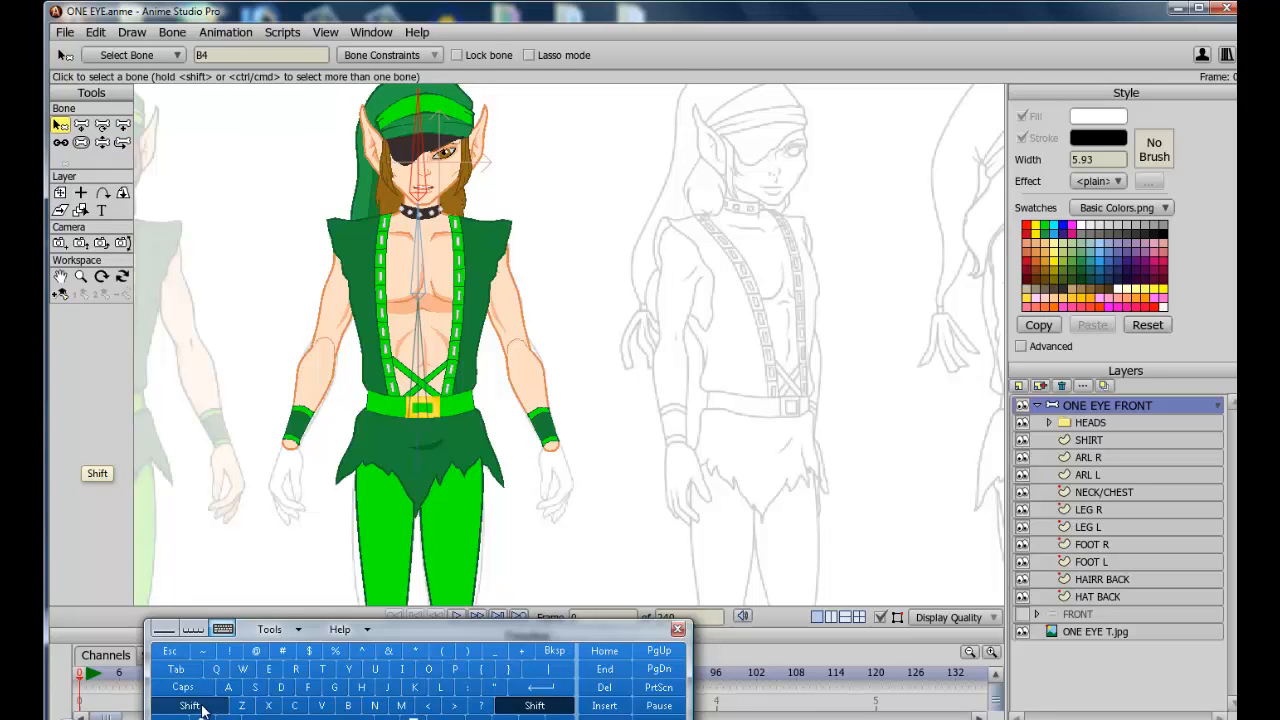
{"action": "left_click_drag", "start_coordinate": [465, 512], "coordinate": [328, 68]}
{"action": "left_click", "coordinate": [423, 457]}
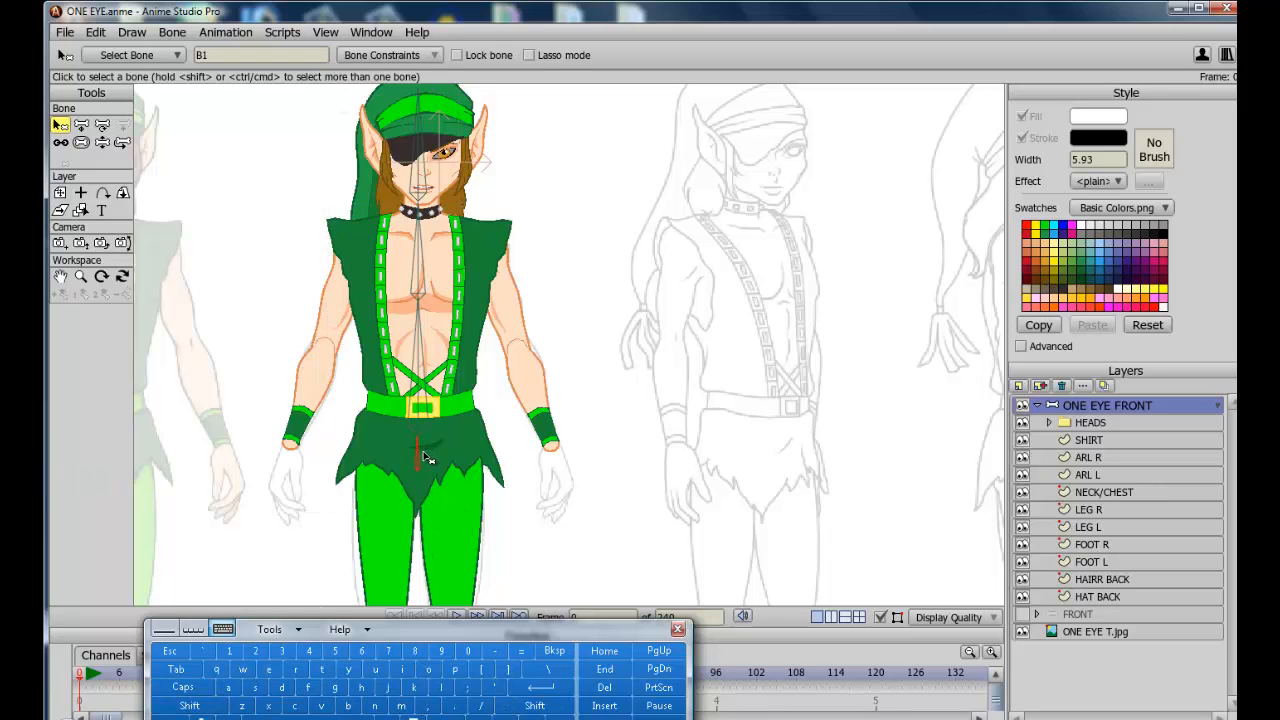
{"action": "left_click_drag", "start_coordinate": [455, 505], "coordinate": [340, 68]}
{"action": "left_click", "coordinate": [81, 124]}
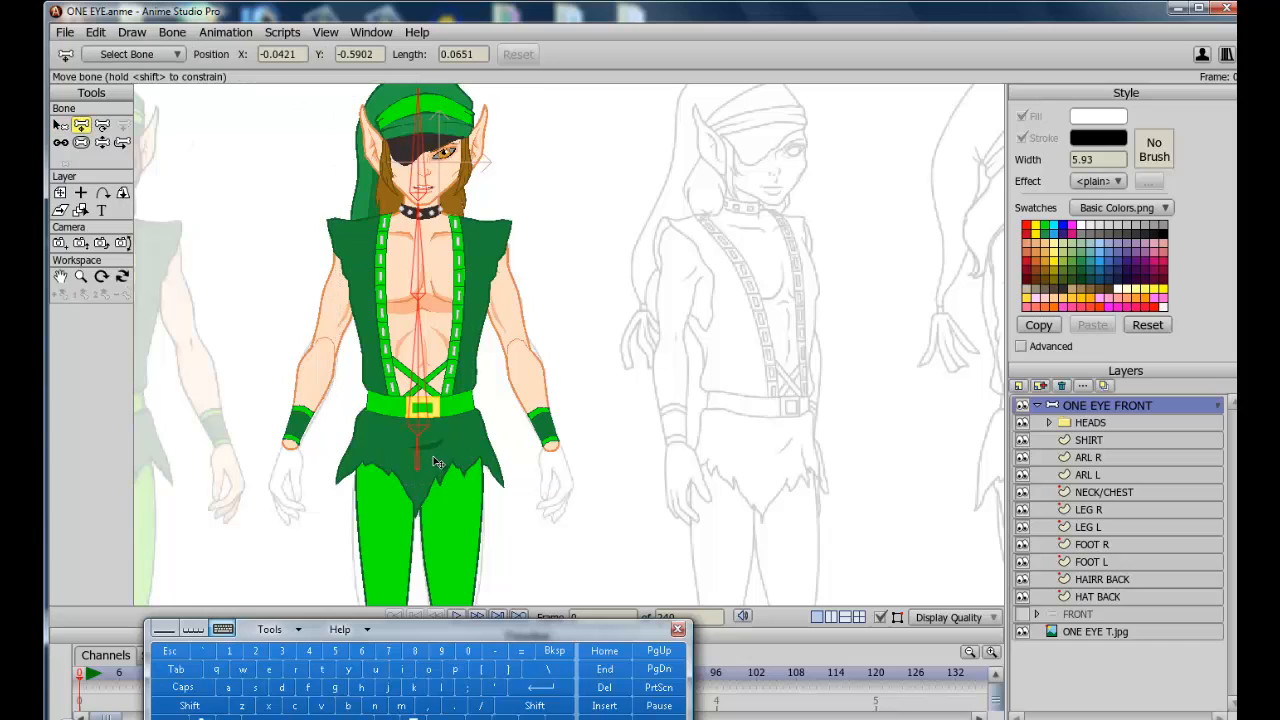
{"action": "left_click_drag", "start_coordinate": [430, 458], "coordinate": [447, 464]}
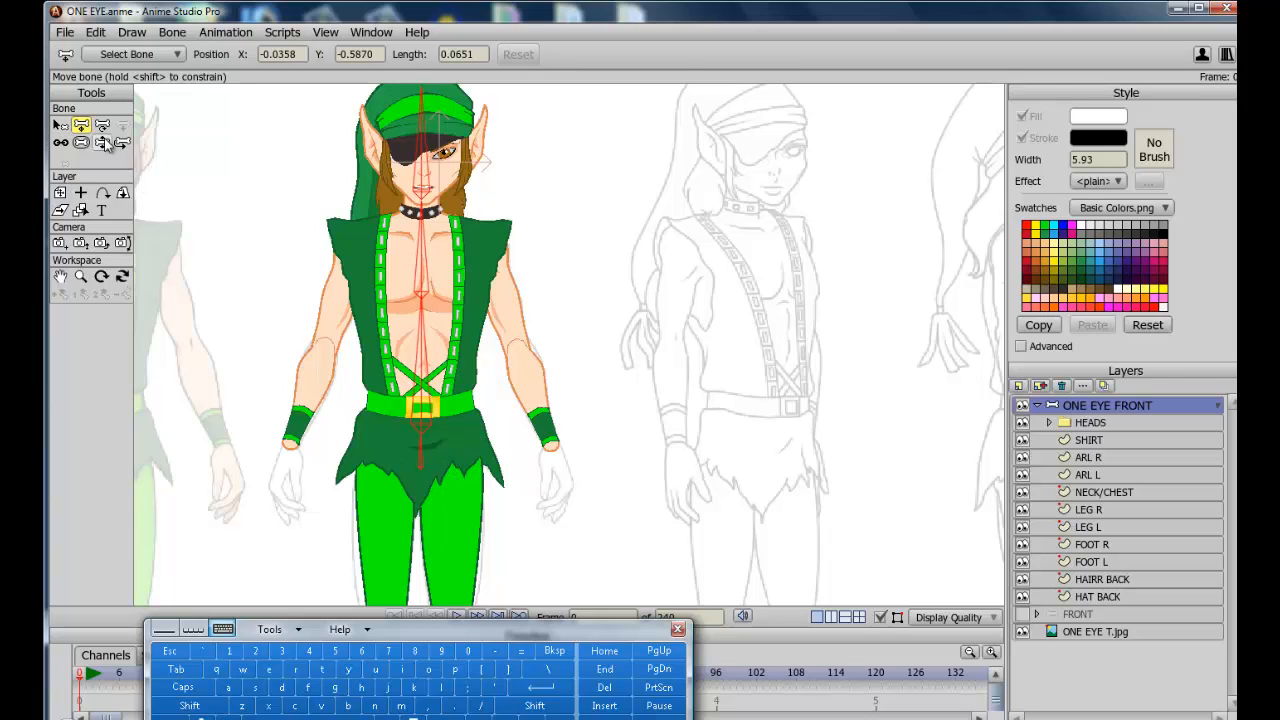
Add shoulder, upper arm, forearm and hand bones along the character's left arm, parented to the upper chest bone
{"action": "left_click", "coordinate": [60, 125]}
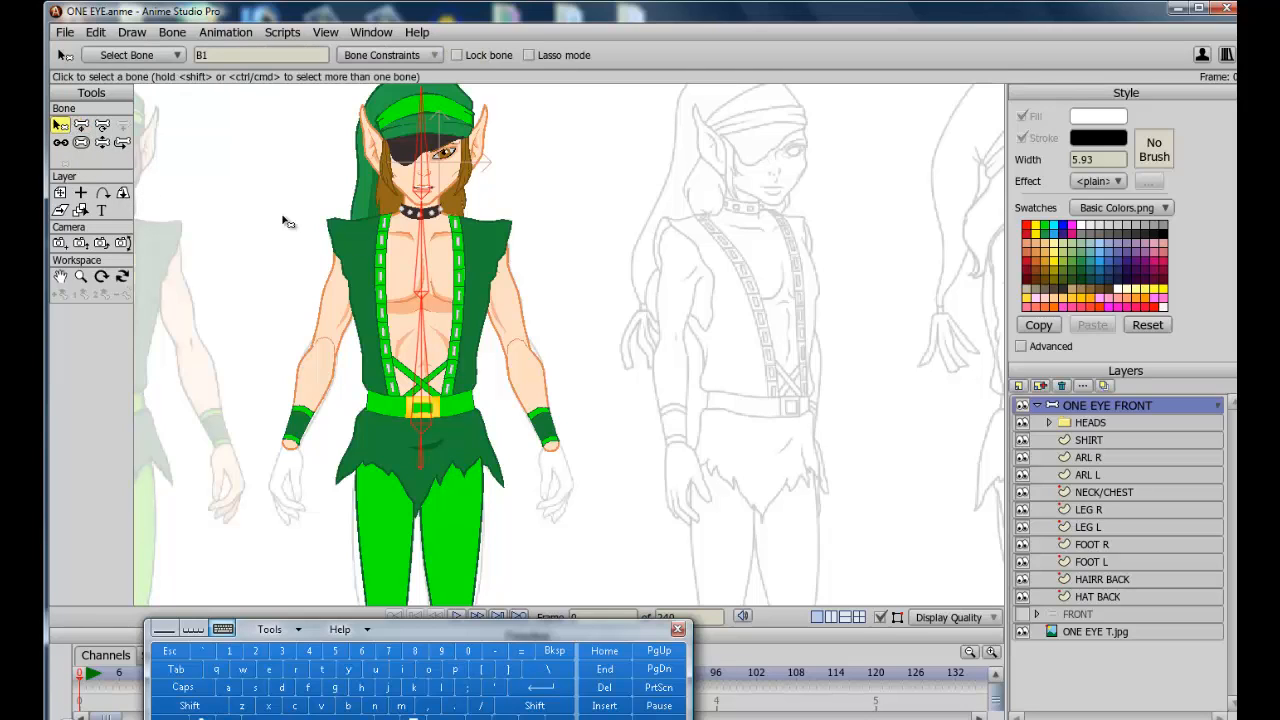
{"action": "left_click", "coordinate": [426, 268]}
{"action": "left_click", "coordinate": [122, 125]}
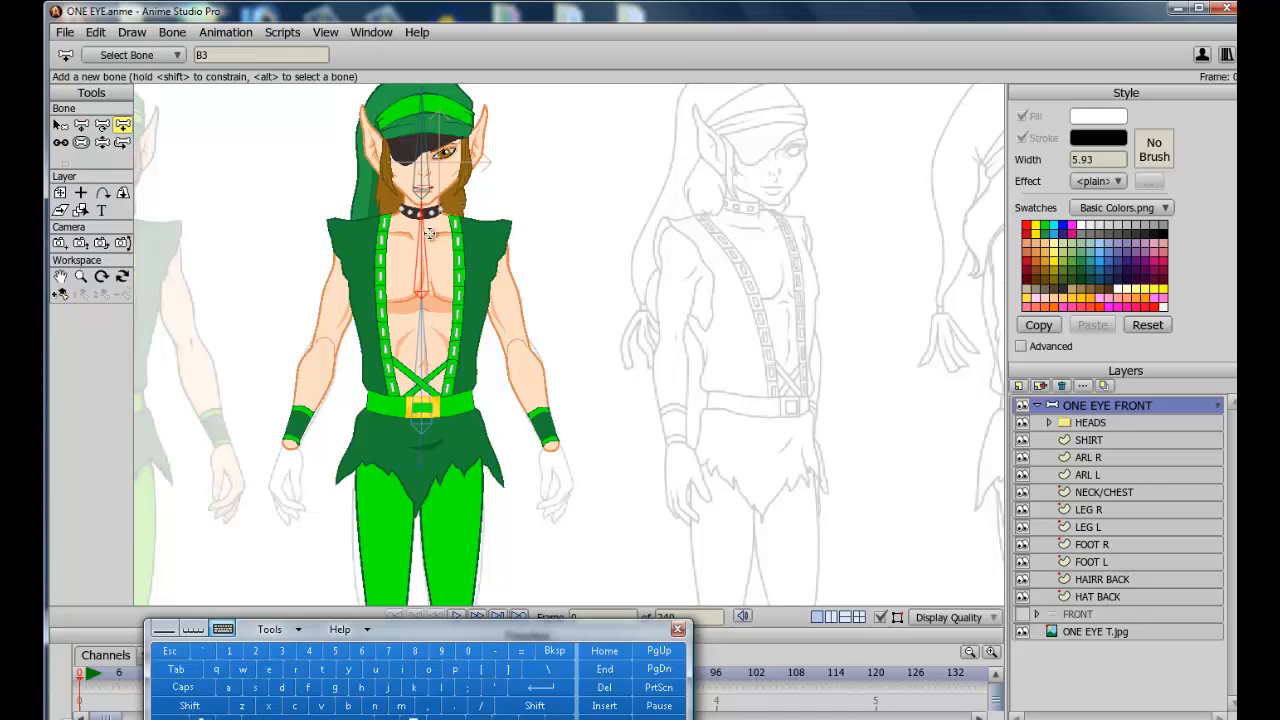
{"action": "left_click_drag", "start_coordinate": [433, 235], "coordinate": [478, 235]}
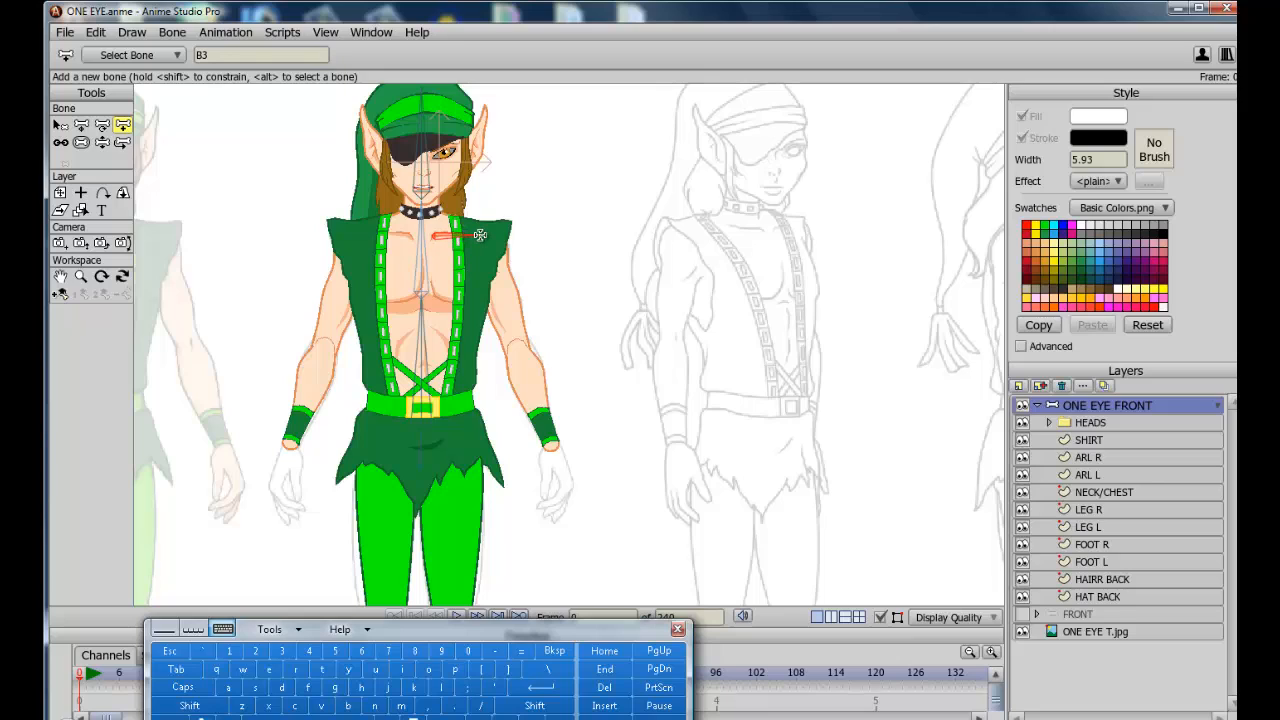
{"action": "left_click_drag", "start_coordinate": [481, 236], "coordinate": [480, 236]}
{"action": "left_click_drag", "start_coordinate": [480, 237], "coordinate": [517, 347]}
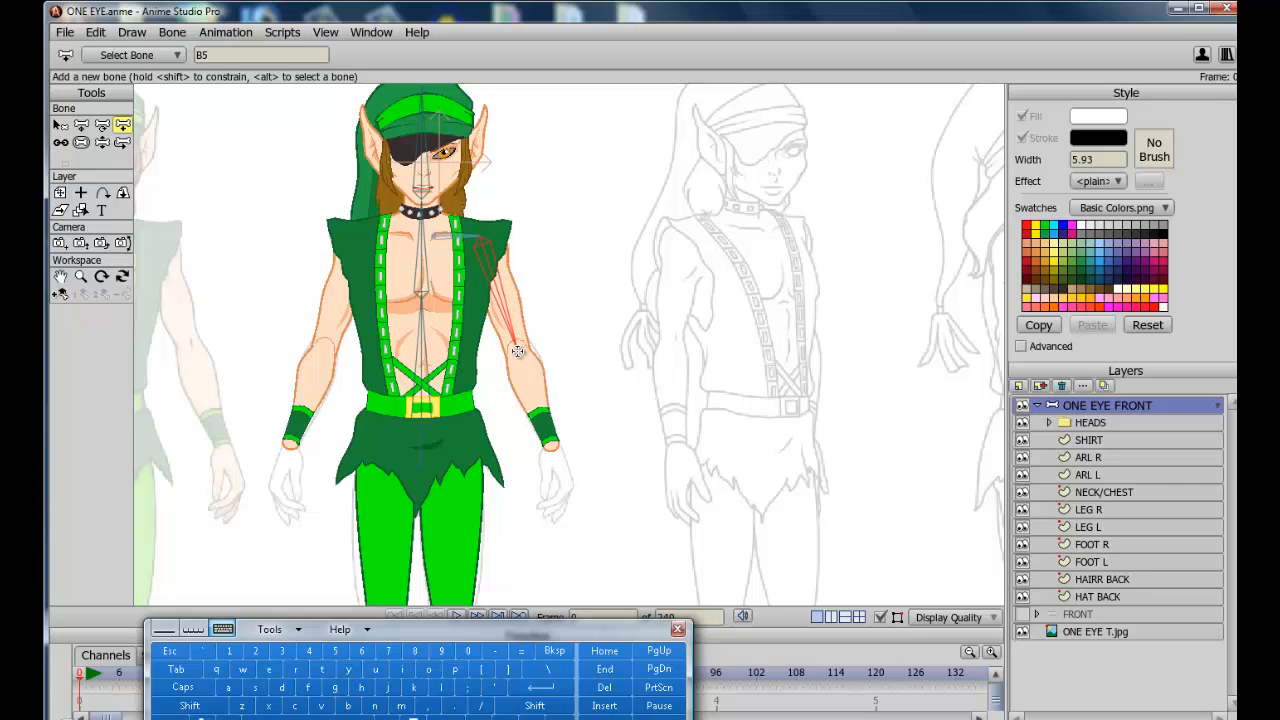
{"action": "left_click_drag", "start_coordinate": [518, 350], "coordinate": [558, 525]}
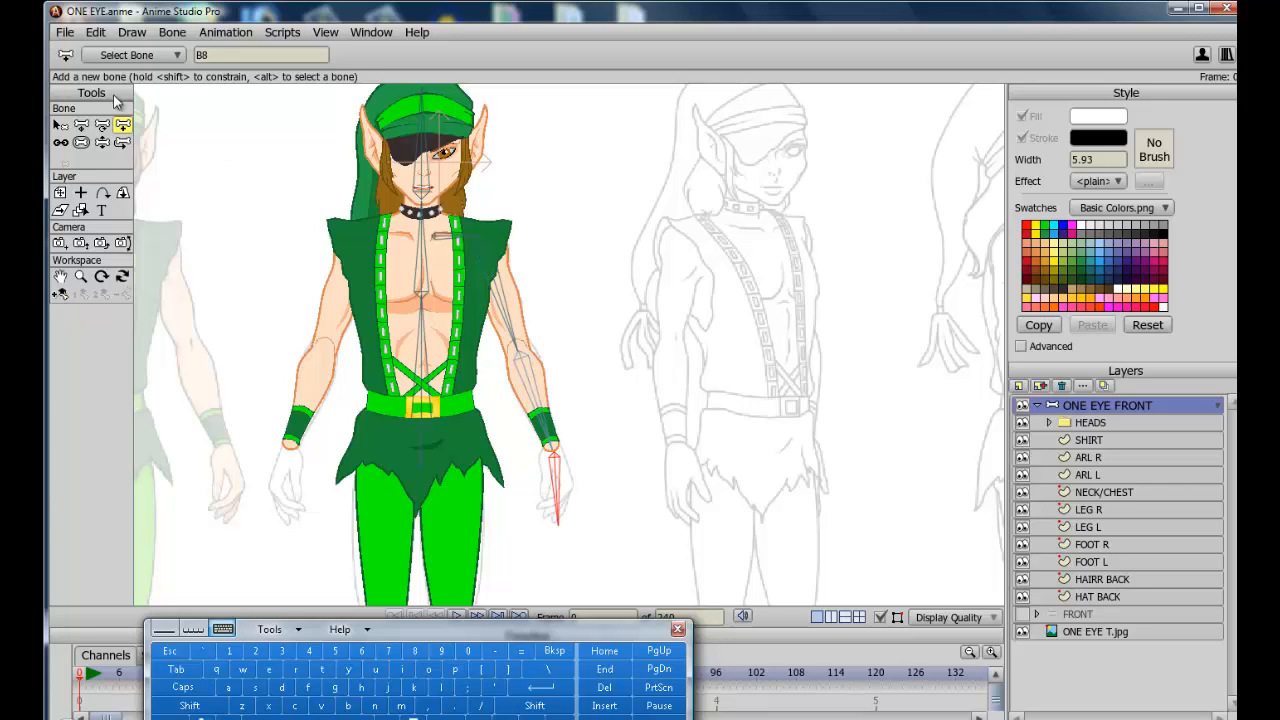
Add a matching chain of shoulder, upper arm, forearm and hand bones along the character's right arm, parented to the upper chest bone
{"action": "left_click", "coordinate": [60, 124]}
{"action": "left_click", "coordinate": [409, 295]}
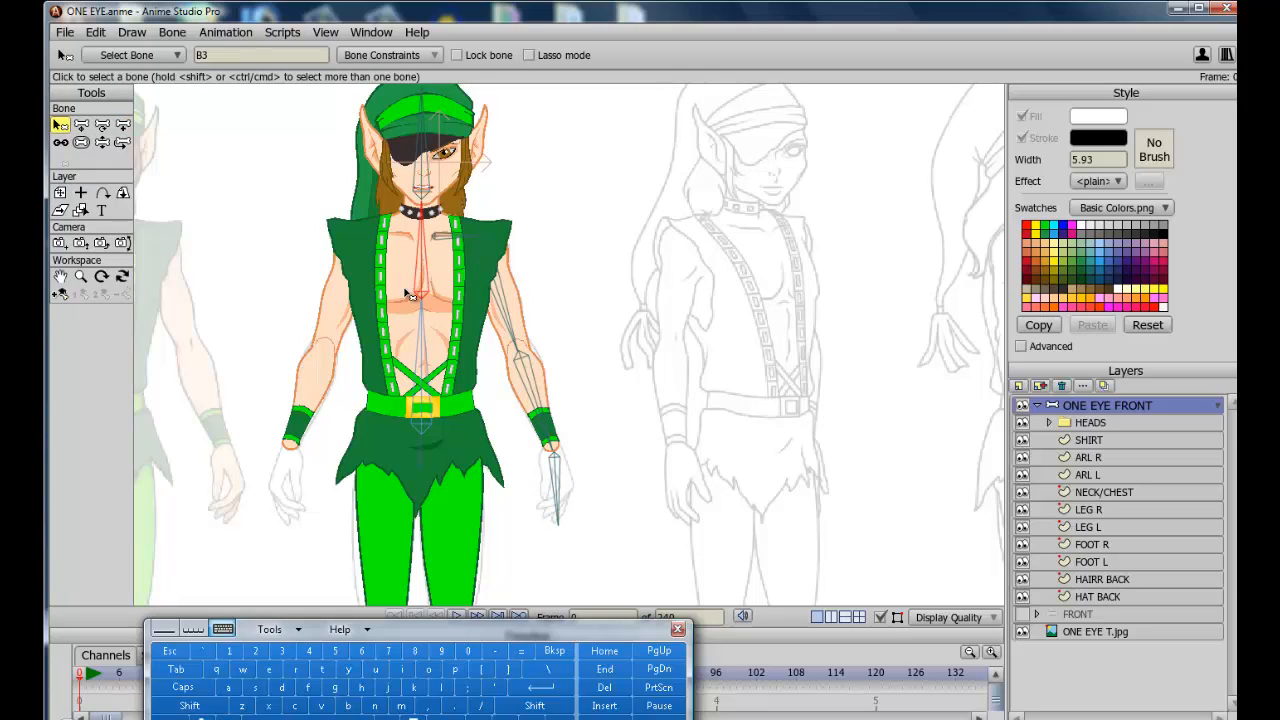
{"action": "left_click", "coordinate": [122, 124]}
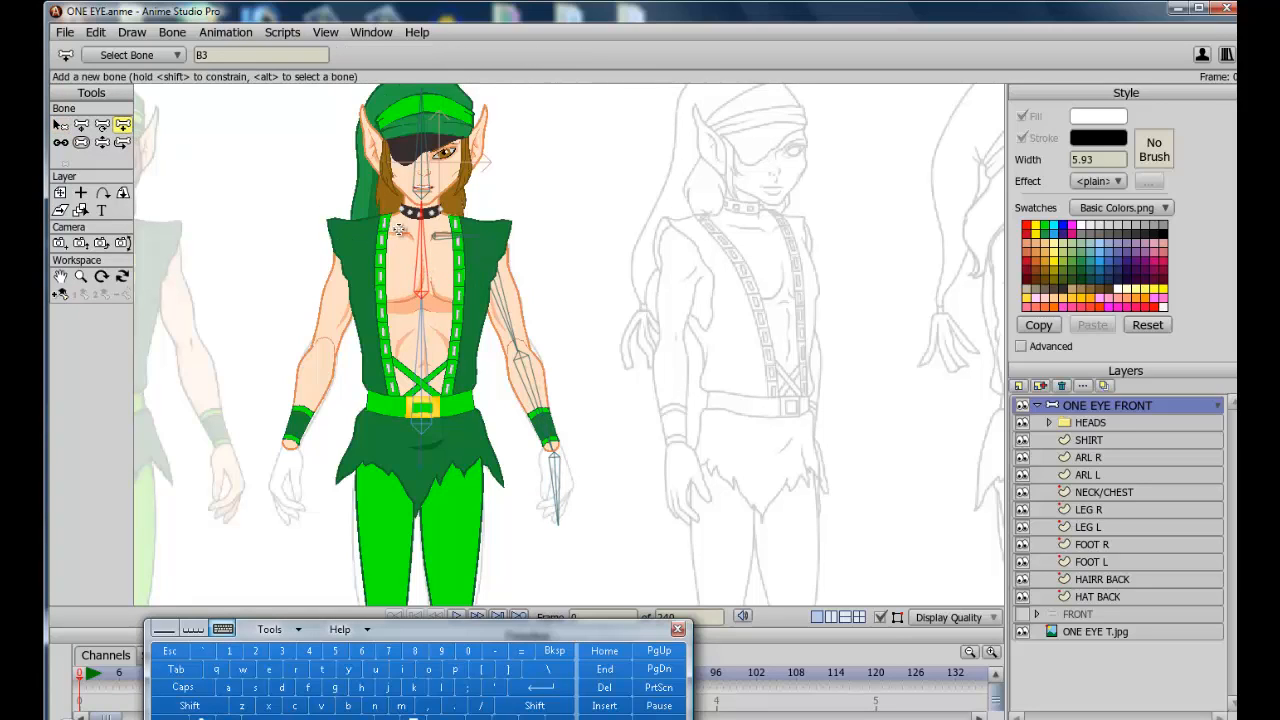
{"action": "left_click_drag", "start_coordinate": [410, 239], "coordinate": [351, 237]}
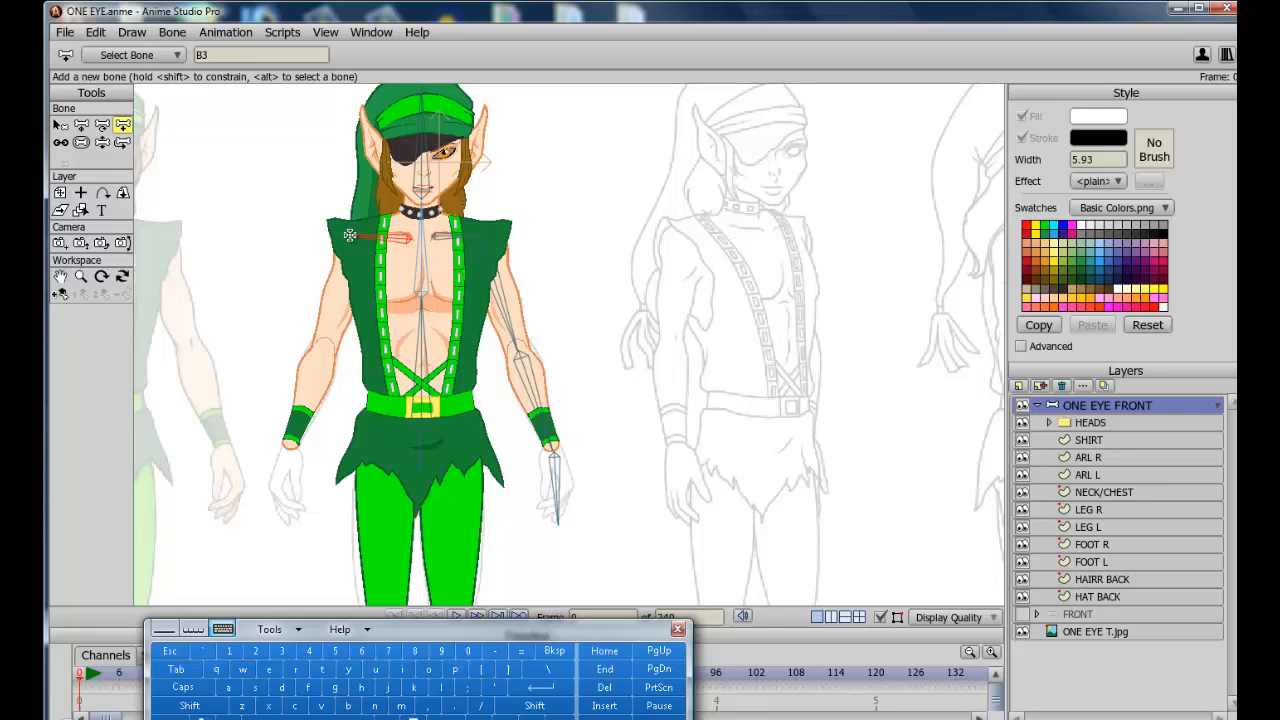
{"action": "left_click_drag", "start_coordinate": [349, 235], "coordinate": [284, 527]}
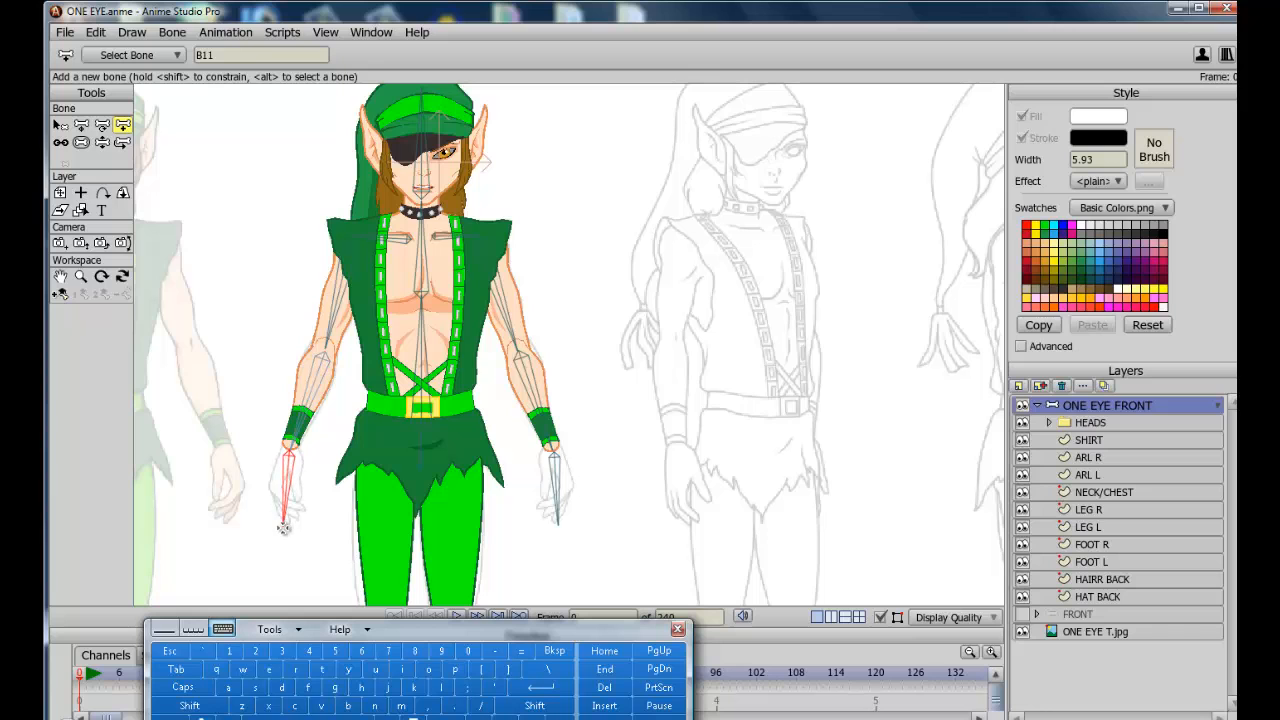
Add thigh, shin and foot bones down the character's left leg, parented to the root hip bone B1
{"action": "left_click", "coordinate": [61, 125]}
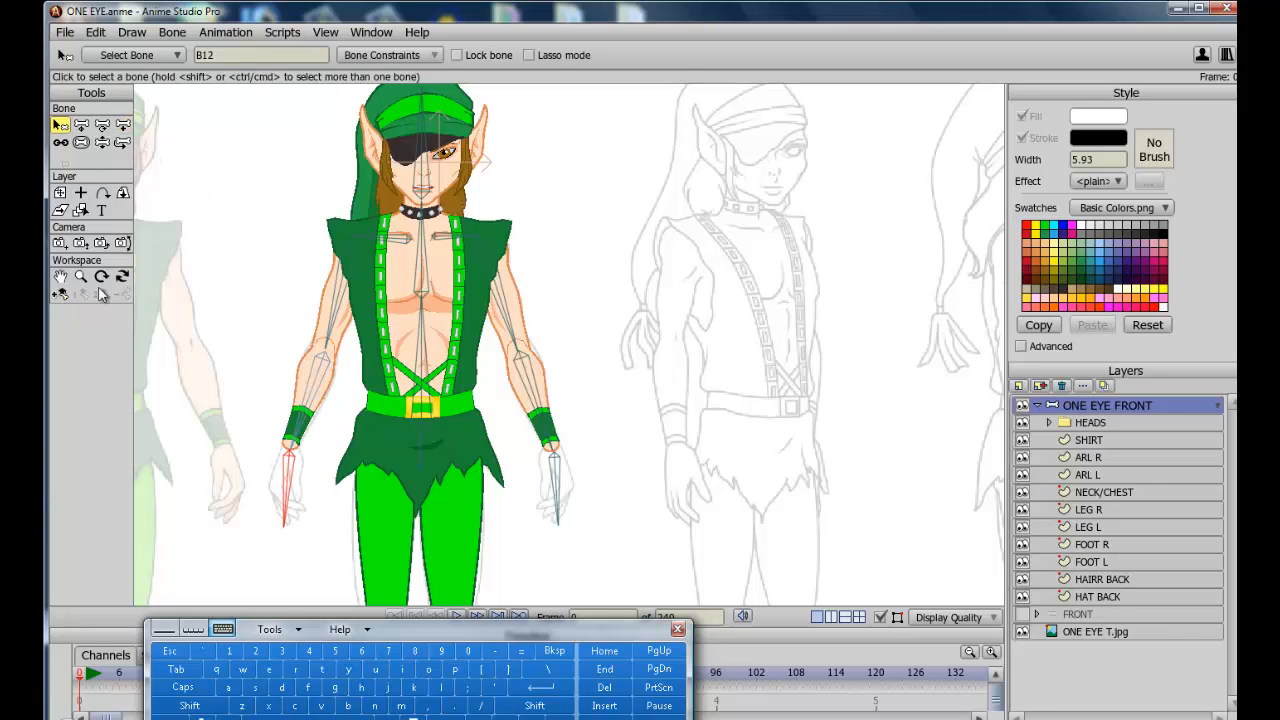
{"action": "left_click", "coordinate": [61, 277]}
{"action": "left_click_drag", "start_coordinate": [492, 507], "coordinate": [486, 262]}
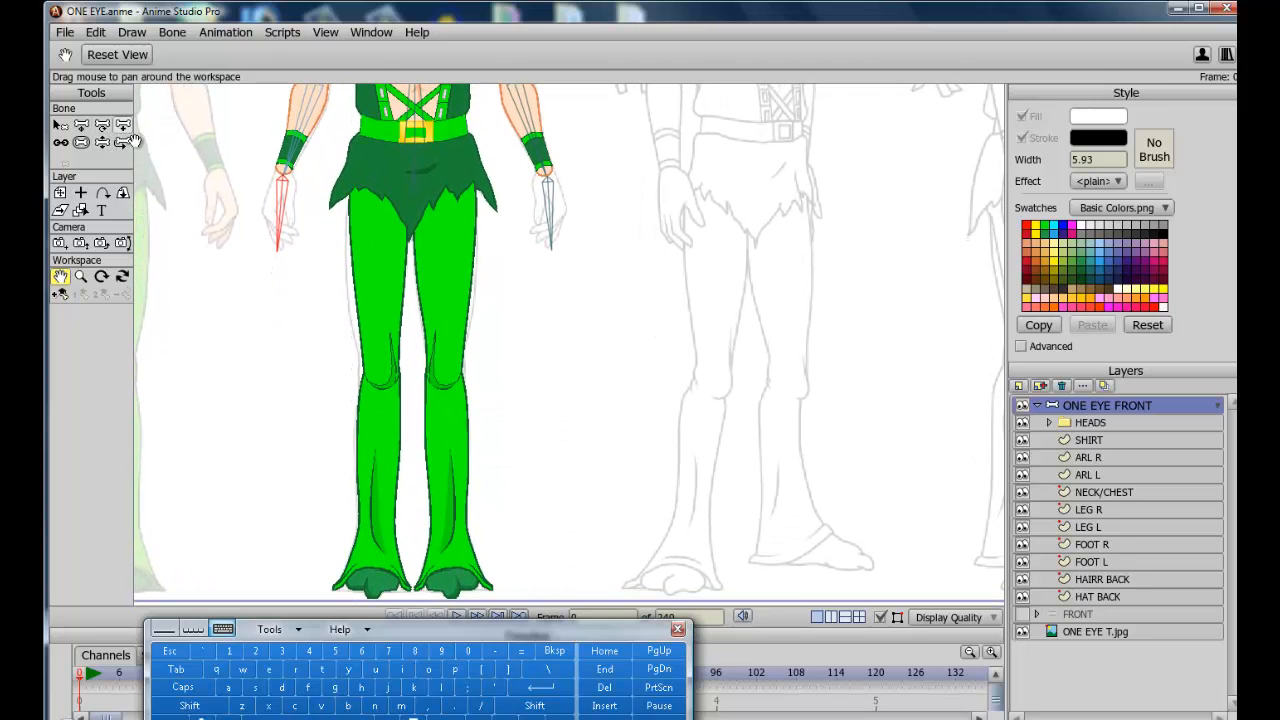
{"action": "left_click", "coordinate": [60, 125]}
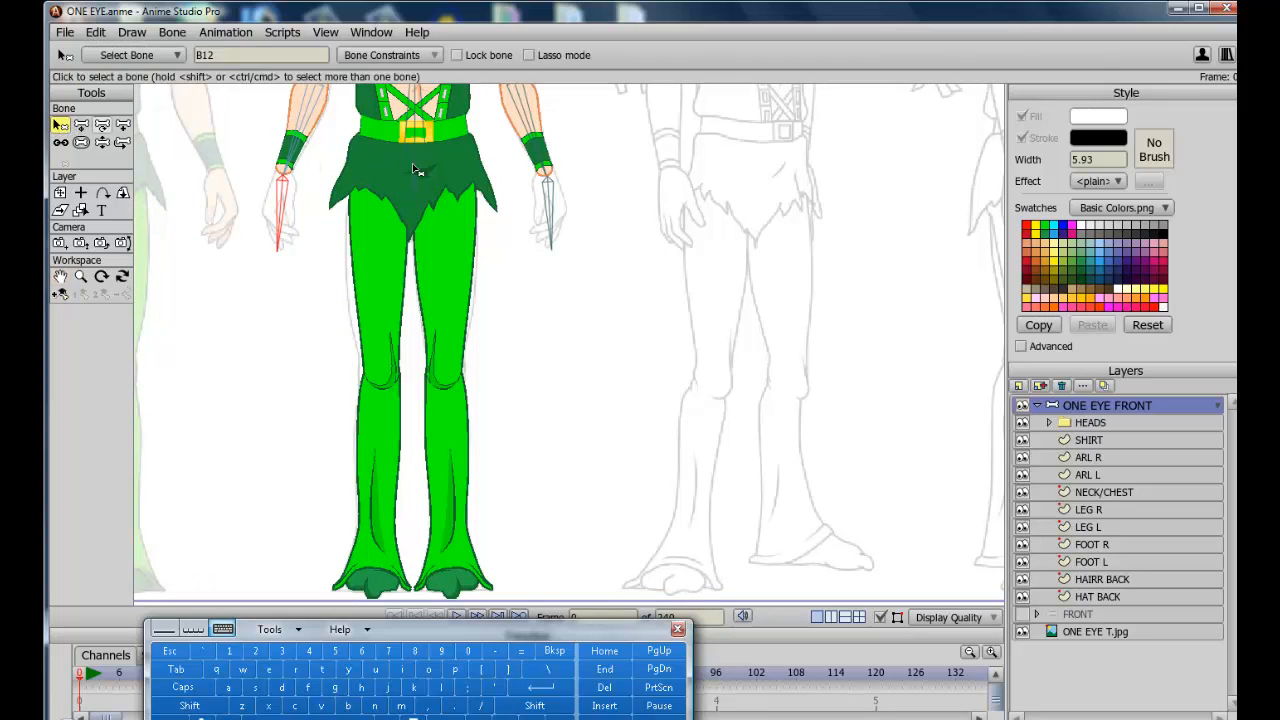
{"action": "left_click", "coordinate": [420, 188]}
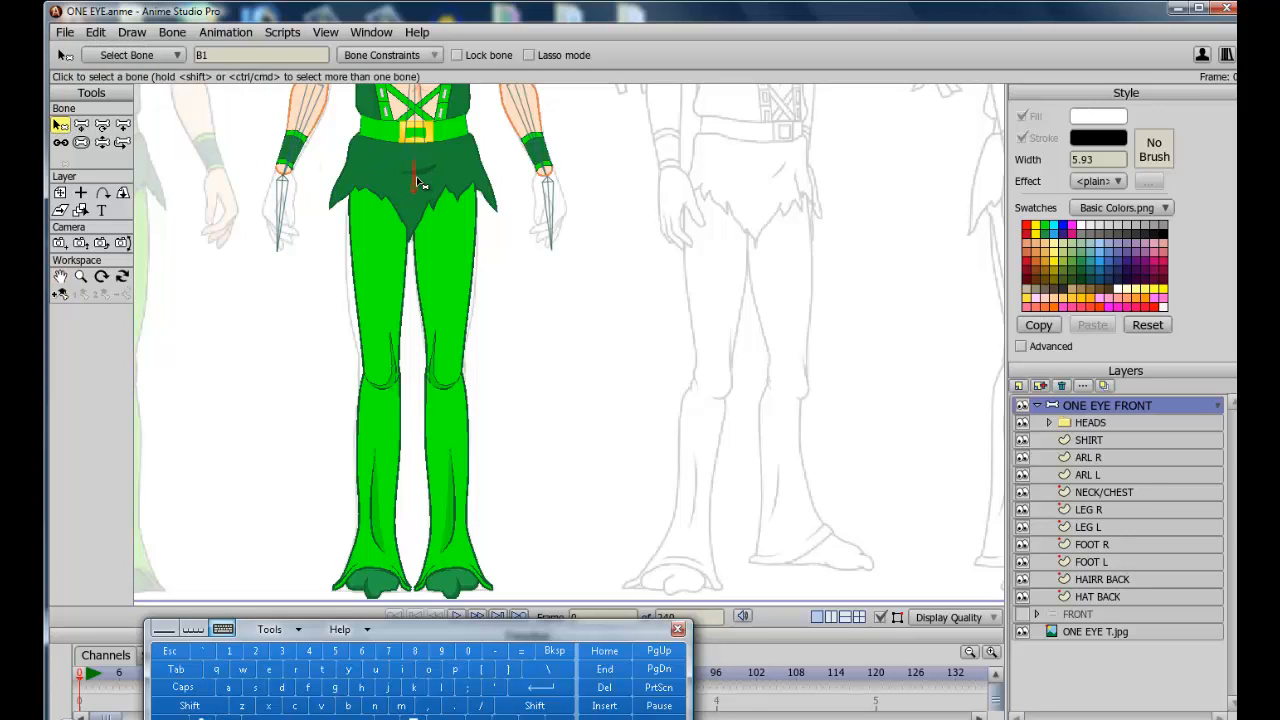
{"action": "left_click", "coordinate": [122, 125]}
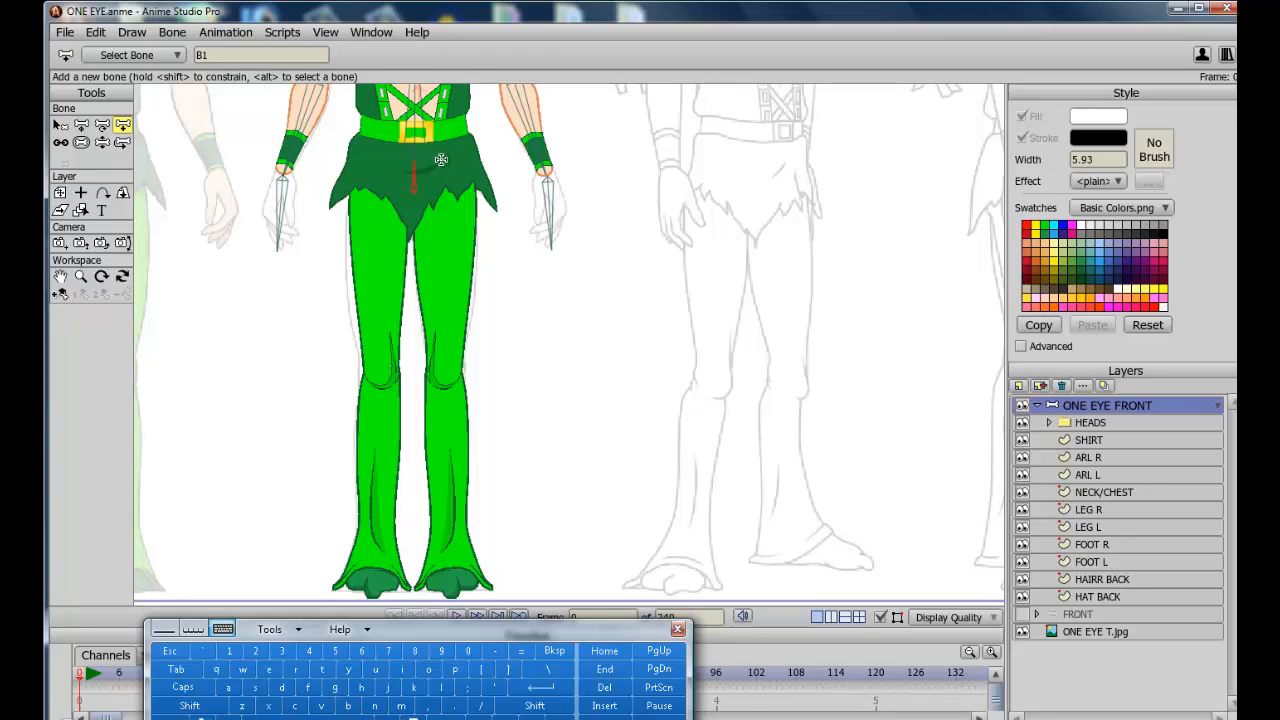
{"action": "left_click_drag", "start_coordinate": [448, 190], "coordinate": [456, 611]}
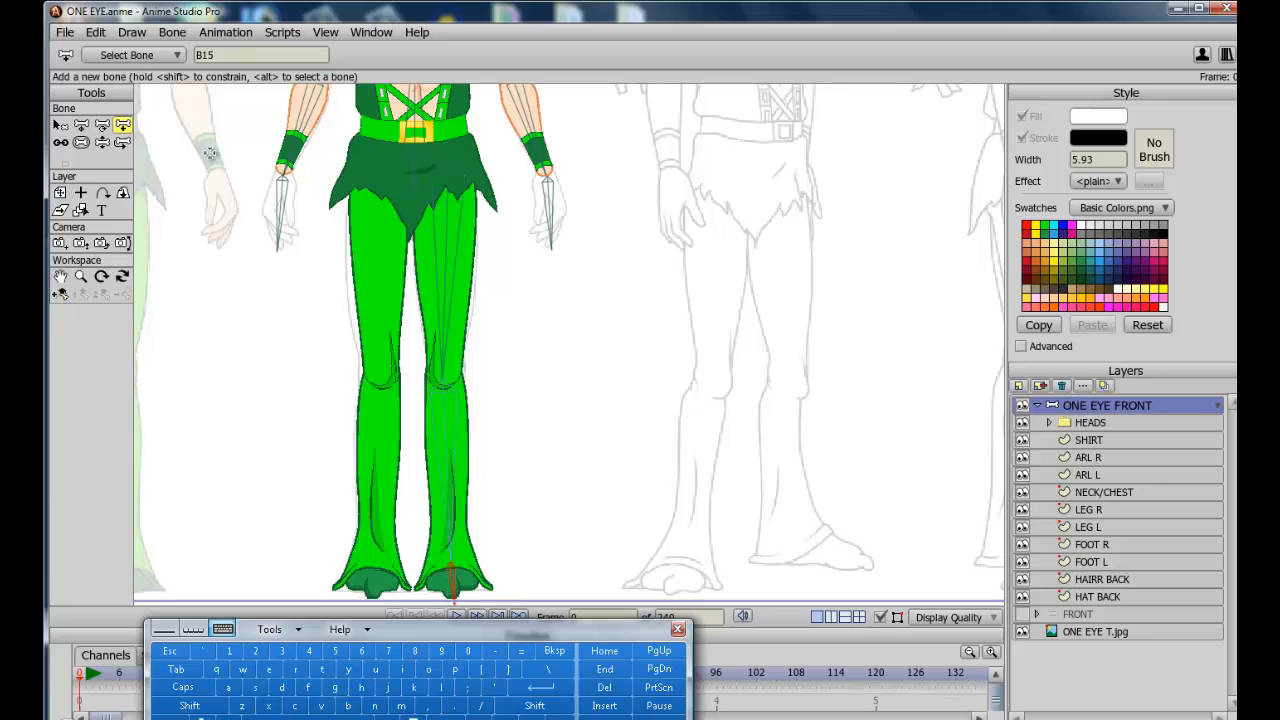
Add thigh, shin and foot bones down the character's right leg, parented to the root hip bone B1
{"action": "left_click", "coordinate": [60, 124]}
{"action": "left_click", "coordinate": [420, 181]}
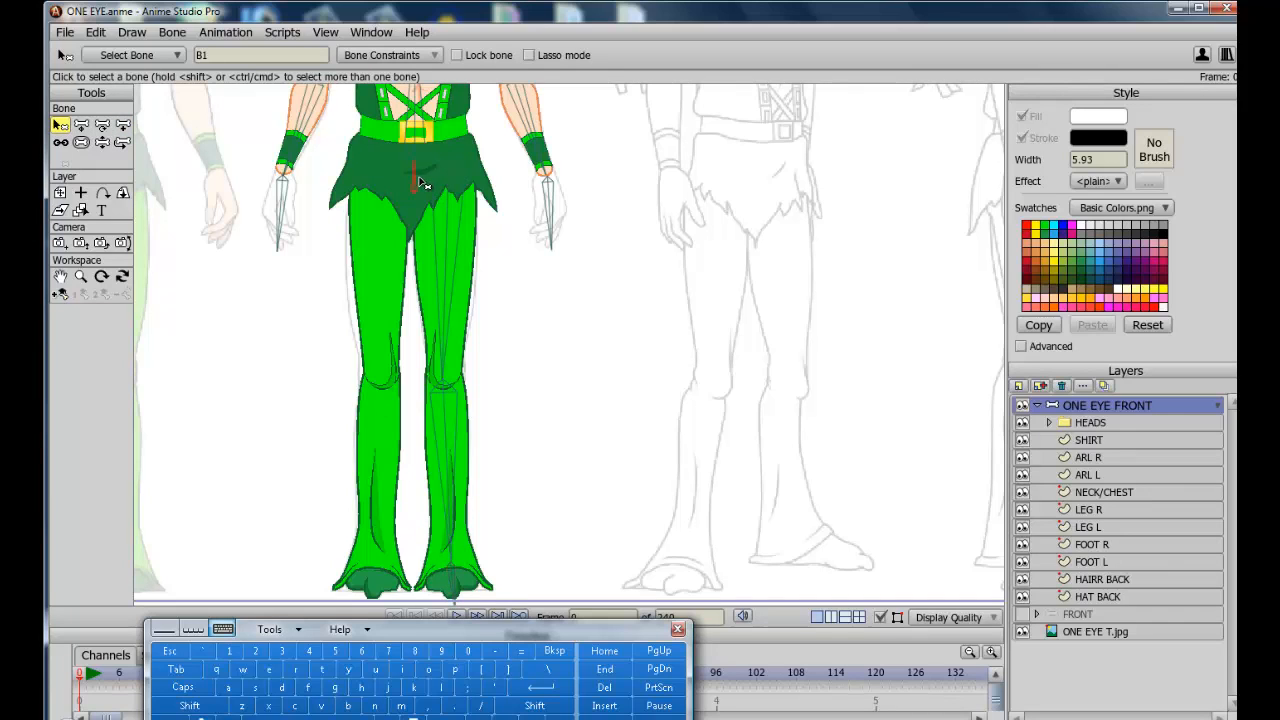
{"action": "left_click", "coordinate": [122, 124]}
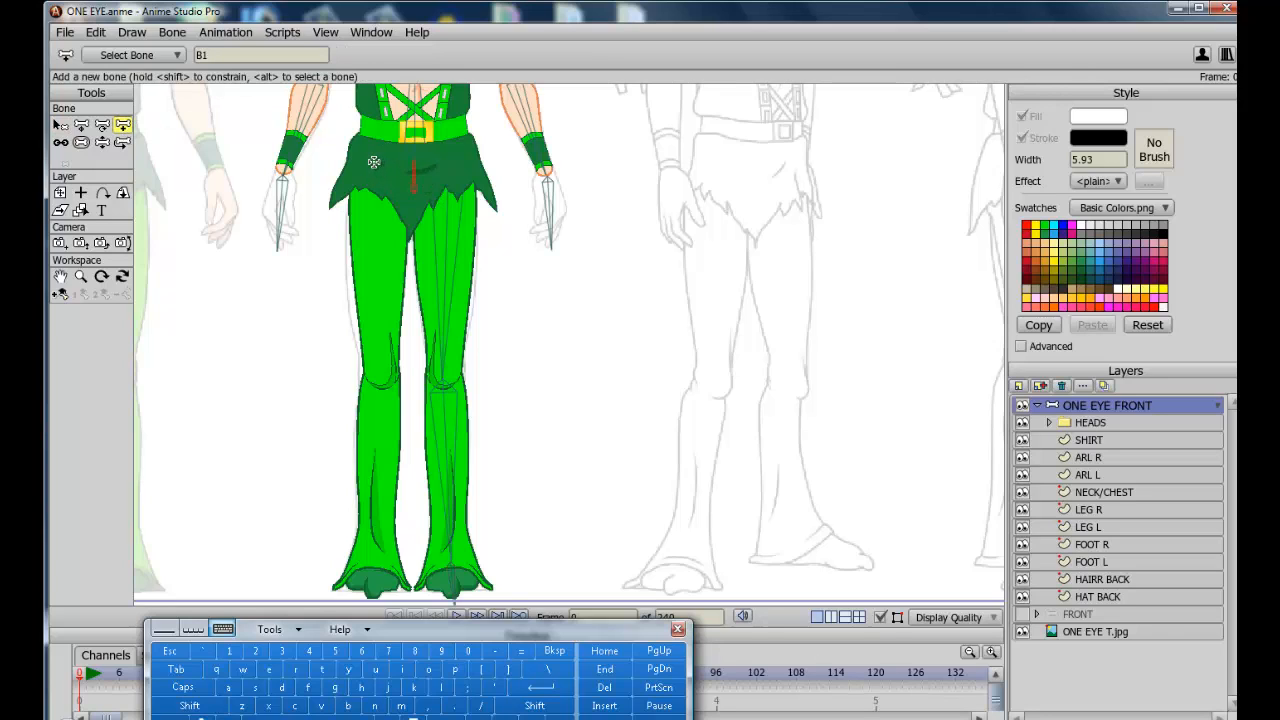
{"action": "left_click_drag", "start_coordinate": [373, 162], "coordinate": [367, 610]}
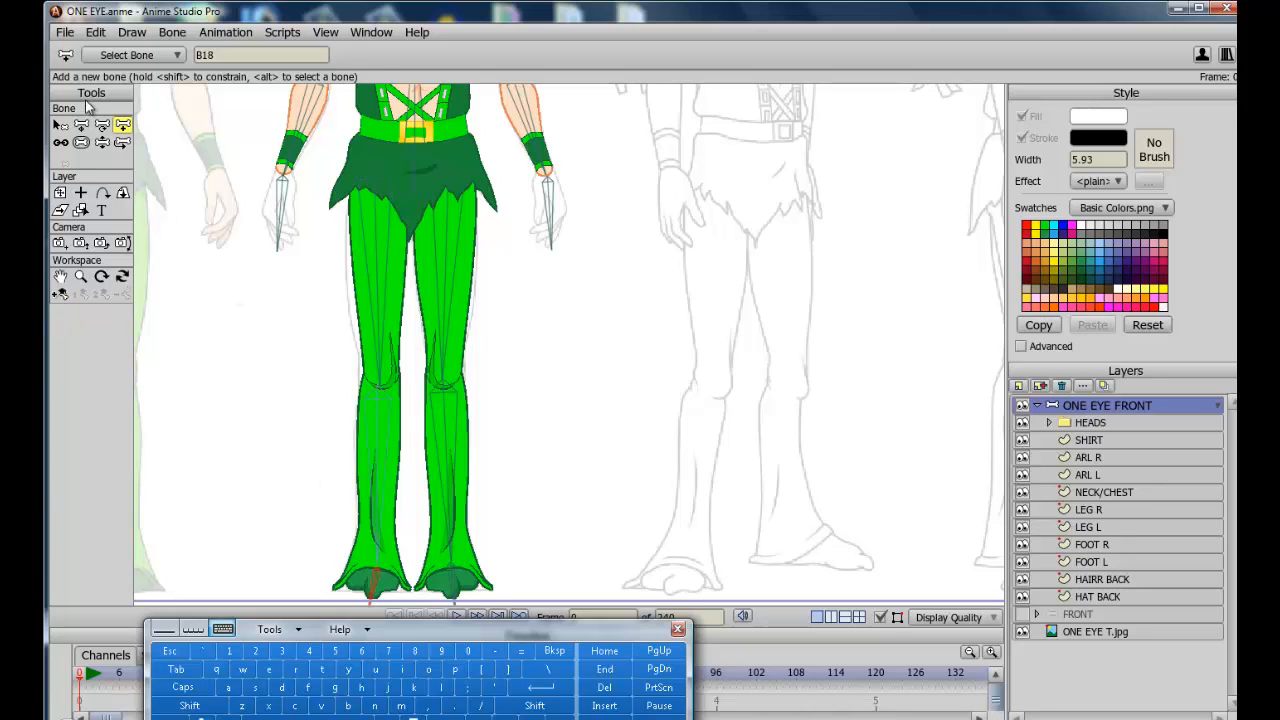
Adjust the shin bones of both legs so their ends line up with the knees and the right ankle
{"action": "left_click", "coordinate": [81, 124]}
{"action": "left_click", "coordinate": [386, 418]}
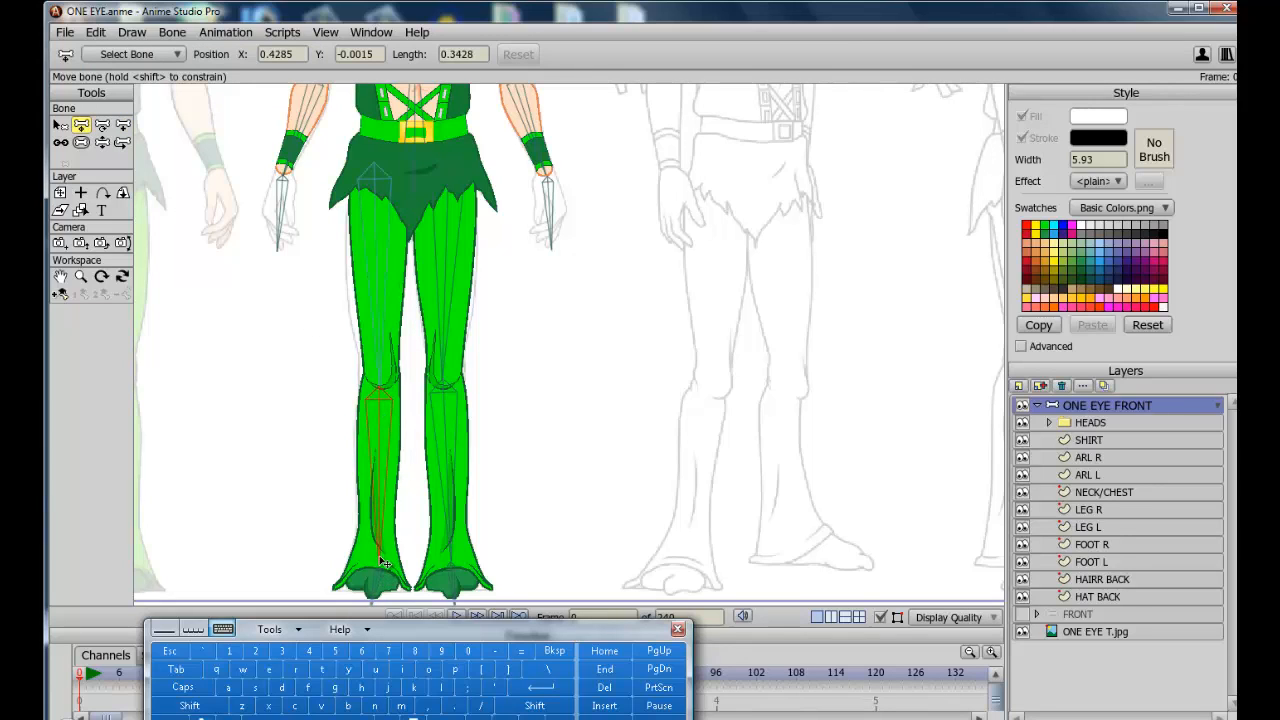
{"action": "left_click_drag", "start_coordinate": [381, 563], "coordinate": [385, 568]}
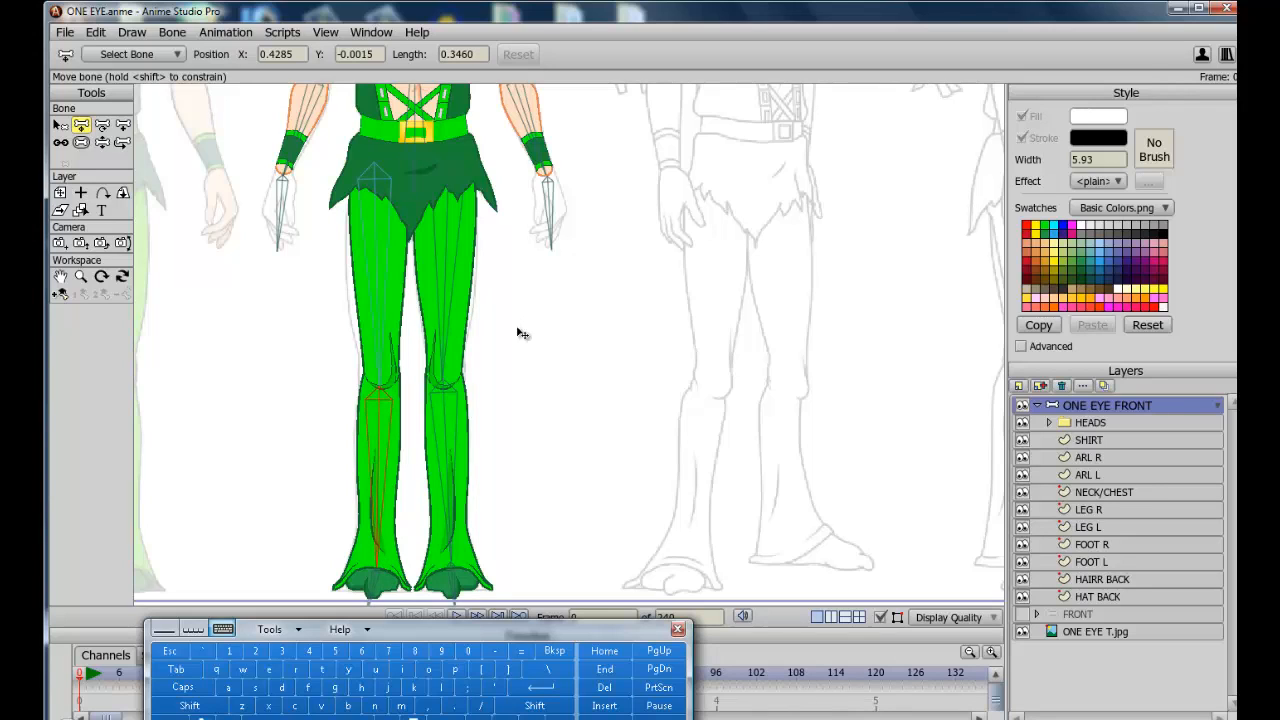
{"action": "left_click", "coordinate": [446, 366]}
{"action": "left_click", "coordinate": [457, 417]}
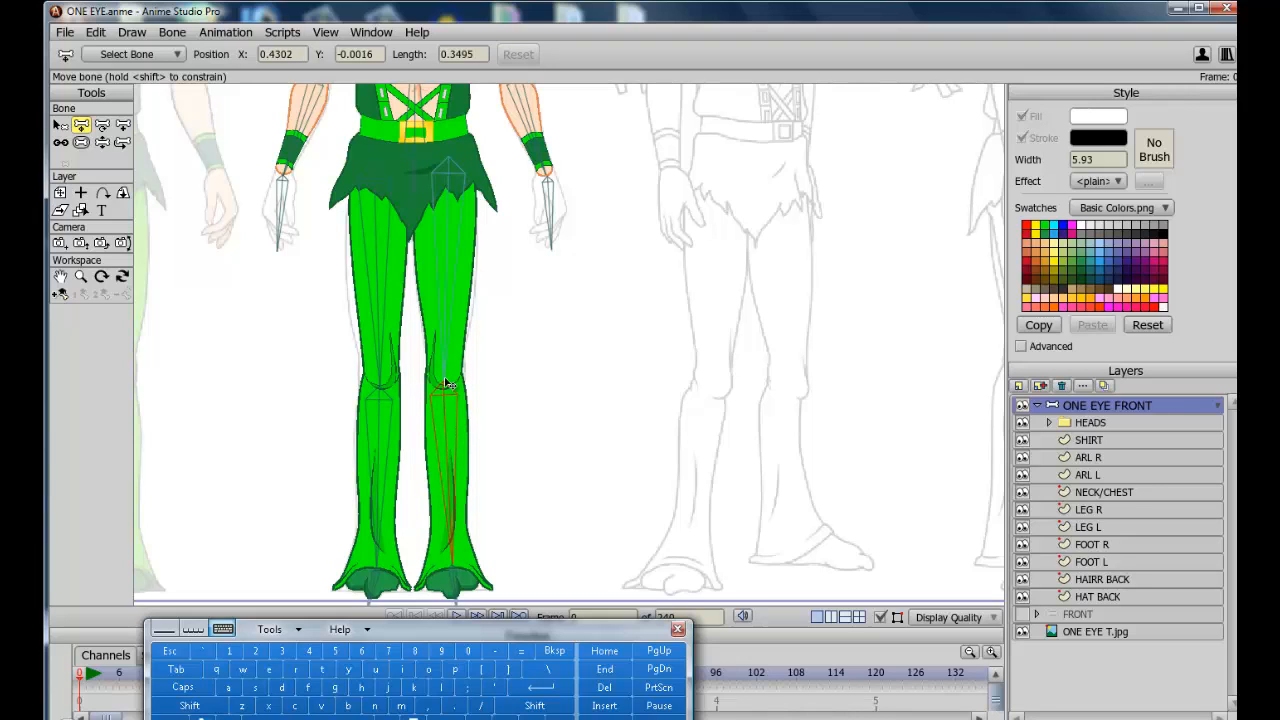
{"action": "left_click", "coordinate": [386, 394]}
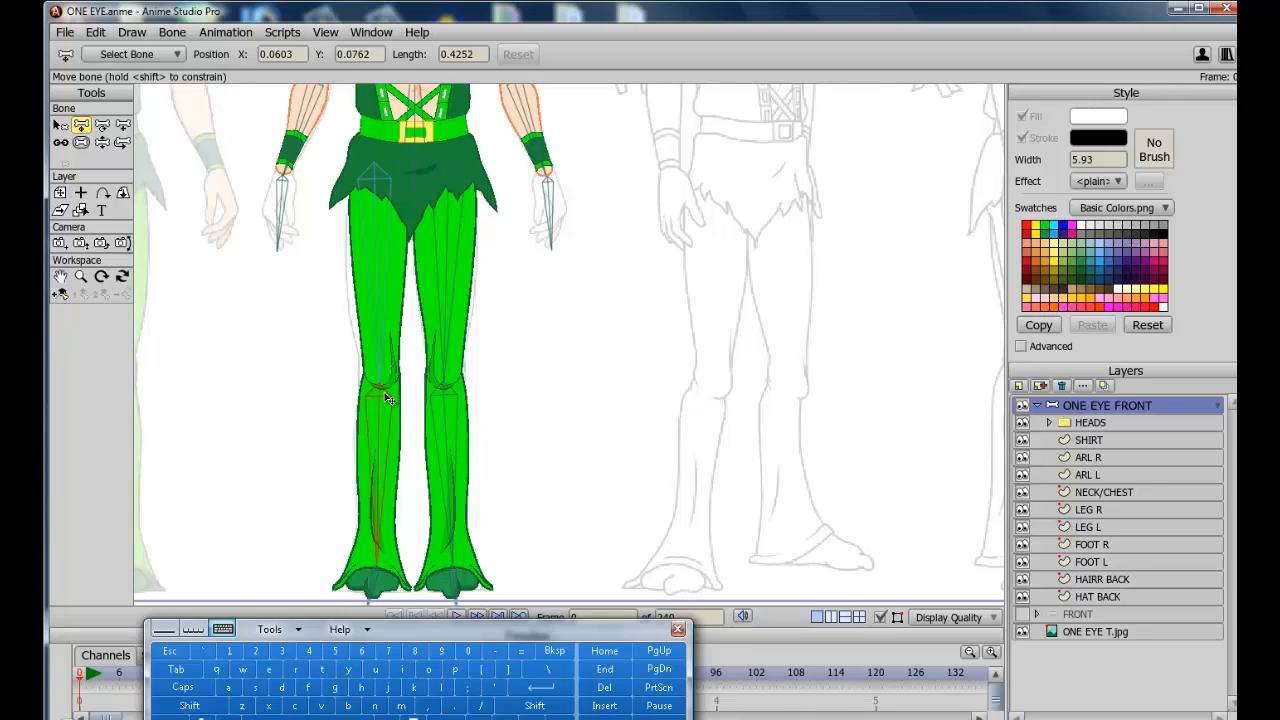
{"action": "left_click", "coordinate": [389, 395]}
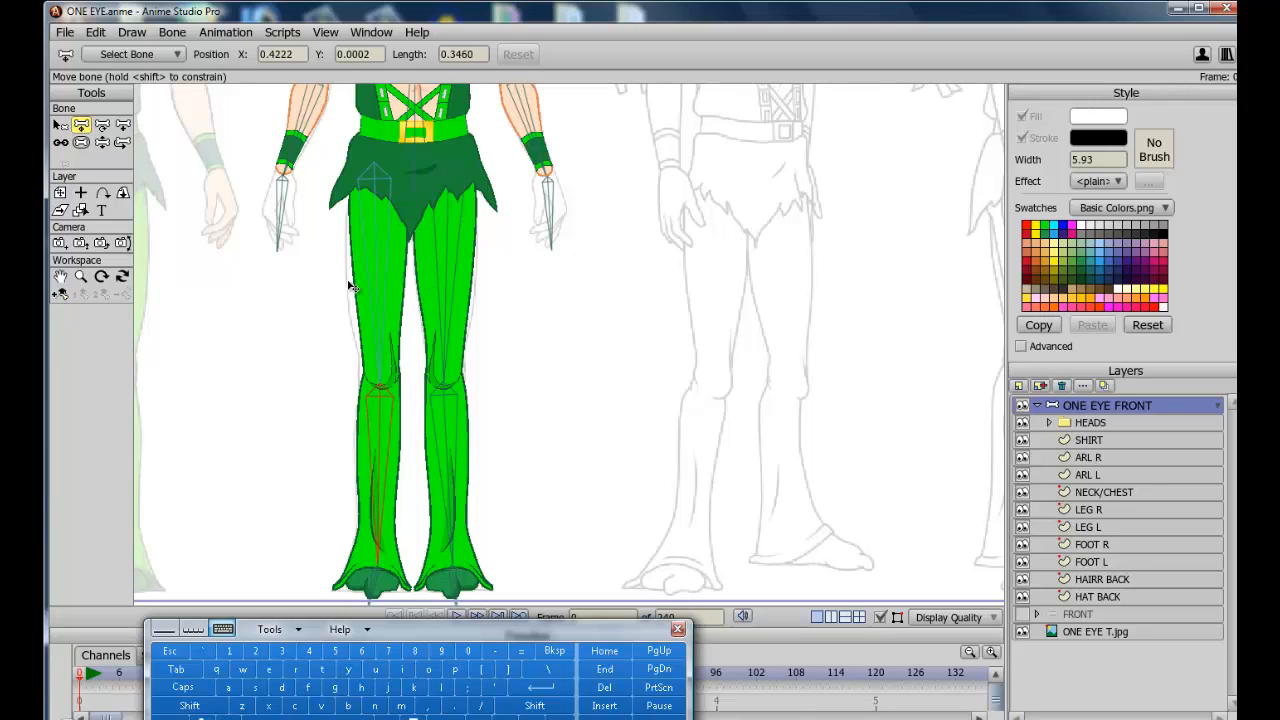
Select every bone of the front-view character and reduce the bone strength to about 0.0095
{"action": "scroll", "coordinate": [350, 287], "scroll_direction": "down", "scroll_amount": 5}
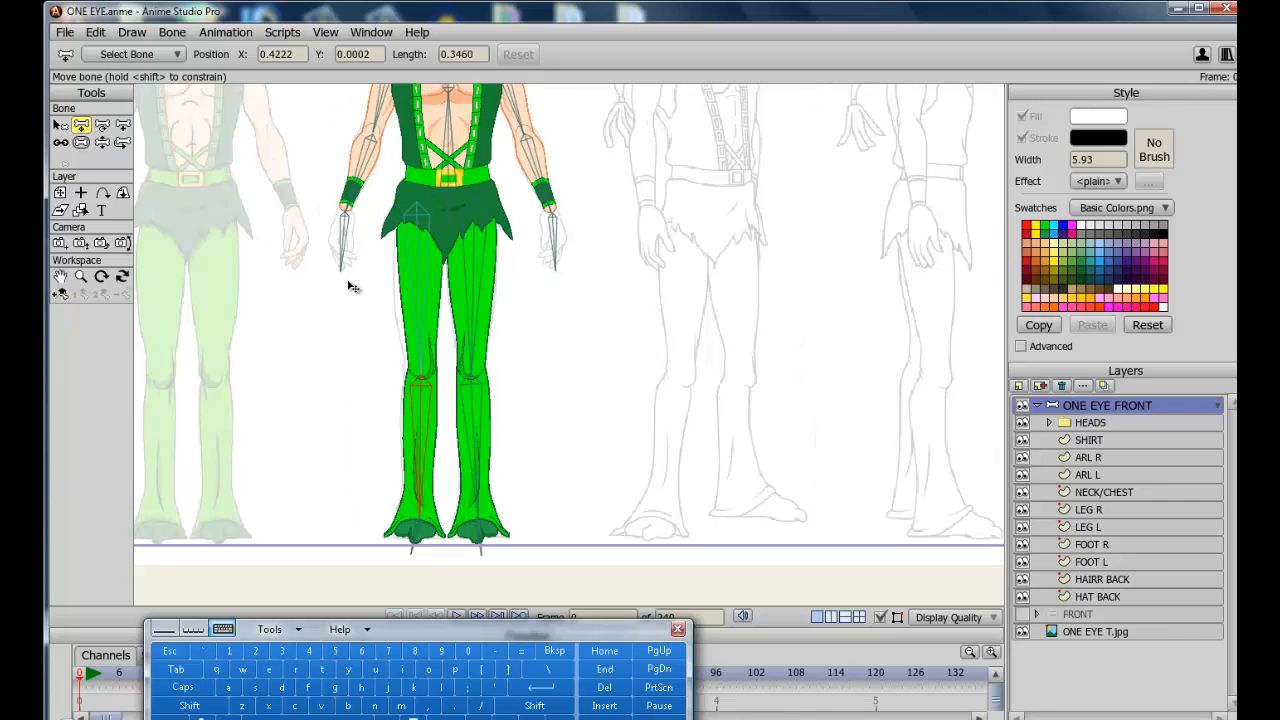
{"action": "left_click", "coordinate": [80, 276]}
{"action": "left_click", "coordinate": [117, 54]}
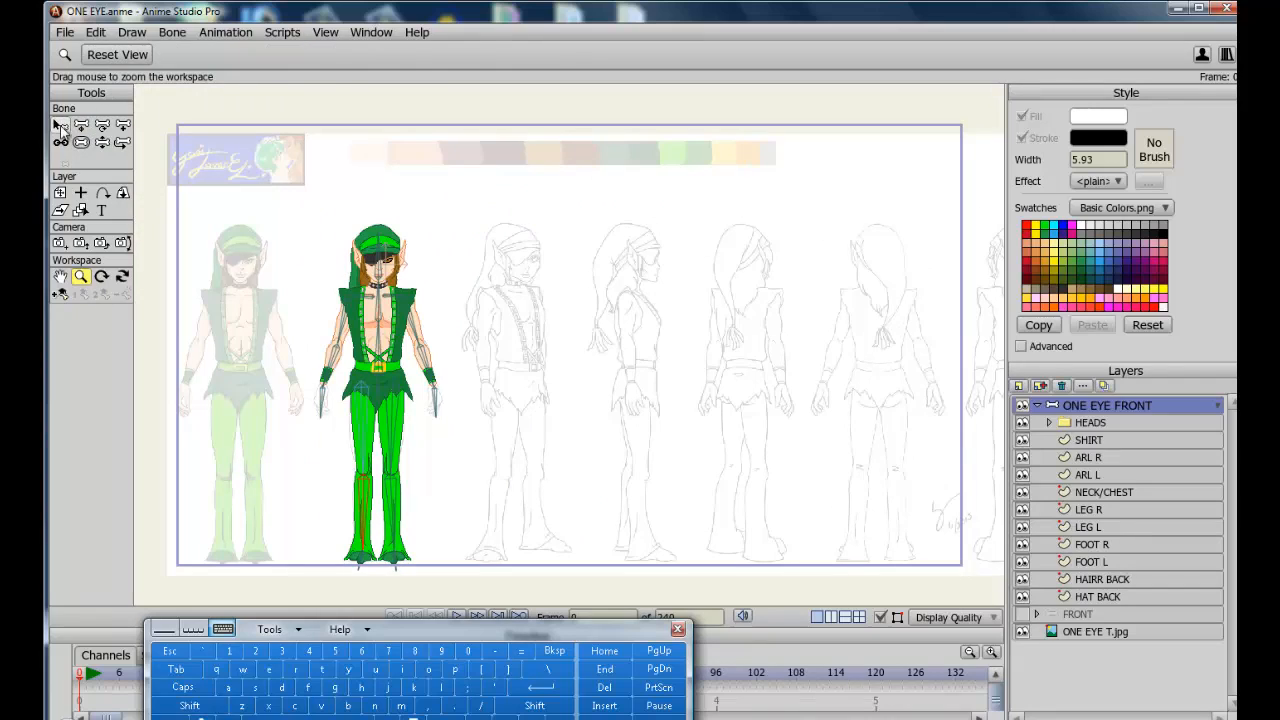
{"action": "left_click", "coordinate": [60, 125]}
{"action": "left_click_drag", "start_coordinate": [454, 582], "coordinate": [257, 194]}
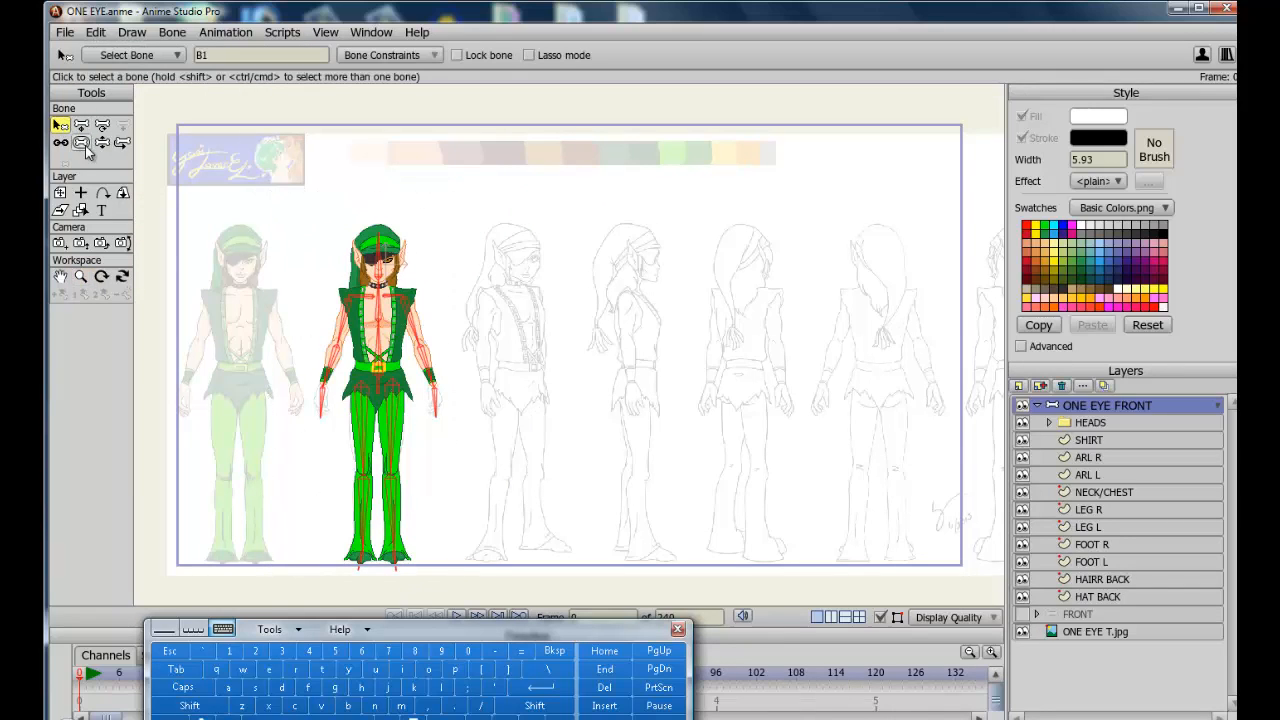
{"action": "left_click", "coordinate": [82, 143]}
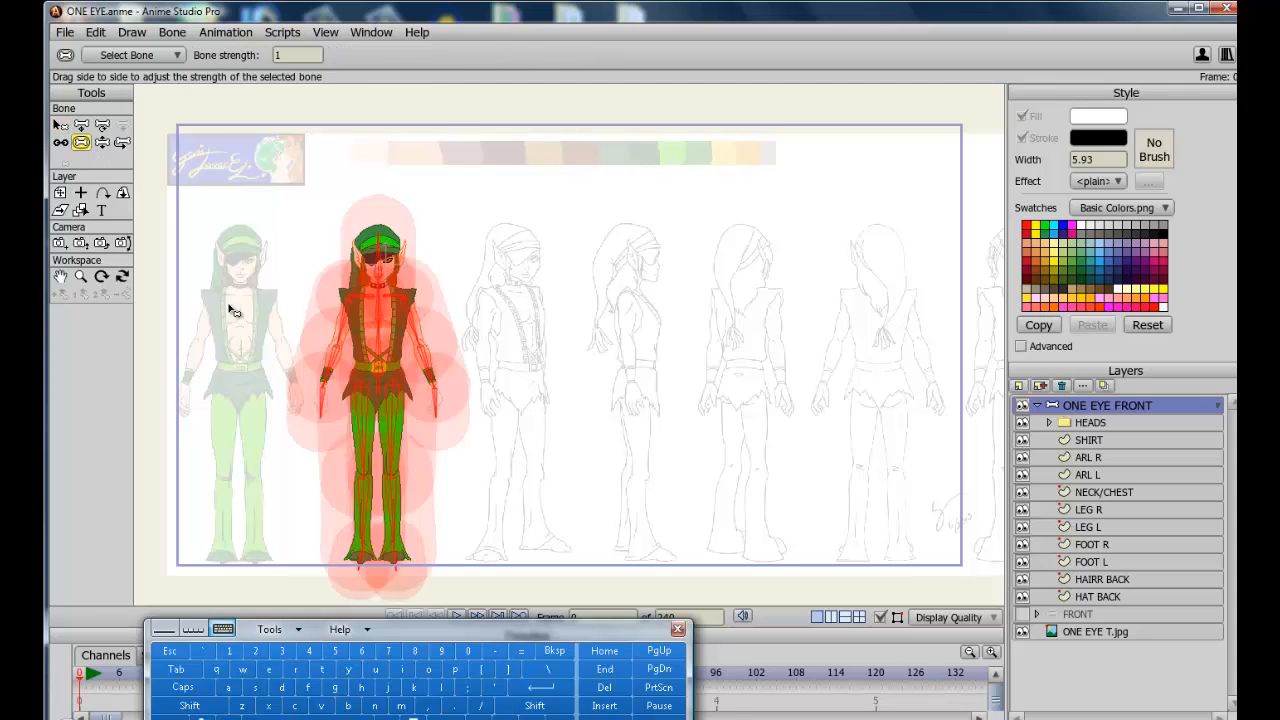
{"action": "left_click_drag", "start_coordinate": [178, 449], "coordinate": [177, 449]}
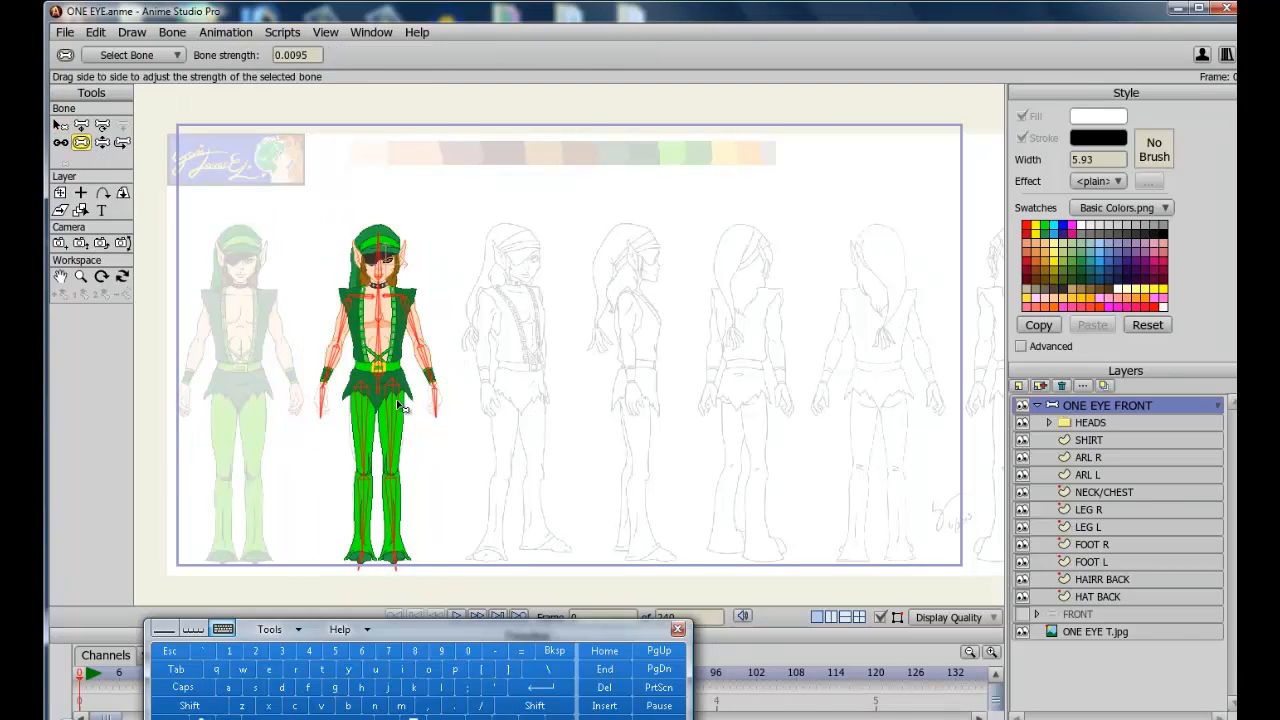
{"action": "left_click_drag", "start_coordinate": [397, 401], "coordinate": [212, 360]}
{"action": "left_click", "coordinate": [60, 126]}
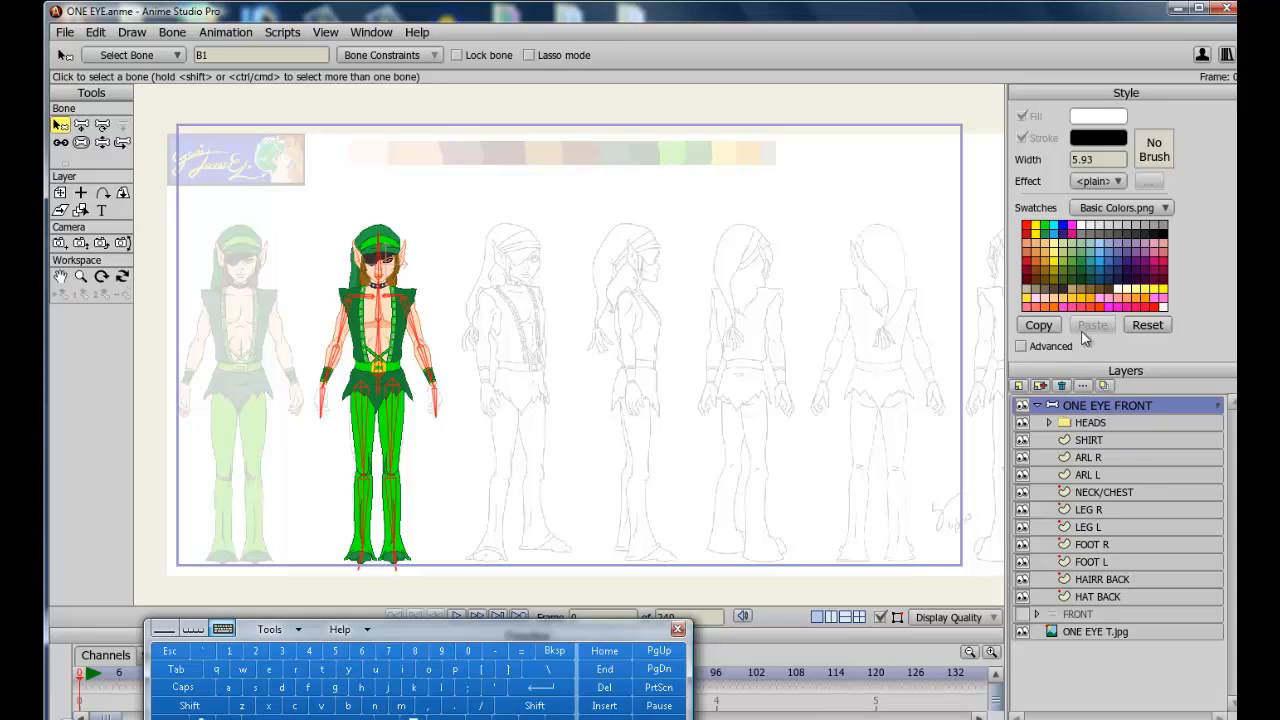
Bind the HEADS layer to the character's head bone
{"action": "left_click", "coordinate": [1090, 423]}
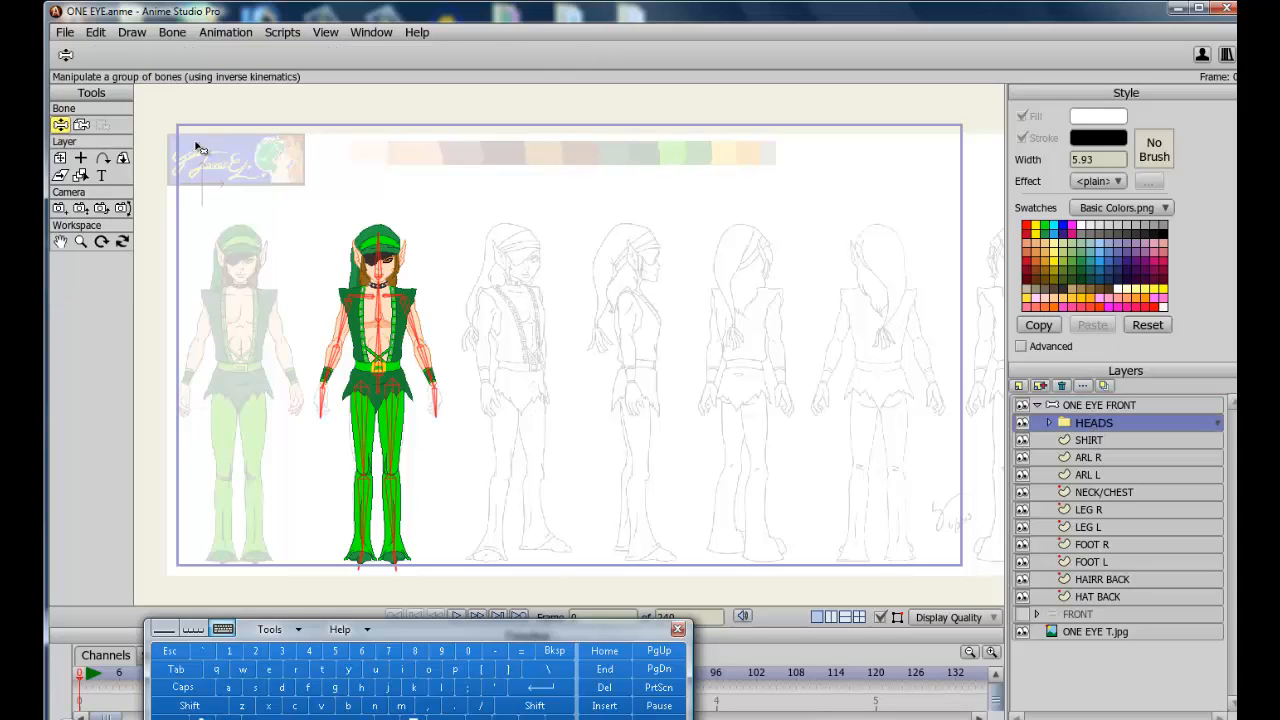
{"action": "left_click", "coordinate": [81, 125]}
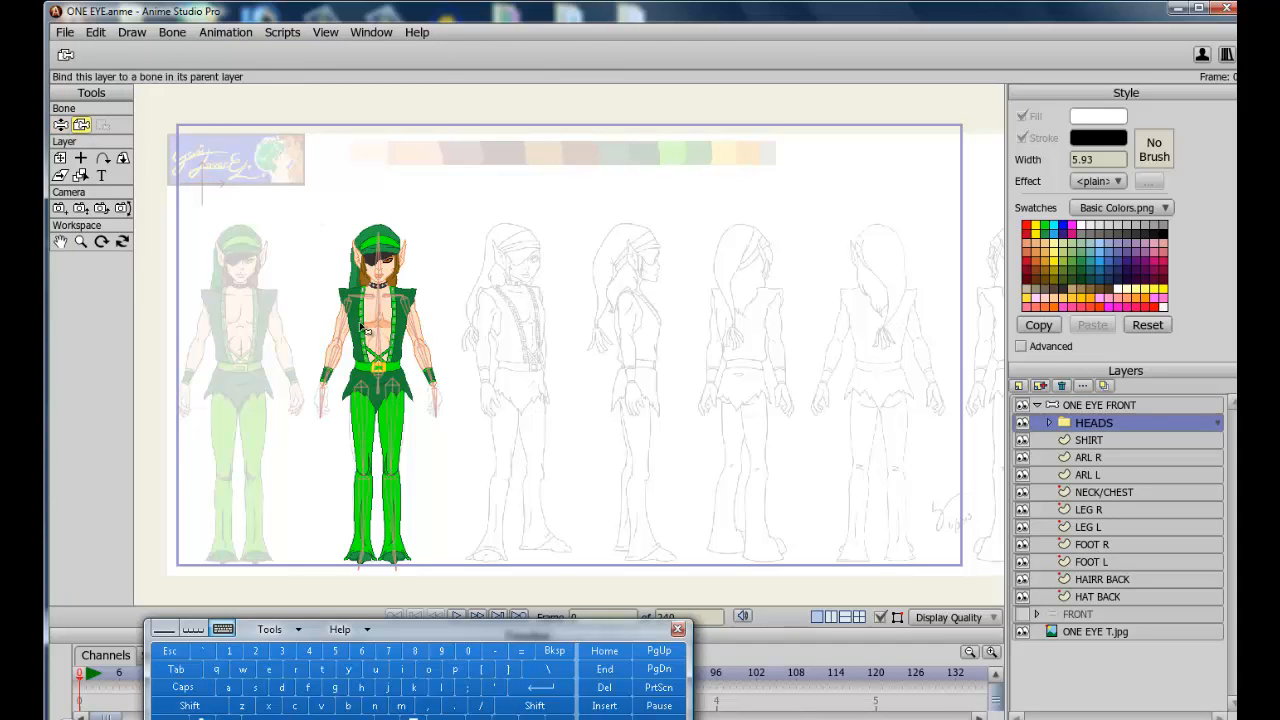
{"action": "left_click", "coordinate": [380, 272]}
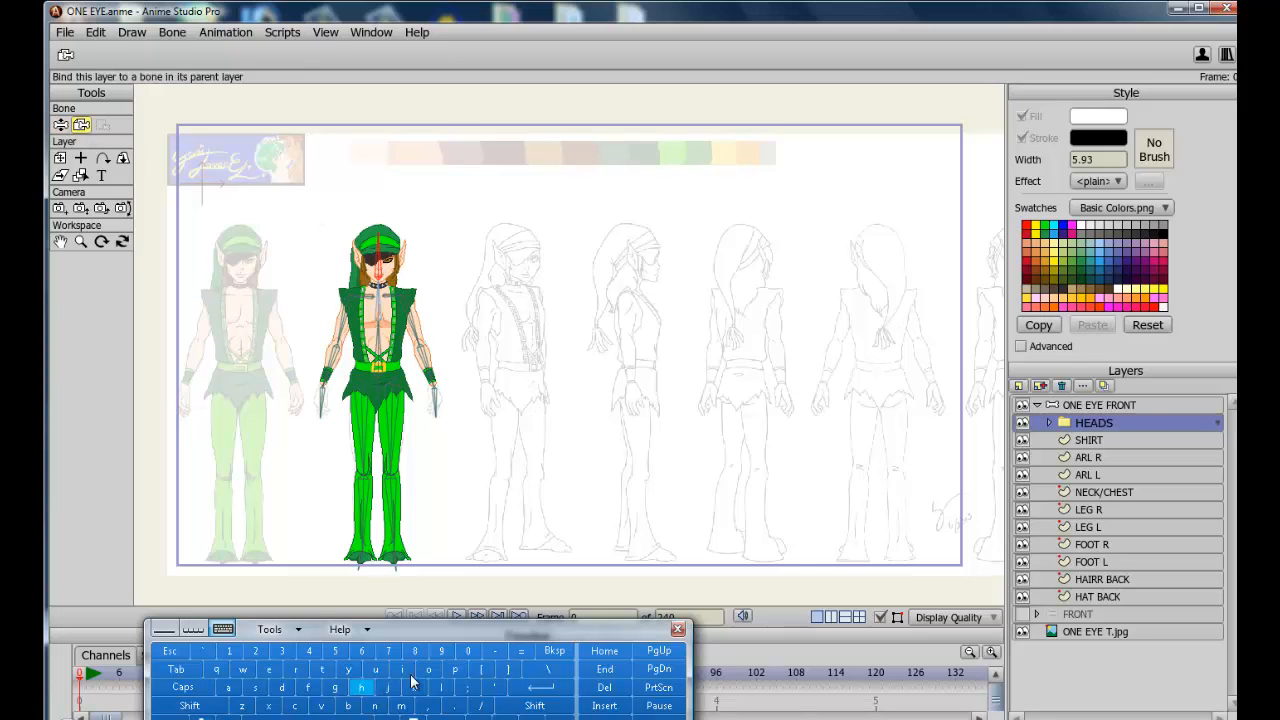
Bind all points of the SHIRT layer to the lower spine bone B2
{"action": "left_click", "coordinate": [1090, 440]}
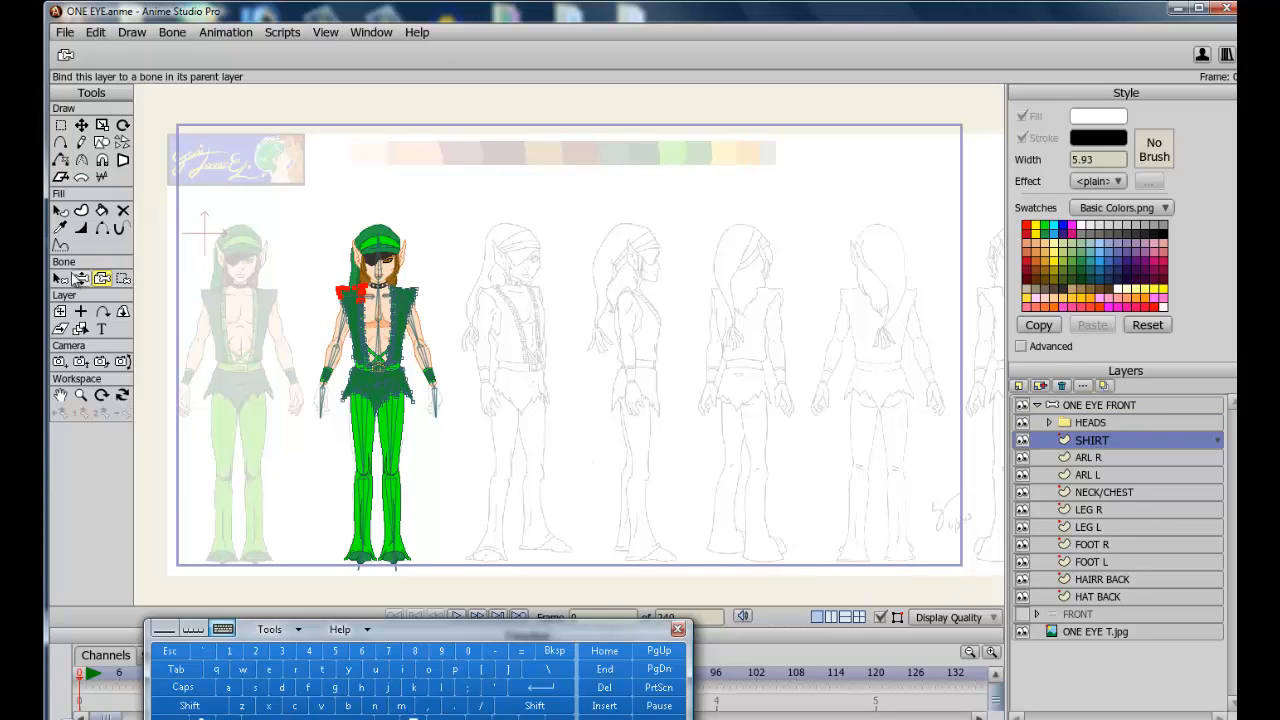
{"action": "left_click", "coordinate": [60, 279]}
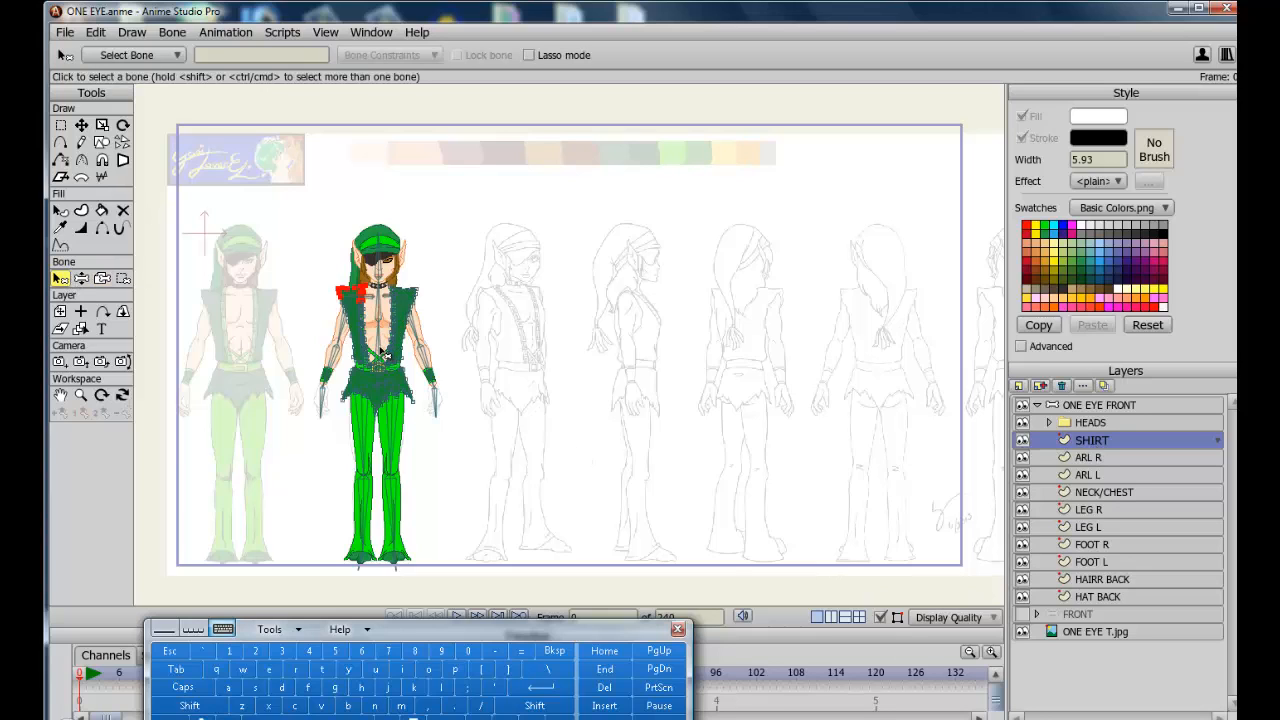
{"action": "left_click", "coordinate": [383, 350]}
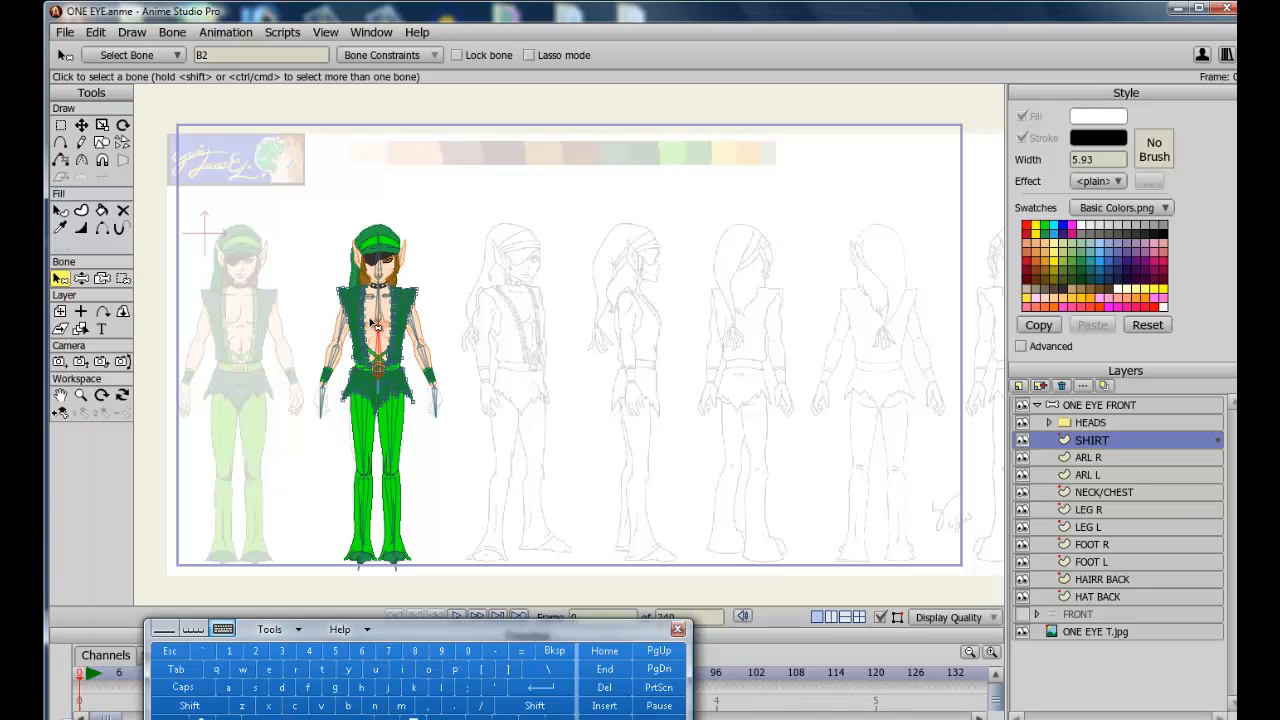
{"action": "left_click", "coordinate": [123, 279]}
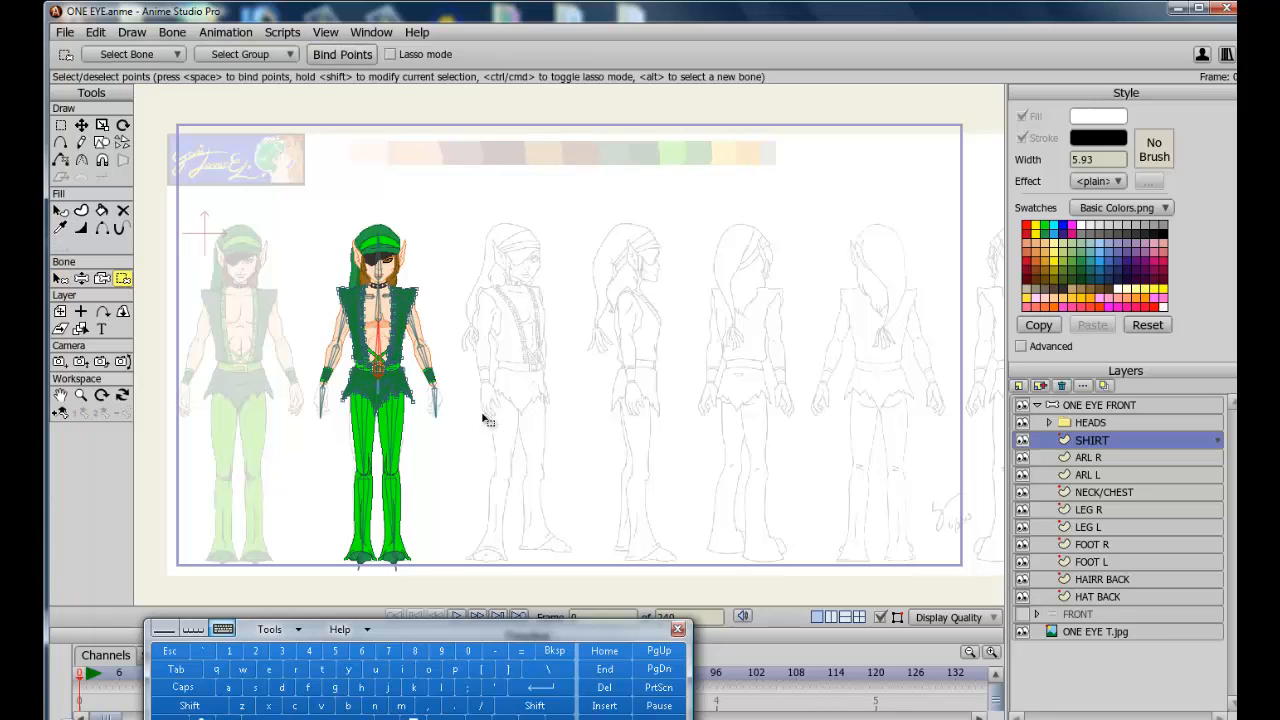
{"action": "left_click_drag", "start_coordinate": [478, 465], "coordinate": [260, 210]}
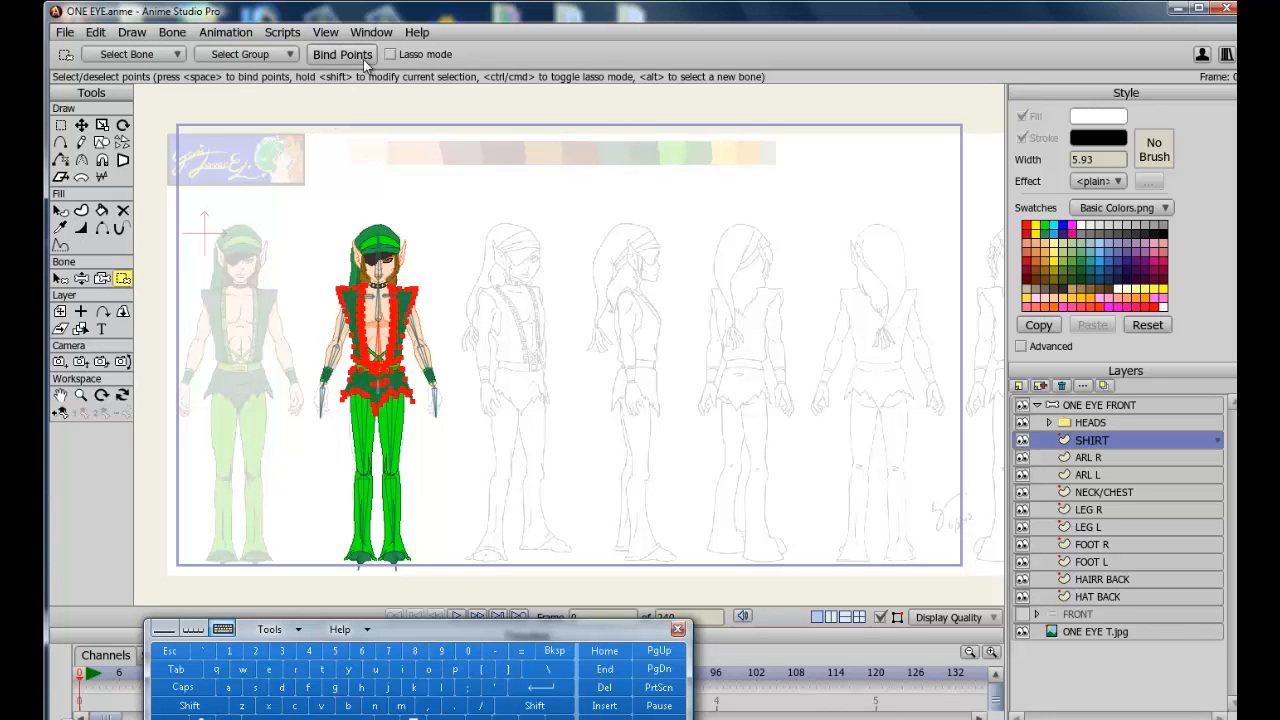
{"action": "left_click", "coordinate": [360, 56]}
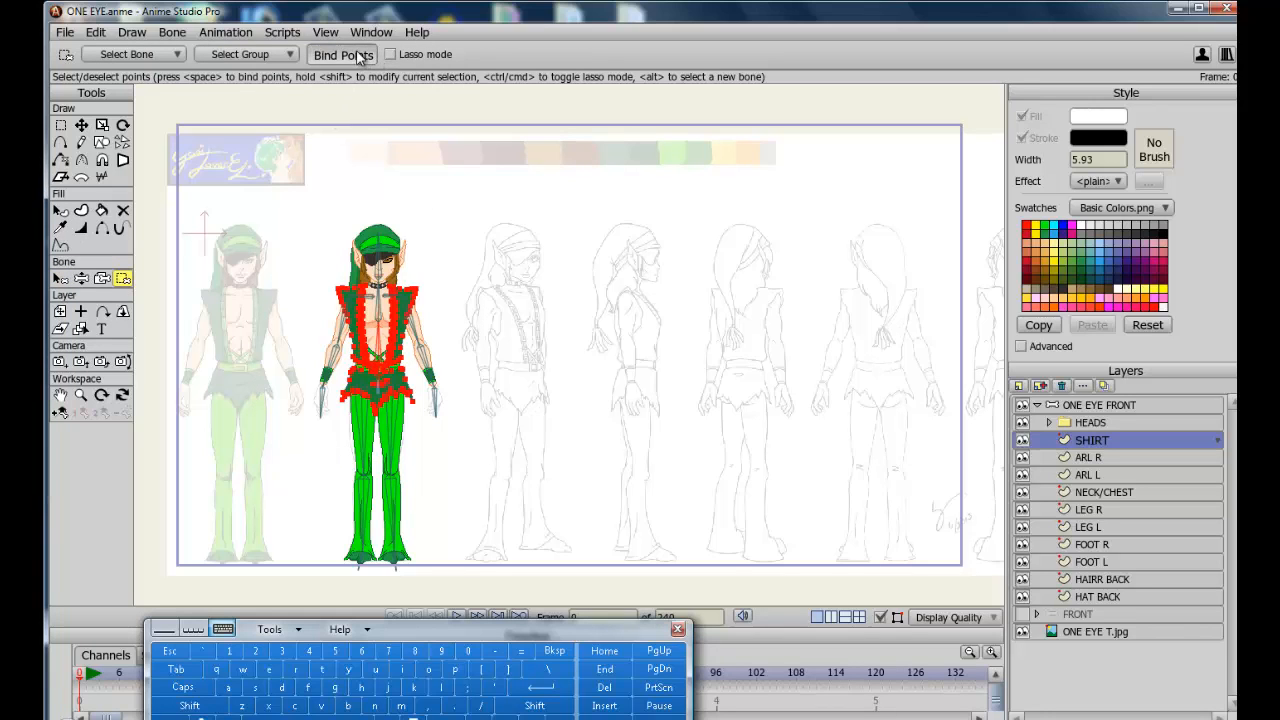
Bind the upper SHIRT points, from the shoulders down to the lower chest, to the chest bone B3
{"action": "left_click", "coordinate": [60, 279]}
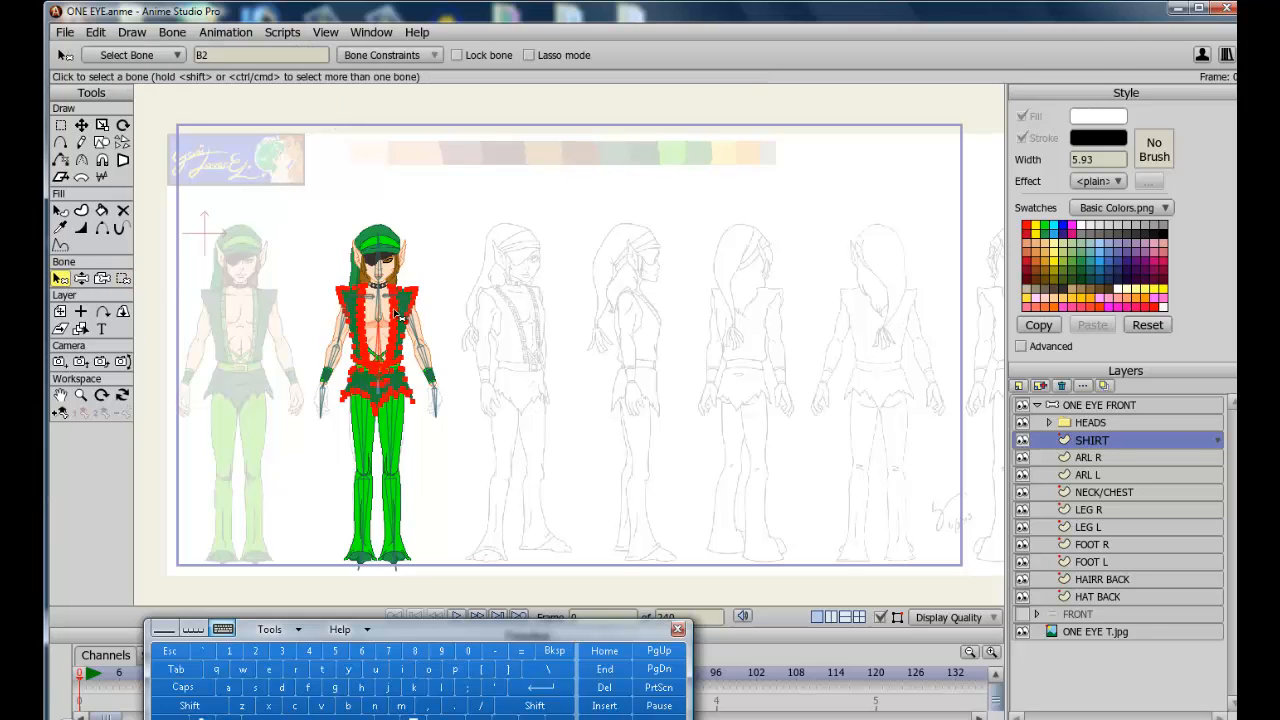
{"action": "left_click", "coordinate": [380, 316]}
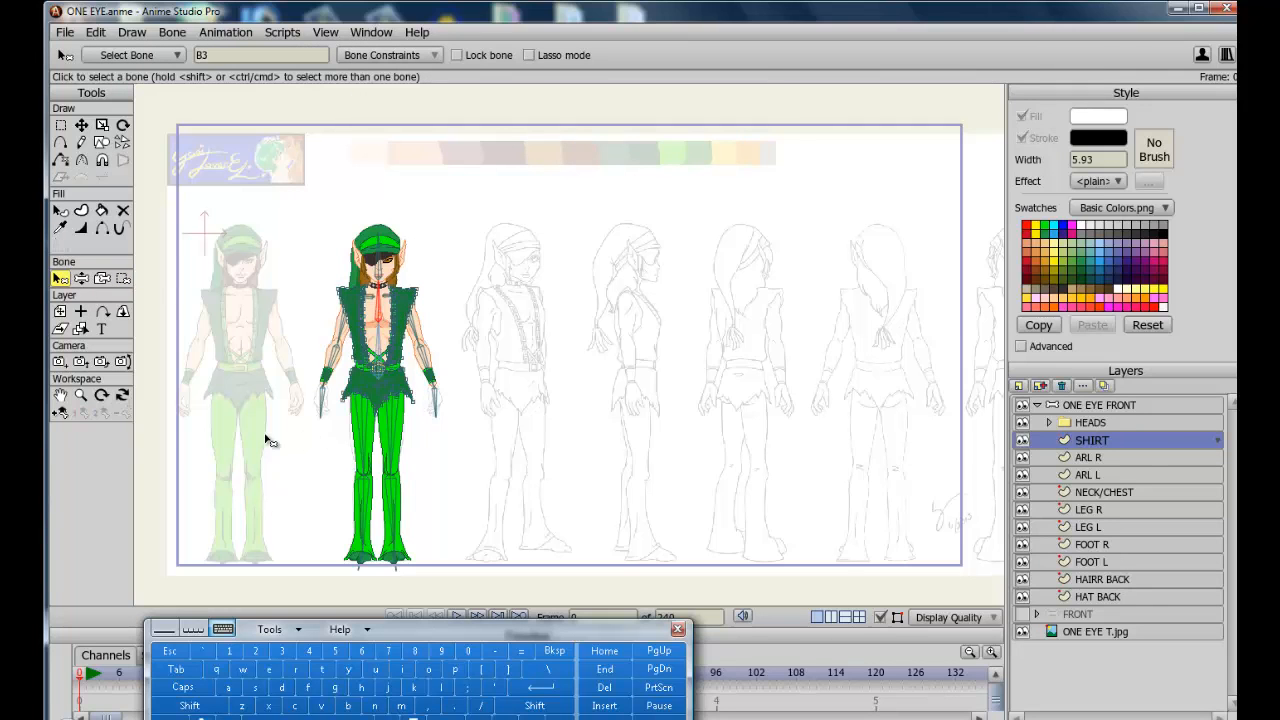
{"action": "scroll", "coordinate": [268, 441], "scroll_direction": "up", "scroll_amount": 4}
{"action": "left_click", "coordinate": [60, 395]}
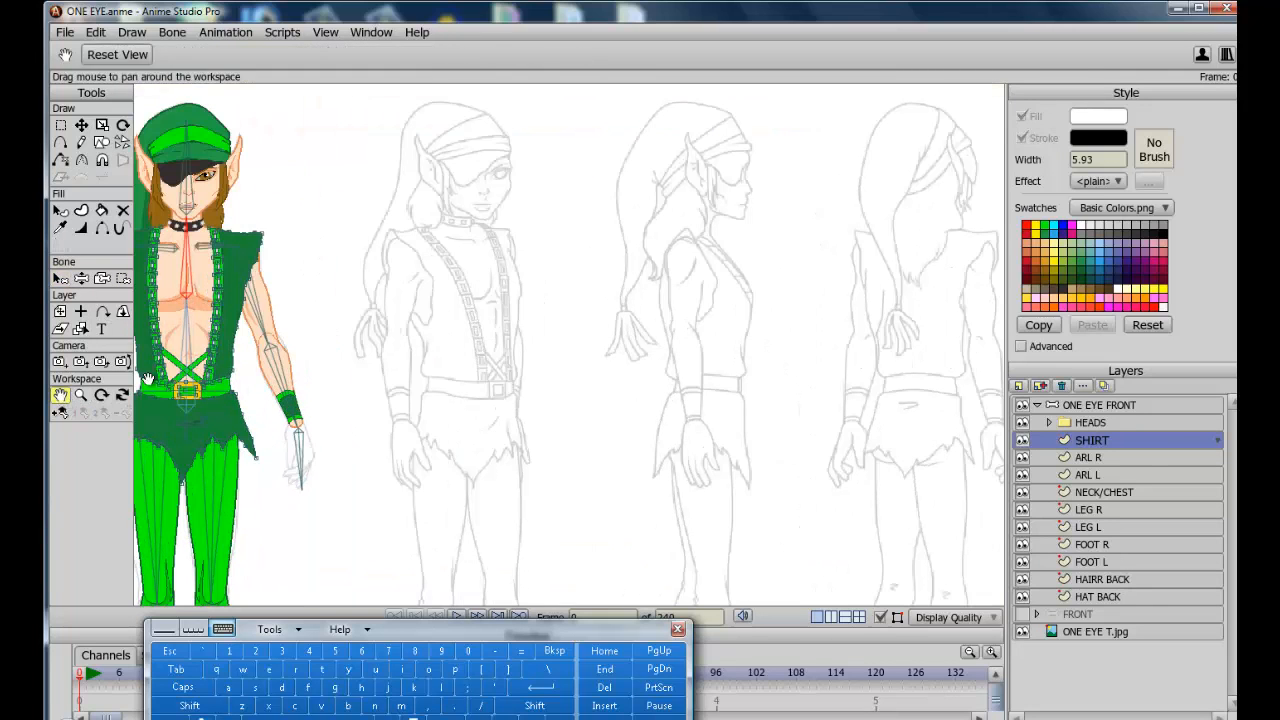
{"action": "left_click_drag", "start_coordinate": [337, 400], "coordinate": [612, 457]}
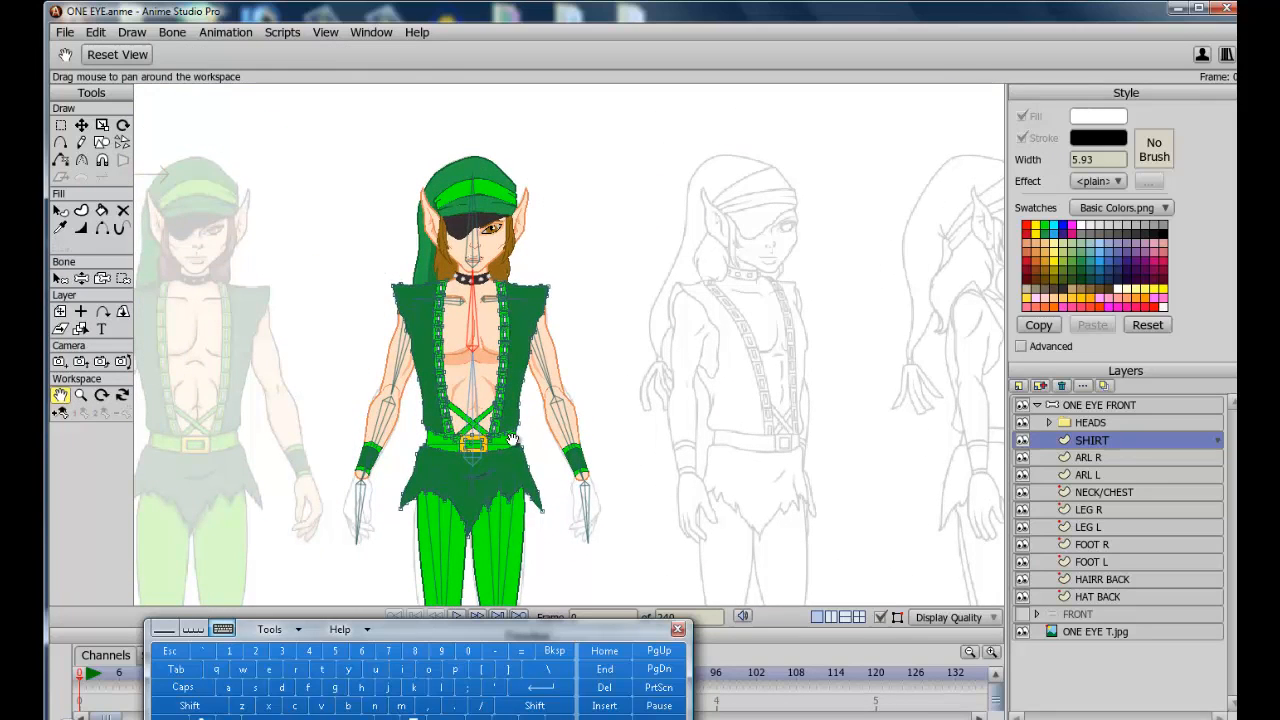
{"action": "scroll", "coordinate": [512, 440], "scroll_direction": "up", "scroll_amount": 3}
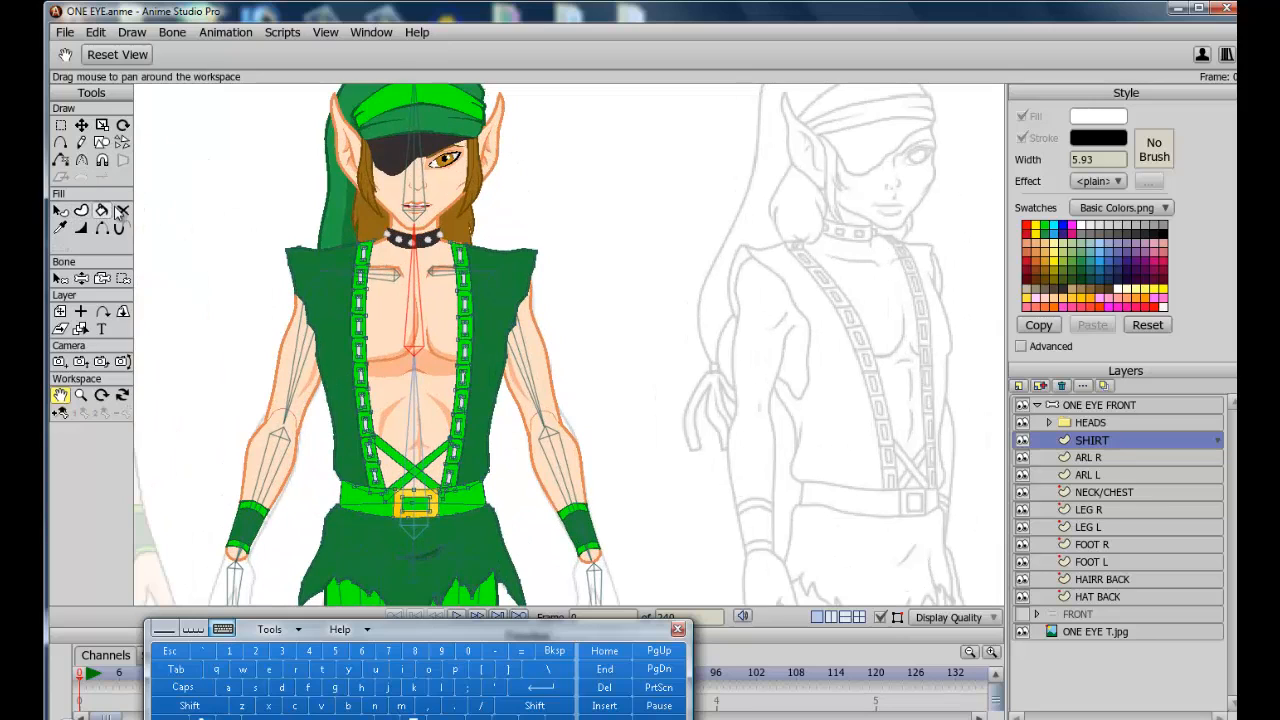
{"action": "left_click", "coordinate": [122, 280]}
{"action": "left_click_drag", "start_coordinate": [257, 198], "coordinate": [545, 368]}
{"action": "left_click_drag", "start_coordinate": [548, 372], "coordinate": [546, 375]}
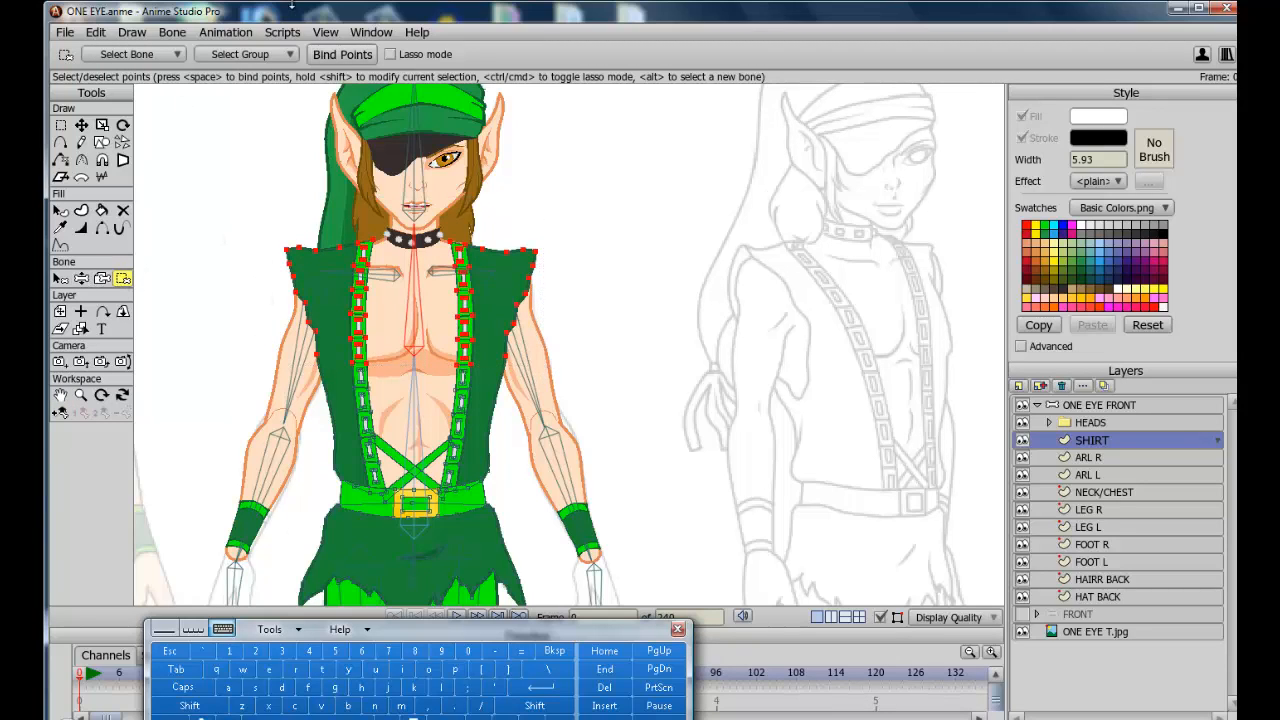
Bind the SHIRT points around the character's left shoulder to the left collarbone bone
{"action": "left_click", "coordinate": [61, 278]}
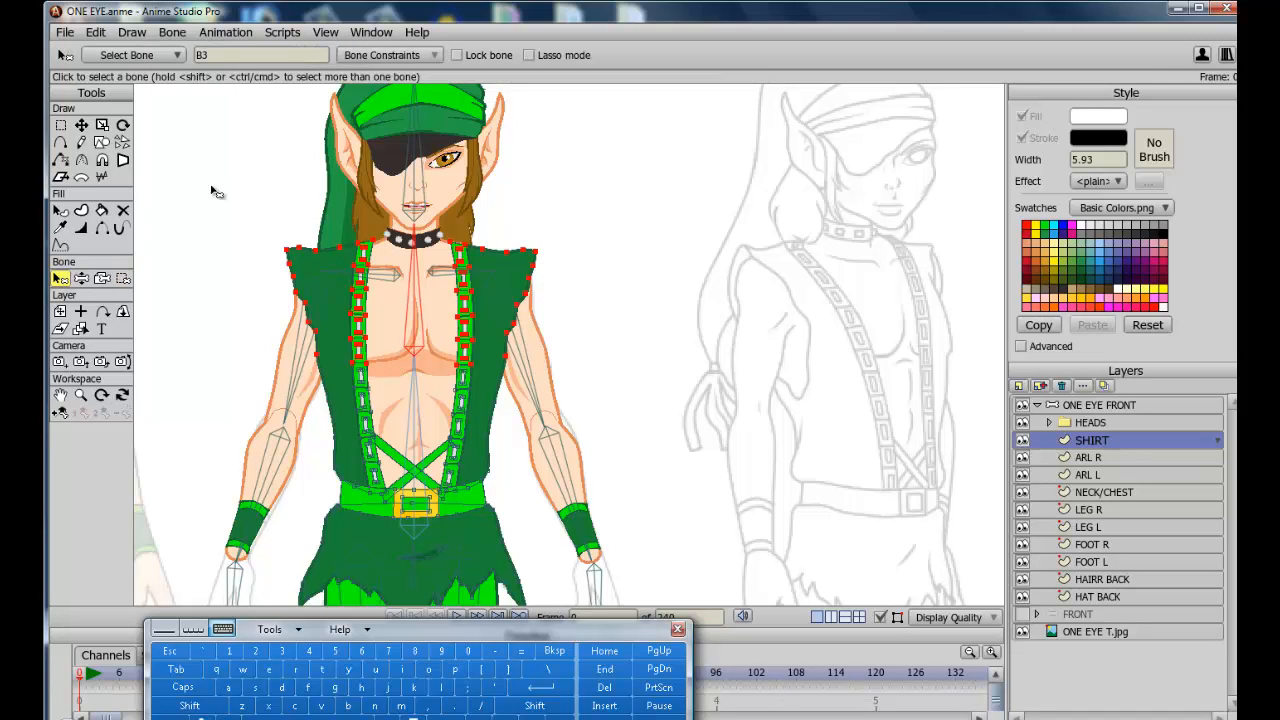
{"action": "left_click", "coordinate": [445, 274]}
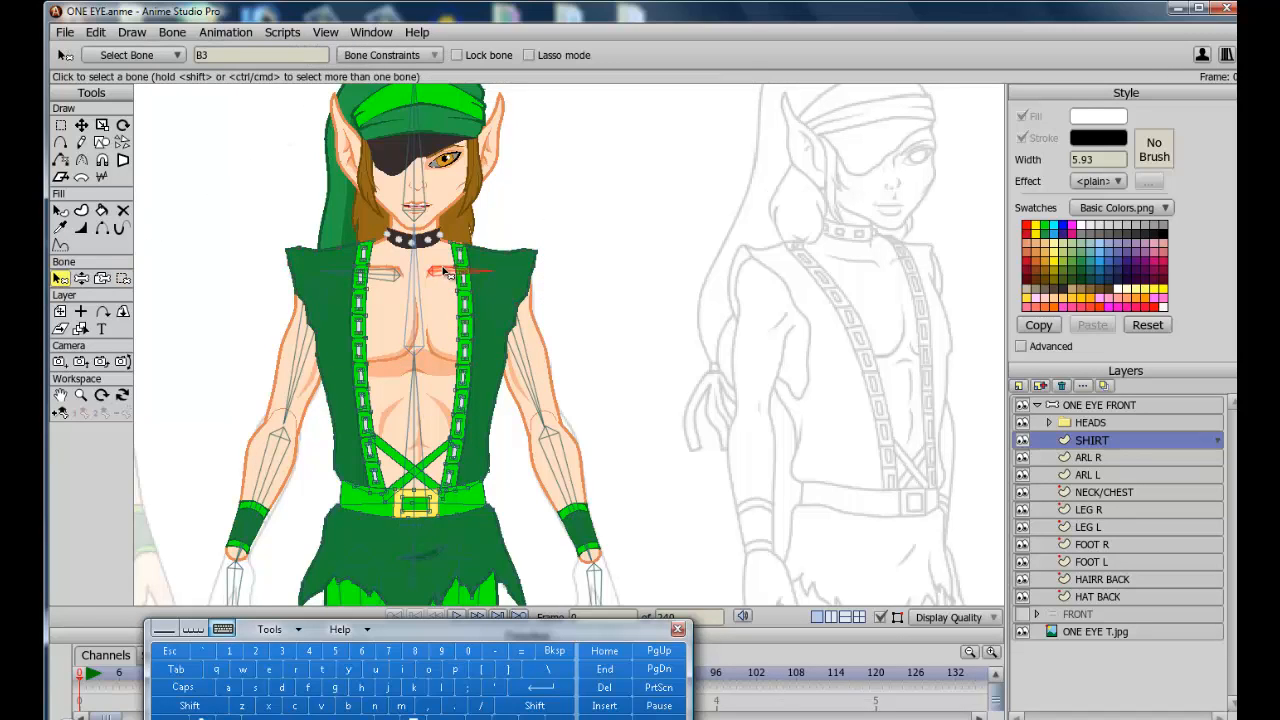
{"action": "left_click", "coordinate": [123, 280]}
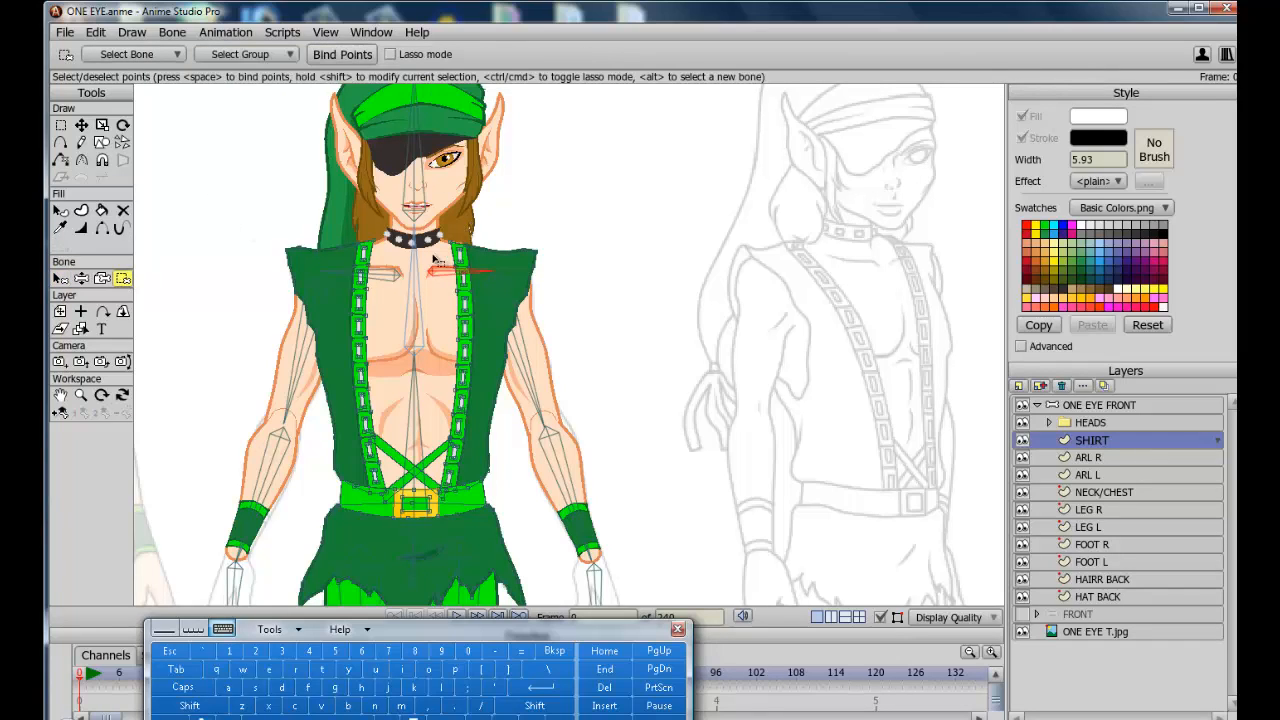
{"action": "left_click_drag", "start_coordinate": [425, 228], "coordinate": [558, 297]}
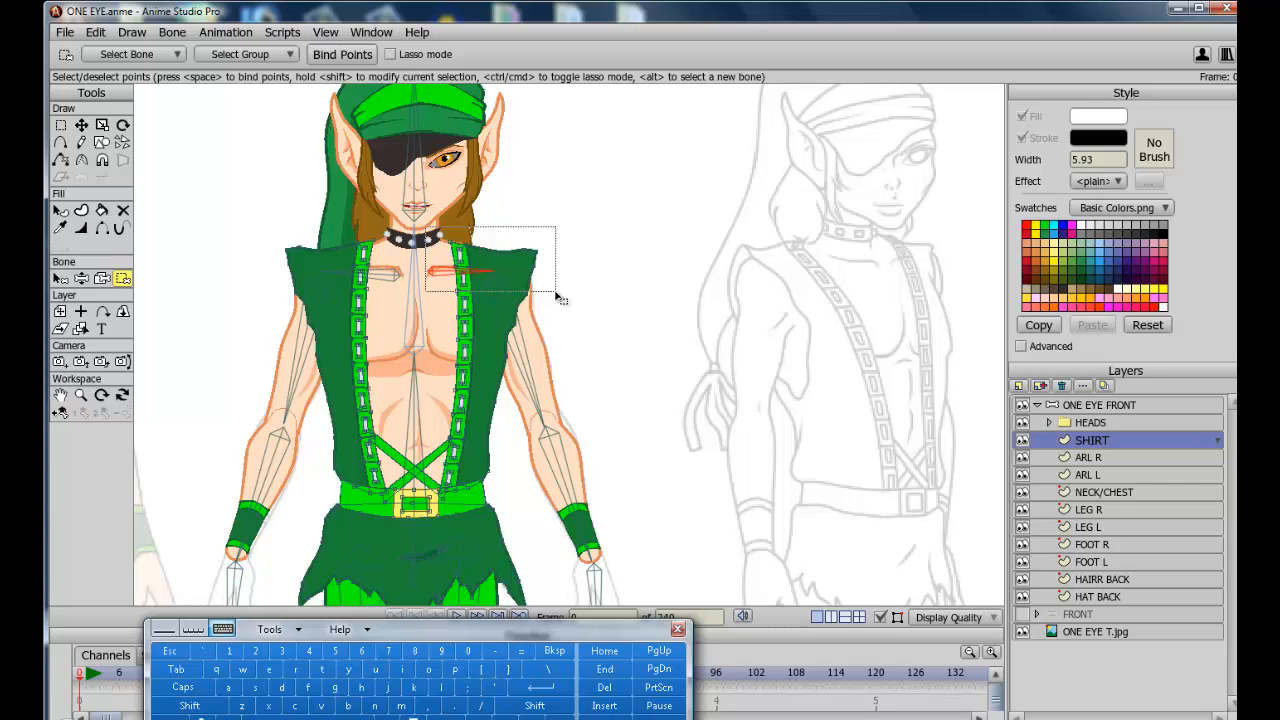
{"action": "left_click_drag", "start_coordinate": [558, 297], "coordinate": [560, 292]}
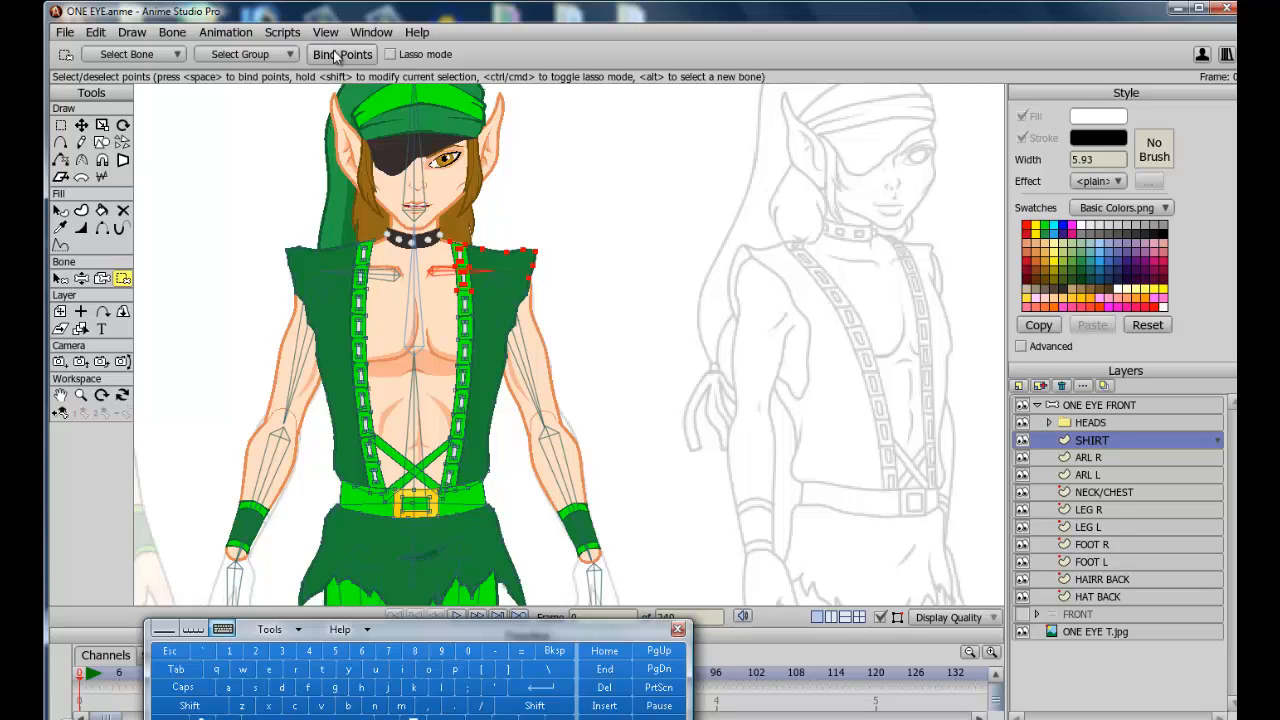
Bind the SHIRT points around the character's right shoulder to the right collarbone bone B9
{"action": "left_click", "coordinate": [60, 278]}
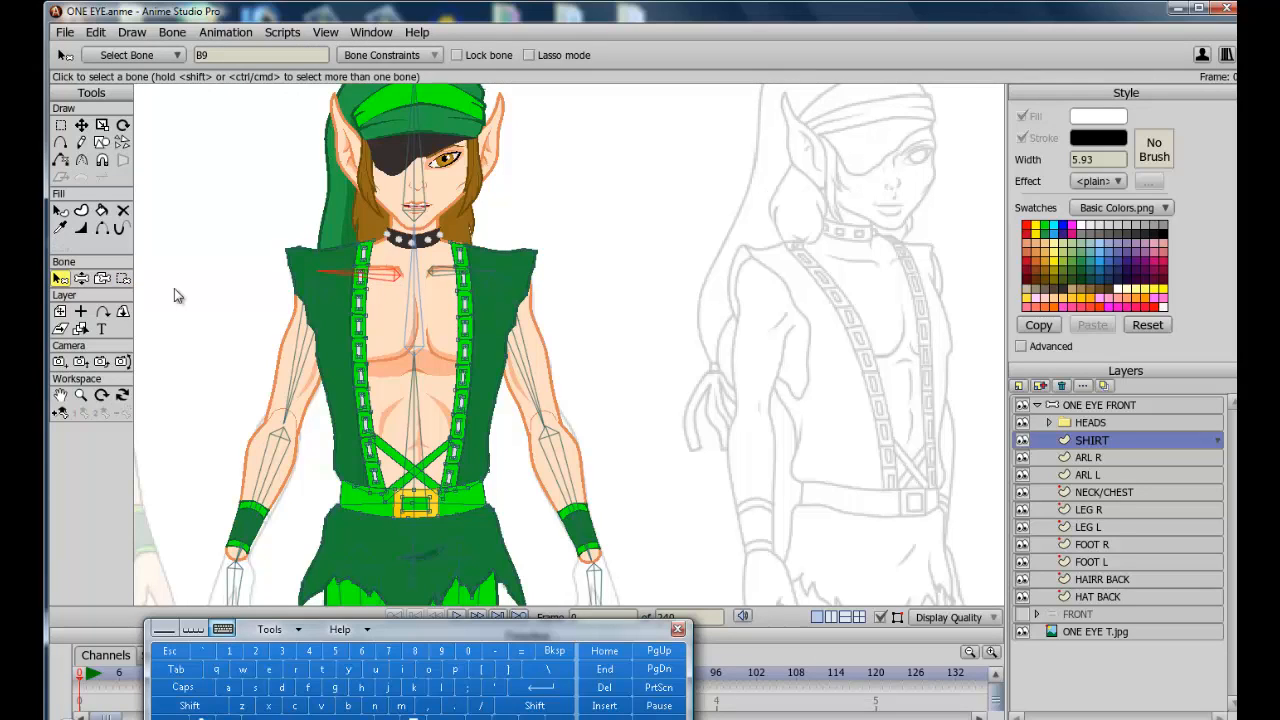
{"action": "left_click", "coordinate": [123, 278]}
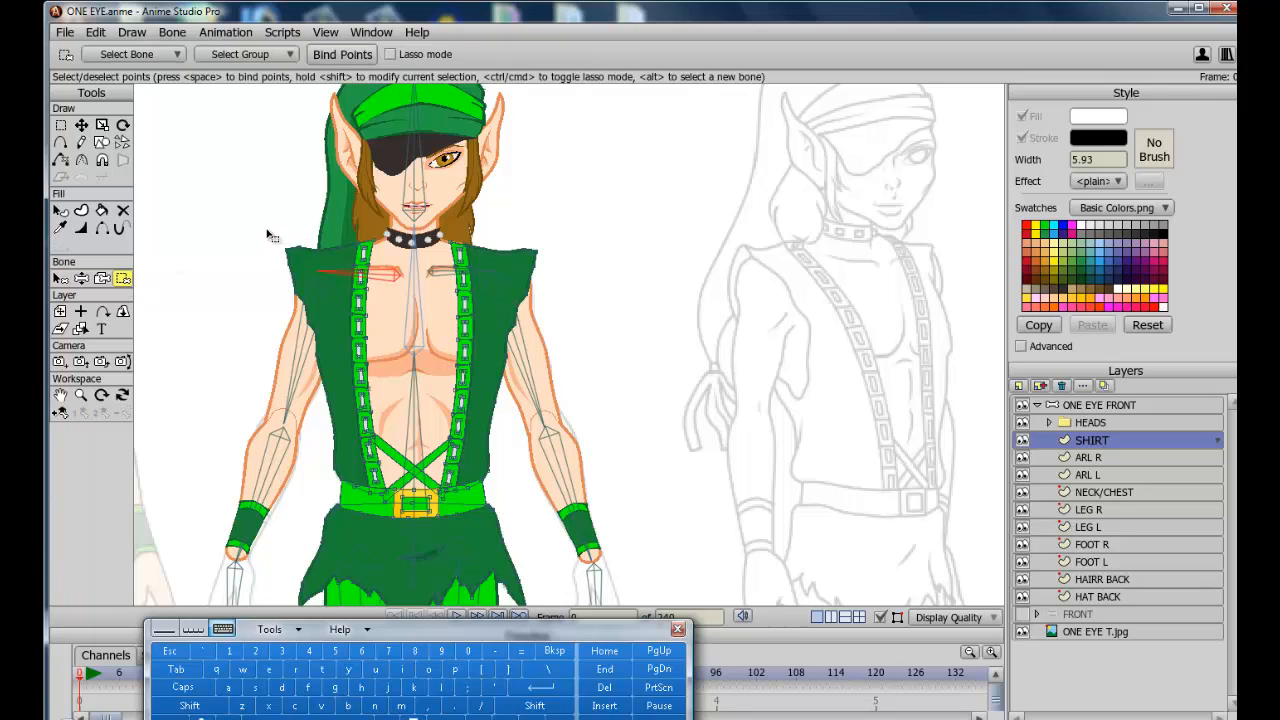
{"action": "left_click_drag", "start_coordinate": [268, 233], "coordinate": [397, 292]}
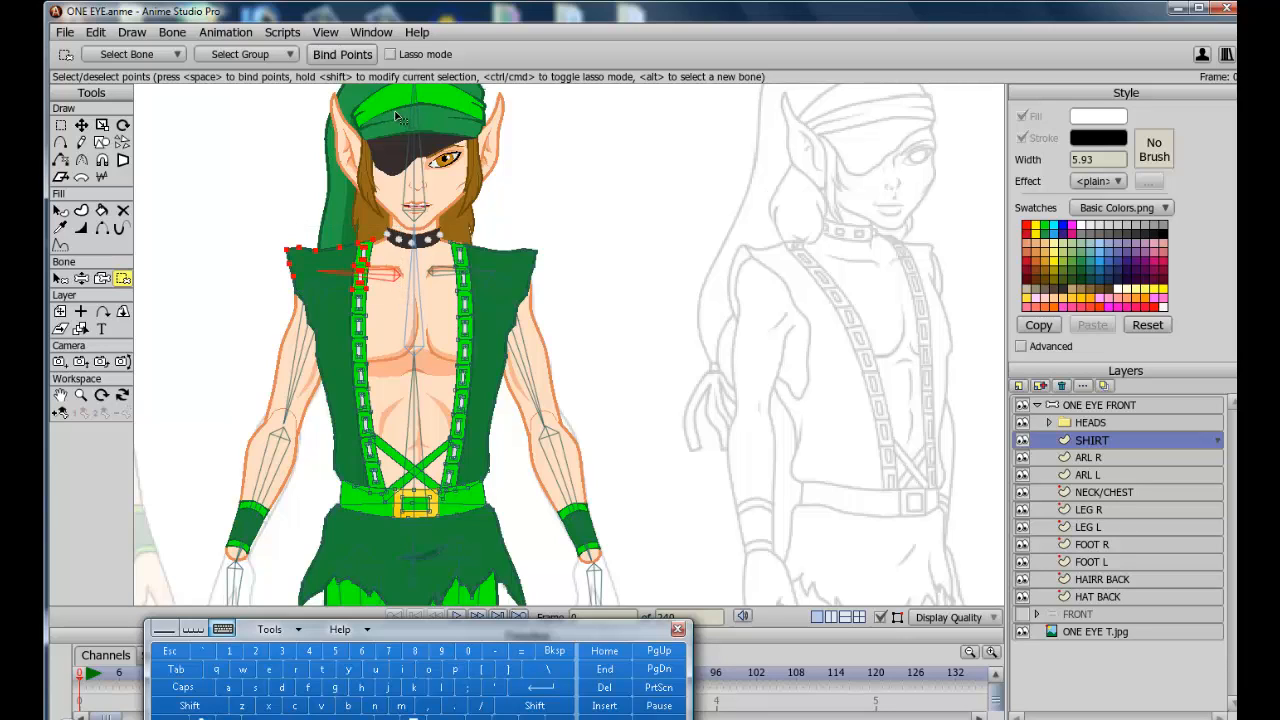
{"action": "left_click_drag", "start_coordinate": [268, 233], "coordinate": [399, 296]}
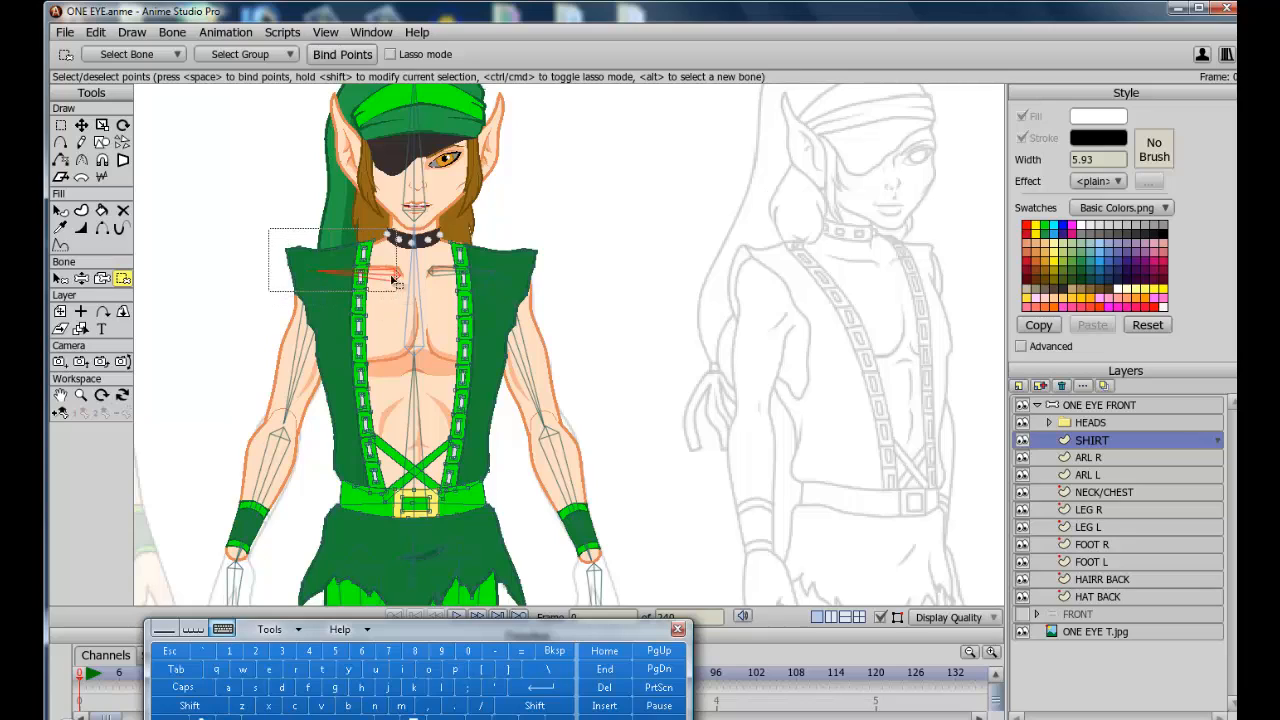
{"action": "left_click", "coordinate": [350, 55]}
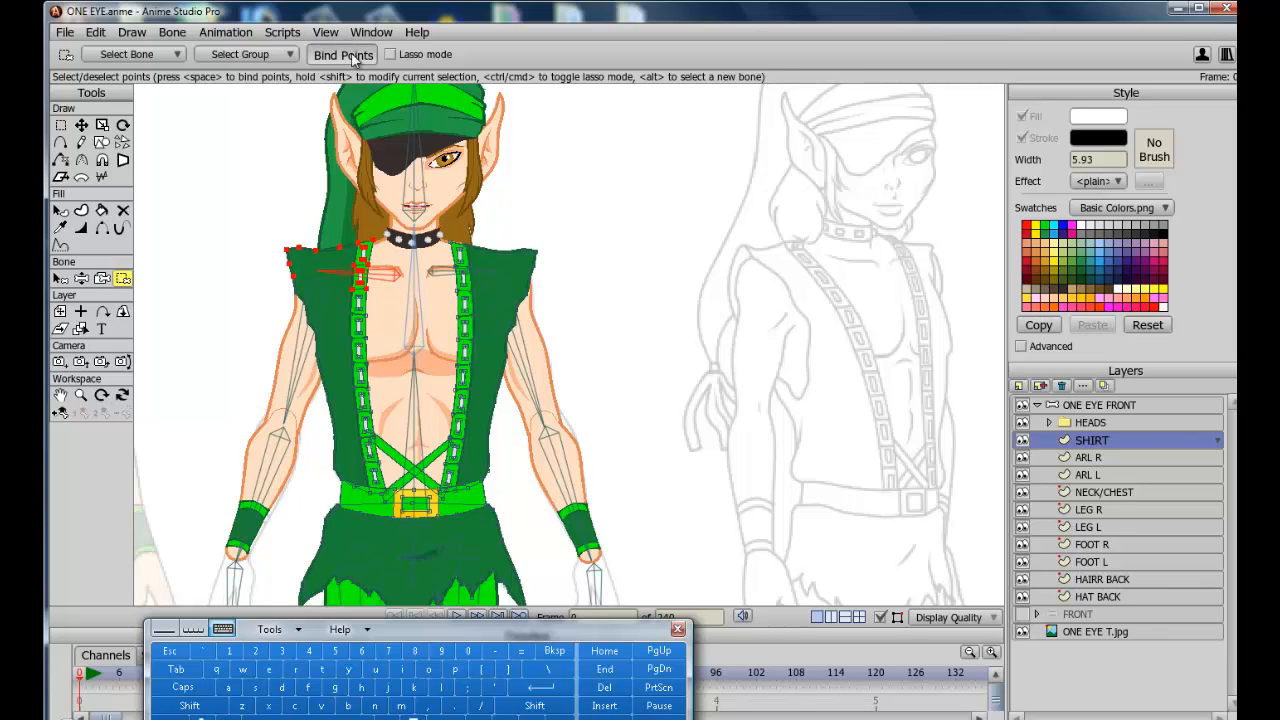
Bind all points of the ARL R layer to the right upper arm bone B10
{"action": "left_click", "coordinate": [1098, 462]}
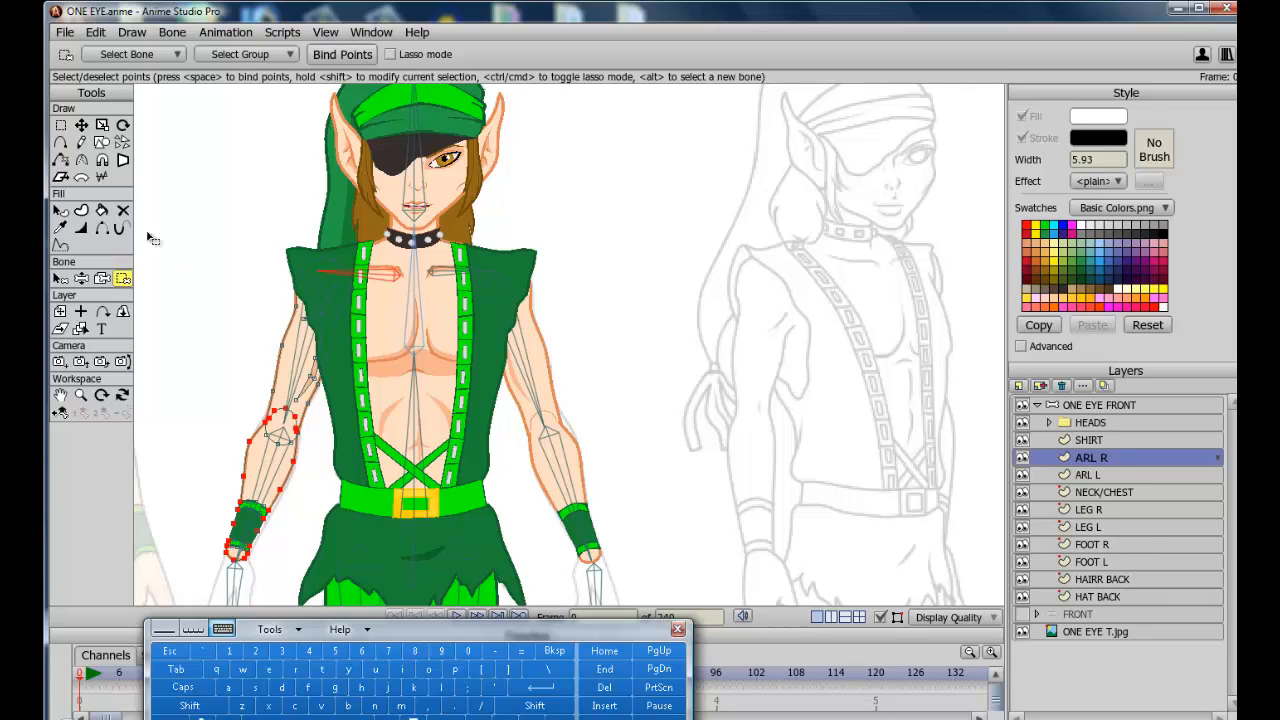
{"action": "left_click", "coordinate": [60, 278]}
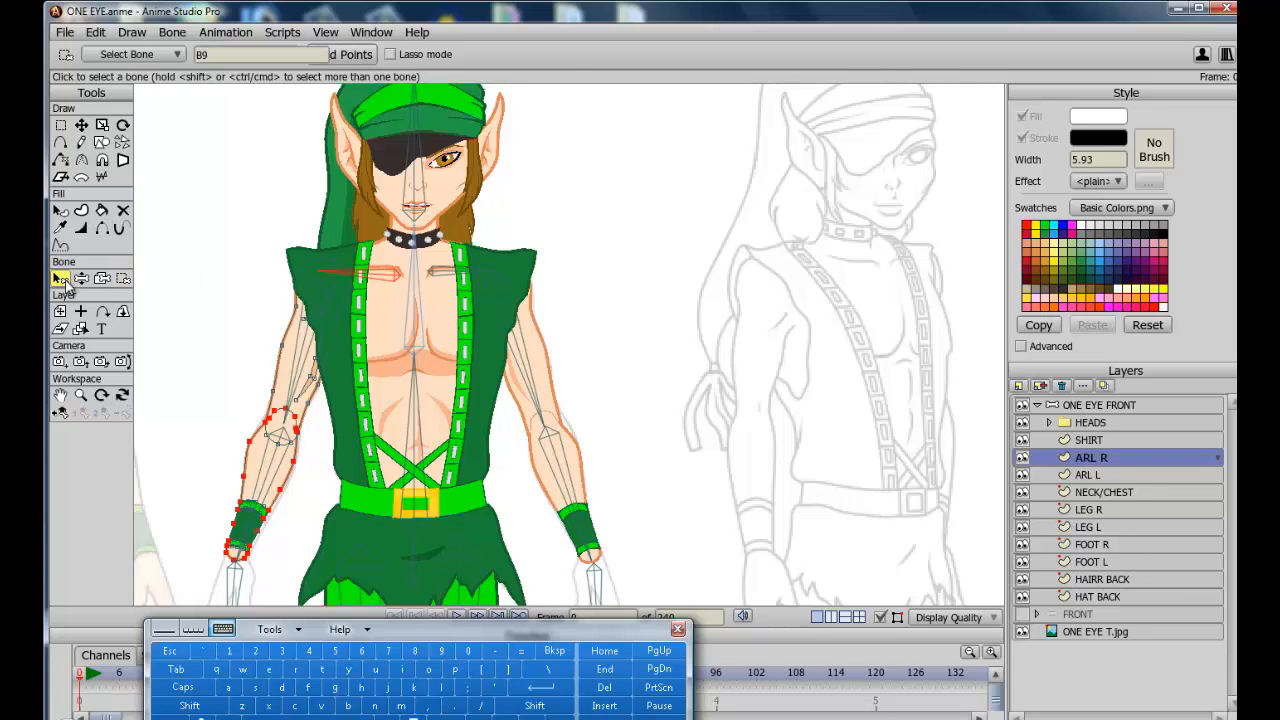
{"action": "left_click", "coordinate": [312, 344]}
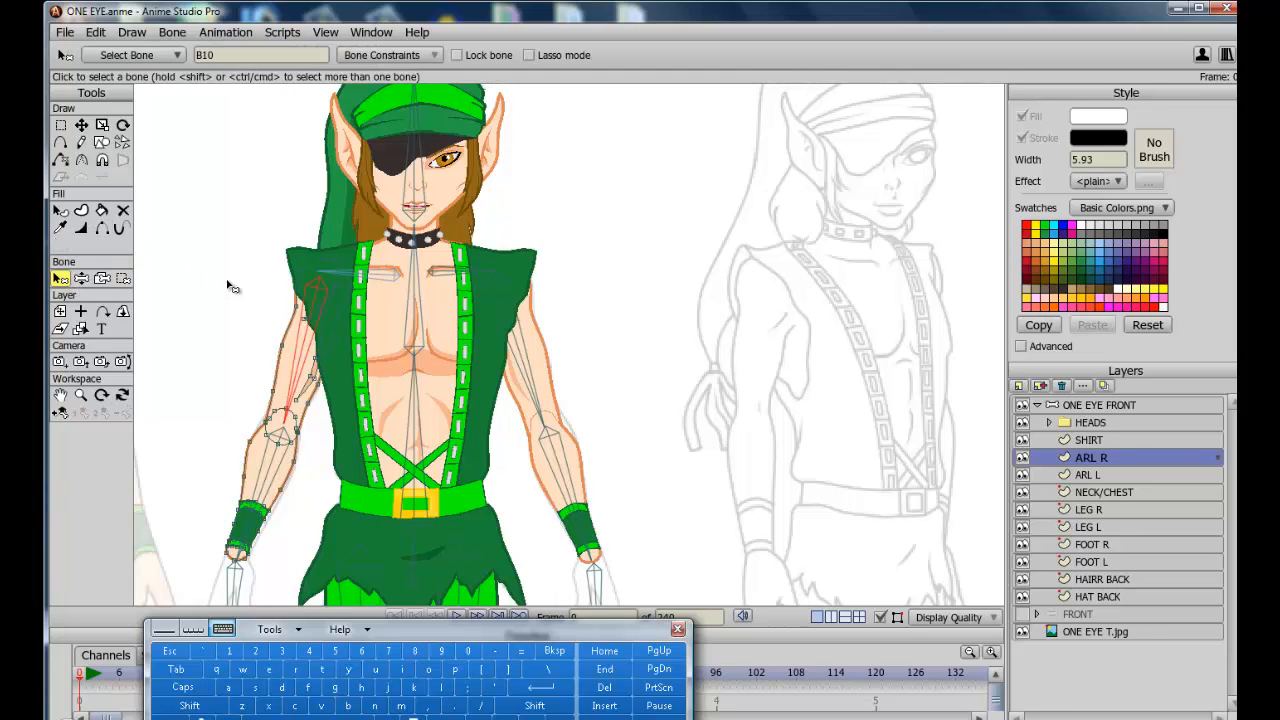
{"action": "left_click", "coordinate": [123, 279]}
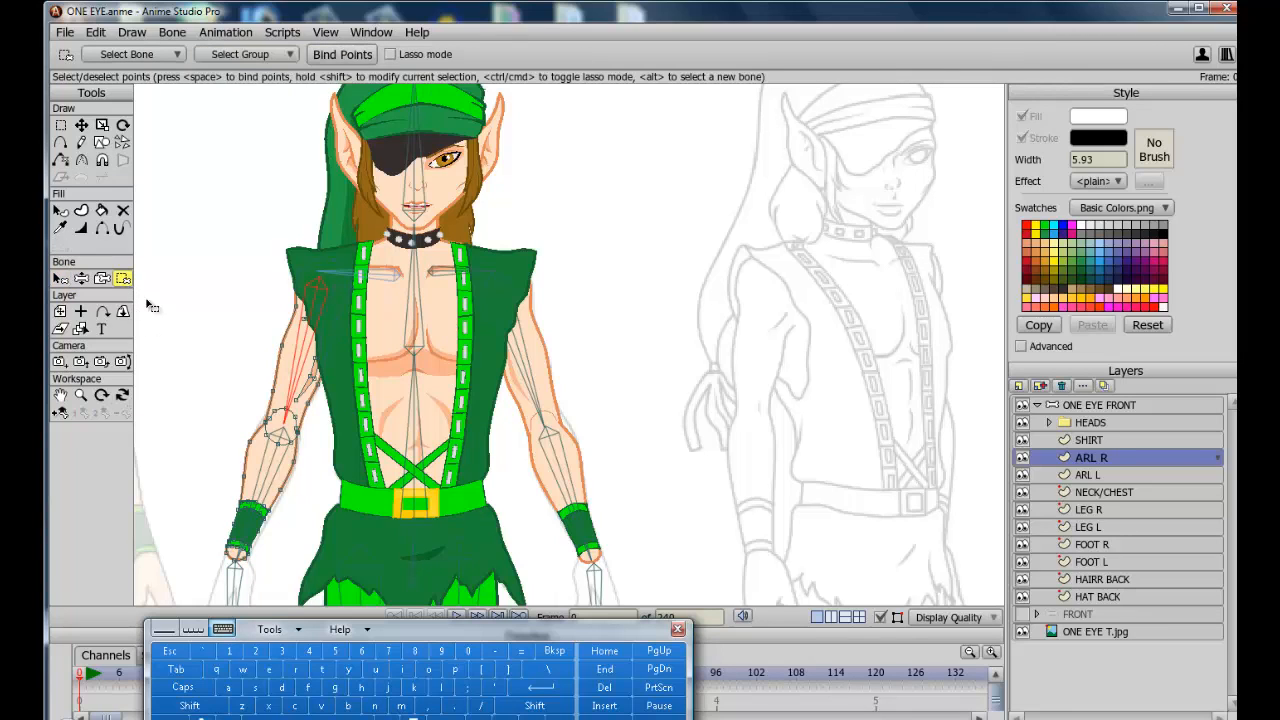
{"action": "left_click_drag", "start_coordinate": [182, 180], "coordinate": [268, 551]}
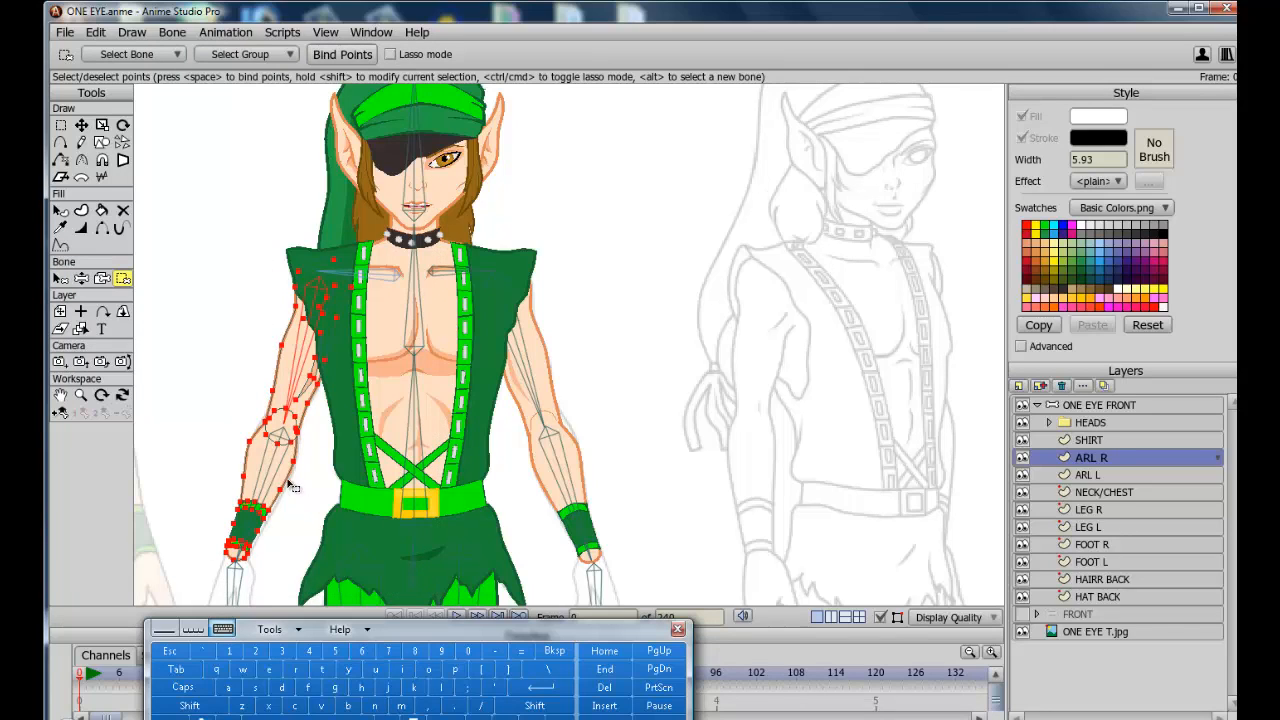
{"action": "left_click", "coordinate": [346, 56]}
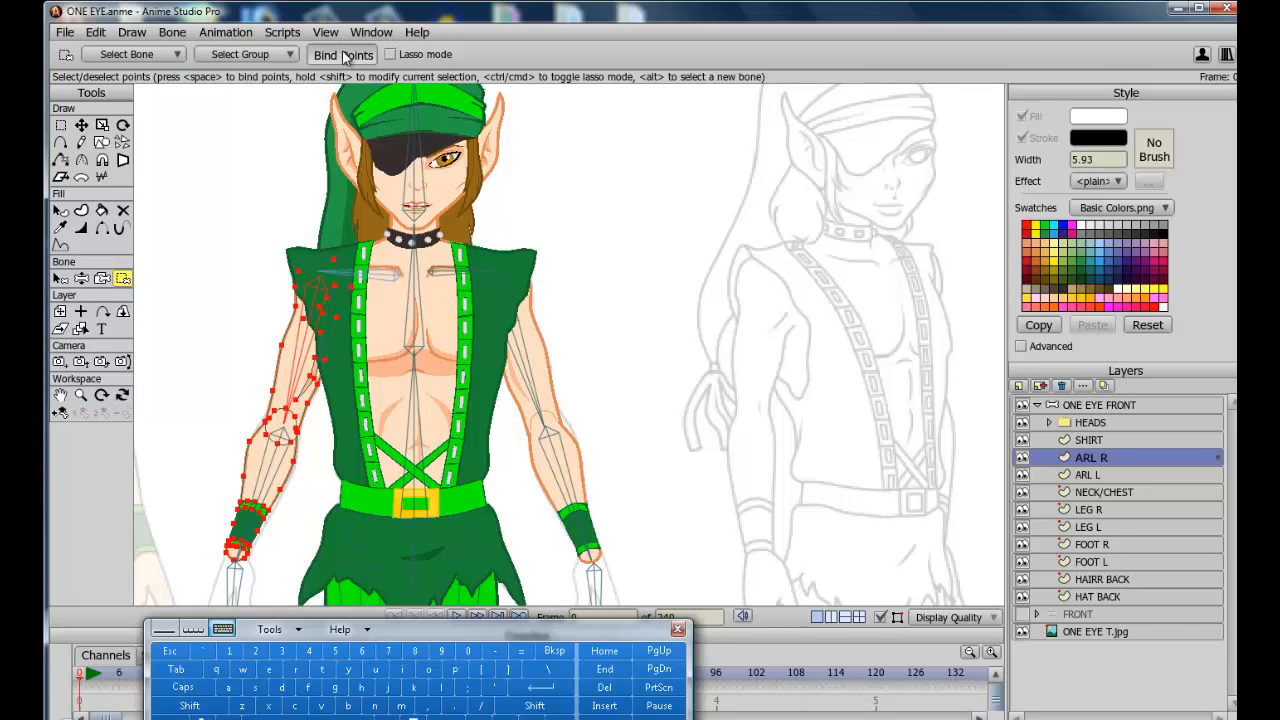
Bind the ARL R forearm points, including the wristband and wrist, to the right lower arm bone B11
{"action": "left_click", "coordinate": [60, 278]}
{"action": "left_click", "coordinate": [275, 476]}
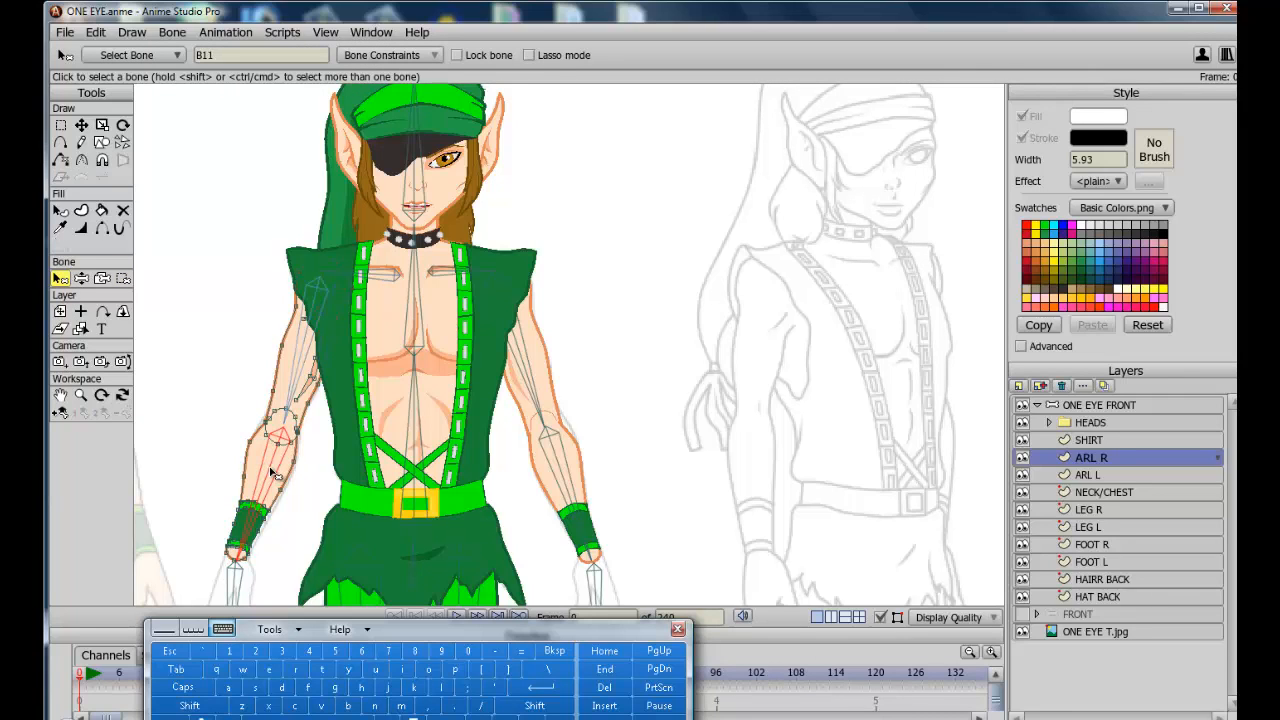
{"action": "left_click", "coordinate": [123, 279]}
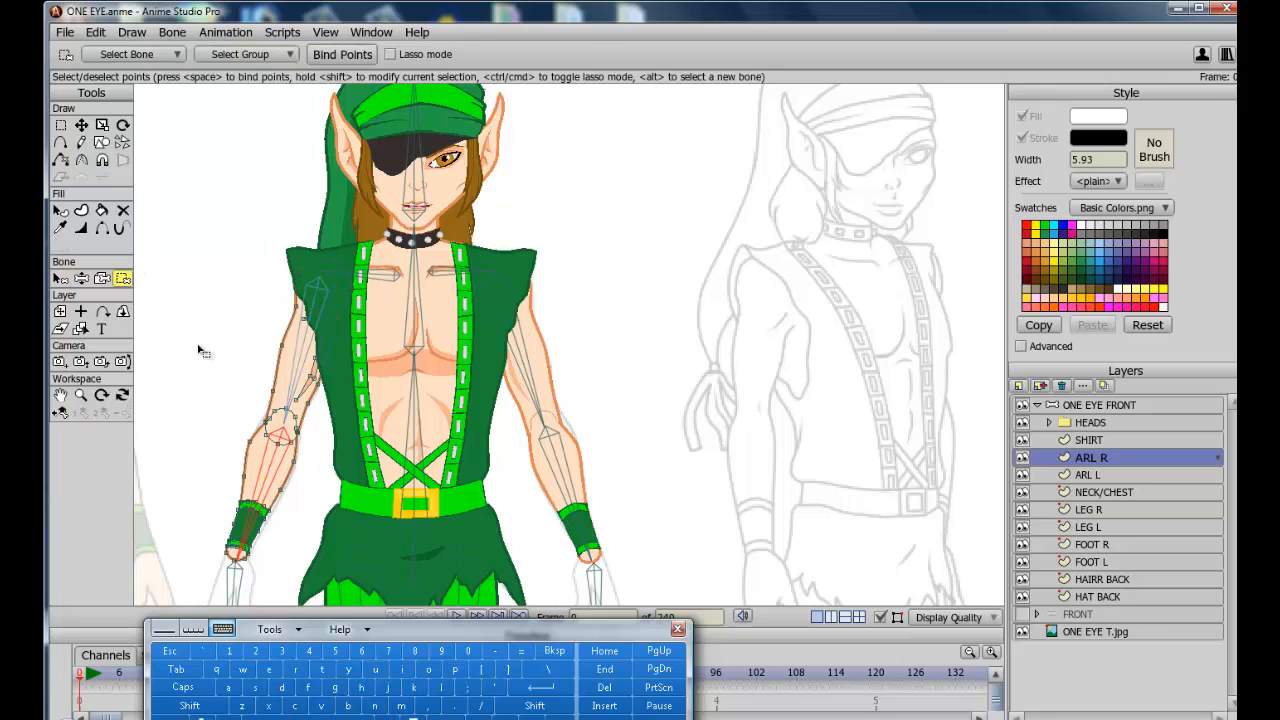
{"action": "left_click", "coordinate": [287, 481]}
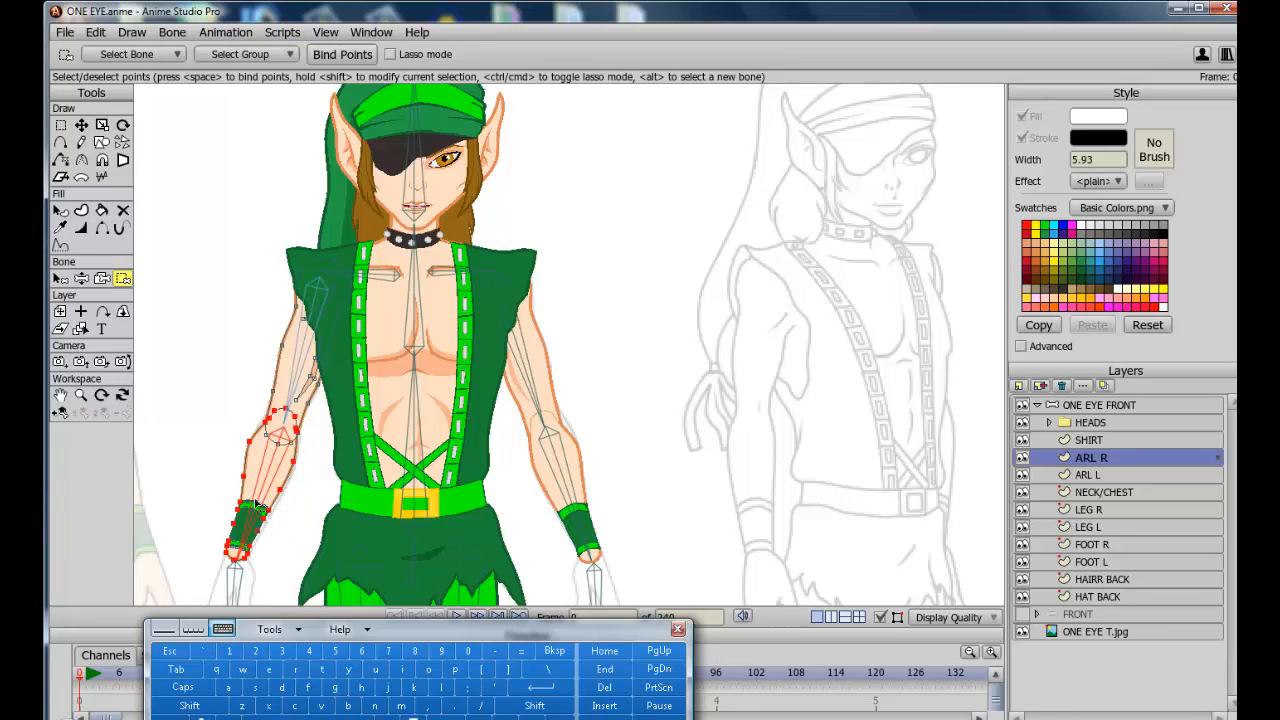
{"action": "left_click", "coordinate": [189, 705]}
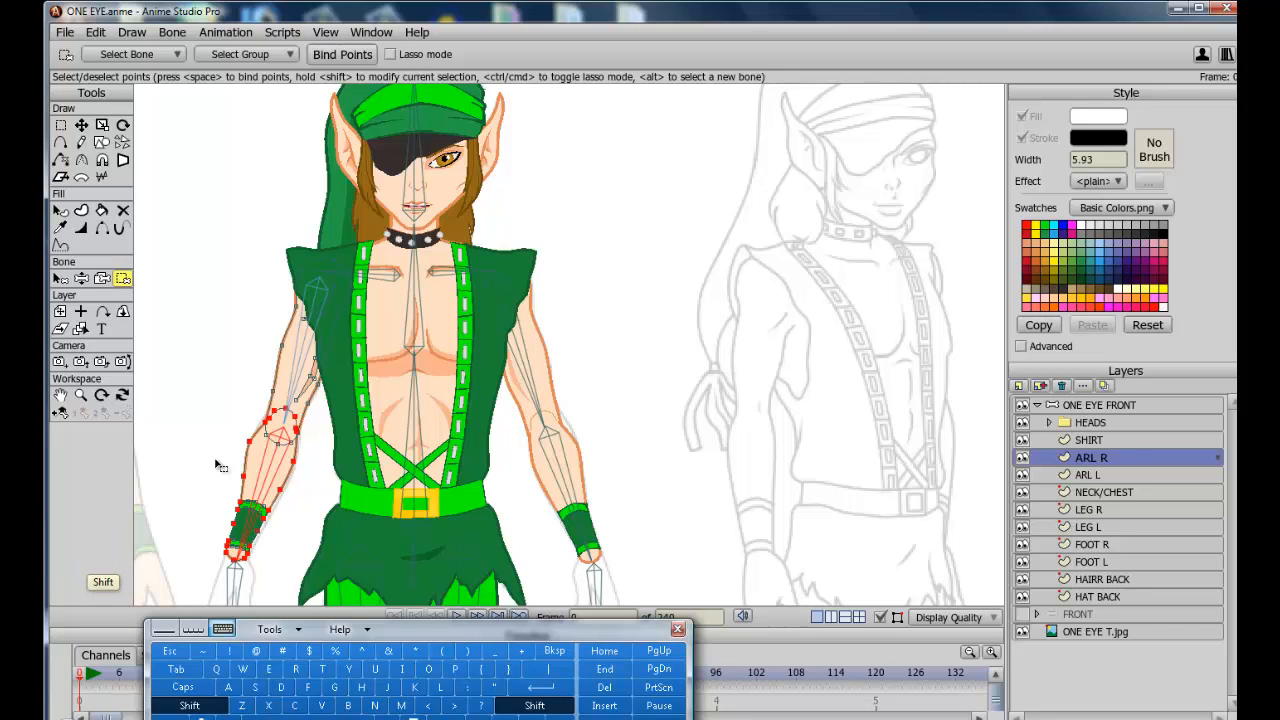
{"action": "left_click", "coordinate": [61, 395]}
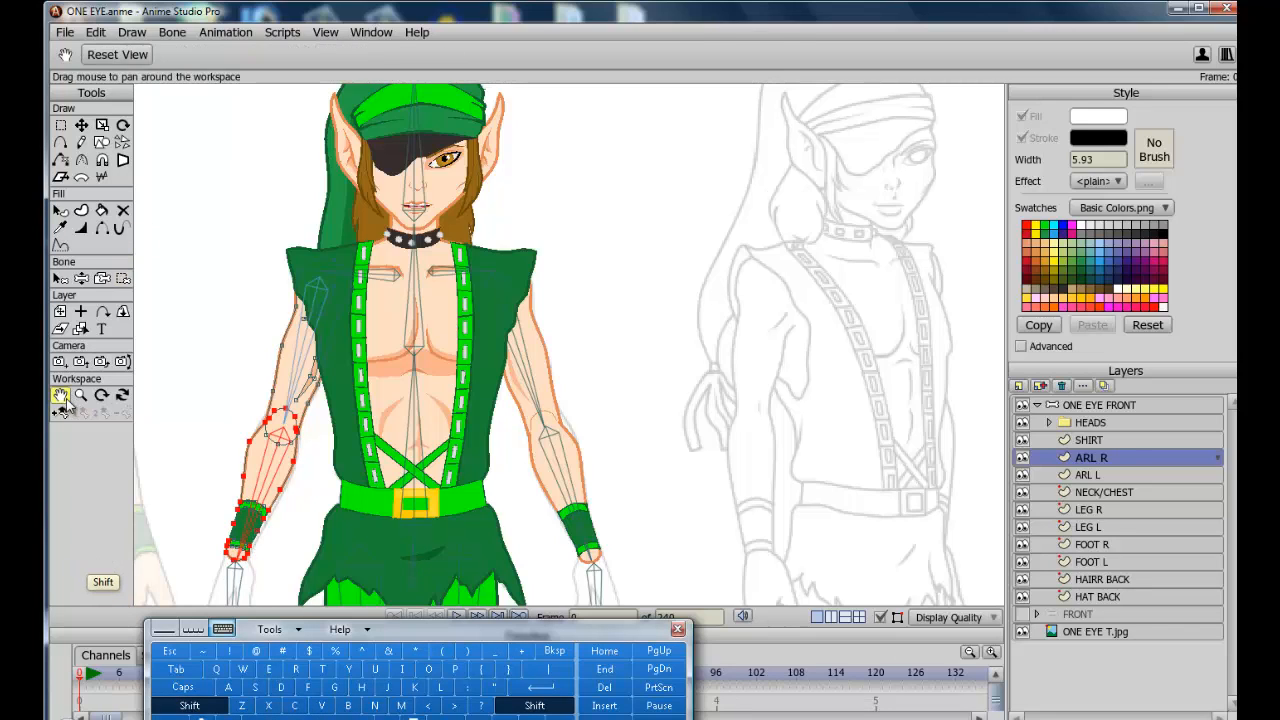
{"action": "left_click_drag", "start_coordinate": [191, 461], "coordinate": [257, 380]}
{"action": "scroll", "coordinate": [226, 357], "scroll_direction": "up", "scroll_amount": 4}
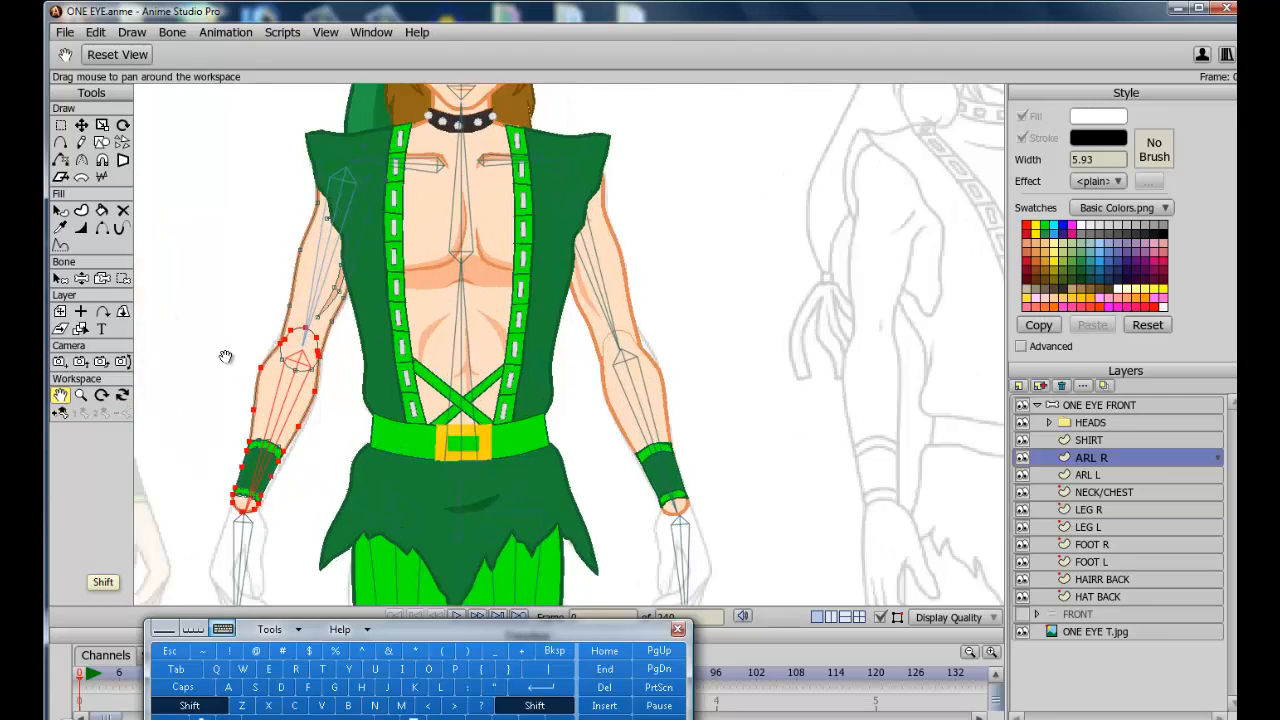
{"action": "left_click_drag", "start_coordinate": [287, 492], "coordinate": [506, 423]}
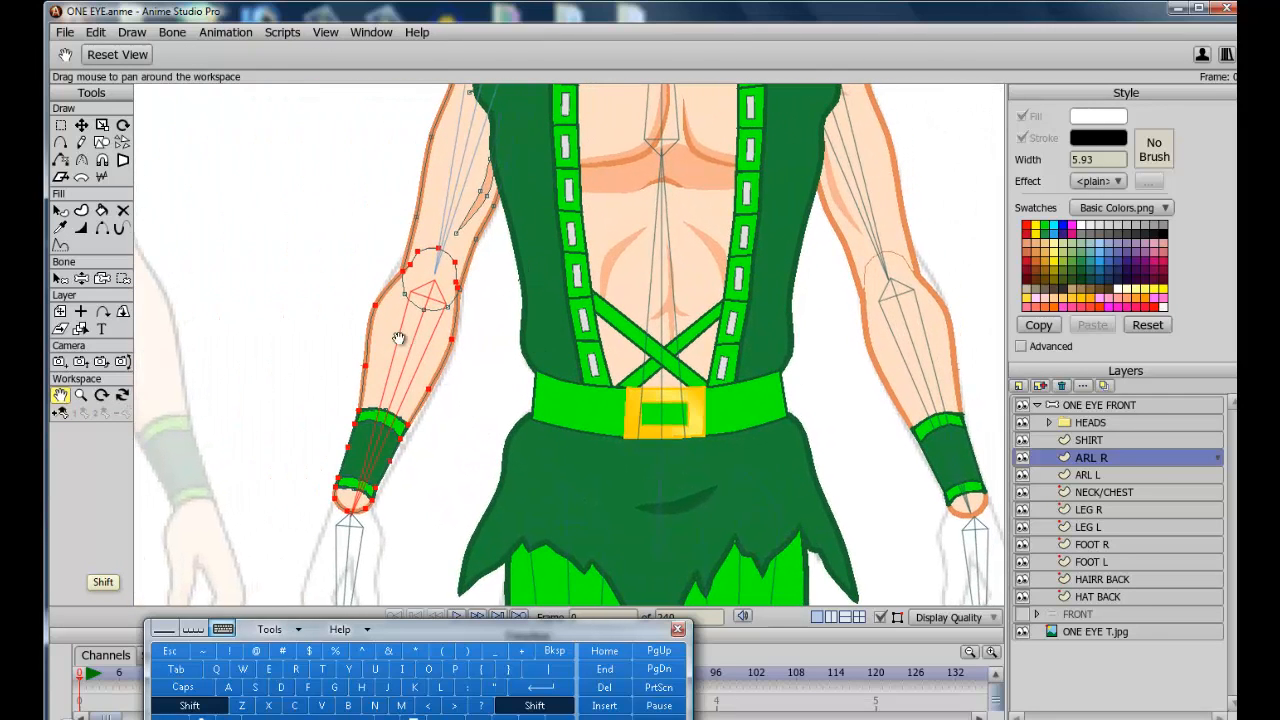
{"action": "left_click", "coordinate": [122, 278]}
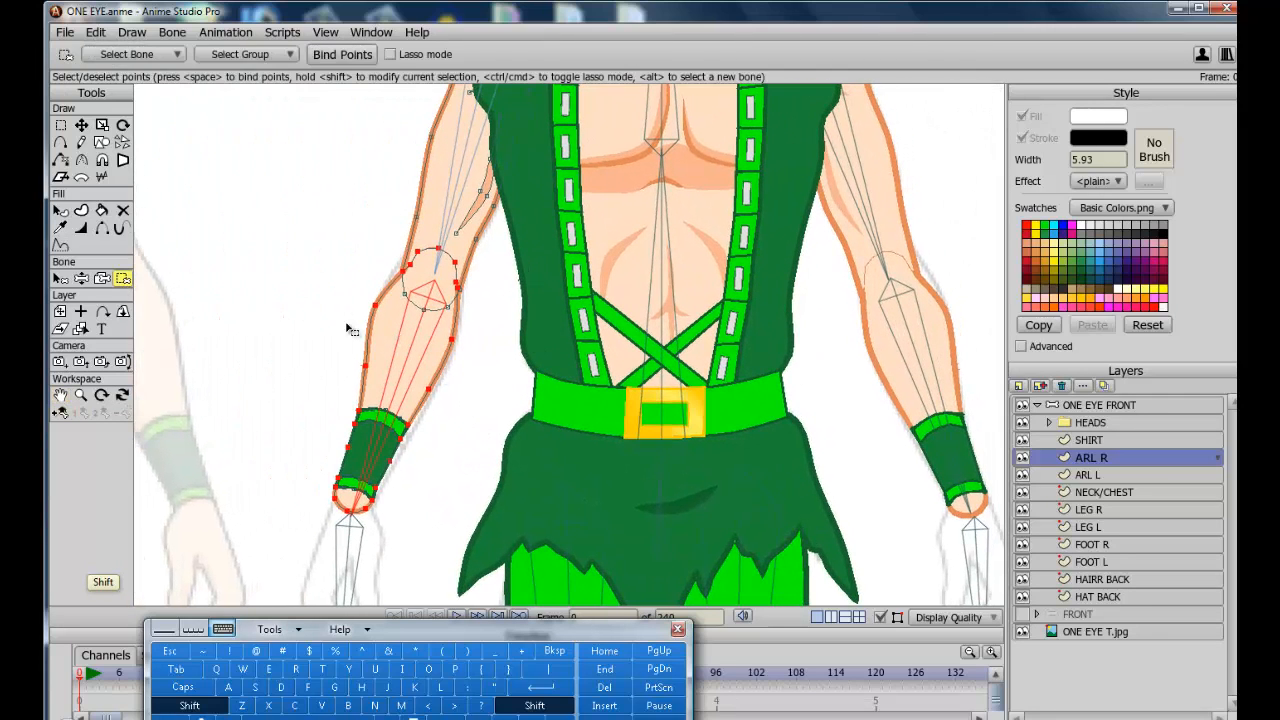
{"action": "left_click", "coordinate": [387, 425], "text": "shift"}
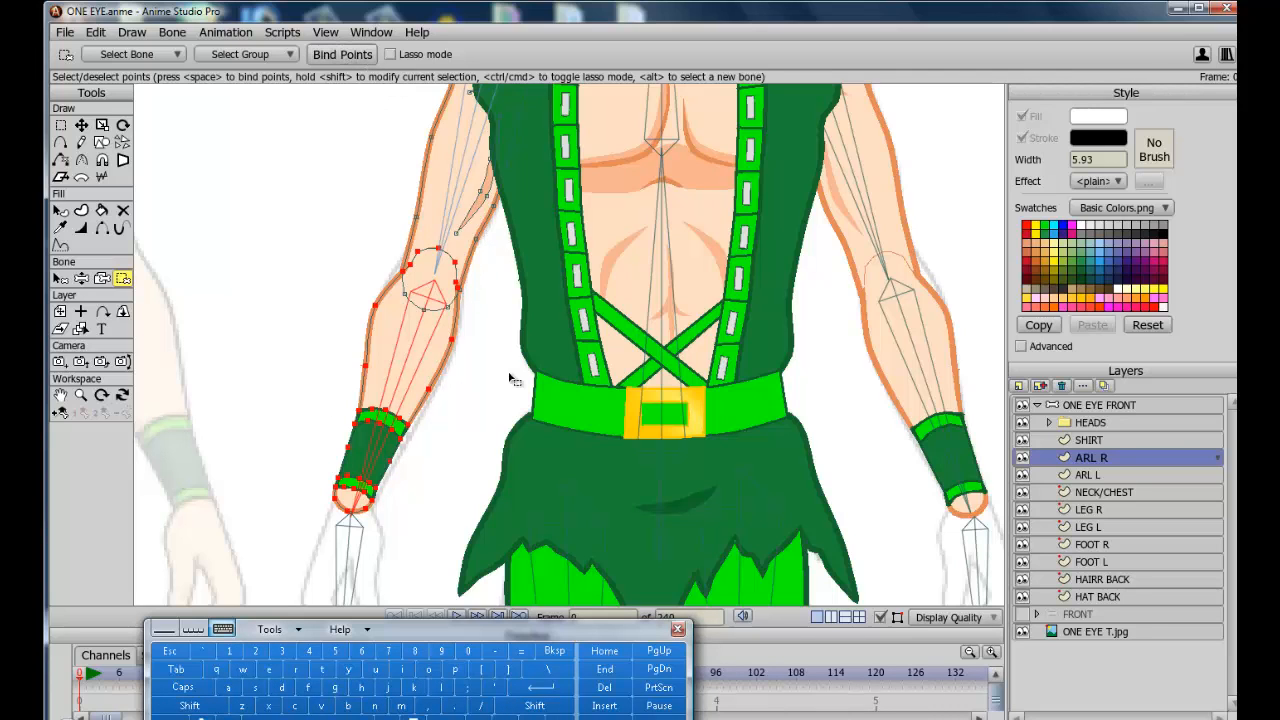
{"action": "scroll", "coordinate": [510, 380], "scroll_direction": "down", "scroll_amount": 3}
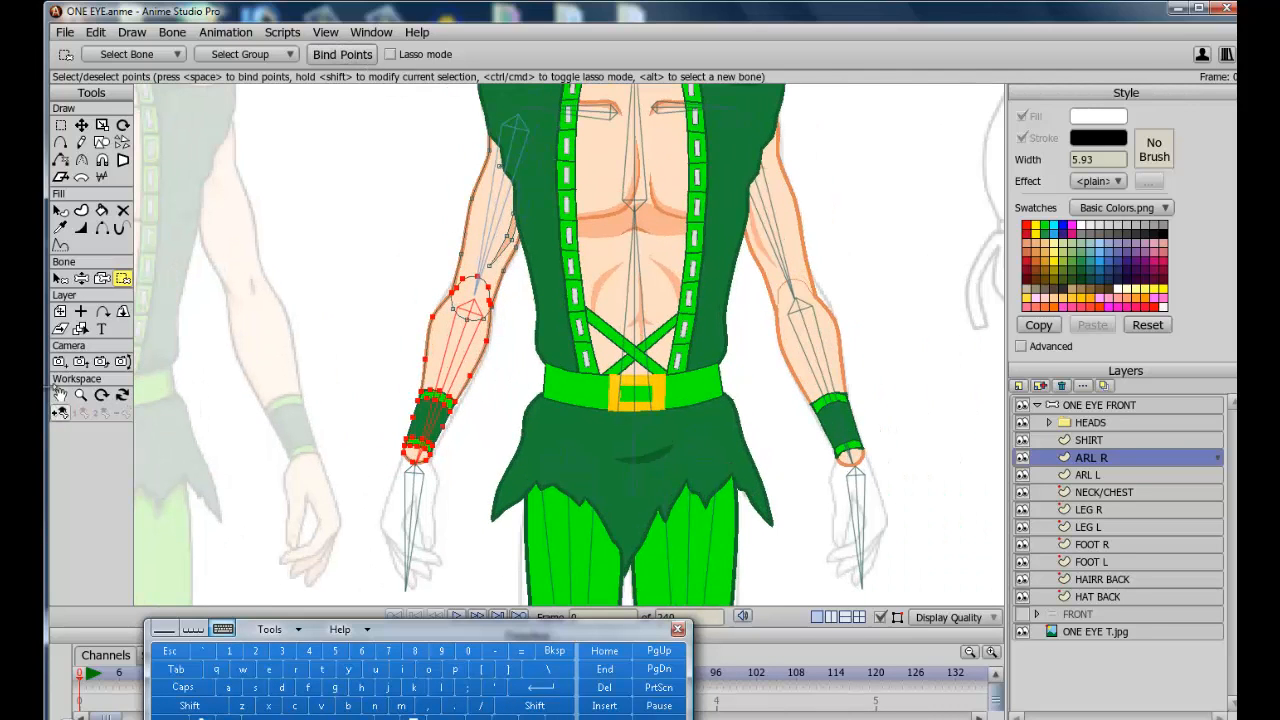
Hide the SHIRT layer and bind the inner shoulder points of ARL R to the right collarbone bone B9
{"action": "left_click", "coordinate": [60, 395]}
{"action": "left_click_drag", "start_coordinate": [562, 196], "coordinate": [491, 388]}
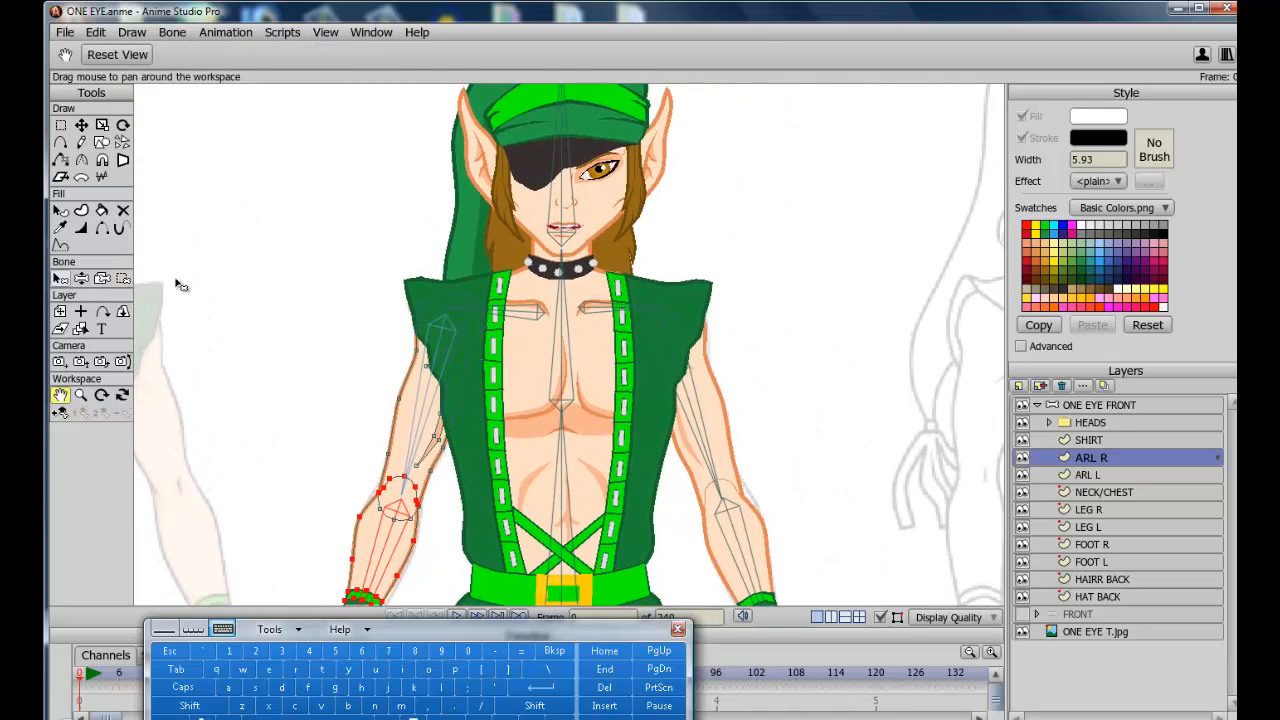
{"action": "key", "text": "b"}
{"action": "left_click", "coordinate": [517, 315]}
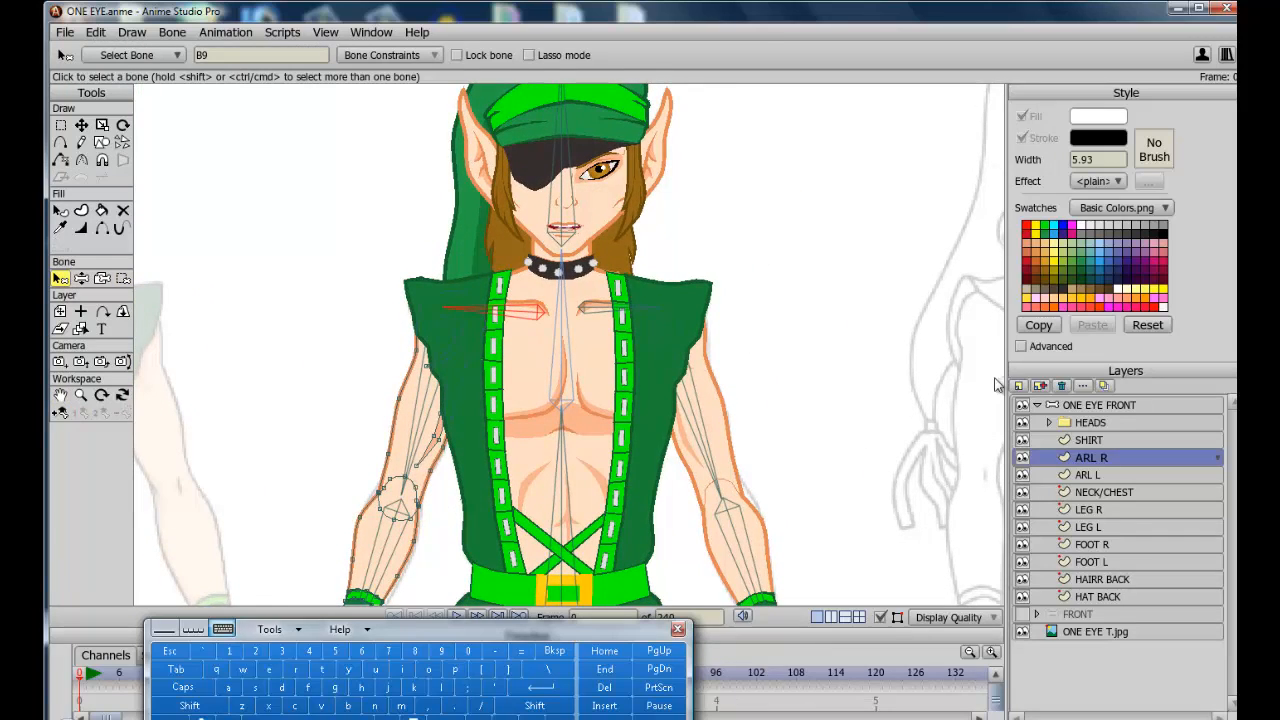
{"action": "left_click", "coordinate": [1021, 440]}
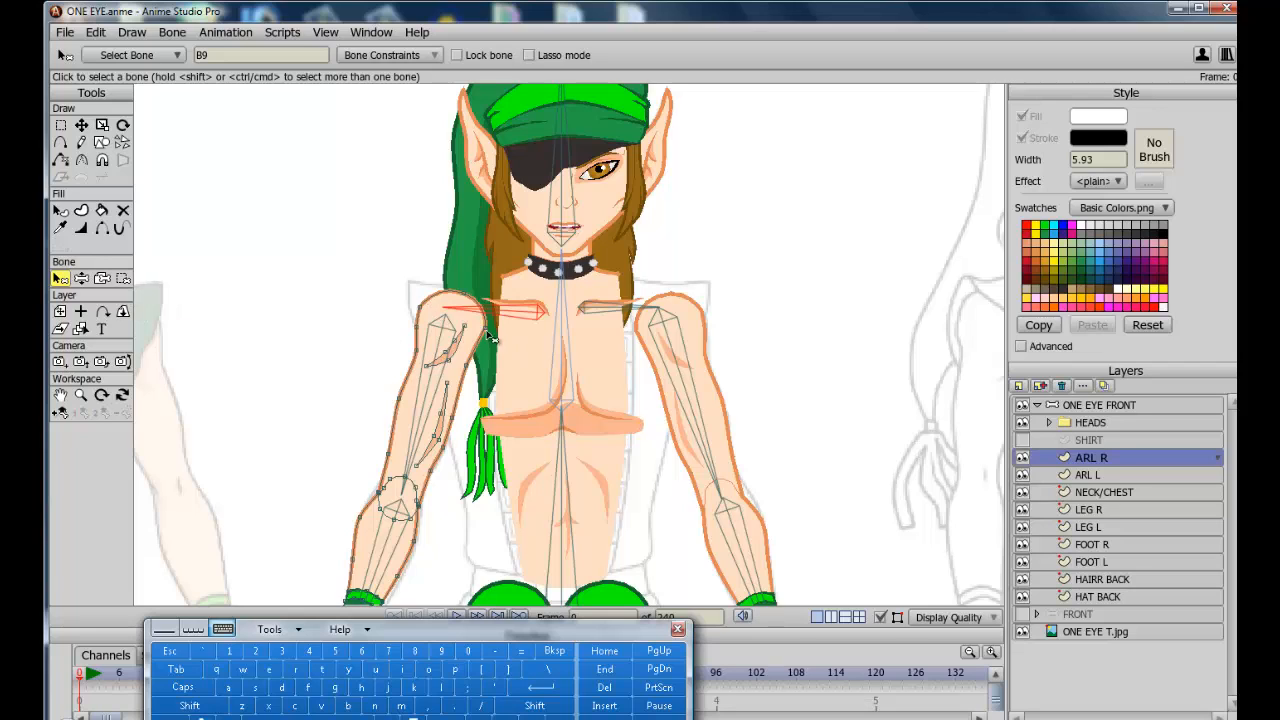
{"action": "left_click", "coordinate": [122, 279]}
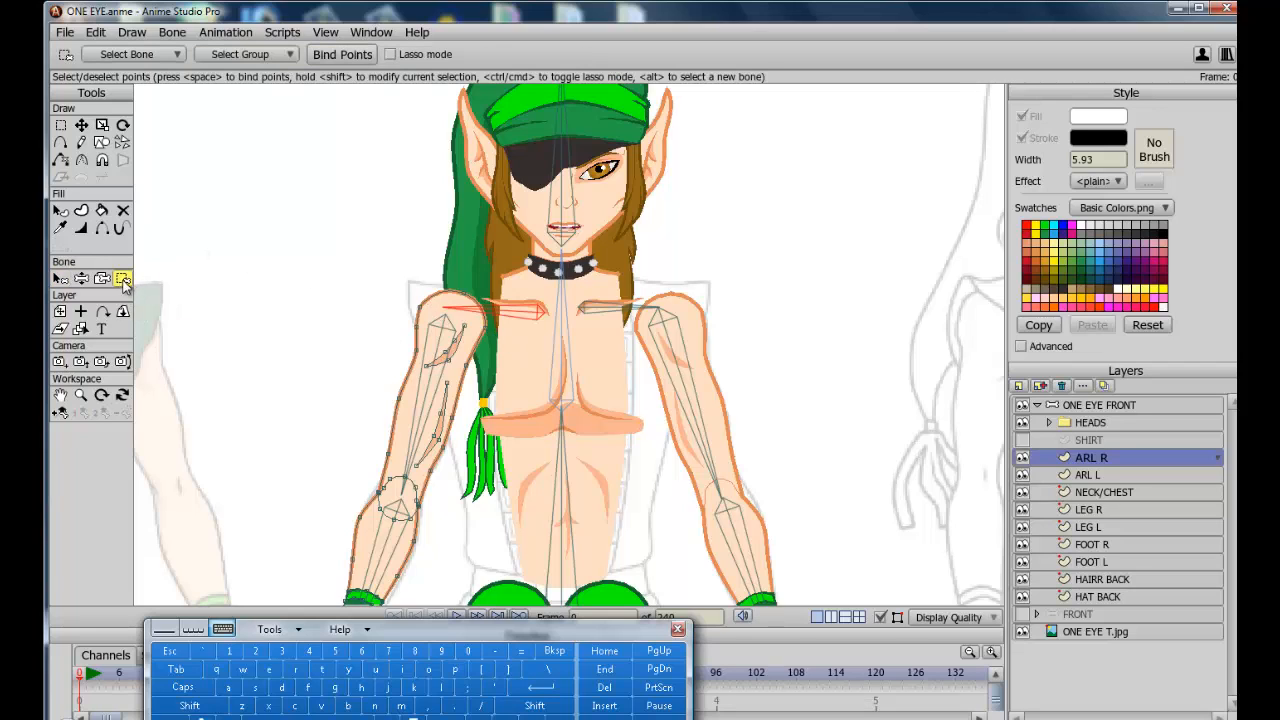
{"action": "left_click_drag", "start_coordinate": [460, 291], "coordinate": [503, 372]}
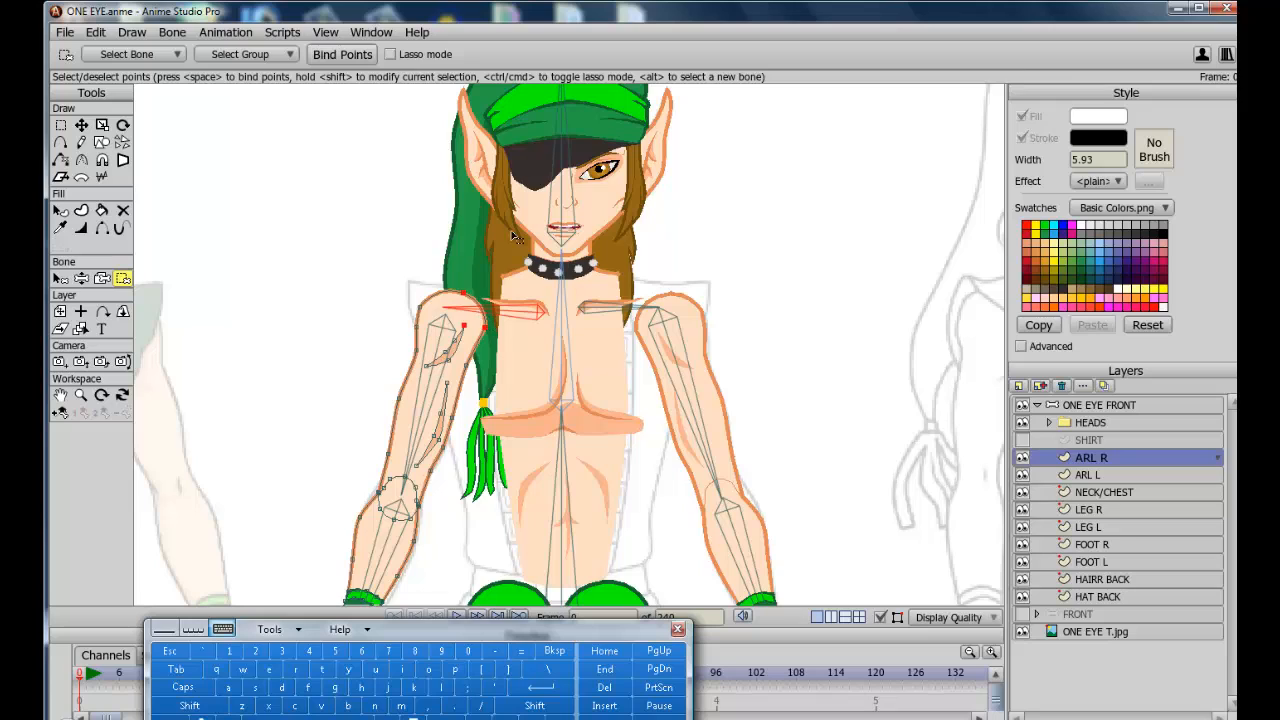
{"action": "left_click", "coordinate": [350, 56]}
Test the right arm's binding by swinging its upper arm bone outward with Manipulate Bones
{"action": "left_click", "coordinate": [81, 278]}
{"action": "left_click_drag", "start_coordinate": [431, 418], "coordinate": [300, 320]}
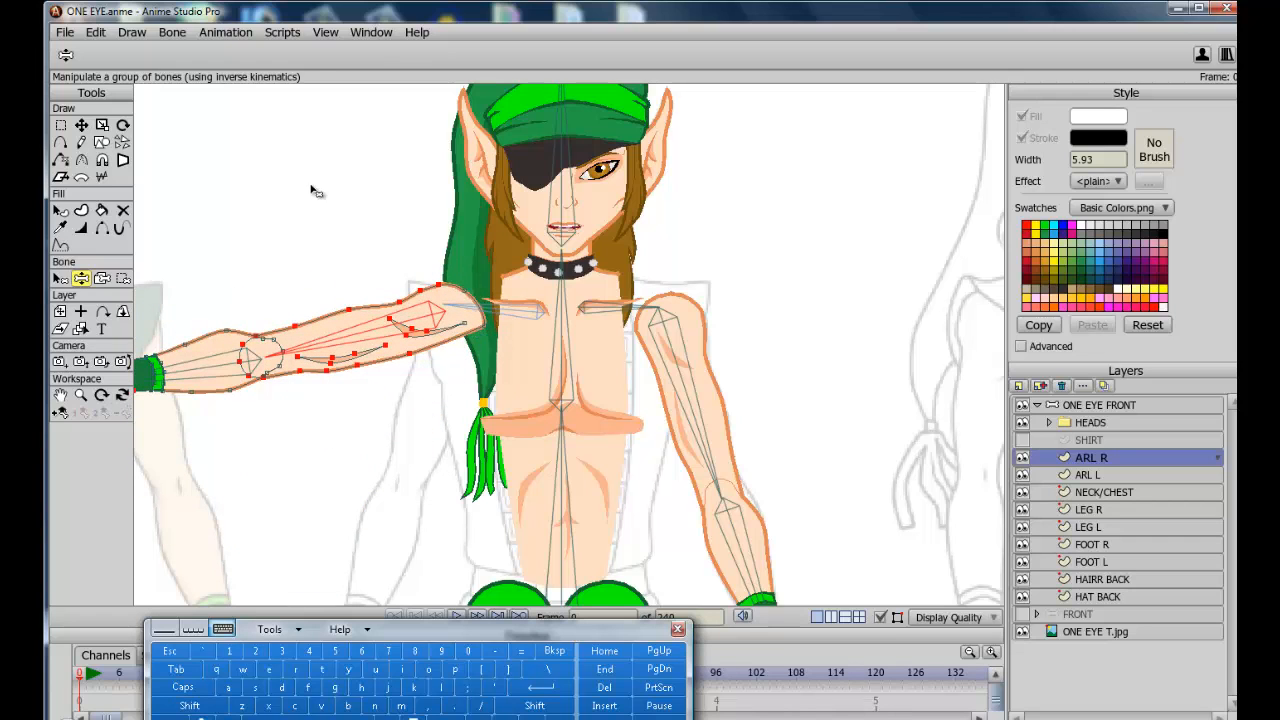
{"action": "left_click", "coordinate": [60, 278]}
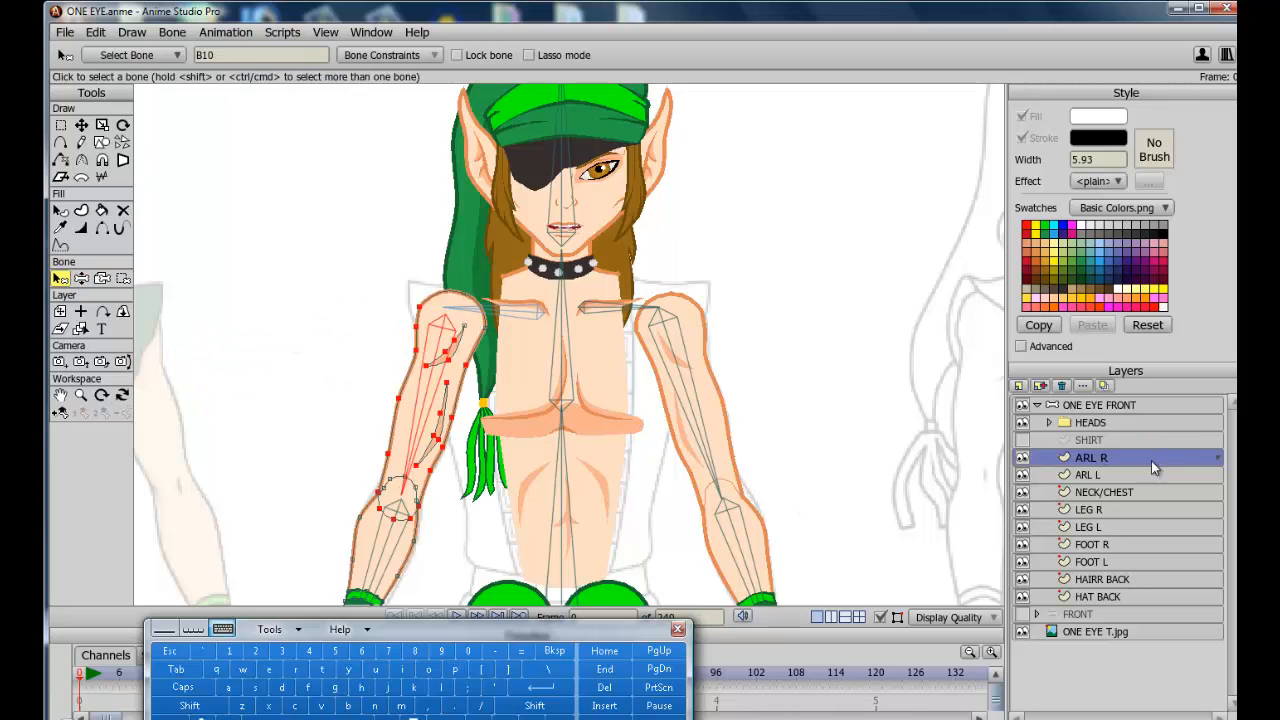
Bind all points of the ARL L layer to the left upper arm bone B6
{"action": "left_click", "coordinate": [1103, 477]}
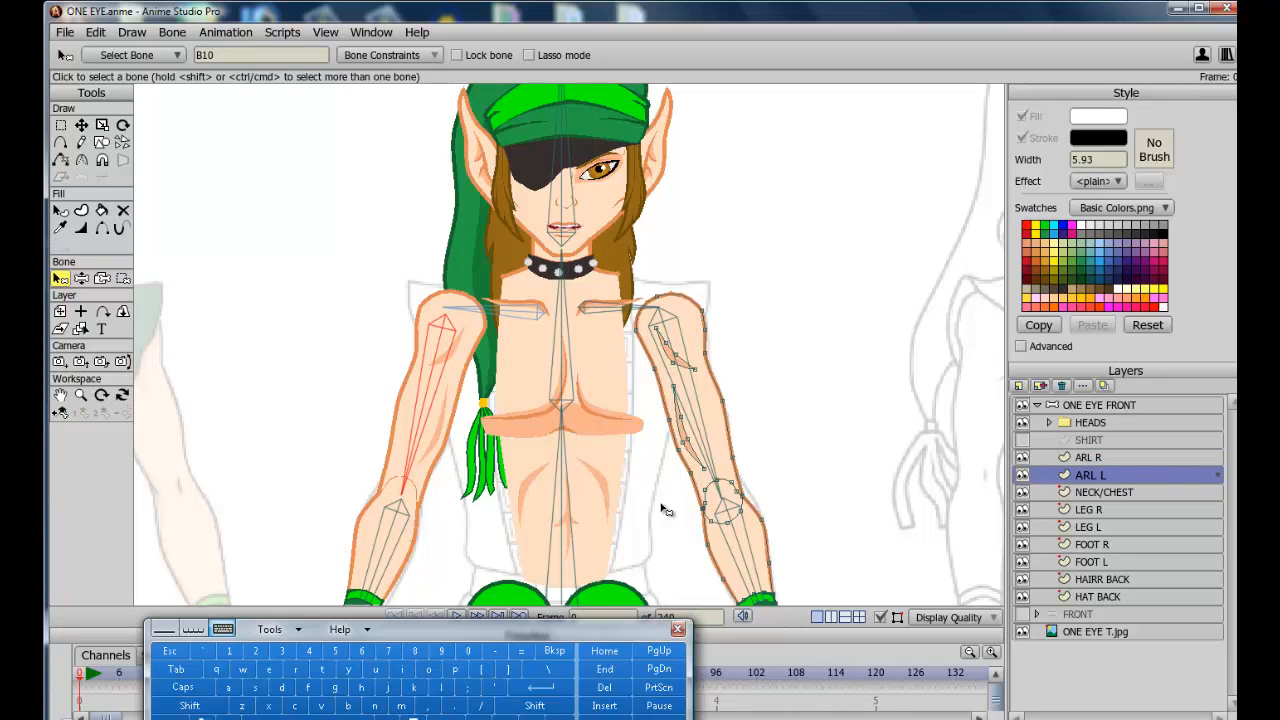
{"action": "left_click", "coordinate": [62, 395]}
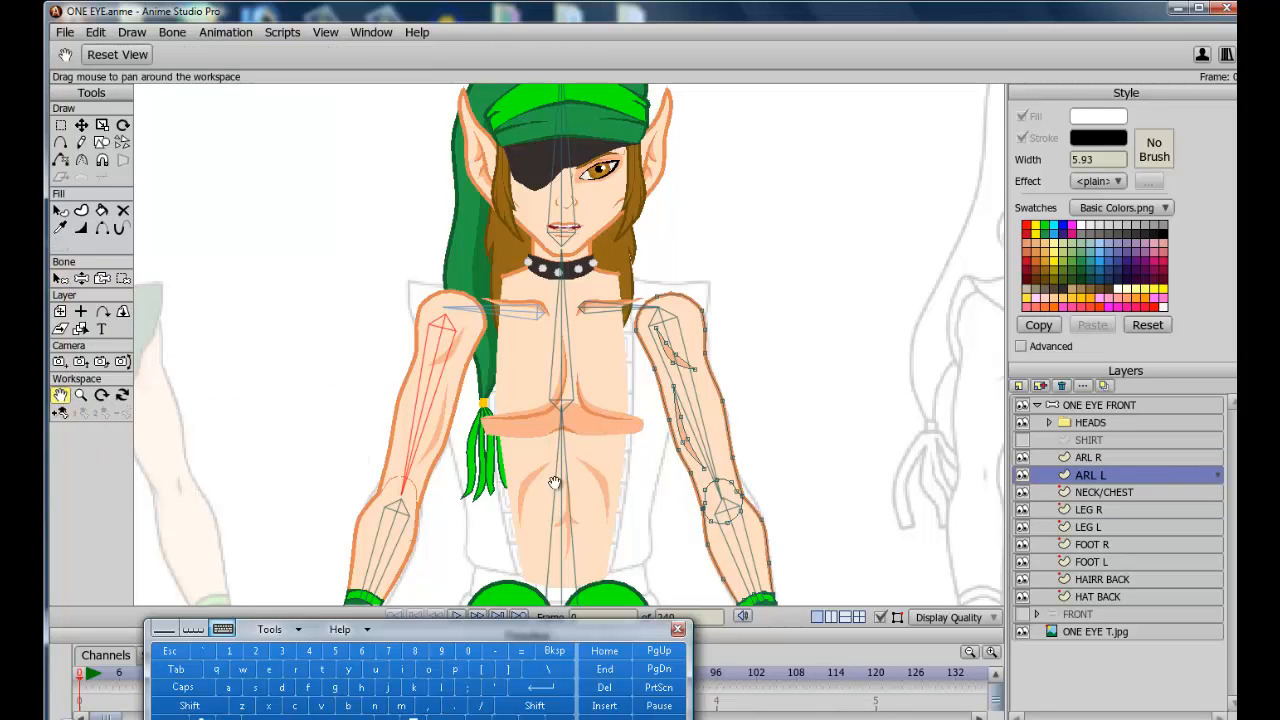
{"action": "left_click_drag", "start_coordinate": [554, 483], "coordinate": [539, 396]}
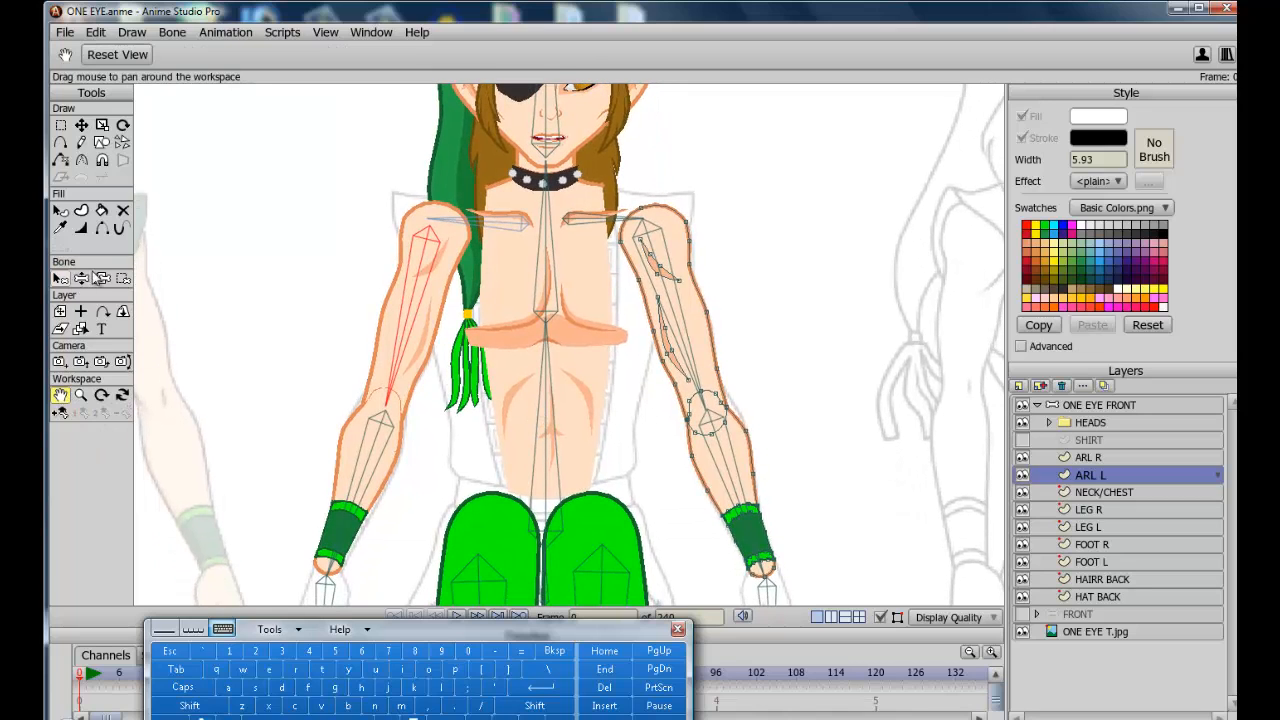
{"action": "left_click", "coordinate": [60, 279]}
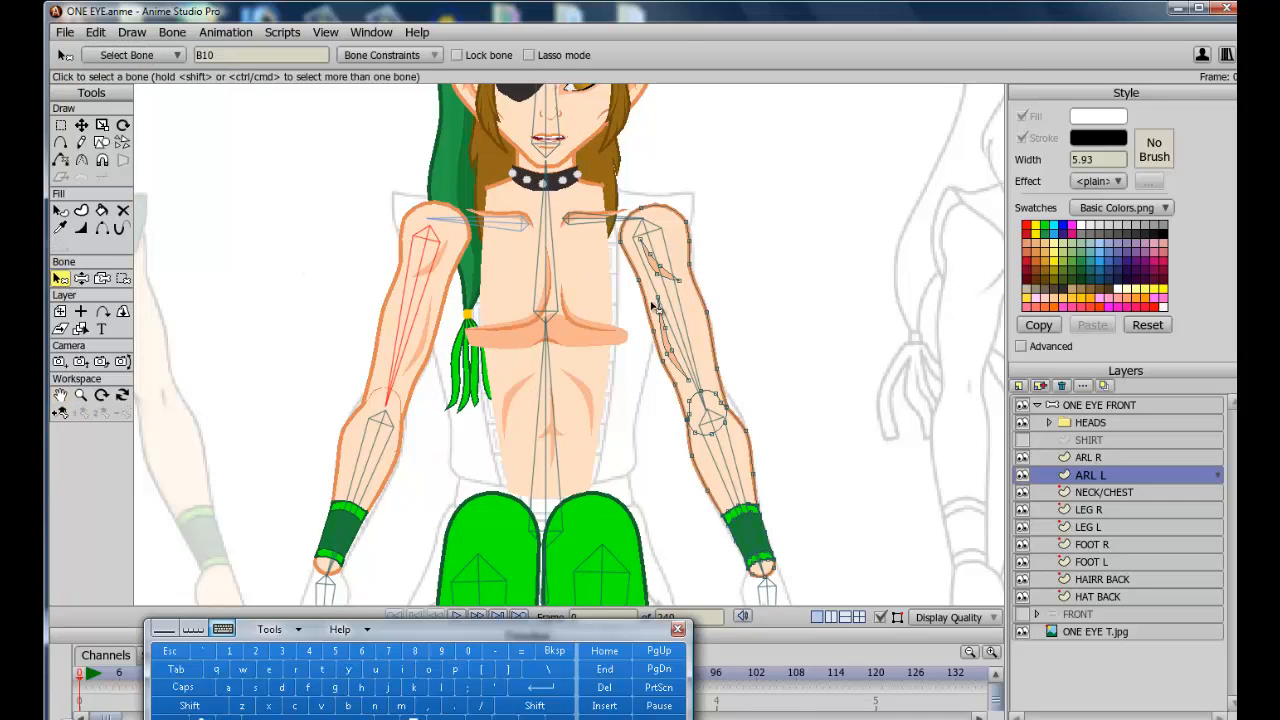
{"action": "left_click", "coordinate": [681, 310]}
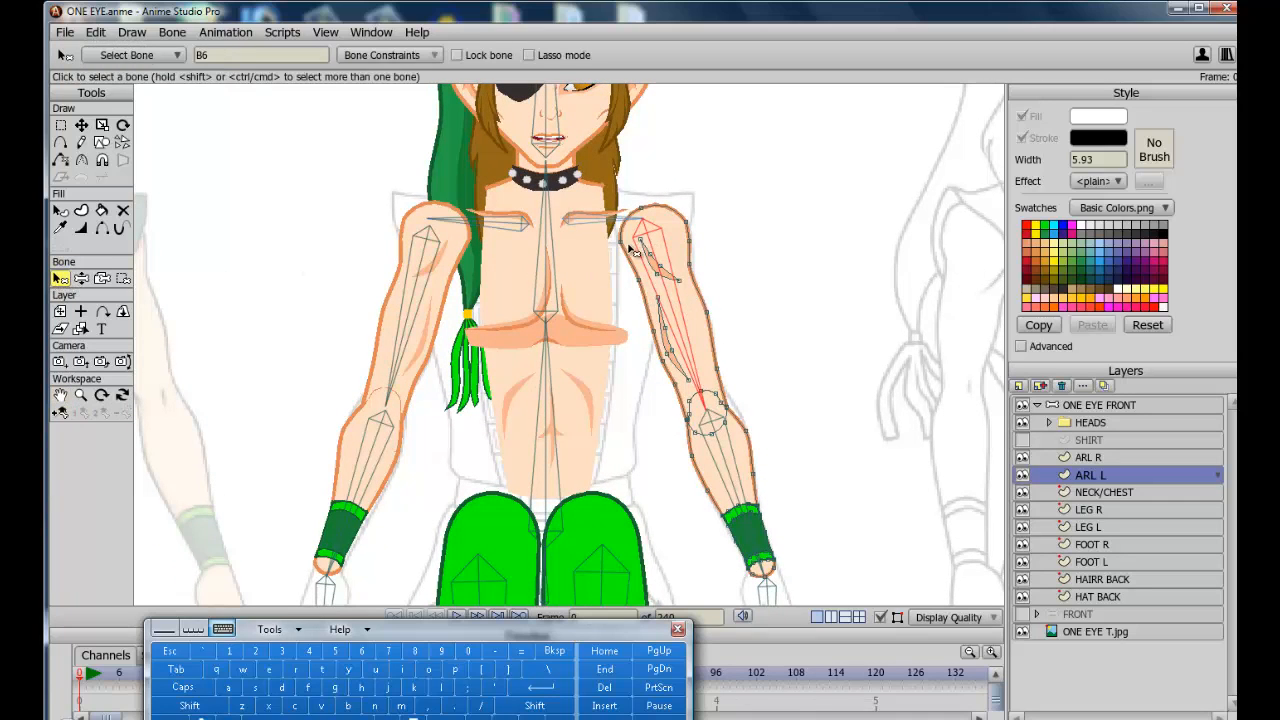
{"action": "left_click", "coordinate": [123, 280]}
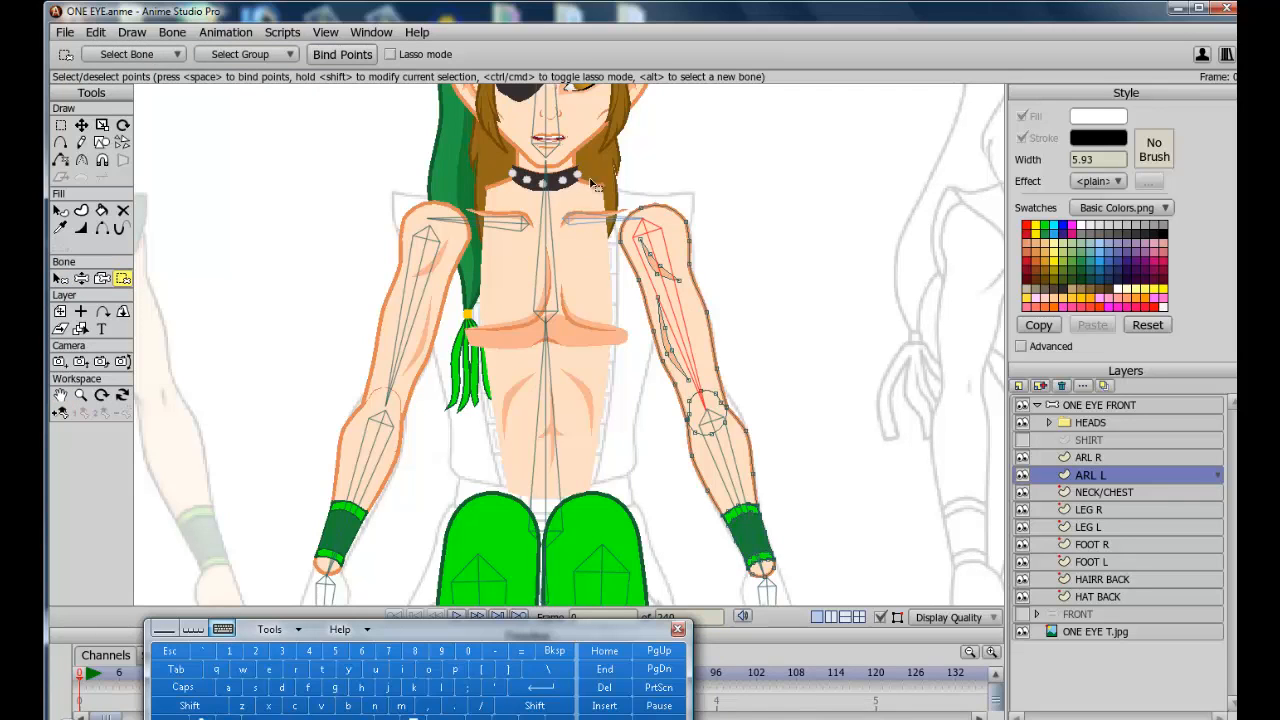
{"action": "left_click_drag", "start_coordinate": [590, 179], "coordinate": [870, 606]}
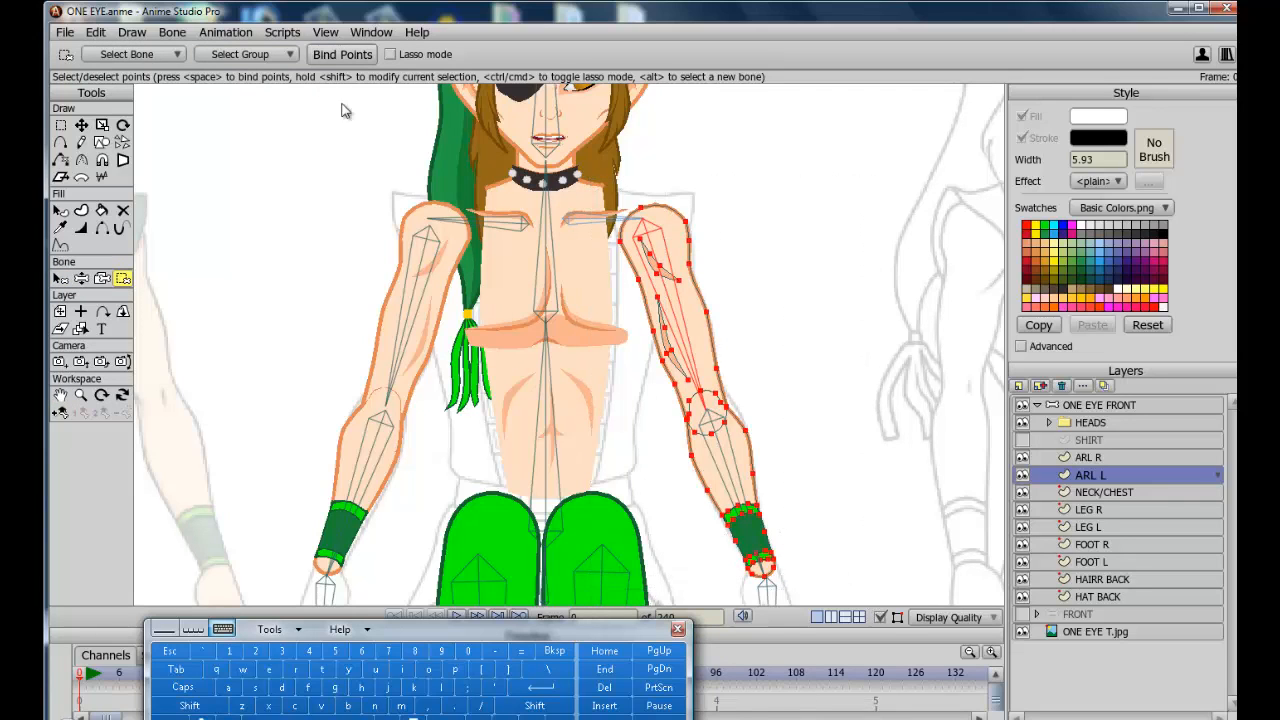
{"action": "left_click", "coordinate": [343, 55]}
Bind the ARL L points from the elbow down, including the wristband, to the left lower arm bone
{"action": "left_click", "coordinate": [60, 279]}
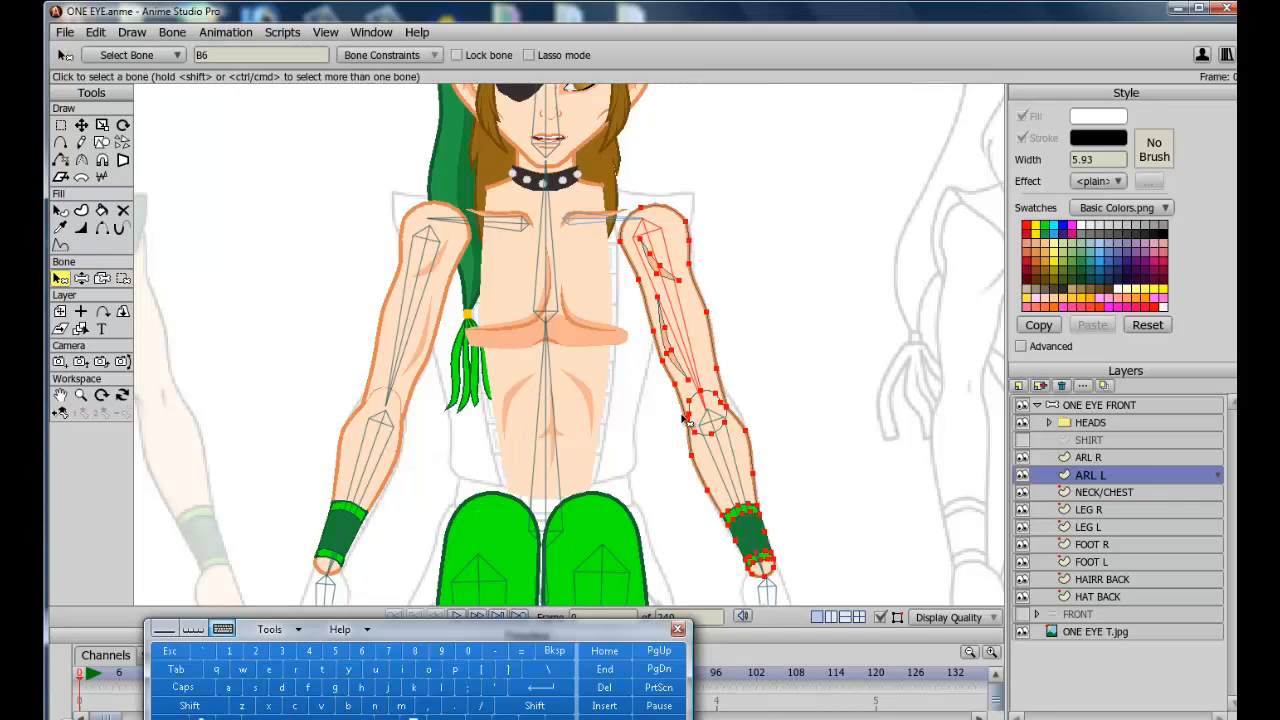
{"action": "left_click", "coordinate": [738, 490]}
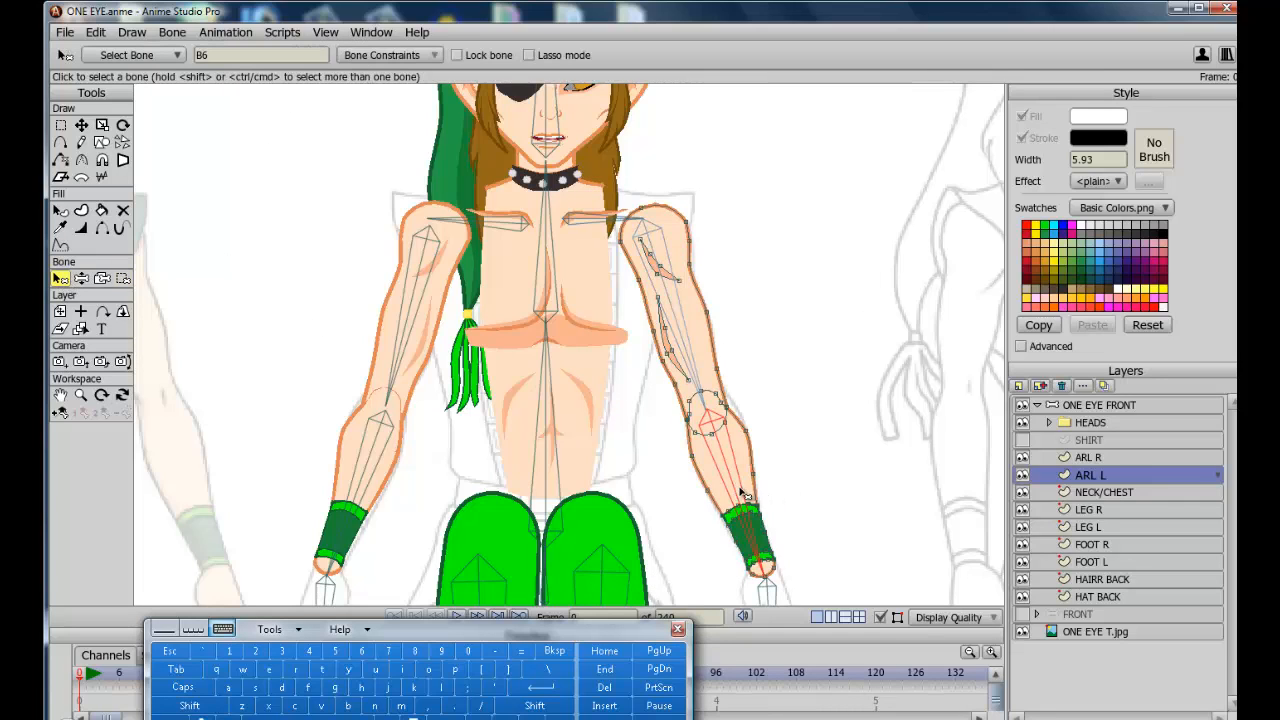
{"action": "left_click", "coordinate": [123, 279]}
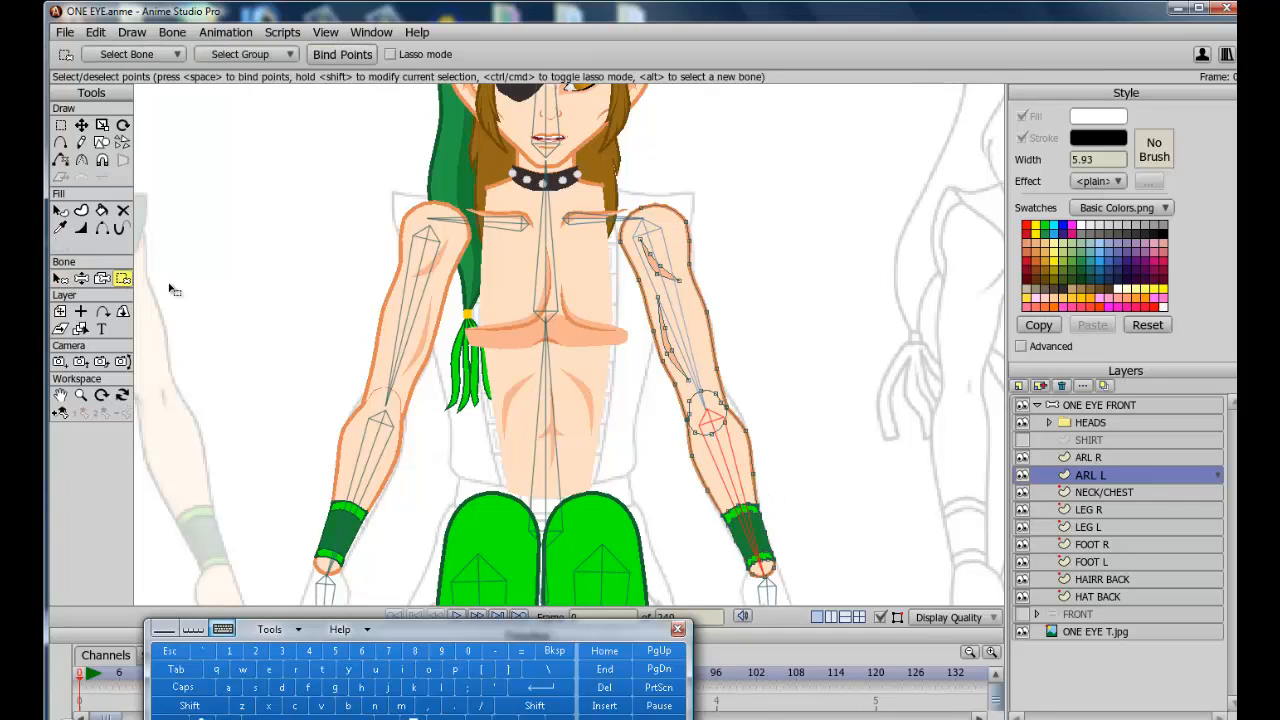
{"action": "left_click", "coordinate": [706, 488]}
{"action": "left_click", "coordinate": [557, 708]}
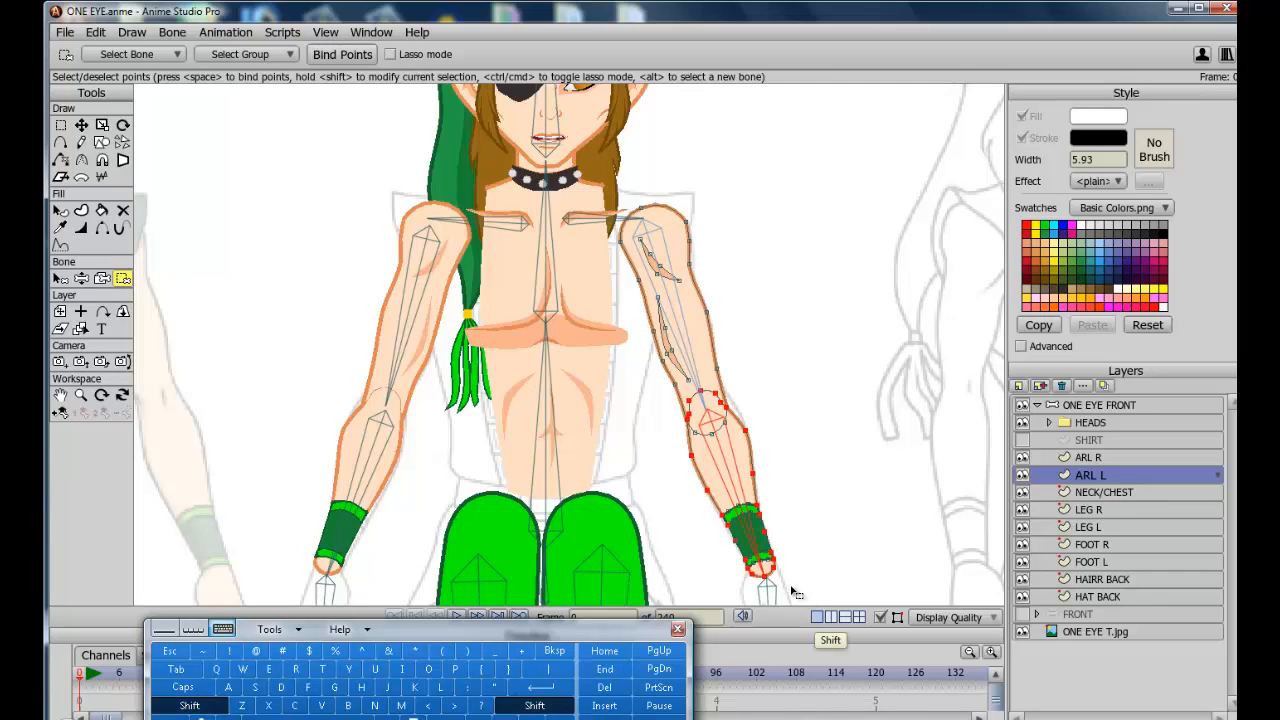
{"action": "left_click", "coordinate": [755, 517], "text": "shift"}
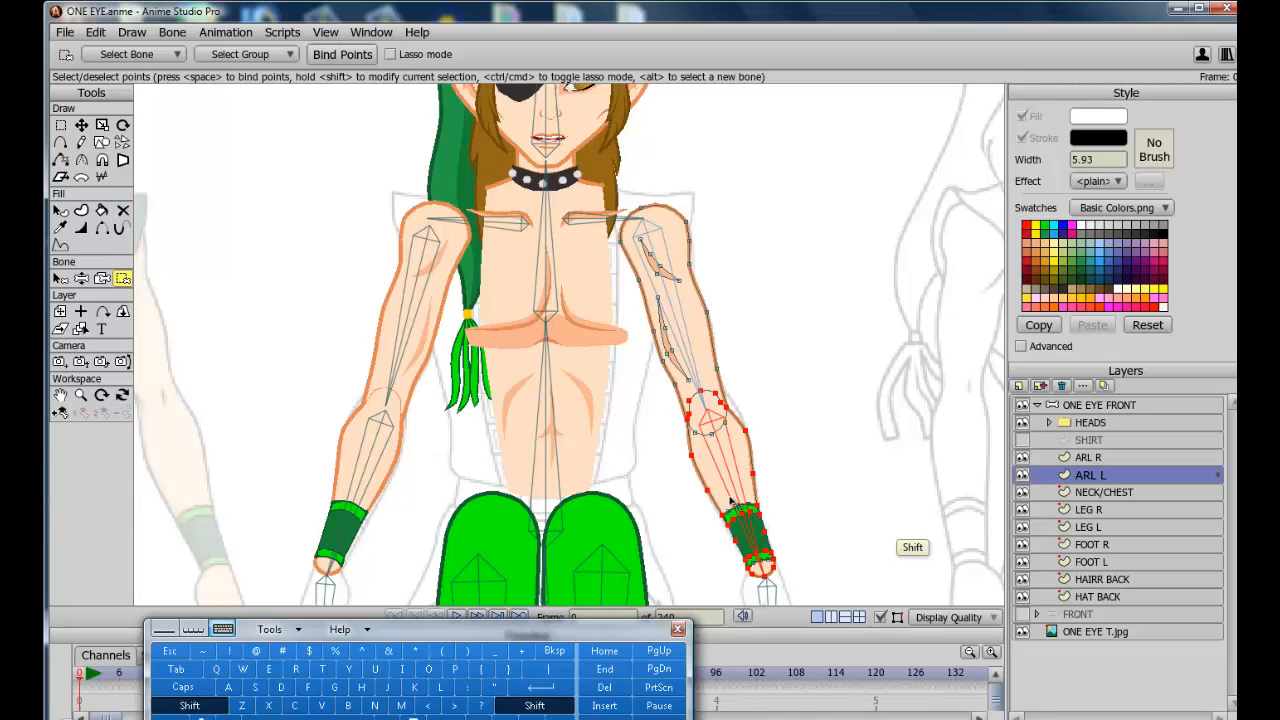
{"action": "scroll", "coordinate": [690, 456], "scroll_direction": "up", "scroll_amount": 4}
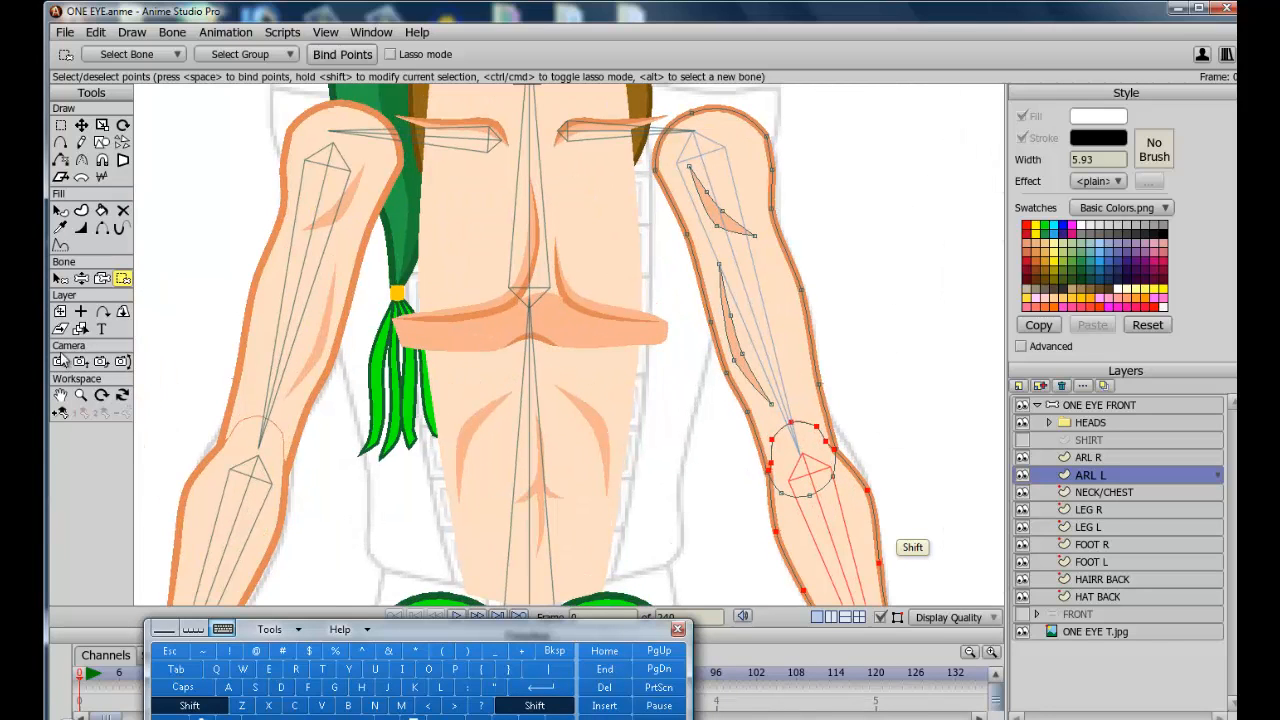
{"action": "left_click", "coordinate": [60, 395]}
{"action": "left_click_drag", "start_coordinate": [711, 532], "coordinate": [571, 349]}
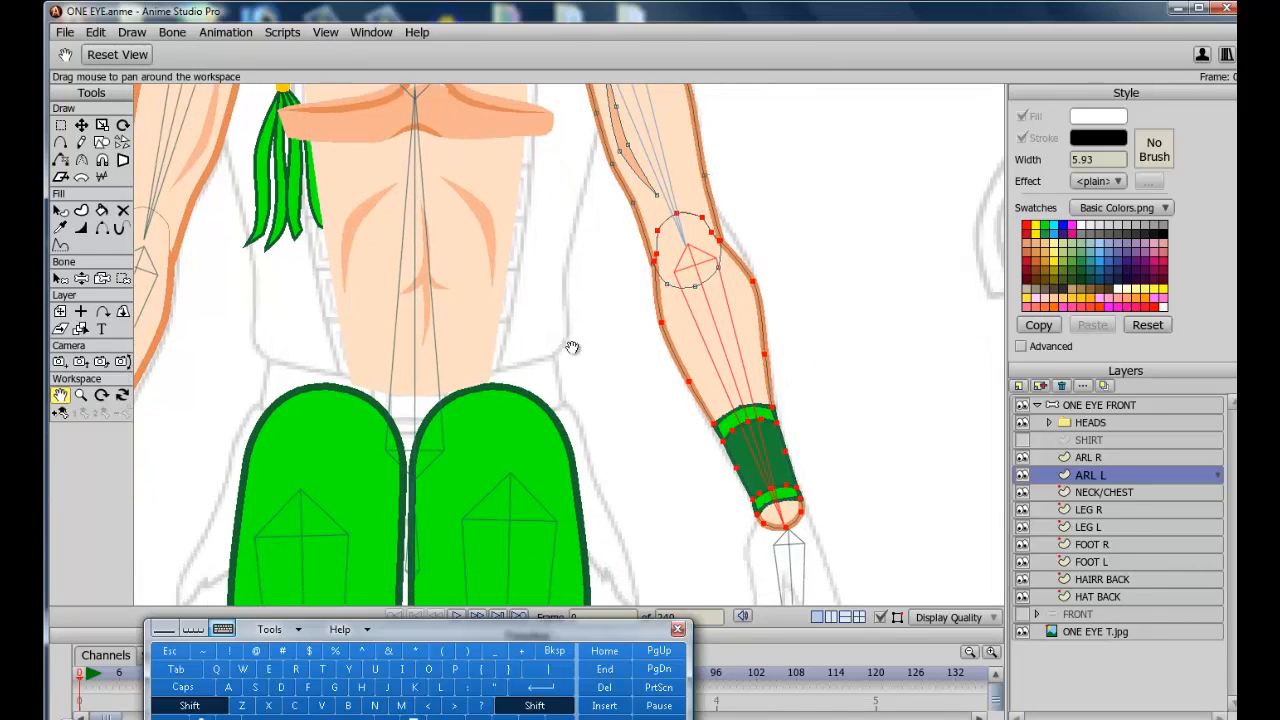
{"action": "left_click", "coordinate": [122, 280]}
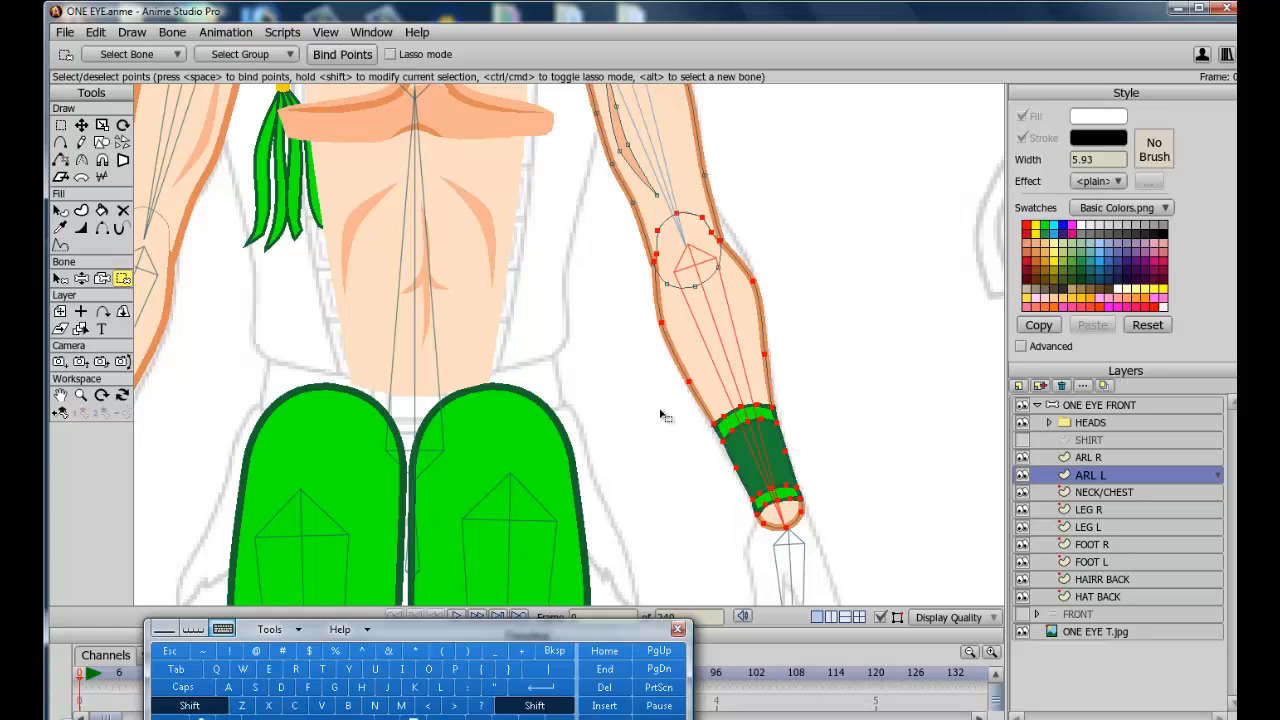
{"action": "scroll", "coordinate": [660, 415], "scroll_direction": "down", "scroll_amount": 2}
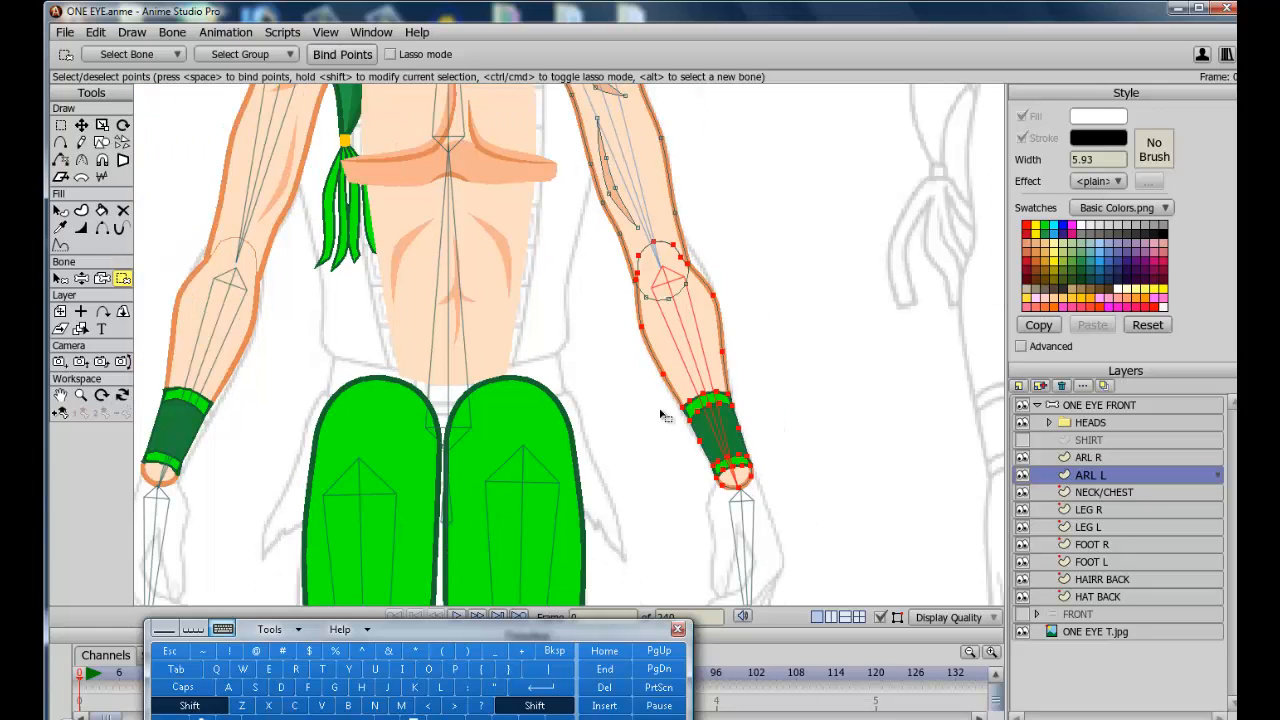
{"action": "left_click", "coordinate": [355, 58]}
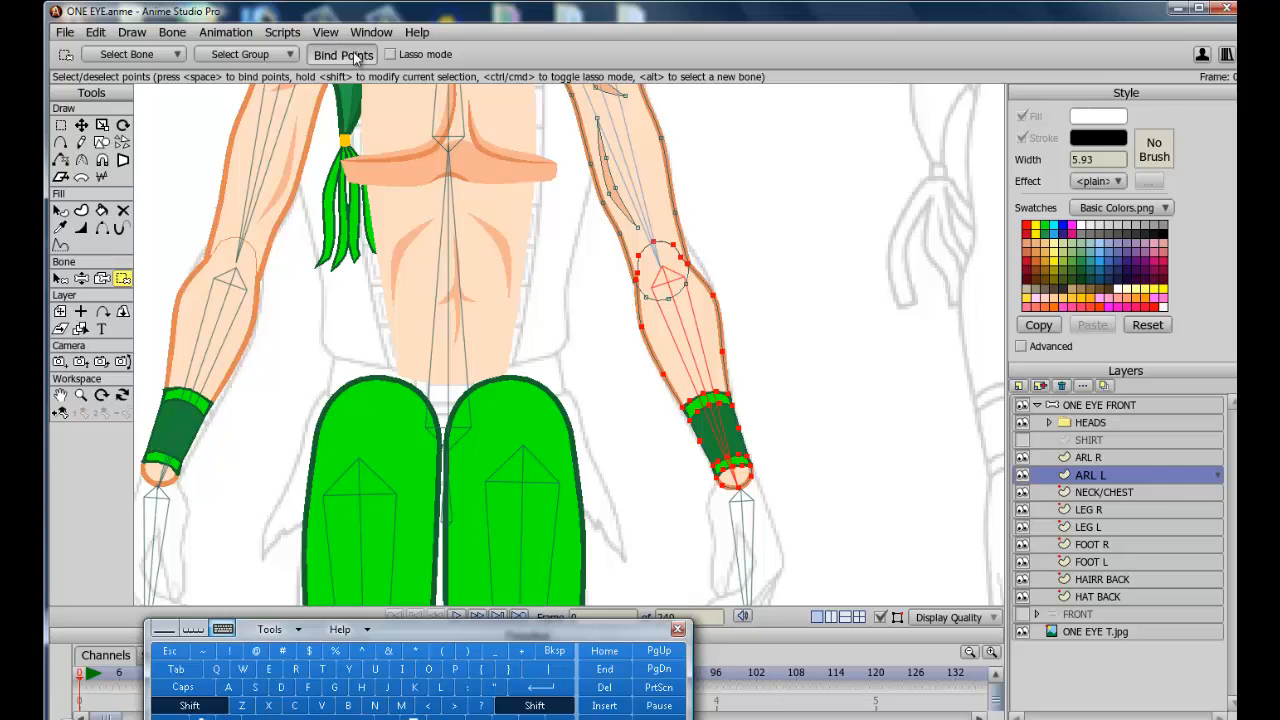
{"action": "left_click", "coordinate": [60, 396]}
{"action": "left_click_drag", "start_coordinate": [423, 300], "coordinate": [486, 406]}
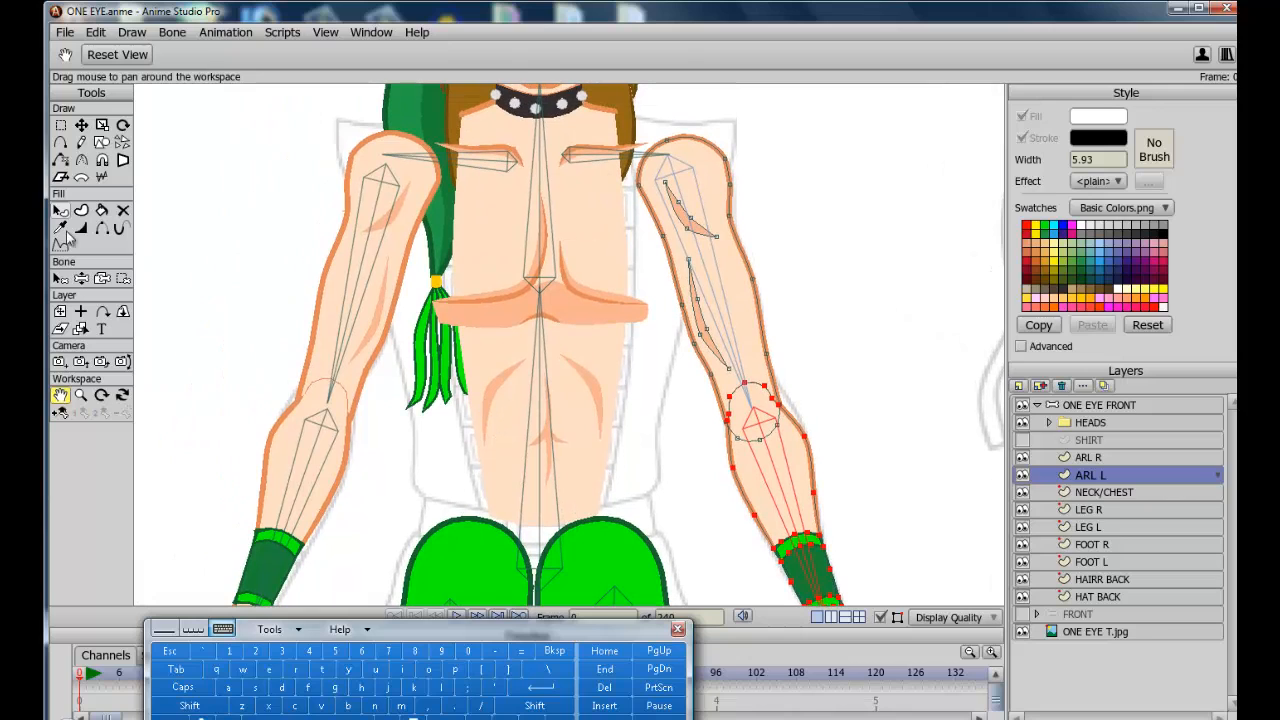
Bind the inner shoulder points of the ARL L layer to the left collarbone bone B5
{"action": "left_click", "coordinate": [60, 278]}
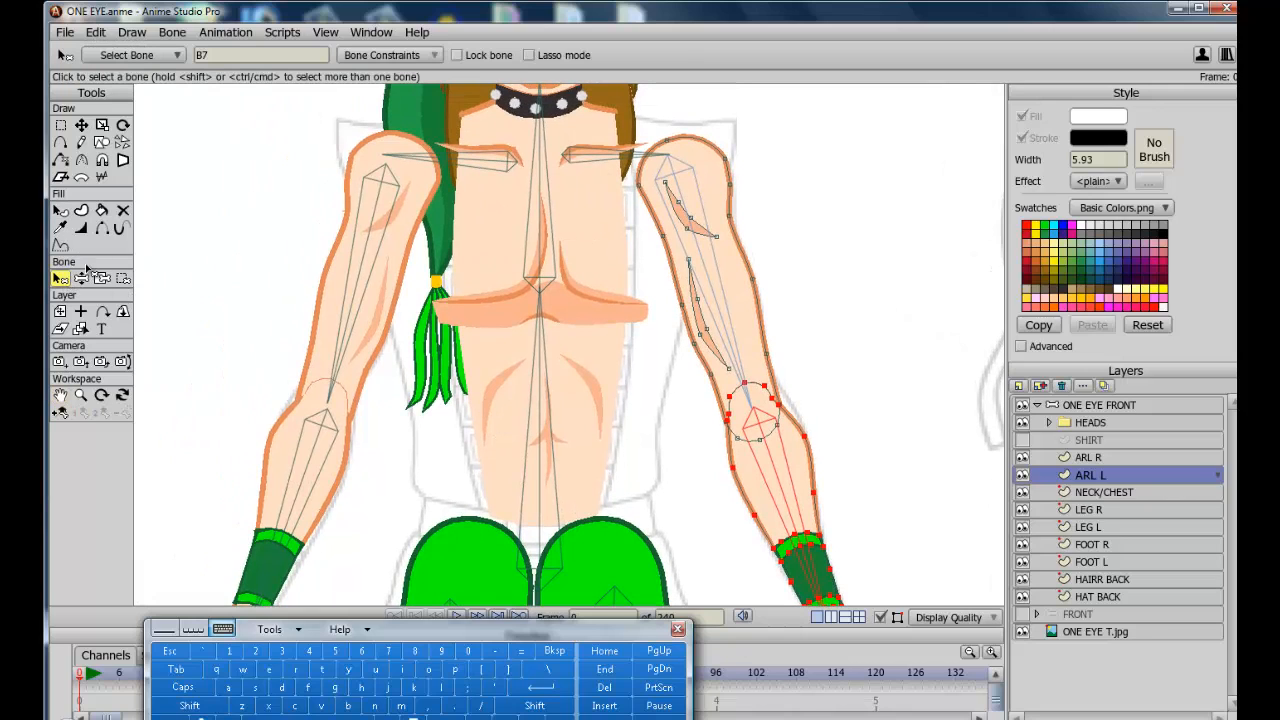
{"action": "left_click", "coordinate": [600, 161]}
{"action": "key", "text": "i"}
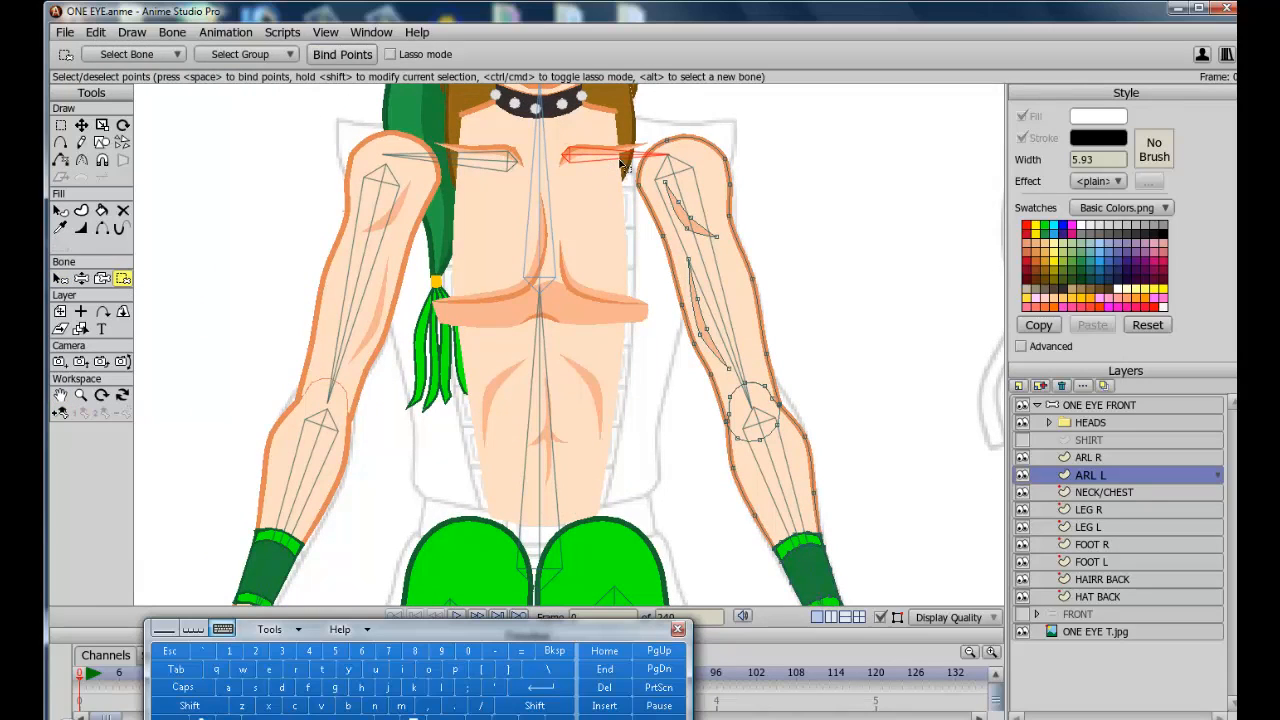
{"action": "mouse_move", "coordinate": [617, 135]}
{"action": "left_mouse_down"}
{"action": "mouse_move", "coordinate": [652, 204]}
{"action": "mouse_move", "coordinate": [682, 214]}
{"action": "mouse_move", "coordinate": [676, 200]}
{"action": "left_mouse_up"}
Test the left arm's binding by swinging its upper arm bone outward and back in with Manipulate Bones
{"action": "left_click", "coordinate": [81, 278]}
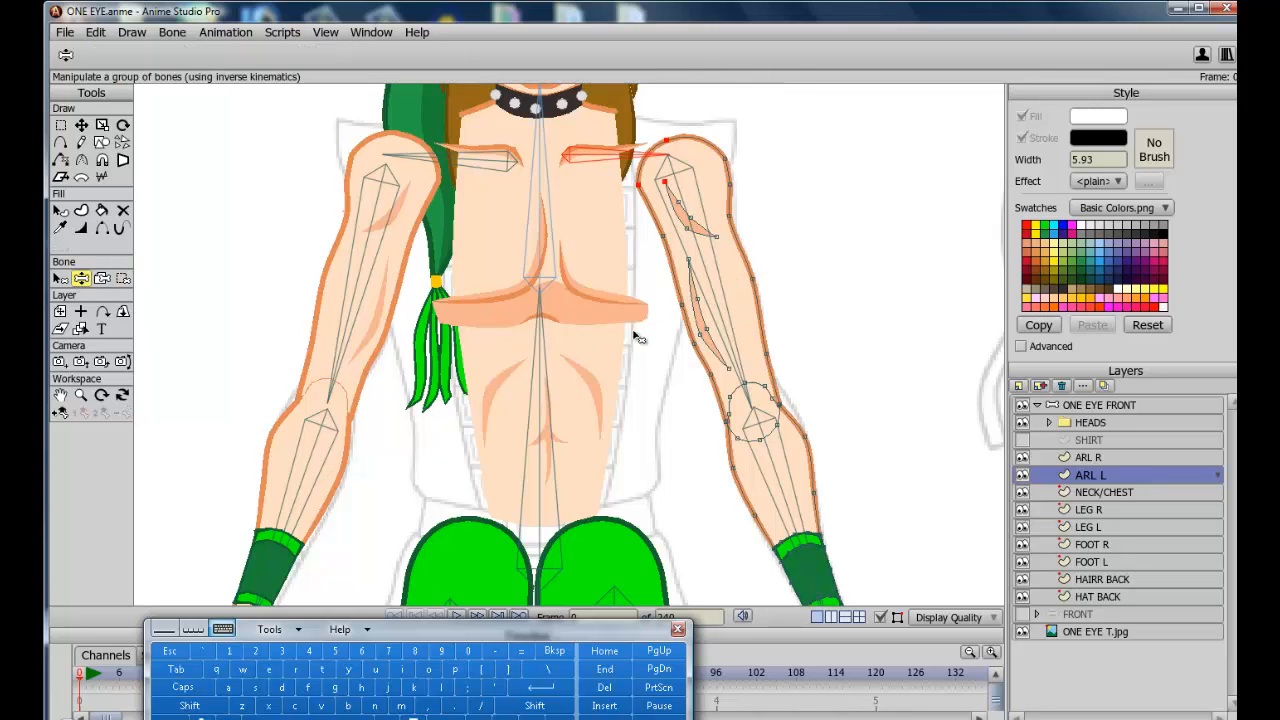
{"action": "left_click_drag", "start_coordinate": [742, 345], "coordinate": [945, 88]}
{"action": "left_click_drag", "start_coordinate": [860, 250], "coordinate": [720, 378]}
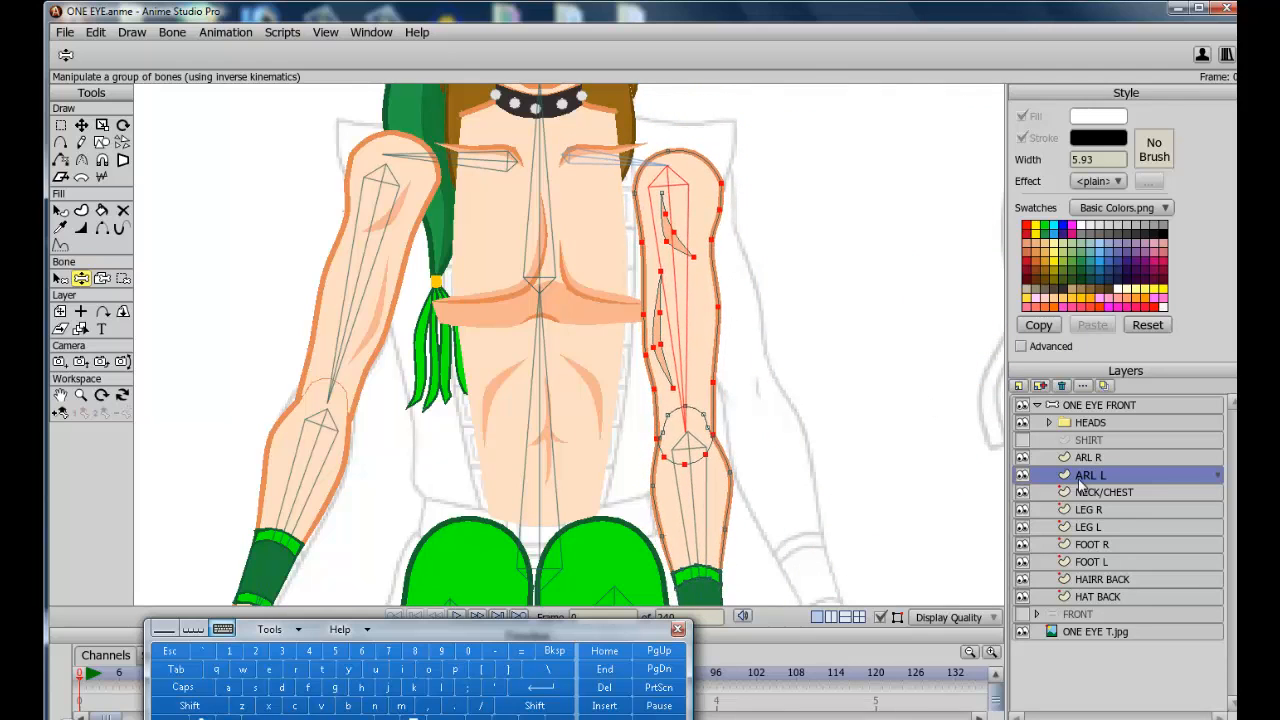
{"action": "key", "text": "t"}
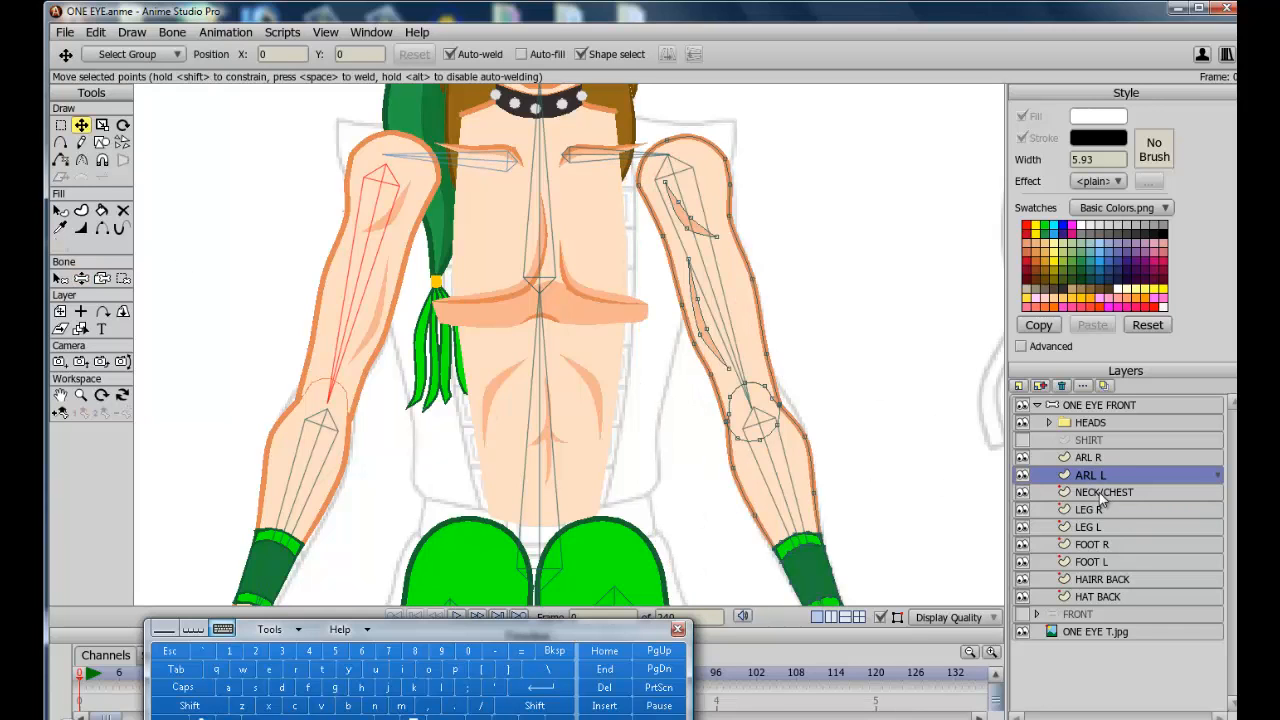
Bind all points of the NECK/CHEST layer to the lower spine bone B2
{"action": "left_click", "coordinate": [1100, 493]}
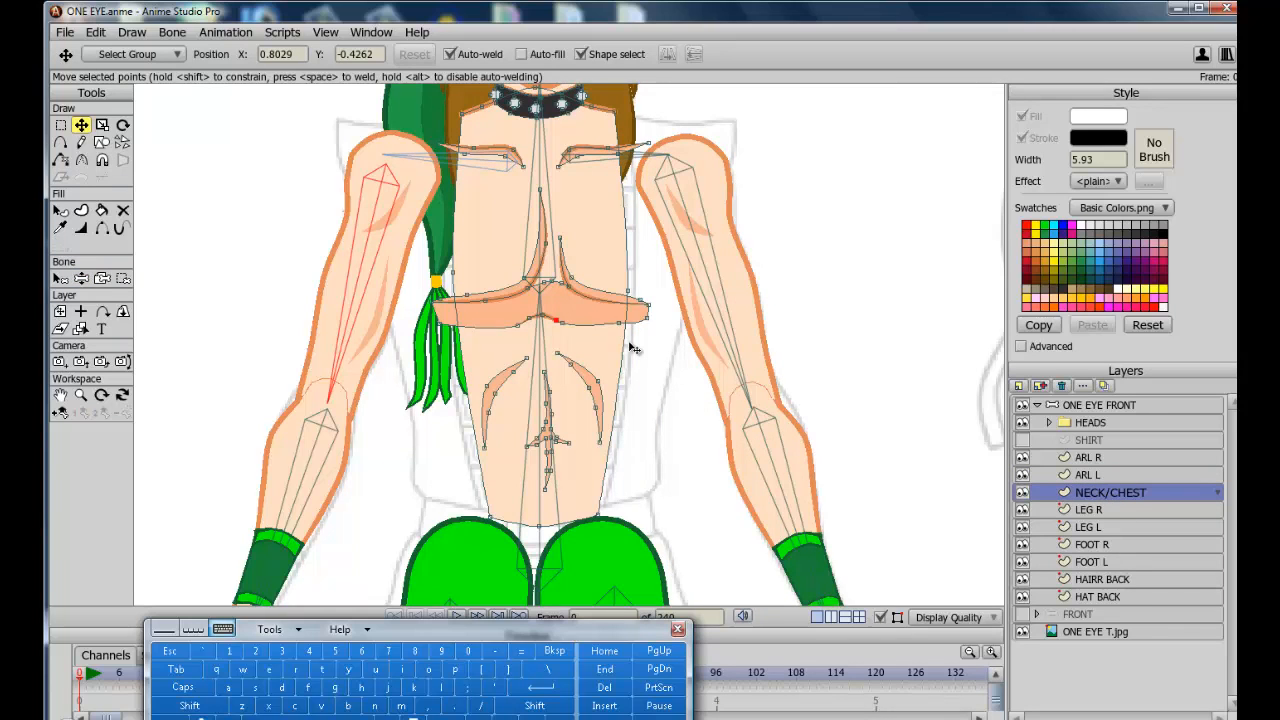
{"action": "scroll", "coordinate": [633, 348], "scroll_direction": "down", "scroll_amount": 2}
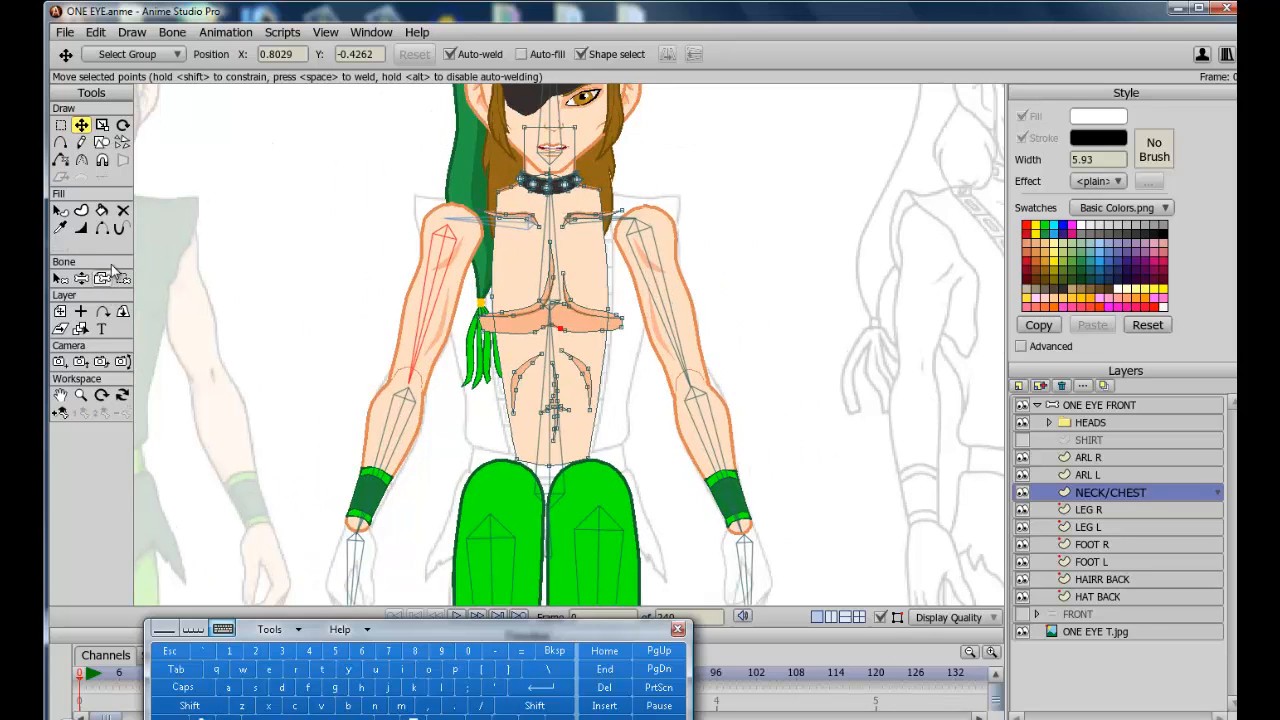
{"action": "left_click", "coordinate": [61, 279]}
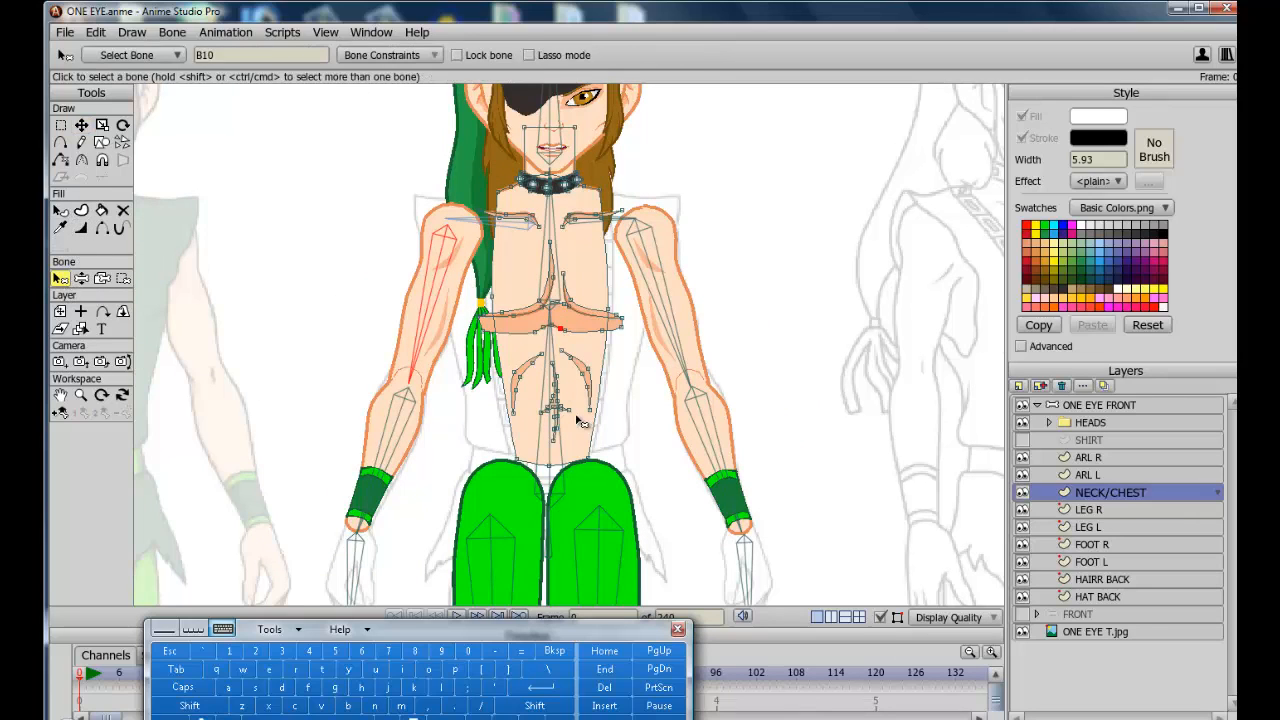
{"action": "left_click", "coordinate": [558, 488]}
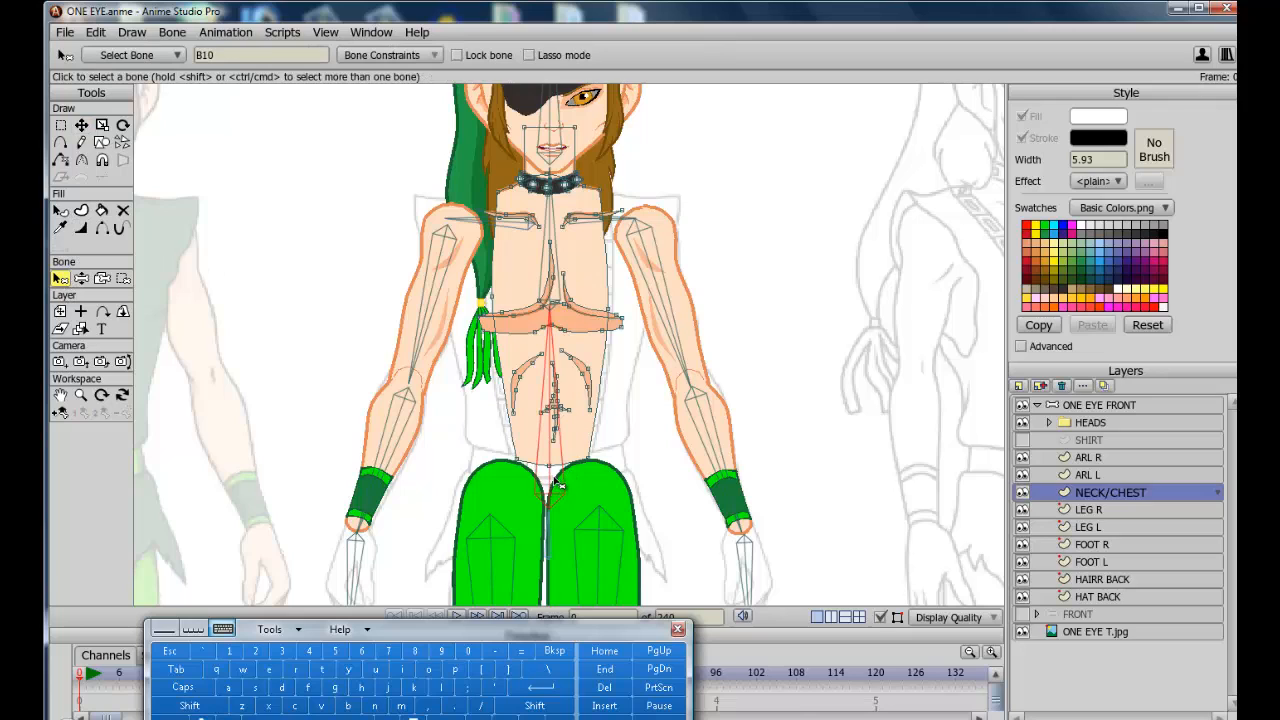
{"action": "left_click", "coordinate": [122, 279]}
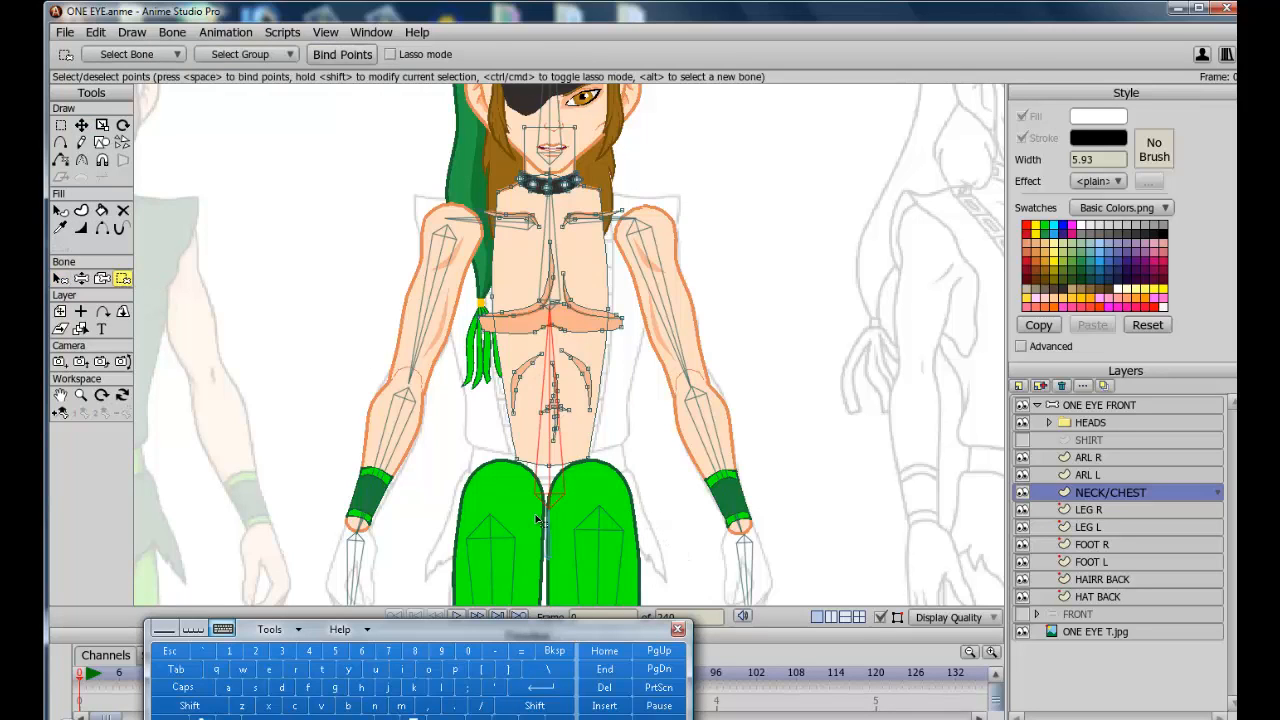
{"action": "left_click_drag", "start_coordinate": [643, 495], "coordinate": [399, 82]}
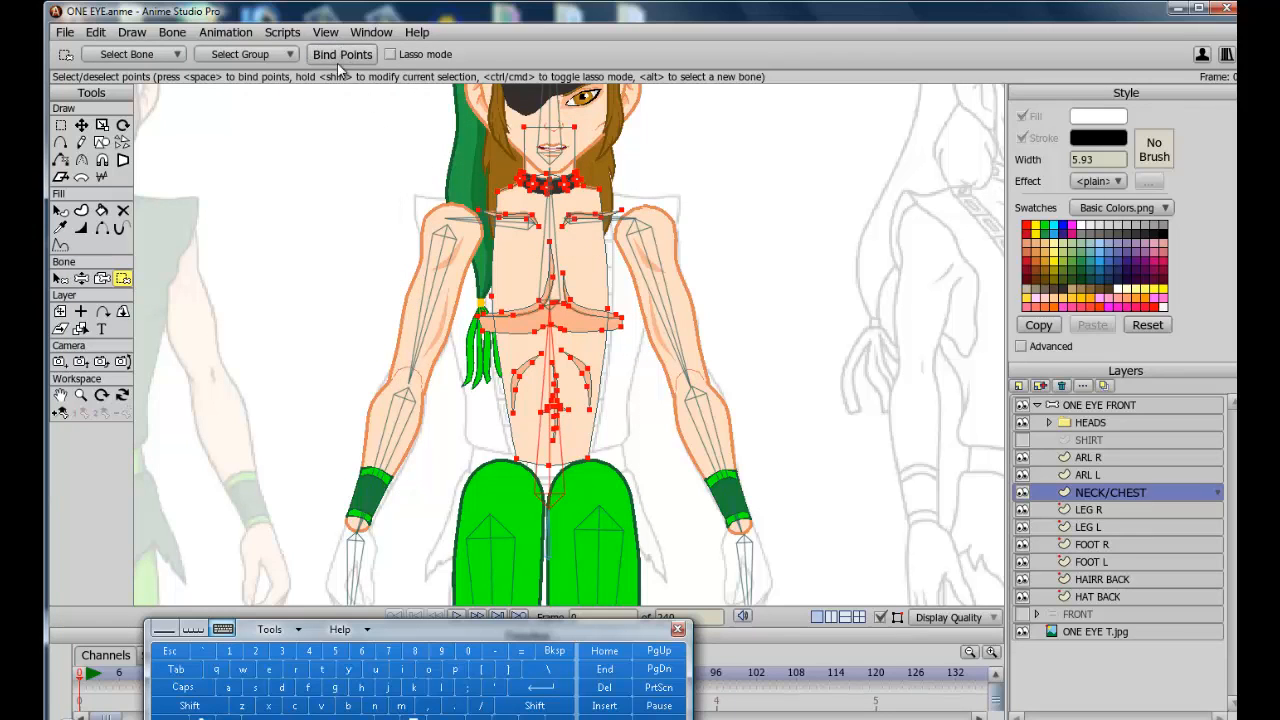
Bind the NECK/CHEST points from the upper edge of the chest crease up through the collar and neck to upper spine bone B3
{"action": "left_click", "coordinate": [61, 280]}
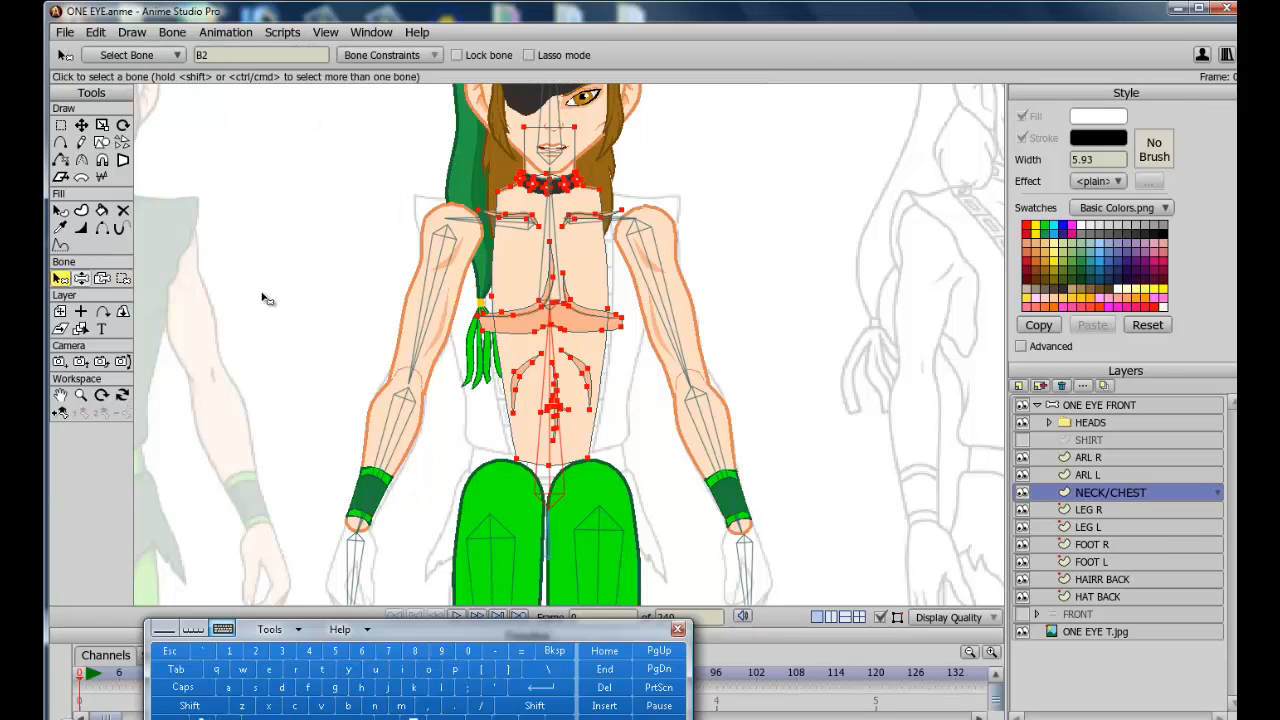
{"action": "left_click", "coordinate": [547, 268]}
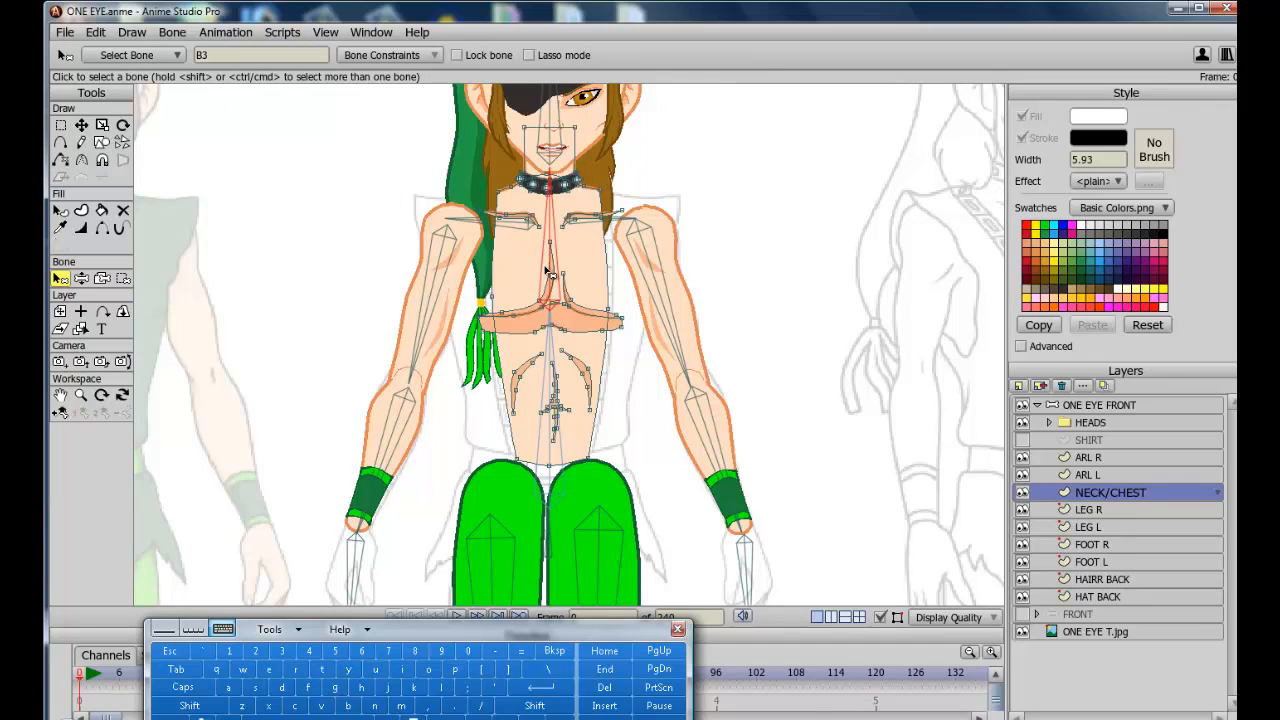
{"action": "left_click", "coordinate": [122, 278]}
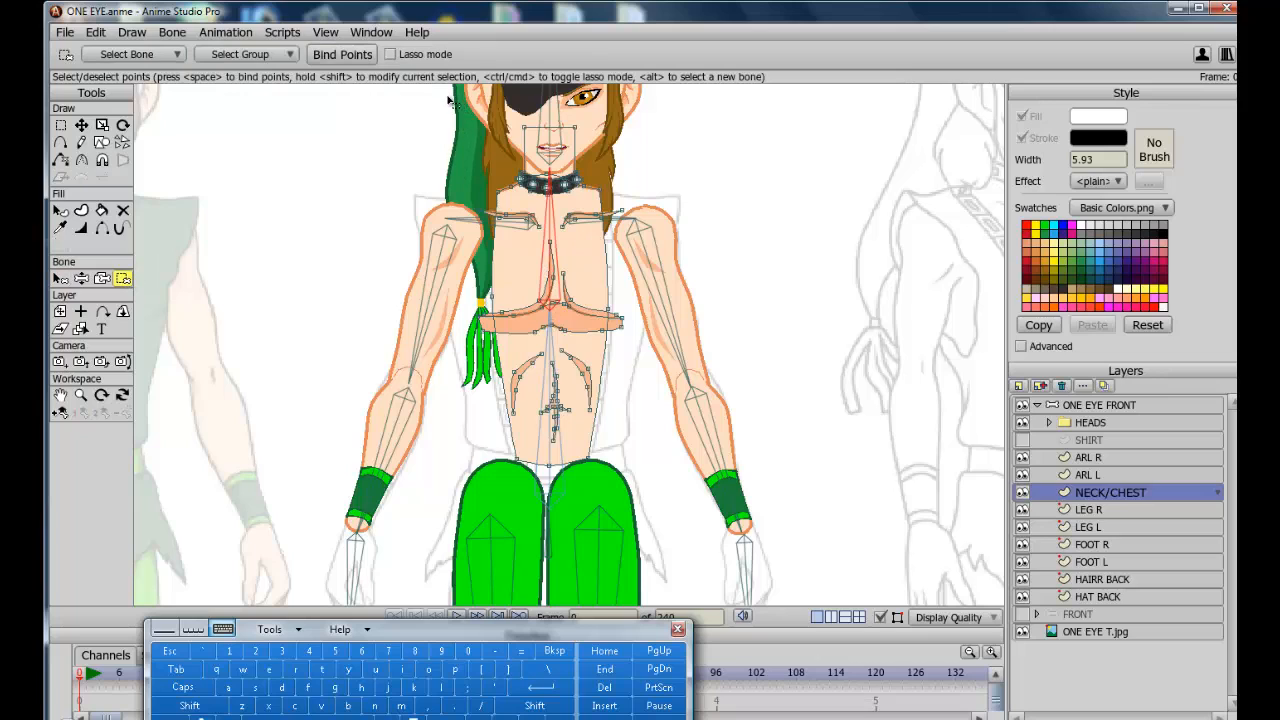
{"action": "left_click_drag", "start_coordinate": [449, 98], "coordinate": [656, 328]}
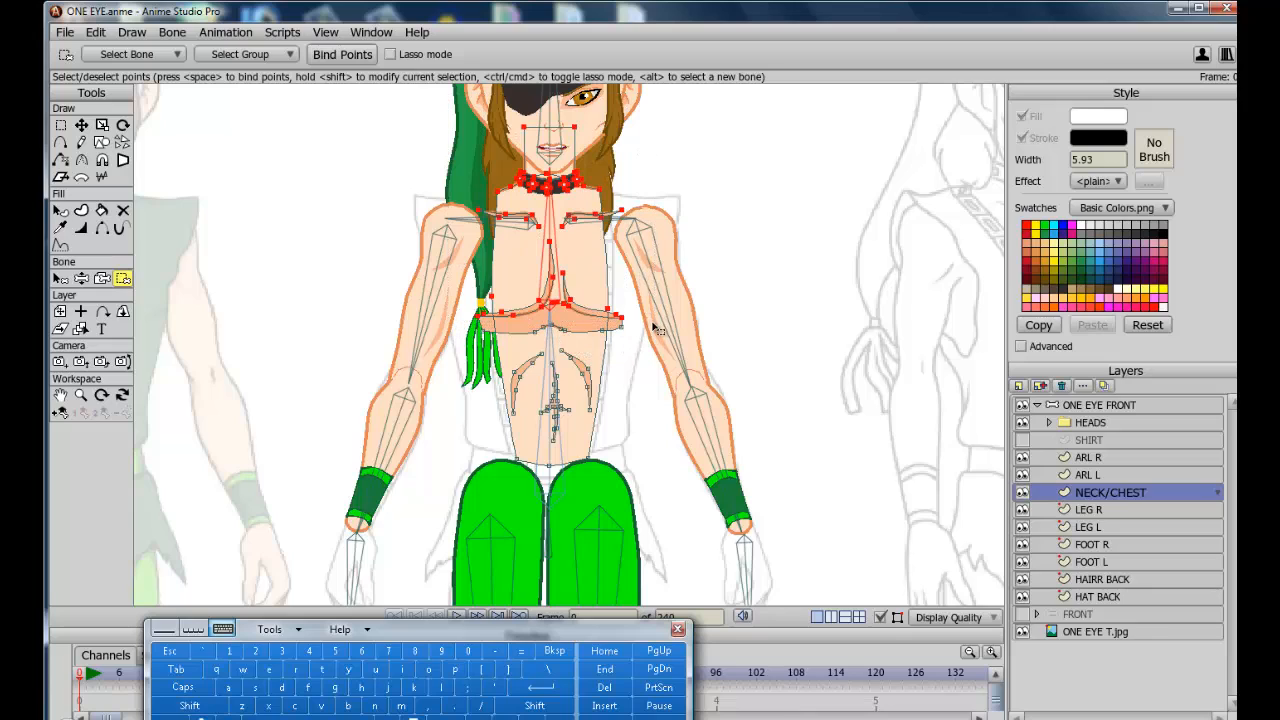
{"action": "left_click", "coordinate": [343, 56]}
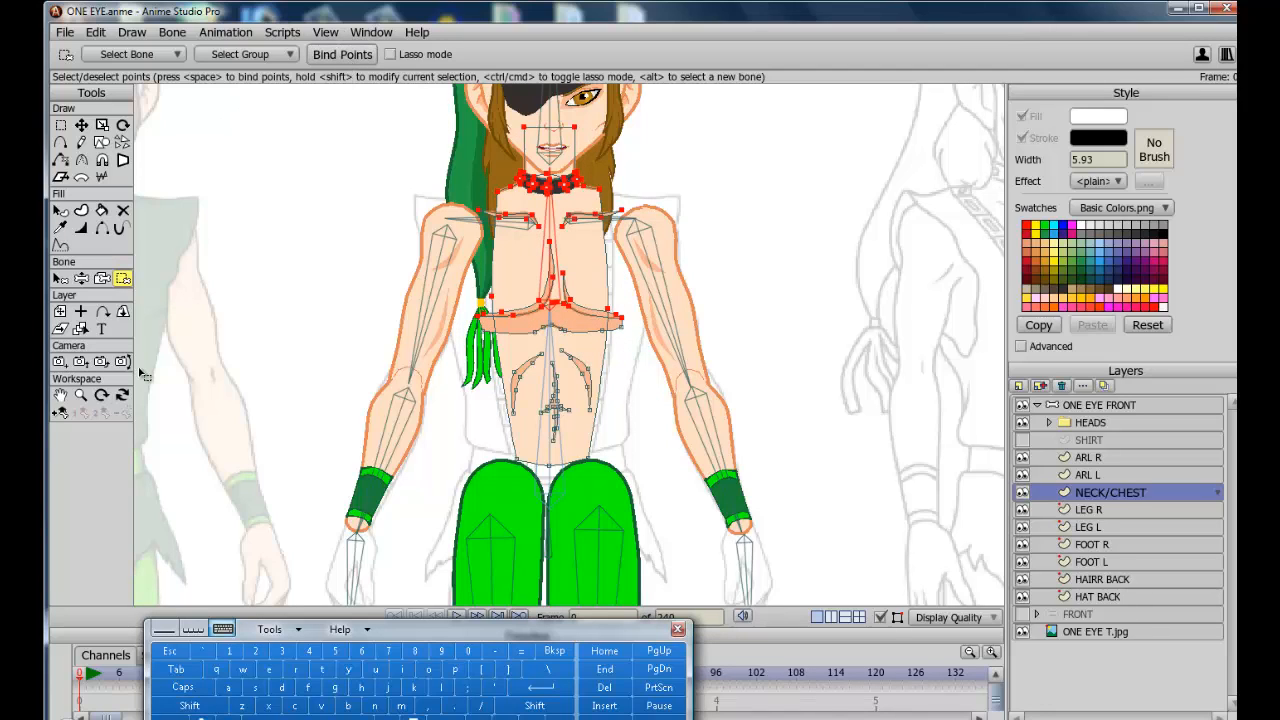
Select the right collarbone bone B9 for binding points of the NECK/CHEST layer
{"action": "left_click", "coordinate": [61, 279]}
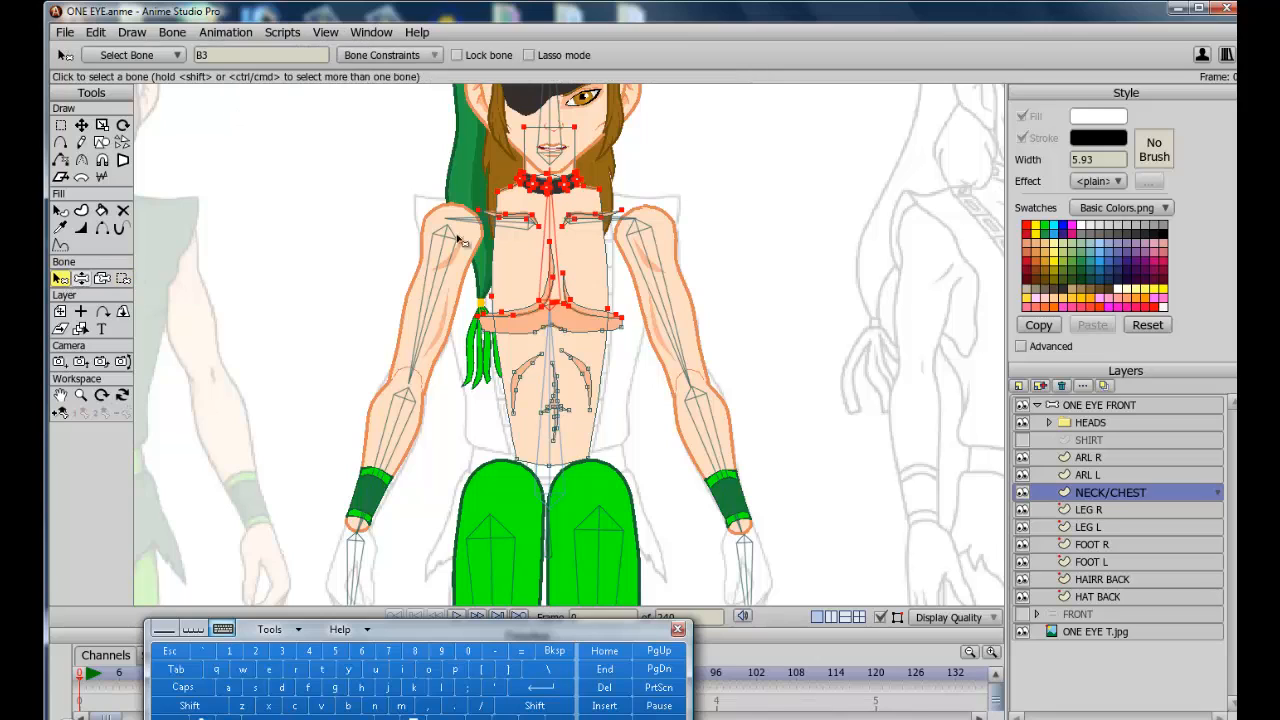
{"action": "left_click", "coordinate": [529, 229]}
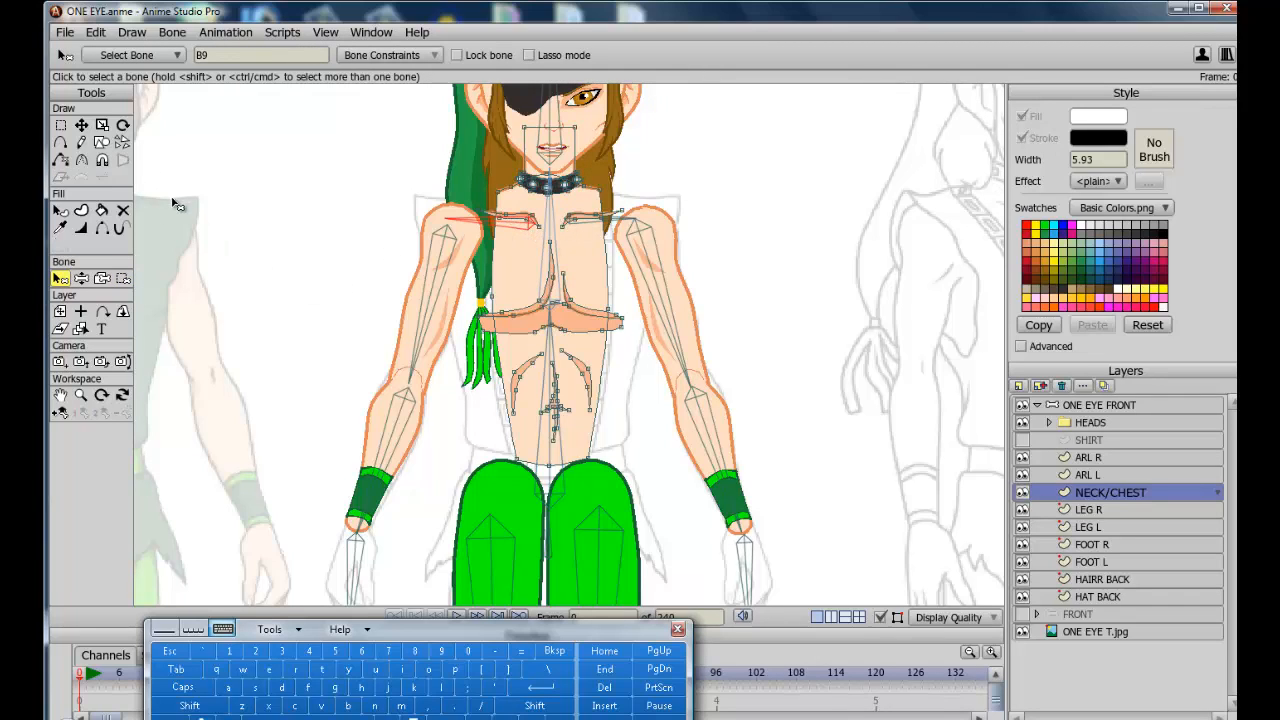
{"action": "left_click", "coordinate": [123, 279]}
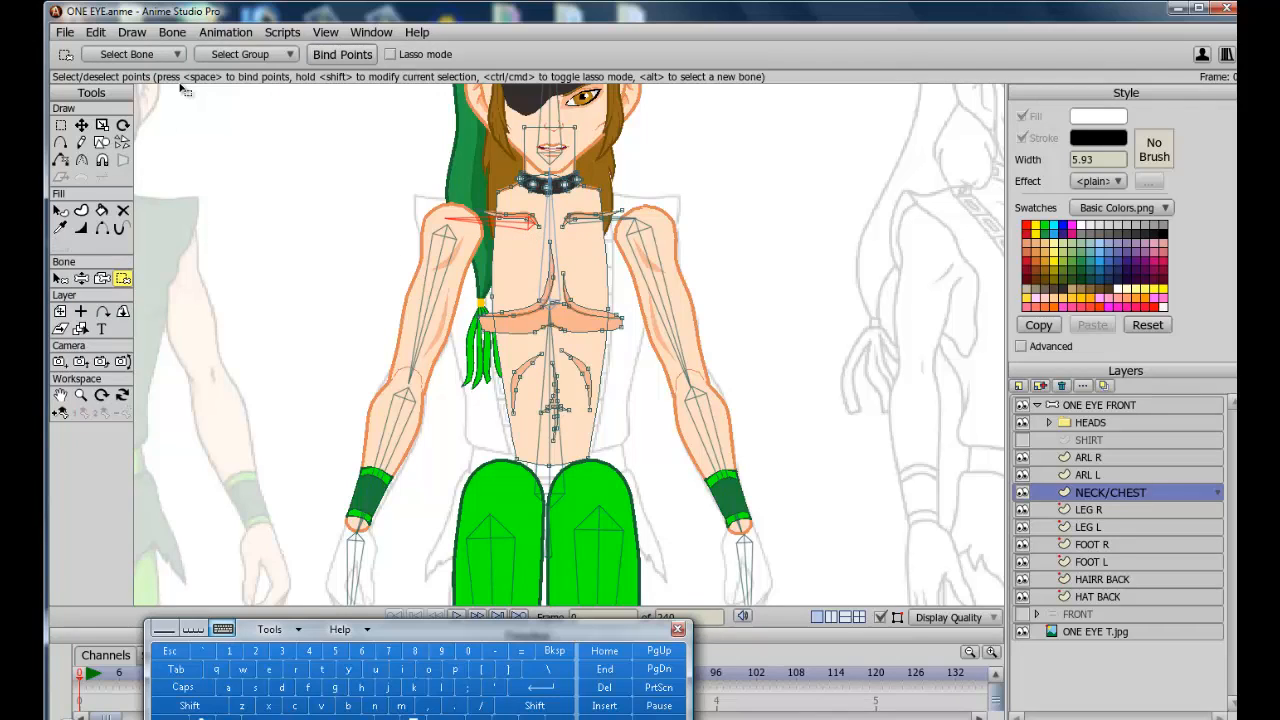
{"action": "scroll", "coordinate": [185, 90], "scroll_direction": "up", "scroll_amount": 2}
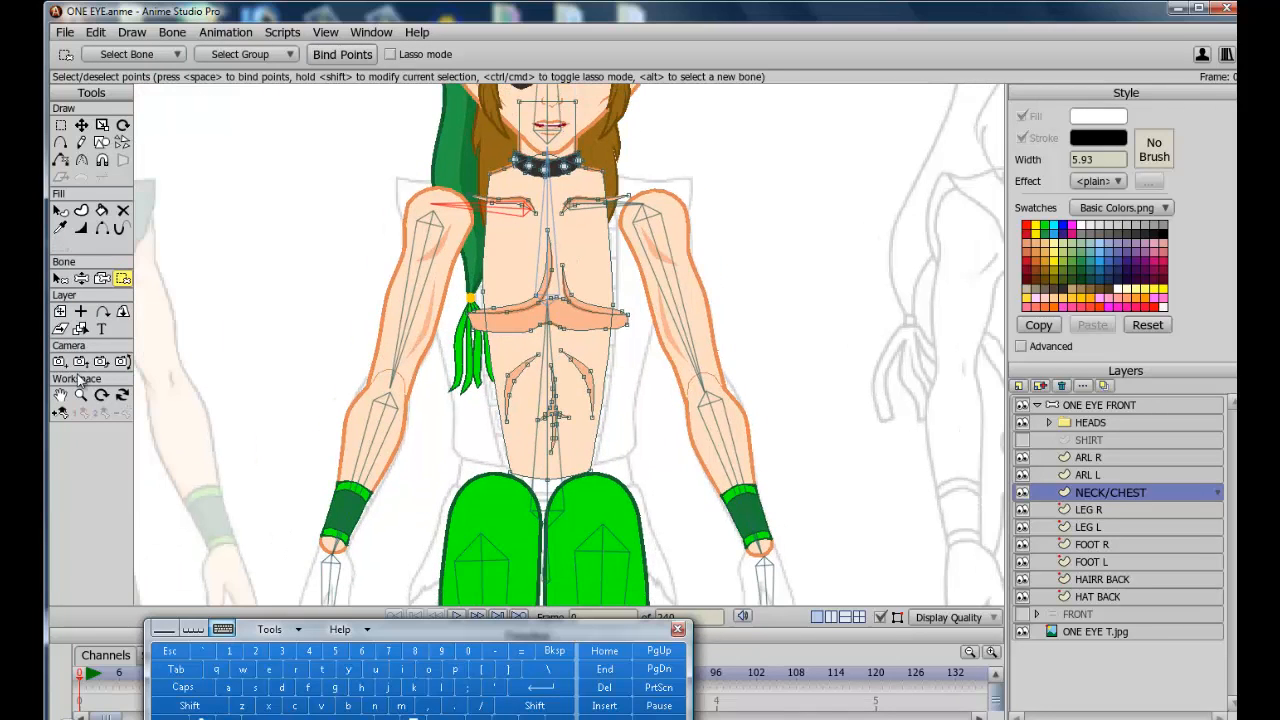
{"action": "left_click", "coordinate": [60, 398]}
{"action": "left_click_drag", "start_coordinate": [470, 256], "coordinate": [493, 401]}
{"action": "scroll", "coordinate": [493, 401], "scroll_direction": "up", "scroll_amount": 3}
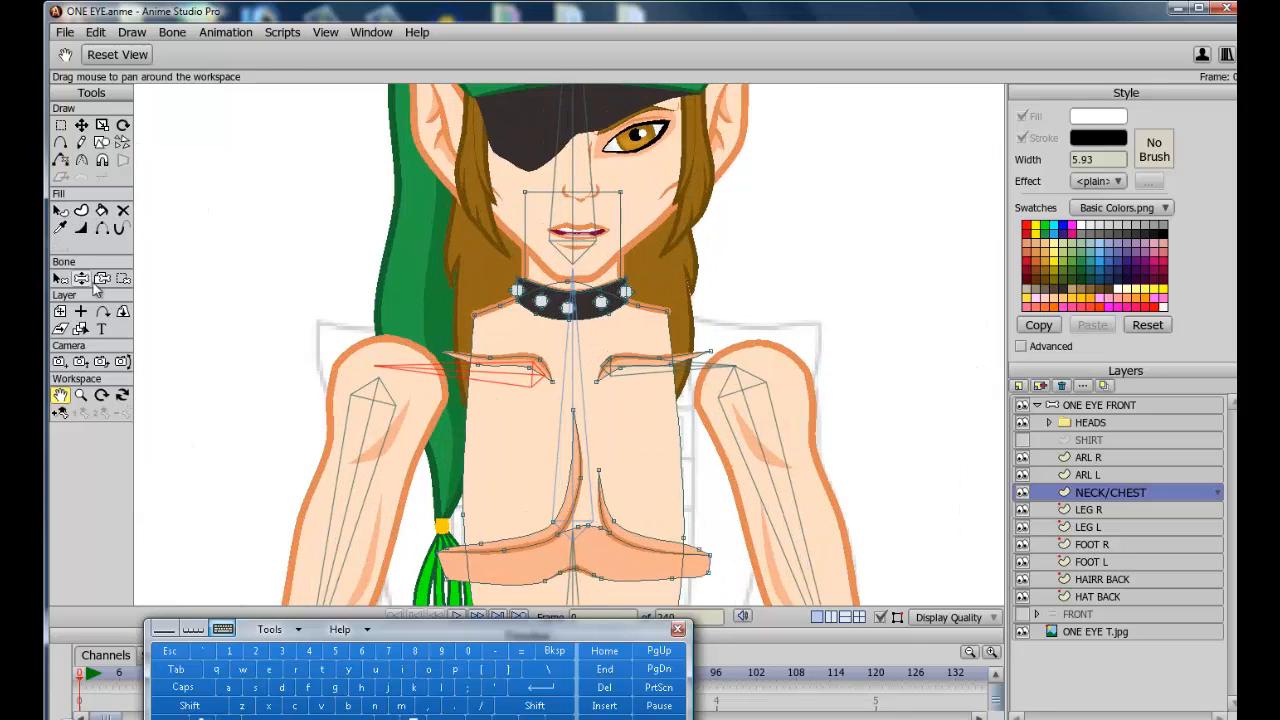
{"action": "left_click", "coordinate": [123, 278]}
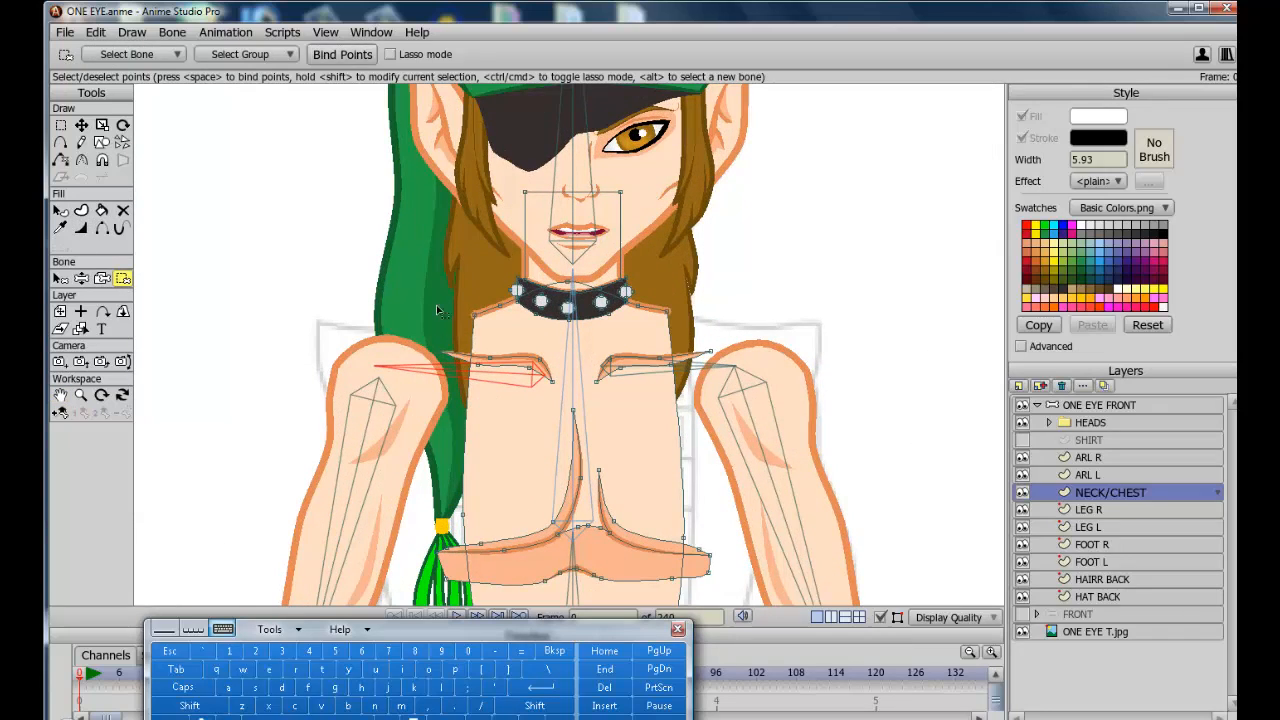
{"action": "left_click_drag", "start_coordinate": [398, 256], "coordinate": [515, 384]}
{"action": "left_click", "coordinate": [60, 125]}
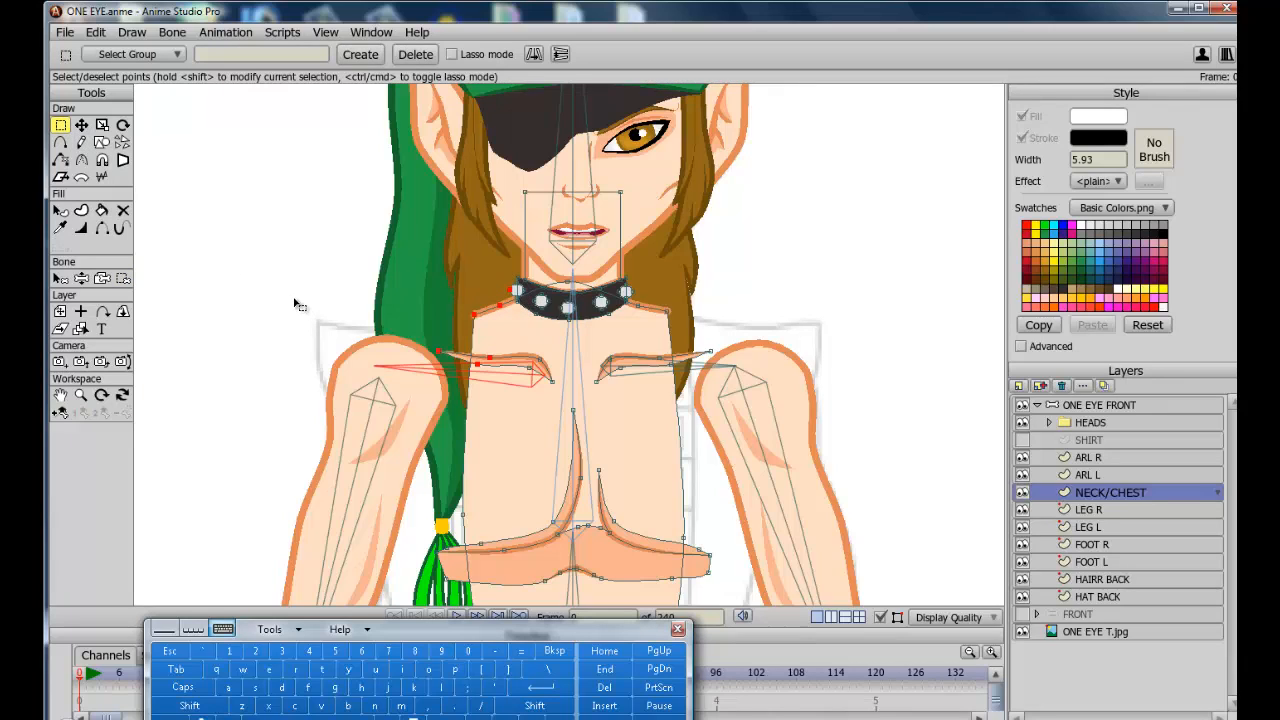
{"action": "left_click", "coordinate": [123, 278]}
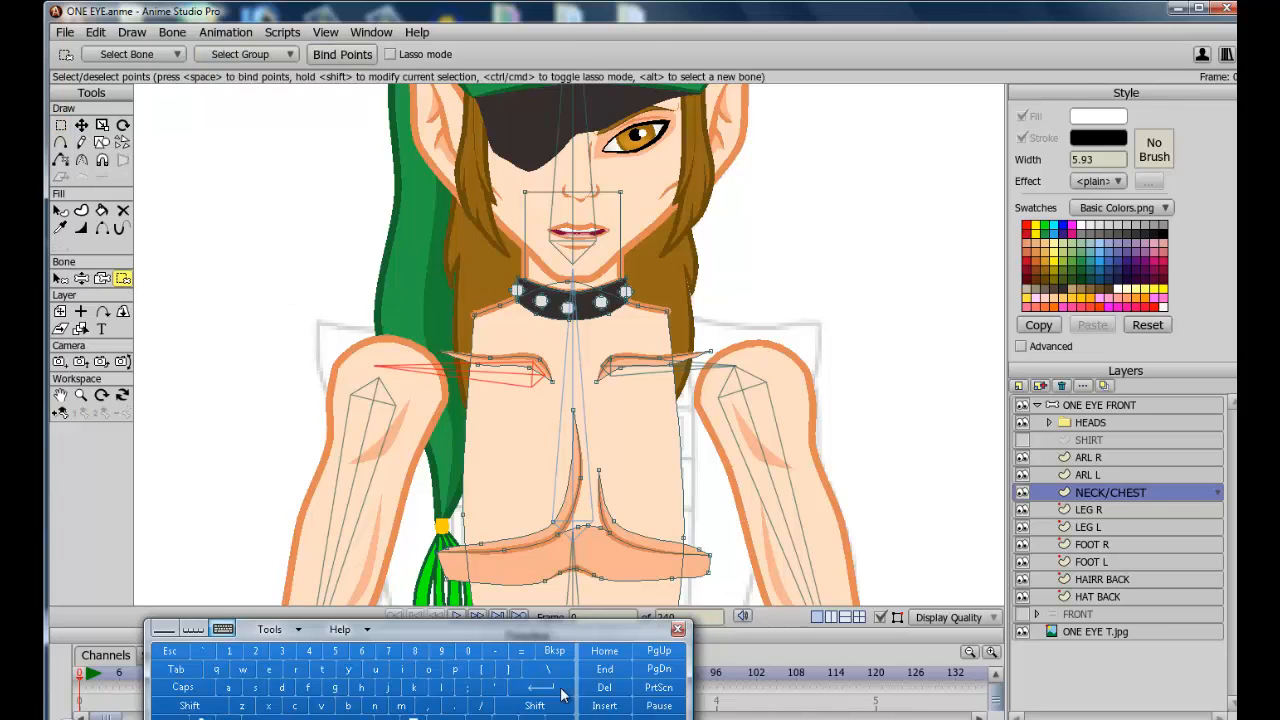
Bind the NECK/CHEST points along the right shoulder edge and right collarbone shading to bone B9
{"action": "left_click", "coordinate": [189, 705]}
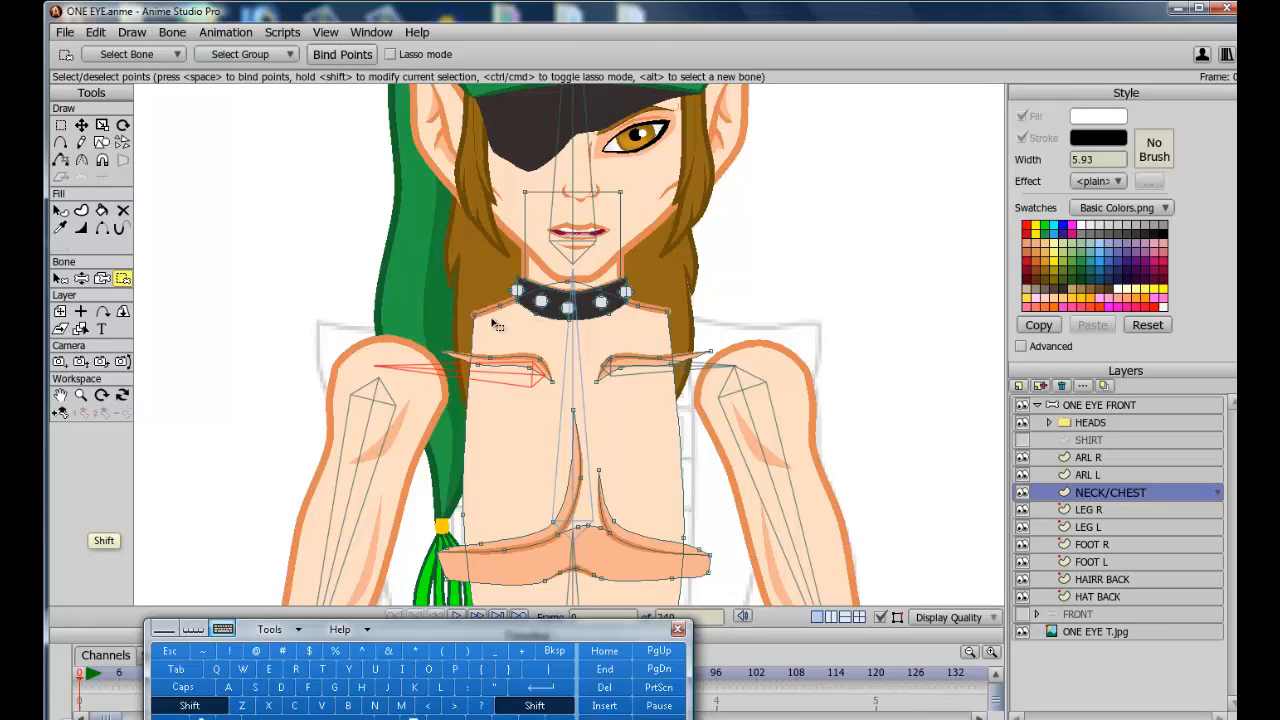
{"action": "left_click_drag", "start_coordinate": [474, 311], "coordinate": [514, 326]}
{"action": "left_click_drag", "start_coordinate": [434, 341], "coordinate": [562, 388]}
{"action": "left_click", "coordinate": [214, 707]}
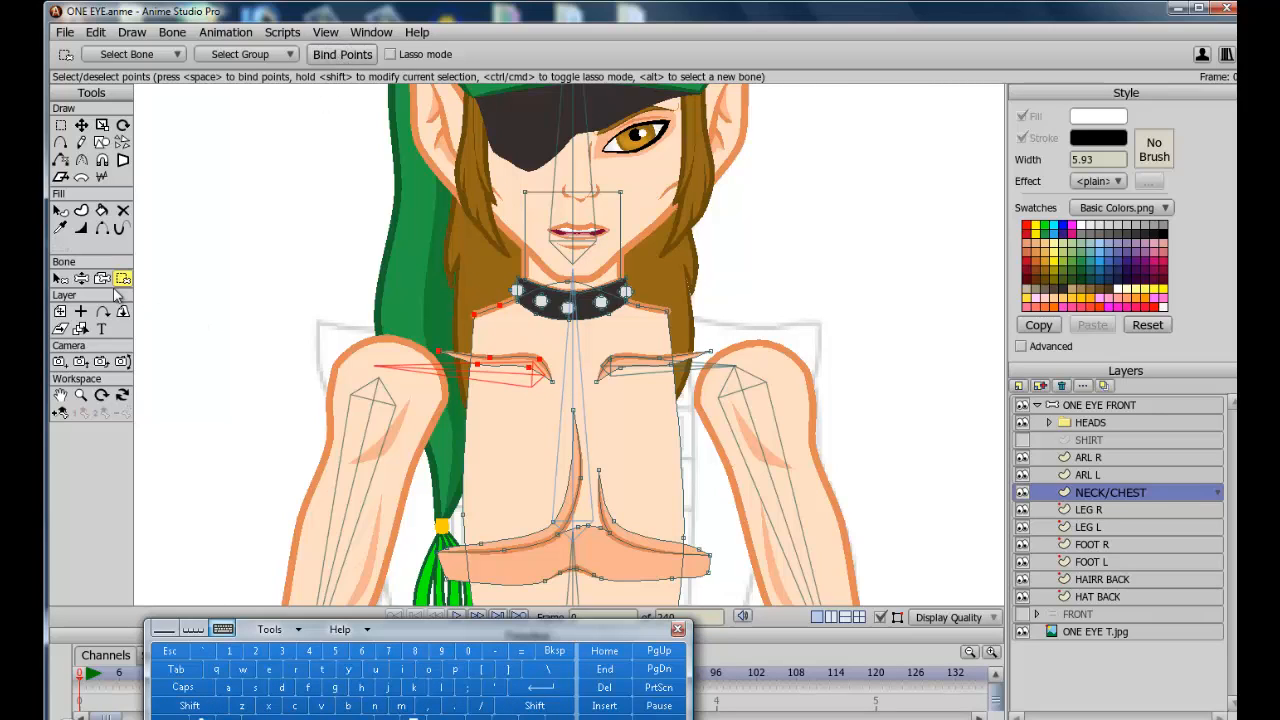
Bind the NECK/CHEST points along the left shoulder edge and left collarbone shading to the left collarbone bone B5
{"action": "left_click", "coordinate": [61, 279]}
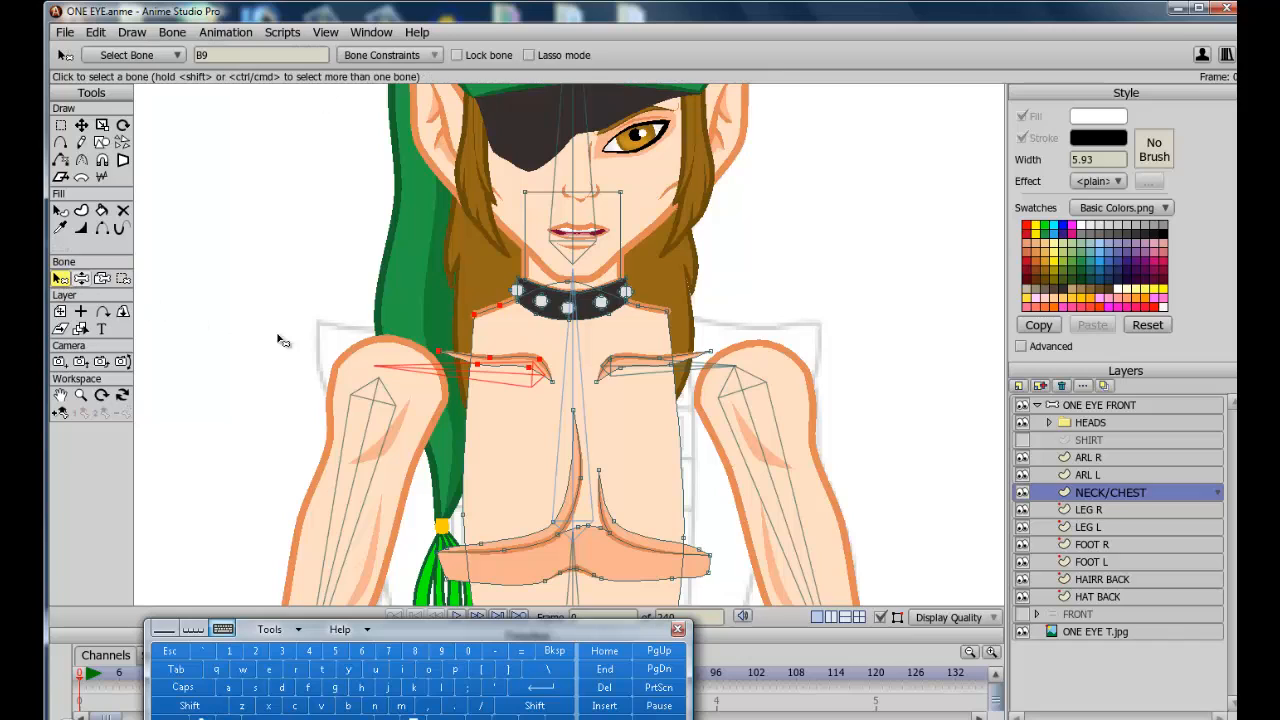
{"action": "left_click", "coordinate": [697, 372]}
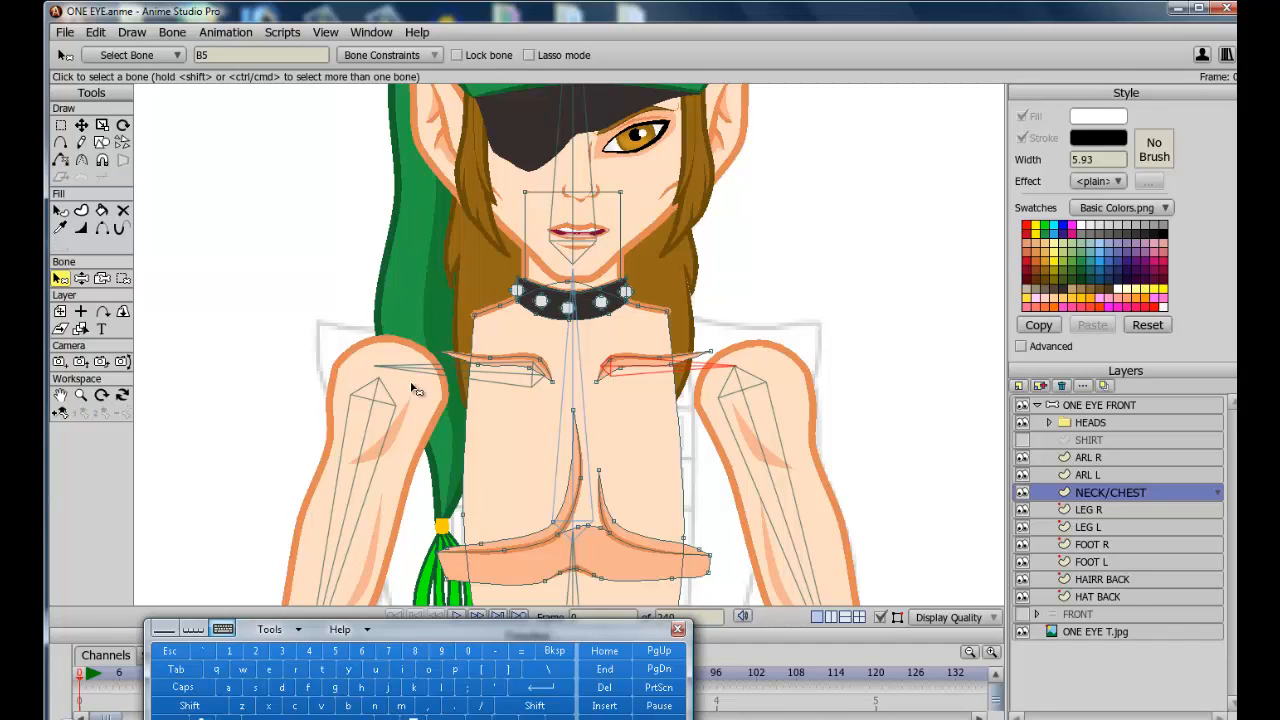
{"action": "left_click", "coordinate": [123, 279]}
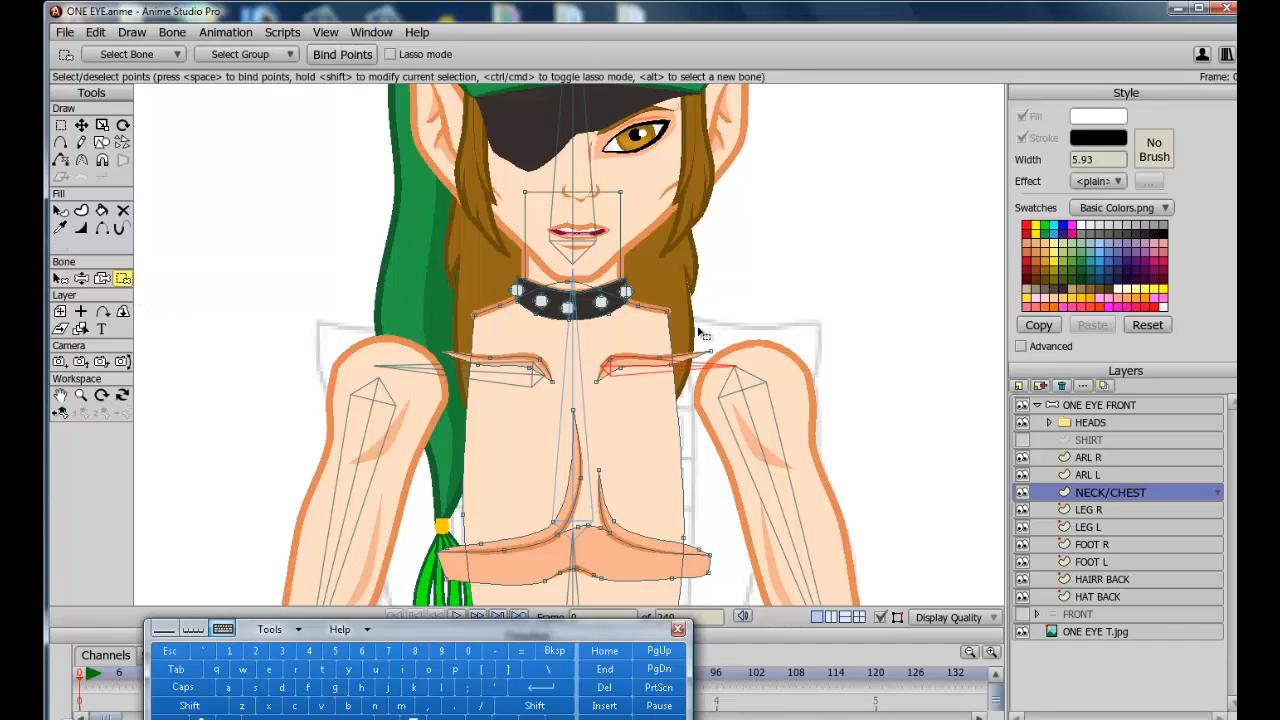
{"action": "left_click", "coordinate": [550, 706]}
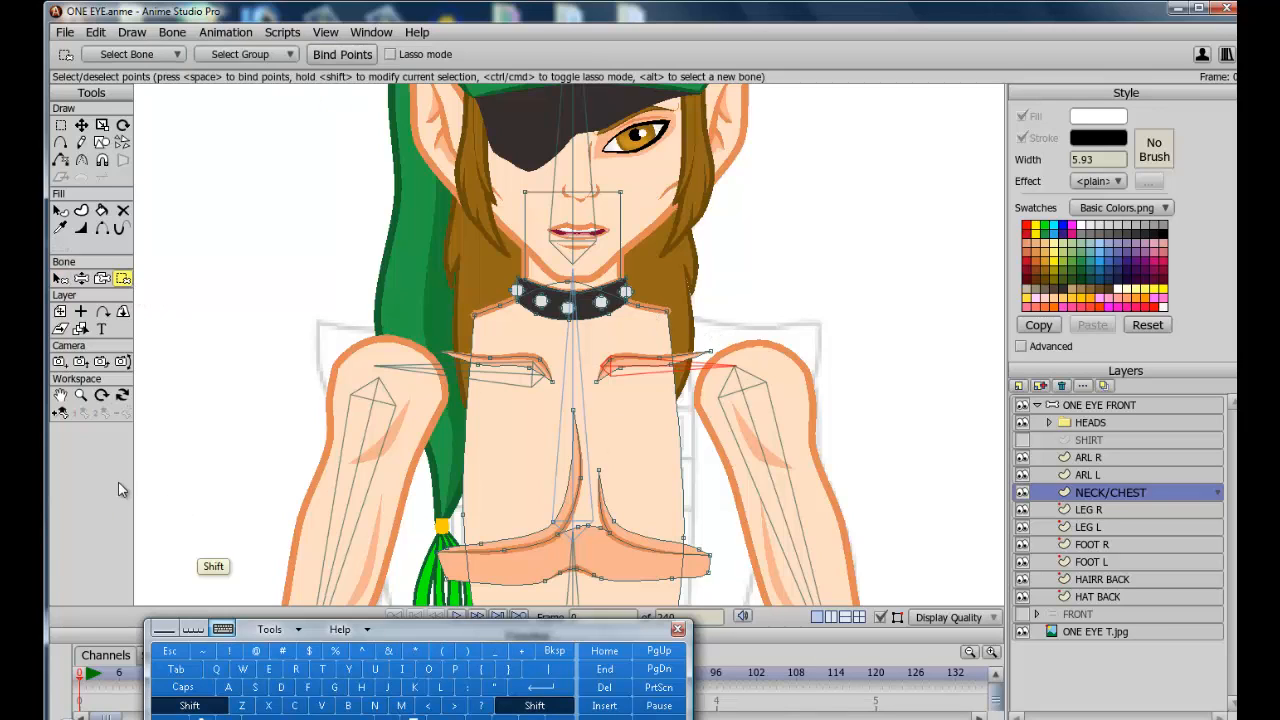
{"action": "left_click_drag", "start_coordinate": [677, 290], "coordinate": [745, 398]}
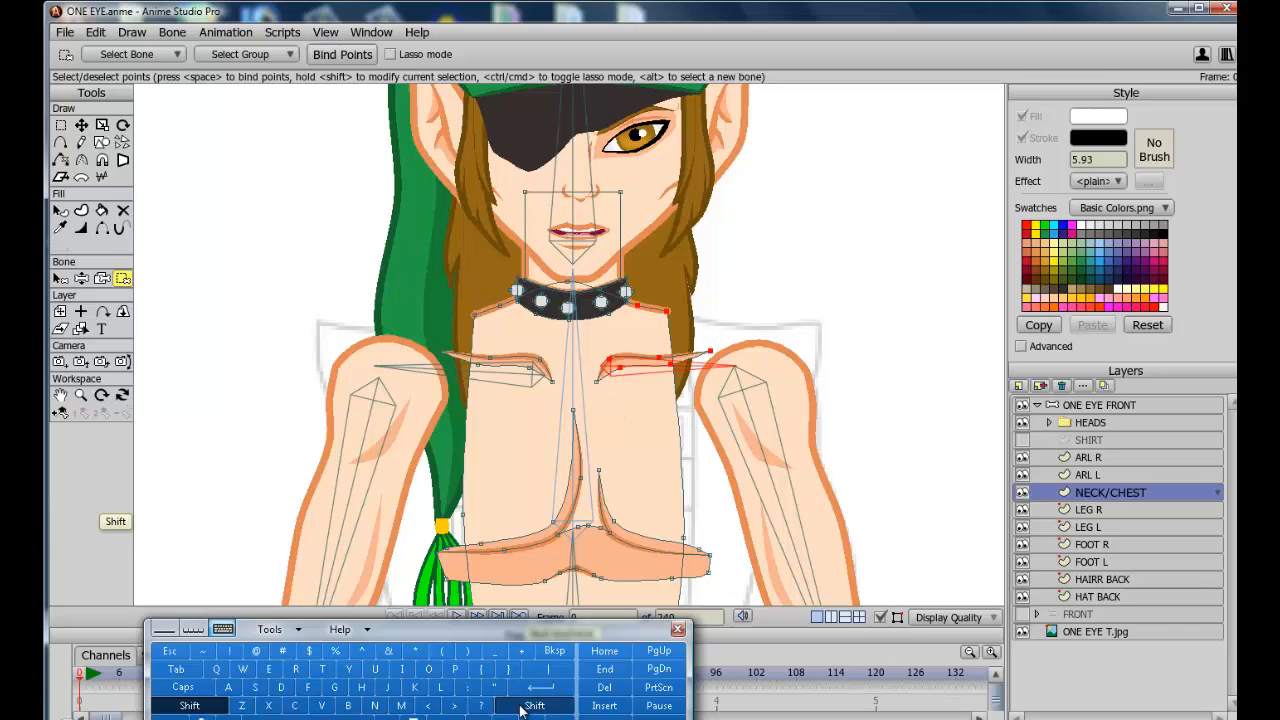
{"action": "left_click", "coordinate": [192, 706]}
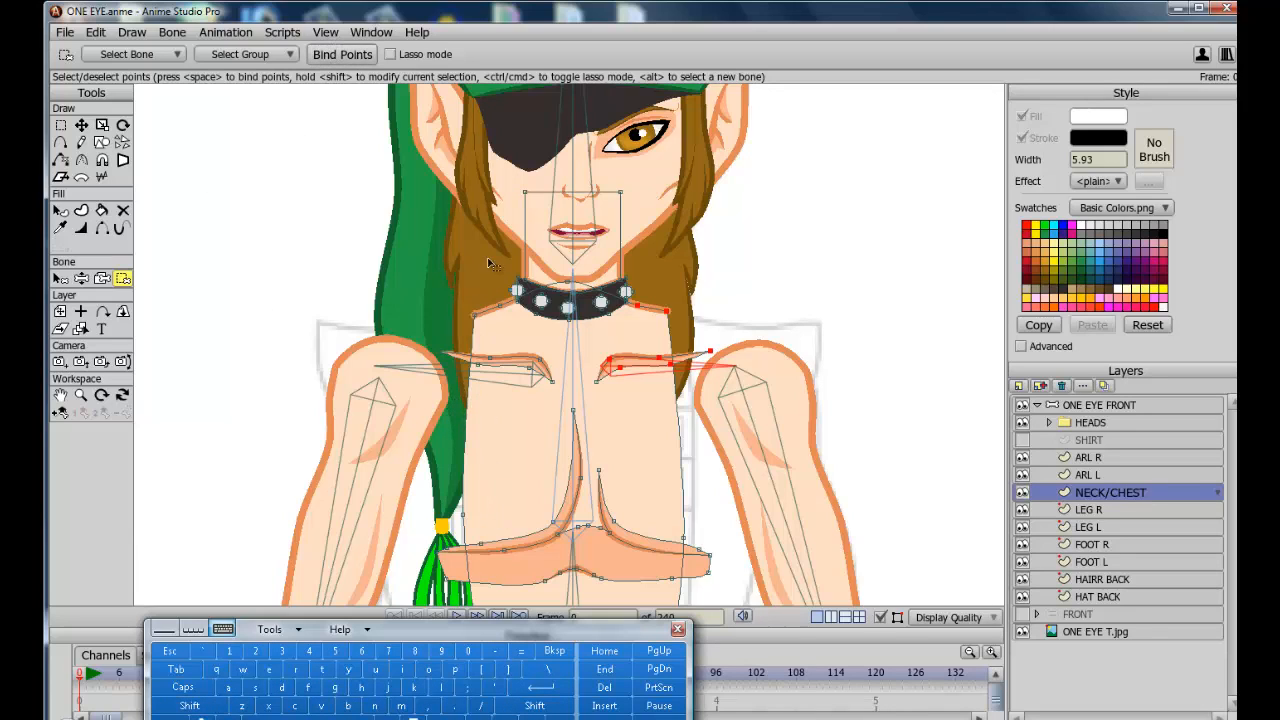
Test the shoulder binding of the NECK/CHEST layer by moving both collarbone bones slightly with Manipulate Bones
{"action": "left_click", "coordinate": [81, 278]}
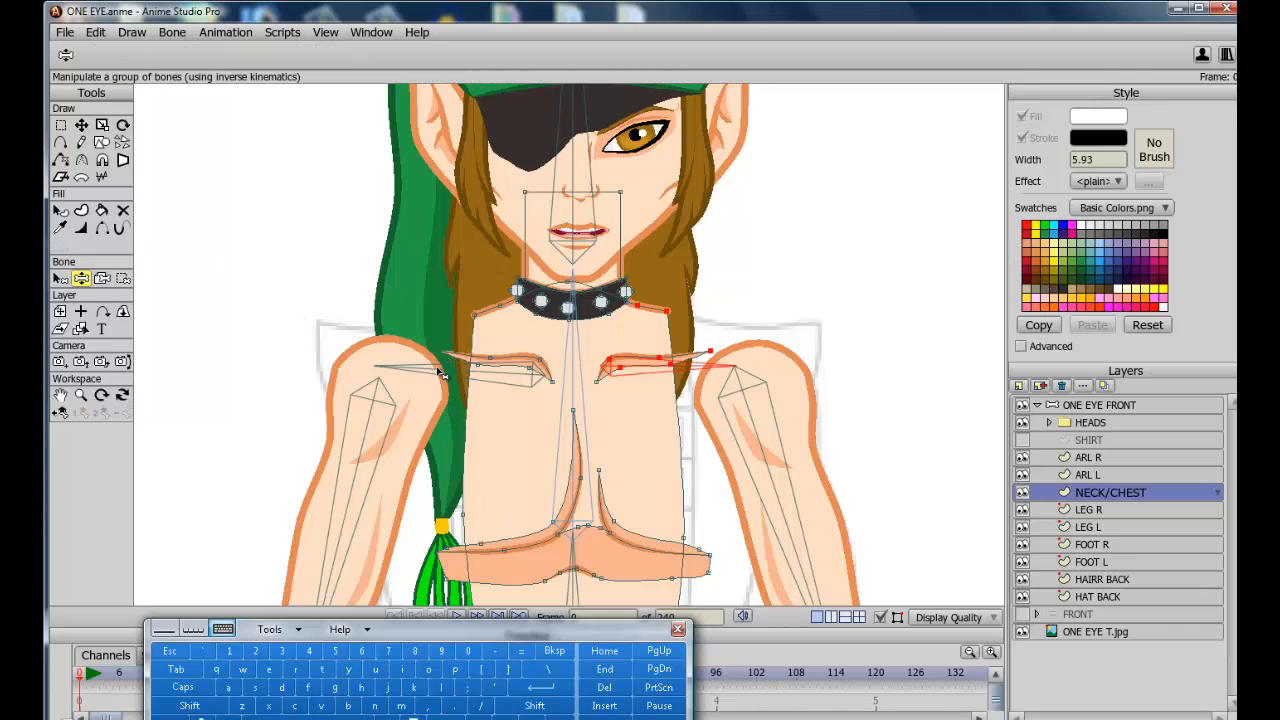
{"action": "mouse_move", "coordinate": [437, 372]}
{"action": "left_mouse_down"}
{"action": "mouse_move", "coordinate": [410, 350]}
{"action": "mouse_move", "coordinate": [433, 342]}
{"action": "mouse_move", "coordinate": [440, 376]}
{"action": "left_mouse_up"}
{"action": "mouse_move", "coordinate": [677, 367]}
{"action": "left_mouse_down"}
{"action": "mouse_move", "coordinate": [683, 330]}
{"action": "mouse_move", "coordinate": [690, 382]}
{"action": "left_mouse_up"}
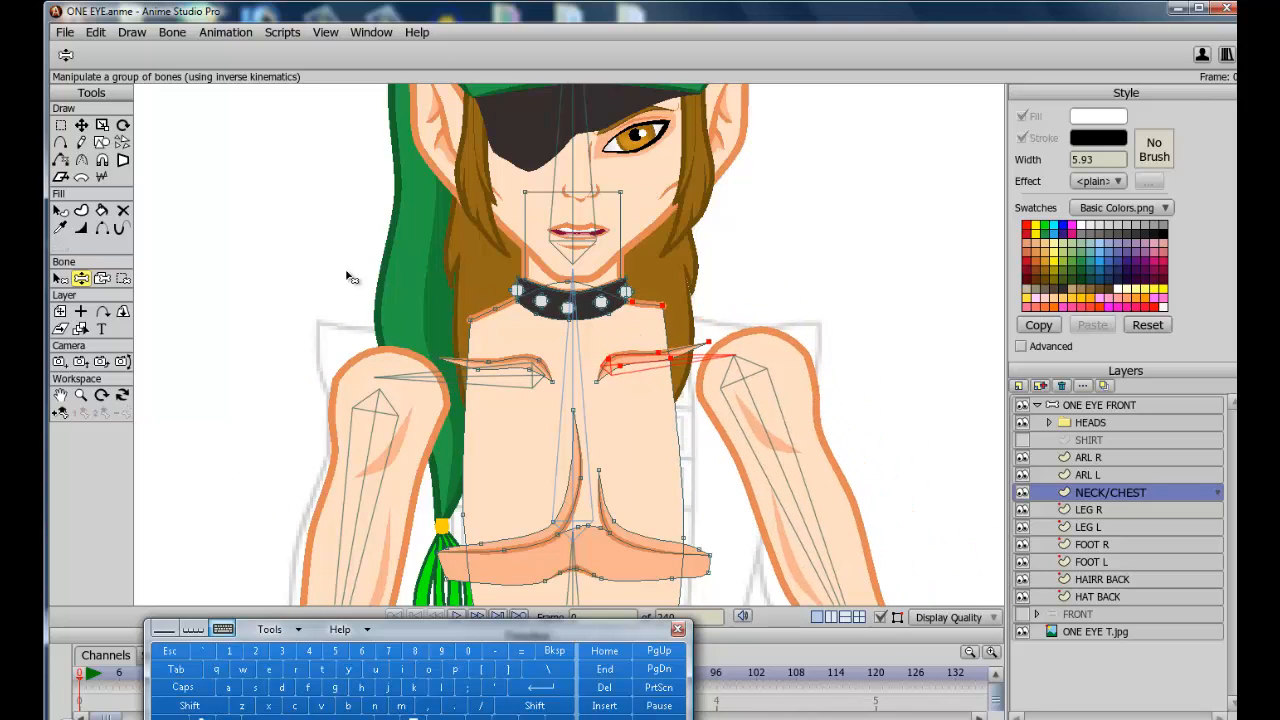
{"action": "left_click", "coordinate": [123, 280]}
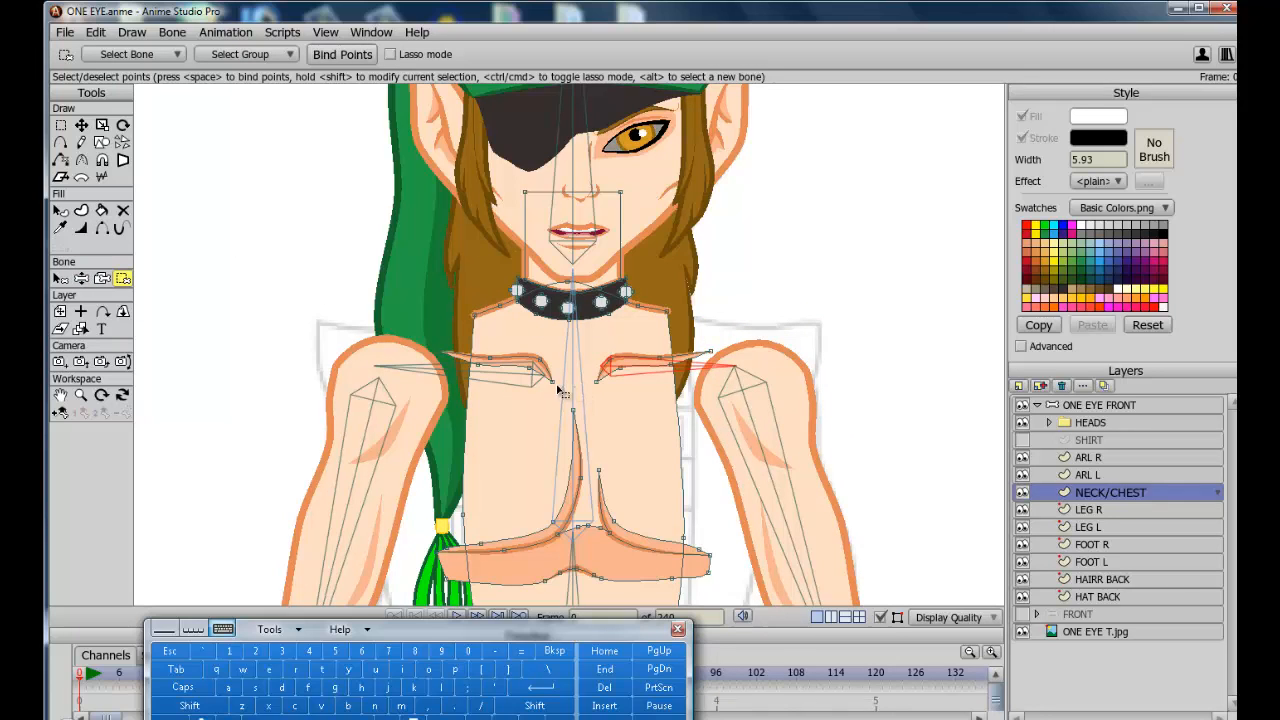
Test the NECK/CHEST binding by moving the spine and head bones with Manipulate Bones
{"action": "left_click", "coordinate": [81, 278]}
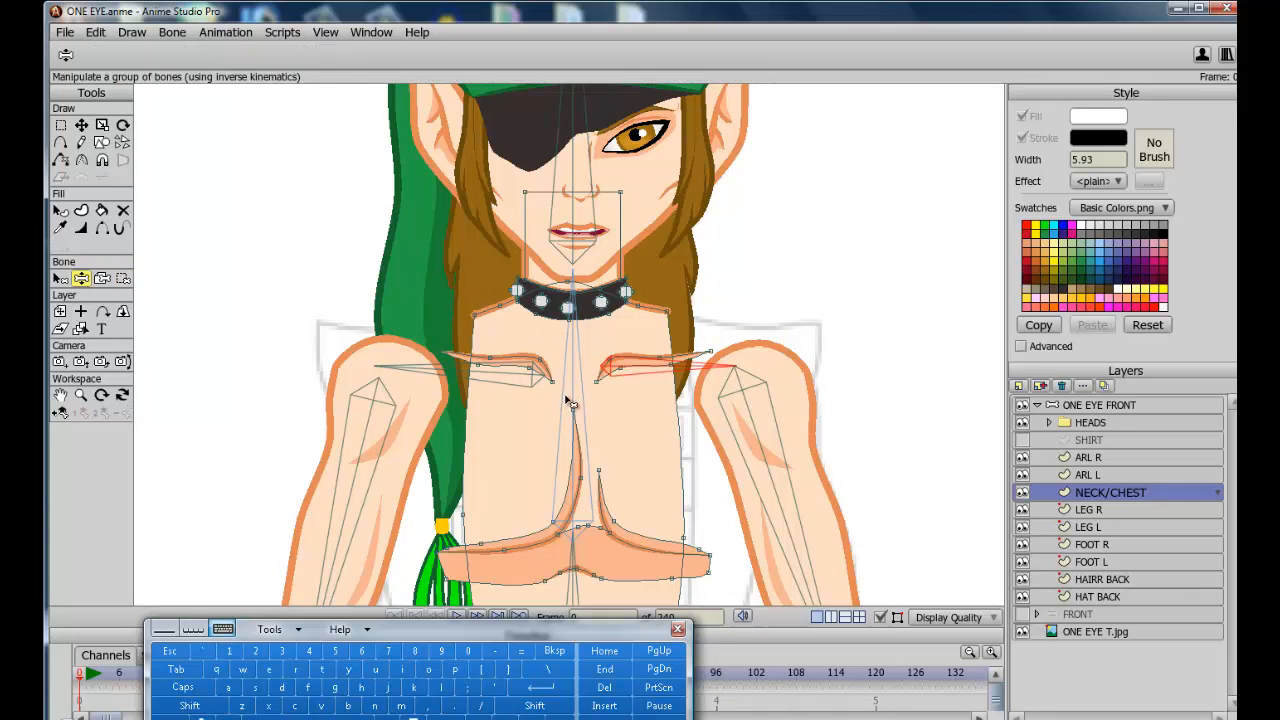
{"action": "left_click_drag", "start_coordinate": [568, 402], "coordinate": [541, 390]}
{"action": "left_click_drag", "start_coordinate": [547, 157], "coordinate": [545, 192]}
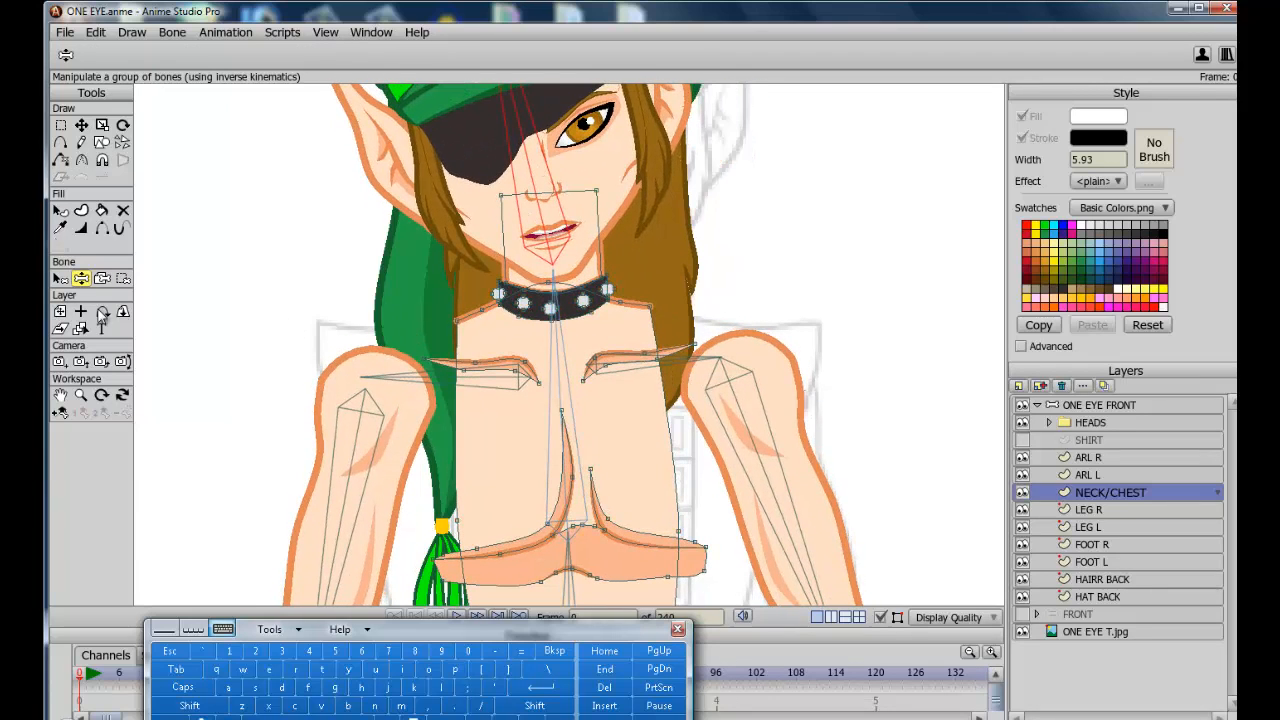
{"action": "left_click", "coordinate": [60, 278]}
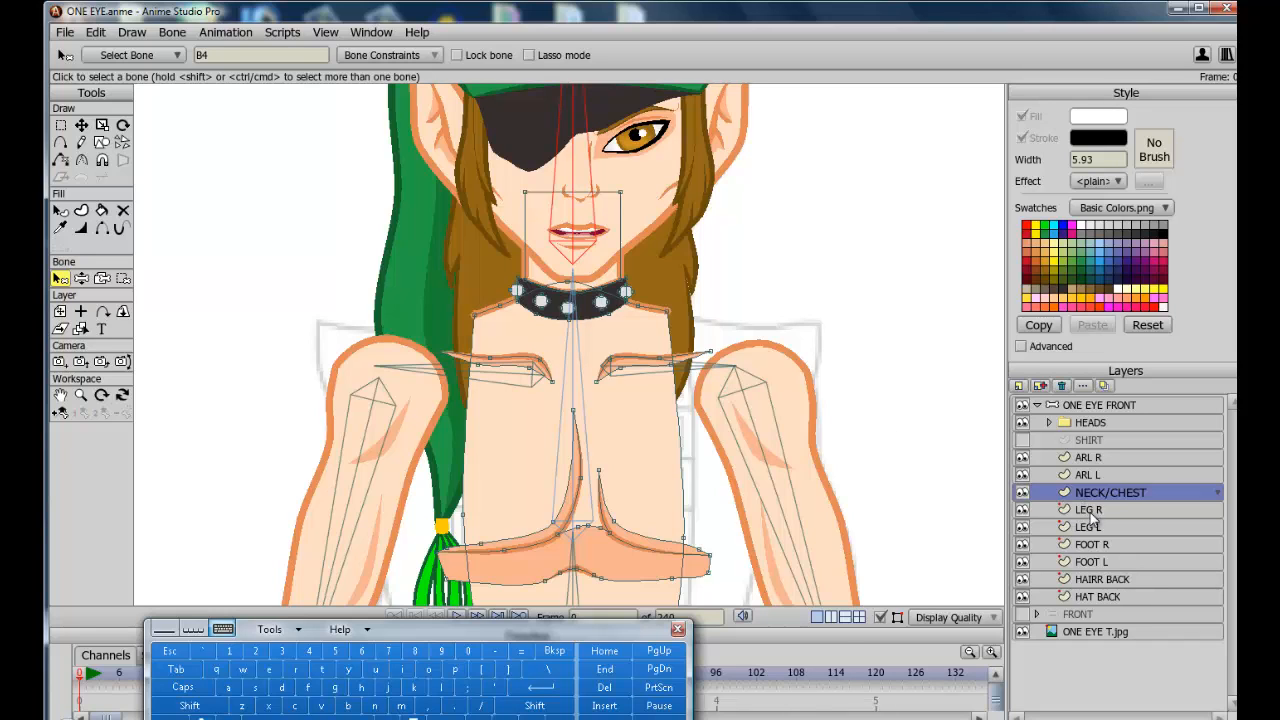
Select the LEG R layer and its thigh bone B16
{"action": "left_click", "coordinate": [1091, 512]}
{"action": "left_click", "coordinate": [60, 394]}
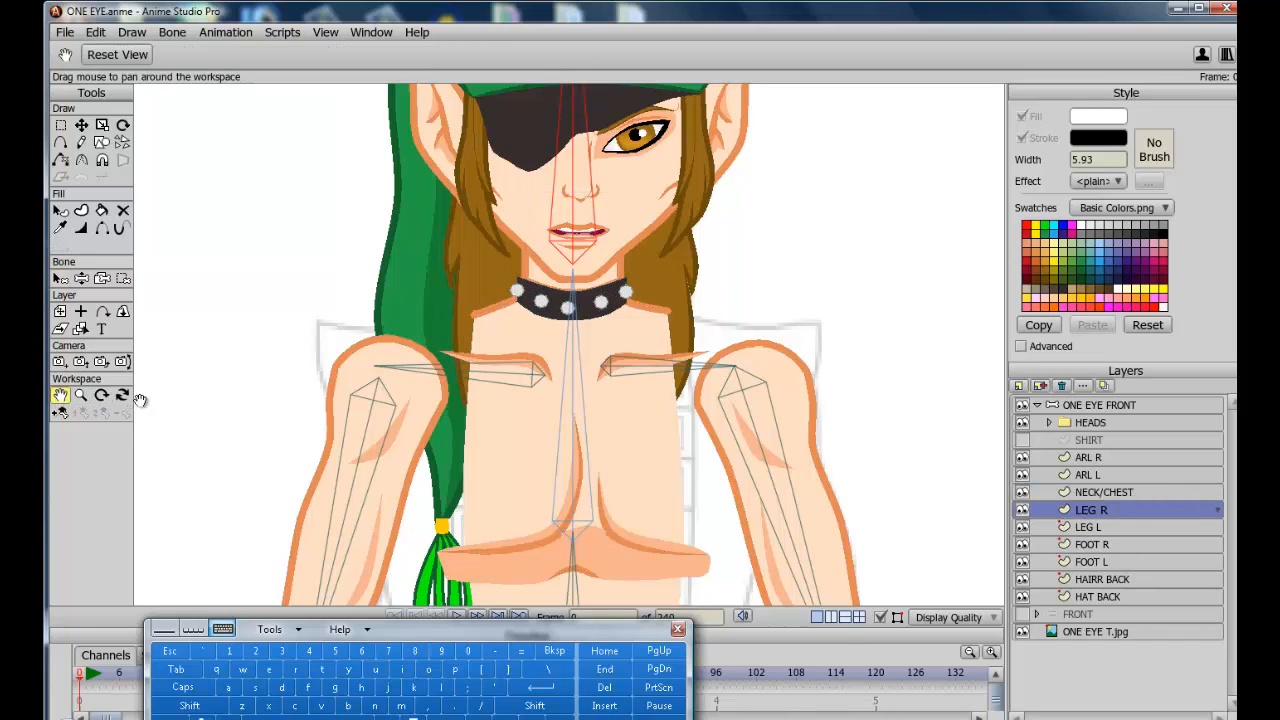
{"action": "scroll", "coordinate": [400, 484], "scroll_direction": "down", "scroll_amount": 5}
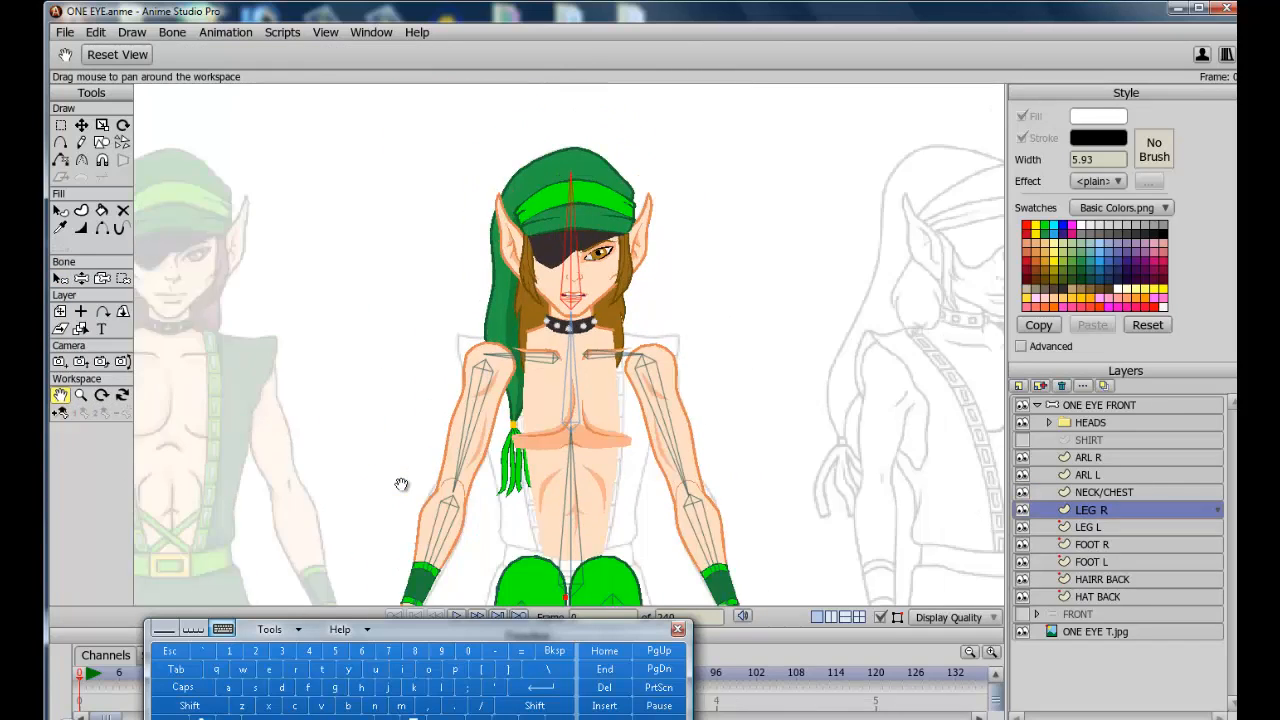
{"action": "left_click_drag", "start_coordinate": [371, 514], "coordinate": [349, 217]}
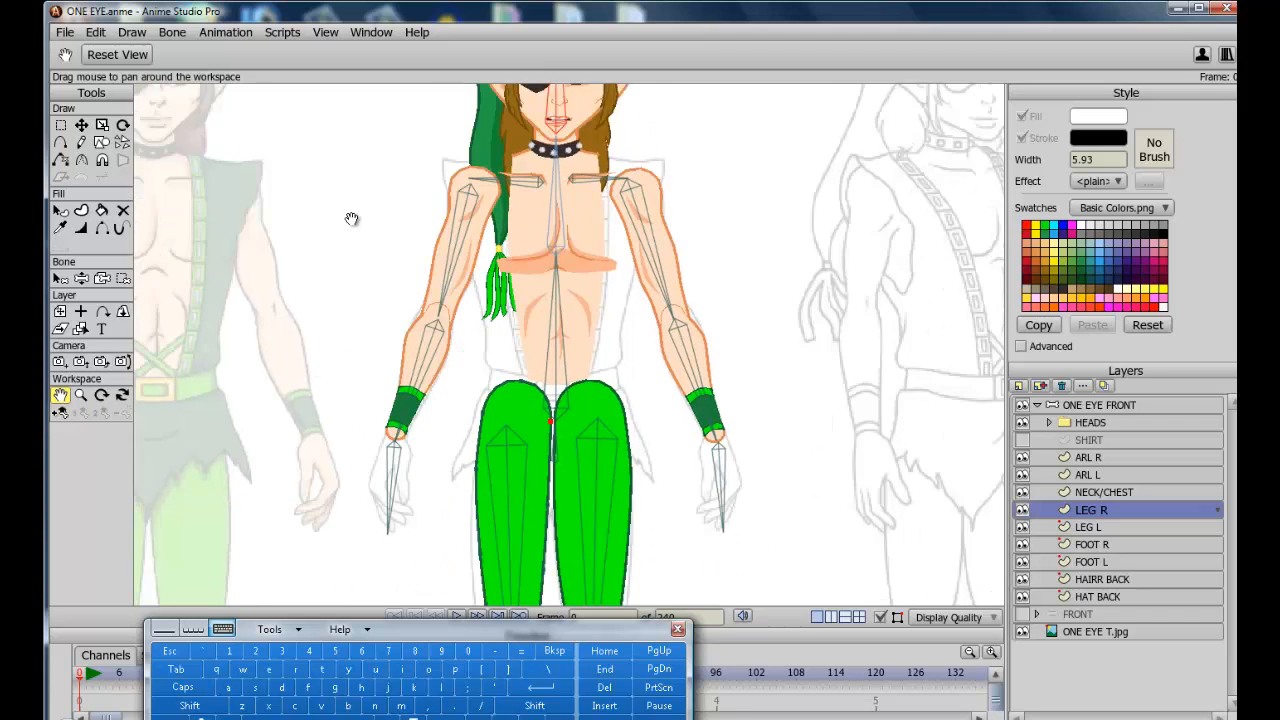
{"action": "left_click_drag", "start_coordinate": [414, 517], "coordinate": [408, 359]}
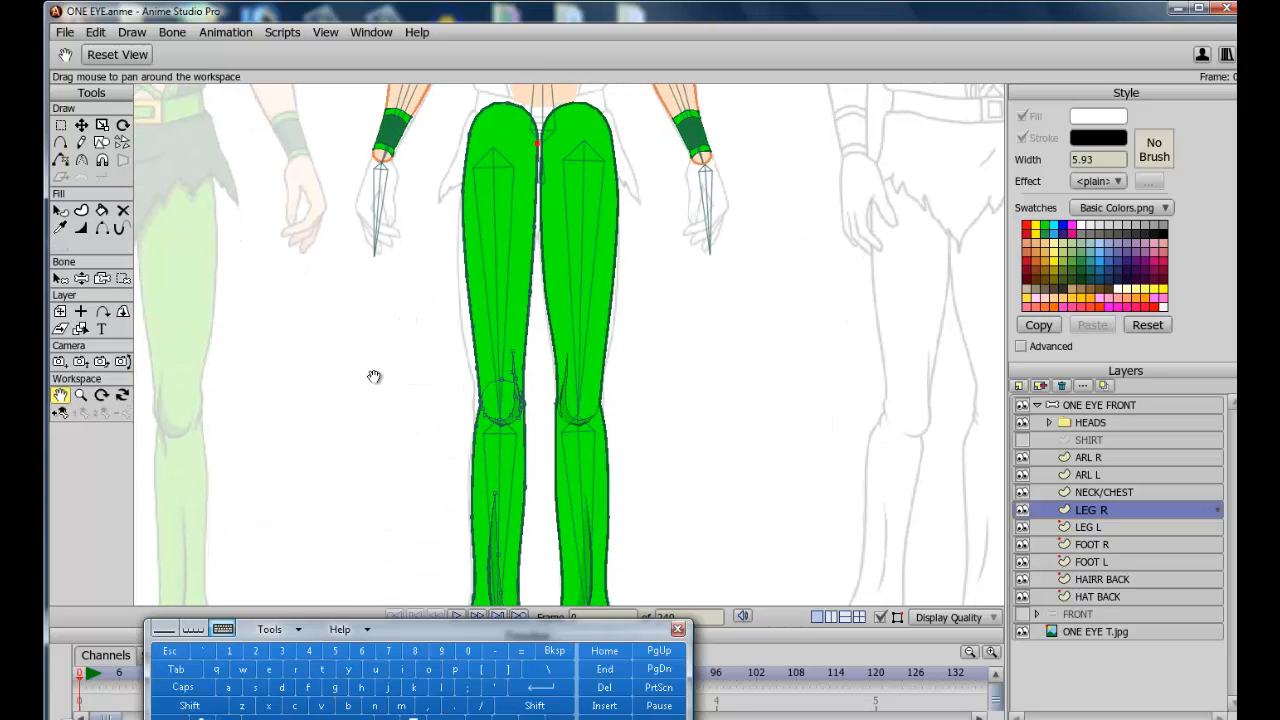
{"action": "scroll", "coordinate": [373, 376], "scroll_direction": "down", "scroll_amount": 2}
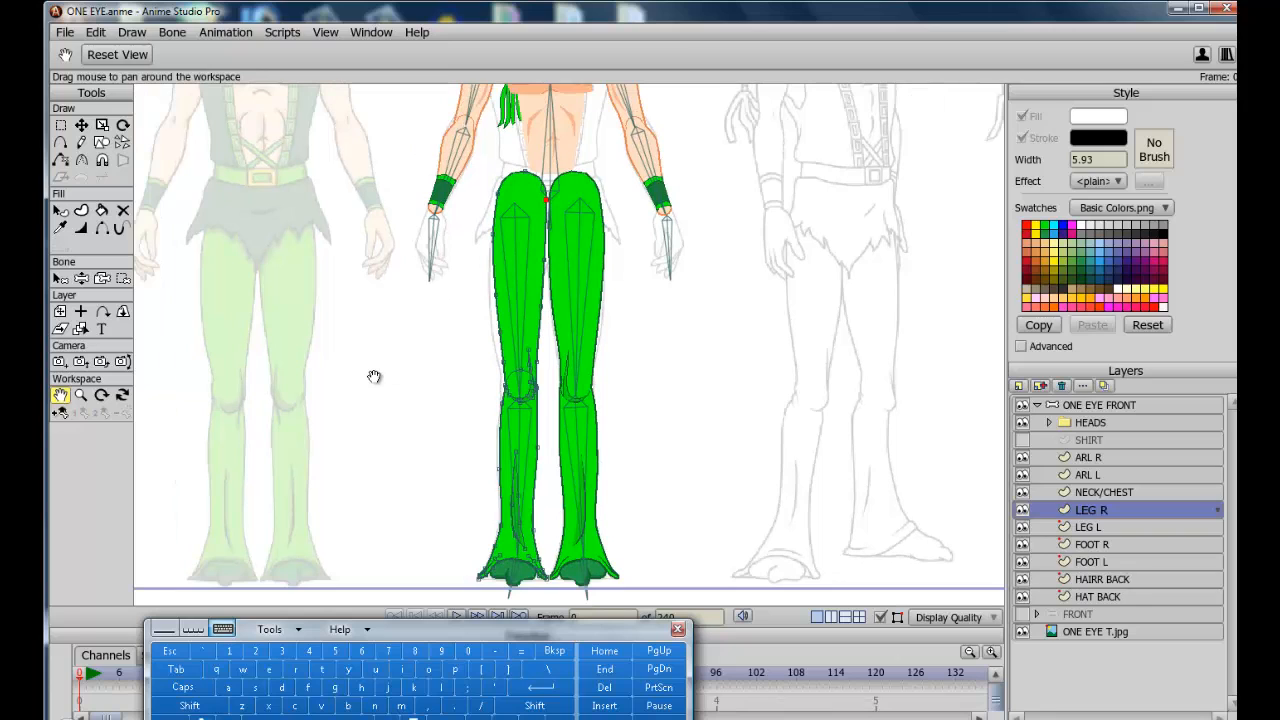
{"action": "left_click", "coordinate": [61, 279]}
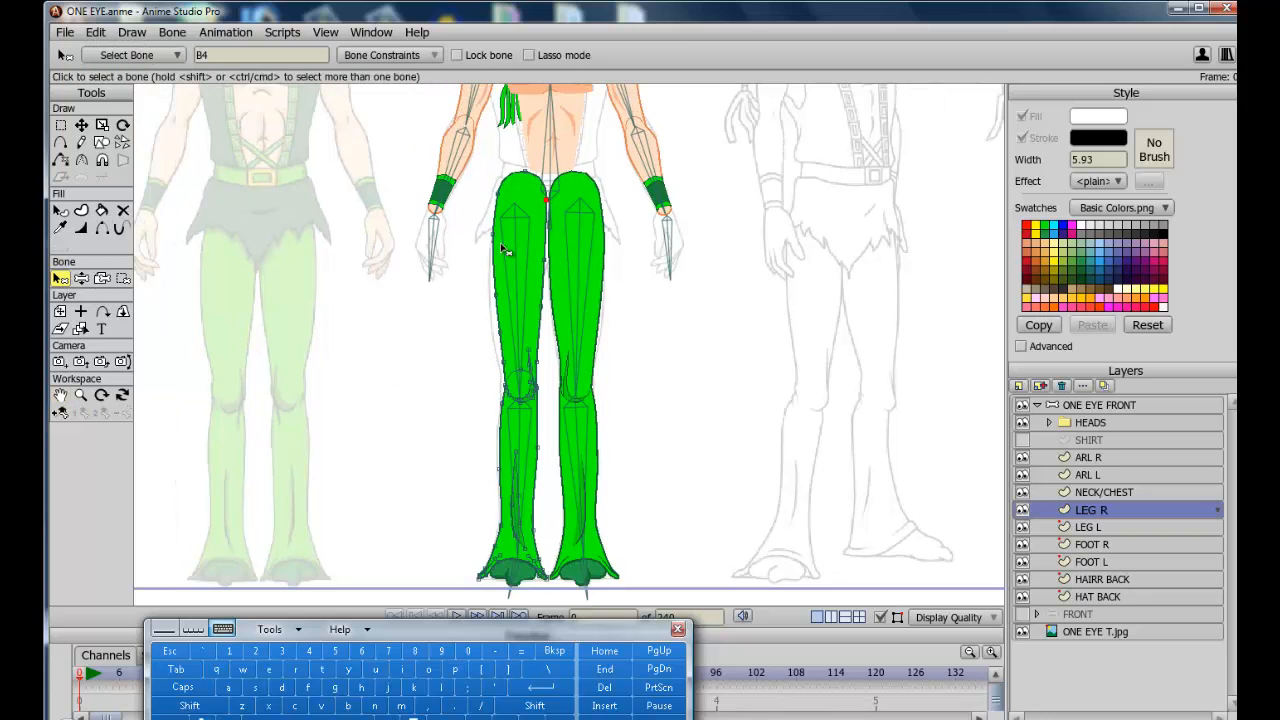
{"action": "left_click", "coordinate": [517, 310]}
{"action": "scroll", "coordinate": [393, 345], "scroll_direction": "up", "scroll_amount": 3}
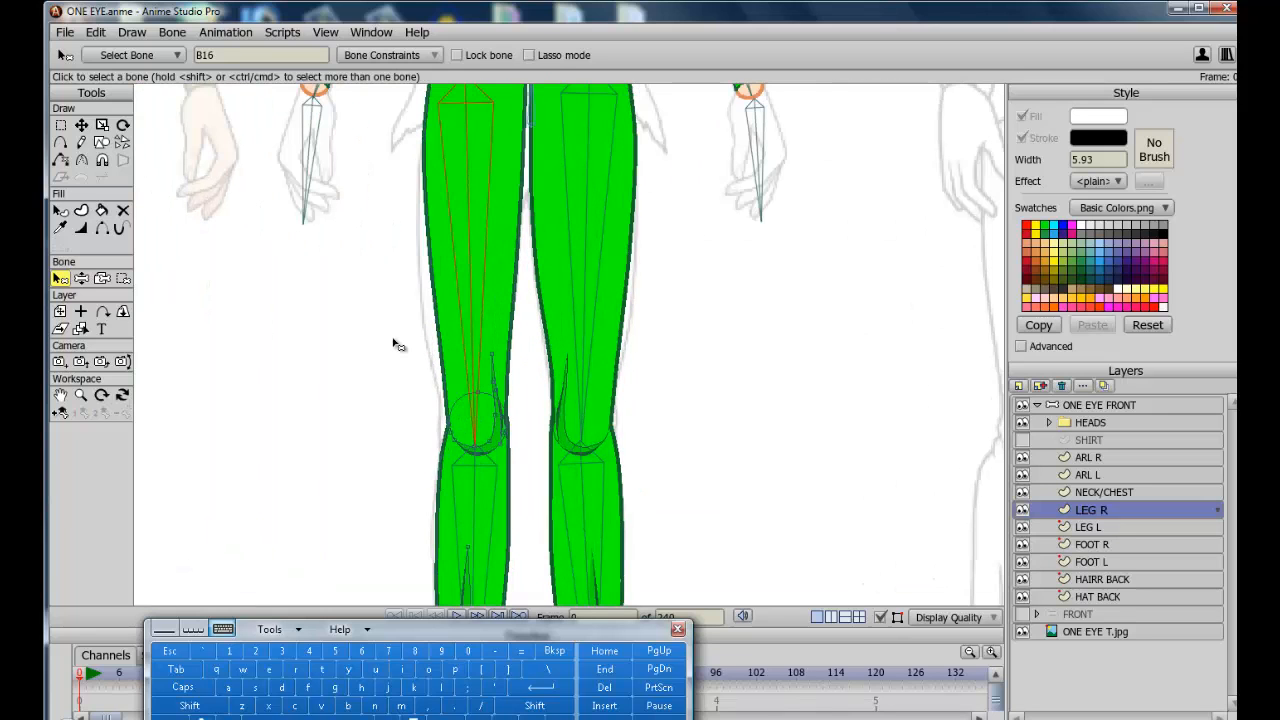
{"action": "scroll", "coordinate": [393, 345], "scroll_direction": "down", "scroll_amount": 4}
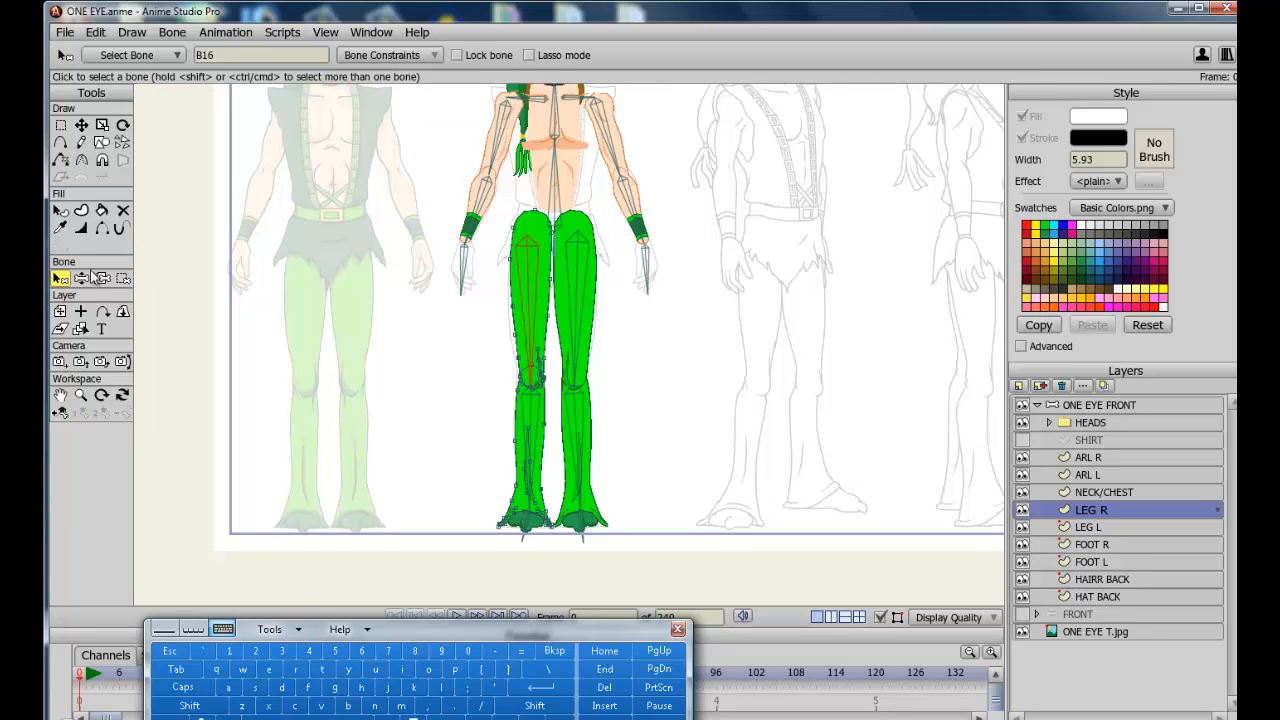
Try moving the right thigh bone outward from the leg on the ONE EYE FRONT bone layer, and undo the move
{"action": "left_click", "coordinate": [82, 278]}
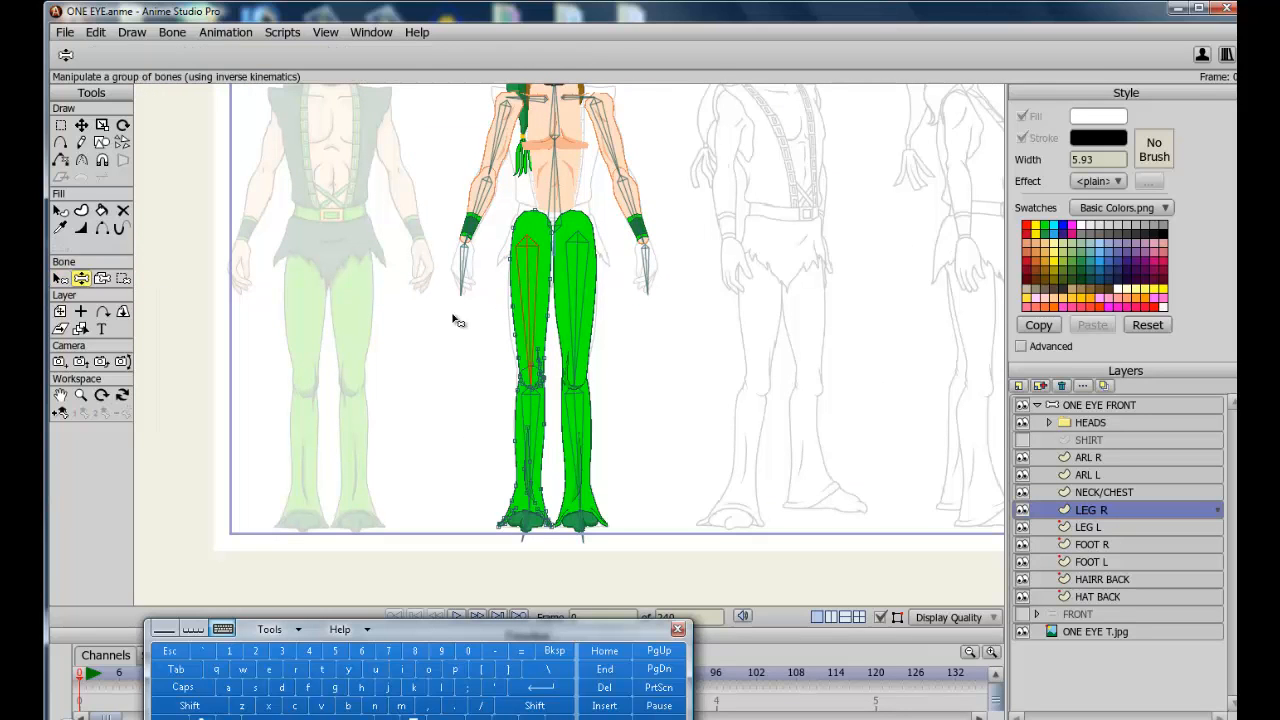
{"action": "left_click", "coordinate": [1105, 405]}
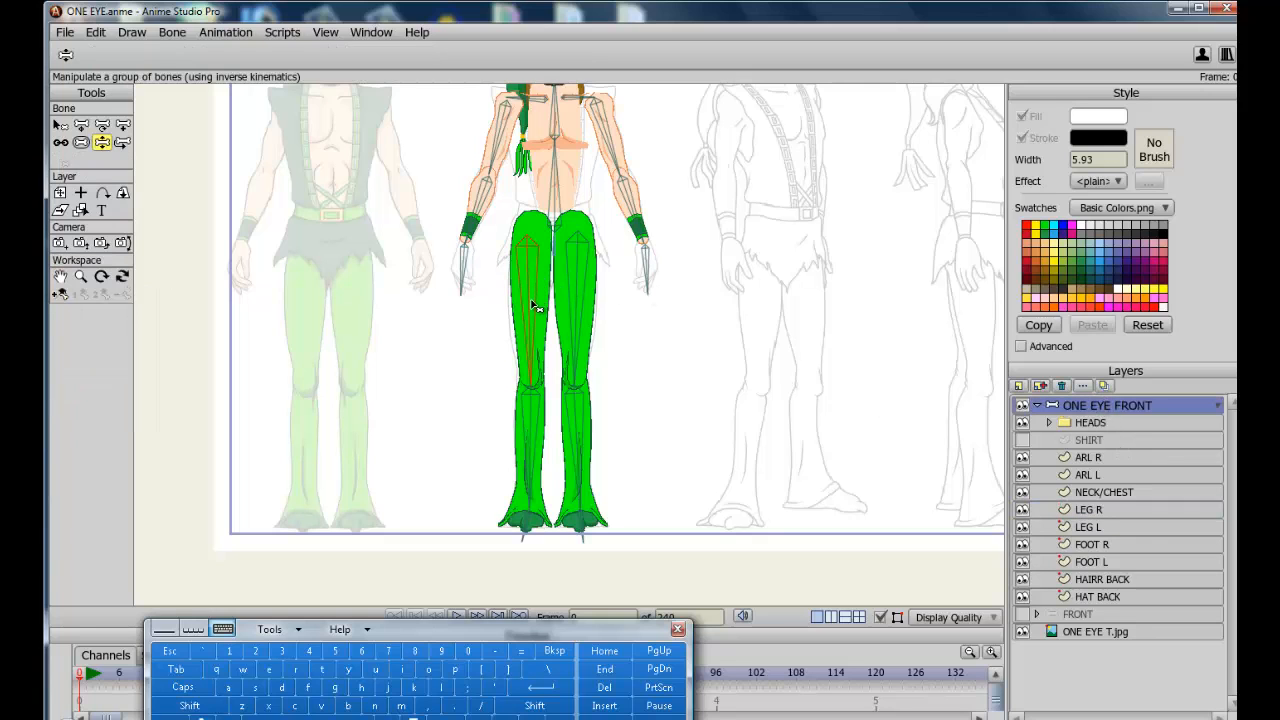
{"action": "left_click", "coordinate": [81, 124]}
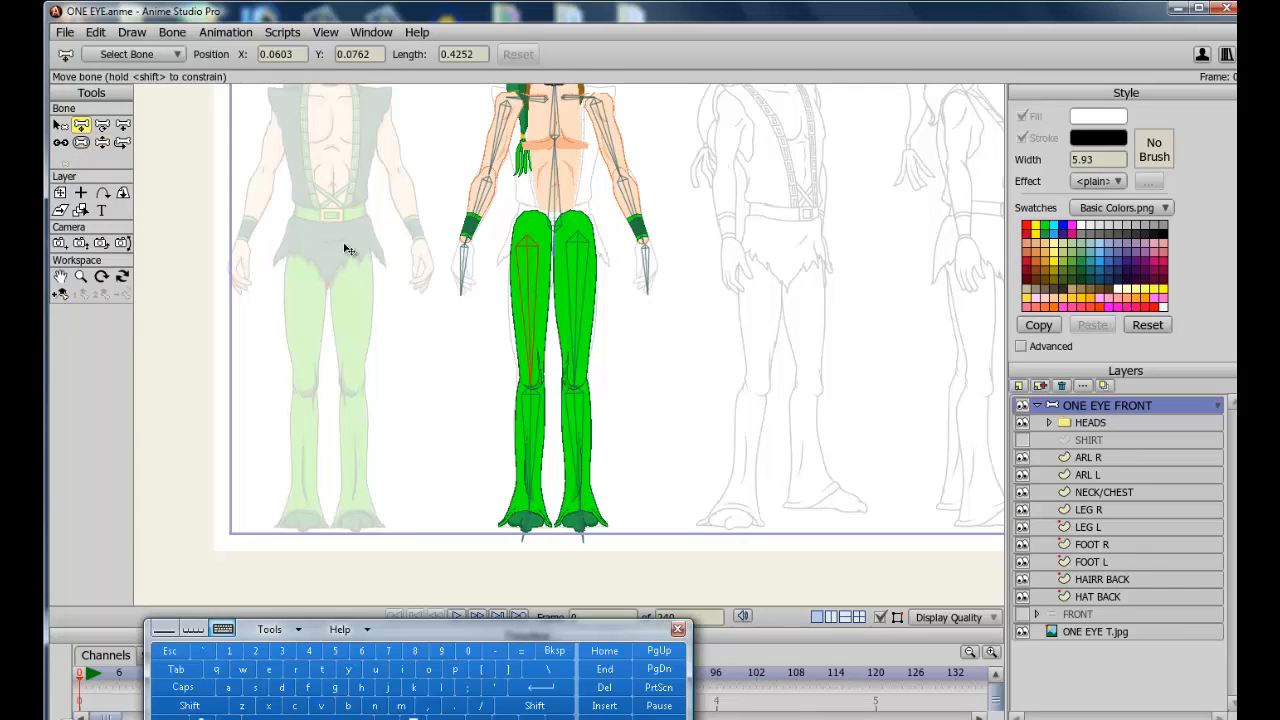
{"action": "left_click_drag", "start_coordinate": [535, 315], "coordinate": [480, 342]}
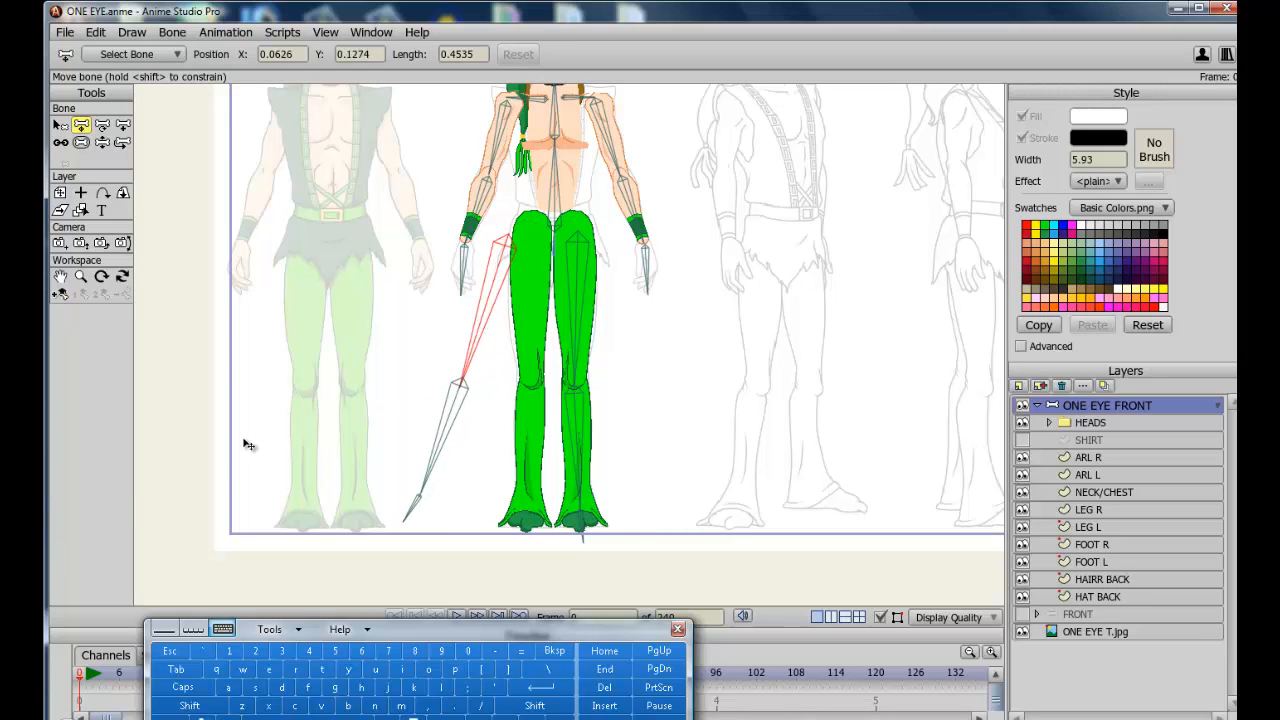
{"action": "key", "text": "ctrl+z"}
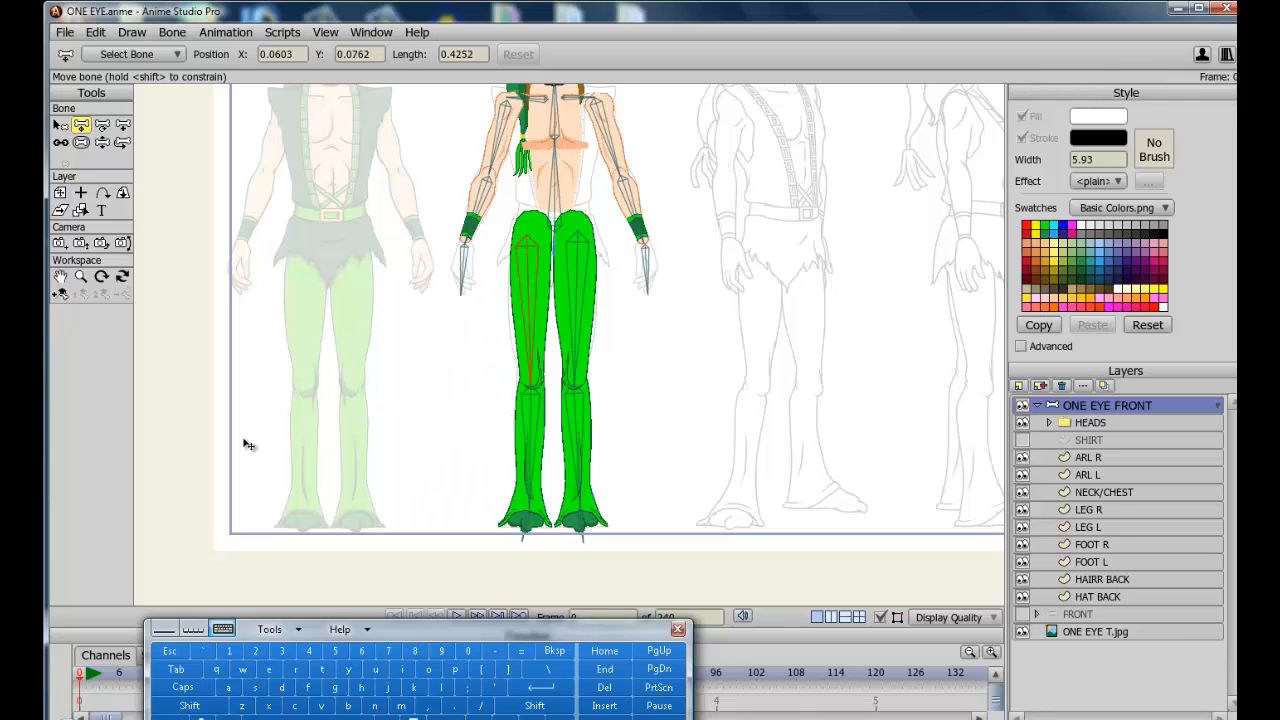
Bind all points of the LEG R layer to the right thigh bone B16
{"action": "left_click", "coordinate": [1092, 510]}
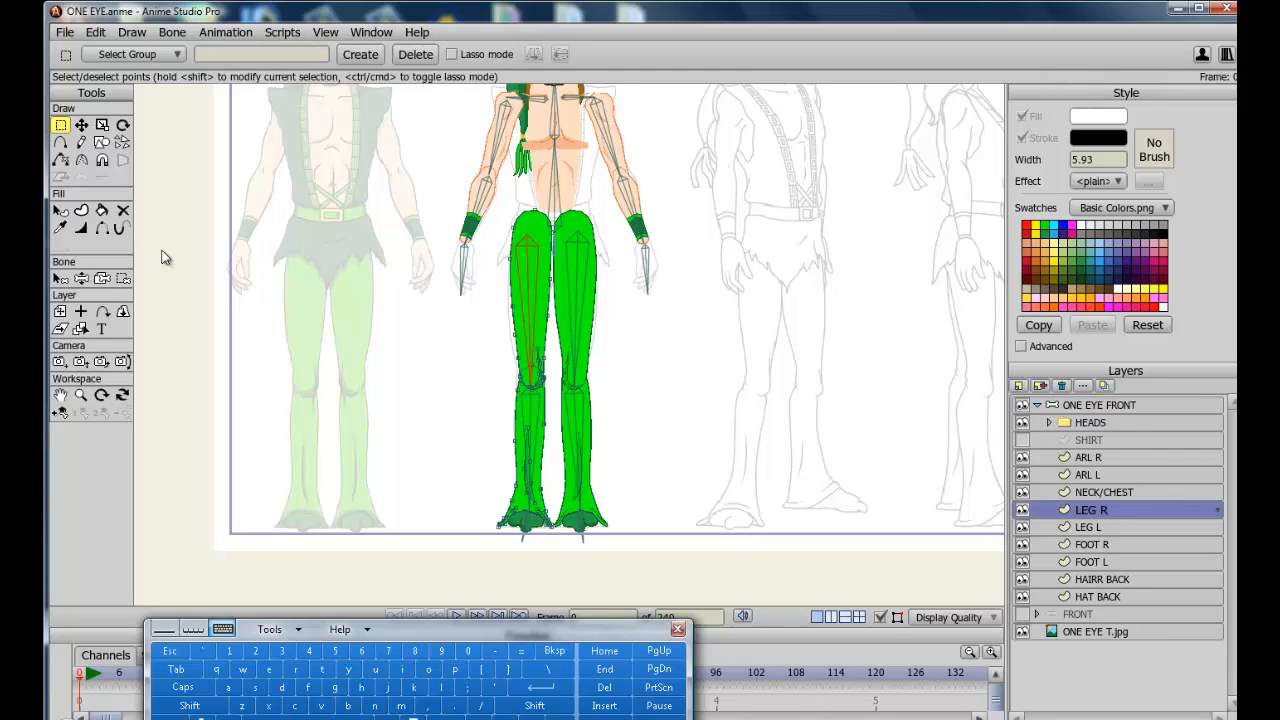
{"action": "left_click", "coordinate": [60, 278]}
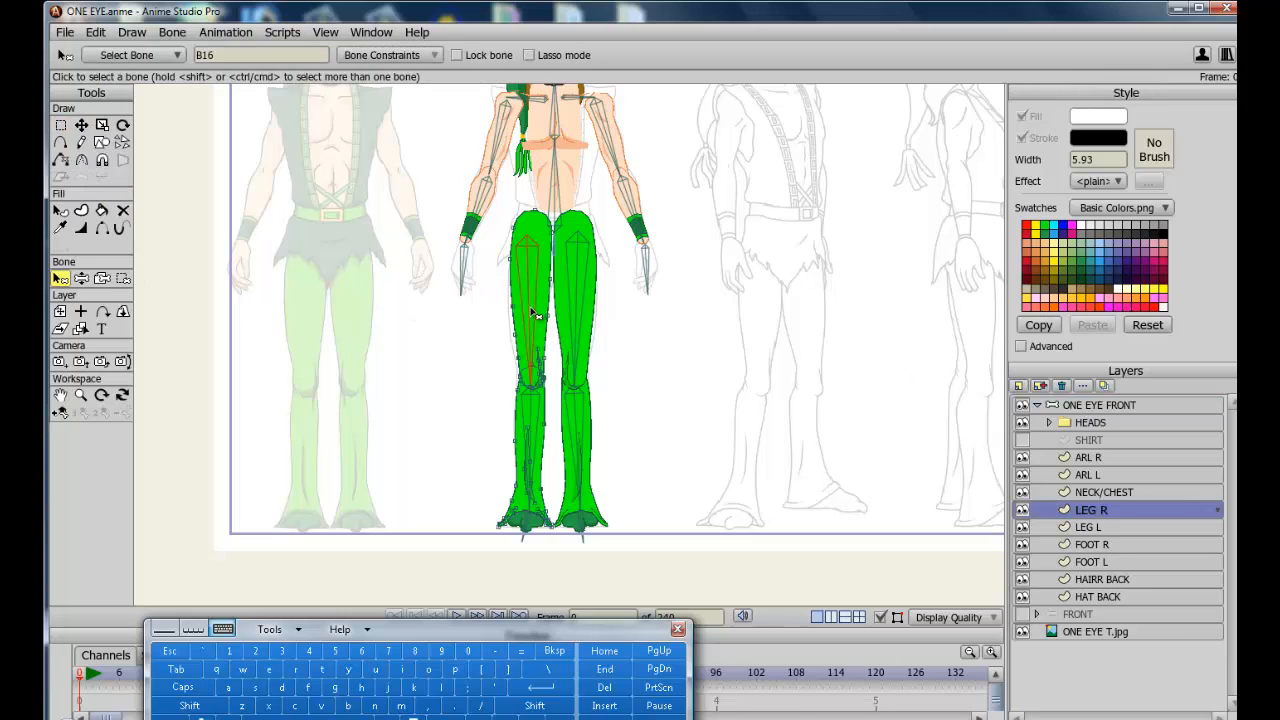
{"action": "left_click", "coordinate": [123, 278]}
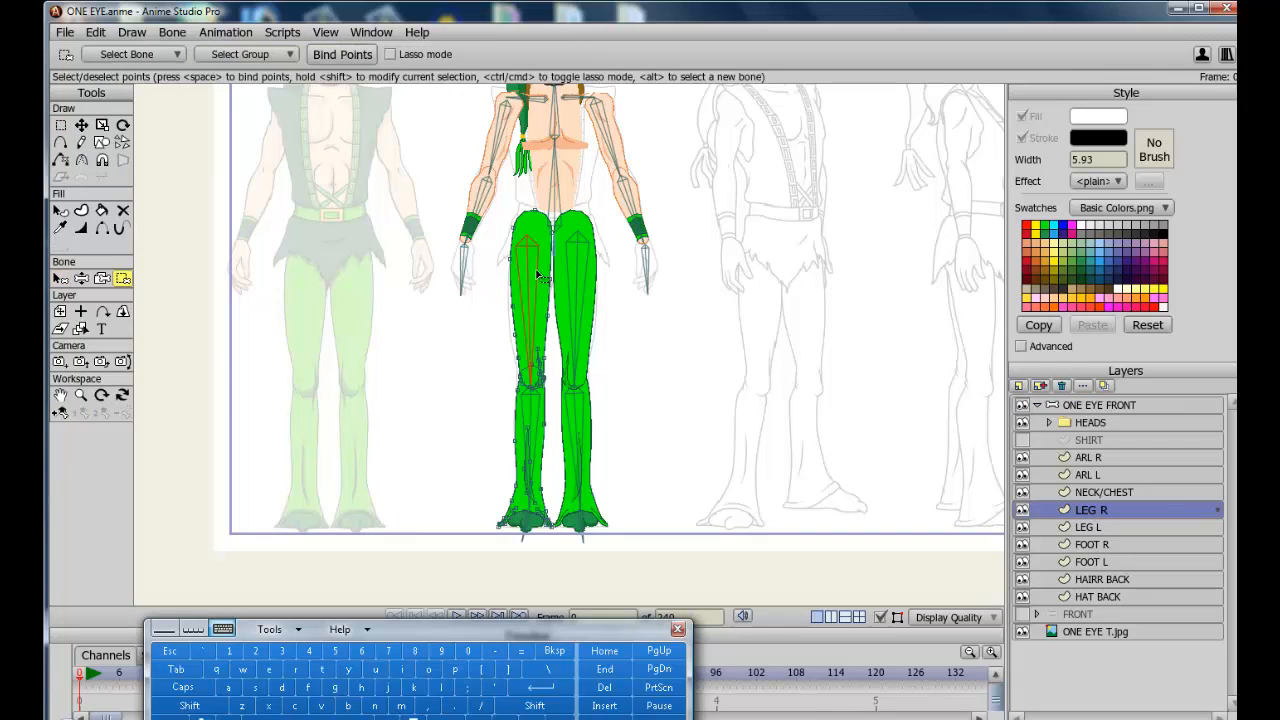
{"action": "left_click_drag", "start_coordinate": [455, 183], "coordinate": [623, 597]}
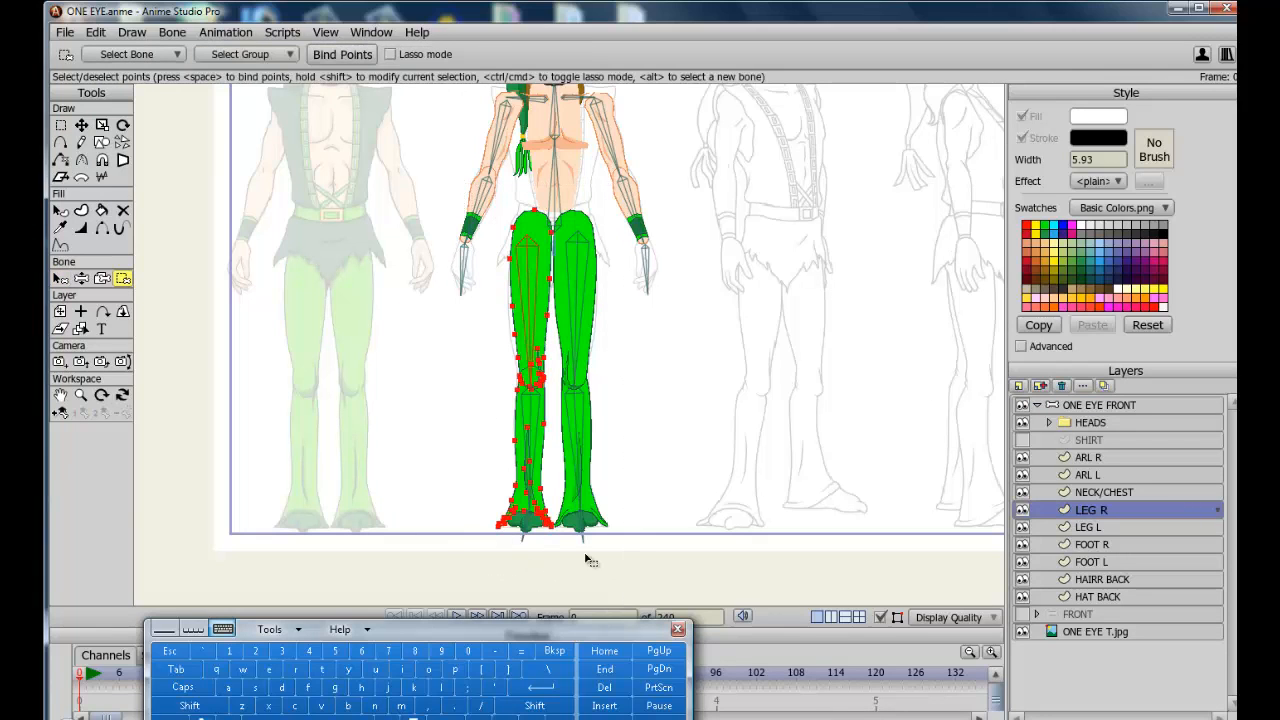
{"action": "left_click", "coordinate": [341, 56]}
Bind the LEG R points from the knee down to the hem, including the shin crease and cuff folds, to shin bone B17
{"action": "left_click", "coordinate": [61, 280]}
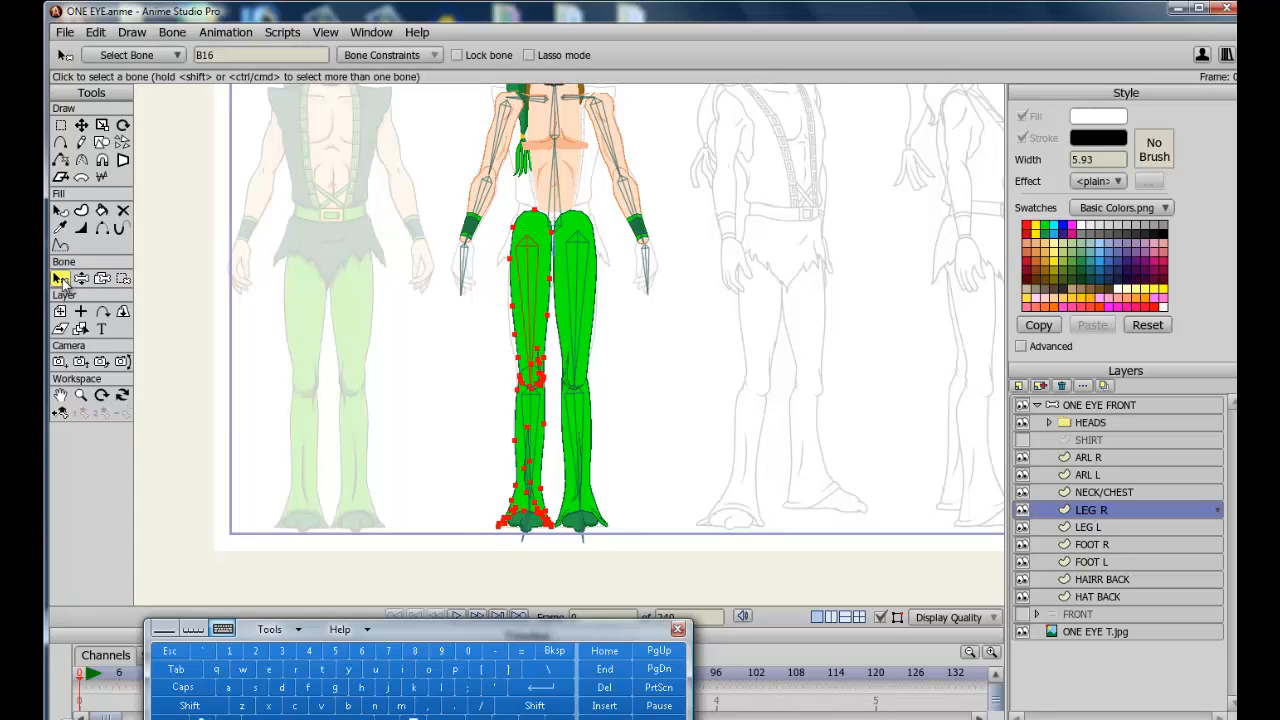
{"action": "left_click", "coordinate": [534, 415]}
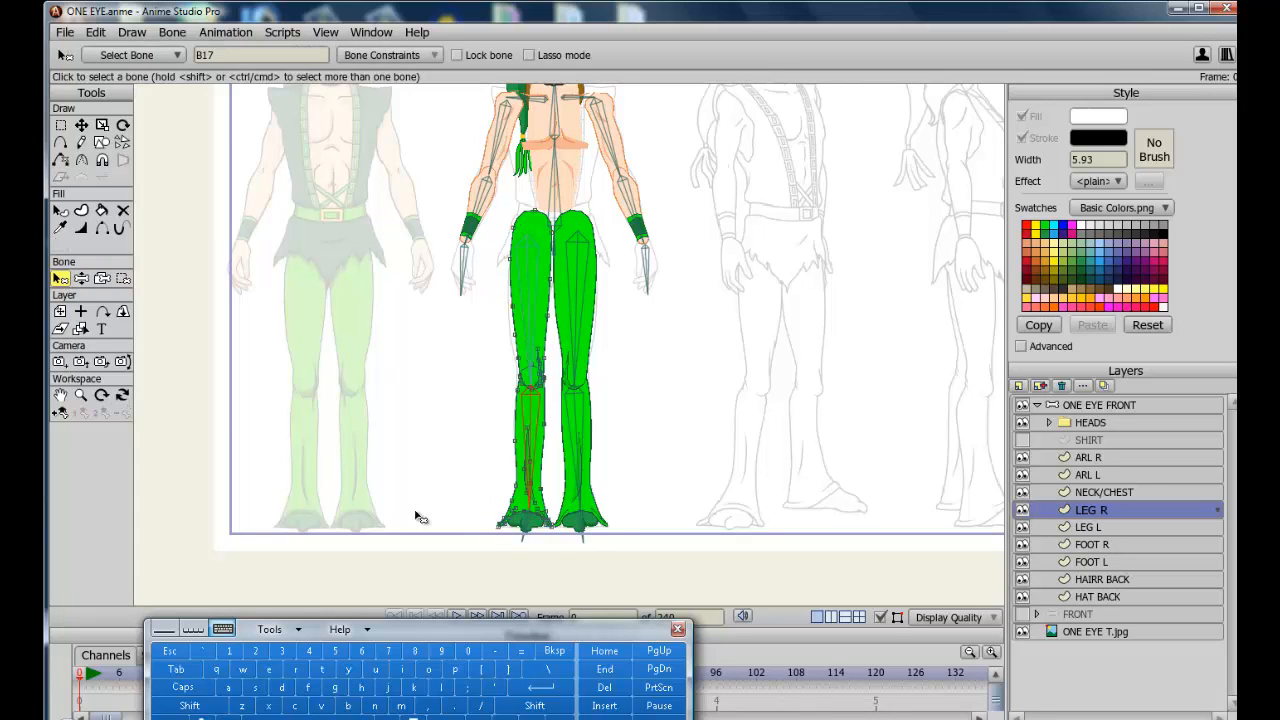
{"action": "left_click", "coordinate": [122, 279]}
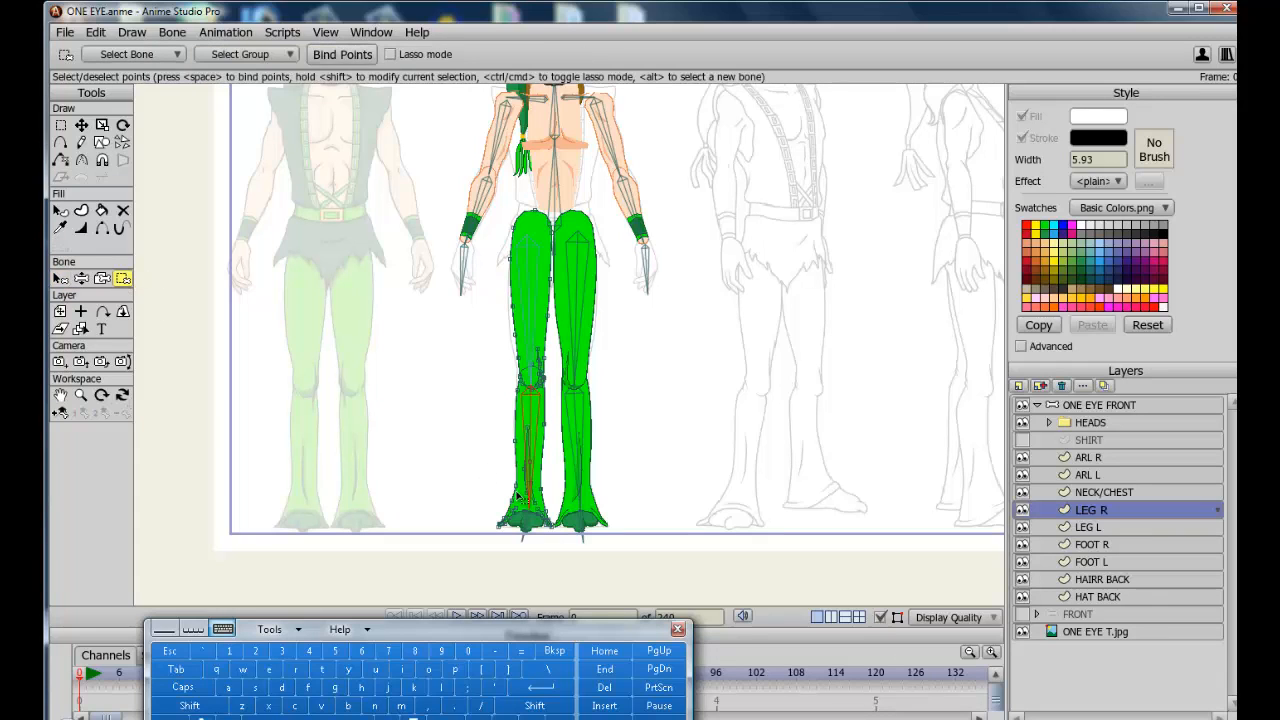
{"action": "left_click", "coordinate": [545, 443]}
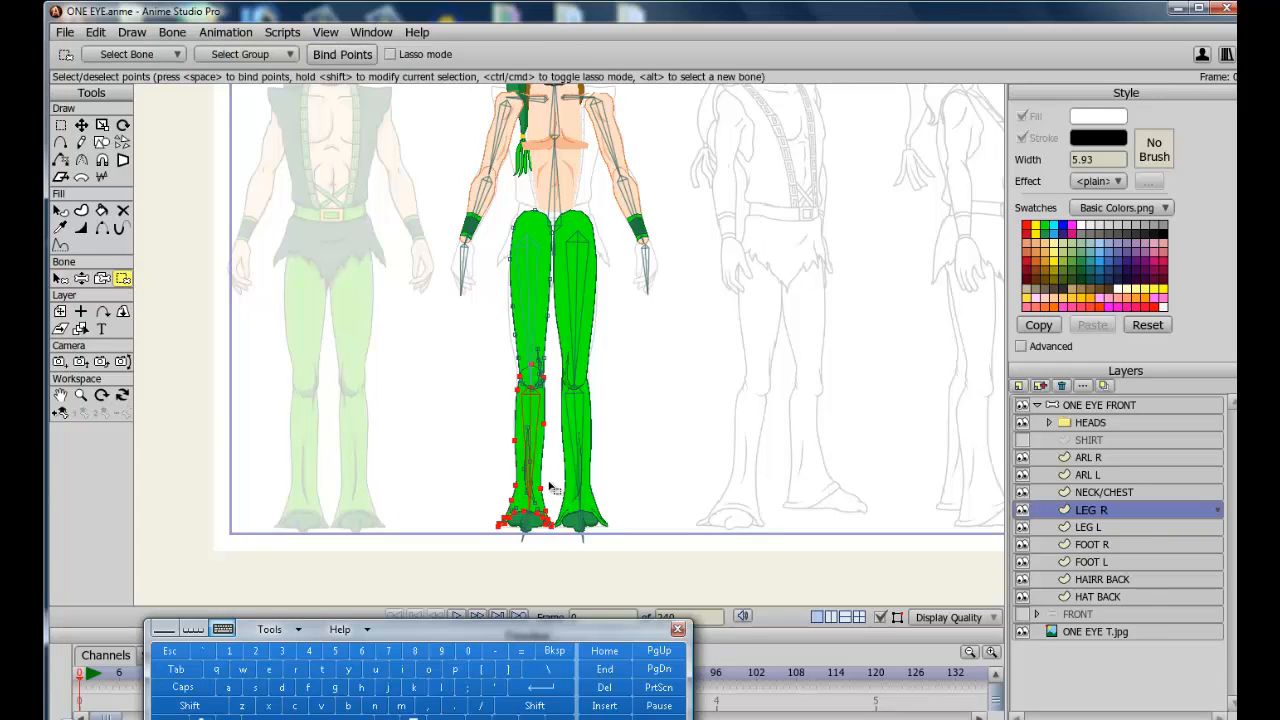
{"action": "left_click", "coordinate": [196, 708]}
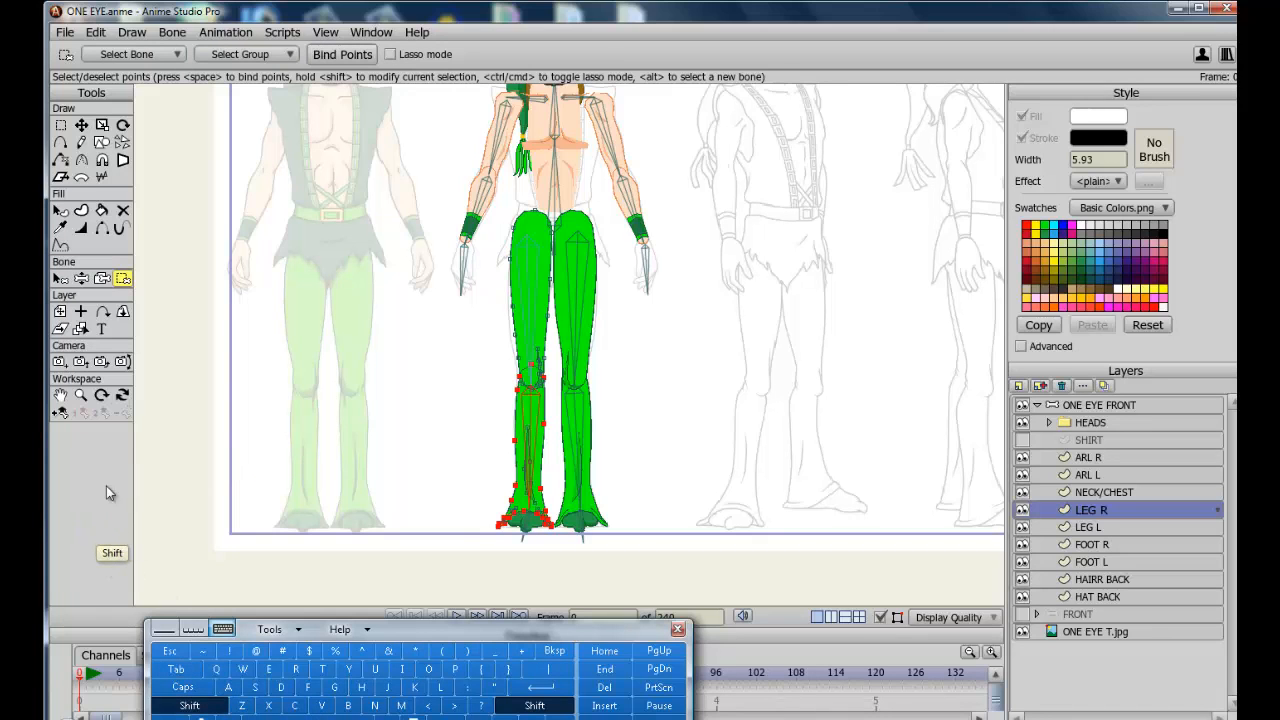
{"action": "left_click", "coordinate": [62, 396]}
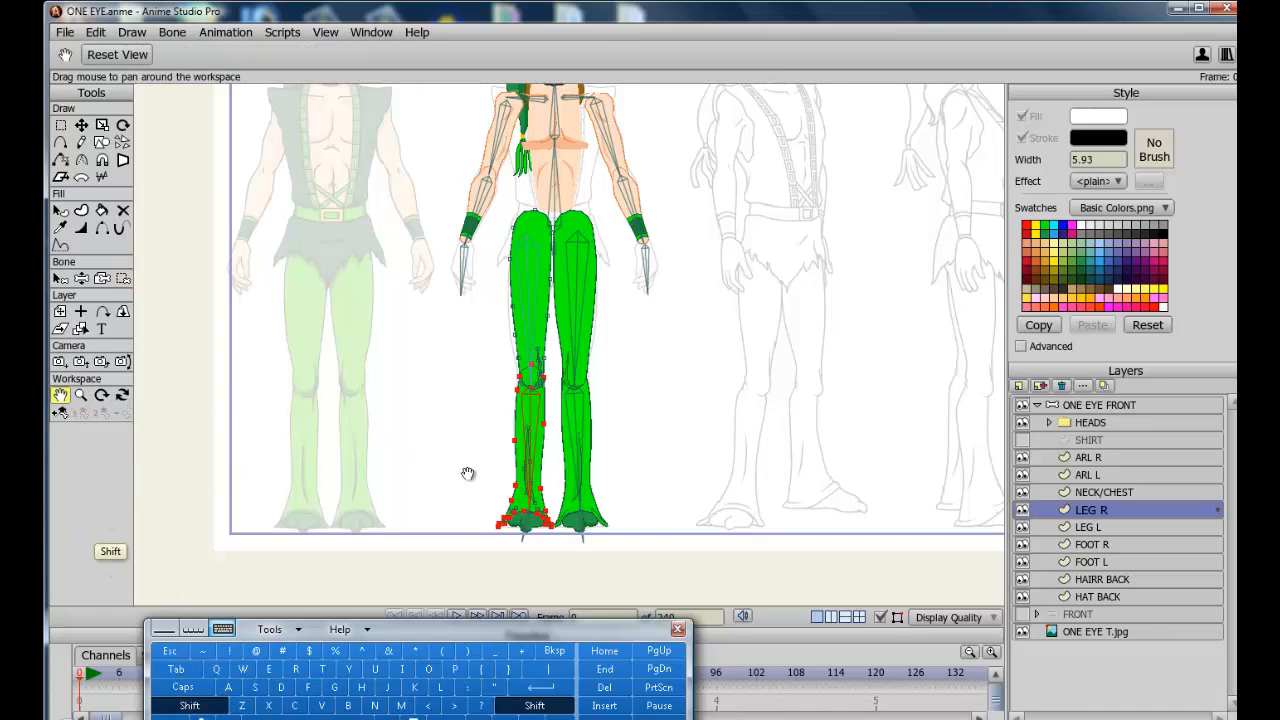
{"action": "left_click_drag", "start_coordinate": [466, 474], "coordinate": [455, 361]}
{"action": "scroll", "coordinate": [455, 361], "scroll_direction": "up", "scroll_amount": 3}
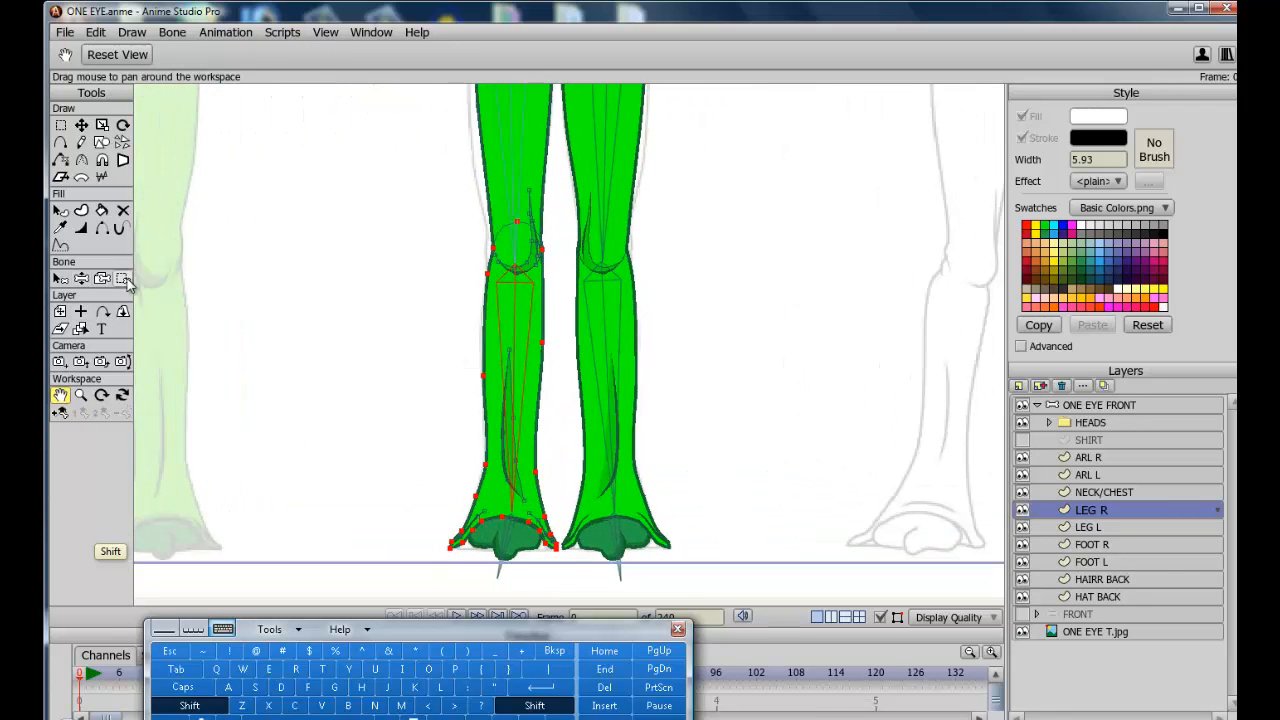
{"action": "left_click", "coordinate": [123, 279]}
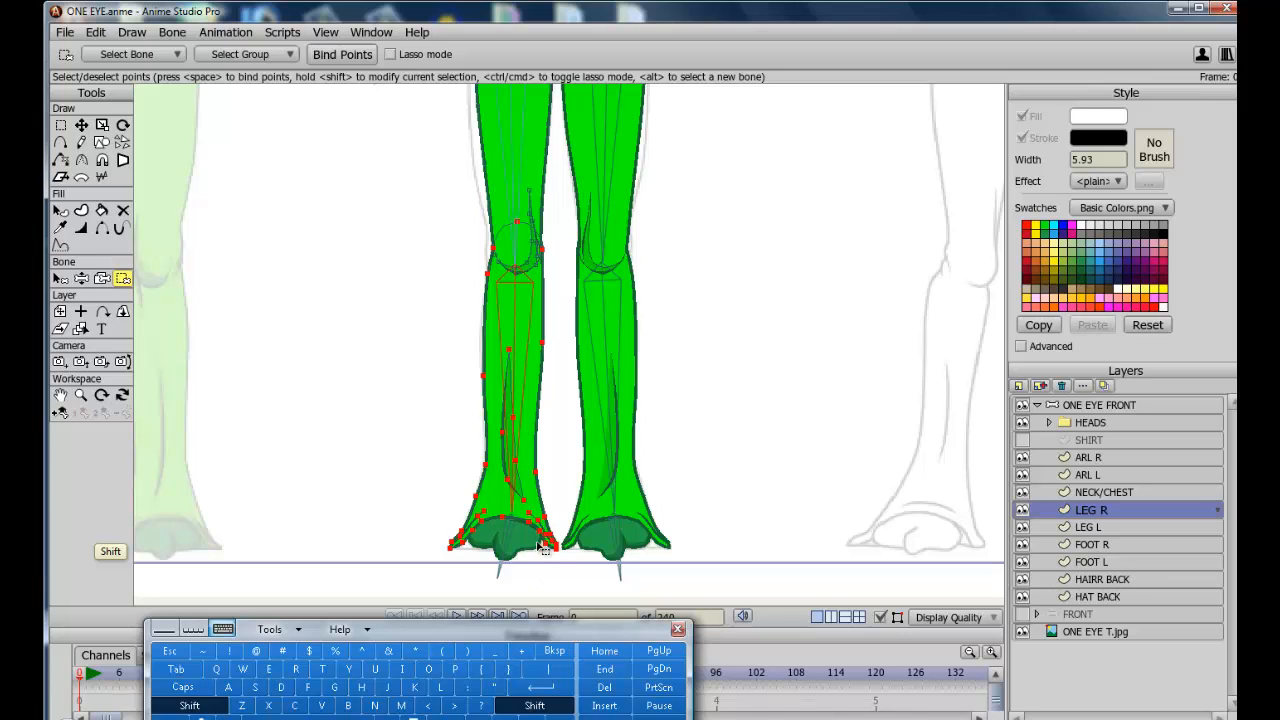
{"action": "left_click", "coordinate": [538, 705]}
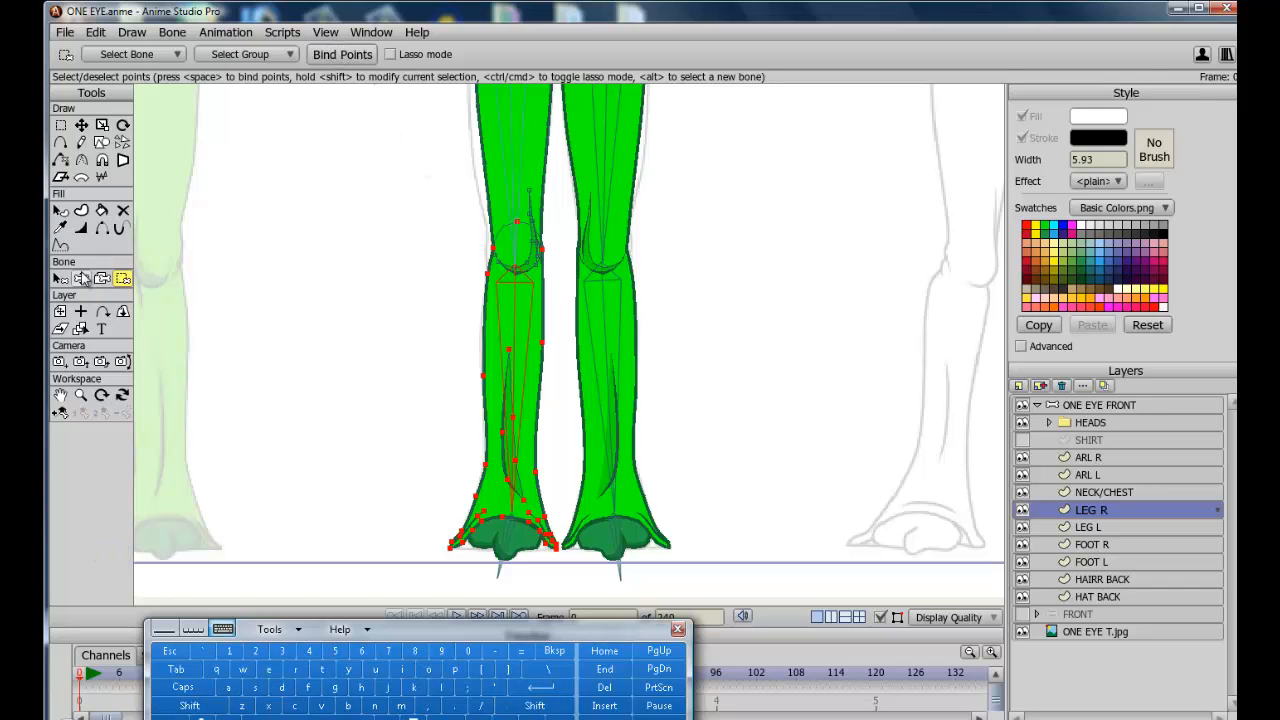
Test the lower-leg binding of the LEG R layer by swinging the right shin bone with Manipulate Bones
{"action": "left_click", "coordinate": [82, 279]}
{"action": "left_click_drag", "start_coordinate": [517, 394], "coordinate": [461, 396]}
{"action": "left_click", "coordinate": [62, 396]}
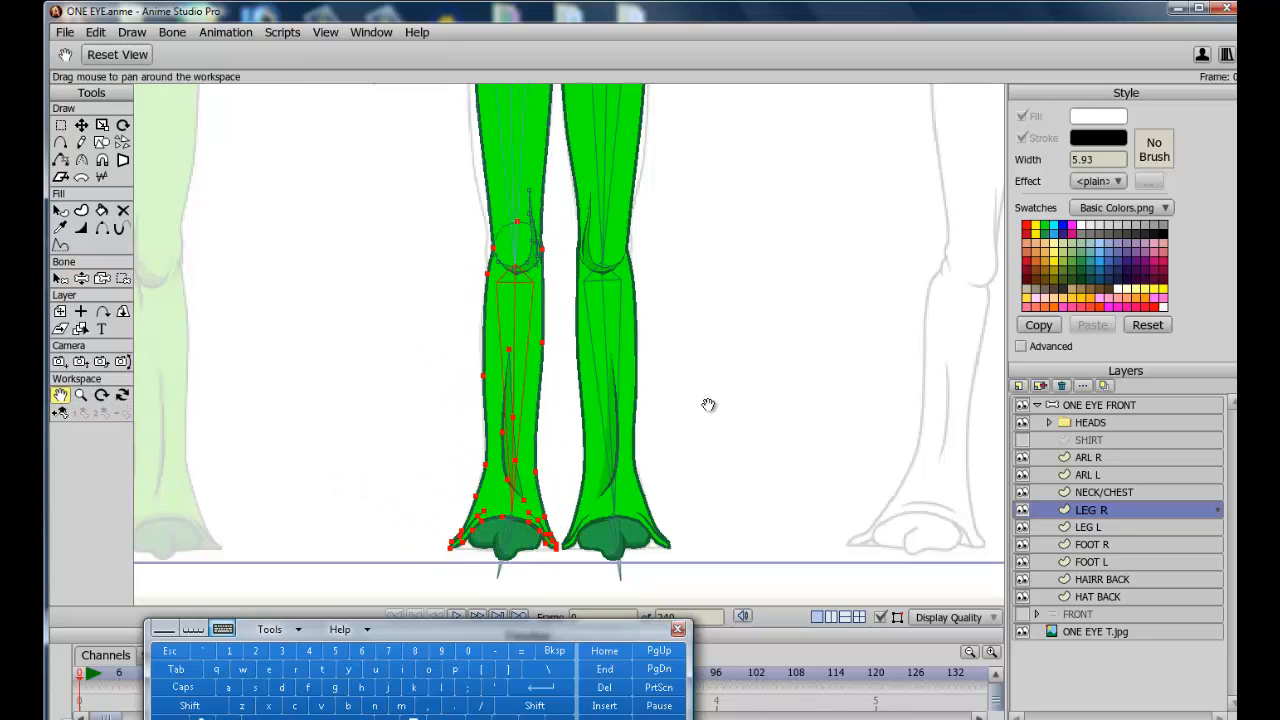
Bind all points of the LEG L layer to the left thigh bone B13
{"action": "left_click", "coordinate": [1088, 530]}
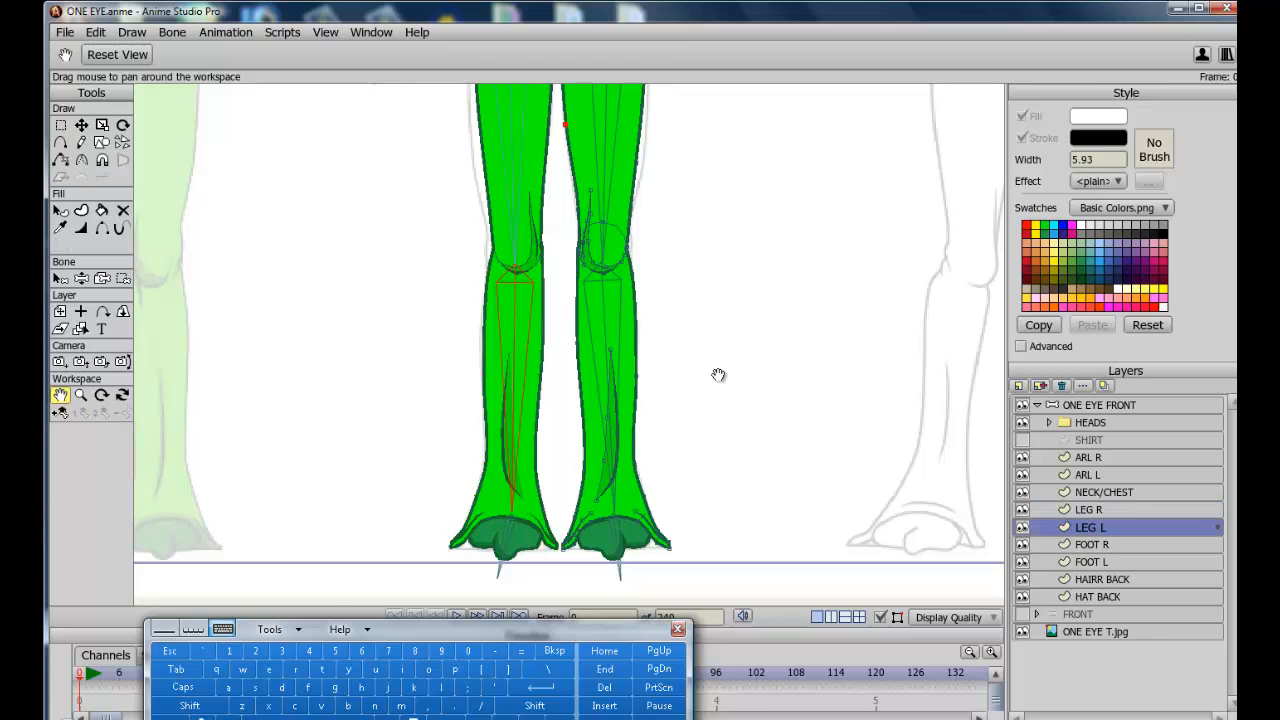
{"action": "scroll", "coordinate": [718, 375], "scroll_direction": "down", "scroll_amount": 5}
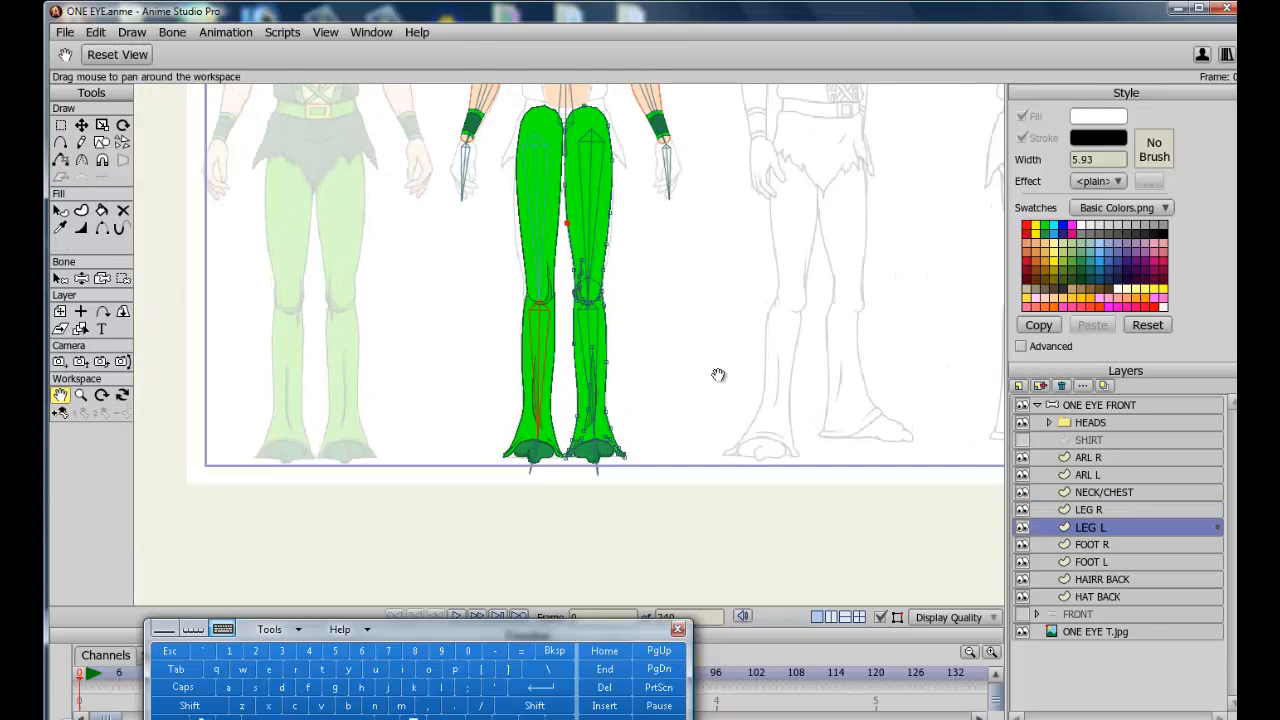
{"action": "left_click", "coordinate": [61, 279]}
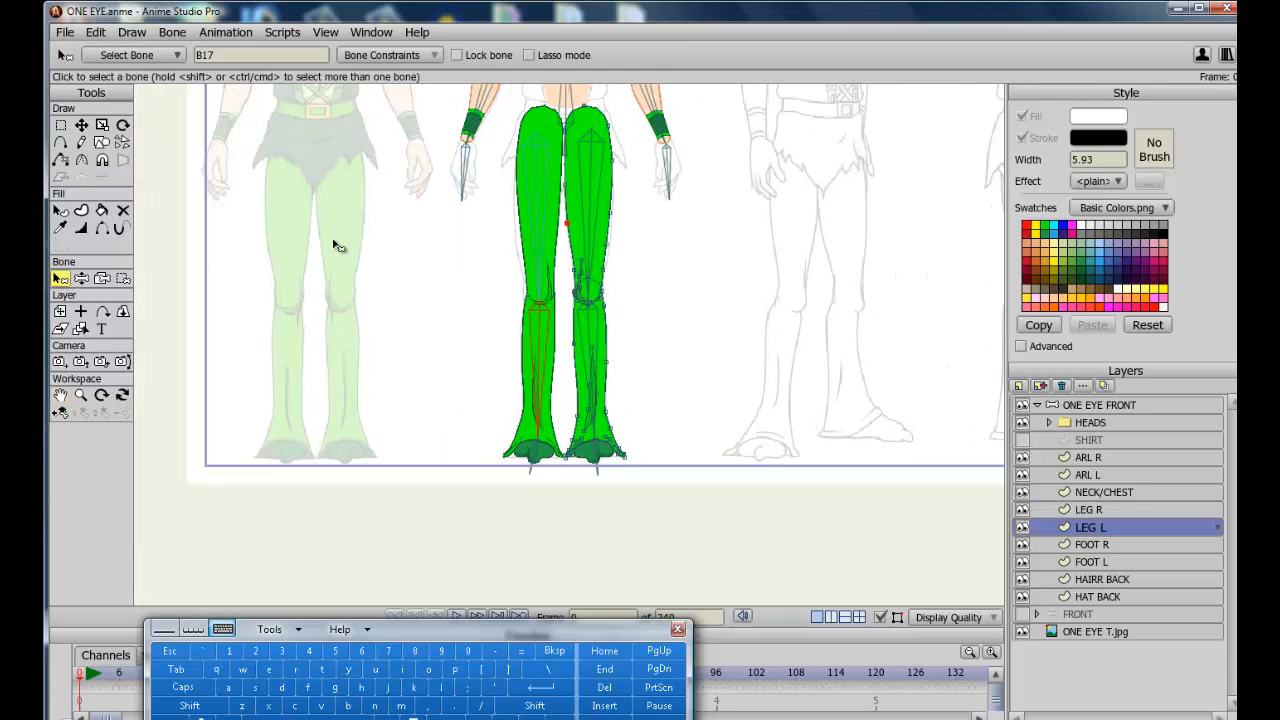
{"action": "left_click", "coordinate": [593, 206]}
{"action": "left_click", "coordinate": [595, 210]}
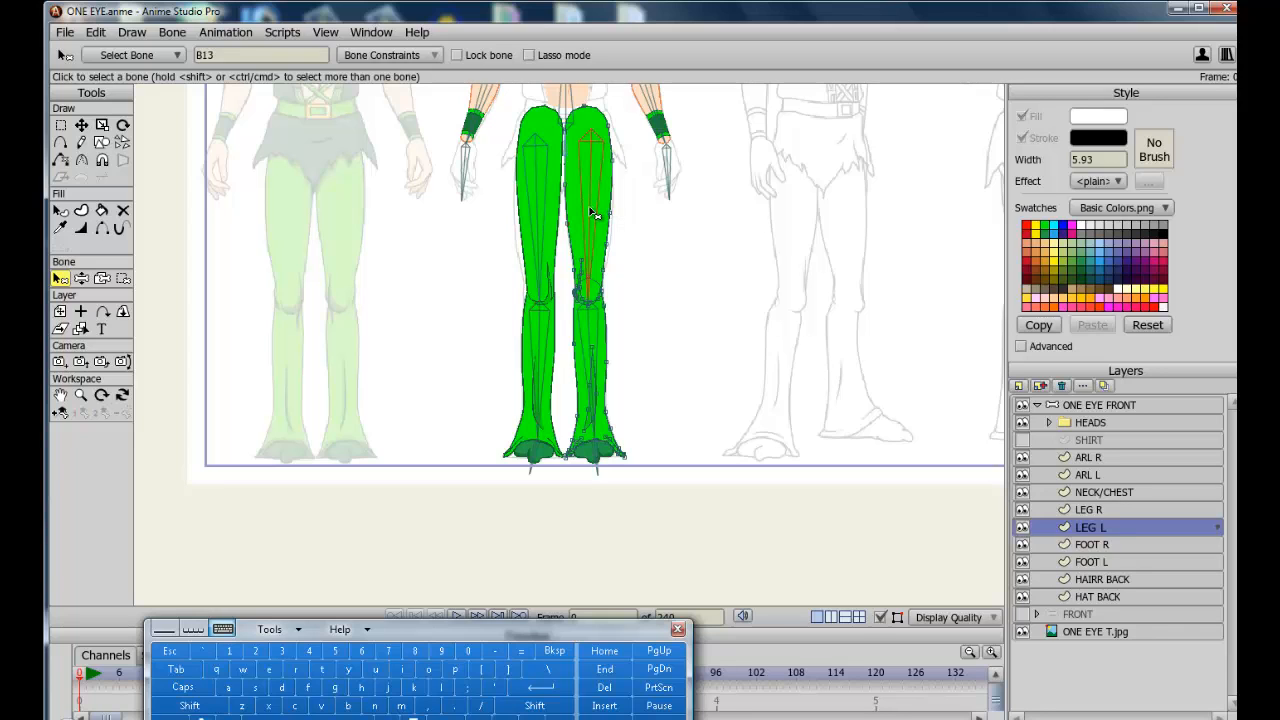
{"action": "key", "text": "i"}
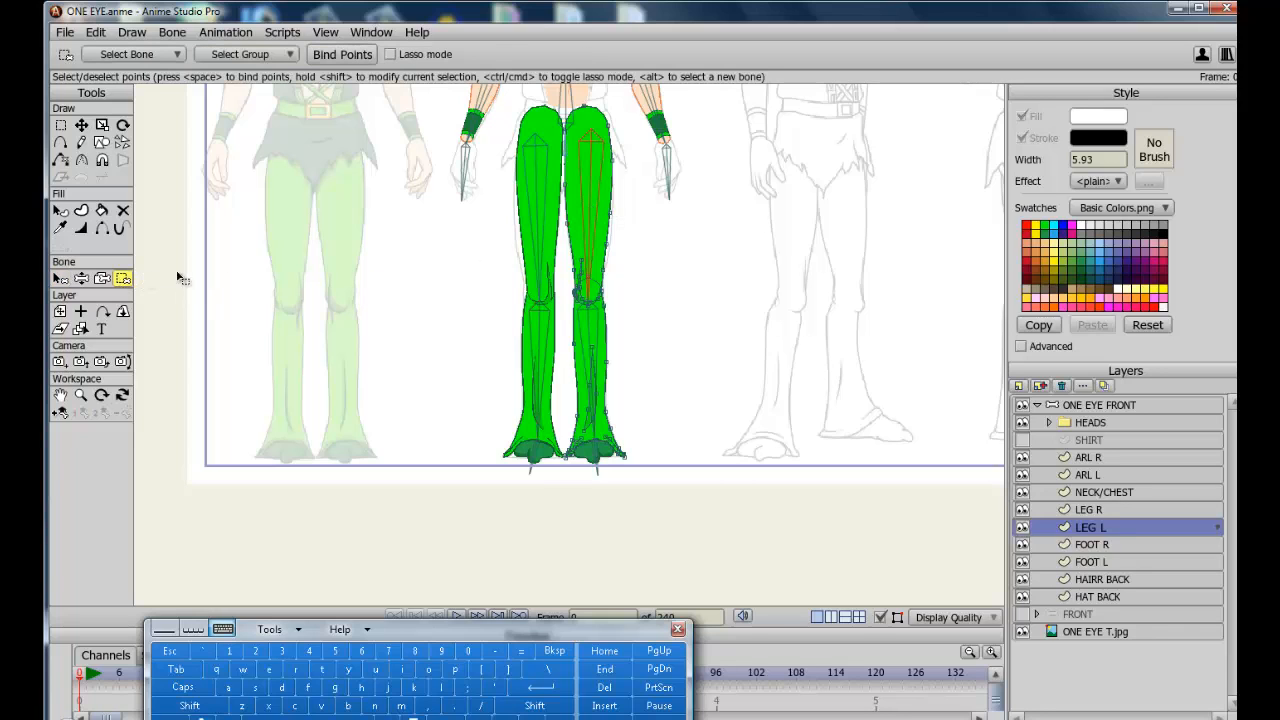
{"action": "left_click_drag", "start_coordinate": [750, 506], "coordinate": [481, 92]}
{"action": "left_click", "coordinate": [342, 54]}
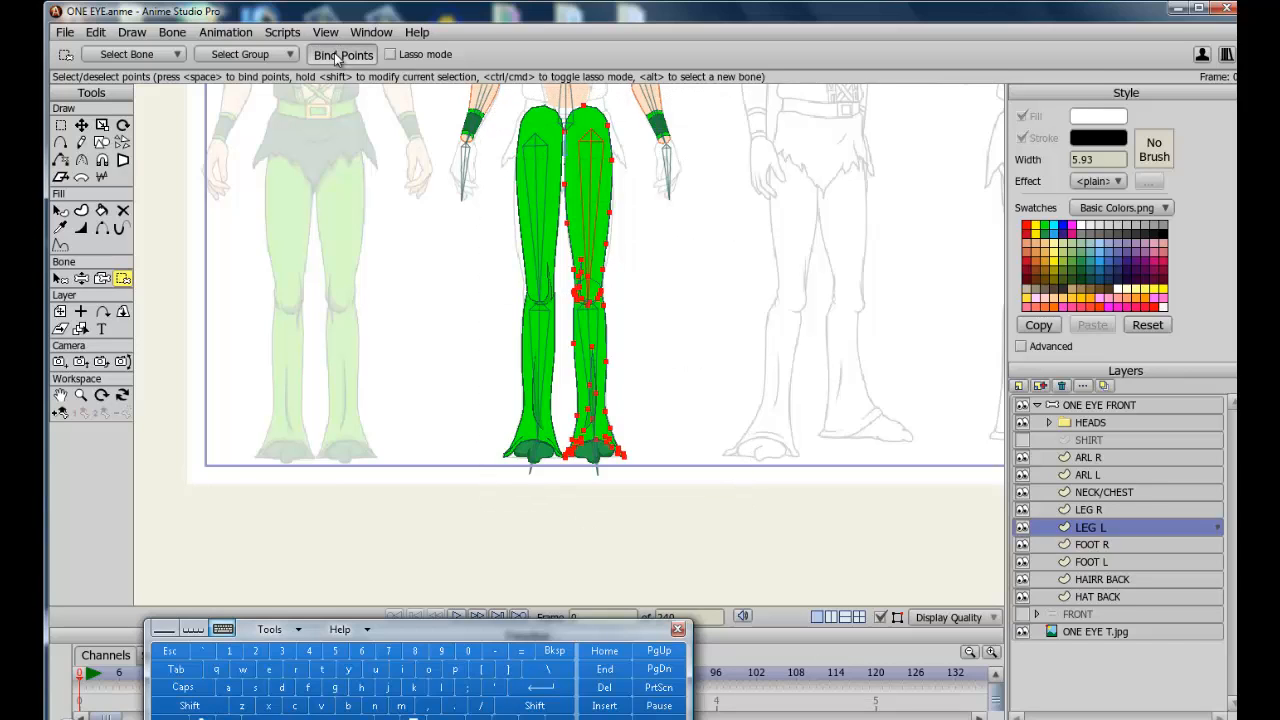
Bind the LEG L points from the knee down to the hem, including the shin crease and cuff folds, to shin bone B14
{"action": "left_click", "coordinate": [60, 278]}
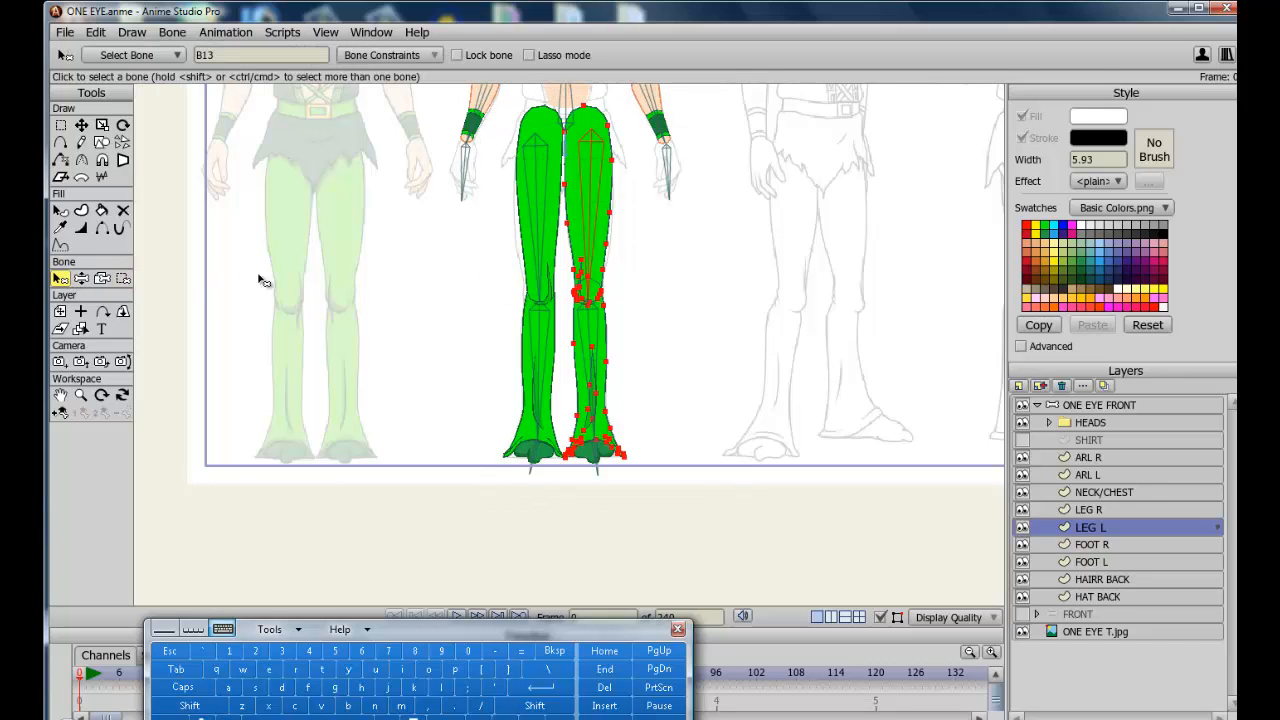
{"action": "left_click", "coordinate": [600, 337]}
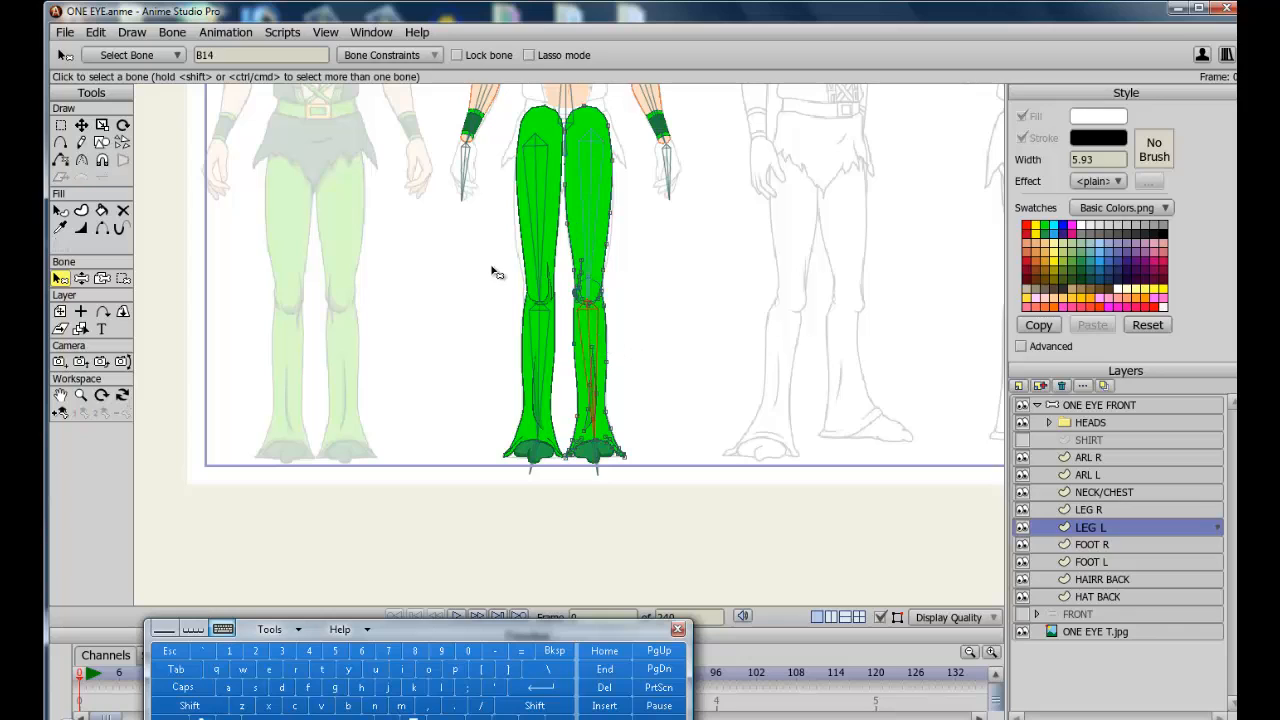
{"action": "left_click", "coordinate": [123, 279]}
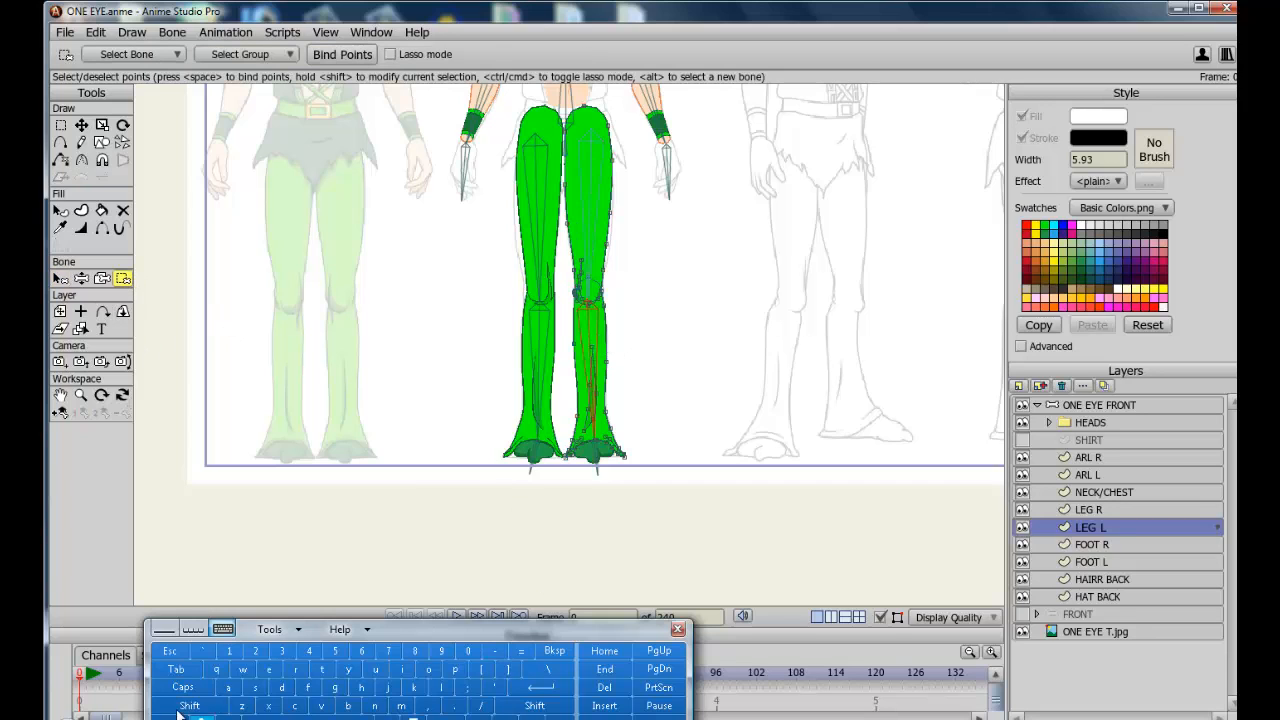
{"action": "left_click", "coordinate": [189, 705]}
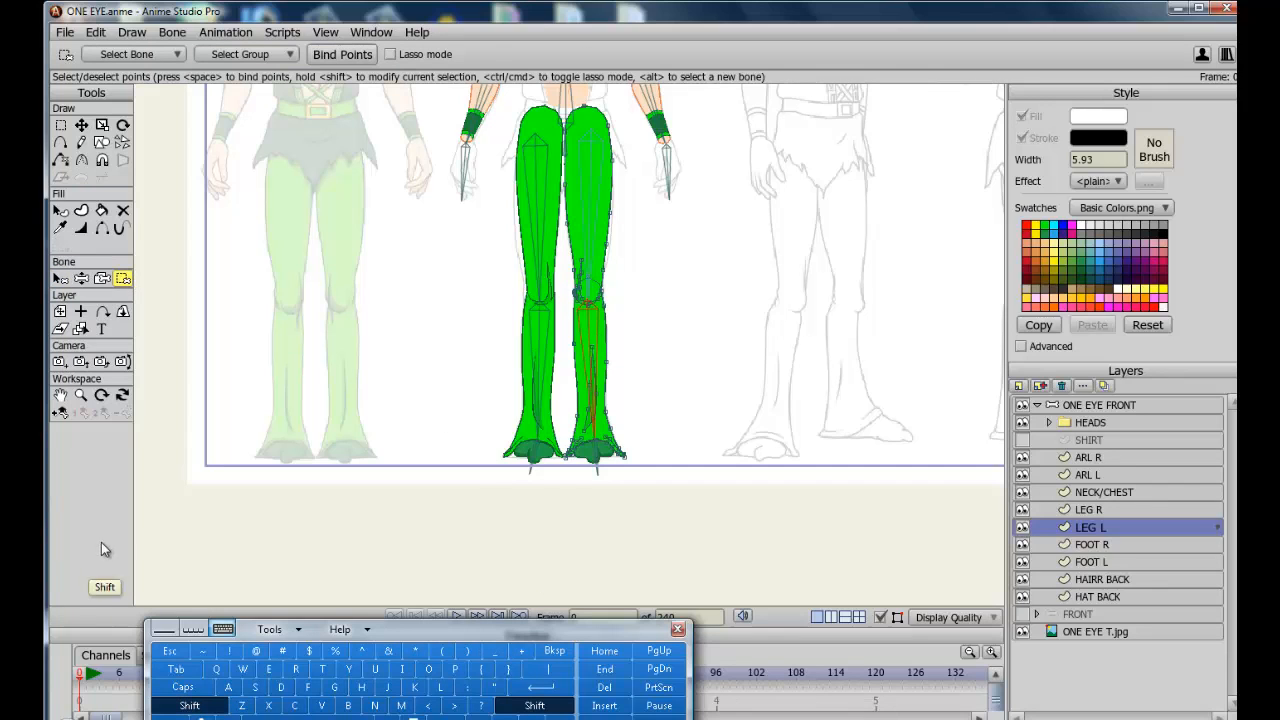
{"action": "left_click", "coordinate": [608, 337], "text": "shift"}
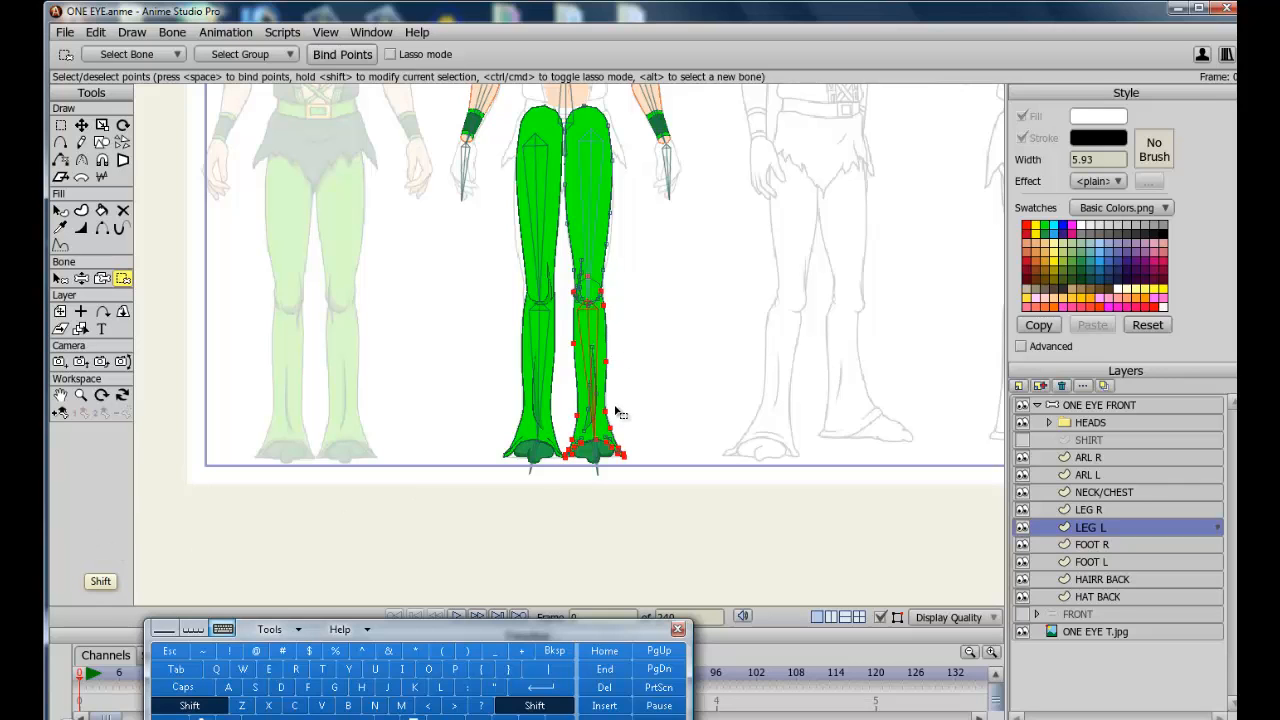
{"action": "scroll", "coordinate": [618, 413], "scroll_direction": "up", "scroll_amount": 3}
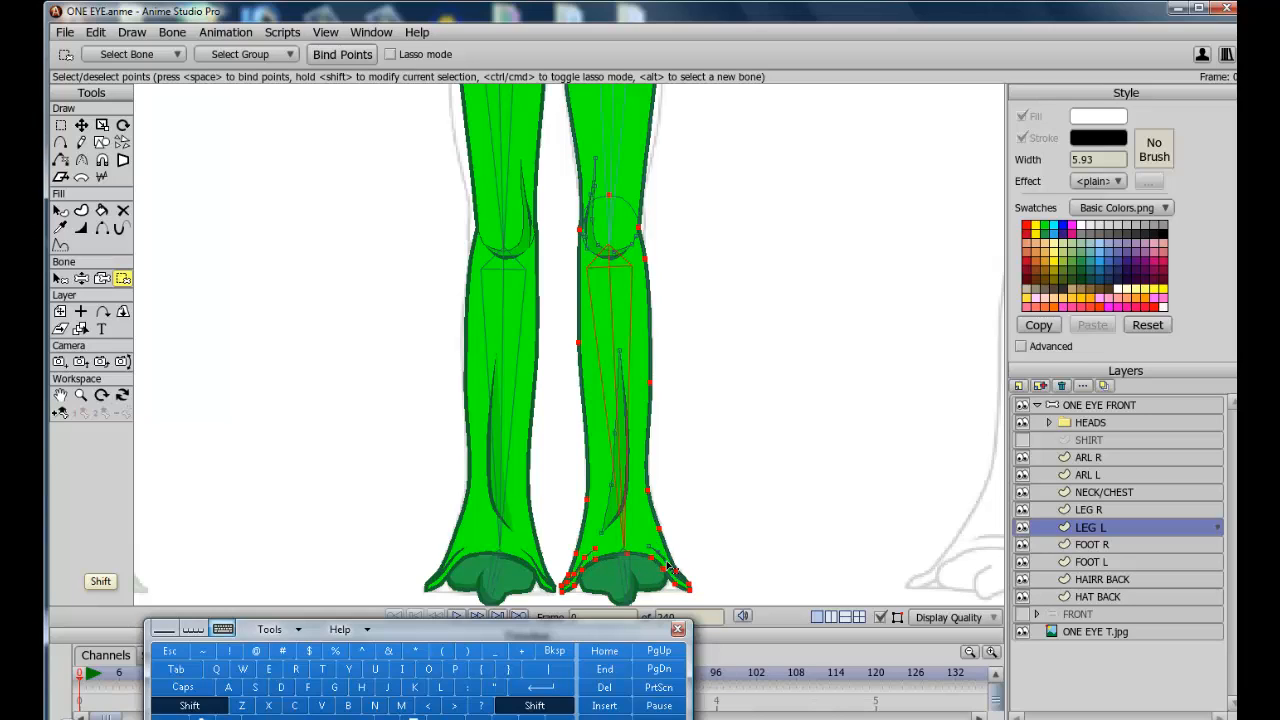
{"action": "left_click", "coordinate": [627, 414], "text": "shift"}
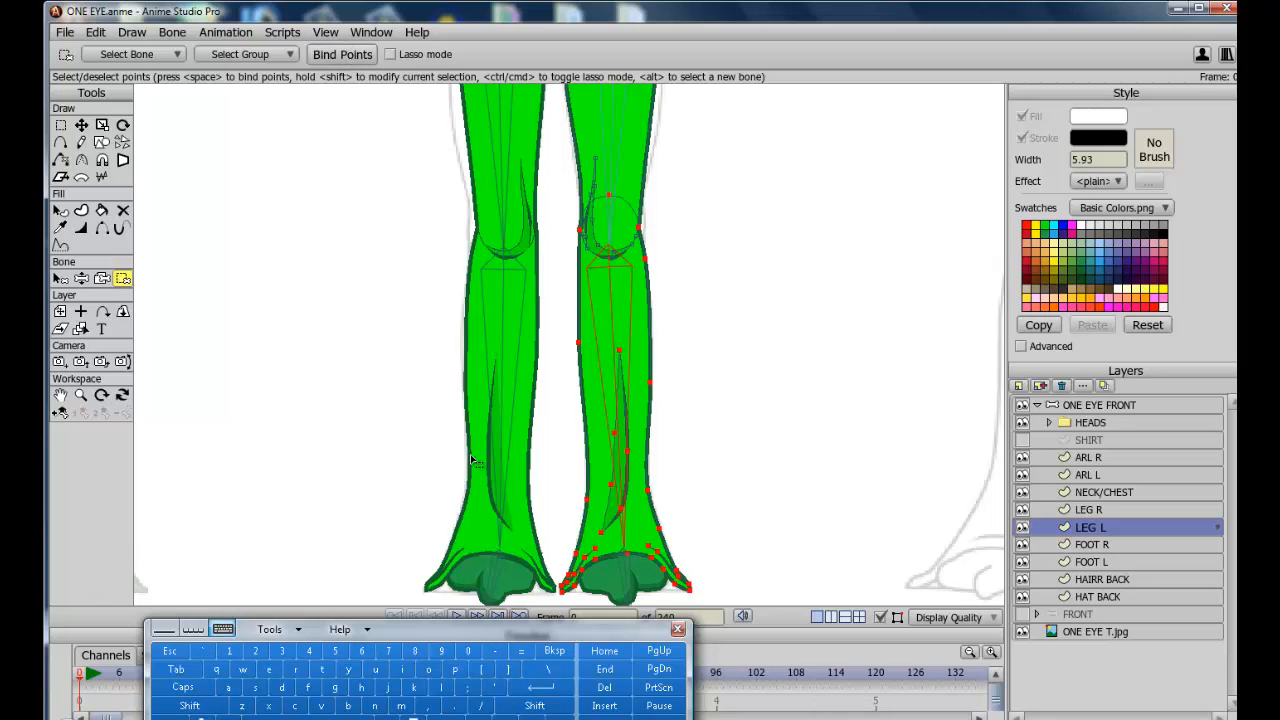
Test the binding of both legs by swinging the shin bones outward with Manipulate Bones
{"action": "scroll", "coordinate": [470, 455], "scroll_direction": "down", "scroll_amount": 3}
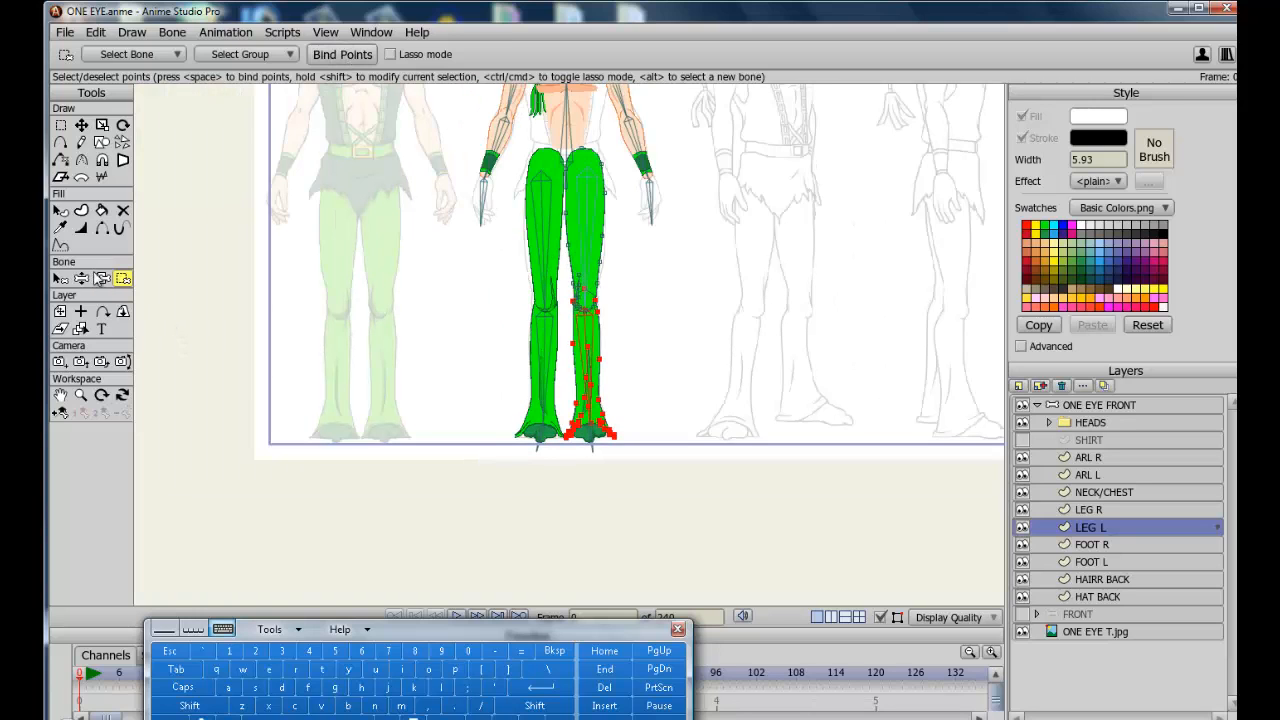
{"action": "left_click", "coordinate": [82, 280]}
{"action": "left_click_drag", "start_coordinate": [593, 364], "coordinate": [492, 437]}
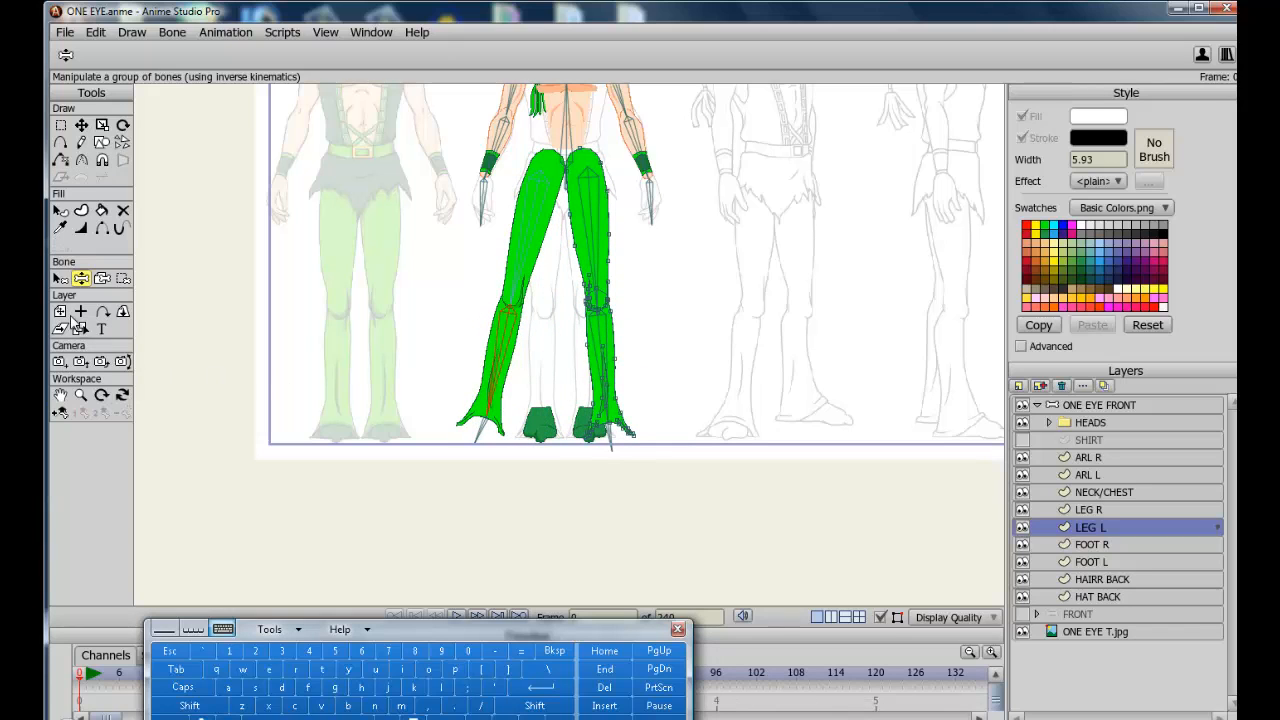
Bind the FOOT R layer to the right foot bone B18 and the FOOT L layer to the left foot bone
{"action": "left_click", "coordinate": [60, 278]}
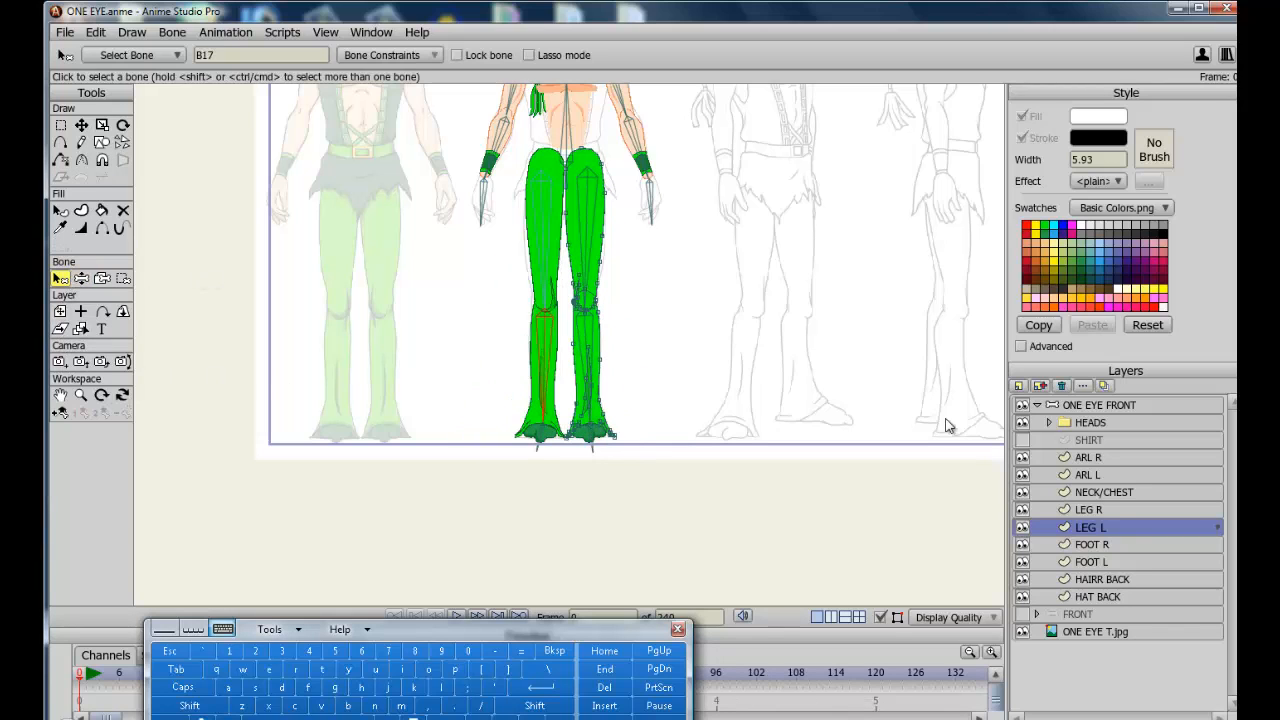
{"action": "left_click", "coordinate": [1098, 546]}
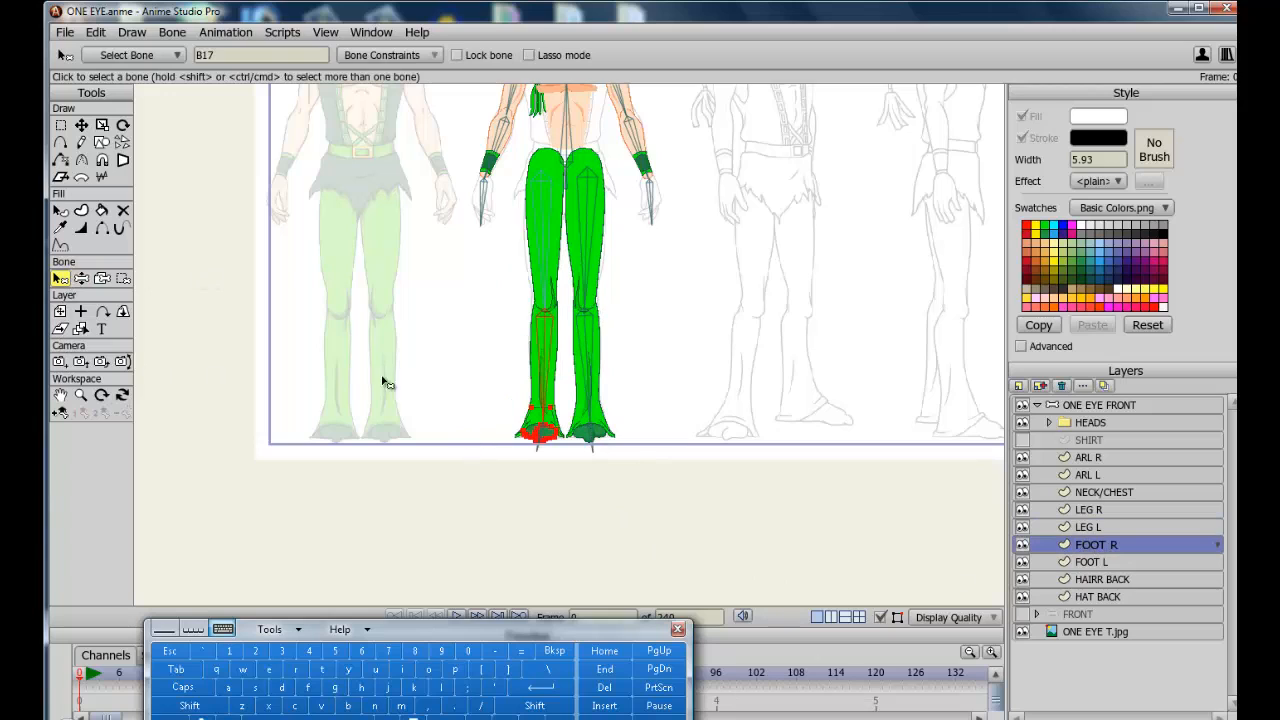
{"action": "left_click", "coordinate": [102, 280]}
{"action": "left_click", "coordinate": [60, 279]}
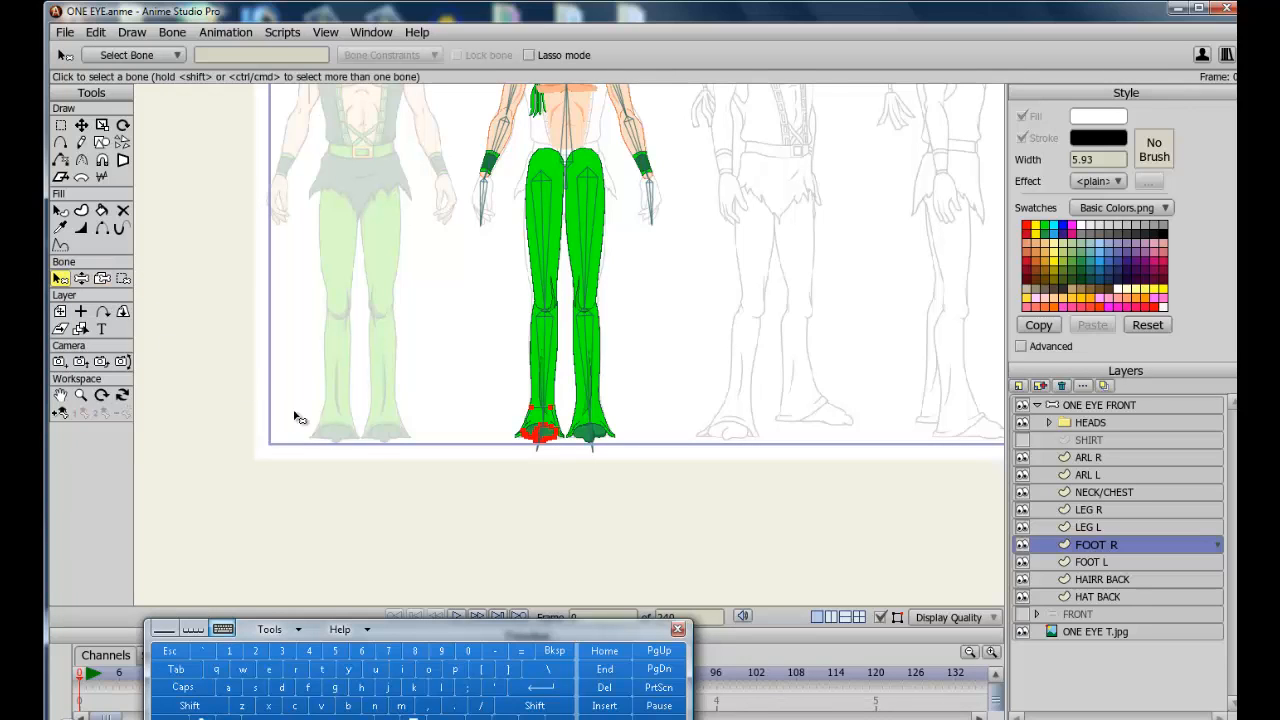
{"action": "left_click", "coordinate": [82, 278]}
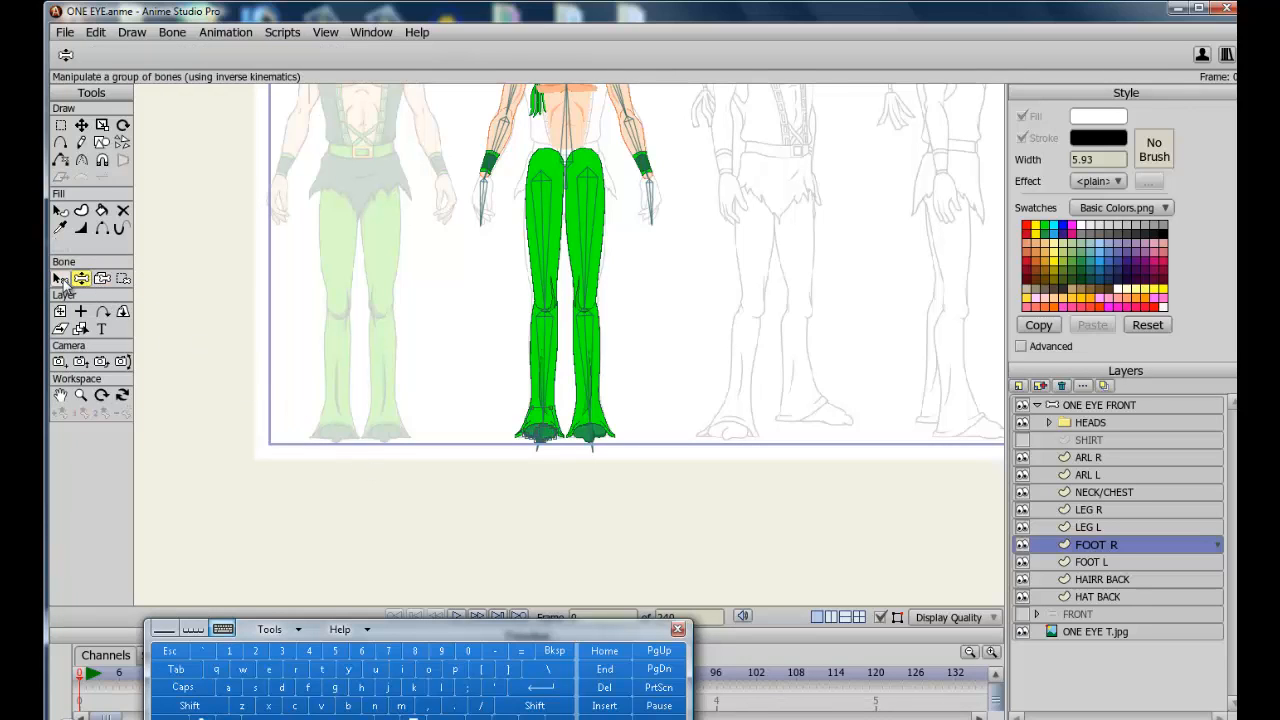
{"action": "left_click", "coordinate": [62, 279]}
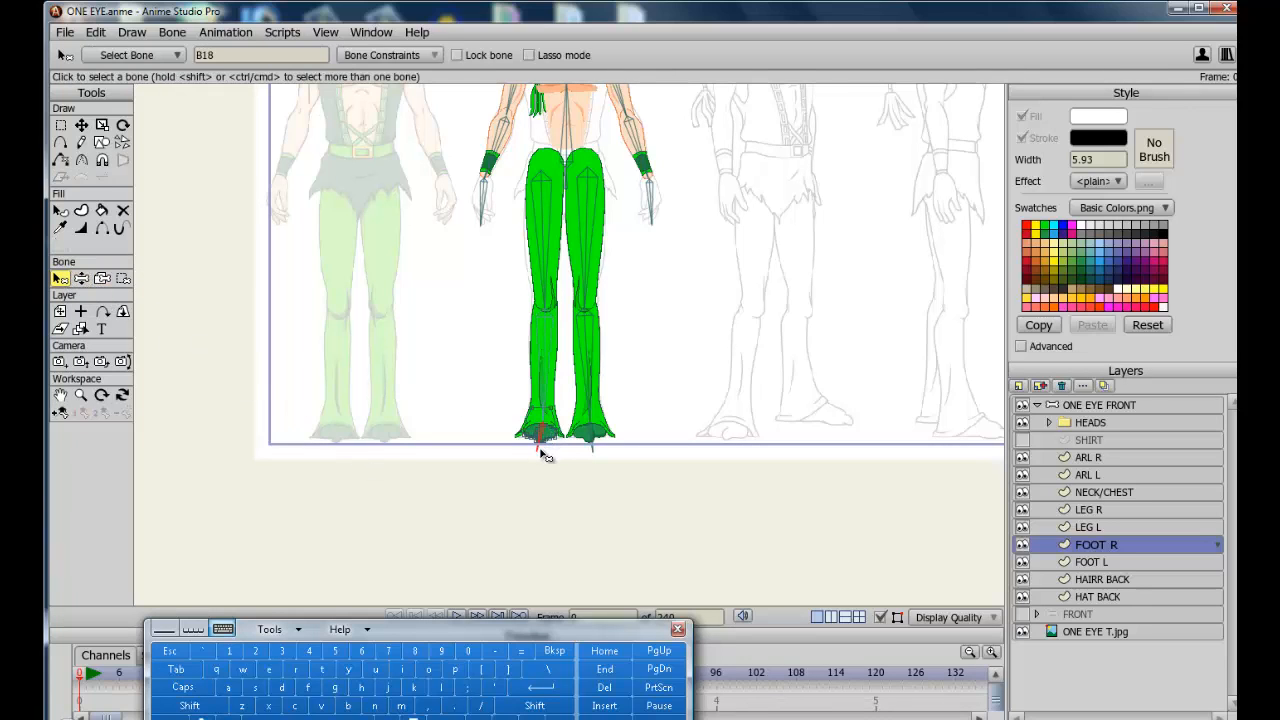
{"action": "left_click", "coordinate": [102, 279]}
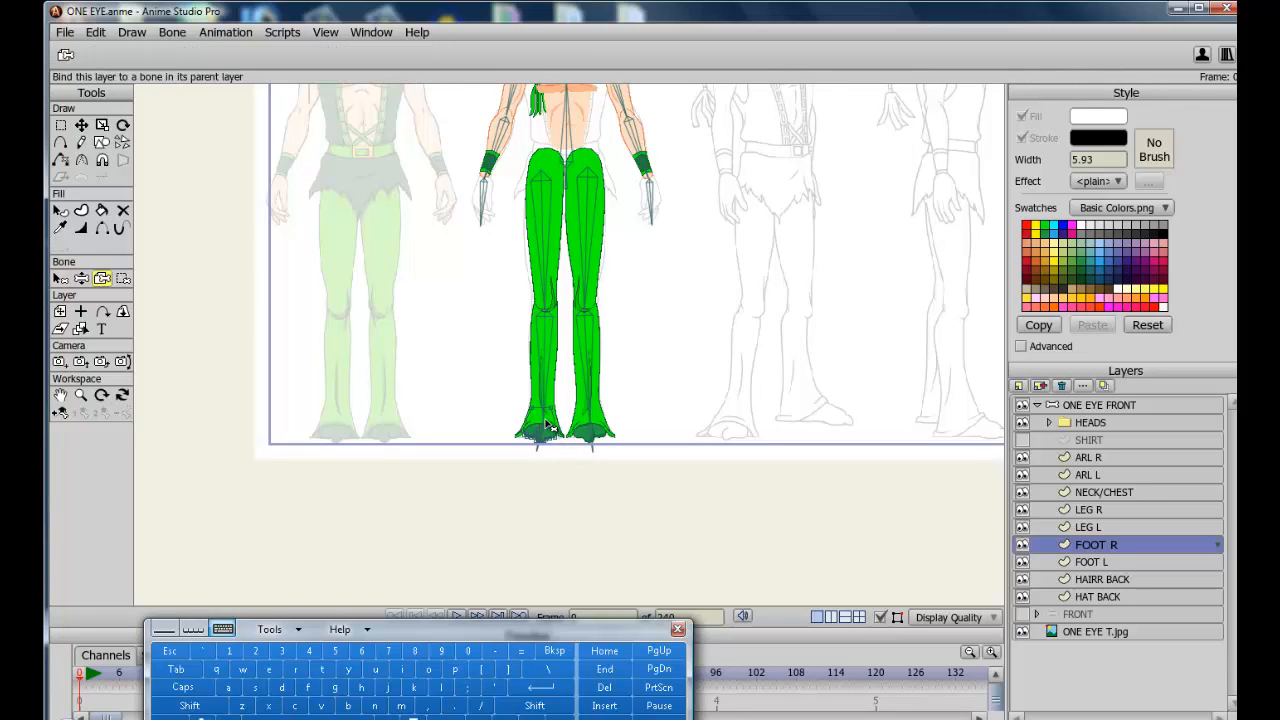
{"action": "left_click", "coordinate": [540, 453]}
{"action": "left_click", "coordinate": [1094, 563]}
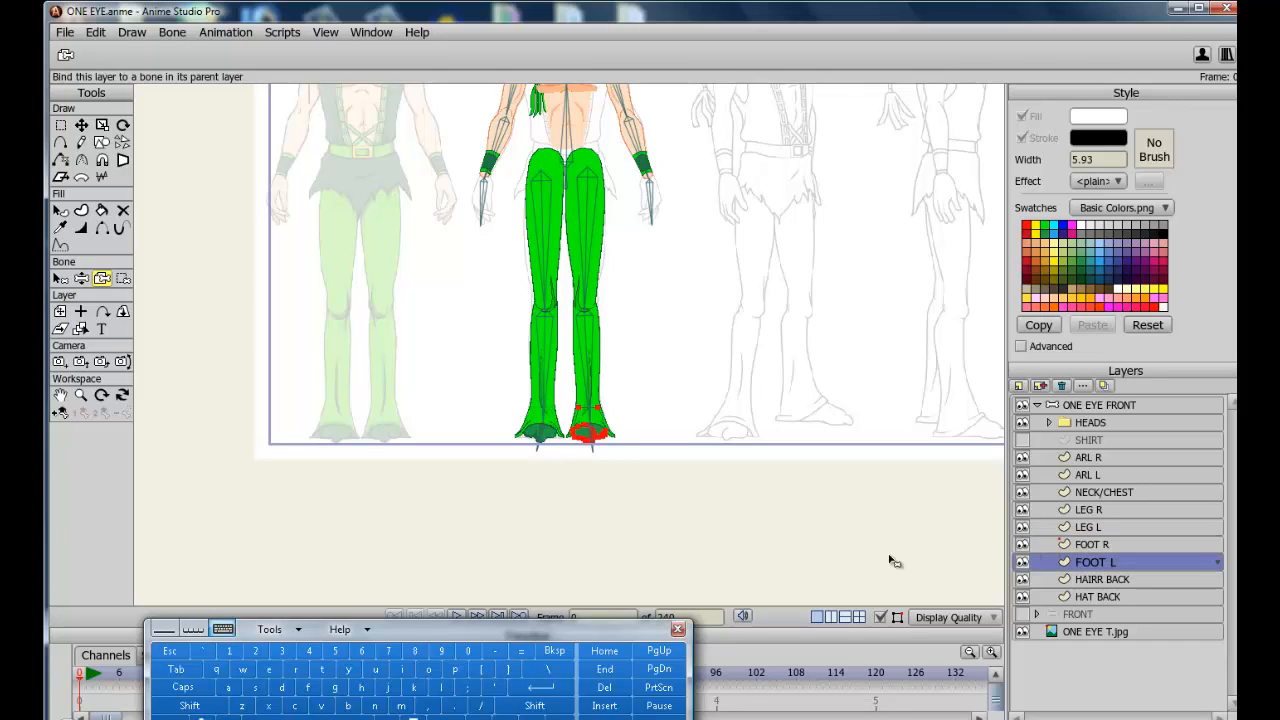
{"action": "left_click", "coordinate": [593, 455]}
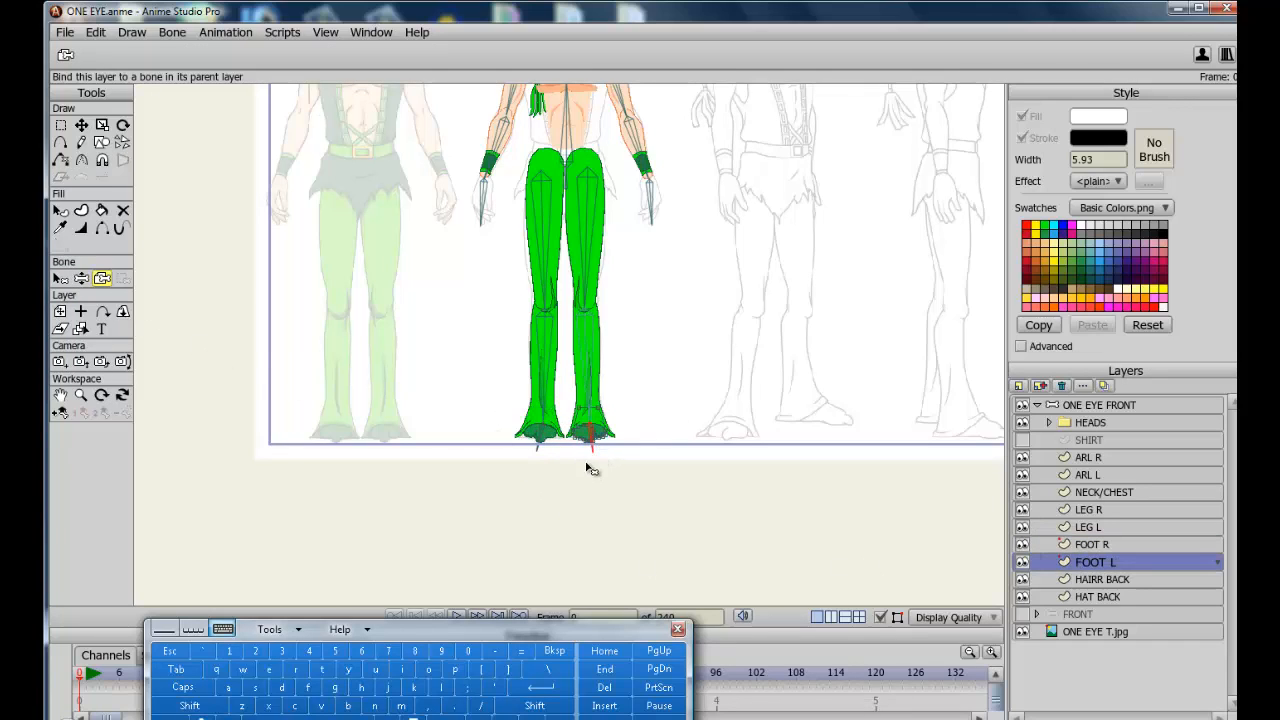
Bind the HAIRR BACK and HAT BACK layers to the head bone
{"action": "left_click", "coordinate": [1096, 579]}
{"action": "left_click", "coordinate": [60, 395]}
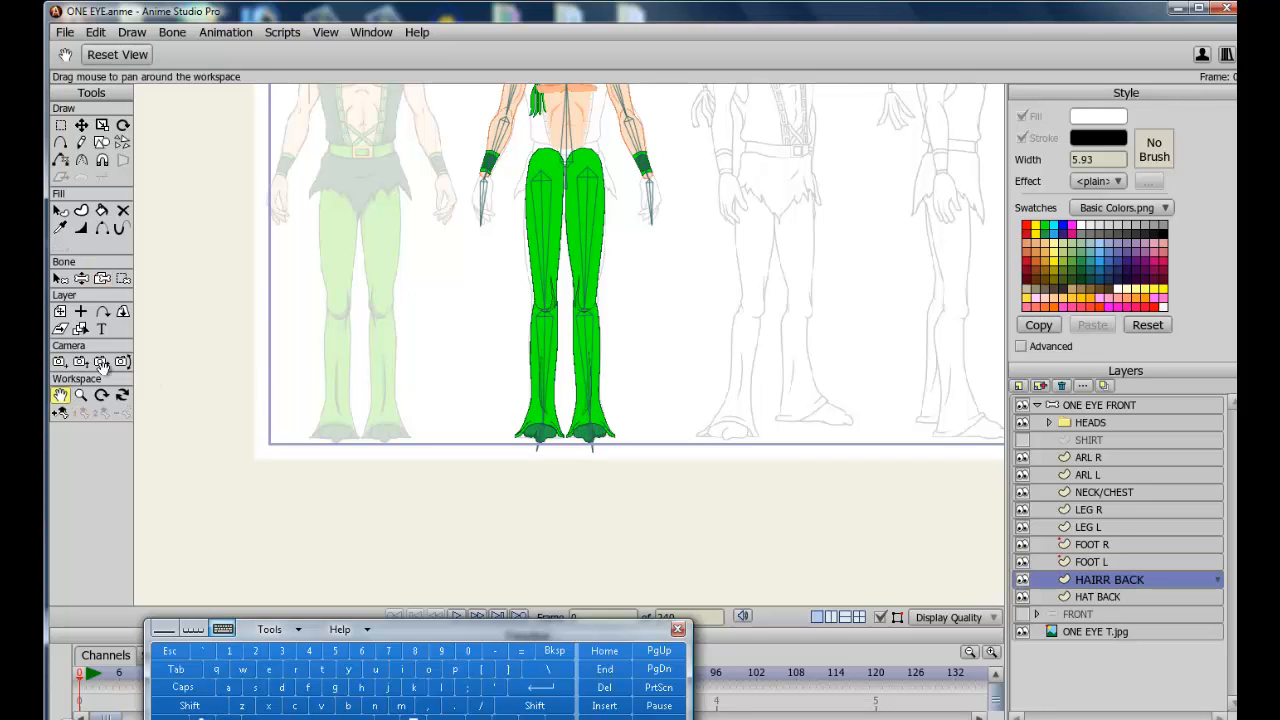
{"action": "left_click_drag", "start_coordinate": [660, 253], "coordinate": [689, 478]}
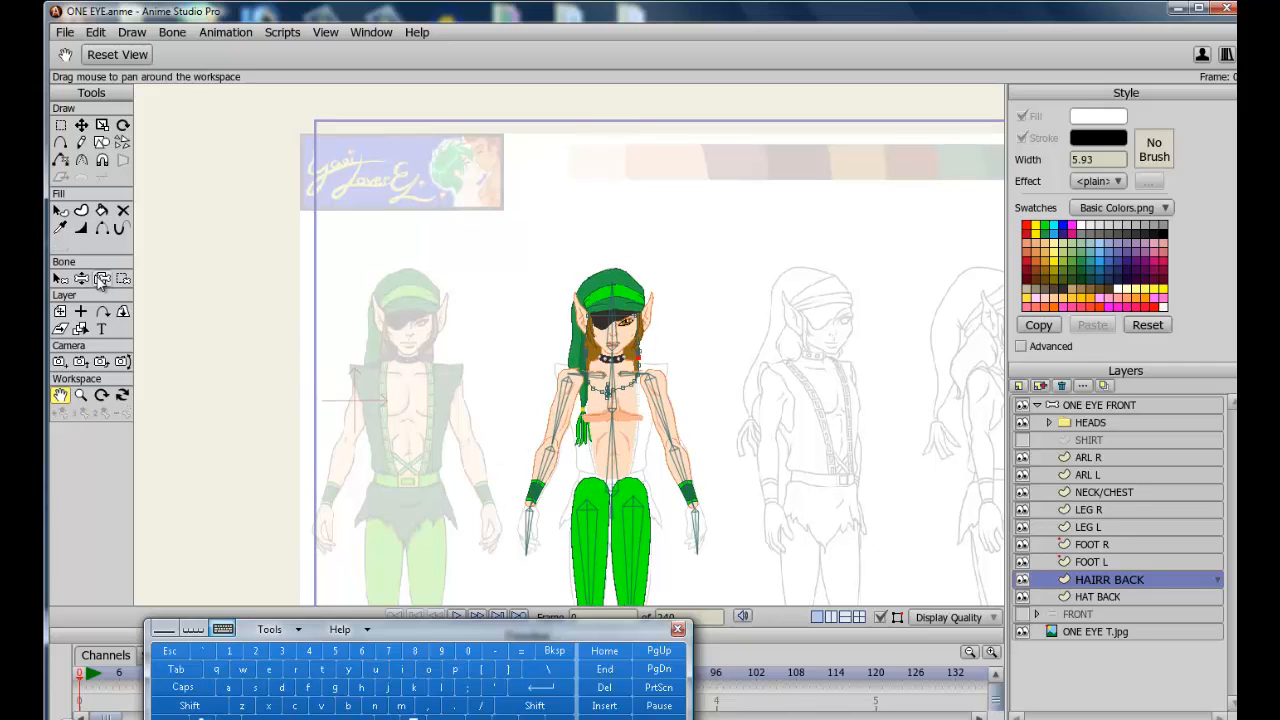
{"action": "left_click", "coordinate": [101, 280]}
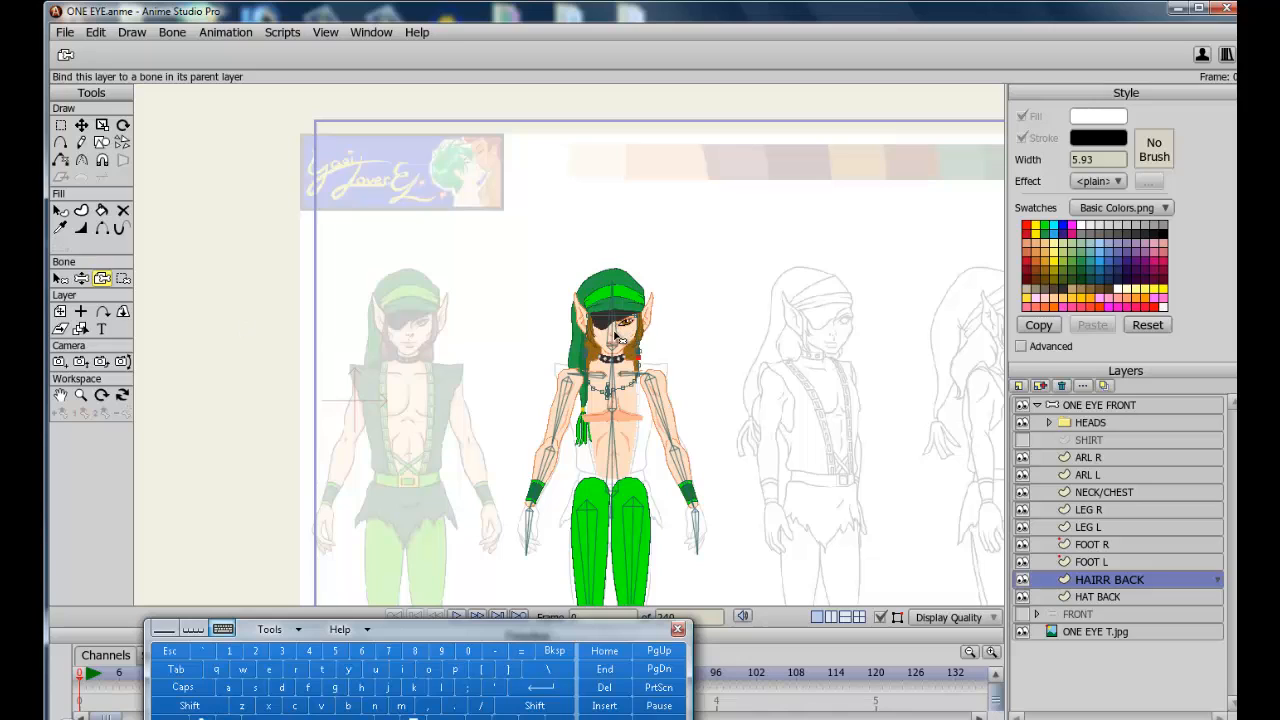
{"action": "left_click", "coordinate": [617, 337]}
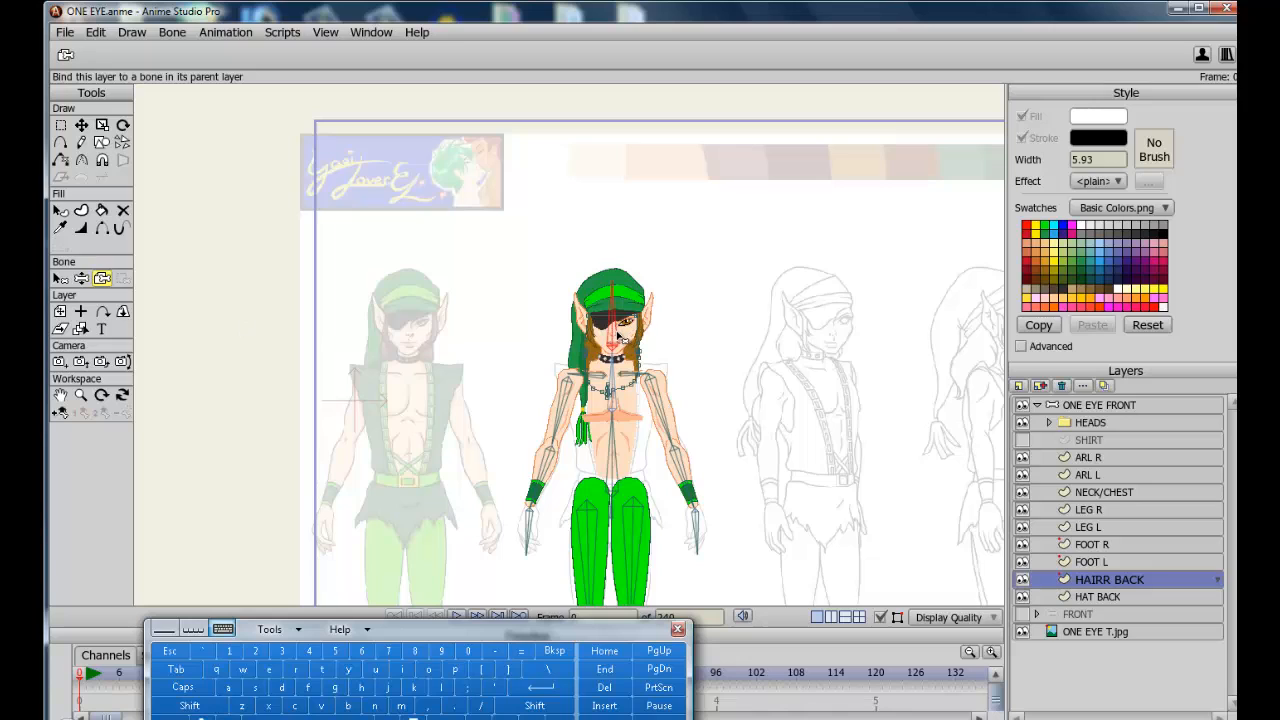
{"action": "left_click", "coordinate": [1098, 598]}
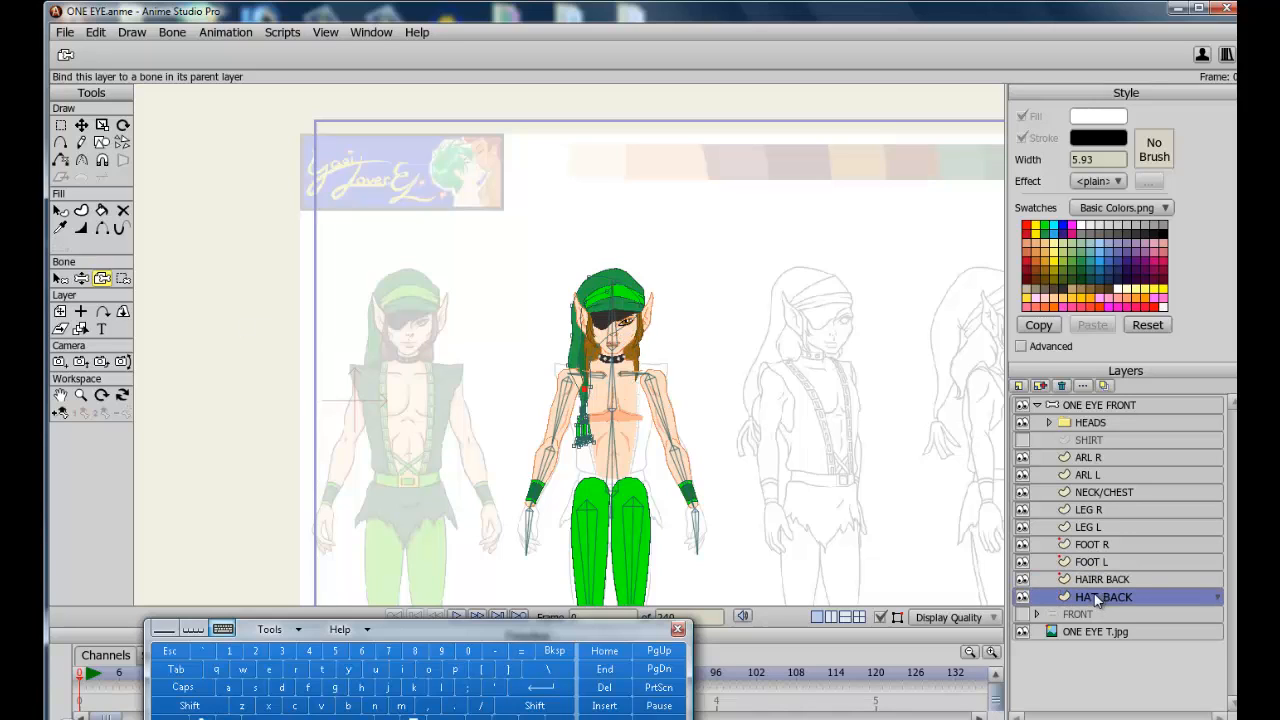
{"action": "left_click", "coordinate": [616, 337]}
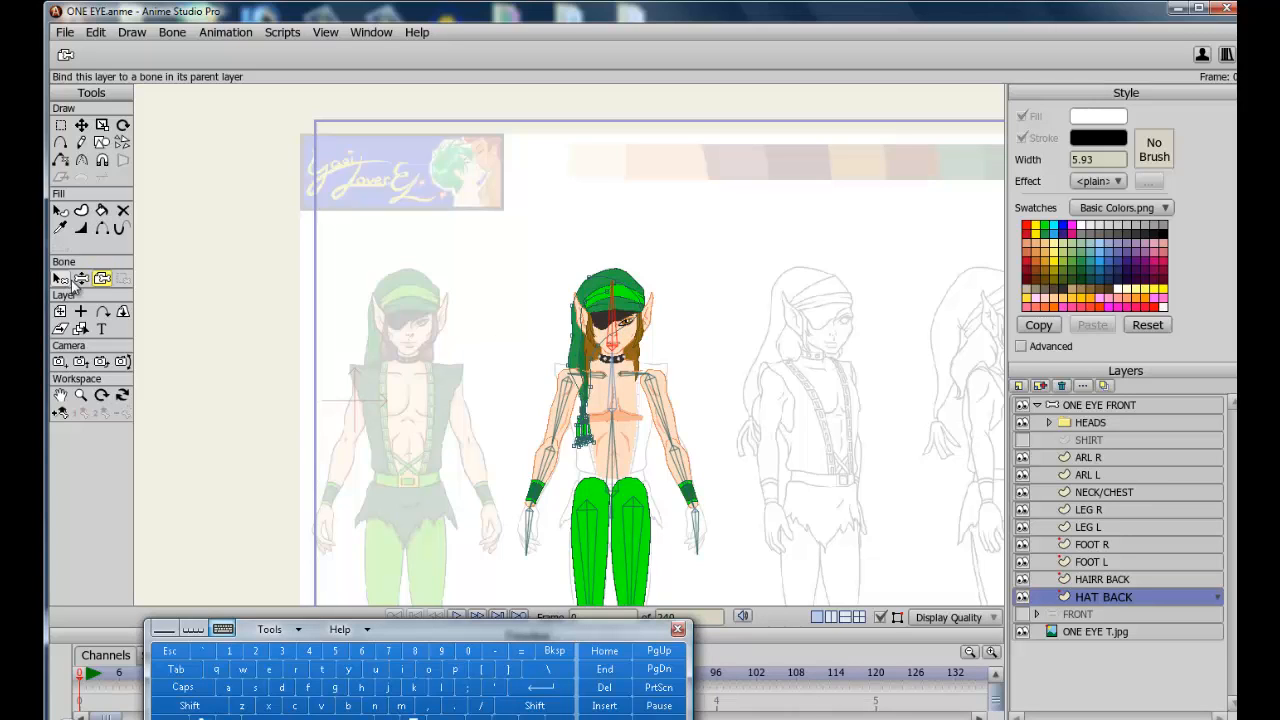
Test the hair and hat bindings by tilting the head bone with Manipulate Bones
{"action": "left_click", "coordinate": [81, 278]}
{"action": "left_click_drag", "start_coordinate": [628, 330], "coordinate": [604, 317]}
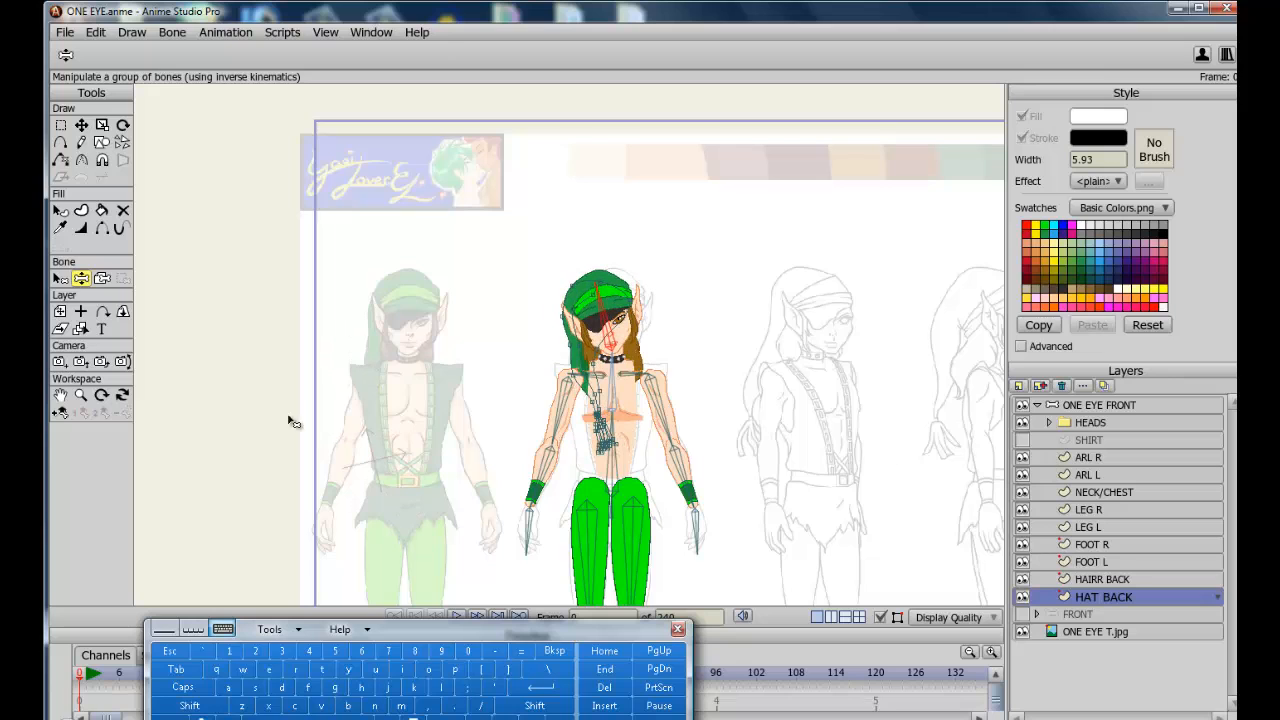
{"action": "left_click", "coordinate": [60, 395]}
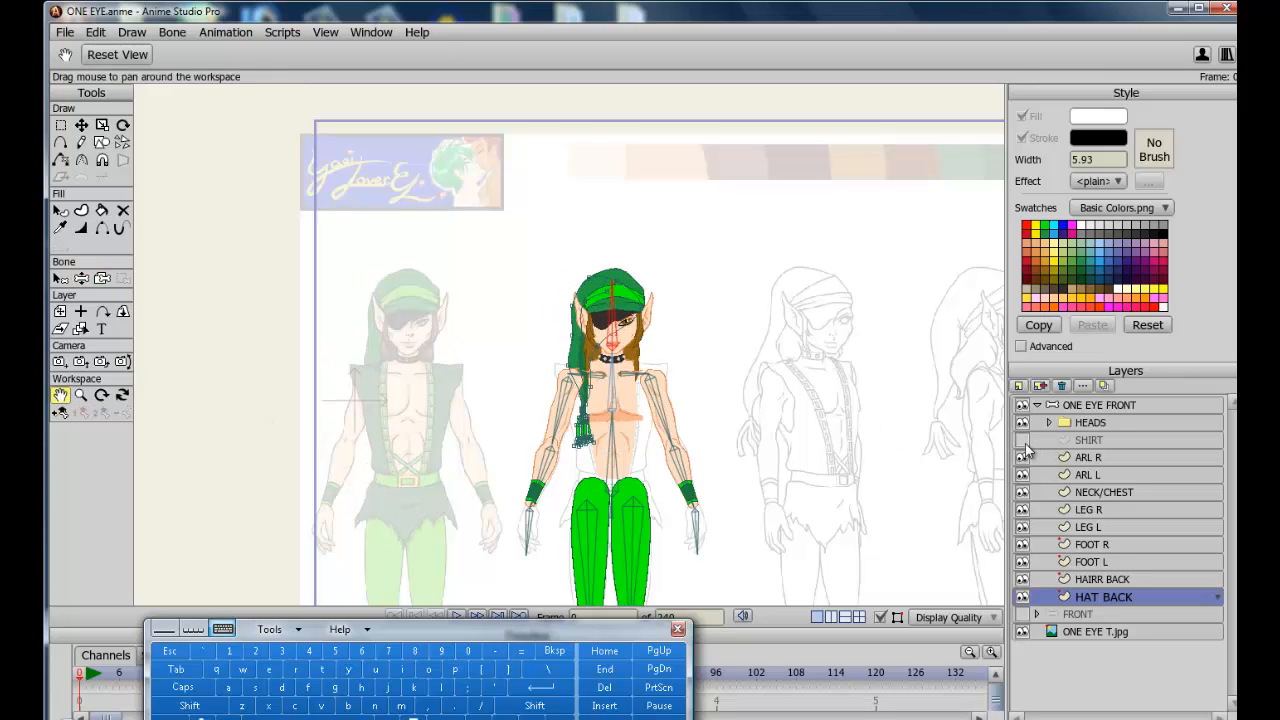
Make the SHIRT layer visible and select the ONE EYE FRONT bone layer
{"action": "left_click", "coordinate": [1022, 440]}
{"action": "scroll", "coordinate": [719, 500], "scroll_direction": "down", "scroll_amount": 3}
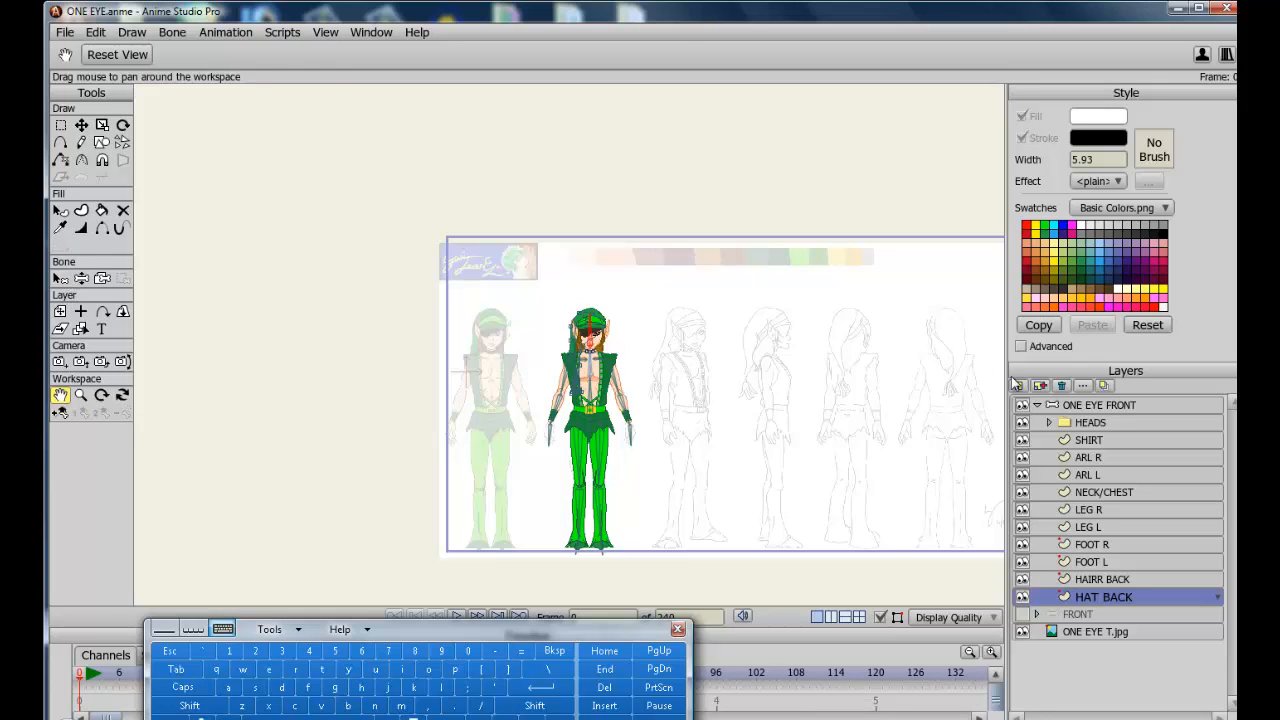
{"action": "left_click", "coordinate": [1060, 405]}
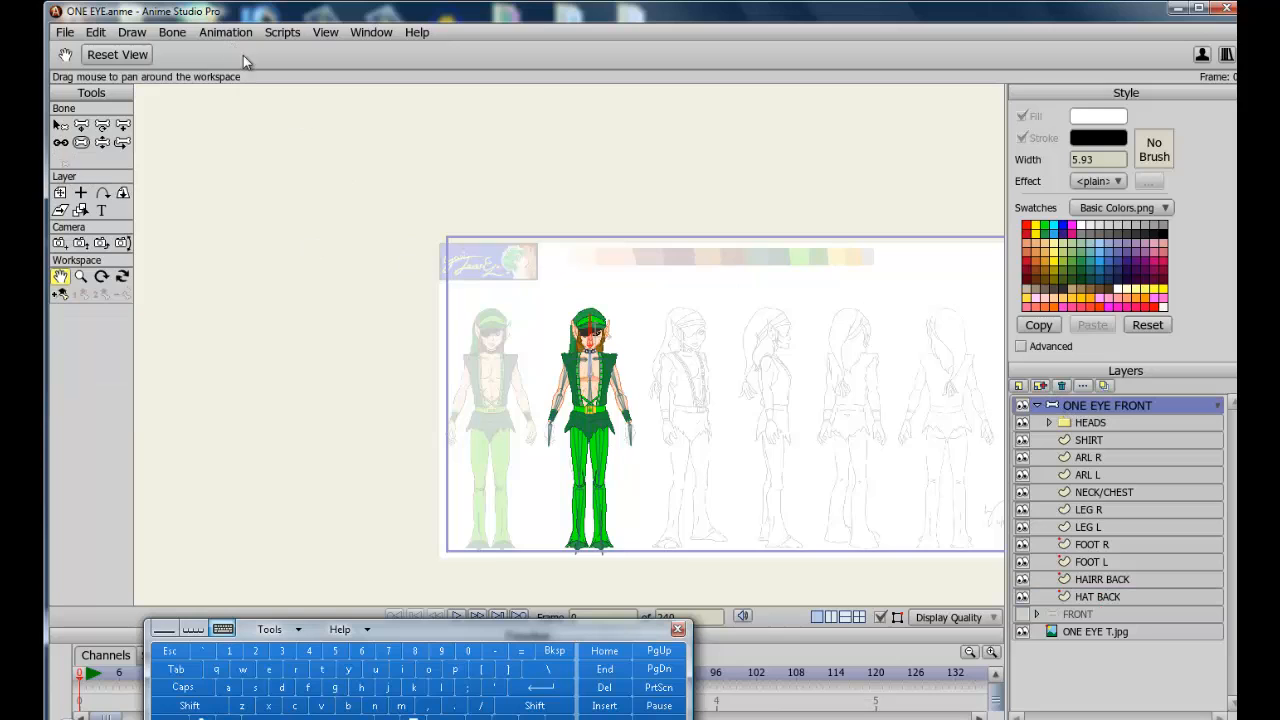
Enable angle constraints on head bone B4 with a minimum of -45 and a maximum of 45 degrees
{"action": "left_click", "coordinate": [61, 126]}
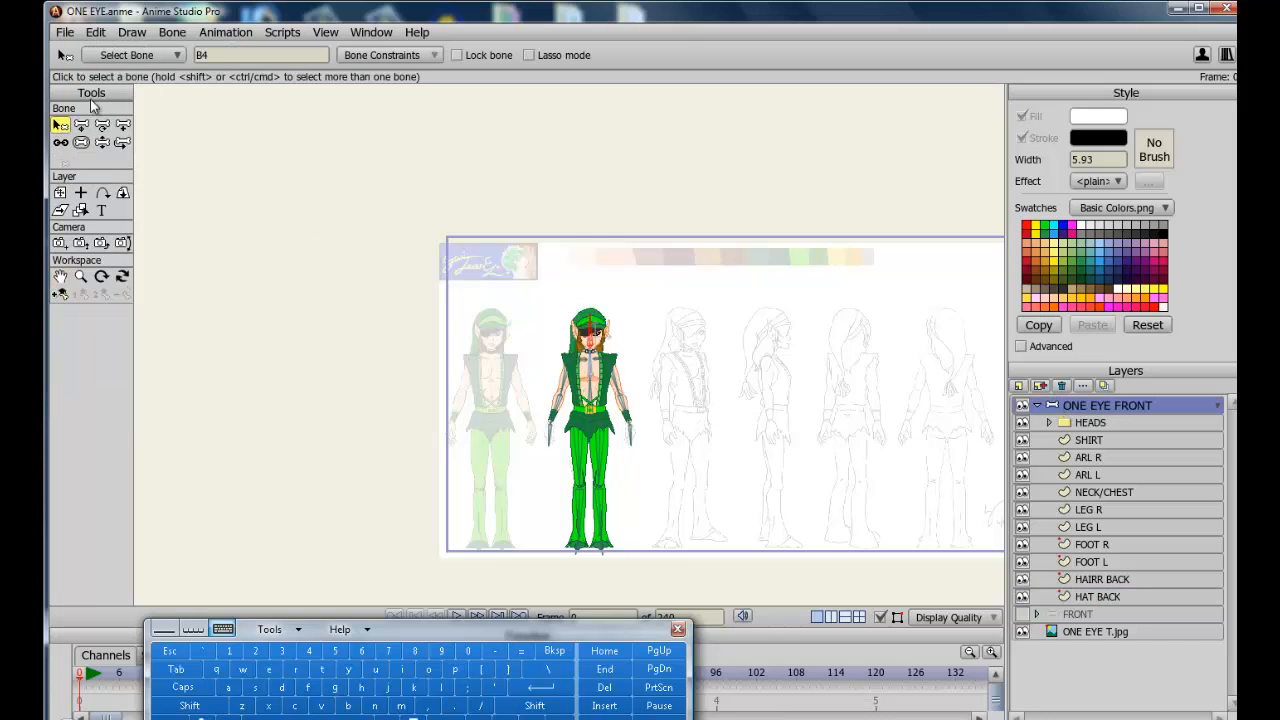
{"action": "left_click", "coordinate": [430, 55]}
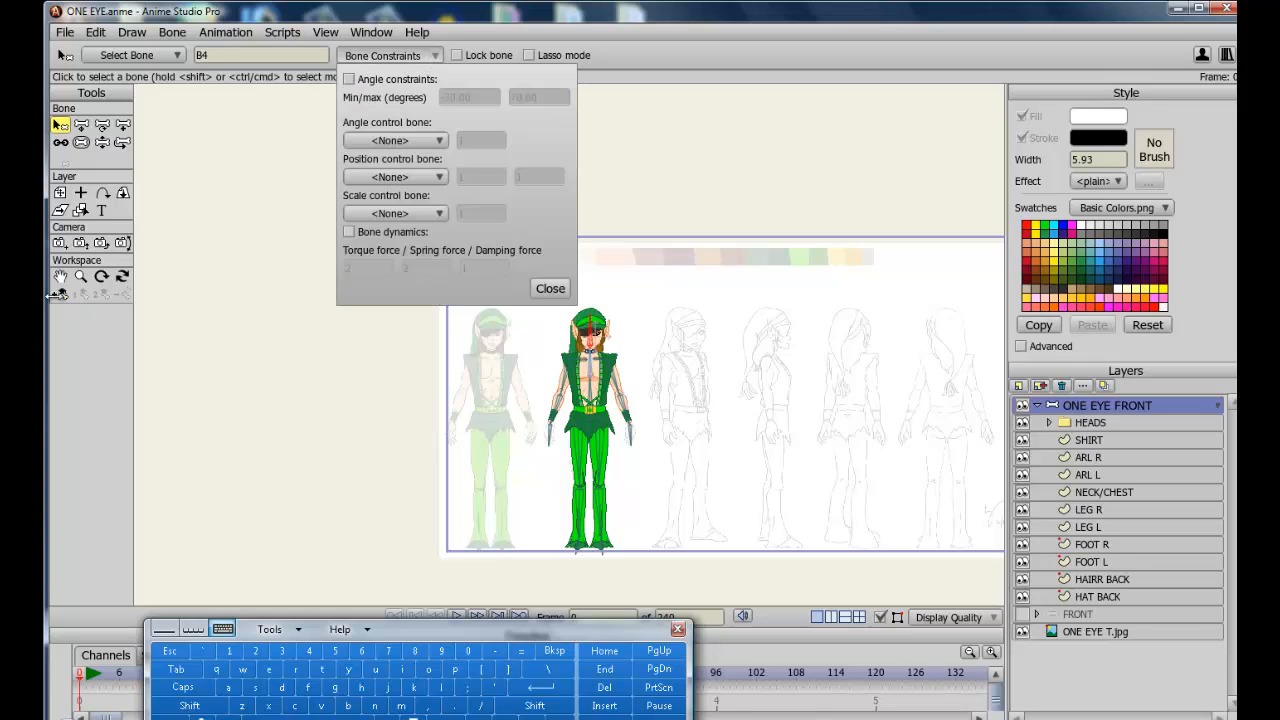
{"action": "left_click", "coordinate": [64, 281]}
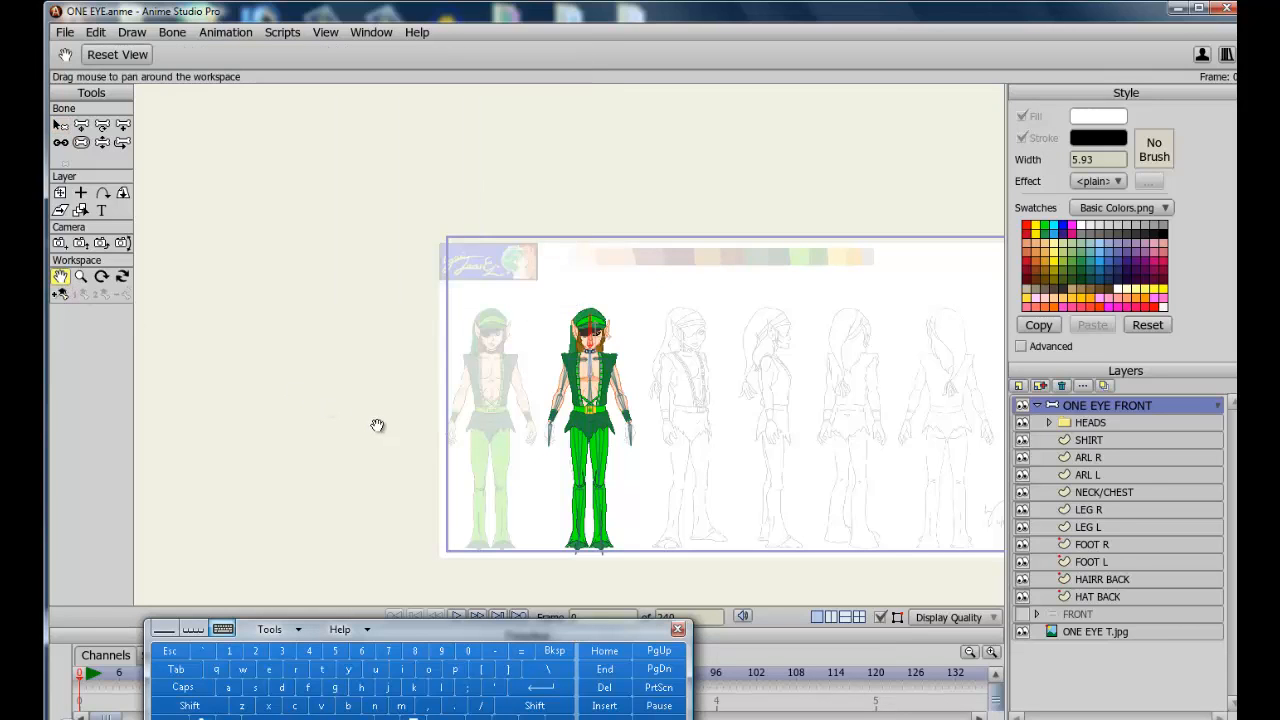
{"action": "left_click_drag", "start_coordinate": [432, 408], "coordinate": [494, 420]}
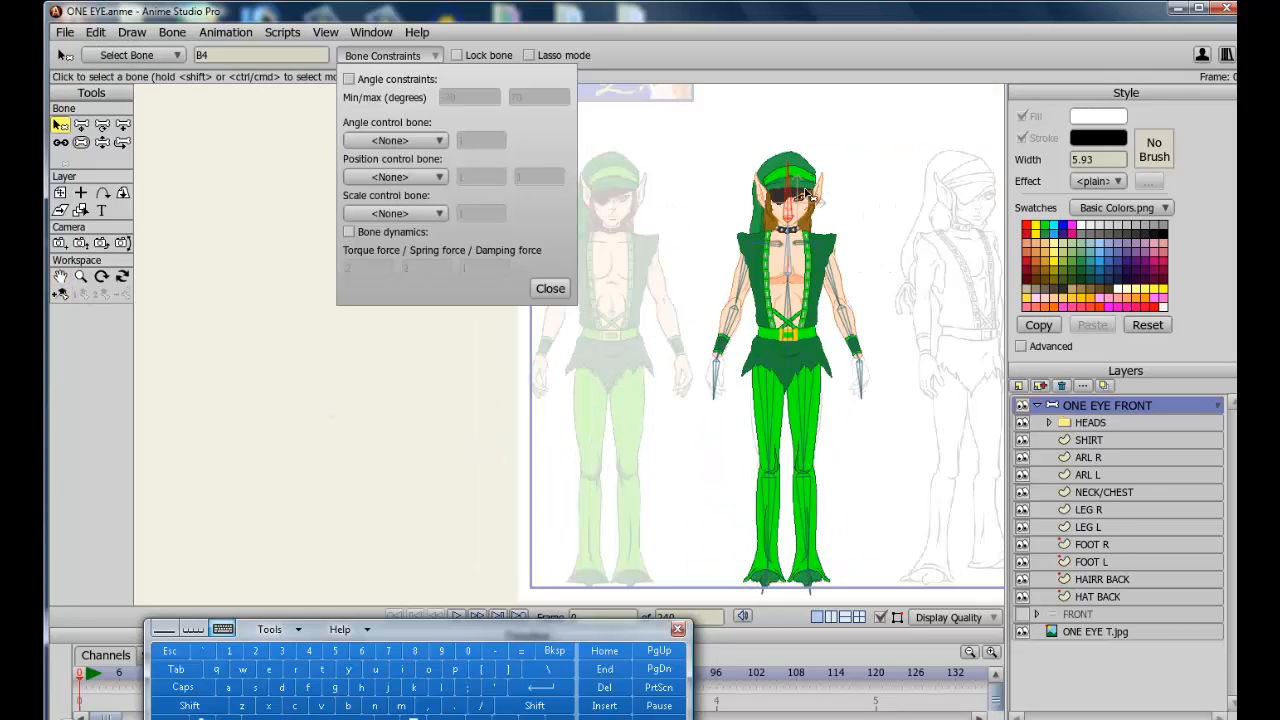
{"action": "left_click", "coordinate": [349, 79]}
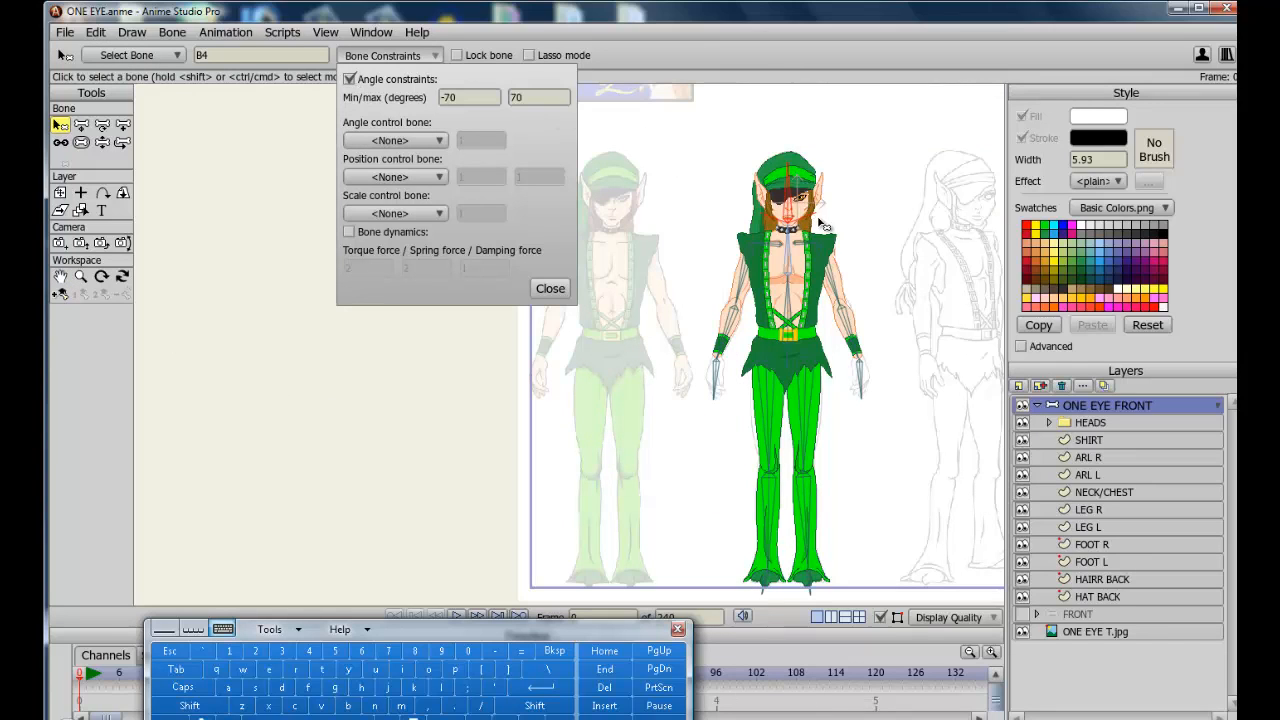
{"action": "left_click", "coordinate": [461, 97]}
{"action": "left_click", "coordinate": [337, 651]}
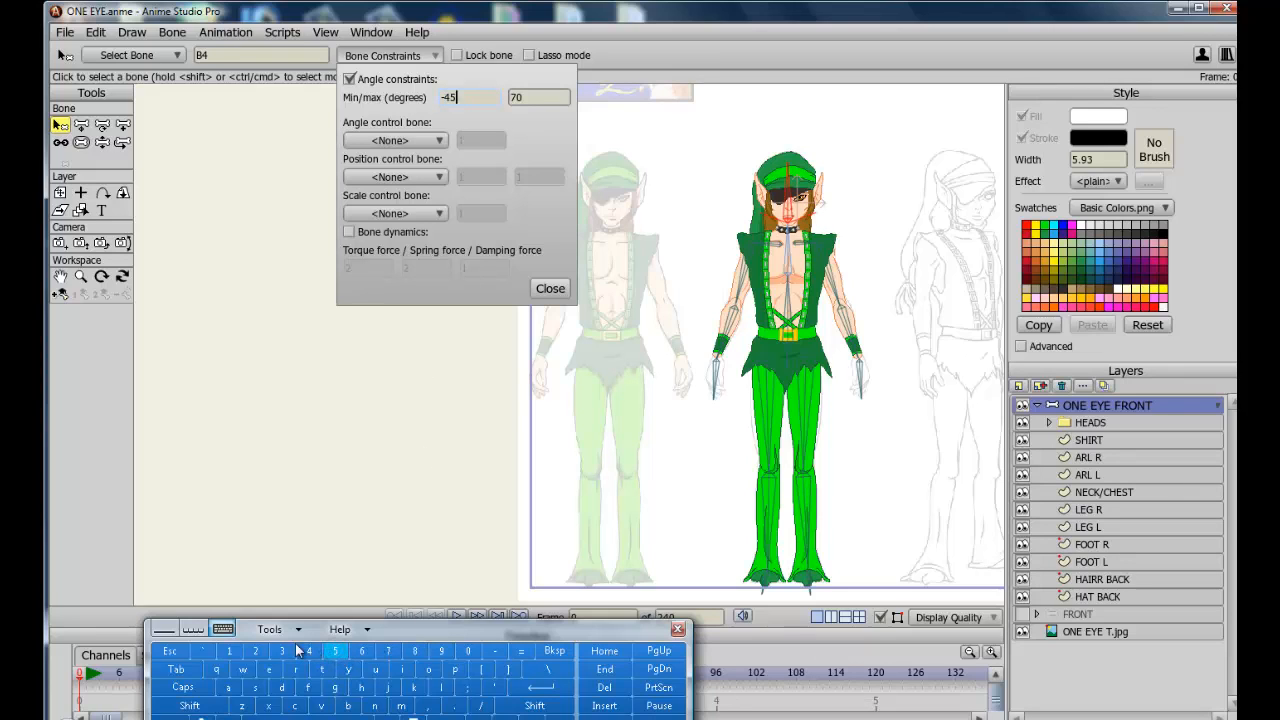
{"action": "left_click", "coordinate": [180, 670]}
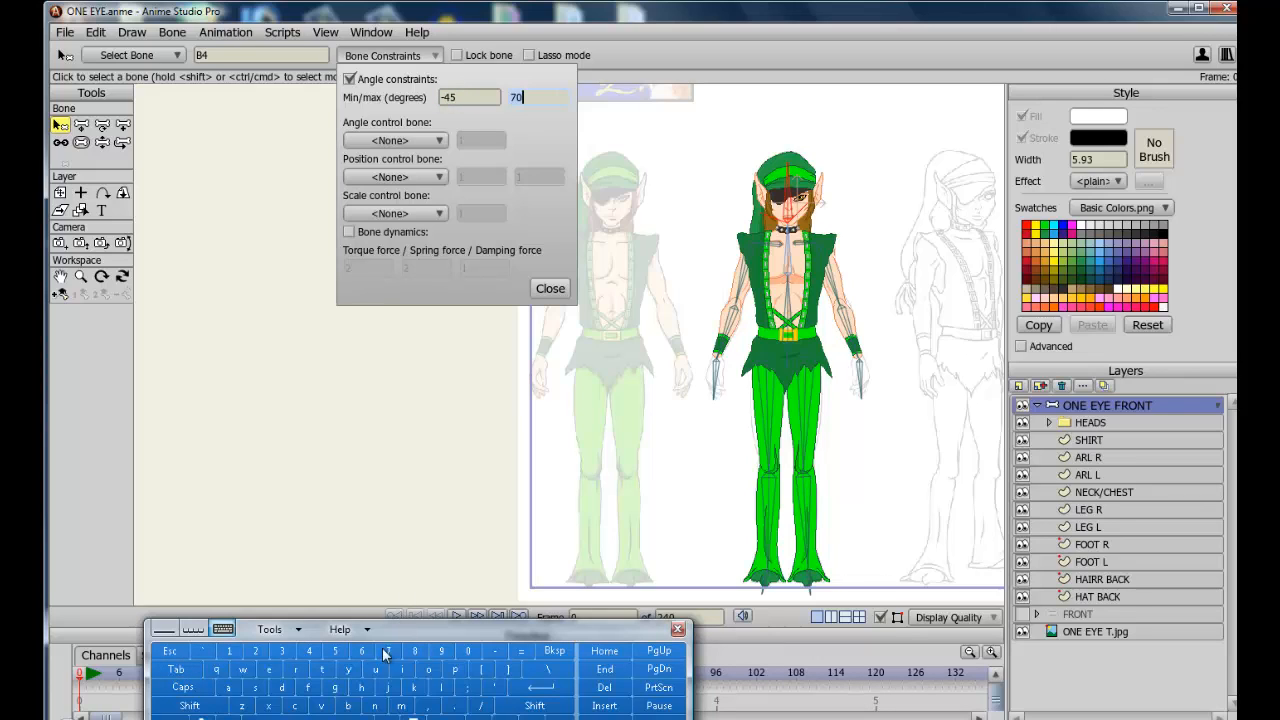
{"action": "type", "text": "4"}
{"action": "left_click", "coordinate": [337, 651]}
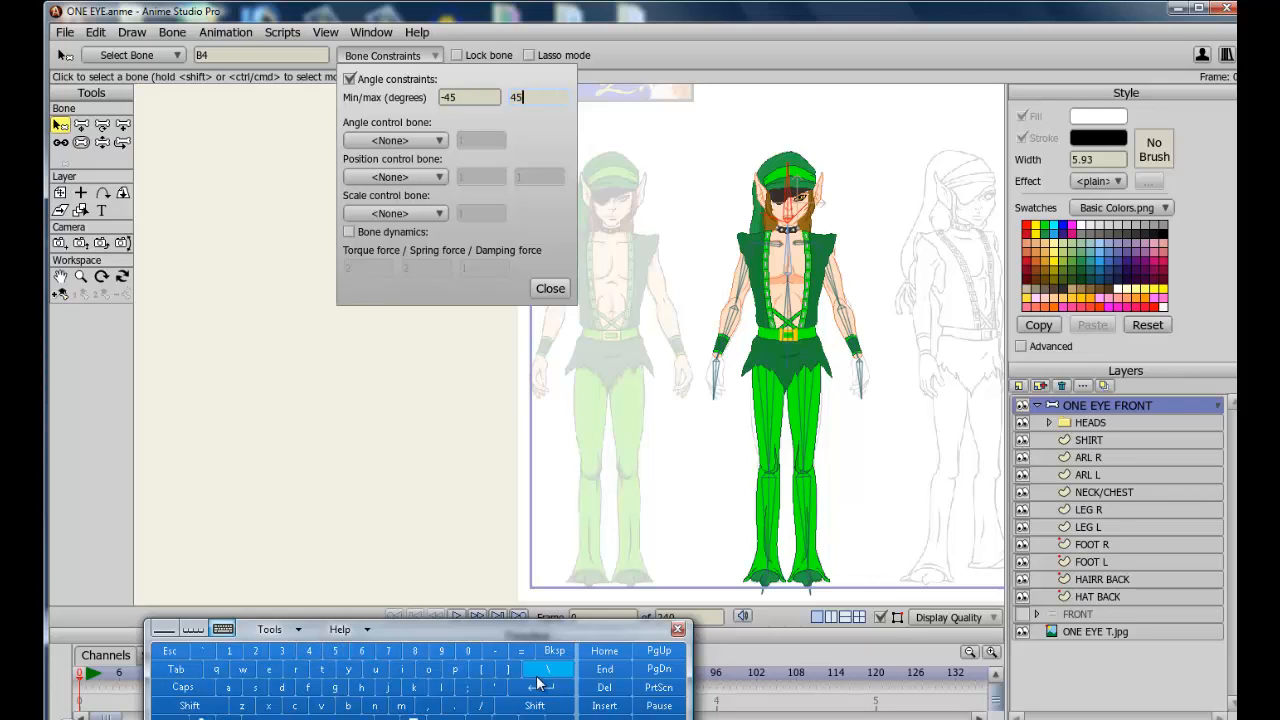
{"action": "left_click", "coordinate": [540, 687]}
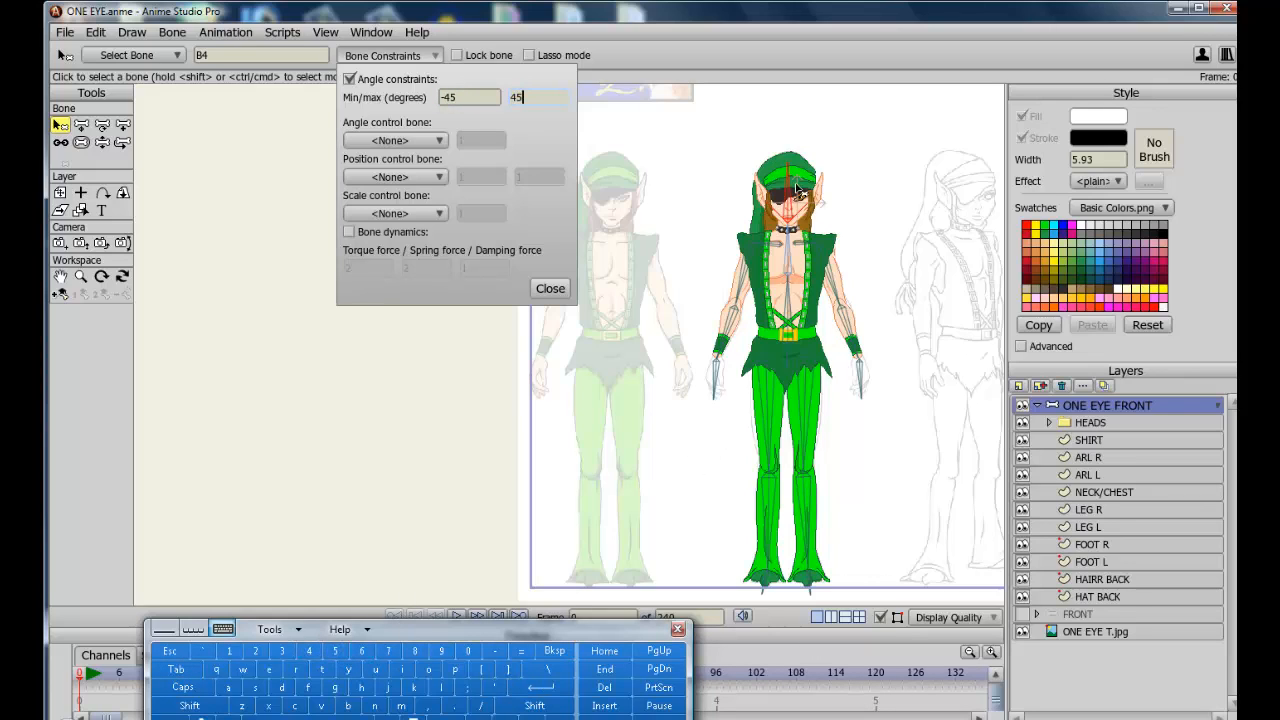
Test the head bone's angle limits by tilting it with Manipulate Bones
{"action": "left_click", "coordinate": [101, 142]}
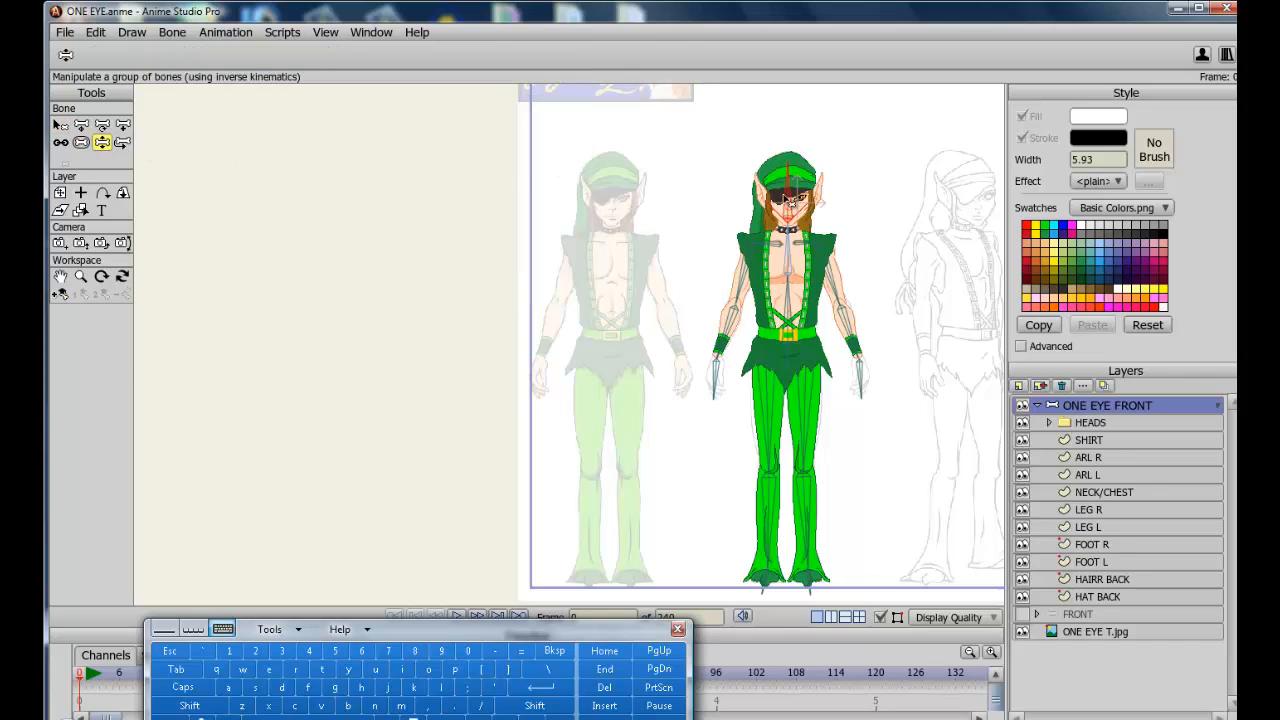
{"action": "left_click_drag", "start_coordinate": [790, 200], "coordinate": [758, 203]}
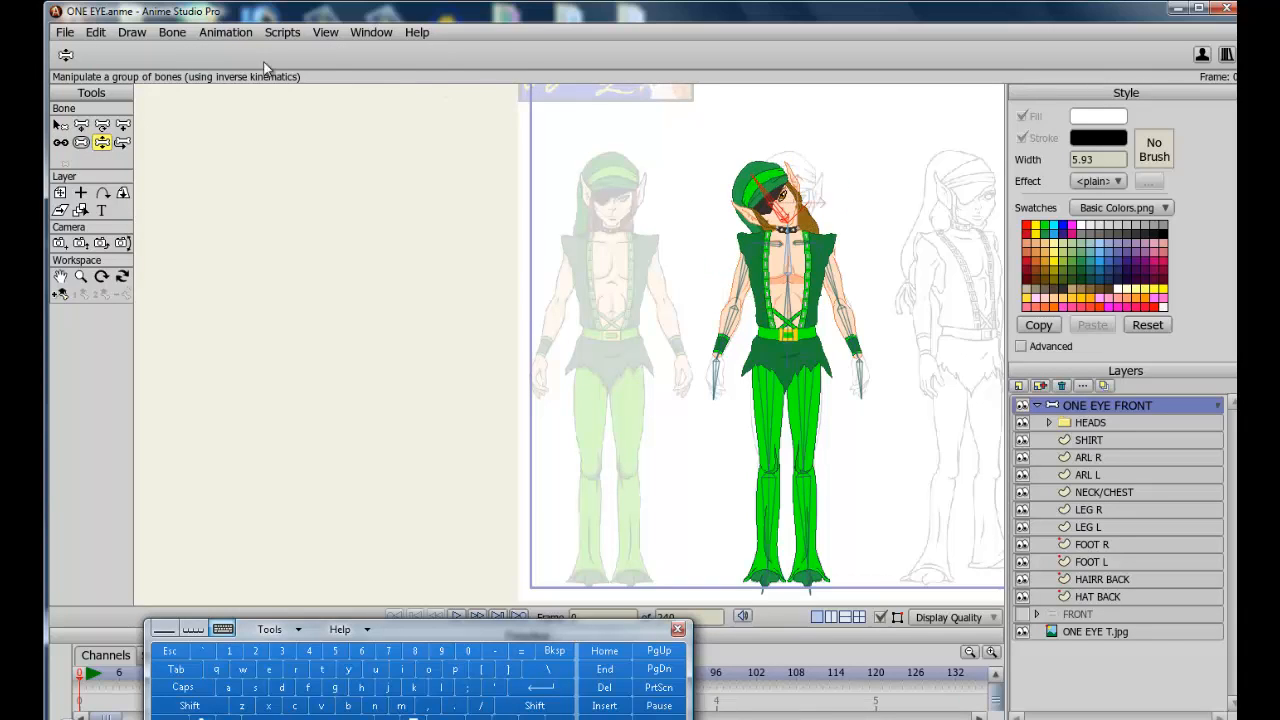
Enable angle constraints on chest bone B3 and set the minimum angle to -35 degrees
{"action": "key", "text": "b"}
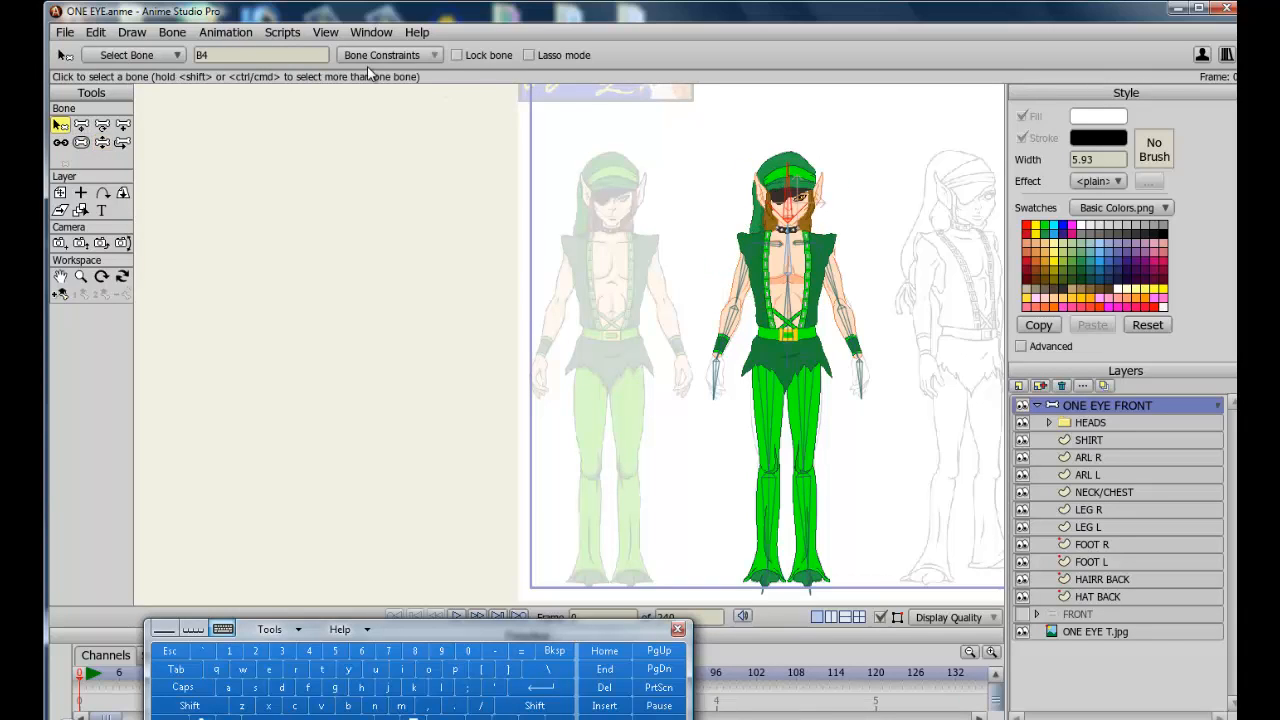
{"action": "left_click", "coordinate": [381, 57]}
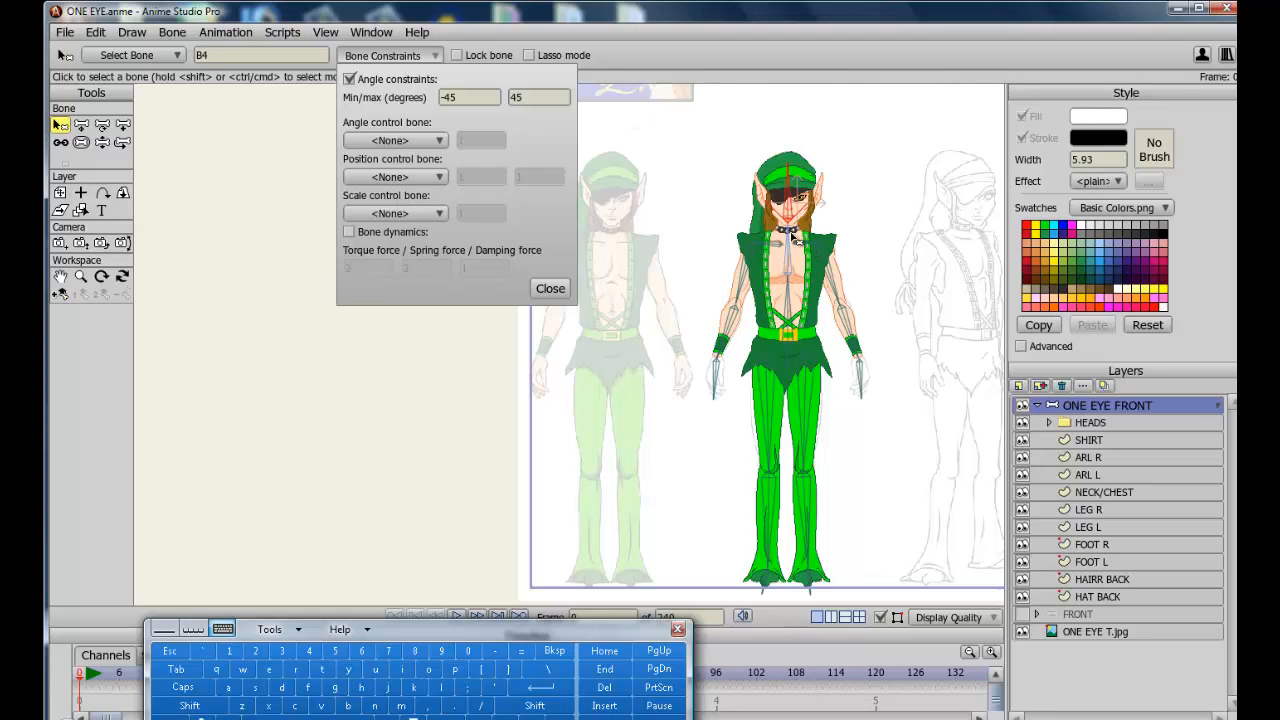
{"action": "left_click", "coordinate": [794, 257]}
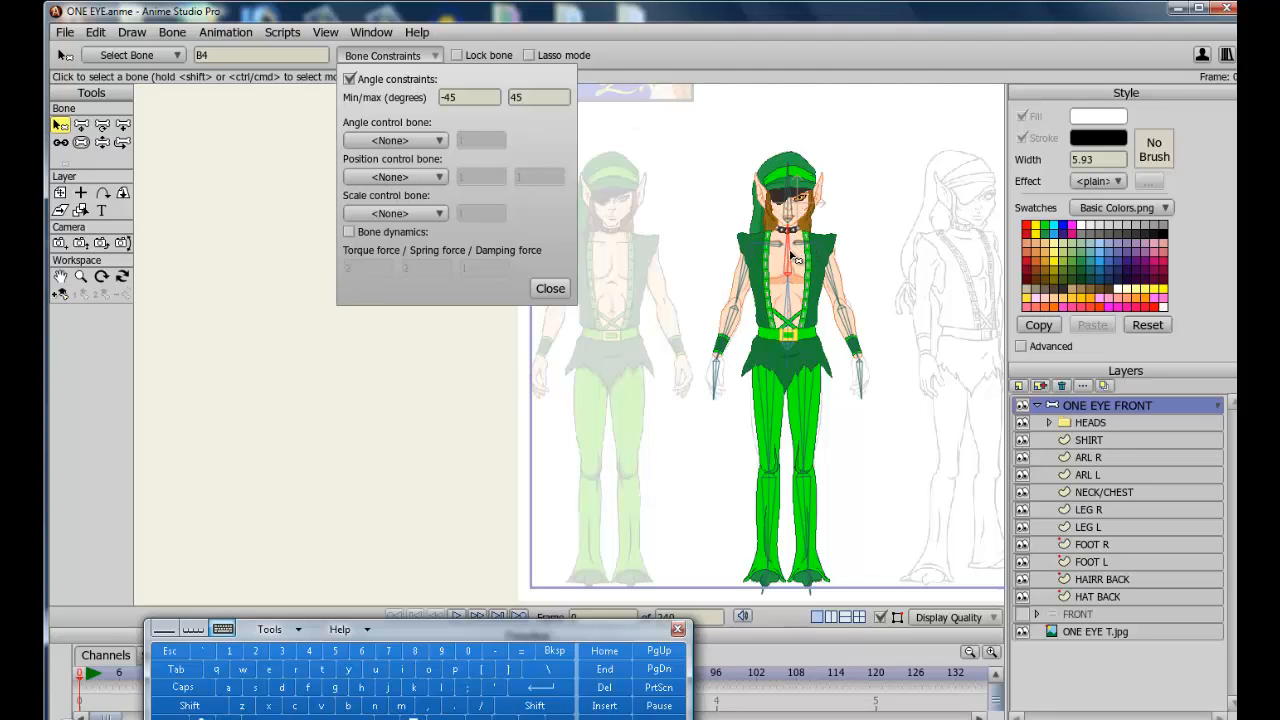
{"action": "left_click", "coordinate": [349, 79]}
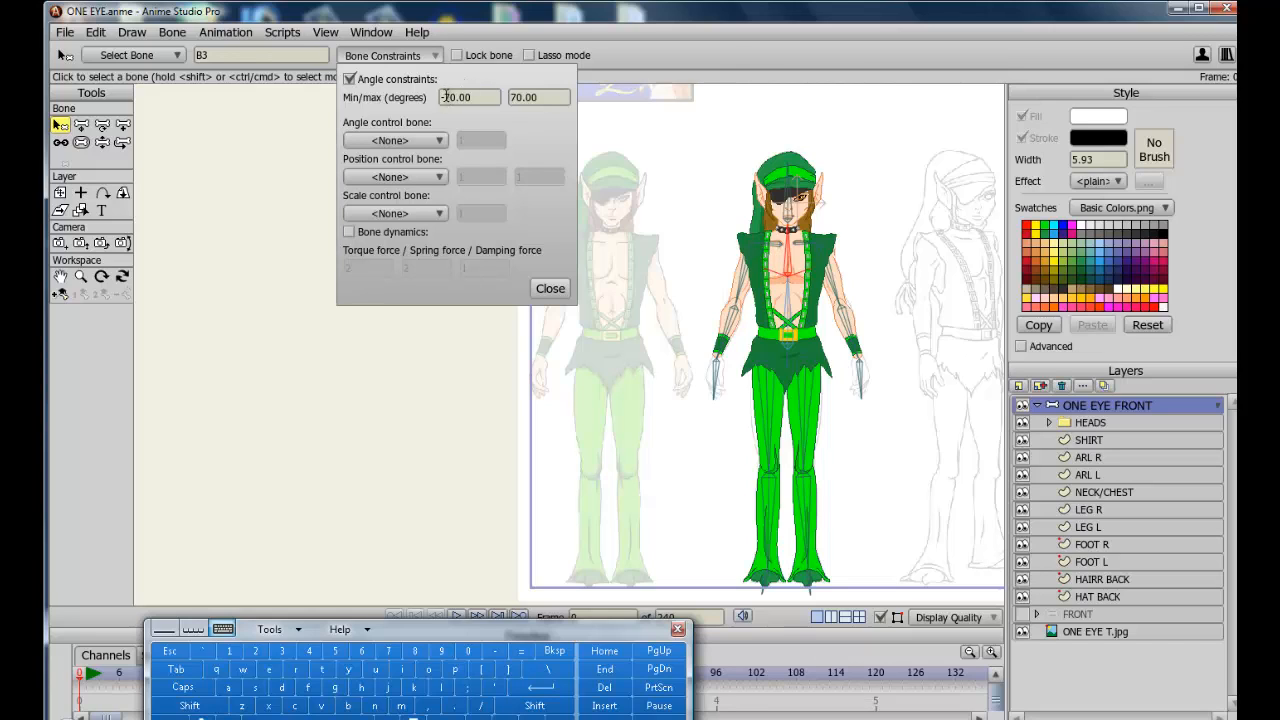
{"action": "left_click_drag", "start_coordinate": [444, 97], "coordinate": [494, 100]}
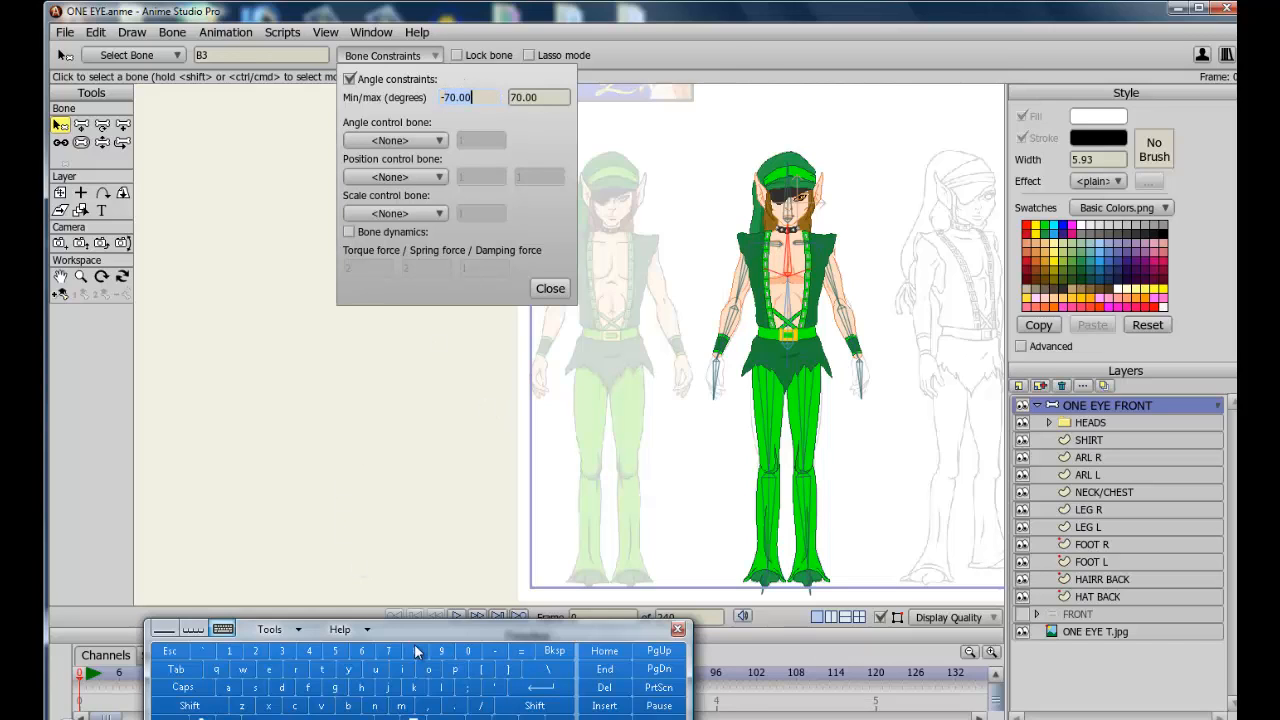
{"action": "left_click", "coordinate": [282, 651]}
{"action": "left_click", "coordinate": [334, 651]}
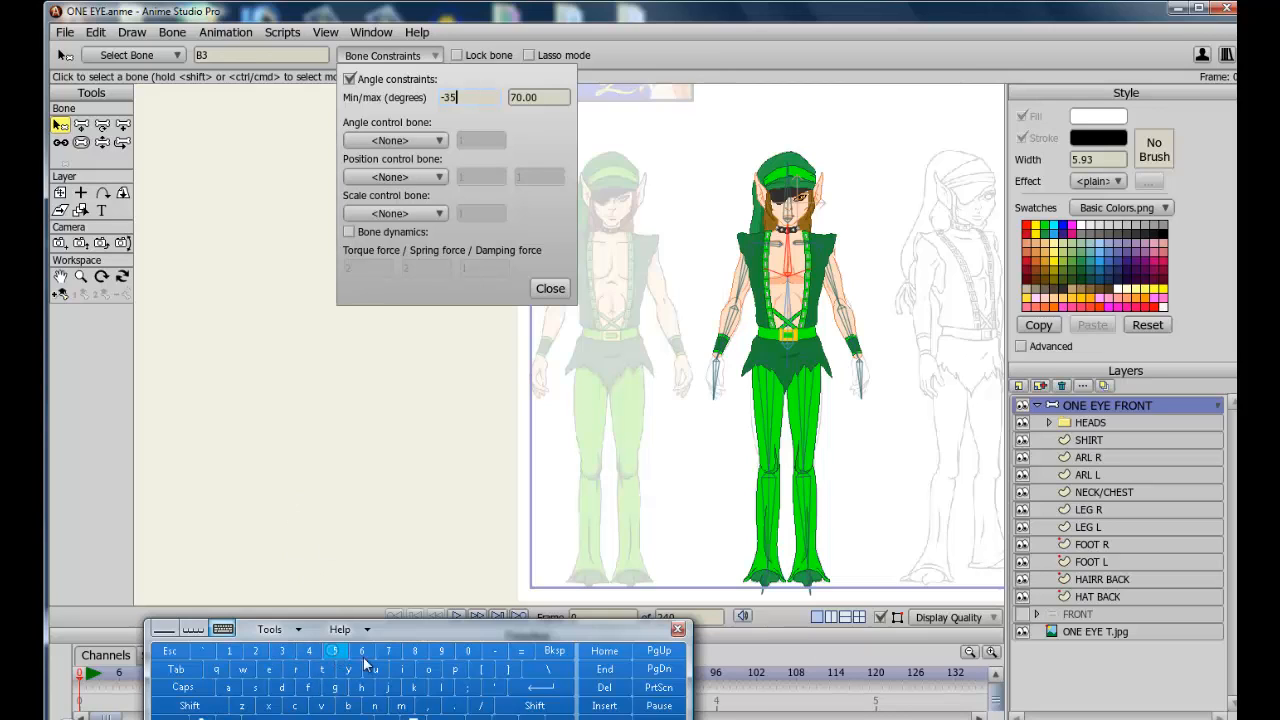
{"action": "left_click", "coordinate": [208, 668]}
Test the chest bone's angle constraints by swinging the upper body sideways with Manipulate Bones
{"action": "left_click", "coordinate": [102, 142]}
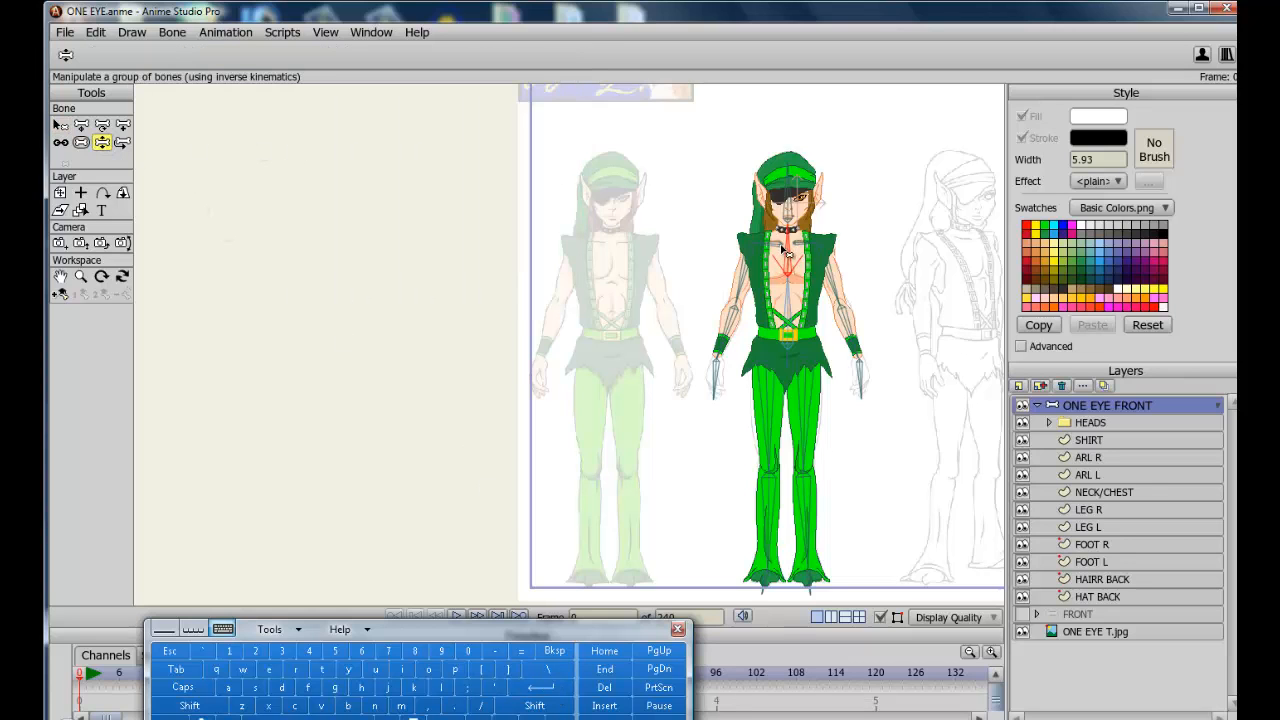
{"action": "mouse_move", "coordinate": [787, 254]}
{"action": "left_mouse_down"}
{"action": "mouse_move", "coordinate": [765, 252]}
{"action": "mouse_move", "coordinate": [806, 248]}
{"action": "left_mouse_up"}
{"action": "left_click_drag", "start_coordinate": [820, 262], "coordinate": [815, 262]}
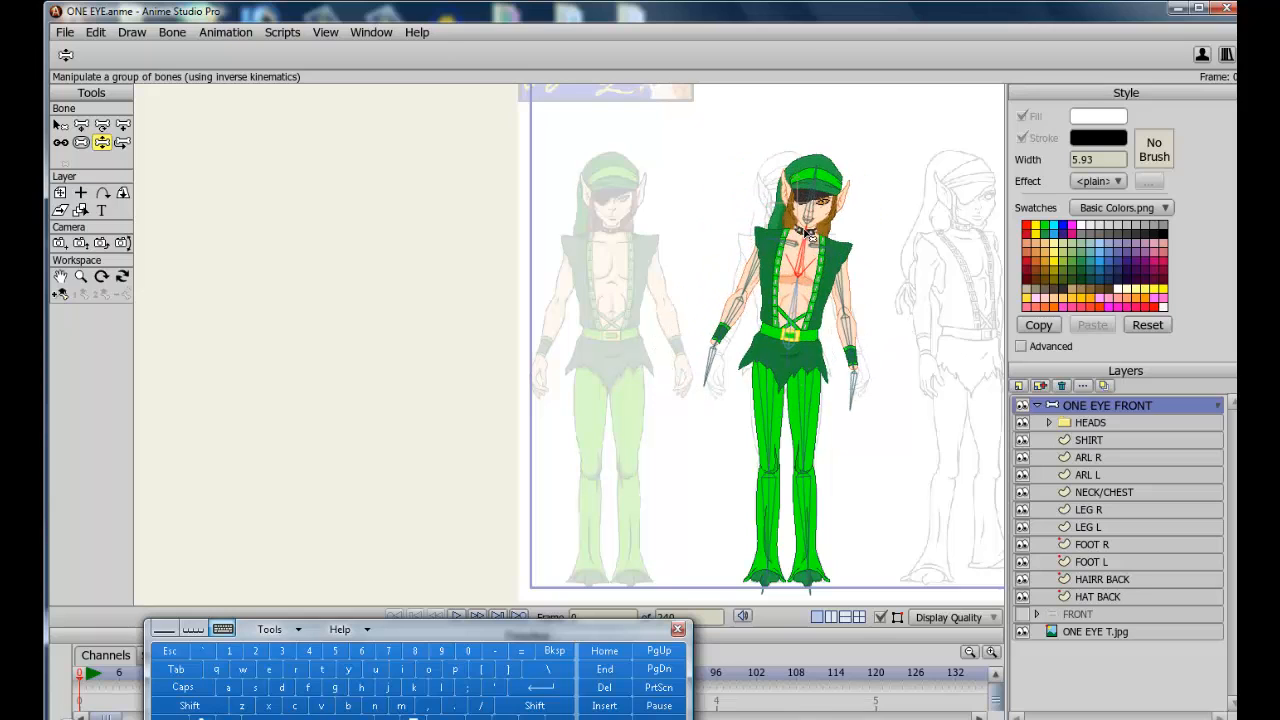
Select lower torso bone B2 and check its movement with Manipulate Bones
{"action": "left_click", "coordinate": [60, 125]}
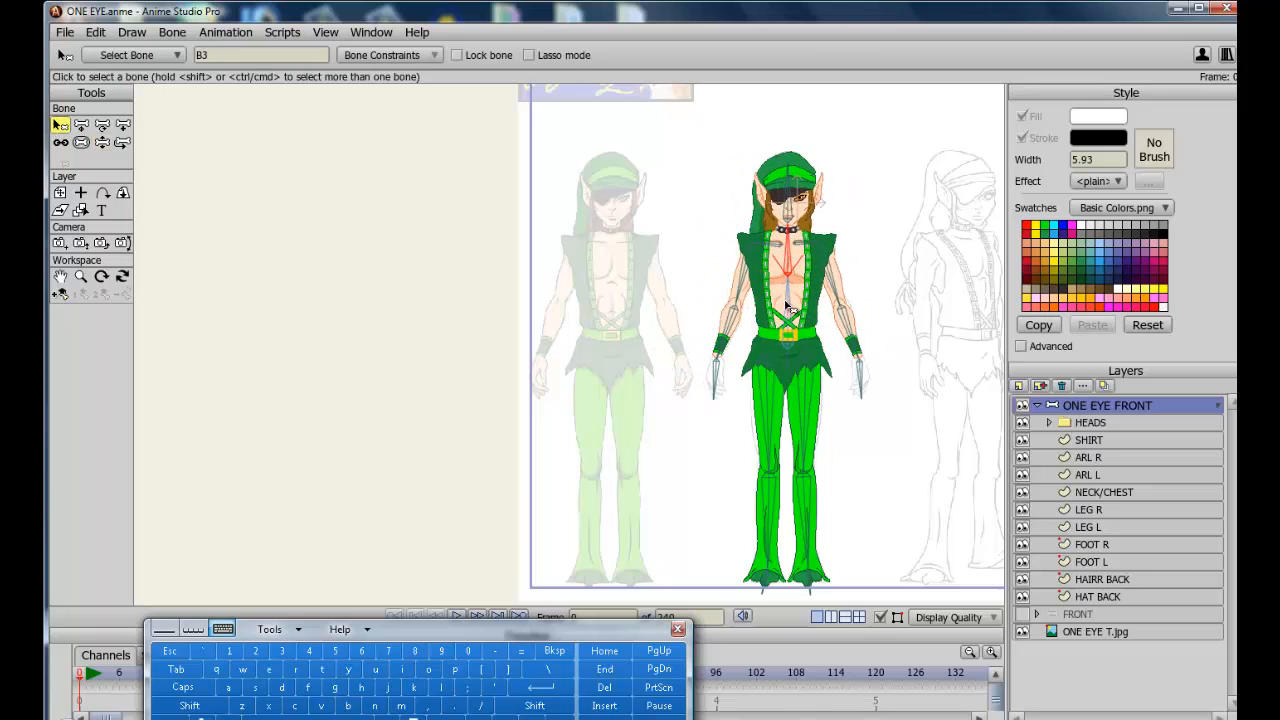
{"action": "left_click", "coordinate": [792, 313]}
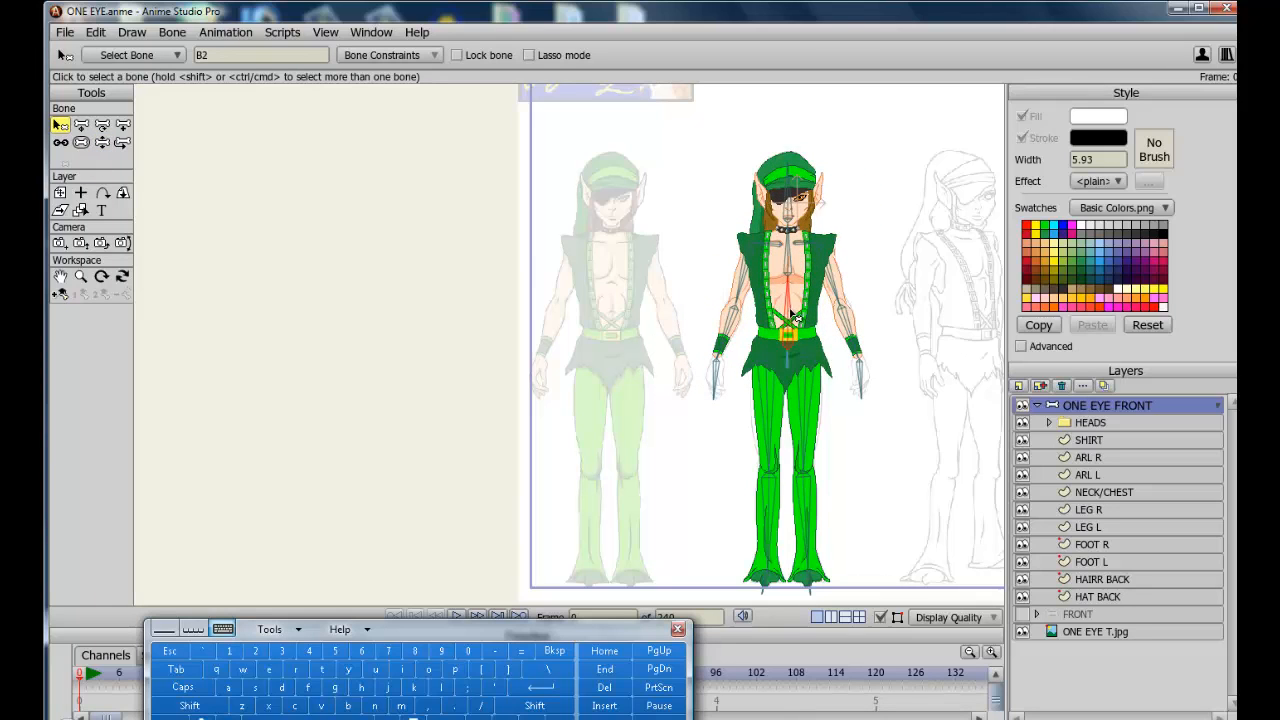
{"action": "left_click", "coordinate": [102, 142]}
{"action": "mouse_move", "coordinate": [789, 240]}
{"action": "left_mouse_down"}
{"action": "mouse_move", "coordinate": [840, 252]}
{"action": "mouse_move", "coordinate": [792, 239]}
{"action": "left_mouse_up"}
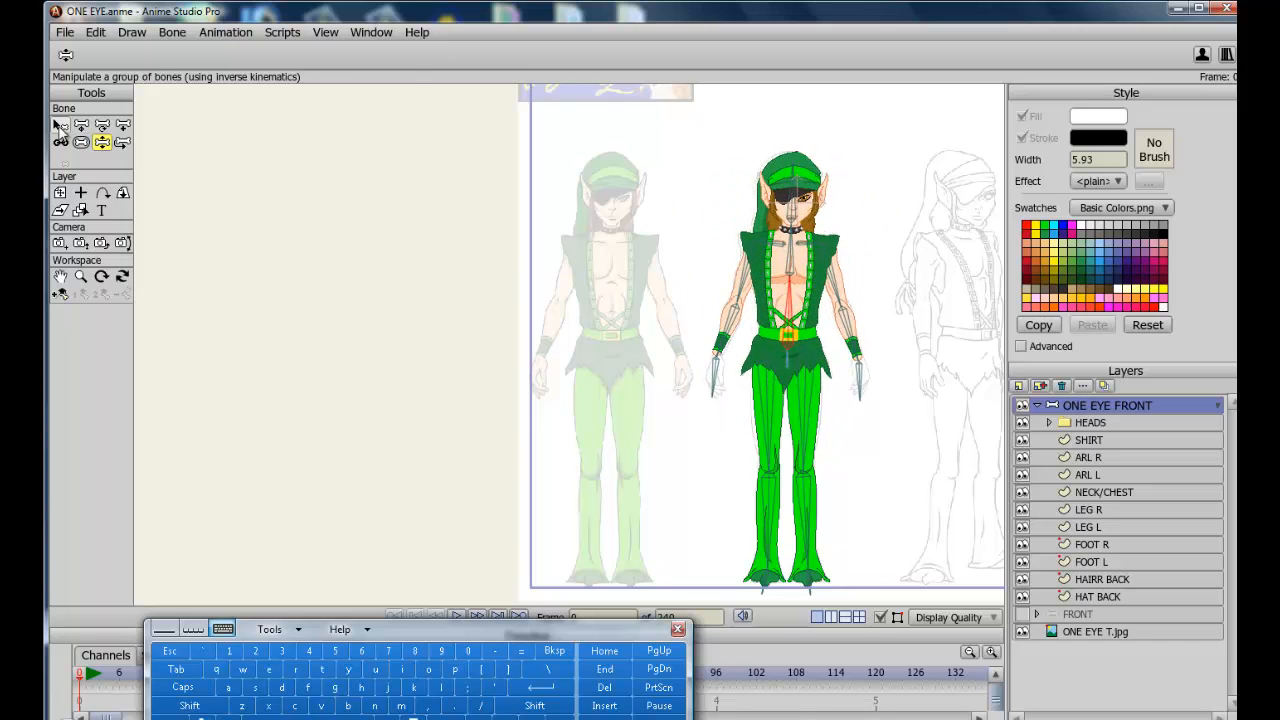
Enable angle constraints on lower torso bone B2 with a minimum of -45 and a maximum of 45 degrees
{"action": "left_click", "coordinate": [60, 125]}
{"action": "left_click", "coordinate": [398, 57]}
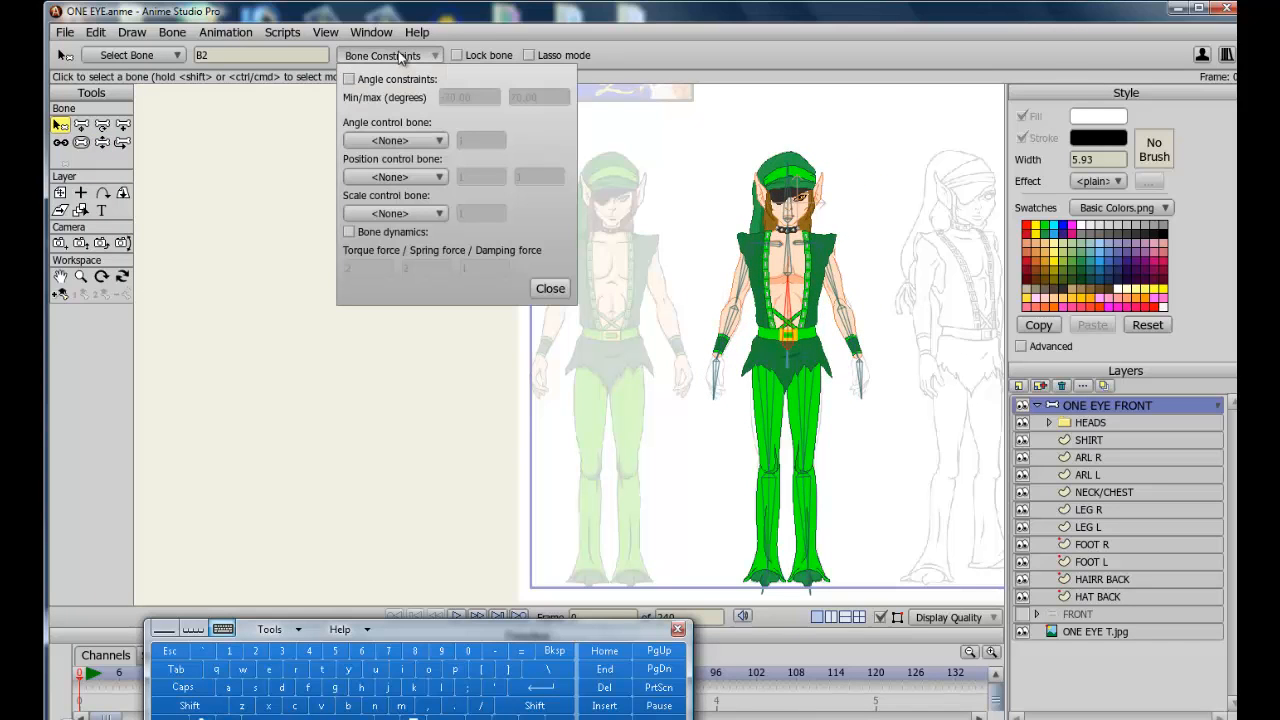
{"action": "left_click", "coordinate": [352, 80]}
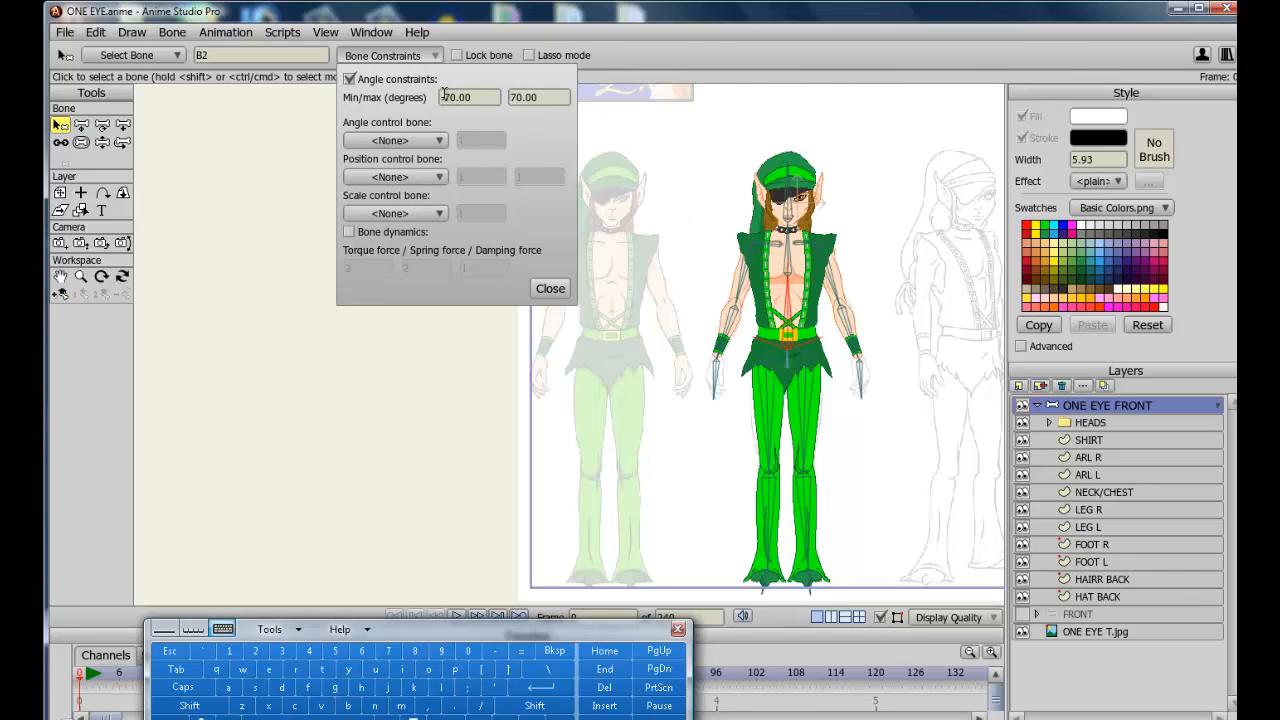
{"action": "left_click_drag", "start_coordinate": [444, 93], "coordinate": [476, 97]}
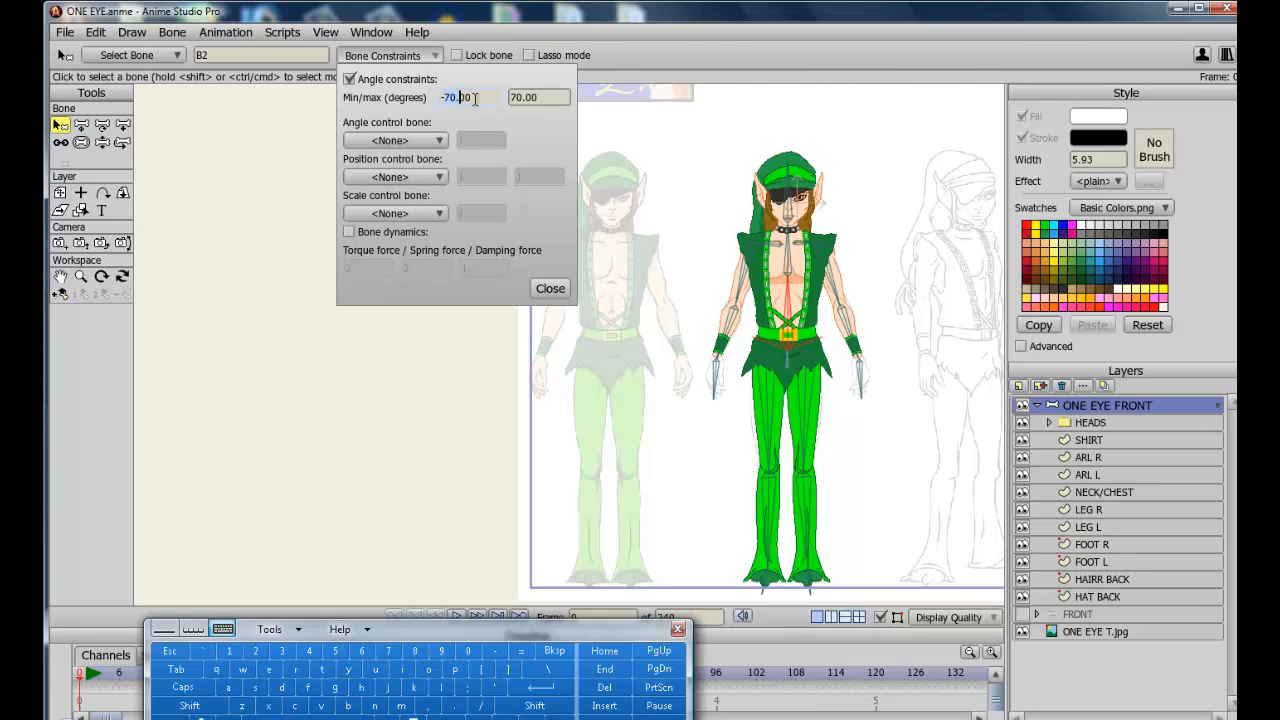
{"action": "left_click", "coordinate": [309, 651]}
{"action": "left_click", "coordinate": [337, 653]}
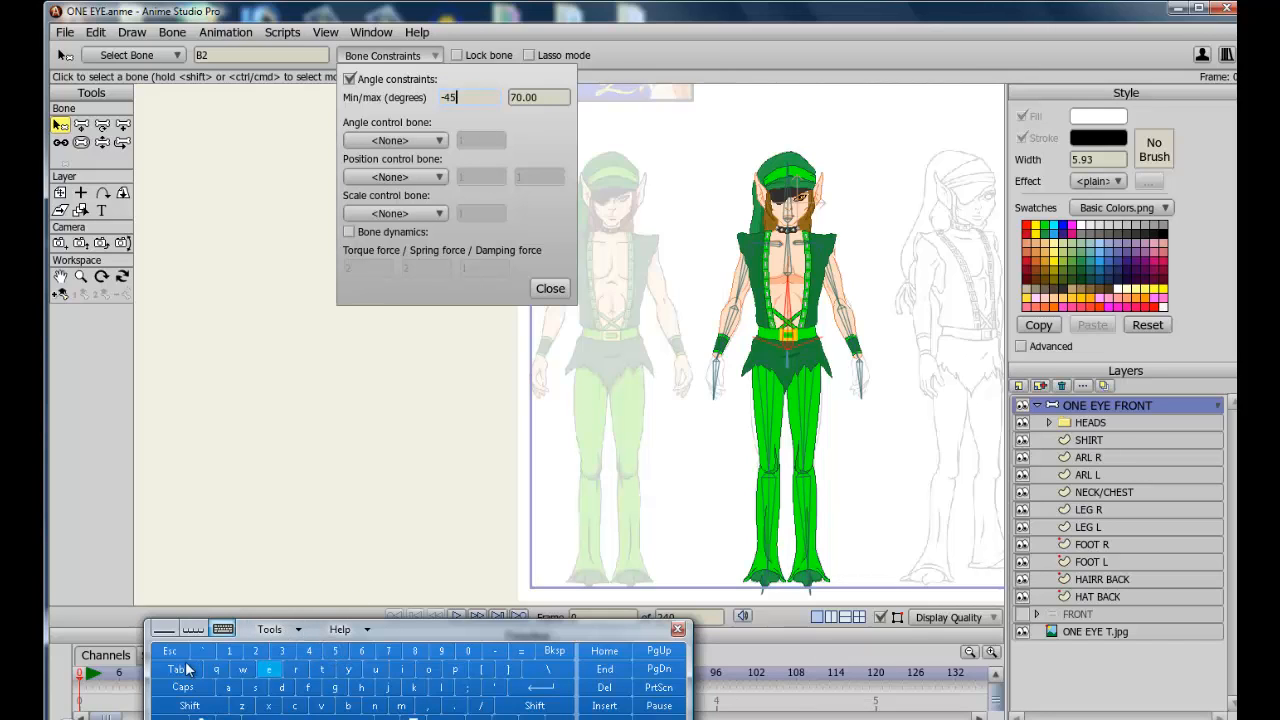
{"action": "key", "text": "Tab"}
{"action": "left_click", "coordinate": [310, 651]}
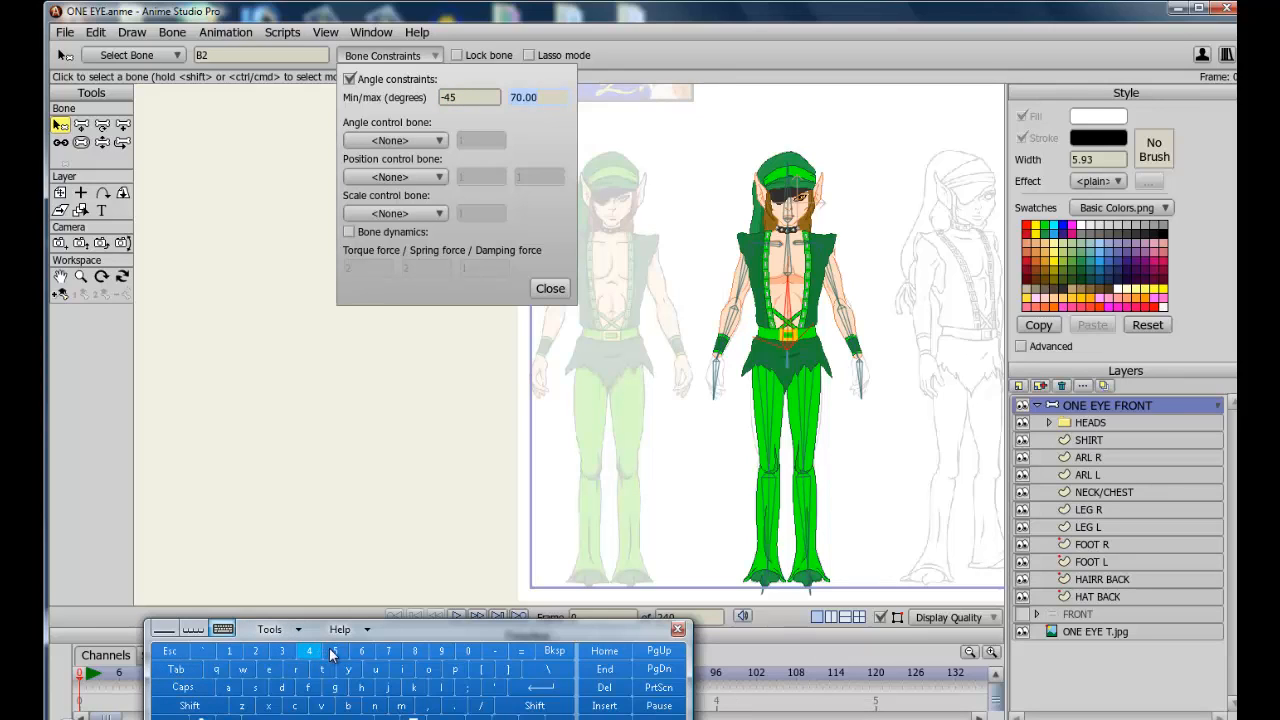
{"action": "left_click", "coordinate": [334, 651]}
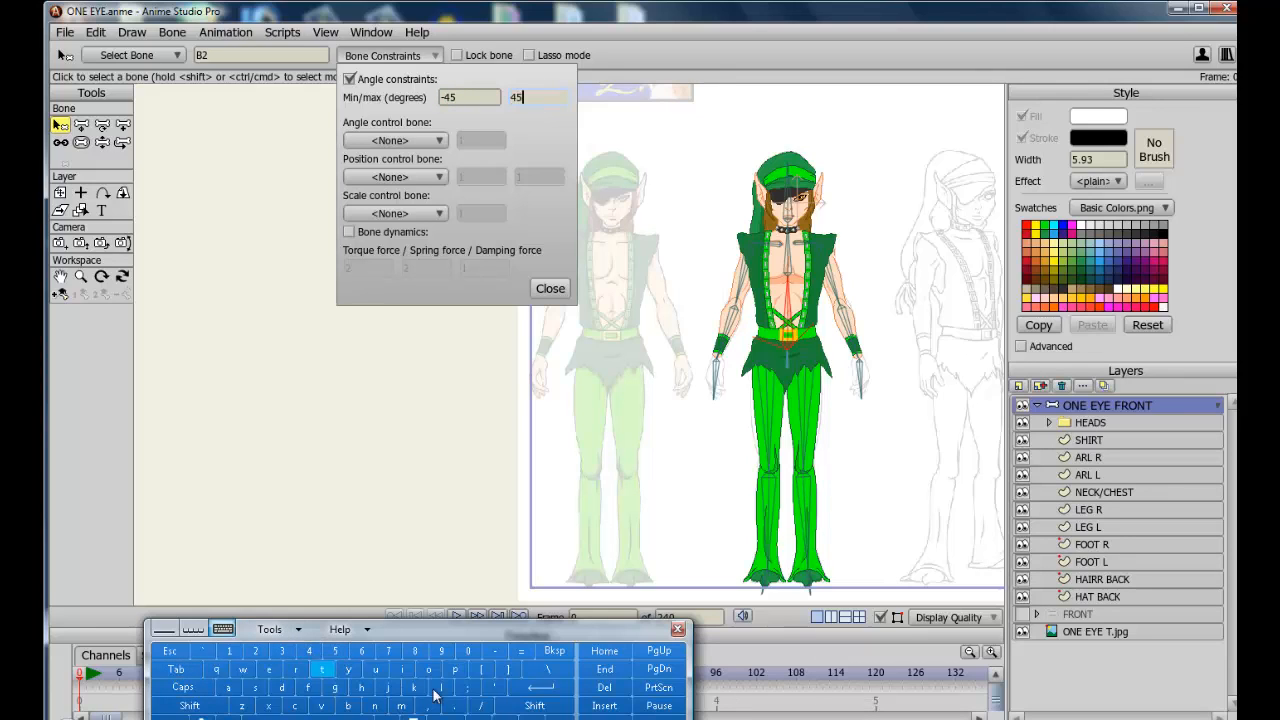
{"action": "left_click", "coordinate": [560, 688]}
Test the lower torso bone's angle limits by swinging the torso with Manipulate Bones
{"action": "left_click", "coordinate": [102, 142]}
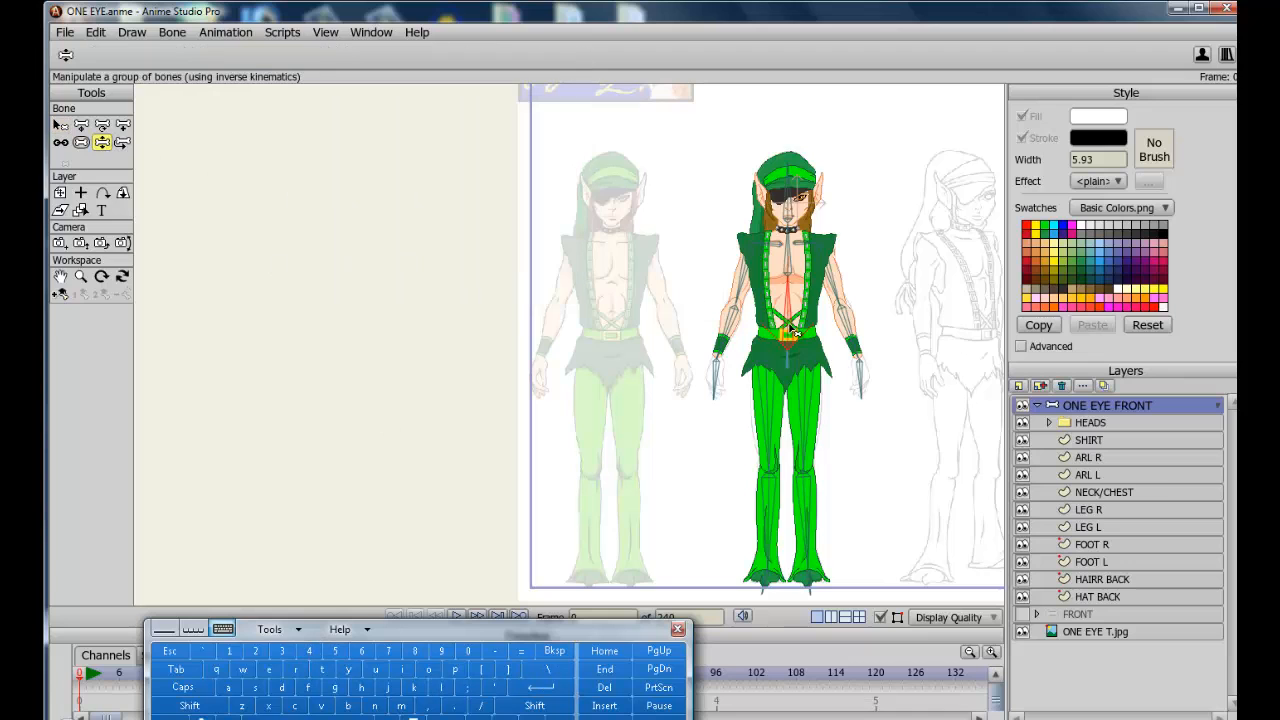
{"action": "mouse_move", "coordinate": [779, 307]}
{"action": "left_mouse_down"}
{"action": "mouse_move", "coordinate": [749, 330]}
{"action": "mouse_move", "coordinate": [818, 342]}
{"action": "mouse_move", "coordinate": [800, 320]}
{"action": "left_mouse_up"}
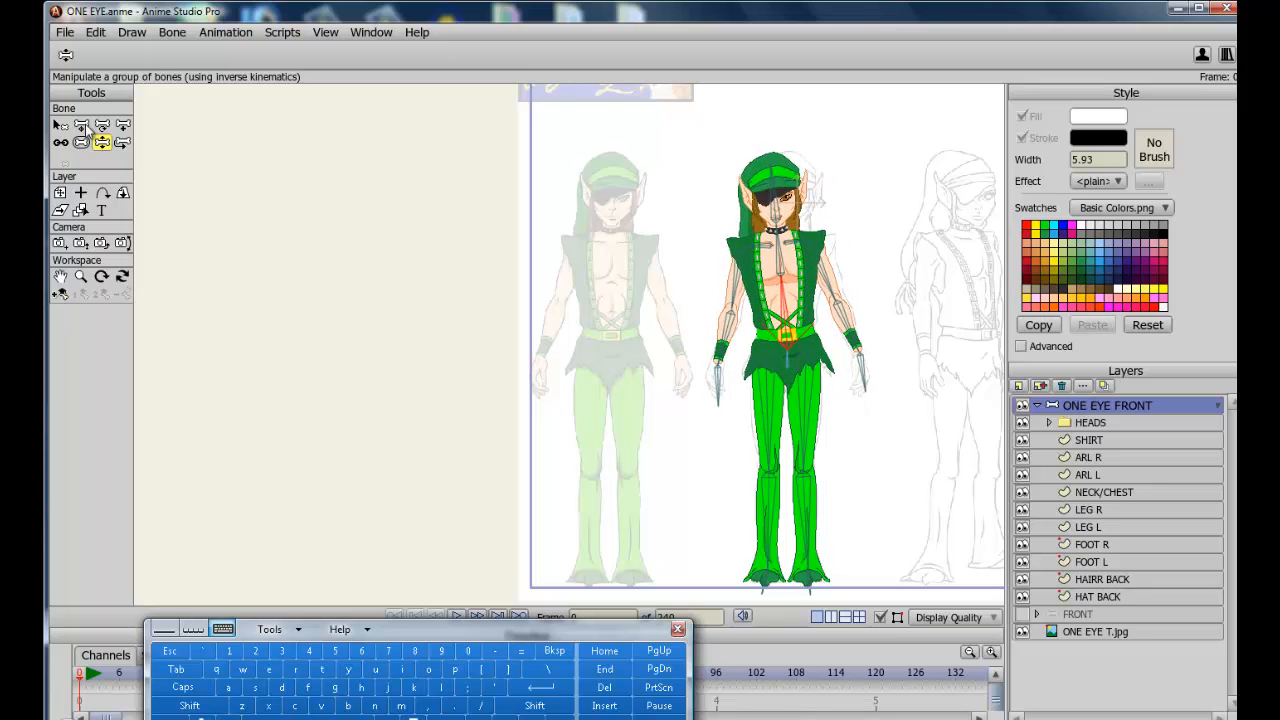
Narrow lower torso bone B2's angle limits with a minimum of -25 degrees and a smaller maximum, and test the torso swing with Manipulate Bones
{"action": "left_click", "coordinate": [60, 124]}
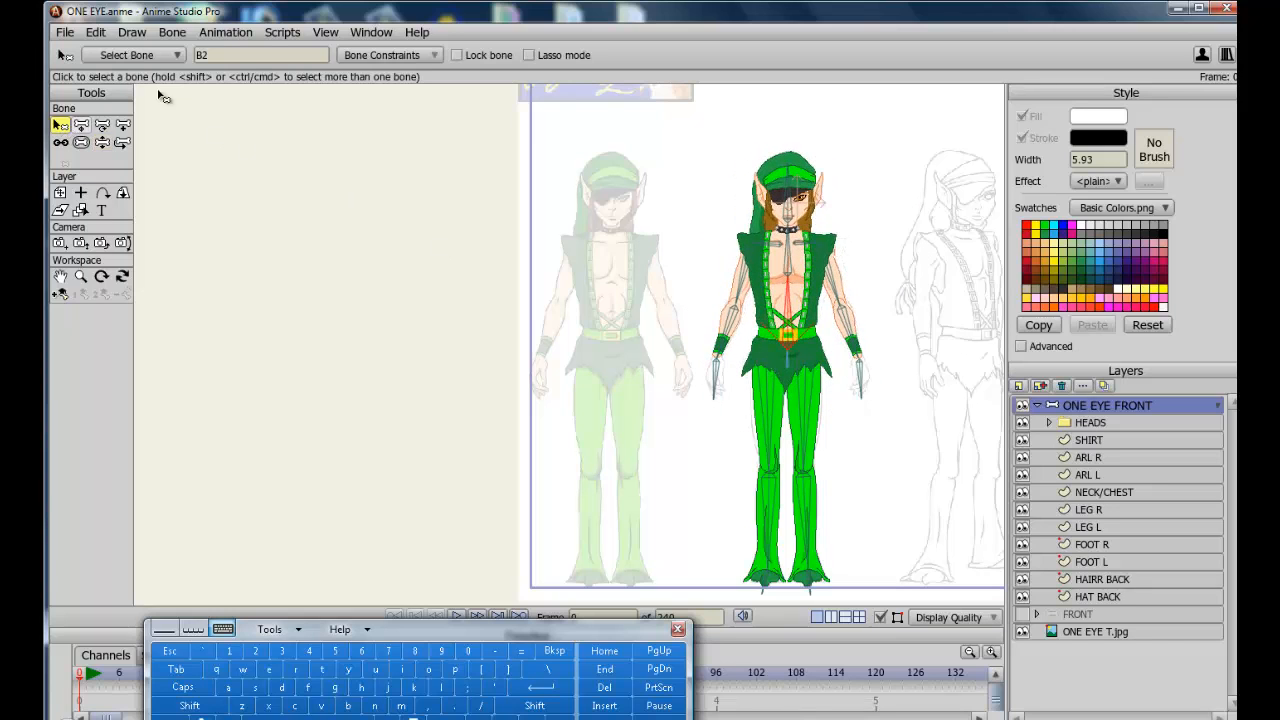
{"action": "left_click", "coordinate": [405, 56]}
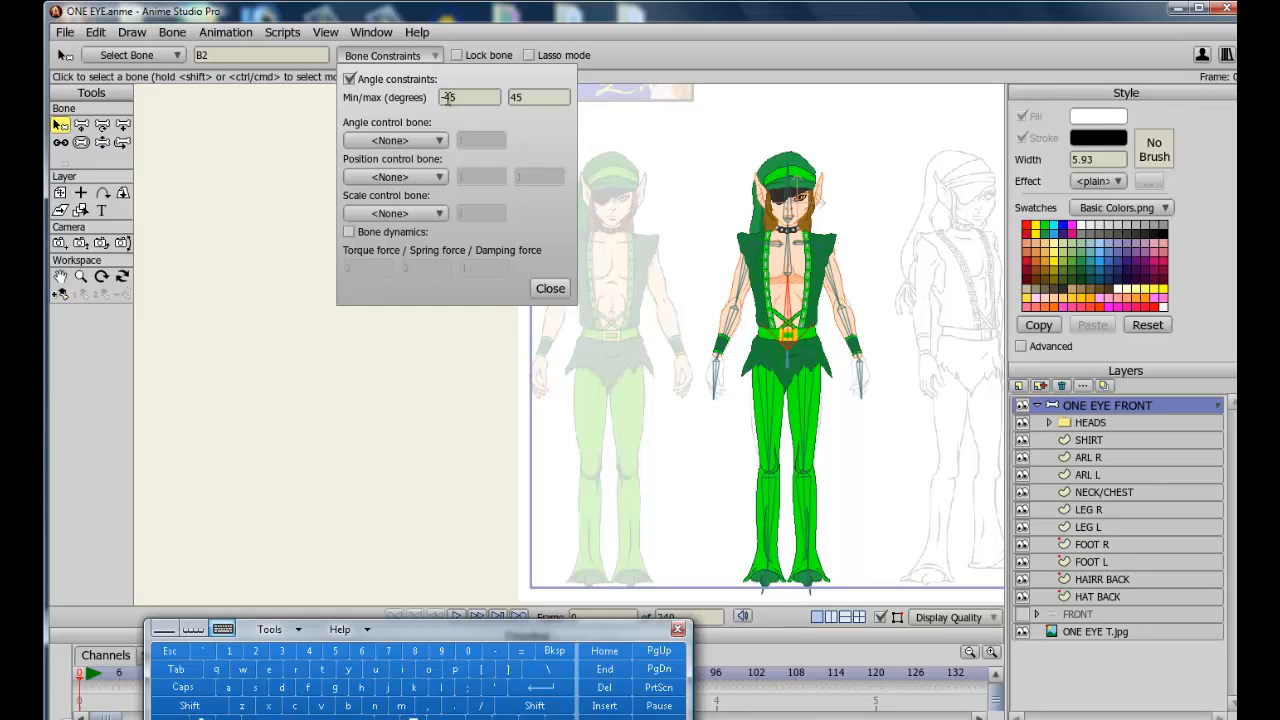
{"action": "left_click", "coordinate": [450, 98]}
{"action": "left_click", "coordinate": [259, 650]}
{"action": "left_click", "coordinate": [332, 650]}
{"action": "left_click", "coordinate": [176, 669]}
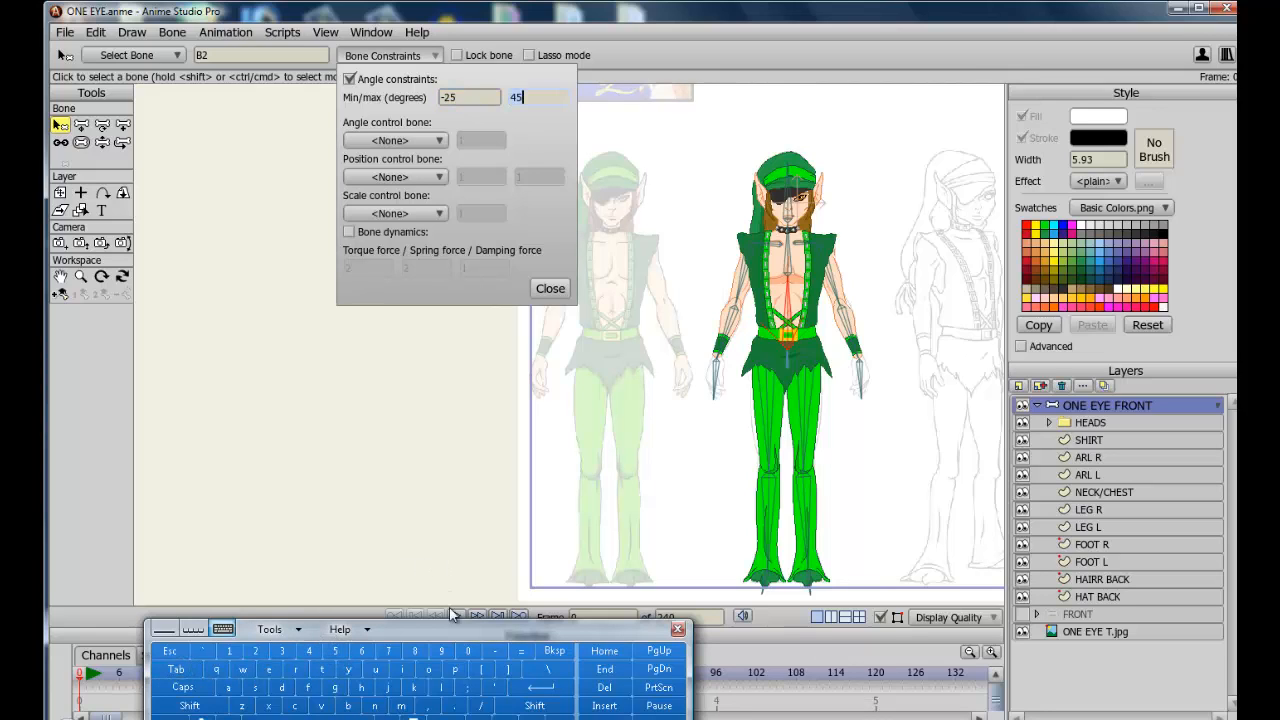
{"action": "left_click", "coordinate": [336, 650]}
{"action": "left_click", "coordinate": [541, 680]}
{"action": "left_click", "coordinate": [102, 142]}
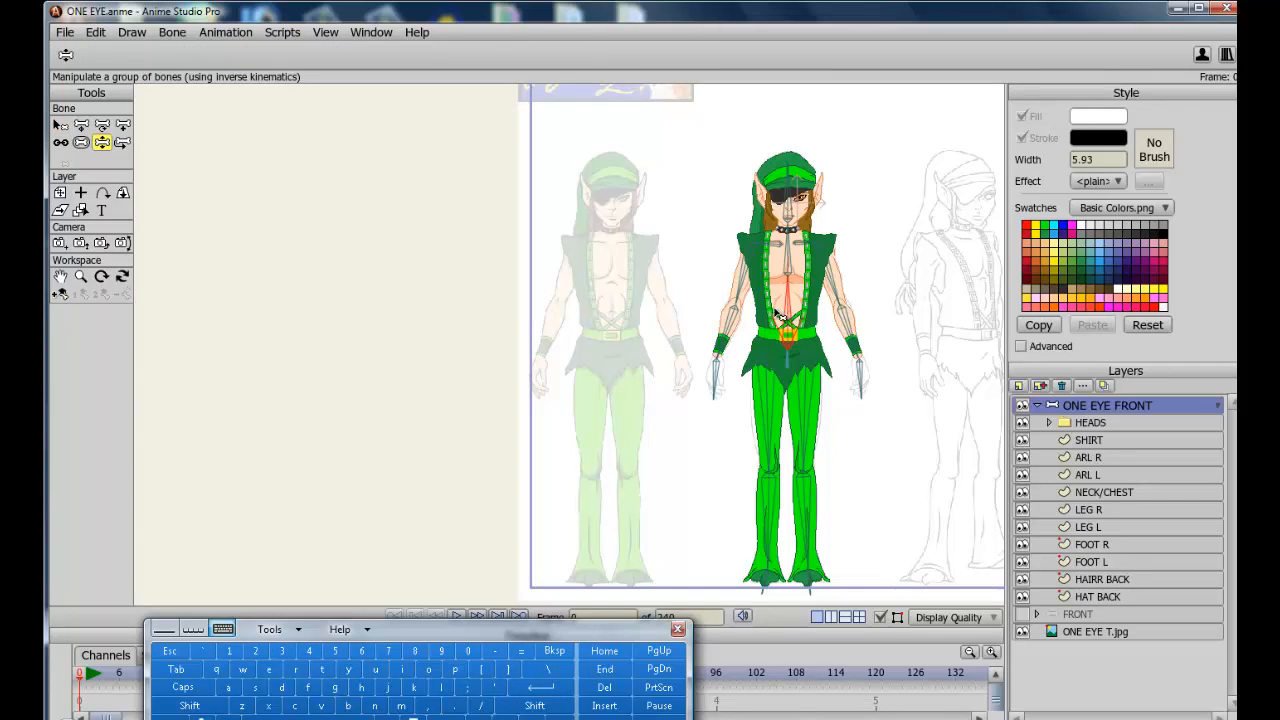
{"action": "left_click_drag", "start_coordinate": [780, 316], "coordinate": [820, 330]}
Enable angle constraints on pelvis bone B1 with both the minimum and maximum set to 0 degrees
{"action": "left_click", "coordinate": [61, 125]}
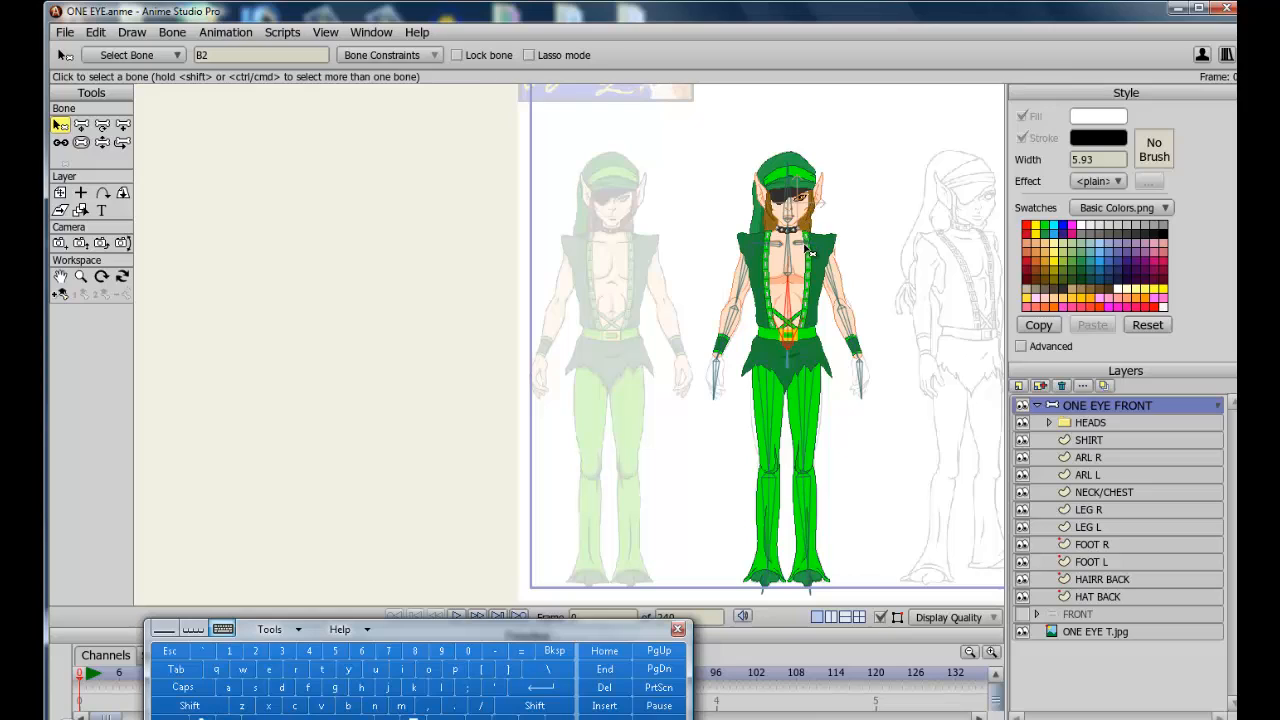
{"action": "left_click", "coordinate": [791, 369]}
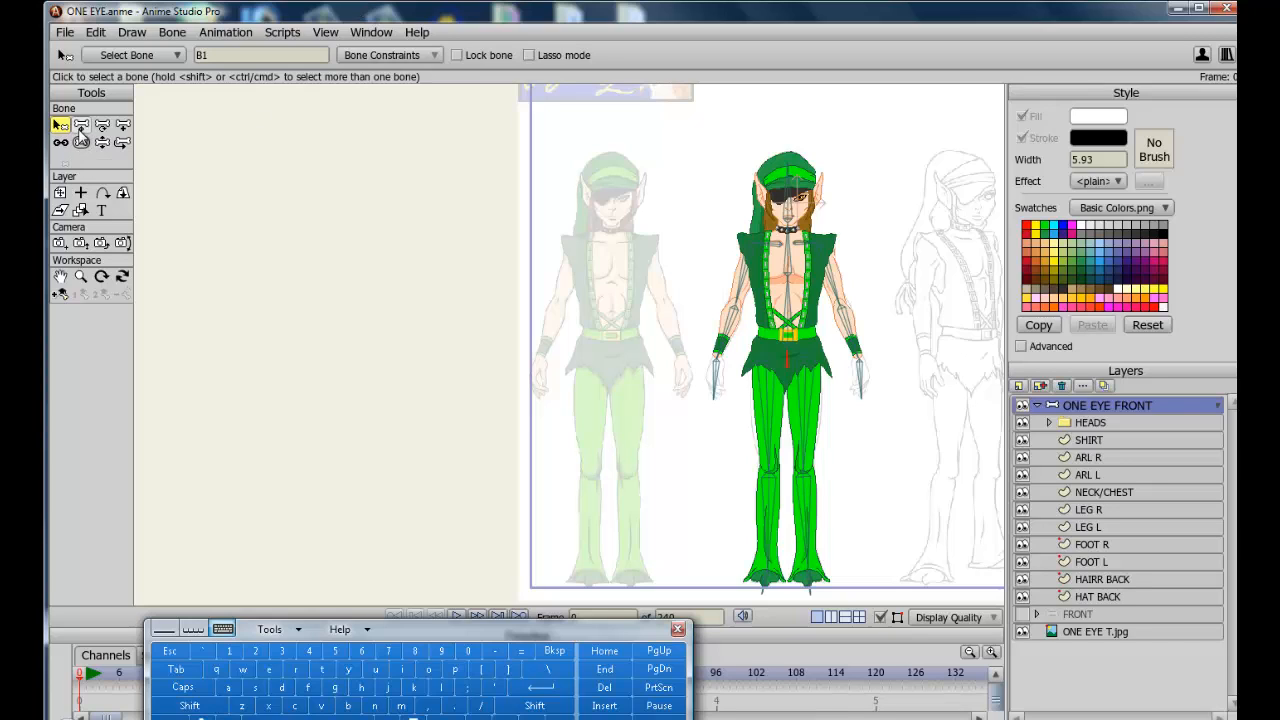
{"action": "left_click", "coordinate": [414, 57]}
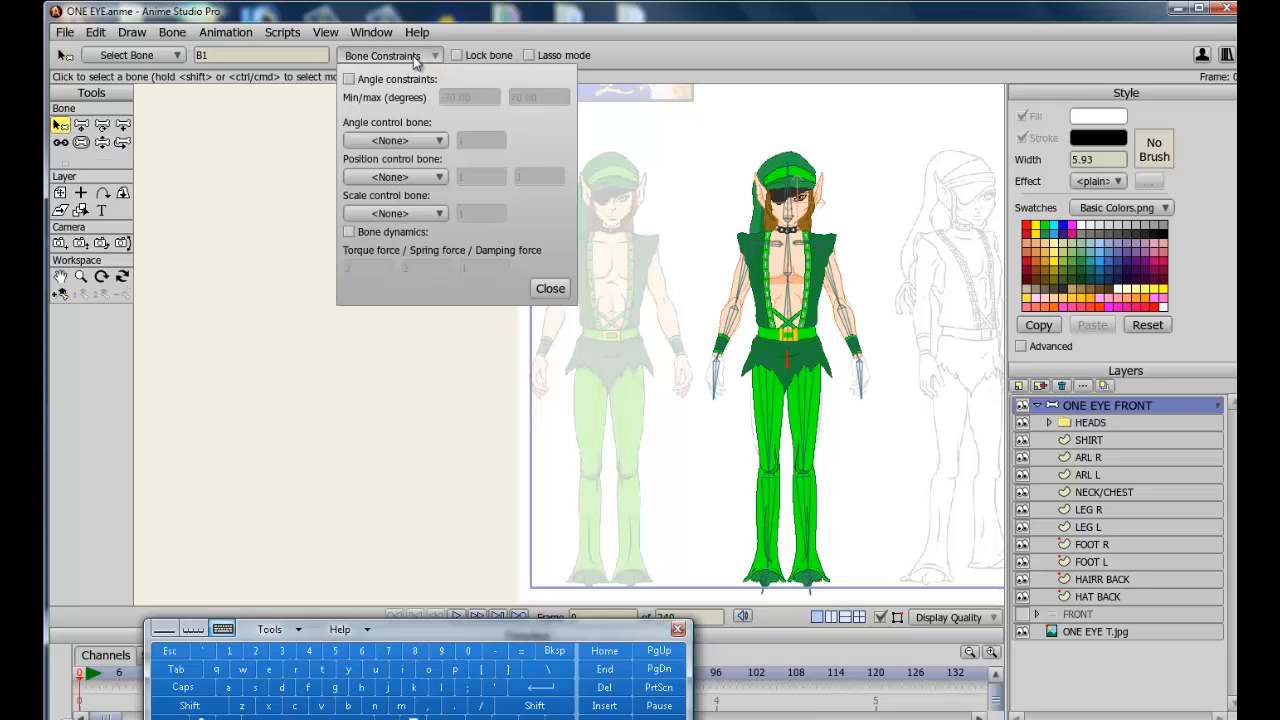
{"action": "left_click", "coordinate": [356, 80]}
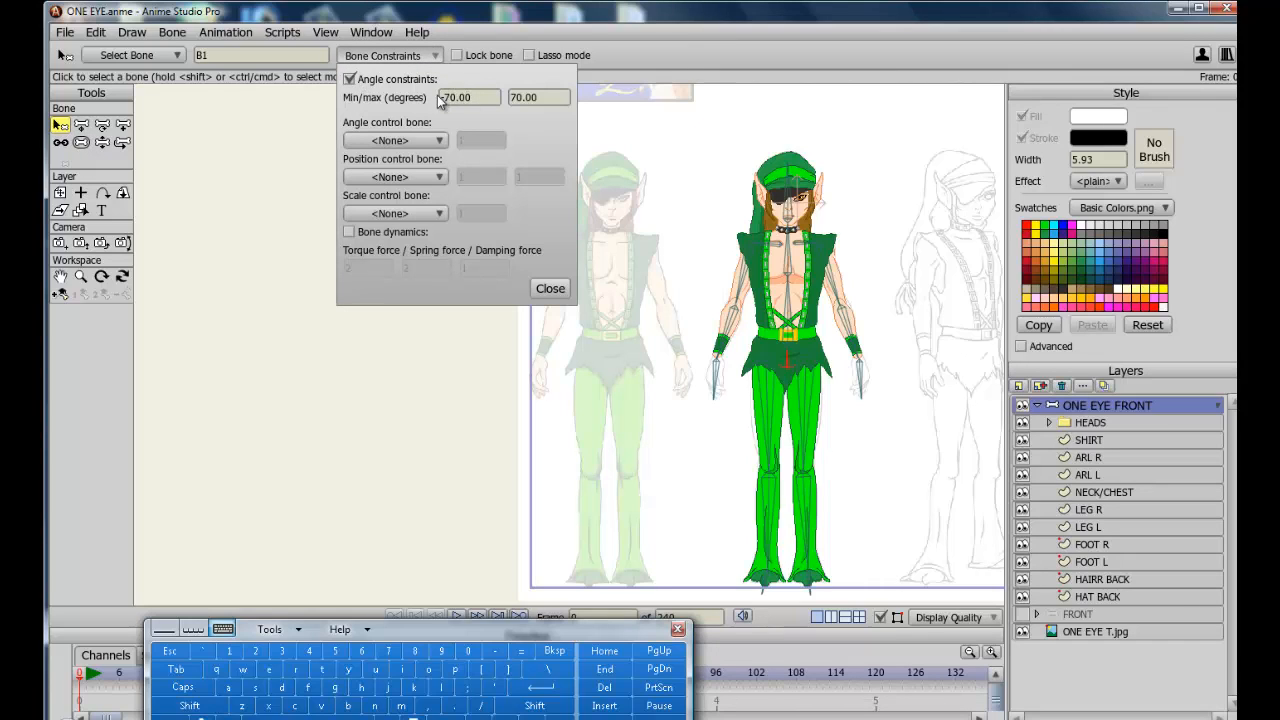
{"action": "left_click", "coordinate": [483, 100]}
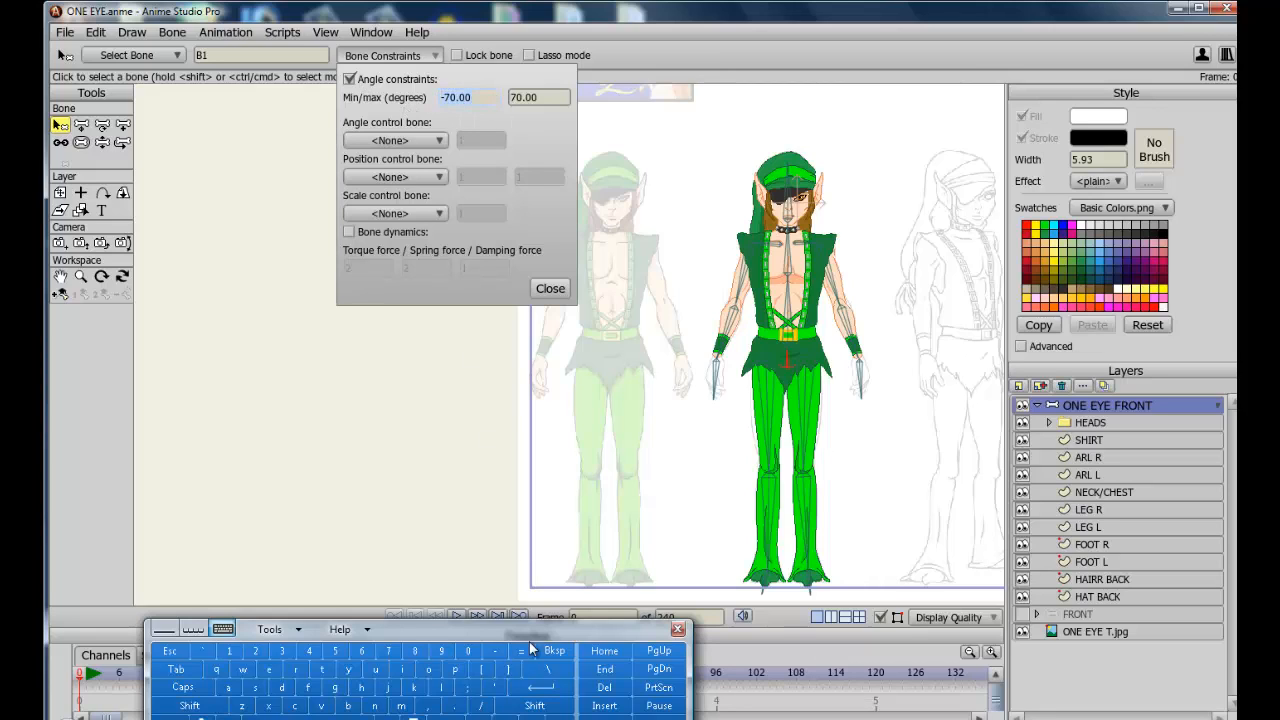
{"action": "left_click", "coordinate": [468, 651]}
{"action": "left_click", "coordinate": [176, 669]}
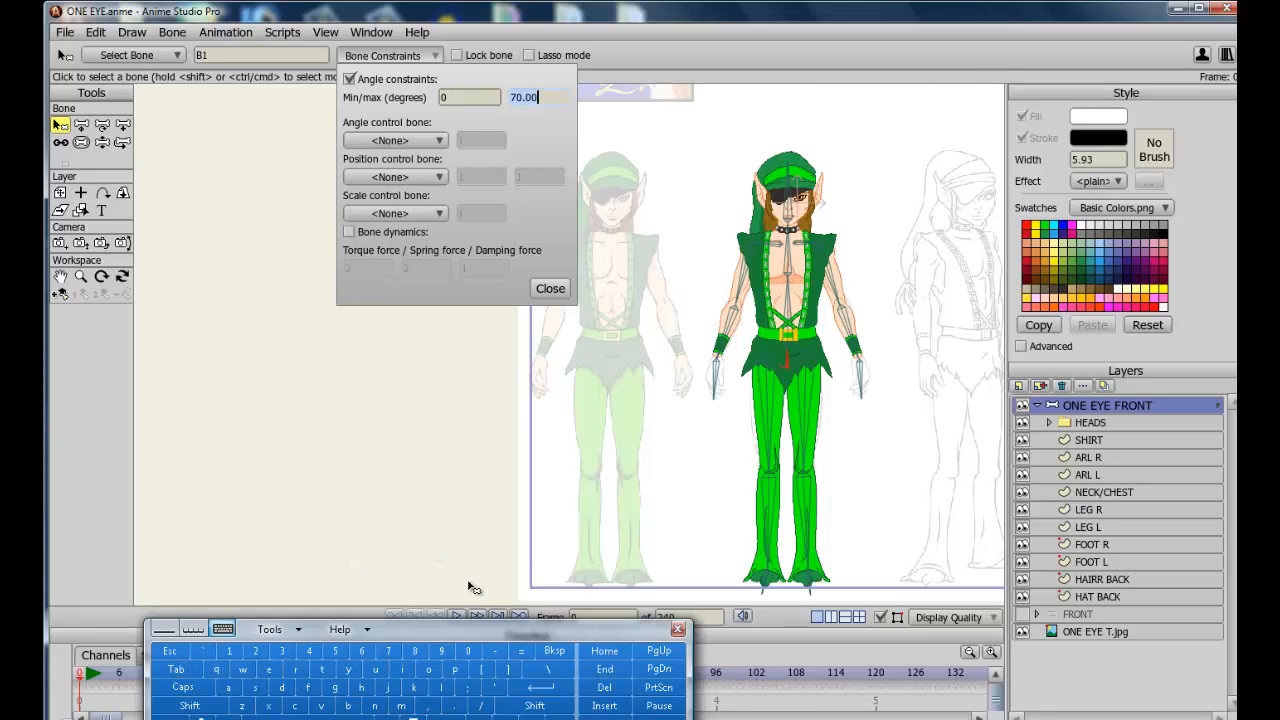
{"action": "left_click", "coordinate": [468, 651]}
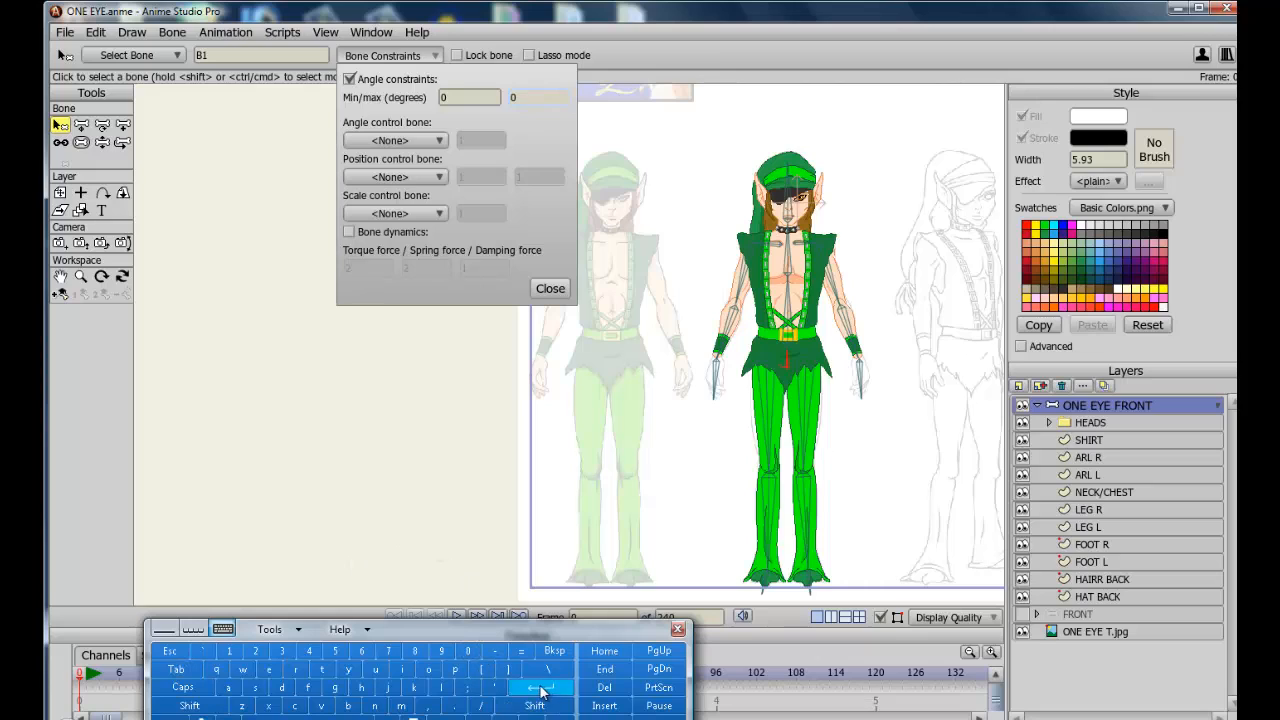
Enable angle constraints of -5 to 10 degrees on the character's left collarbone bone B5, and test the arm's movement
{"action": "left_click", "coordinate": [805, 247]}
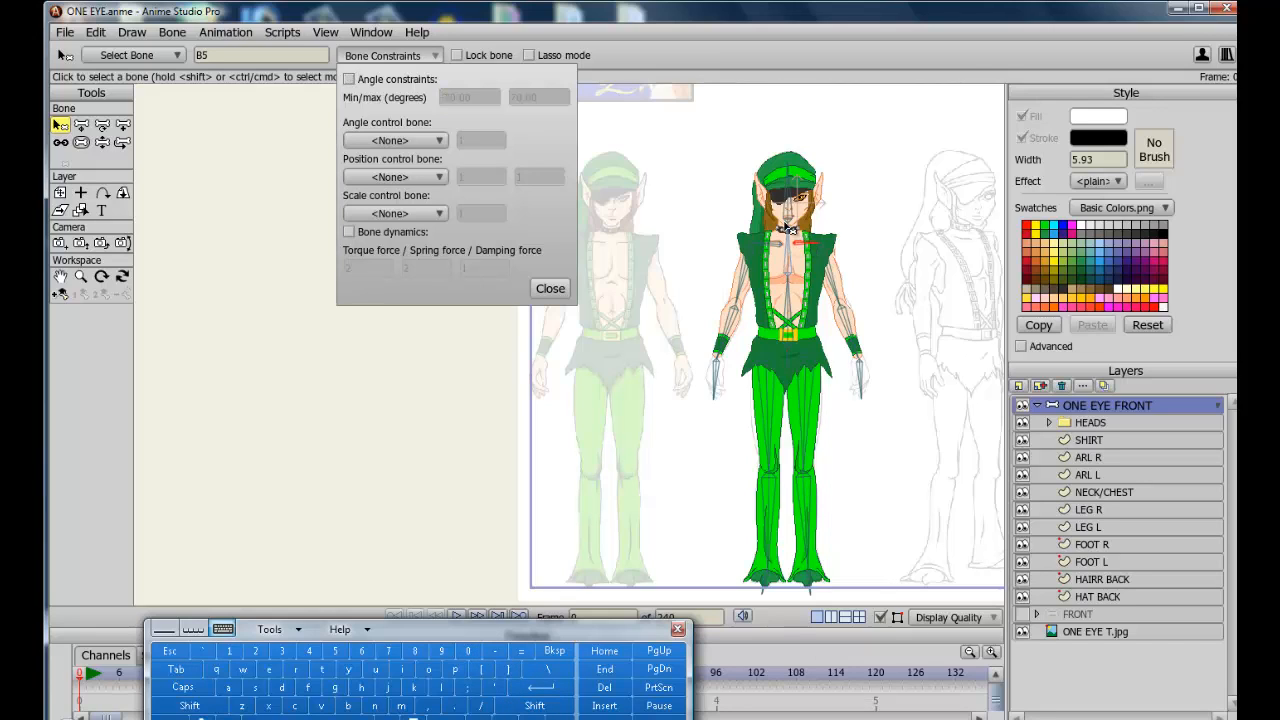
{"action": "left_click", "coordinate": [349, 80]}
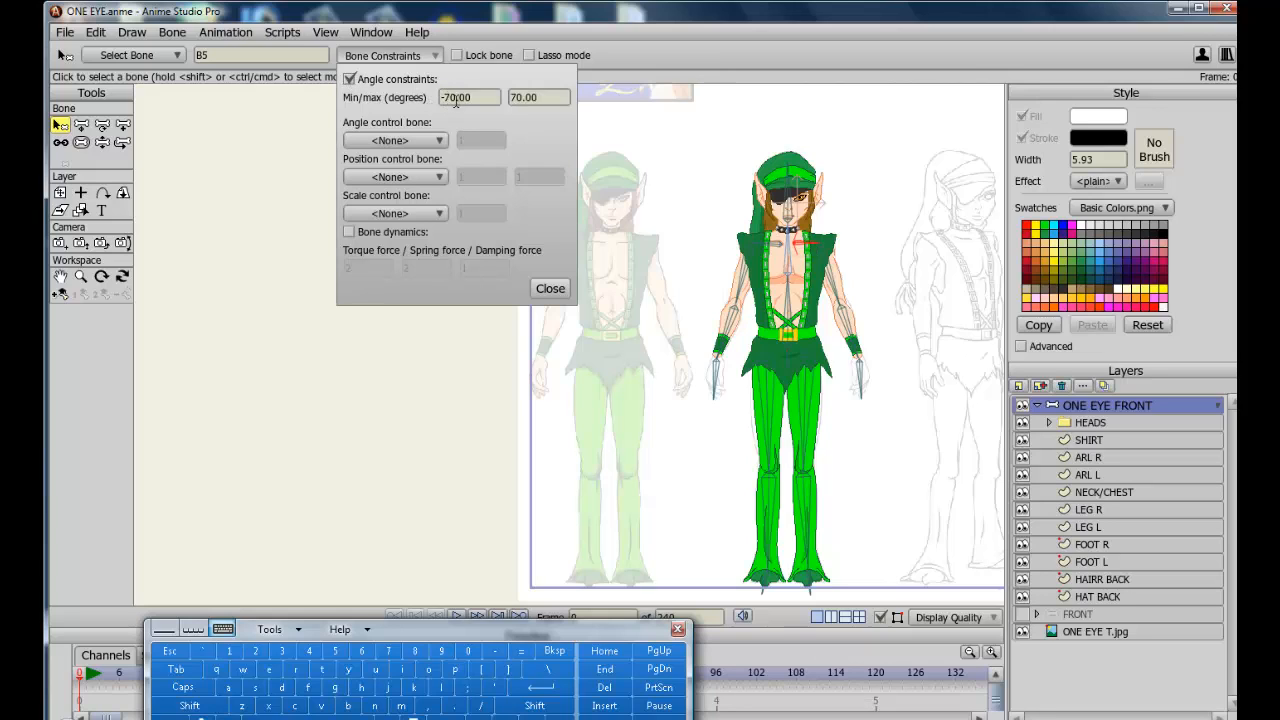
{"action": "left_click_drag", "start_coordinate": [445, 97], "coordinate": [494, 100]}
{"action": "left_click", "coordinate": [231, 651]}
{"action": "left_click", "coordinate": [335, 651]}
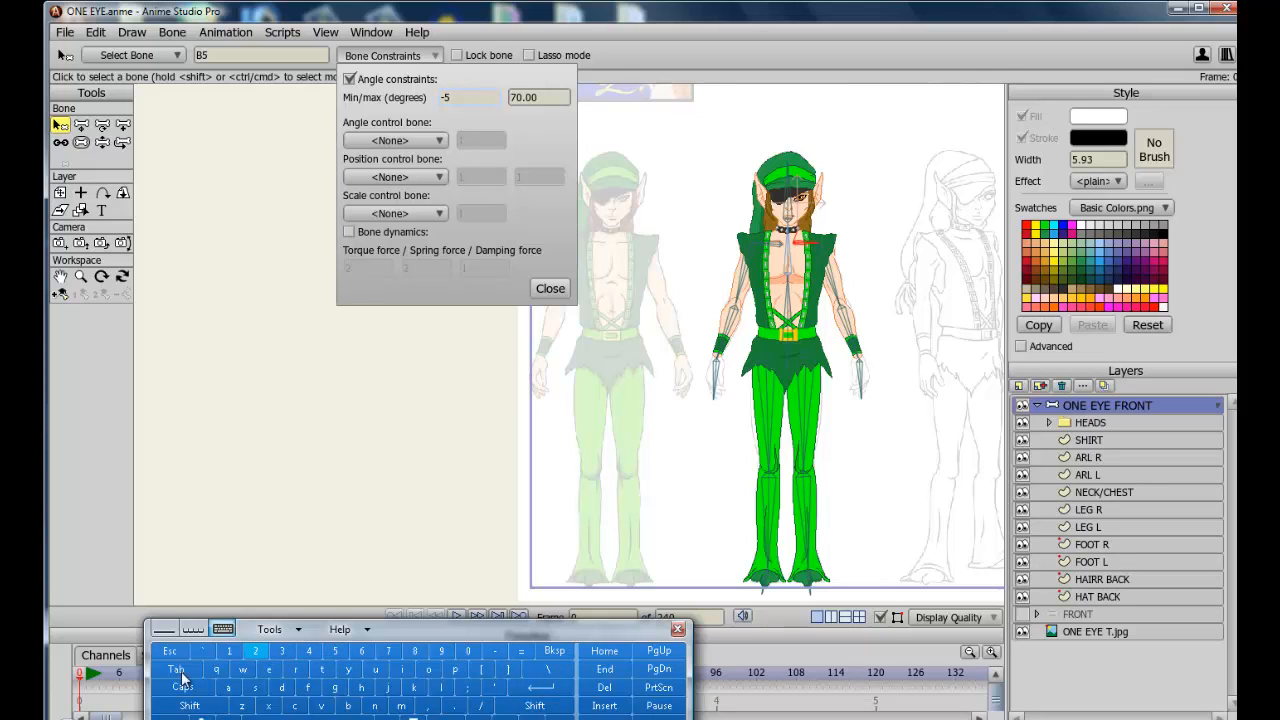
{"action": "left_click", "coordinate": [195, 677]}
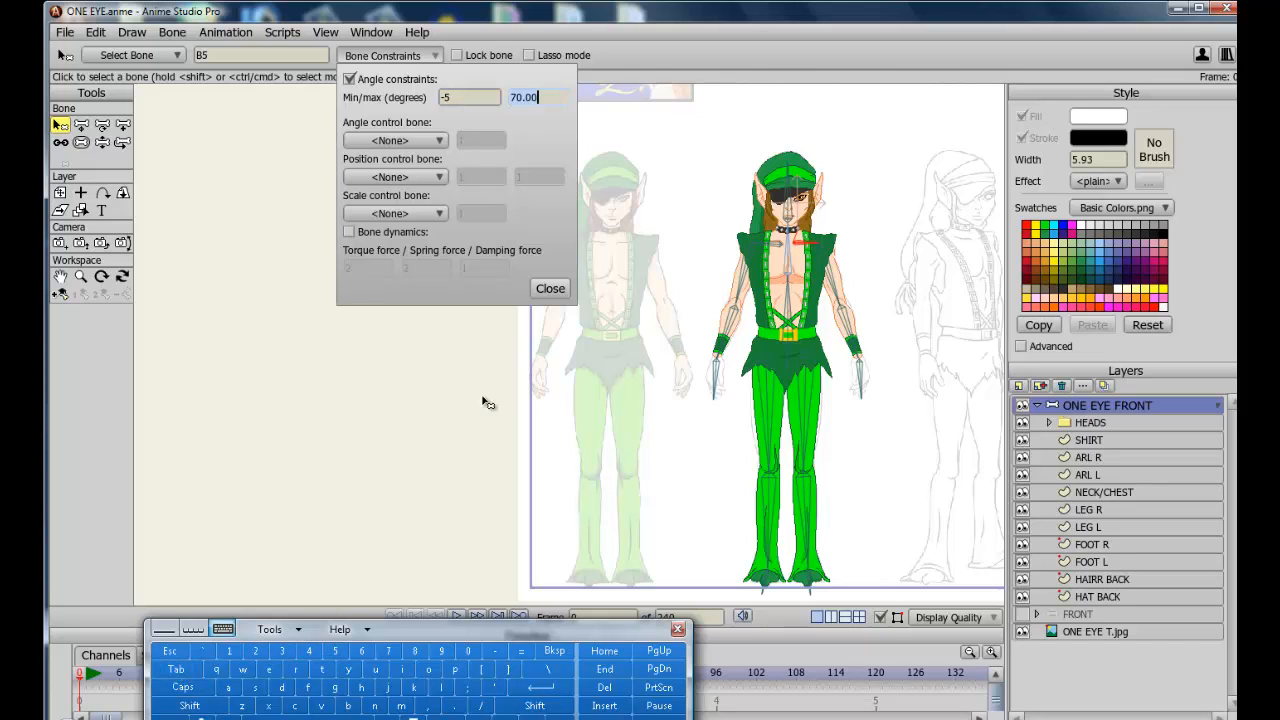
{"action": "left_click", "coordinate": [232, 651]}
{"action": "left_click", "coordinate": [101, 142]}
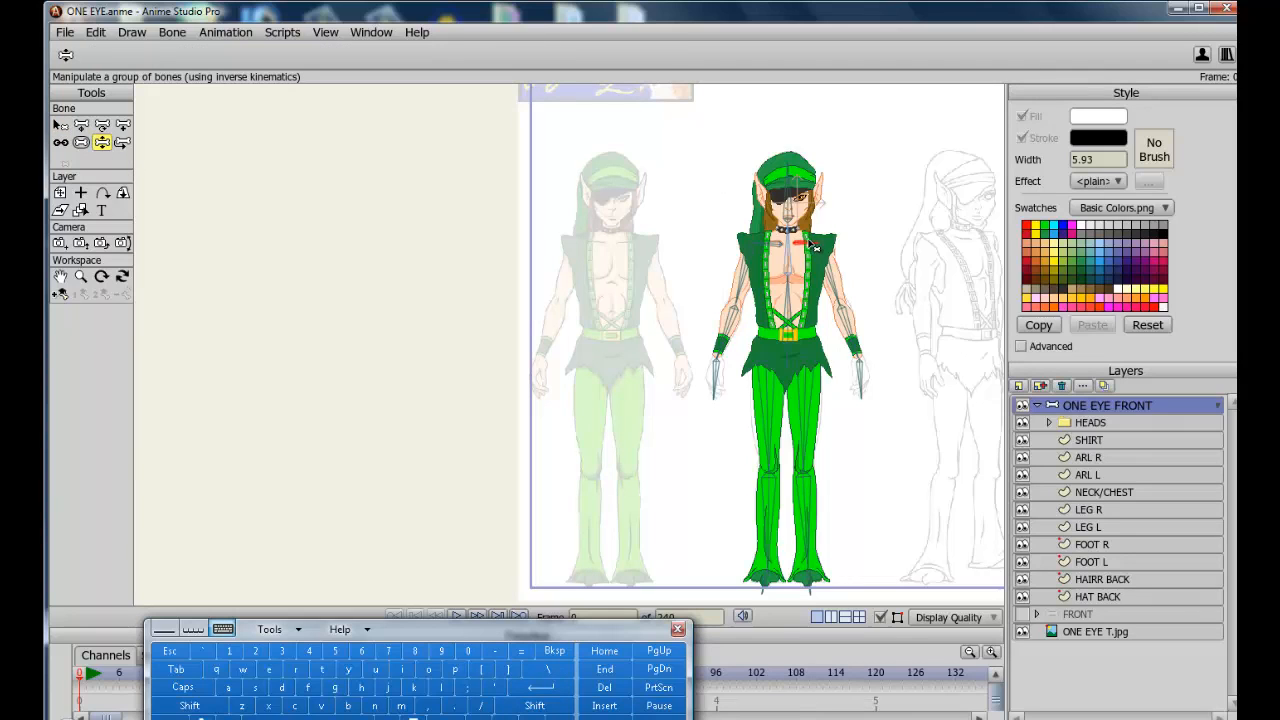
{"action": "left_click_drag", "start_coordinate": [812, 247], "coordinate": [850, 330]}
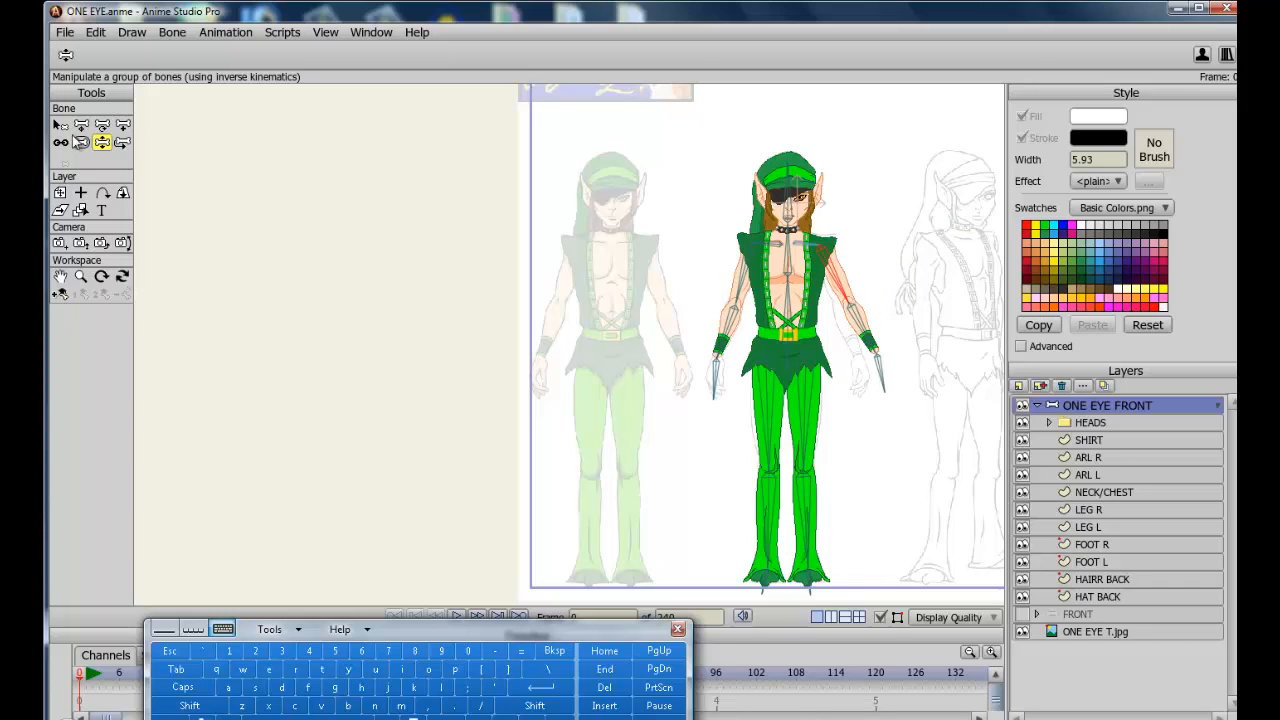
Set the maximum angle of the left collarbone bone B5 to 25 degrees and test the arm's movement again
{"action": "left_click", "coordinate": [60, 124]}
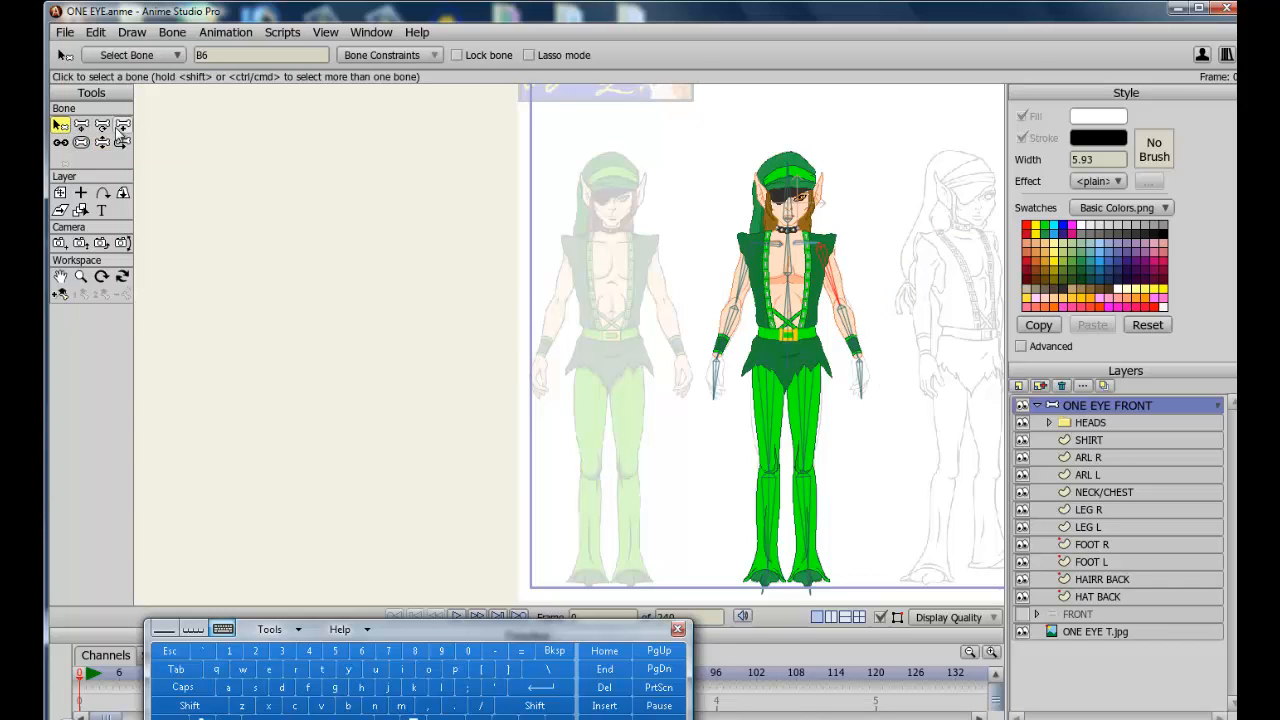
{"action": "left_click", "coordinate": [434, 56]}
{"action": "left_click", "coordinate": [807, 244]}
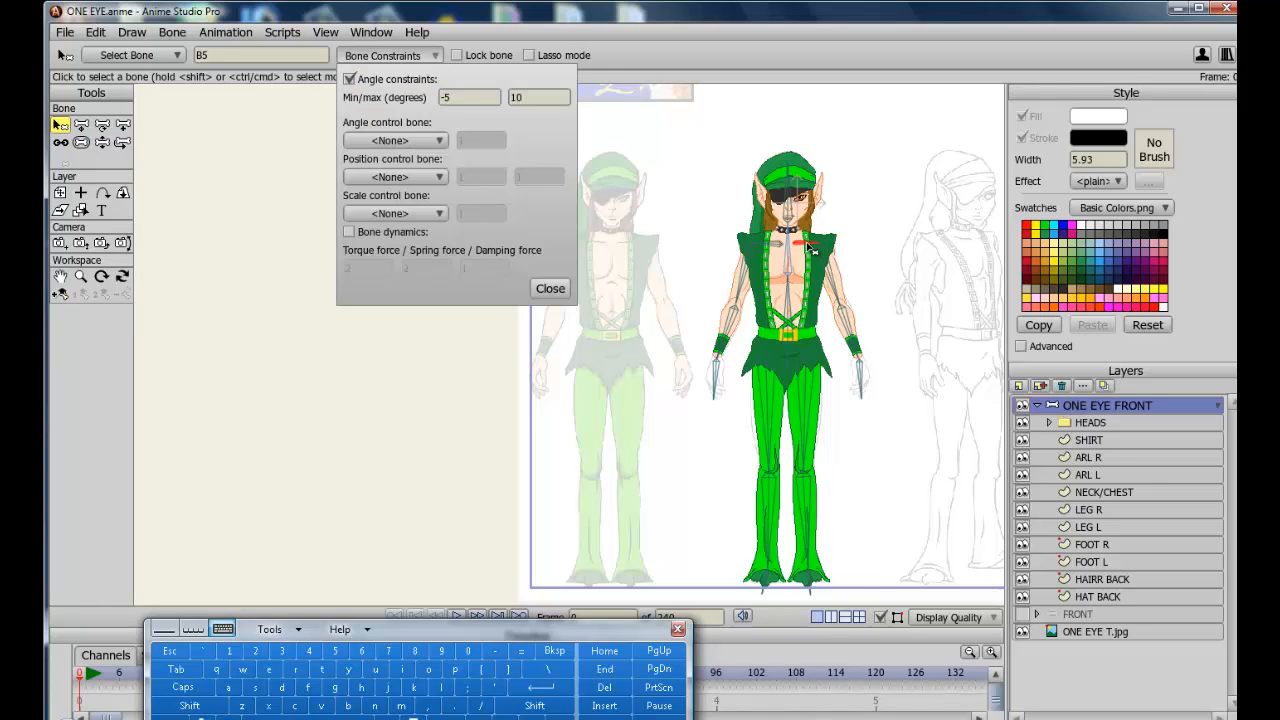
{"action": "left_click_drag", "start_coordinate": [524, 97], "coordinate": [511, 97]}
{"action": "left_click", "coordinate": [257, 650]}
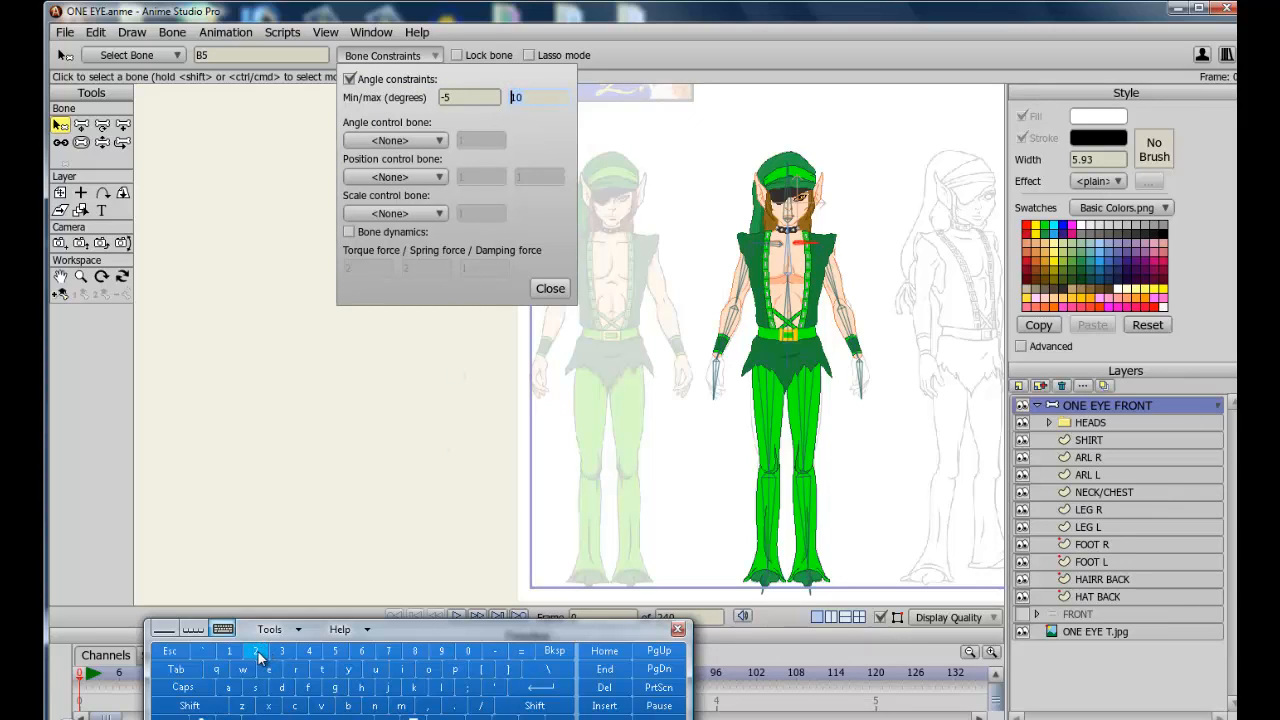
{"action": "left_click", "coordinate": [336, 651]}
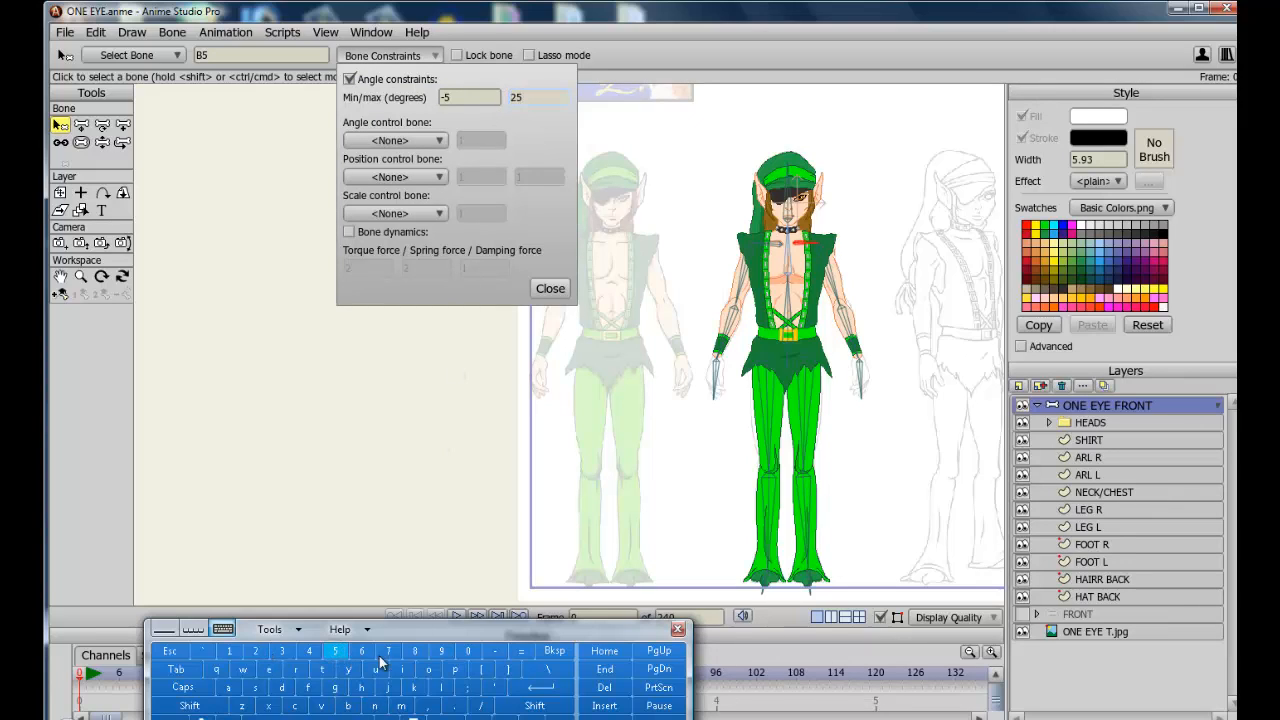
{"action": "left_click", "coordinate": [553, 689]}
{"action": "key", "text": "z"}
{"action": "left_click_drag", "start_coordinate": [836, 280], "coordinate": [830, 310]}
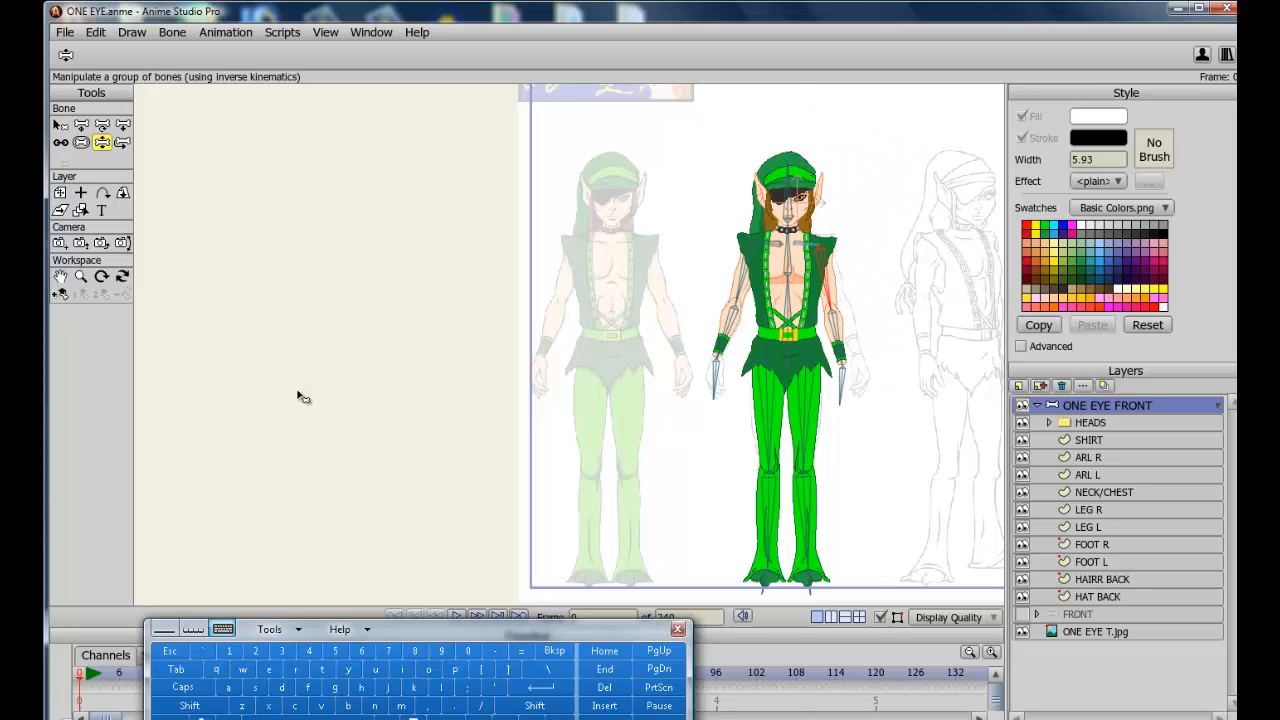
On the SHIRT layer, bind the outer points of the character's left shoulder flap to upper-arm bone B6
{"action": "left_click", "coordinate": [60, 126]}
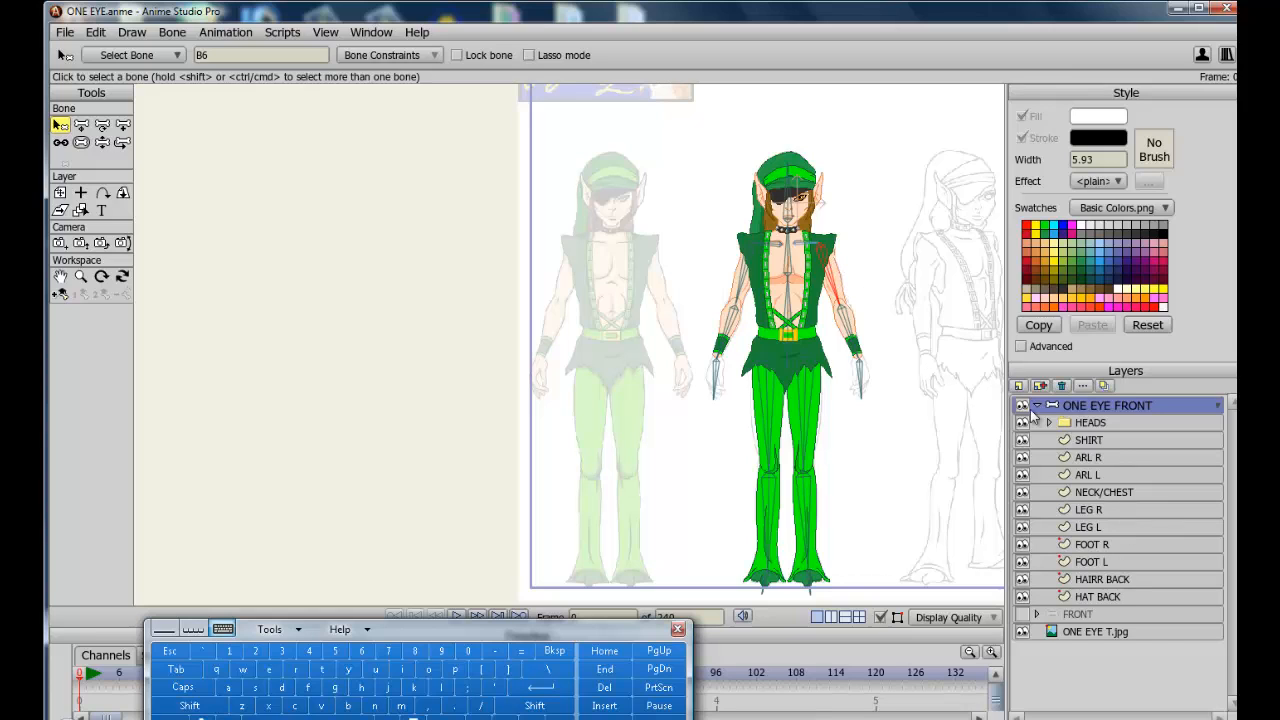
{"action": "left_click", "coordinate": [1100, 445]}
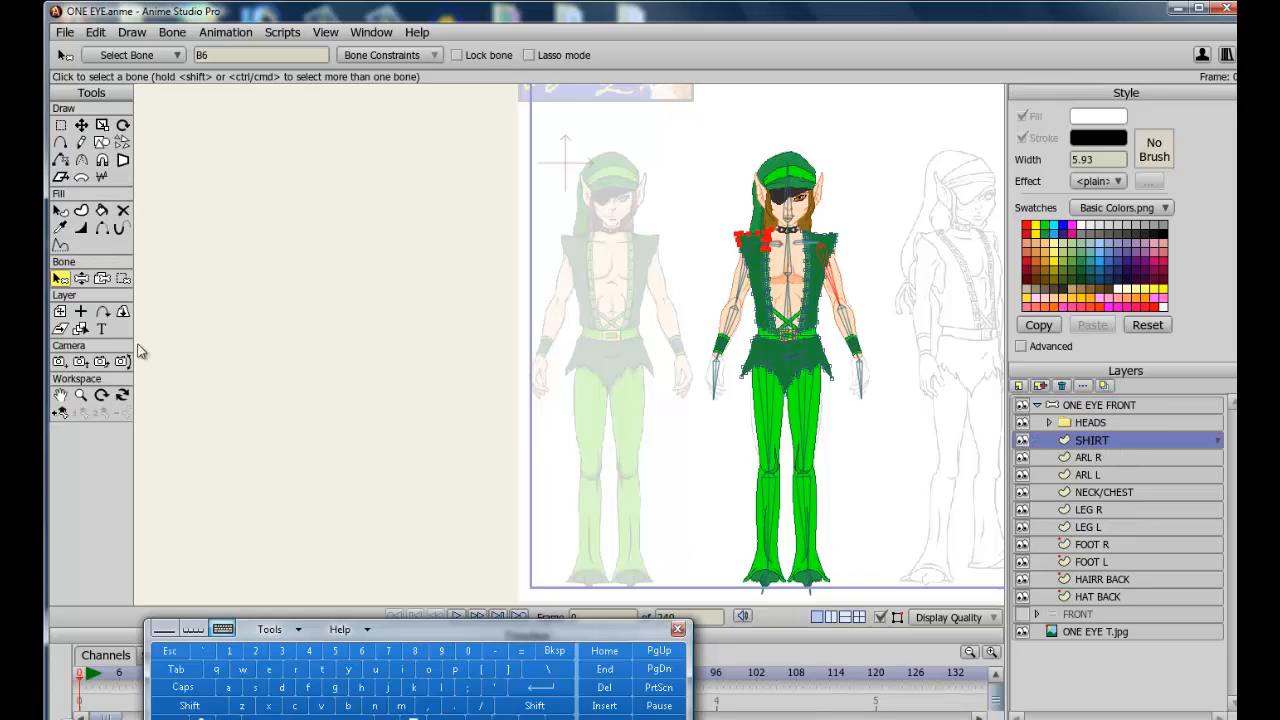
{"action": "left_click", "coordinate": [62, 398]}
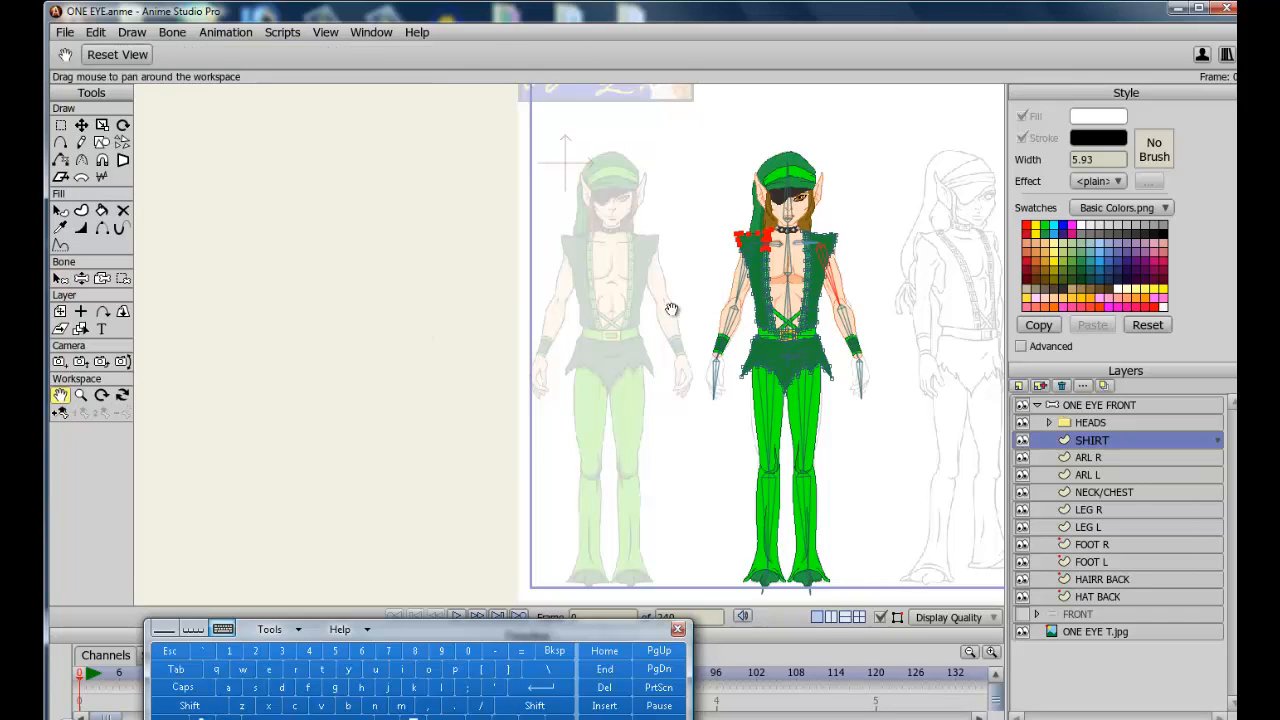
{"action": "scroll", "coordinate": [671, 295], "scroll_direction": "up", "scroll_amount": 3}
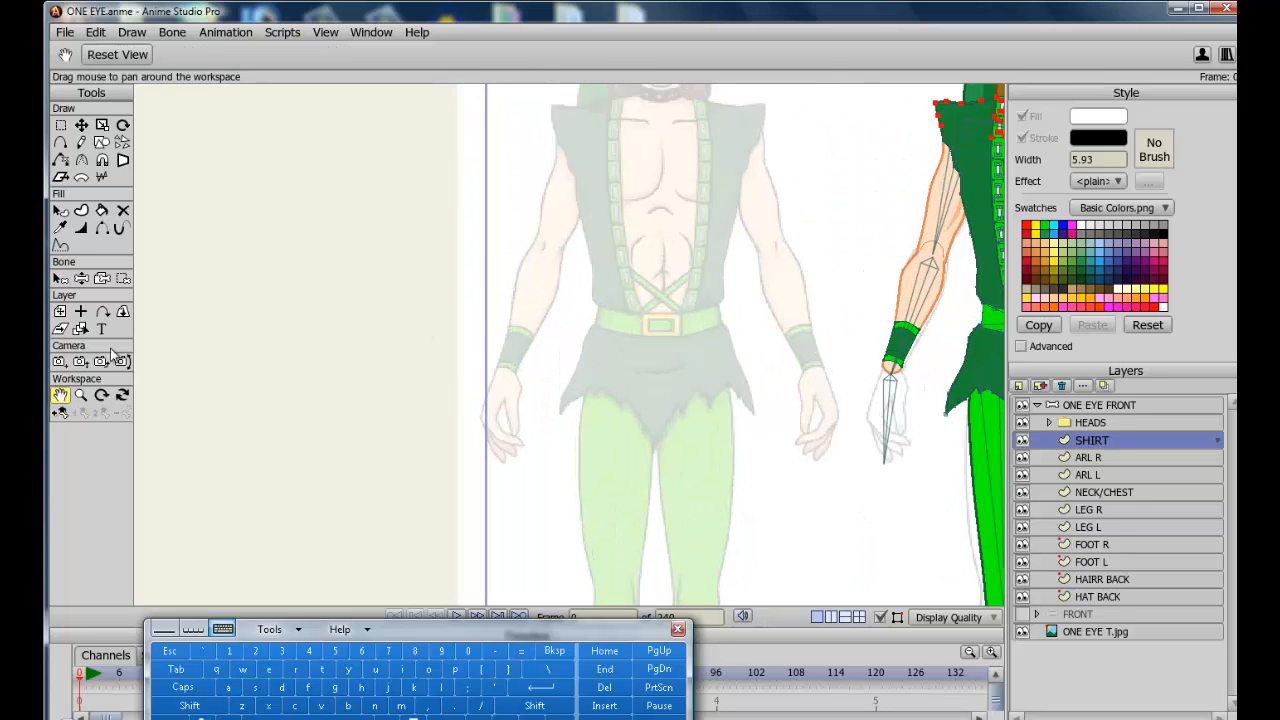
{"action": "left_click_drag", "start_coordinate": [789, 349], "coordinate": [340, 500]}
{"action": "scroll", "coordinate": [628, 400], "scroll_direction": "up", "scroll_amount": 2}
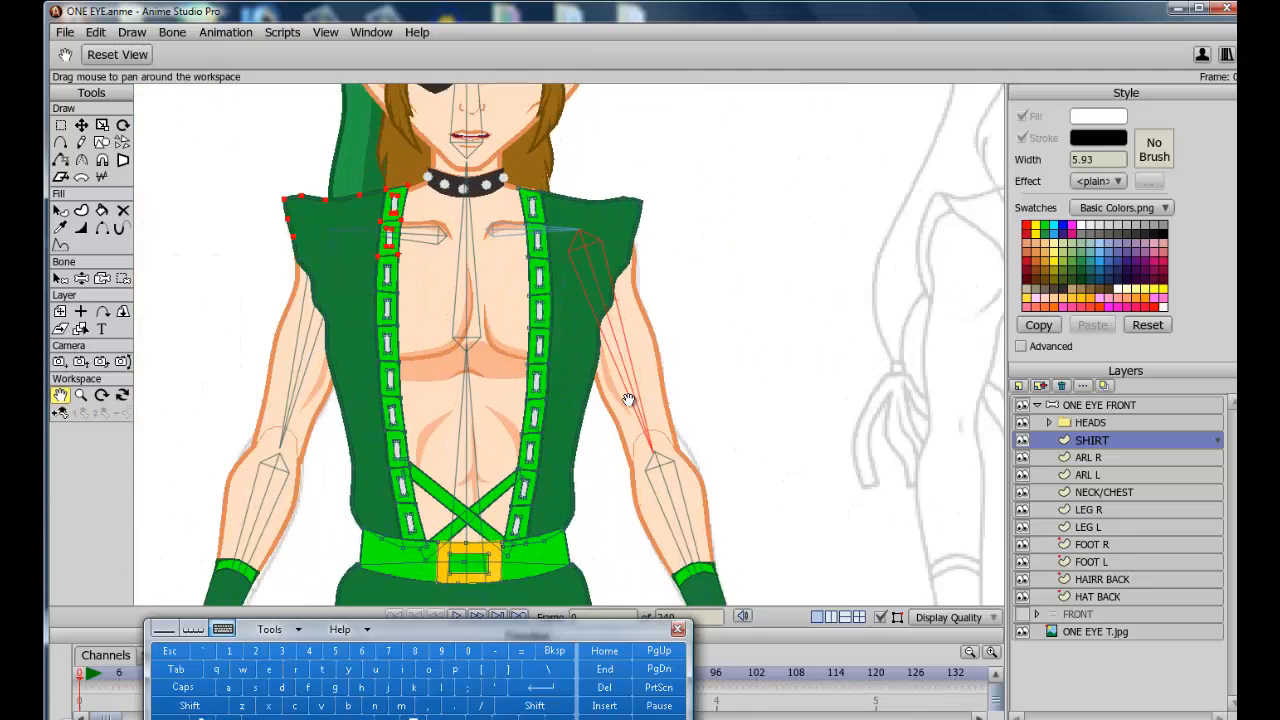
{"action": "left_click_drag", "start_coordinate": [647, 408], "coordinate": [675, 470]}
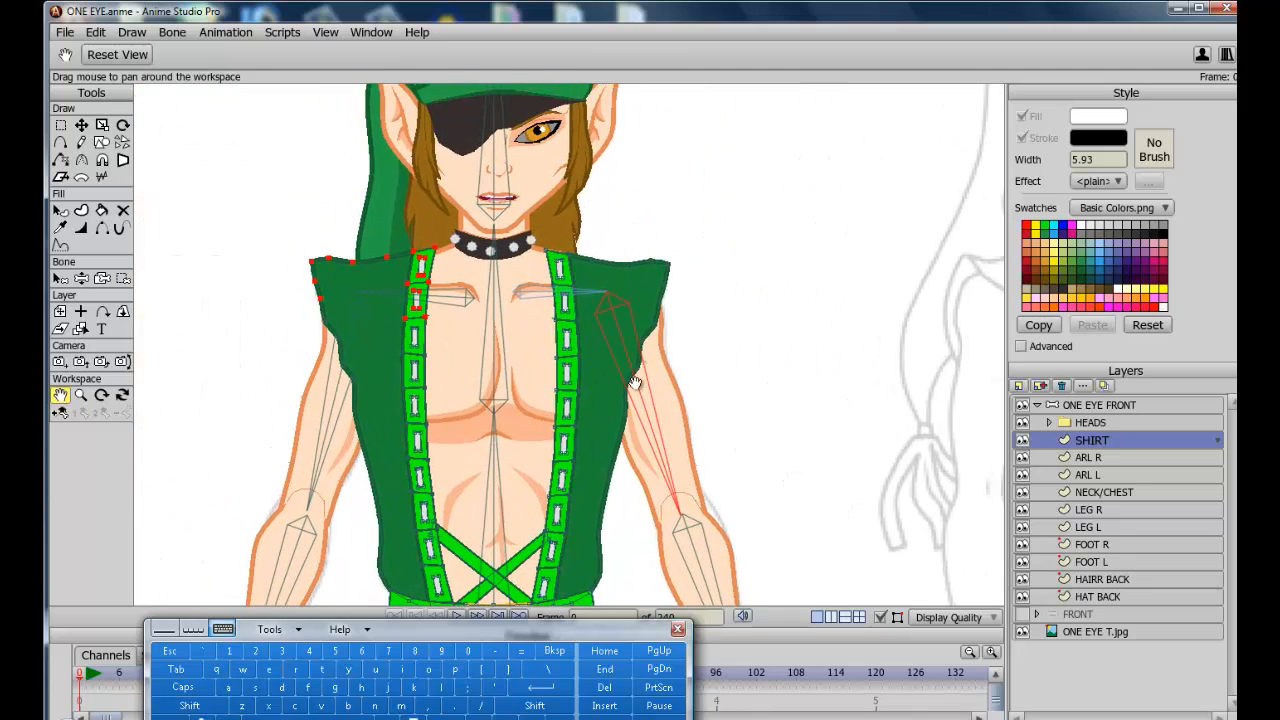
{"action": "left_click", "coordinate": [122, 278]}
{"action": "left_click_drag", "start_coordinate": [700, 224], "coordinate": [584, 350]}
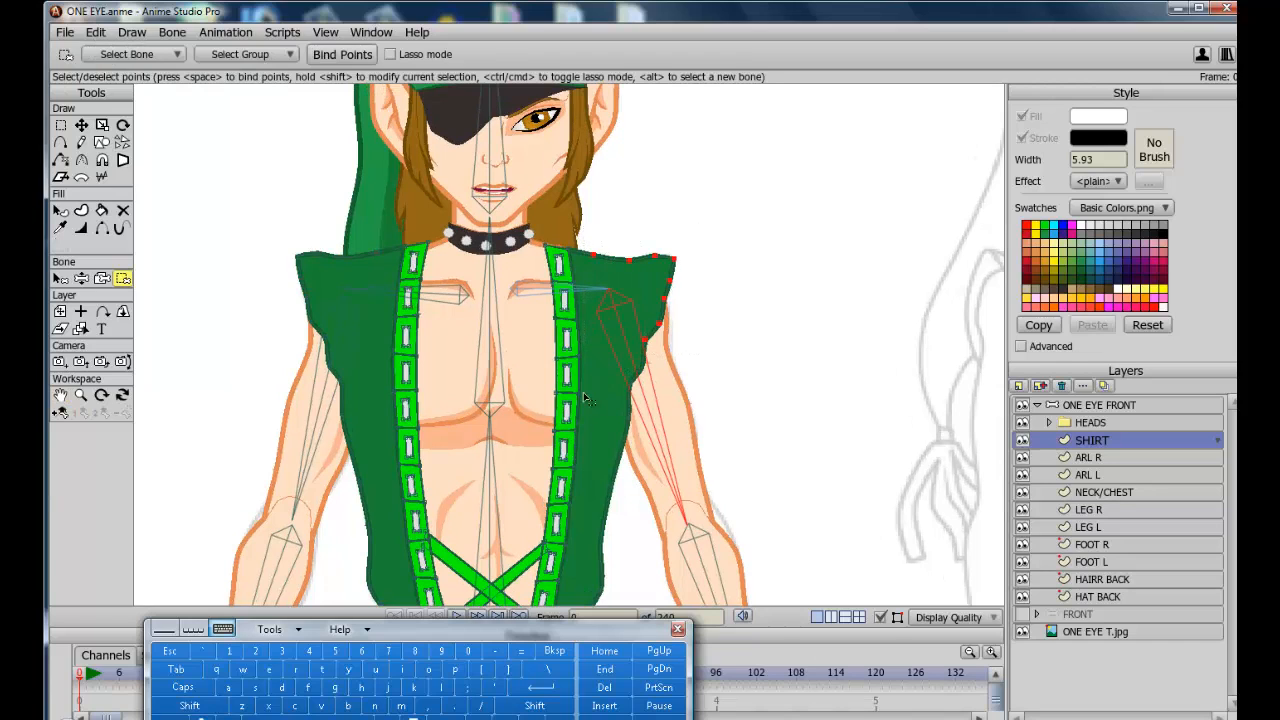
{"action": "left_click", "coordinate": [345, 56]}
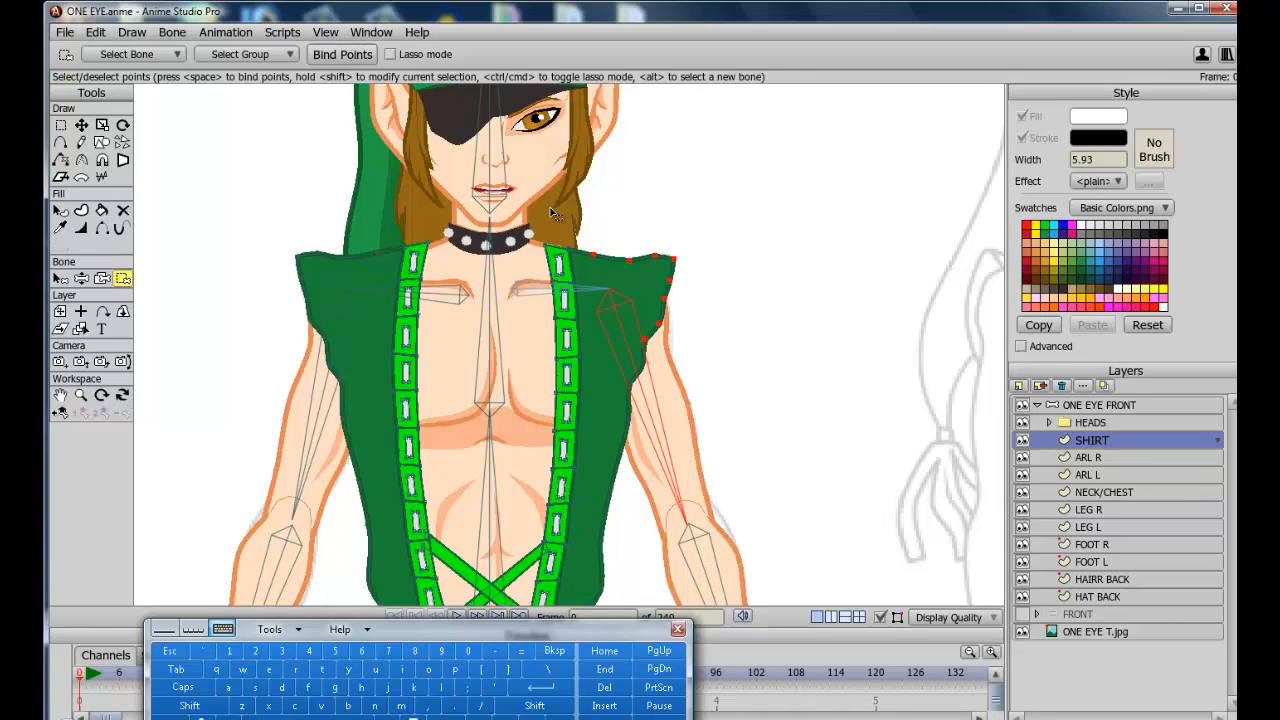
Bind the outer points of the shirt's right shoulder flap to the character's right upper-arm bone B10
{"action": "left_click", "coordinate": [330, 388]}
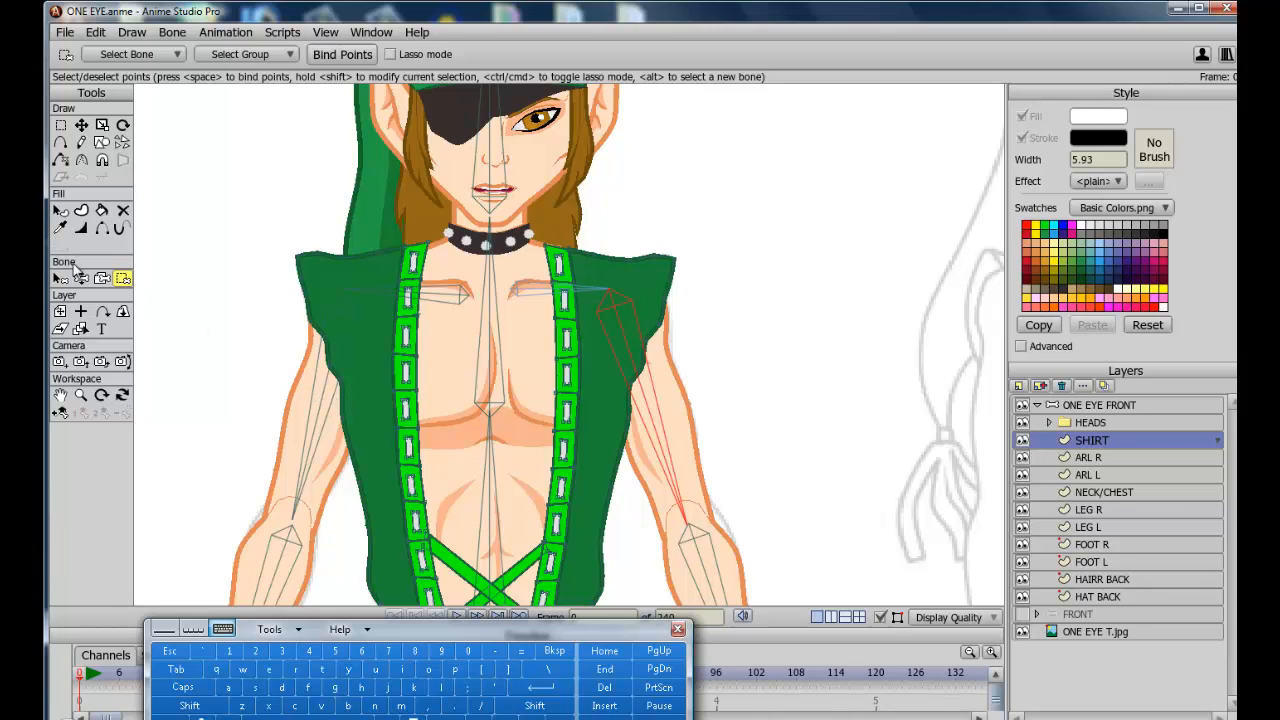
{"action": "key", "text": "b"}
{"action": "left_click", "coordinate": [294, 420]}
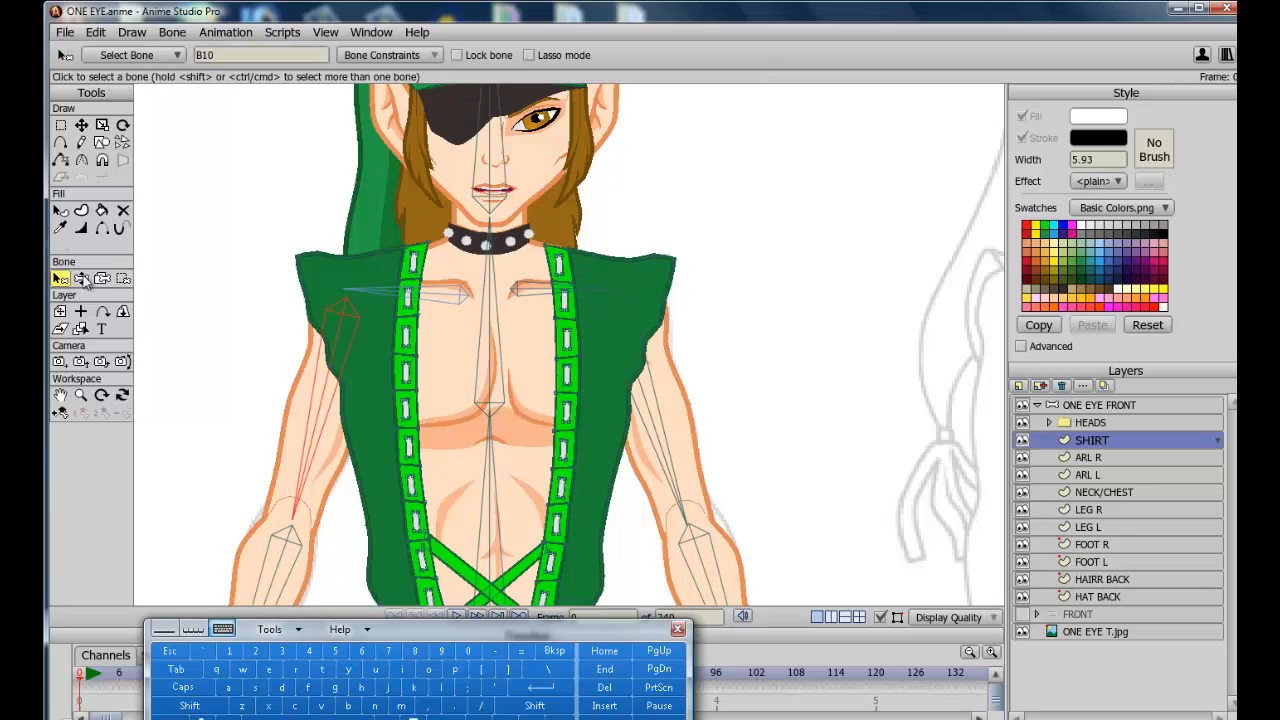
{"action": "left_click", "coordinate": [123, 278]}
{"action": "mouse_move", "coordinate": [300, 273]}
{"action": "left_mouse_down"}
{"action": "mouse_move", "coordinate": [335, 320]}
{"action": "mouse_move", "coordinate": [344, 384]}
{"action": "left_mouse_up"}
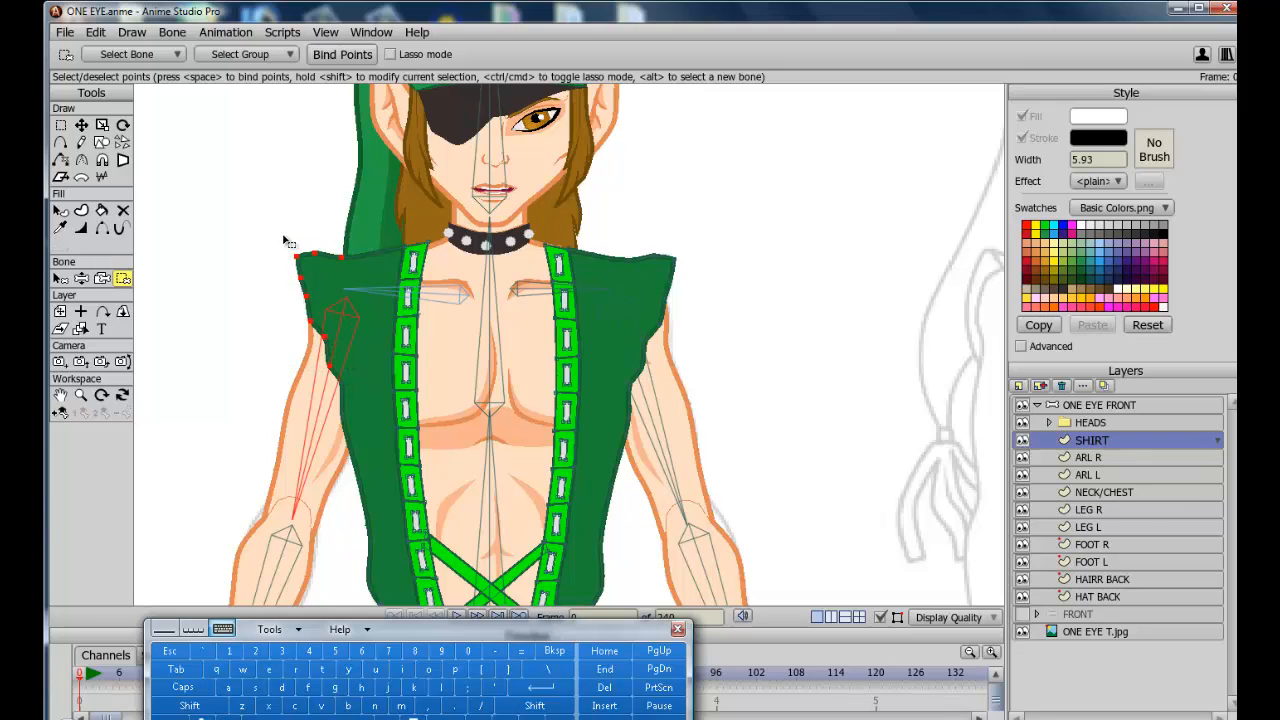
{"action": "left_click_drag", "start_coordinate": [281, 230], "coordinate": [352, 357]}
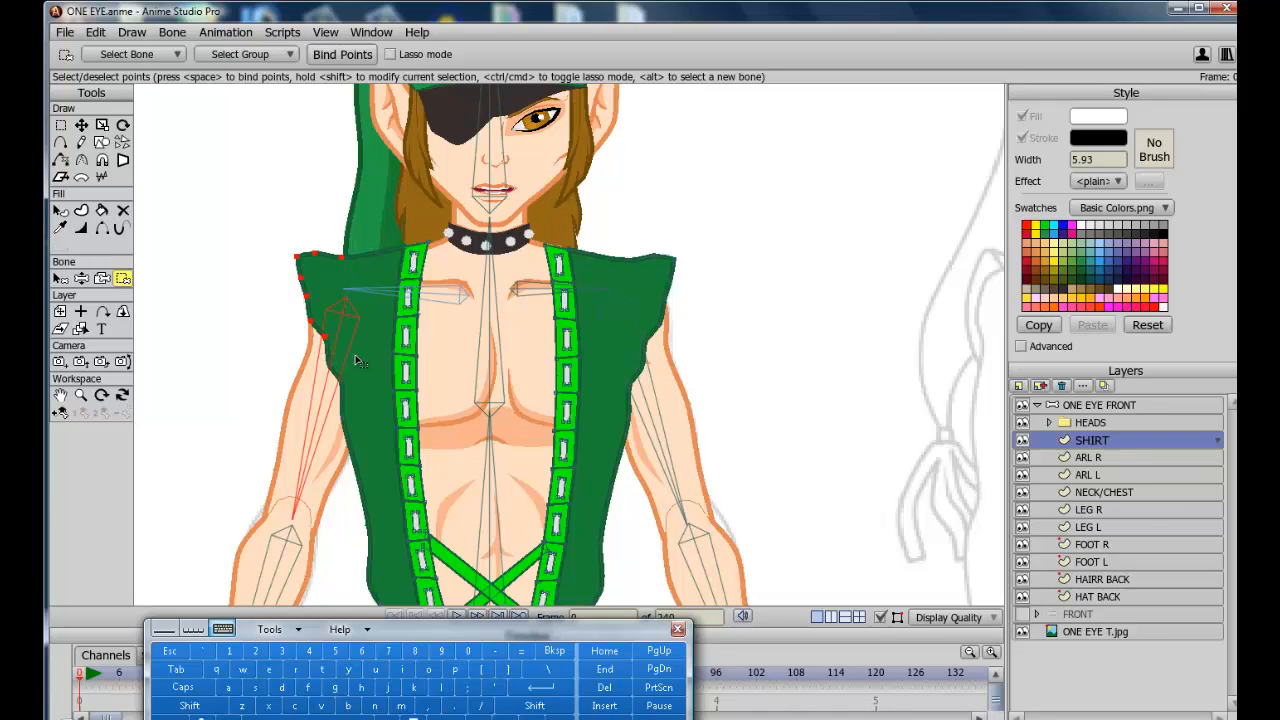
{"action": "left_click", "coordinate": [349, 57]}
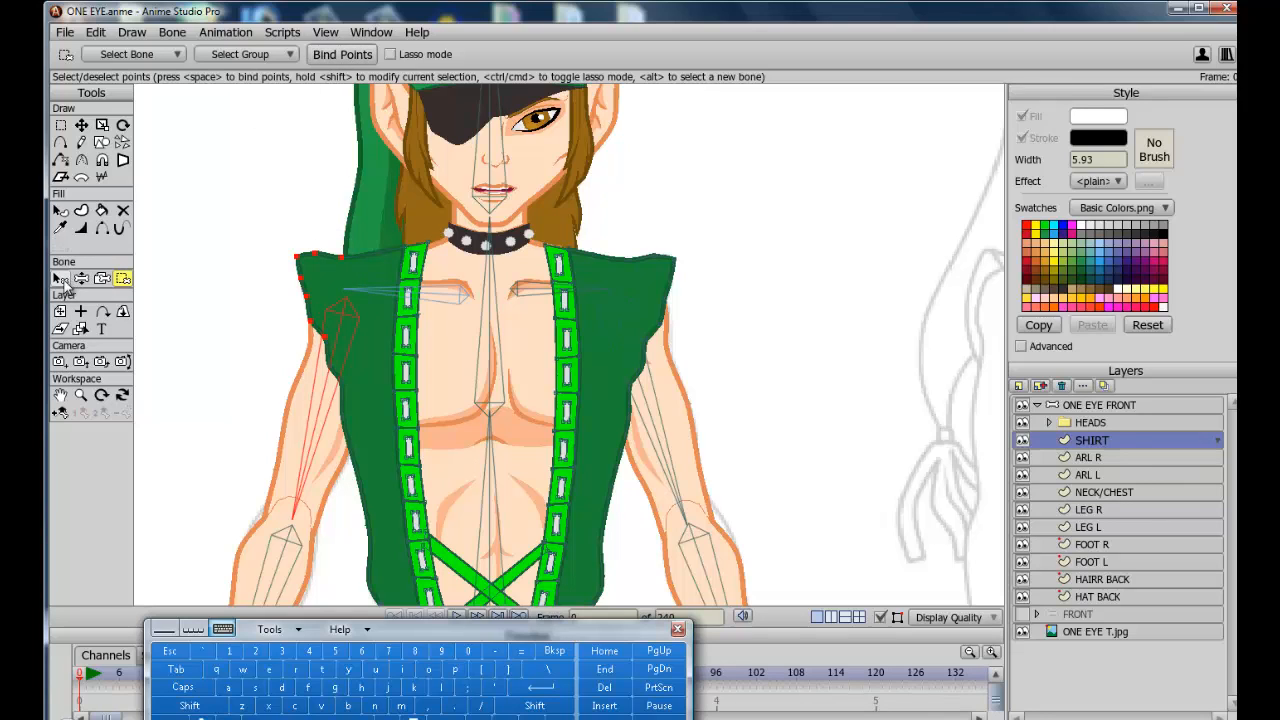
Check which shirt points are bound to each upper-arm bone by selecting B6 and B10 in turn
{"action": "left_click", "coordinate": [61, 279]}
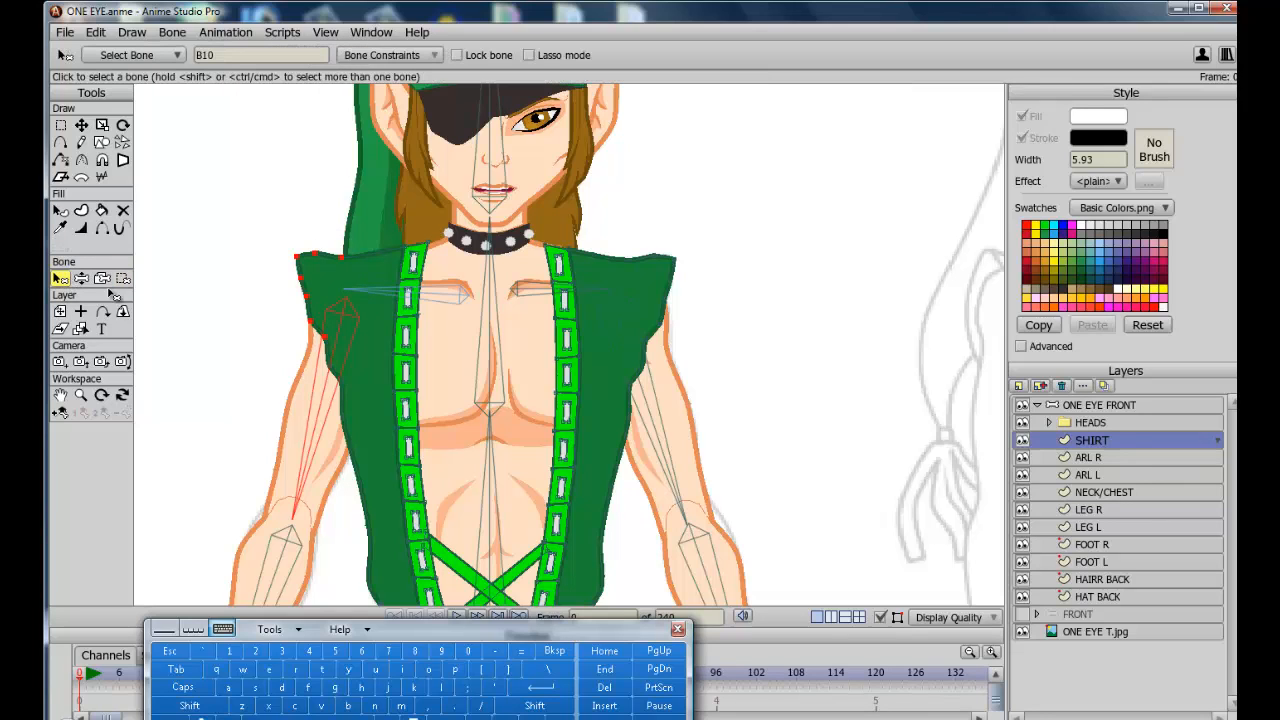
{"action": "left_click", "coordinate": [645, 403]}
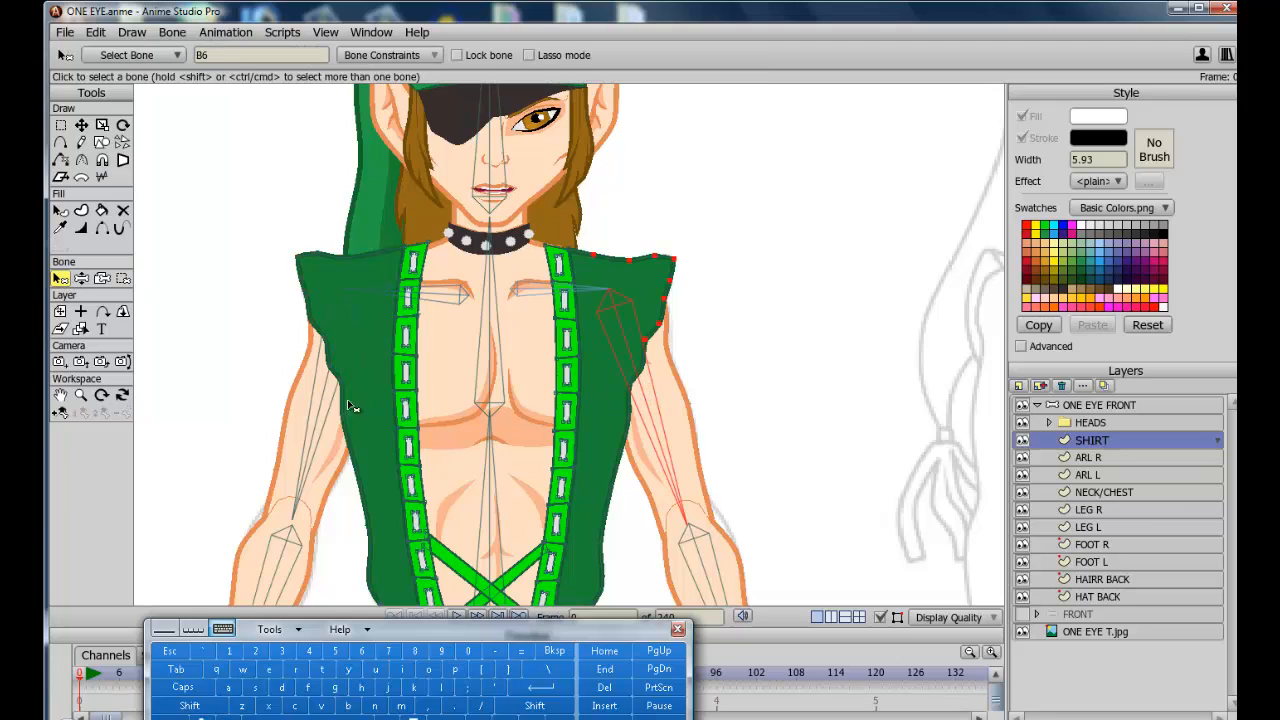
{"action": "left_click", "coordinate": [322, 415]}
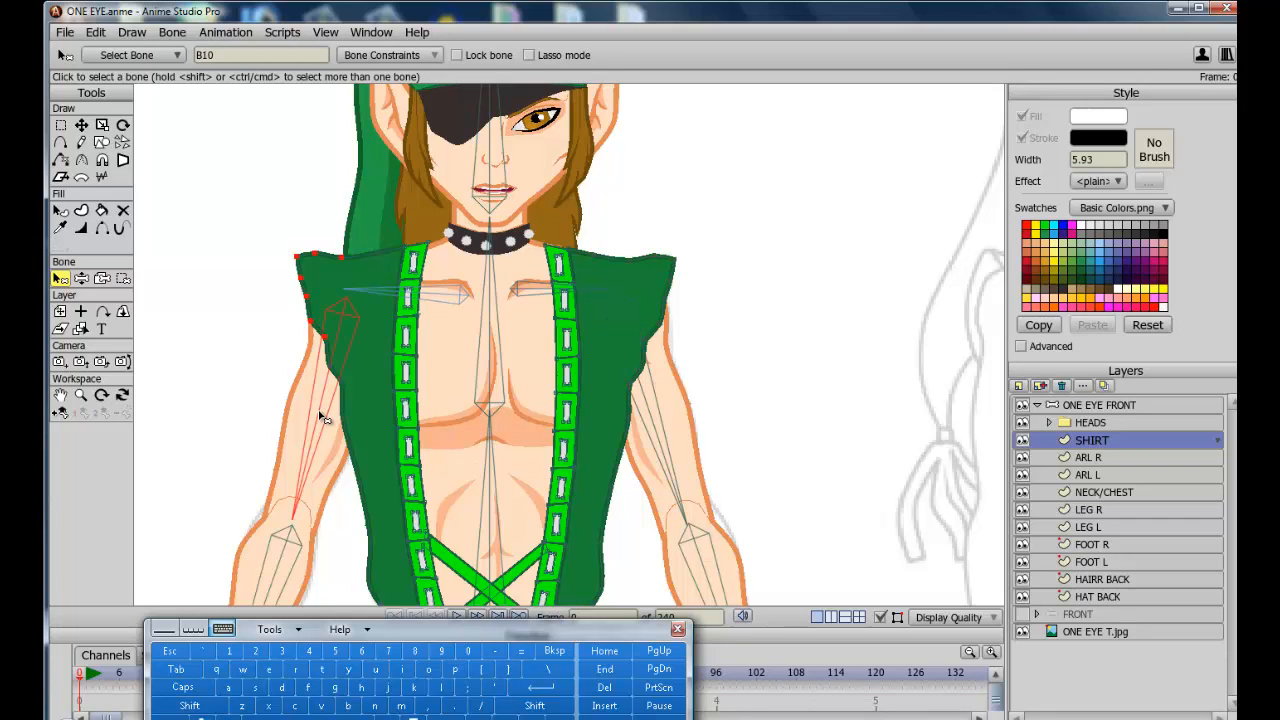
{"action": "left_click", "coordinate": [652, 422]}
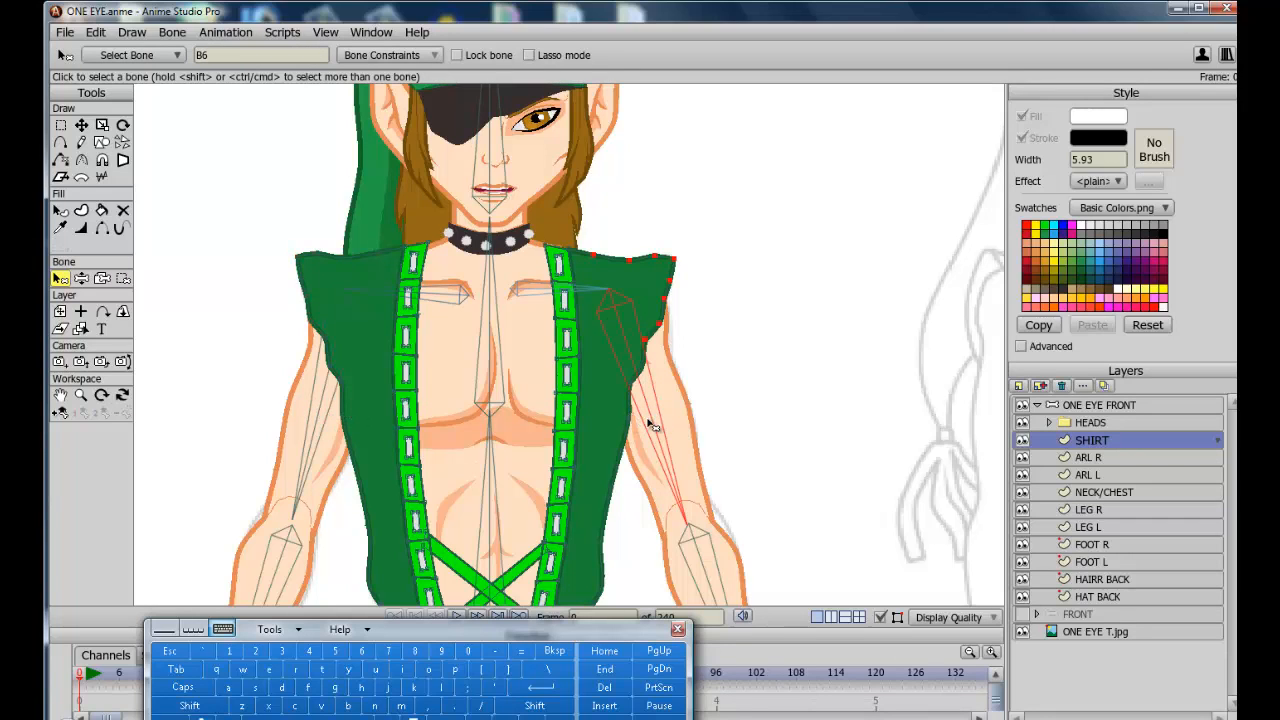
{"action": "left_click", "coordinate": [312, 448]}
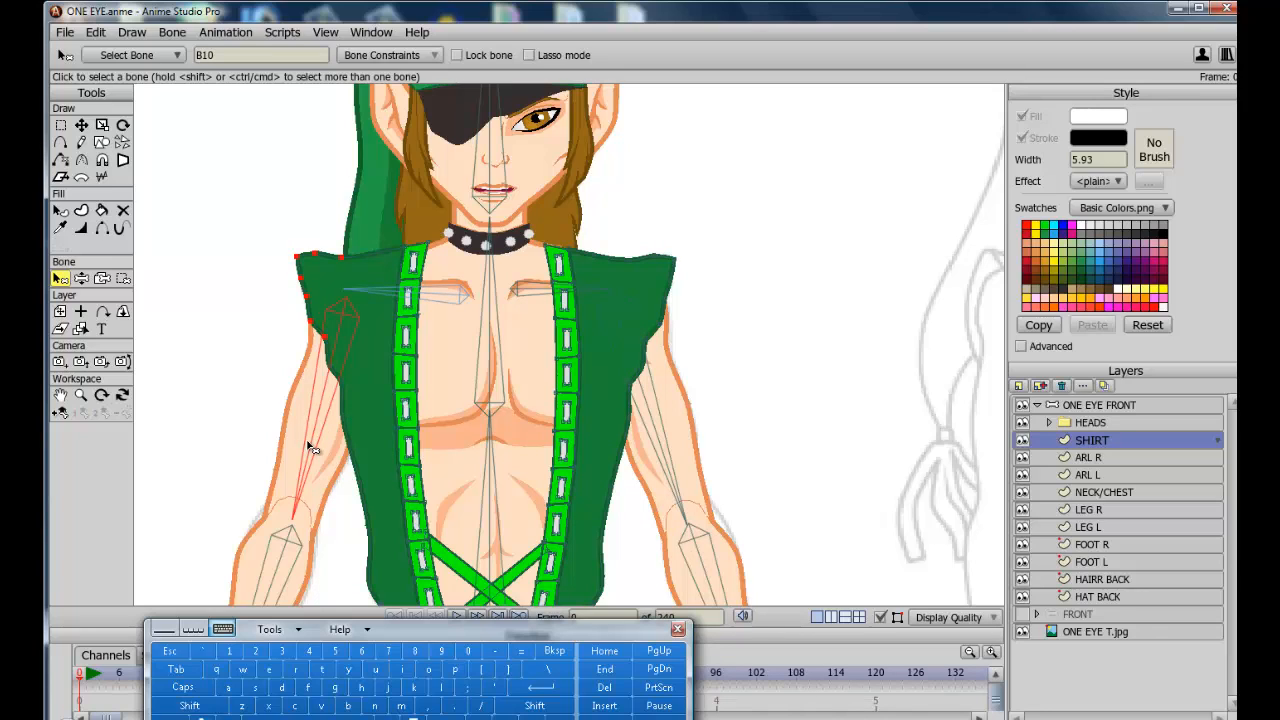
{"action": "left_click", "coordinate": [657, 420]}
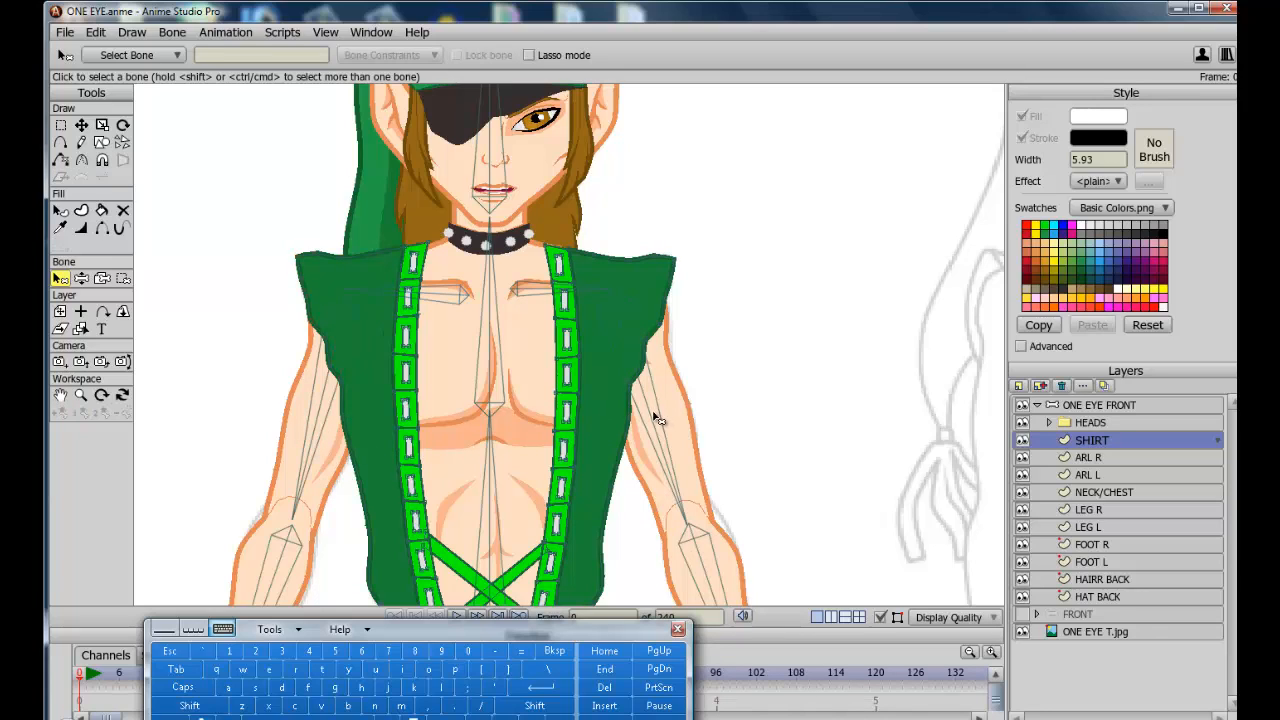
{"action": "left_click", "coordinate": [657, 420]}
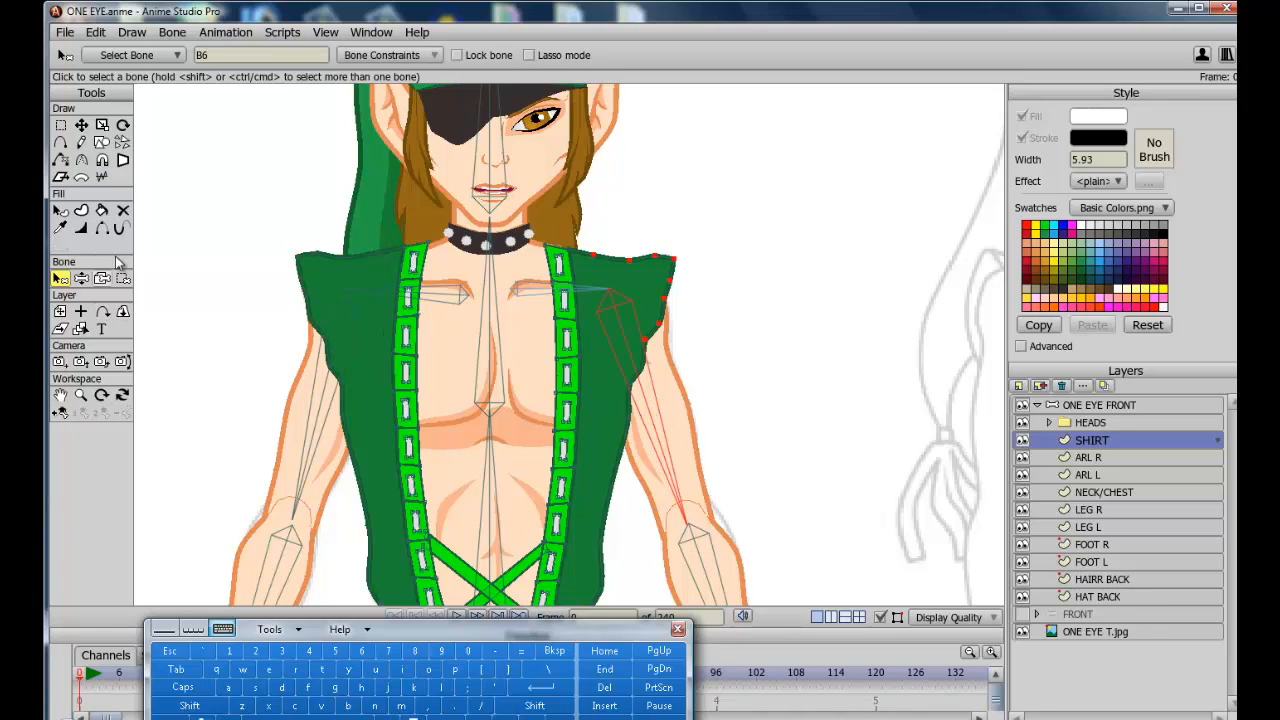
{"action": "left_click", "coordinate": [1090, 458]}
{"action": "left_click", "coordinate": [1092, 478]}
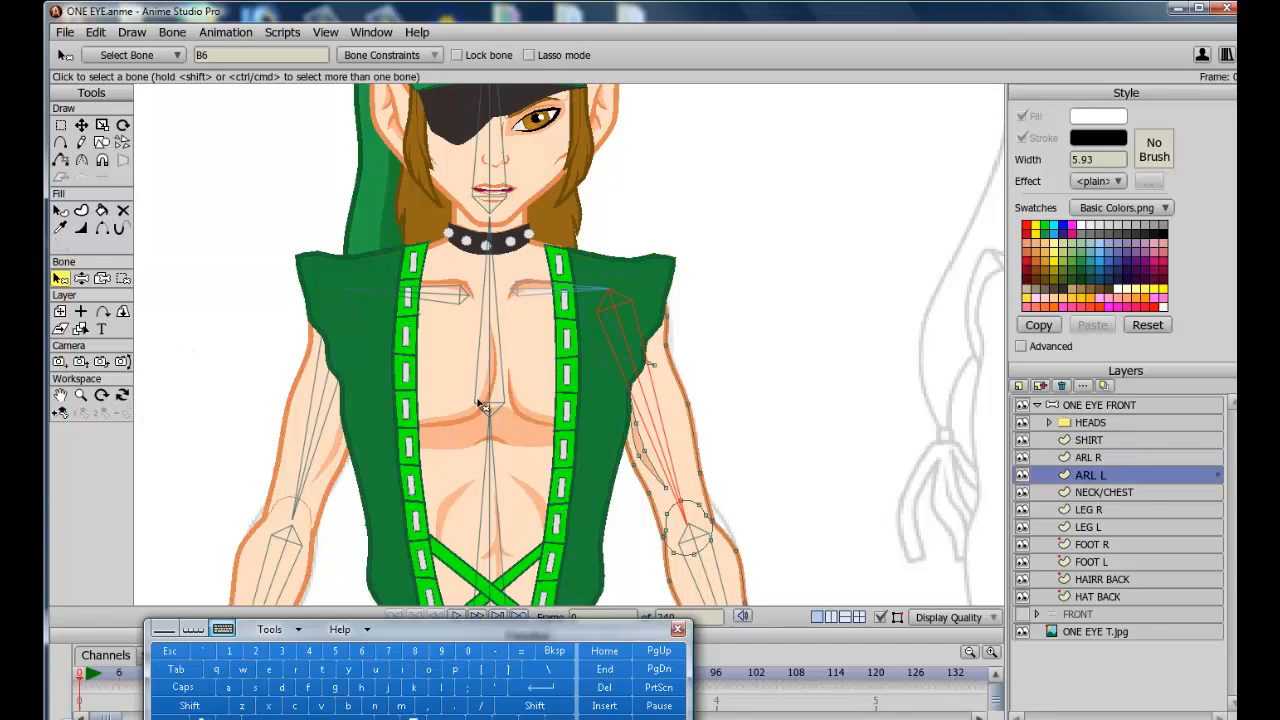
{"action": "scroll", "coordinate": [465, 433], "scroll_direction": "down", "scroll_amount": 4}
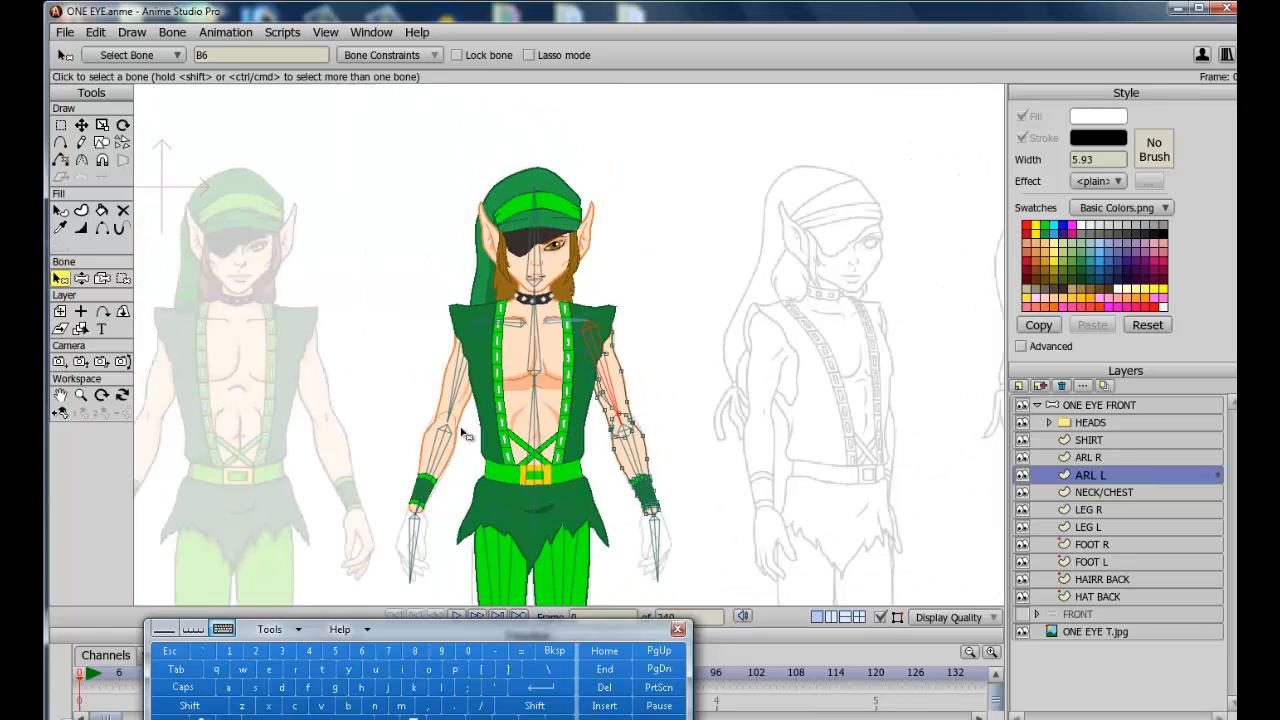
{"action": "left_click", "coordinate": [1090, 527]}
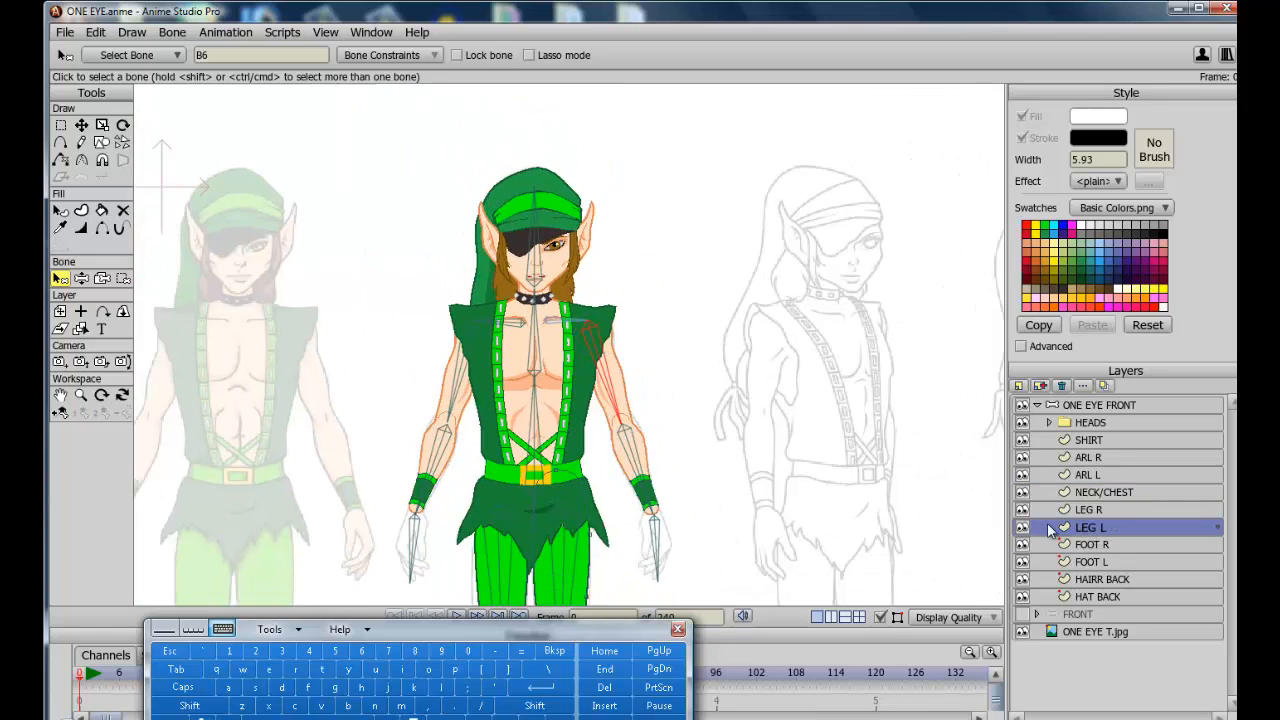
{"action": "left_click", "coordinate": [60, 395]}
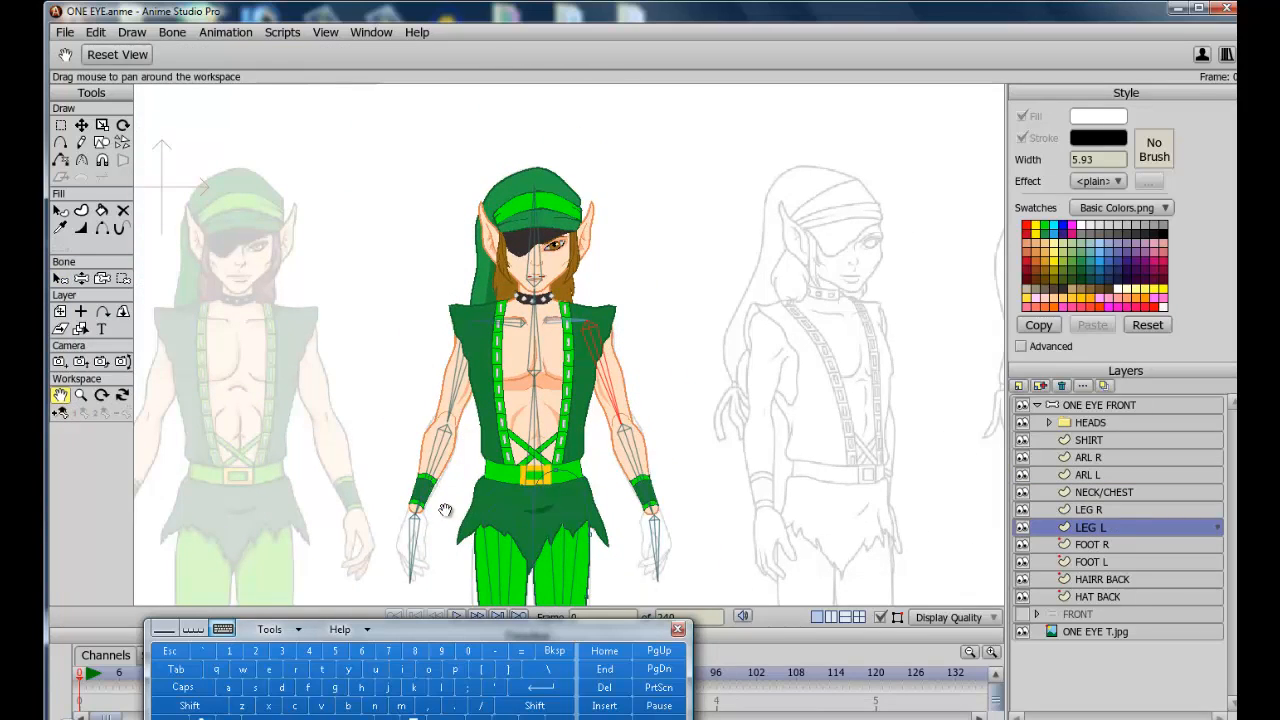
{"action": "left_click_drag", "start_coordinate": [447, 511], "coordinate": [455, 420]}
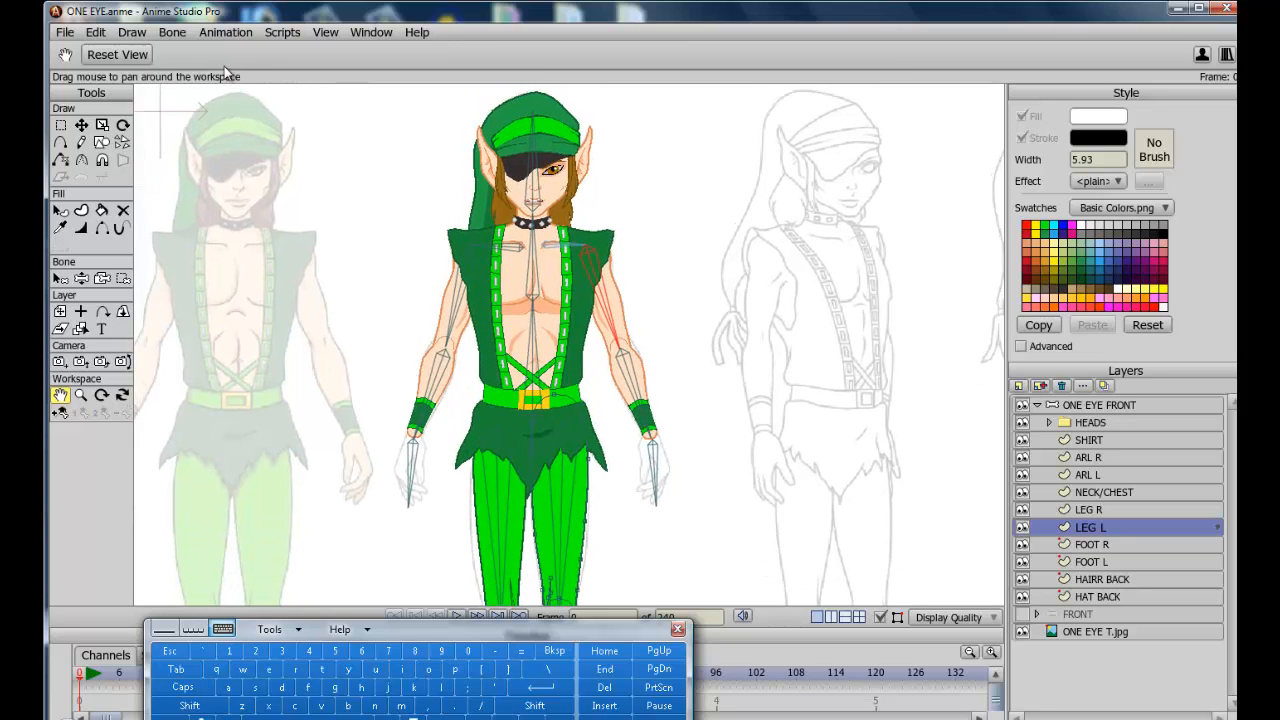
On the ONE EYE FRONT bone layer, review the angle constraints of head bone B4 and chest bone B3
{"action": "left_click", "coordinate": [1078, 407]}
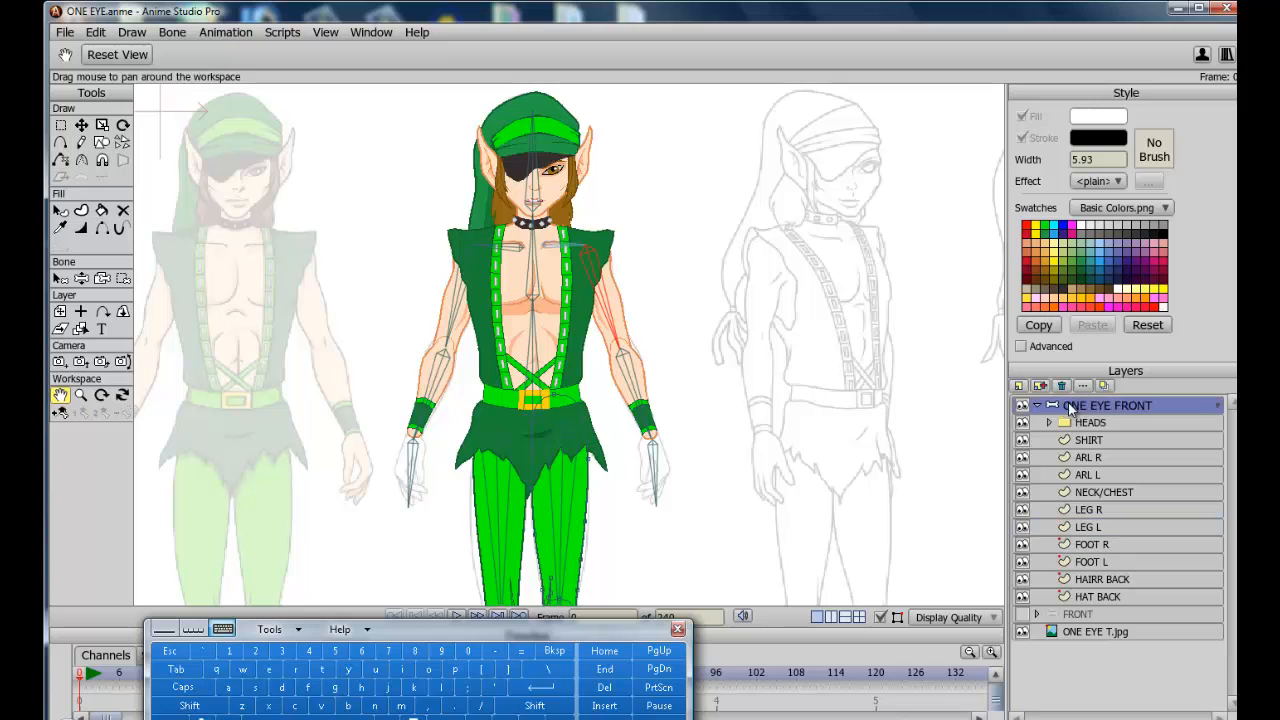
{"action": "left_click", "coordinate": [62, 125]}
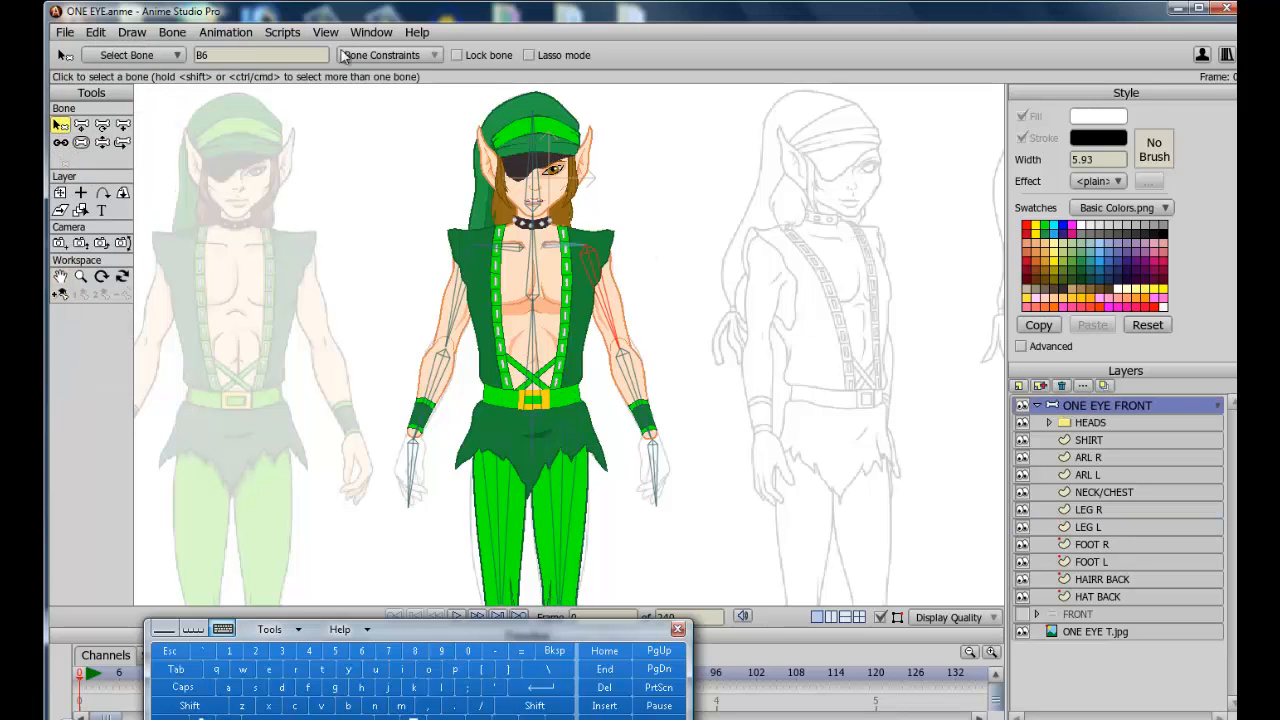
{"action": "left_click", "coordinate": [425, 57]}
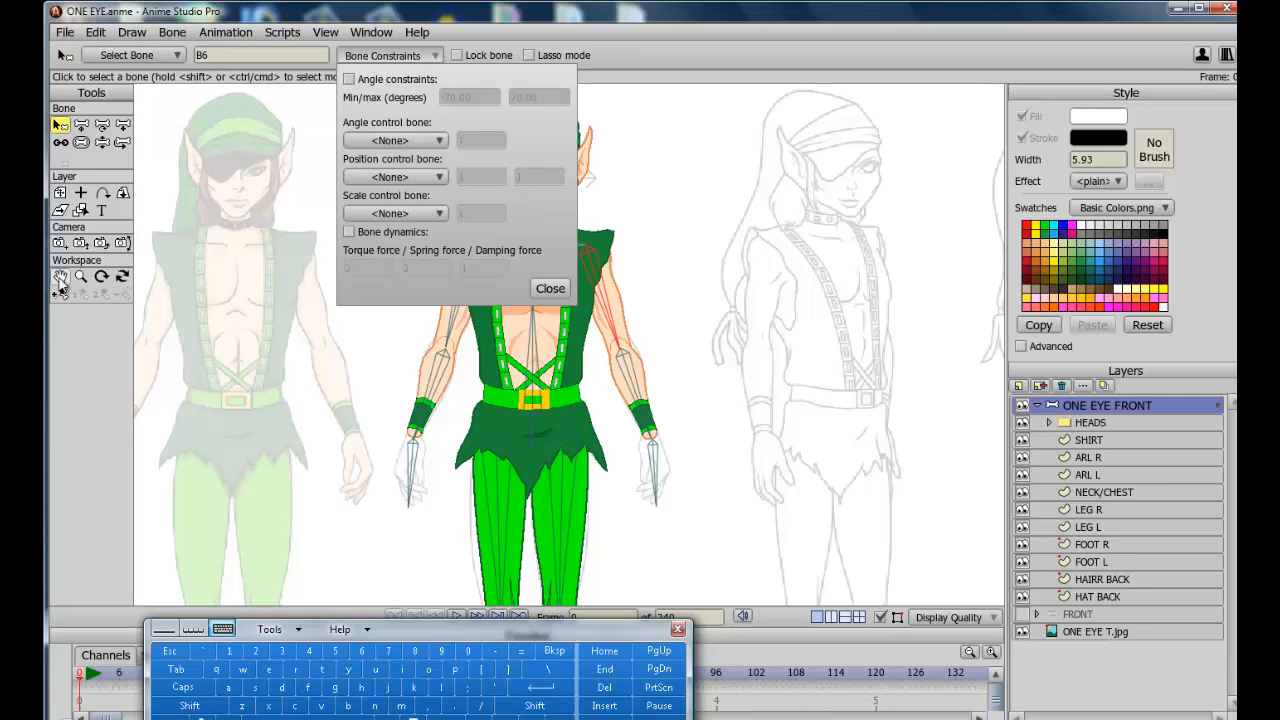
{"action": "left_click", "coordinate": [61, 276]}
{"action": "left_click_drag", "start_coordinate": [442, 488], "coordinate": [673, 501]}
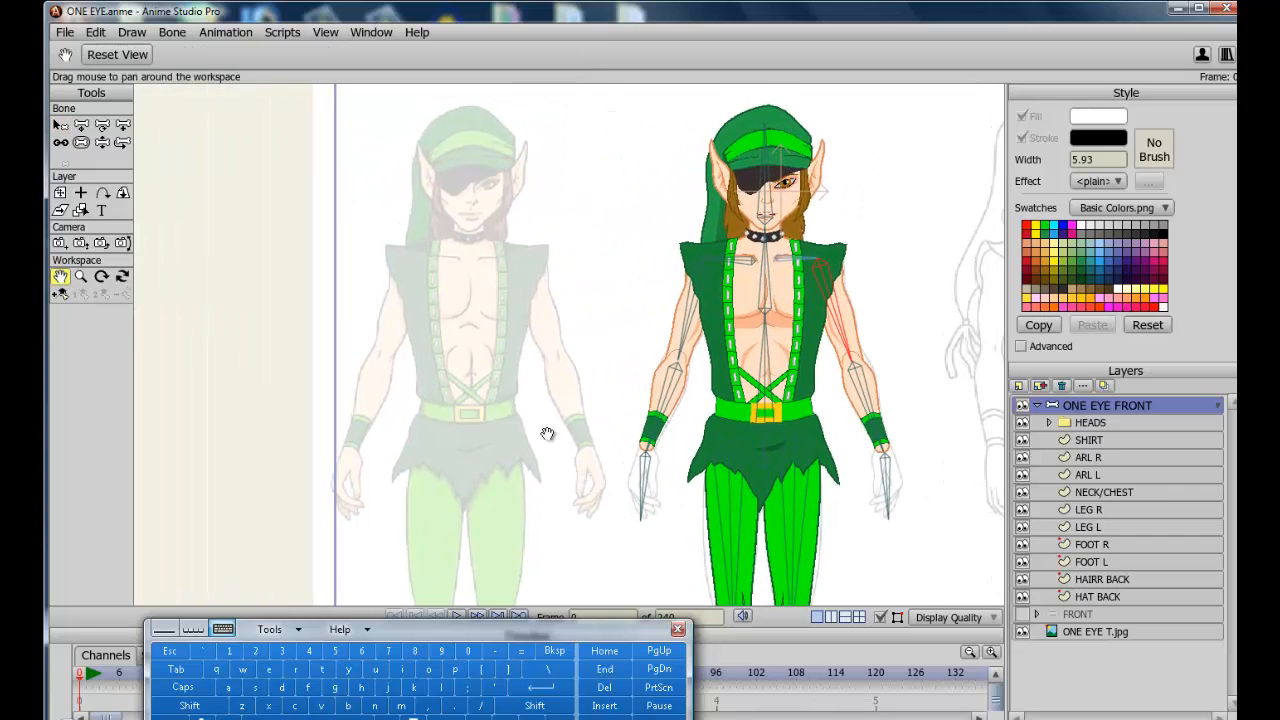
{"action": "left_click", "coordinate": [62, 125]}
{"action": "left_click", "coordinate": [408, 56]}
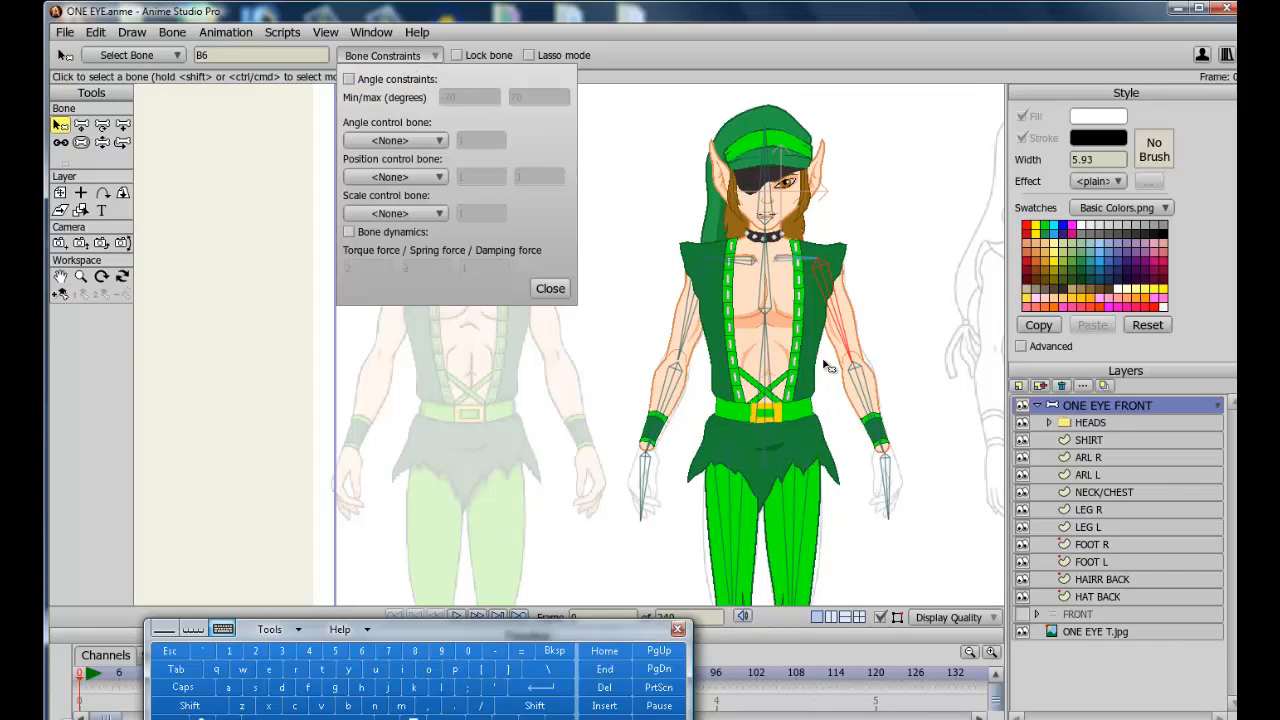
{"action": "left_click", "coordinate": [775, 217]}
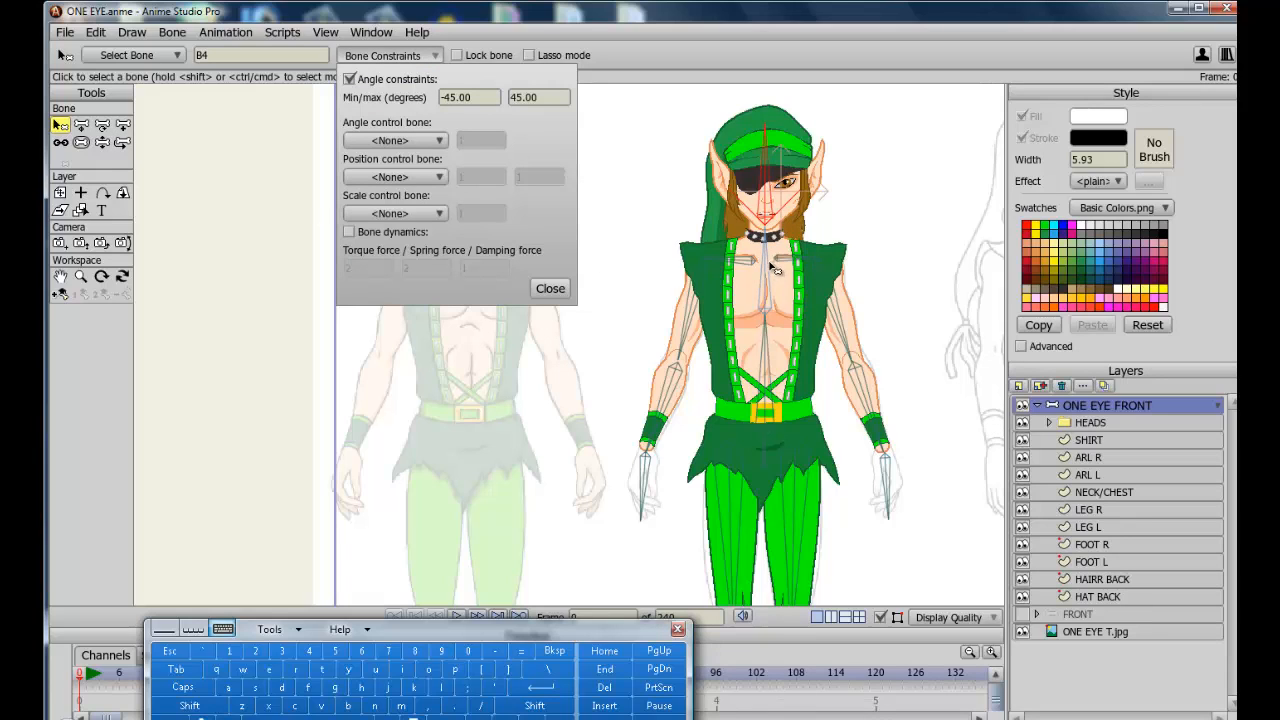
{"action": "left_click", "coordinate": [778, 262]}
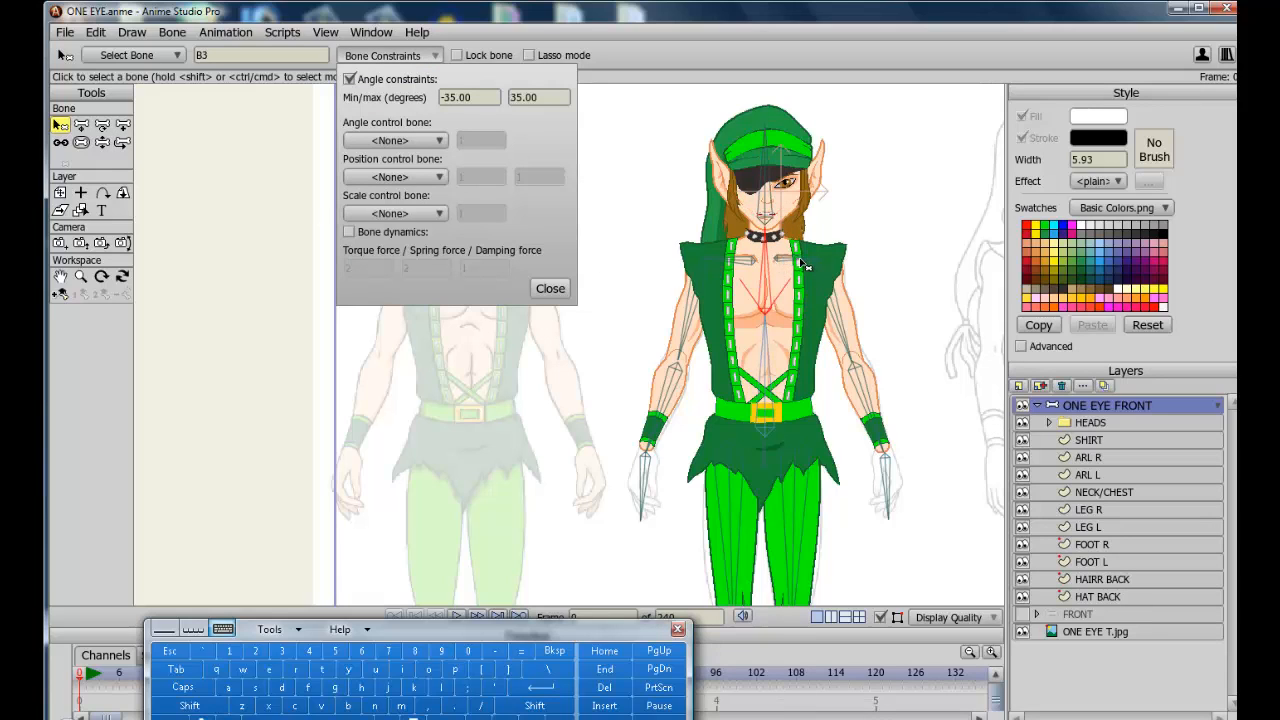
Enable angle constraints on the left upper-arm bone B6 and set its maximum angle to 90 degrees
{"action": "left_click", "coordinate": [839, 315]}
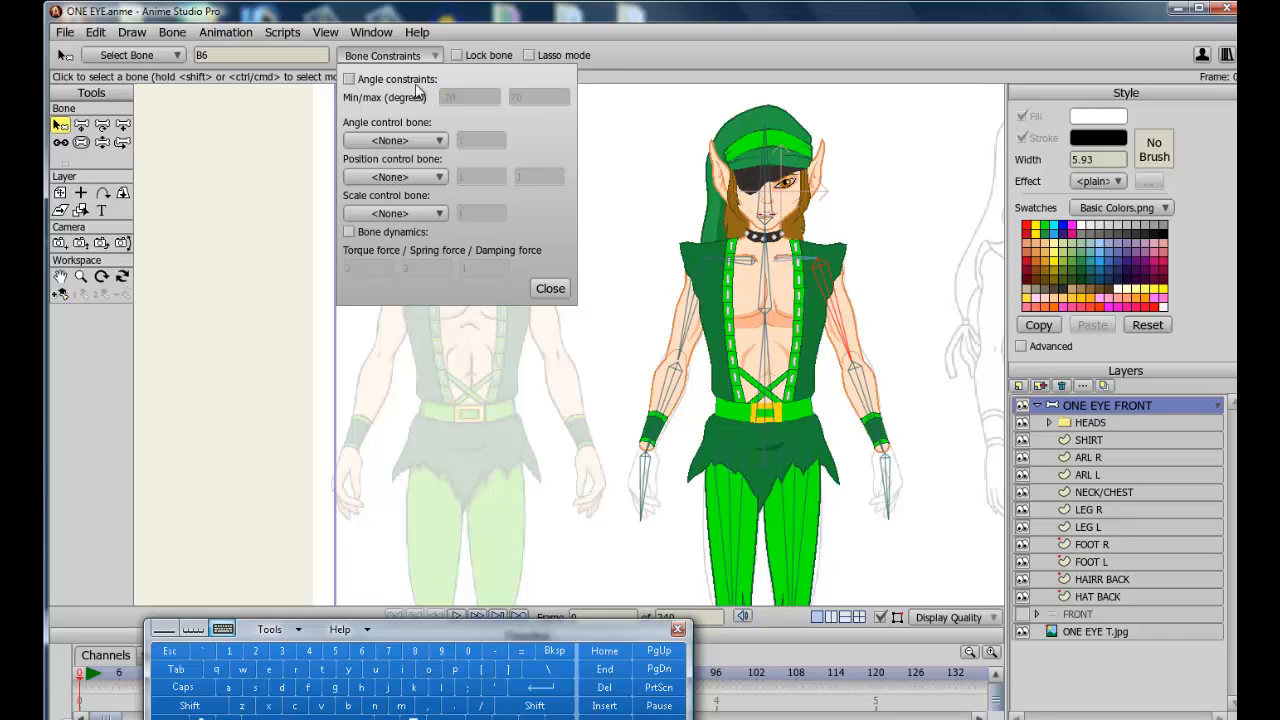
{"action": "left_click", "coordinate": [349, 80]}
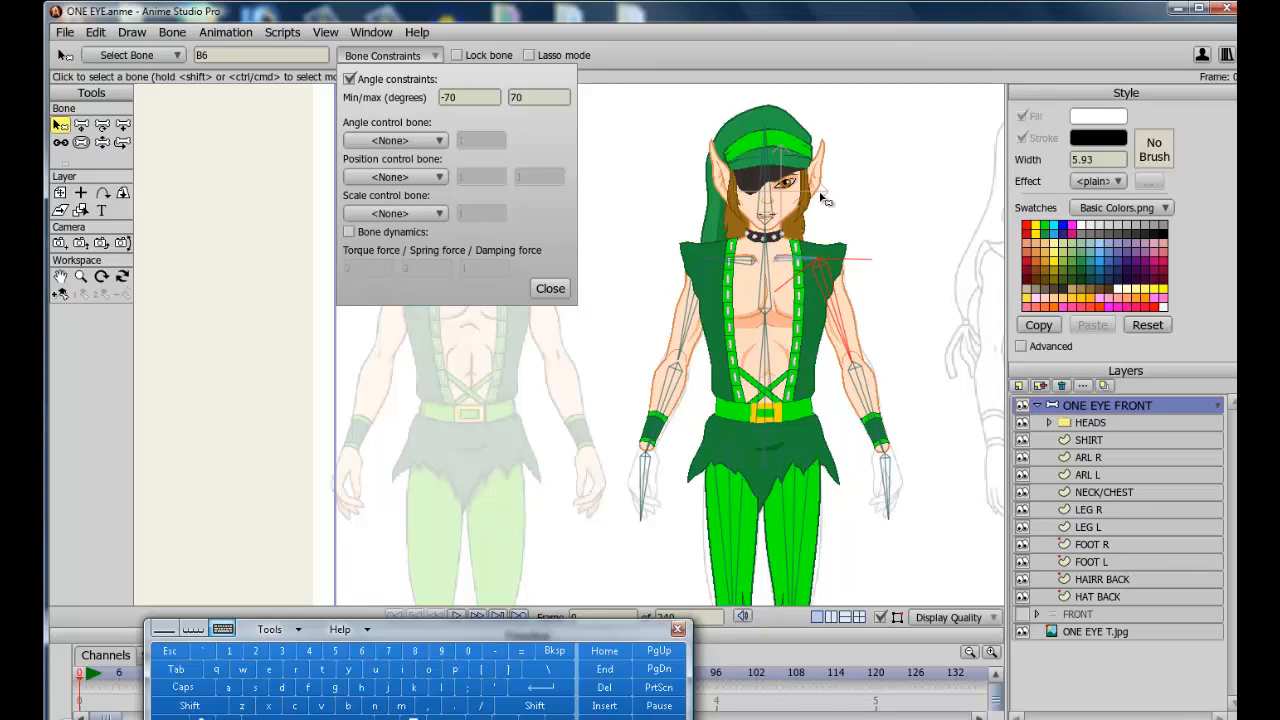
{"action": "left_click_drag", "start_coordinate": [527, 97], "coordinate": [501, 96]}
{"action": "left_click", "coordinate": [441, 651]}
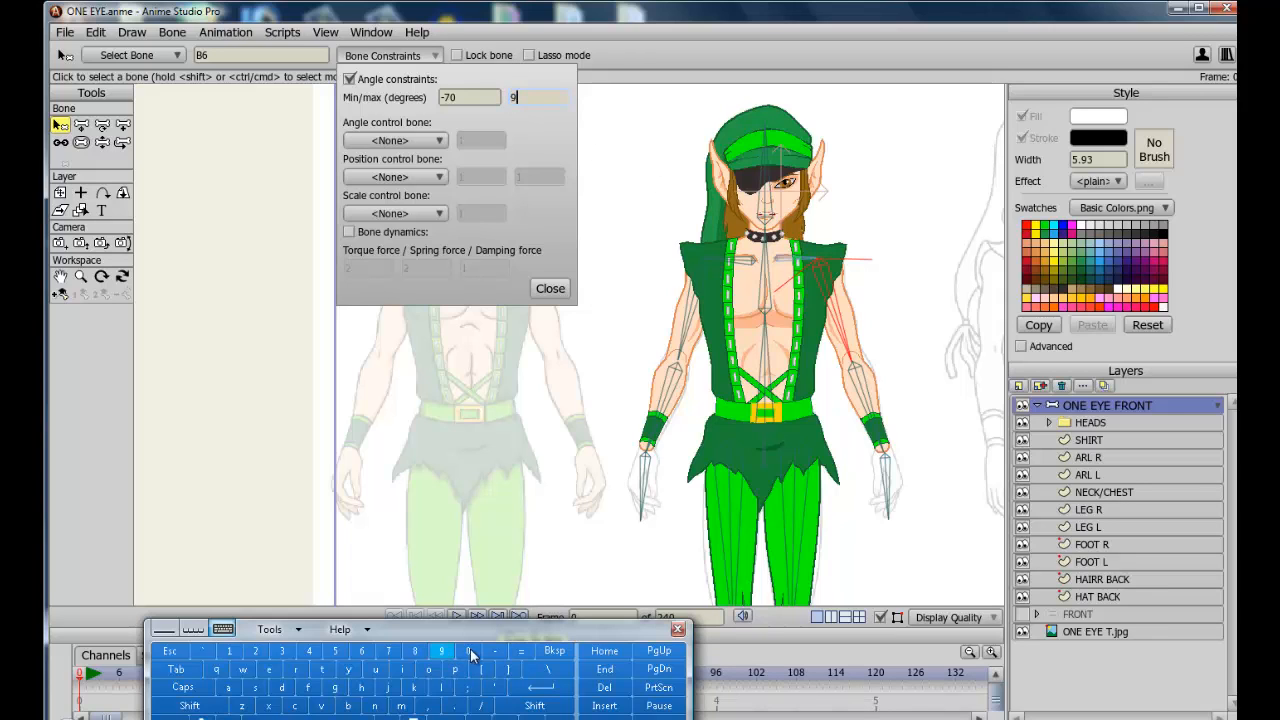
{"action": "left_click", "coordinate": [470, 652]}
{"action": "left_click", "coordinate": [527, 686]}
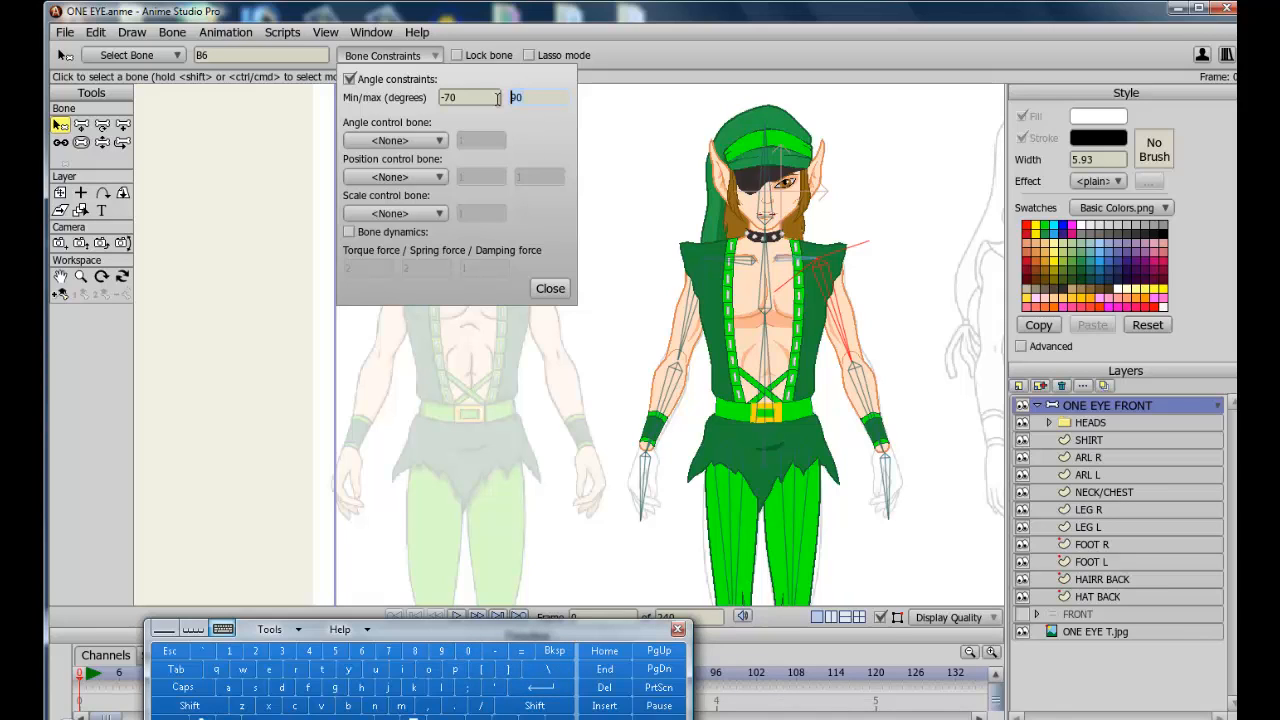
Try maximum angles of 120 and 150 degrees for the left upper-arm bone B6
{"action": "left_click", "coordinate": [229, 651]}
{"action": "left_click", "coordinate": [258, 652]}
{"action": "left_click", "coordinate": [468, 651]}
{"action": "left_click", "coordinate": [553, 690]}
{"action": "left_click", "coordinate": [229, 651]}
{"action": "left_click", "coordinate": [336, 651]}
{"action": "left_click", "coordinate": [468, 651]}
{"action": "left_click", "coordinate": [543, 688]}
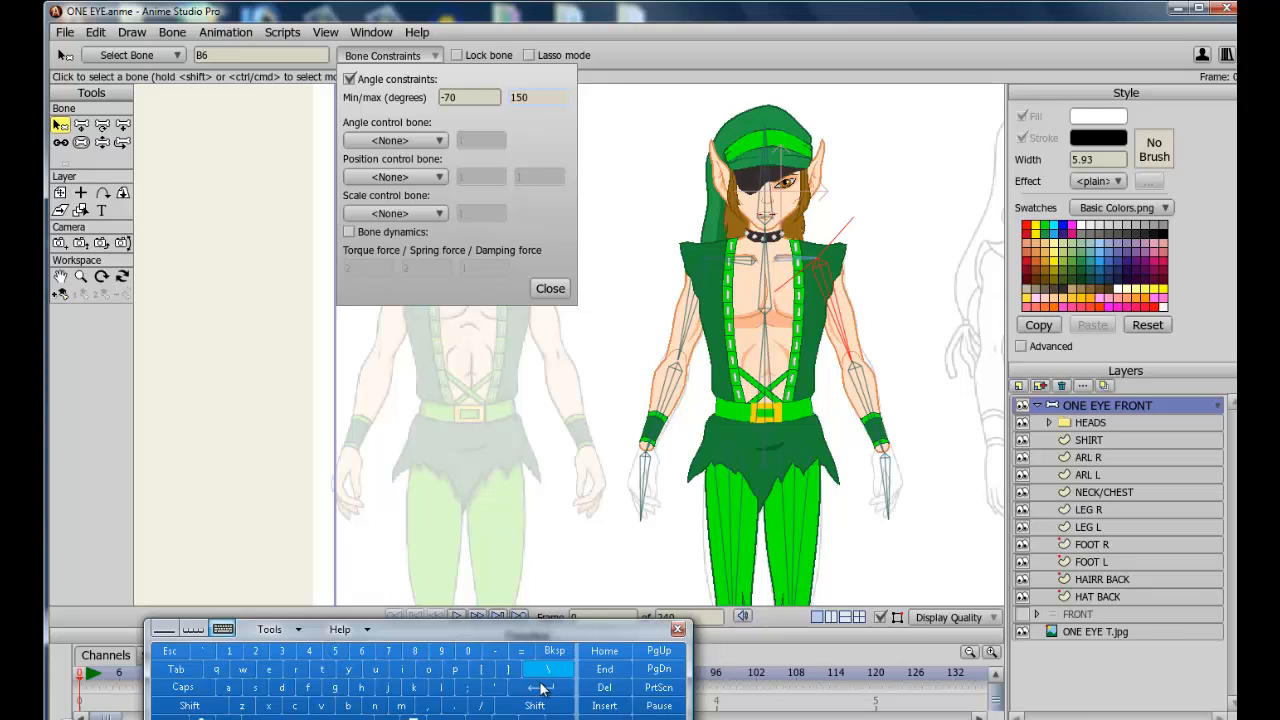
{"action": "left_click", "coordinate": [543, 688]}
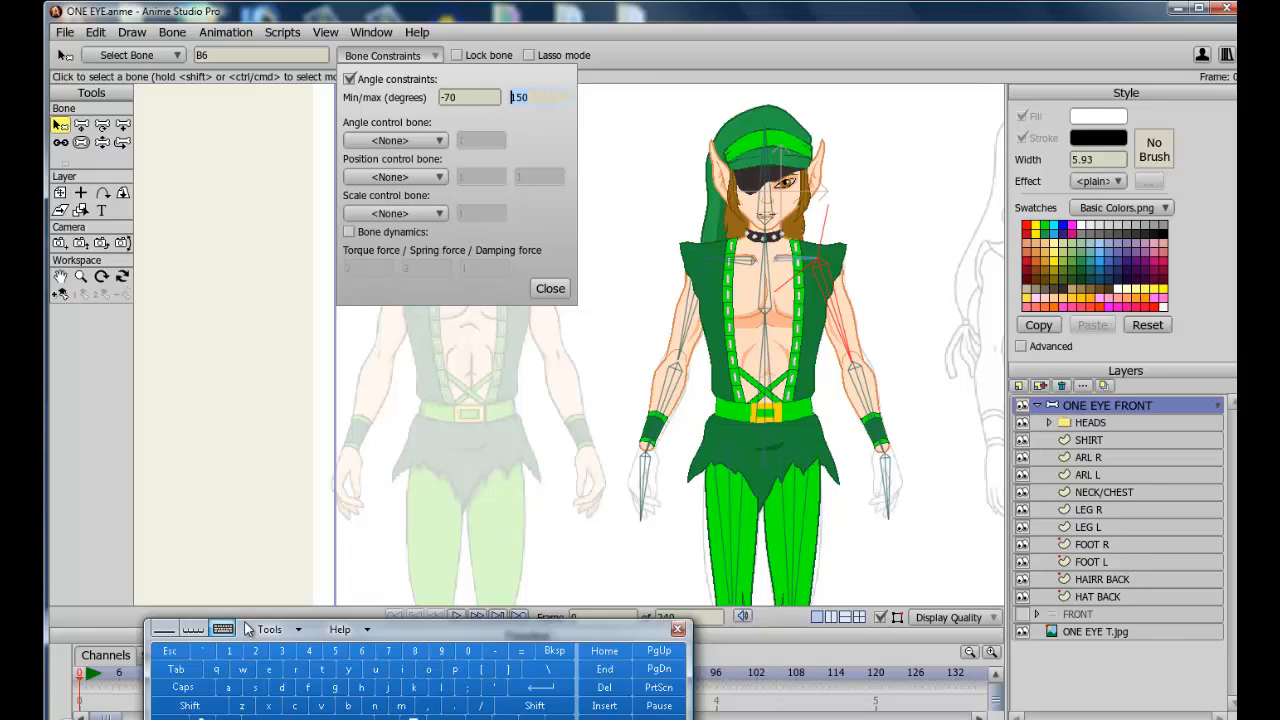
Set the maximum angle of the left upper-arm bone B6 to 160 degrees
{"action": "left_click", "coordinate": [229, 651]}
{"action": "left_click", "coordinate": [362, 651]}
{"action": "left_click", "coordinate": [468, 651]}
{"action": "left_click", "coordinate": [541, 688]}
Enable angle constraints on left forearm bone B7 and on left hand bone B8, limiting B8 to between -45 and 45 degrees
{"action": "left_click", "coordinate": [870, 405]}
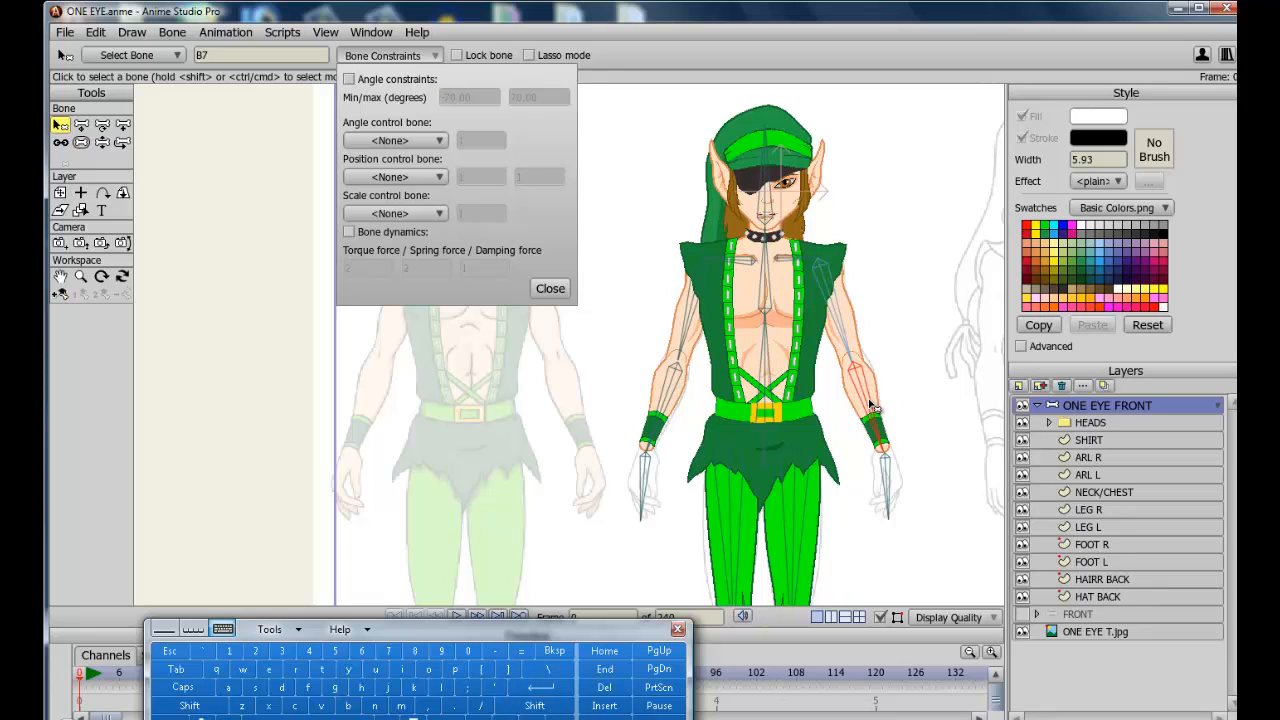
{"action": "left_click", "coordinate": [349, 80]}
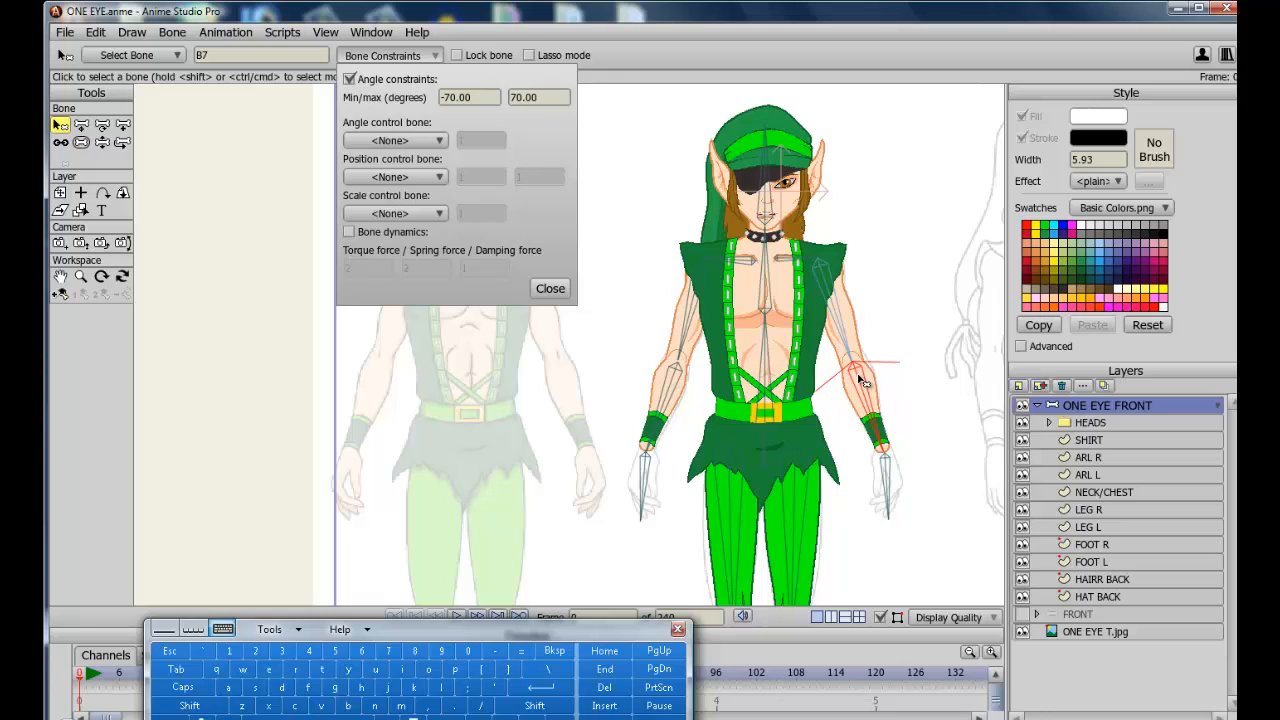
{"action": "left_click", "coordinate": [888, 480]}
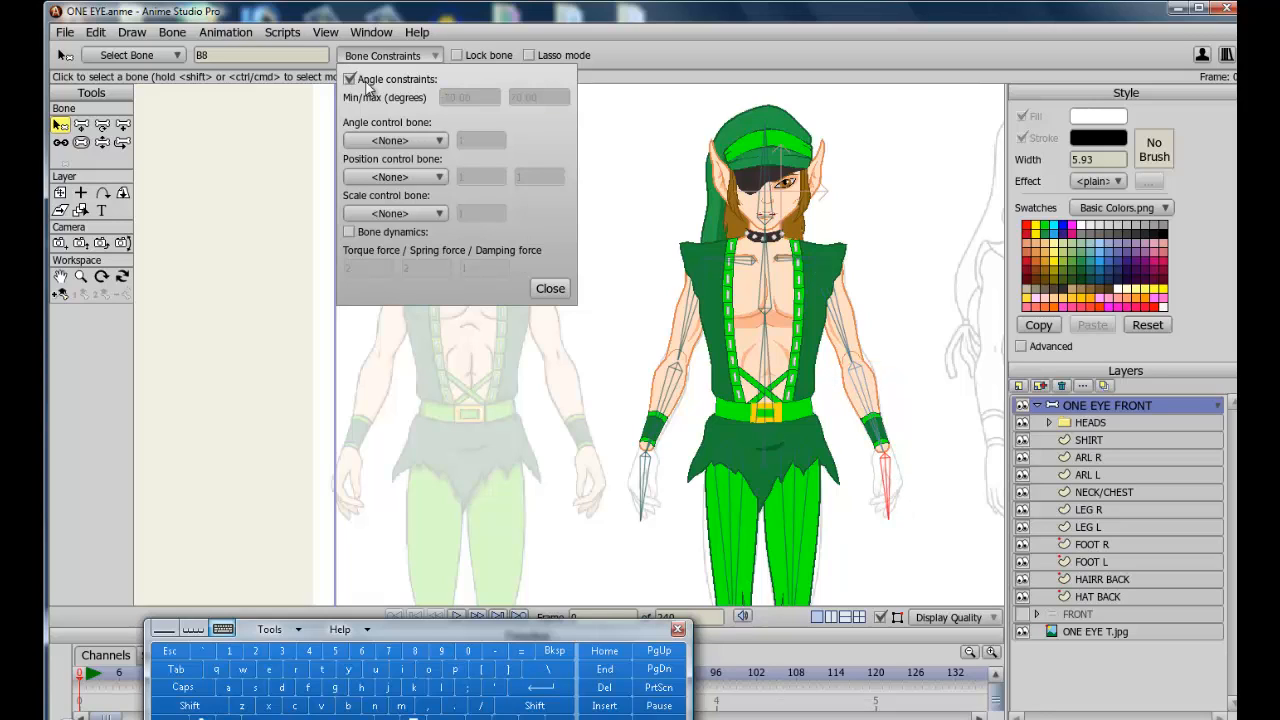
{"action": "left_click", "coordinate": [366, 84]}
{"action": "double_click", "coordinate": [450, 97]}
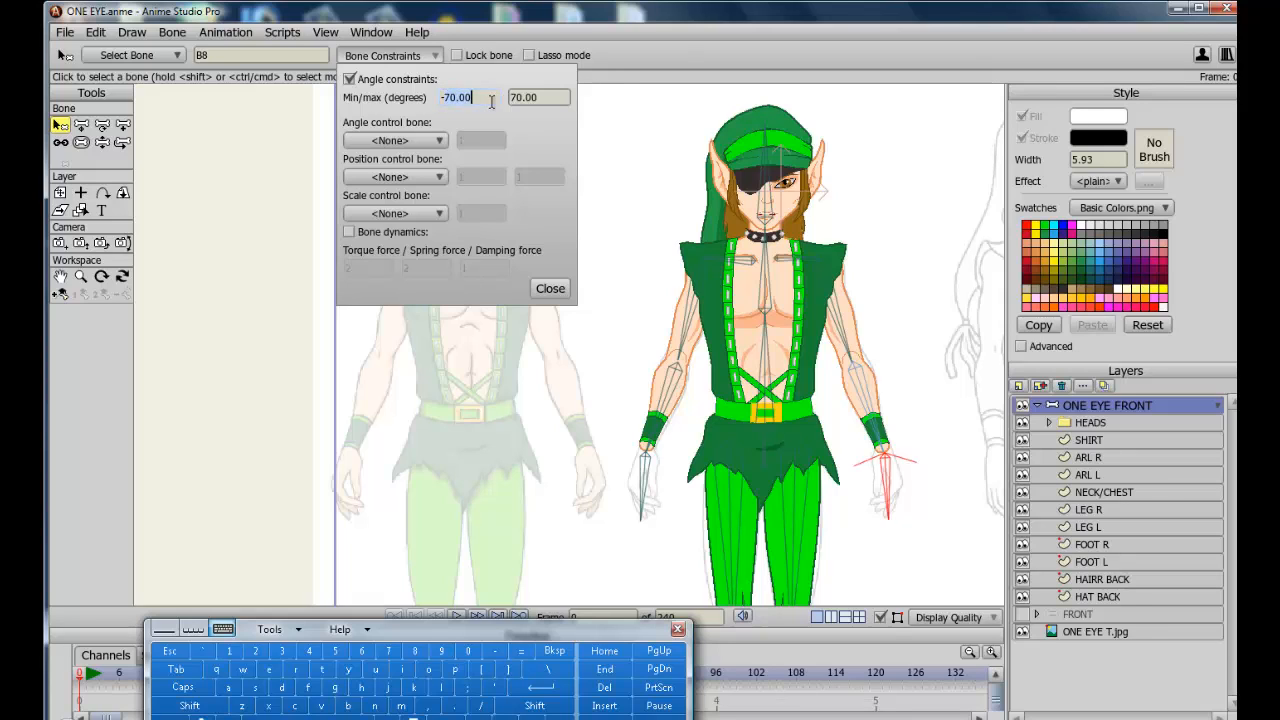
{"action": "left_click", "coordinate": [309, 650]}
{"action": "left_click", "coordinate": [336, 650]}
{"action": "left_click", "coordinate": [180, 672]}
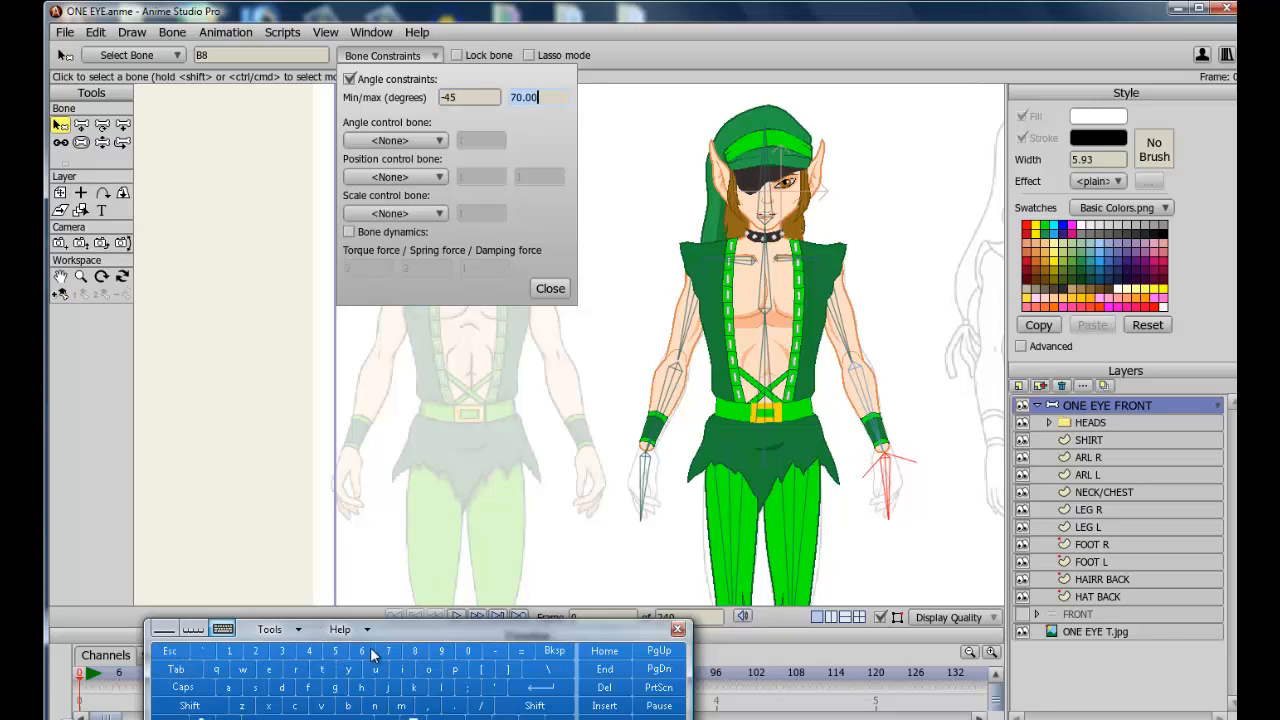
{"action": "left_click", "coordinate": [309, 650]}
{"action": "left_click", "coordinate": [338, 650]}
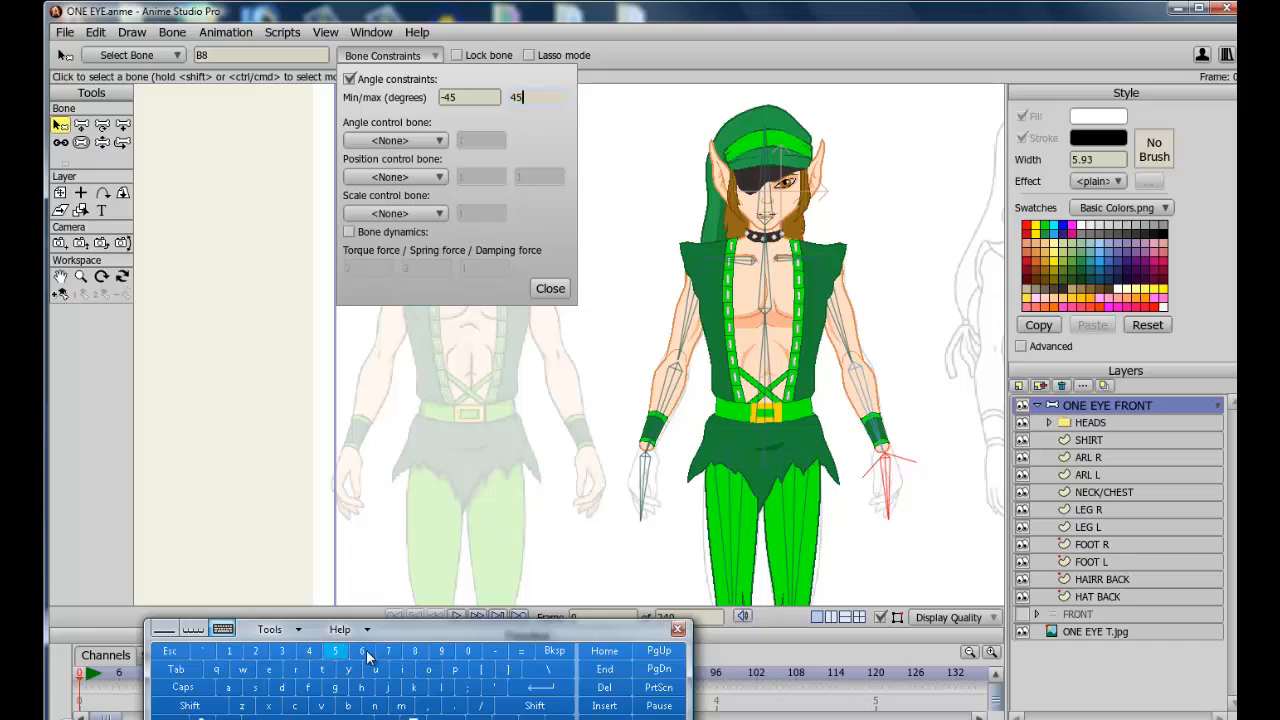
{"action": "left_click", "coordinate": [541, 687]}
Enable angle constraints on right collarbone bone B9 and limit it to between -25 and 5 degrees, mirroring the limits of B5
{"action": "left_click", "coordinate": [797, 266]}
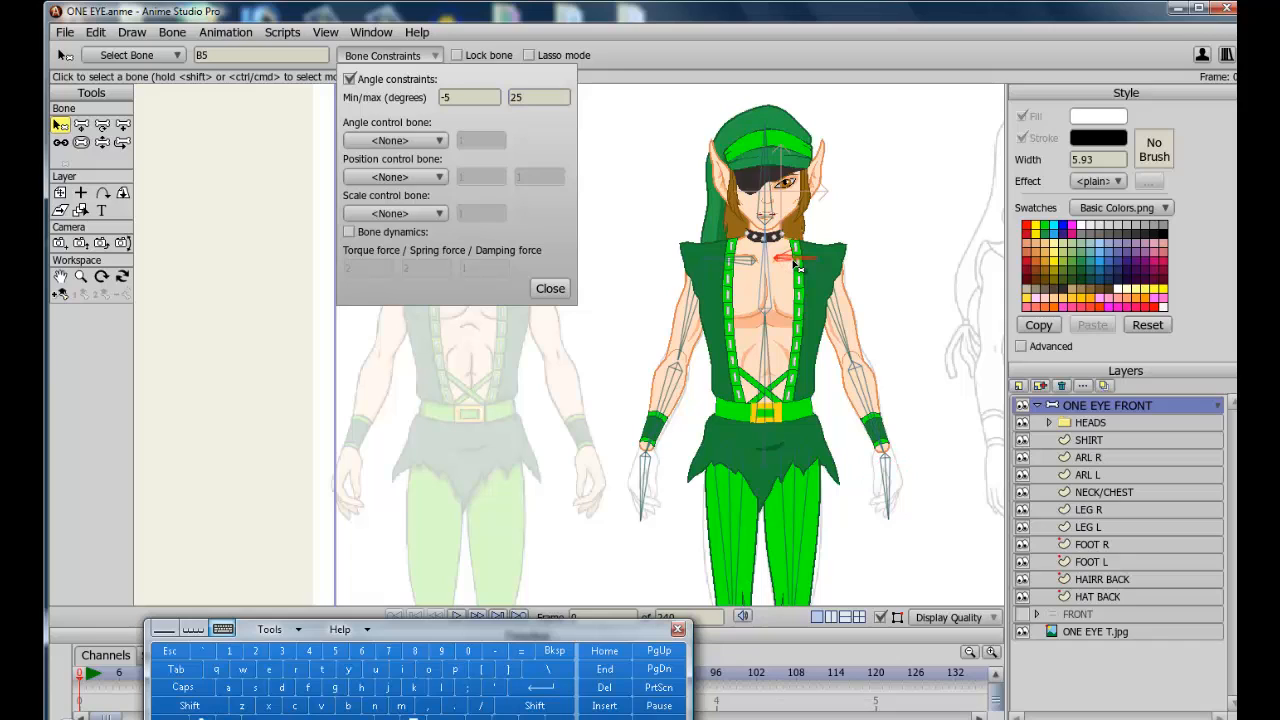
{"action": "left_click", "coordinate": [742, 264]}
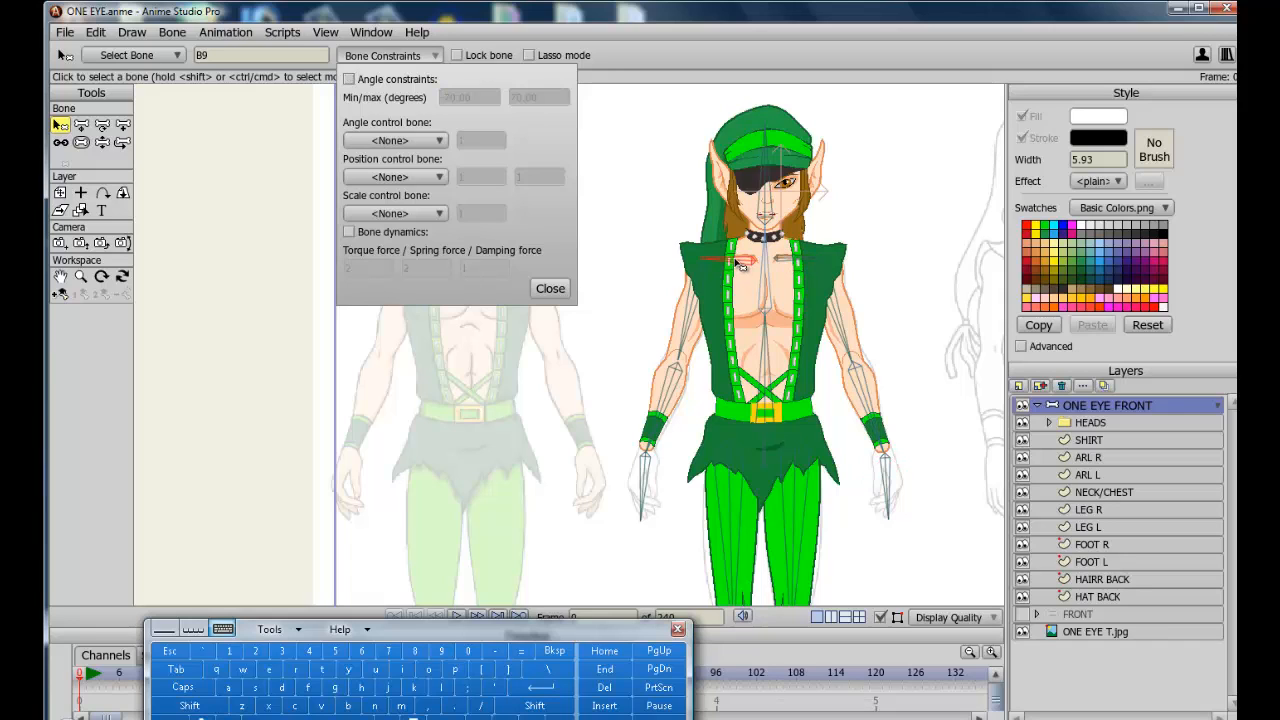
{"action": "left_click", "coordinate": [349, 79]}
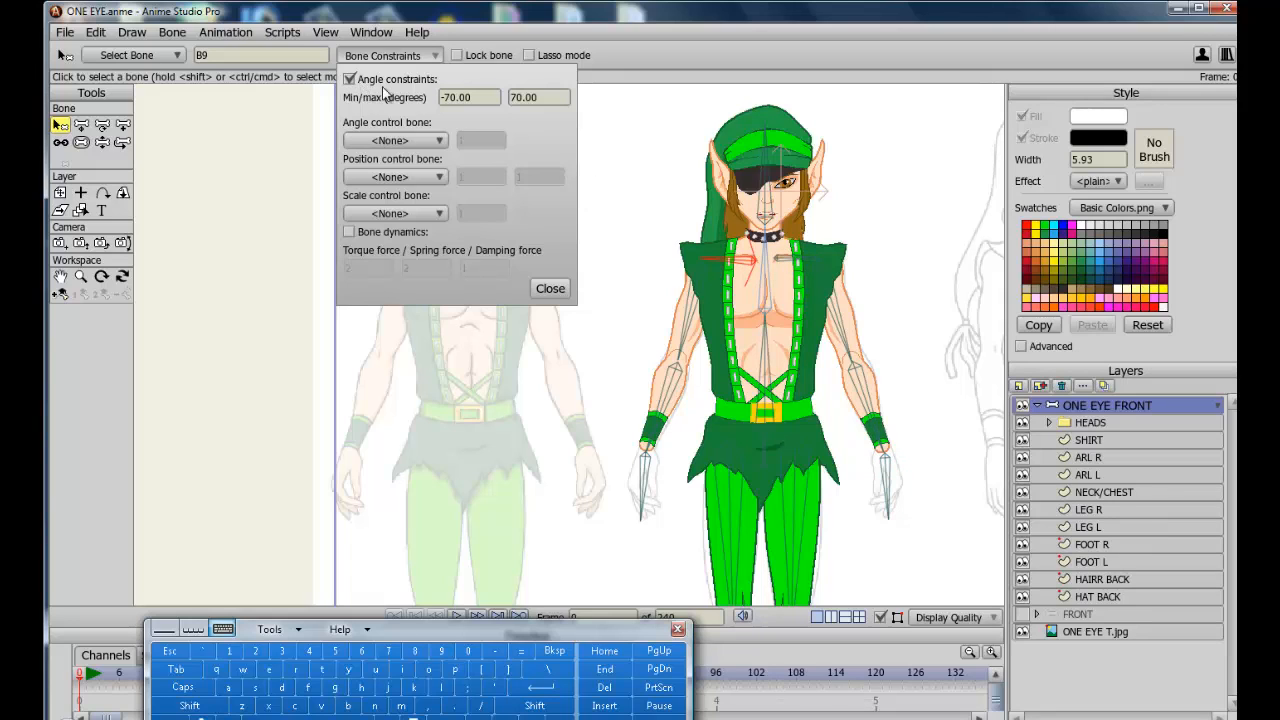
{"action": "left_click", "coordinate": [790, 262]}
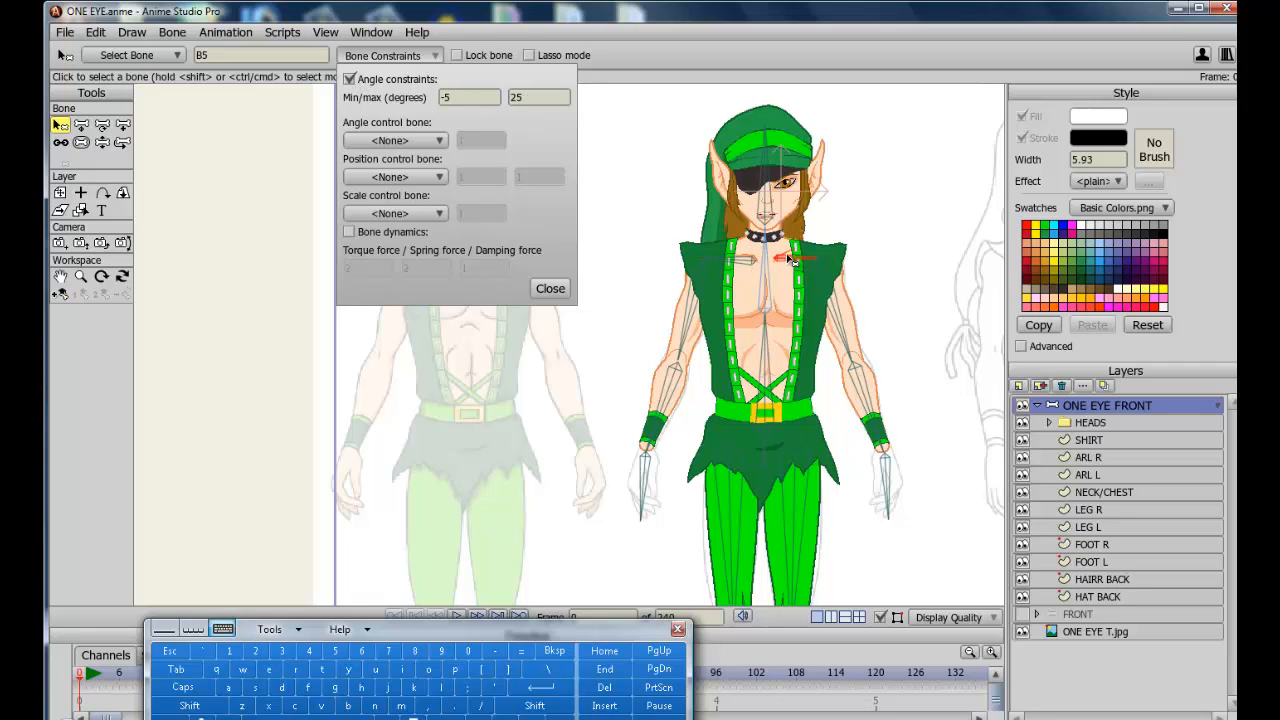
{"action": "left_click", "coordinate": [735, 264]}
{"action": "double_click", "coordinate": [447, 97]}
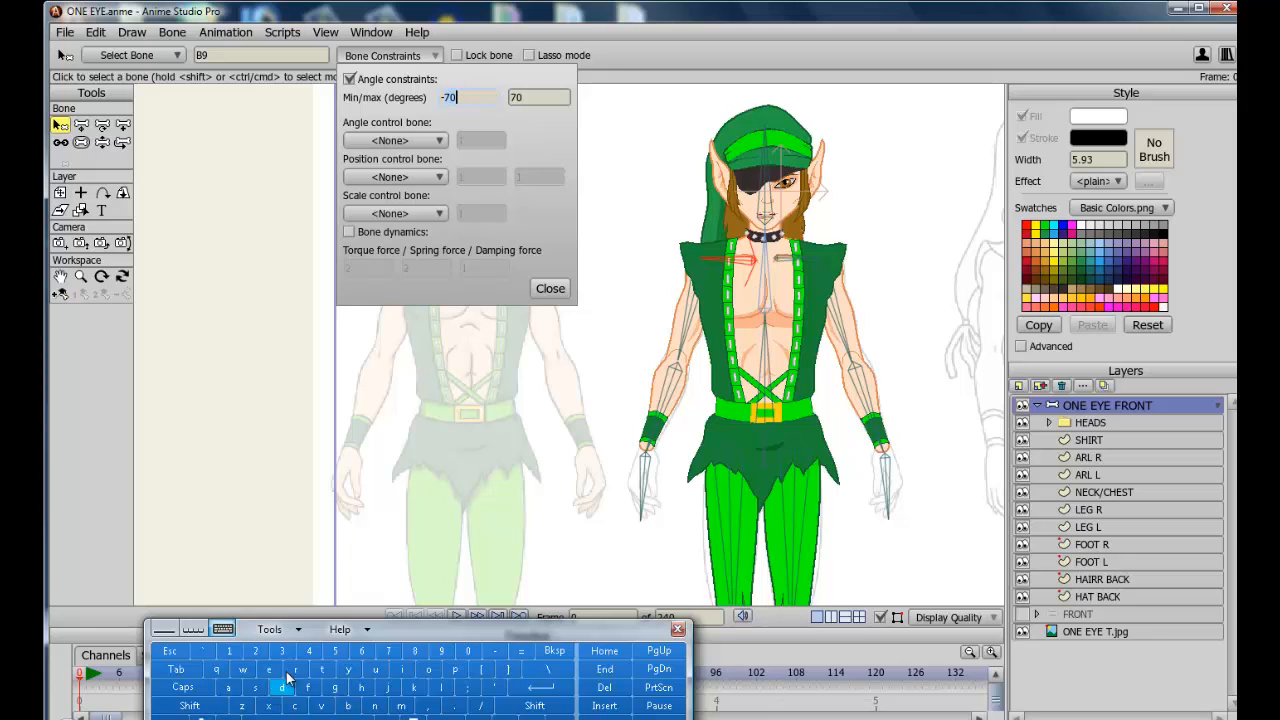
{"action": "type", "text": "-2"}
{"action": "left_click", "coordinate": [335, 651]}
{"action": "left_click", "coordinate": [175, 669]}
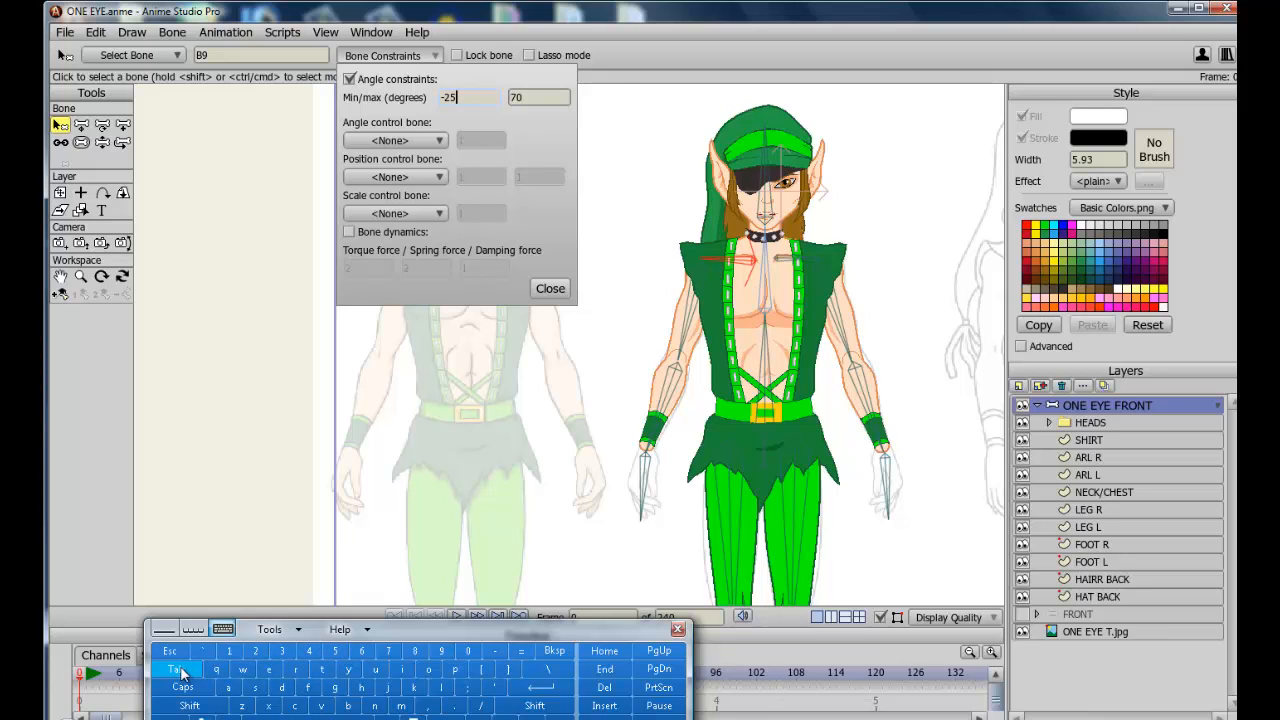
{"action": "left_click", "coordinate": [335, 651]}
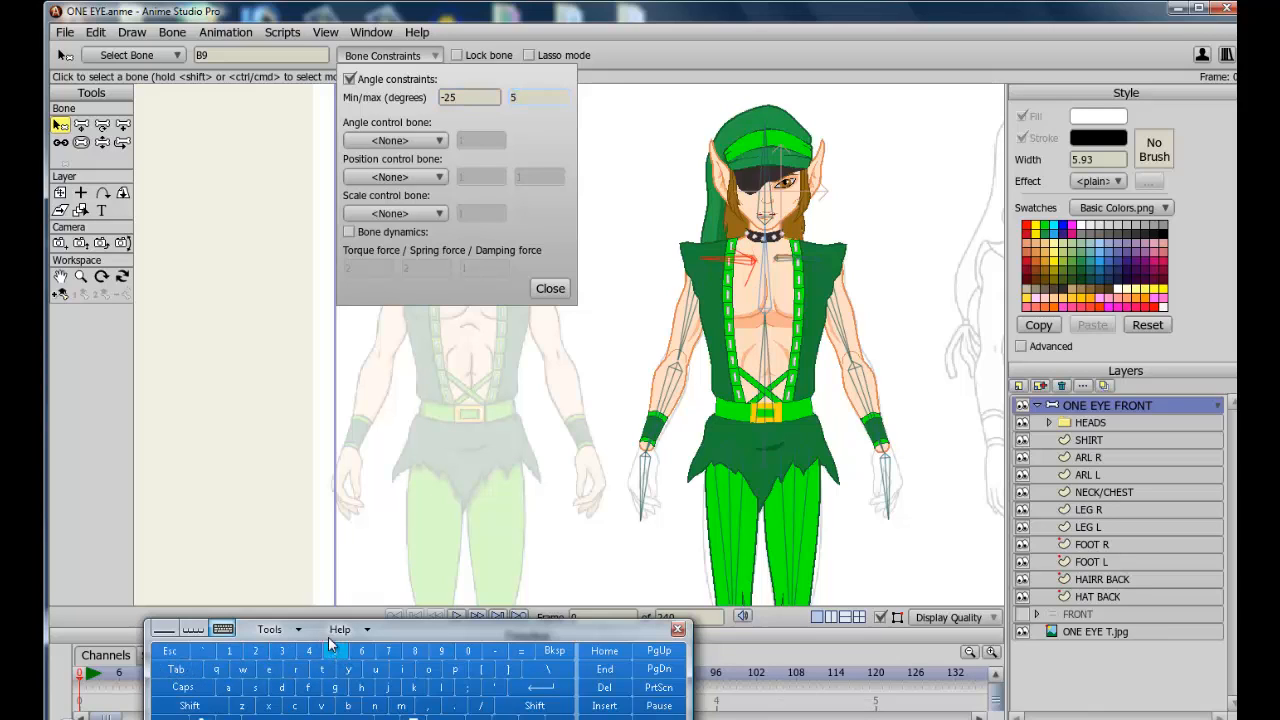
{"action": "left_click", "coordinate": [551, 686]}
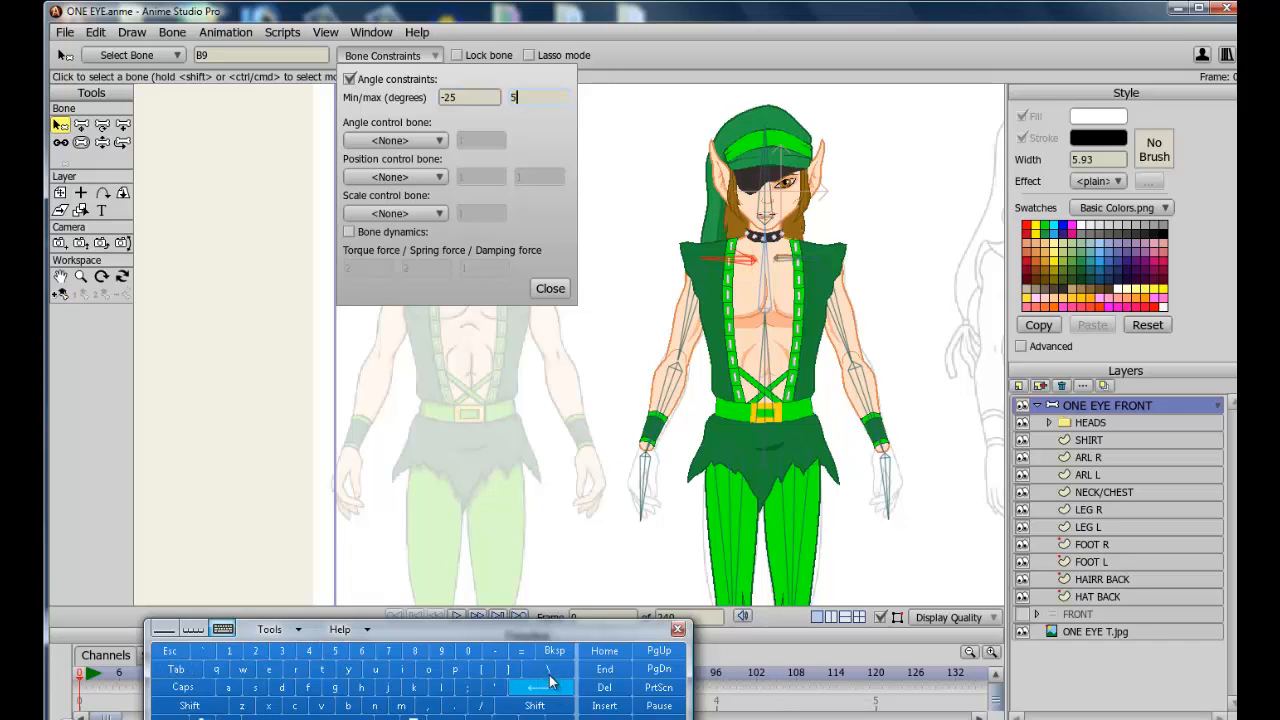
Enable angle constraints on right upper-arm bone B10 and set its minimum angle to -160 degrees, mirroring the limits of B6
{"action": "left_click", "coordinate": [835, 300]}
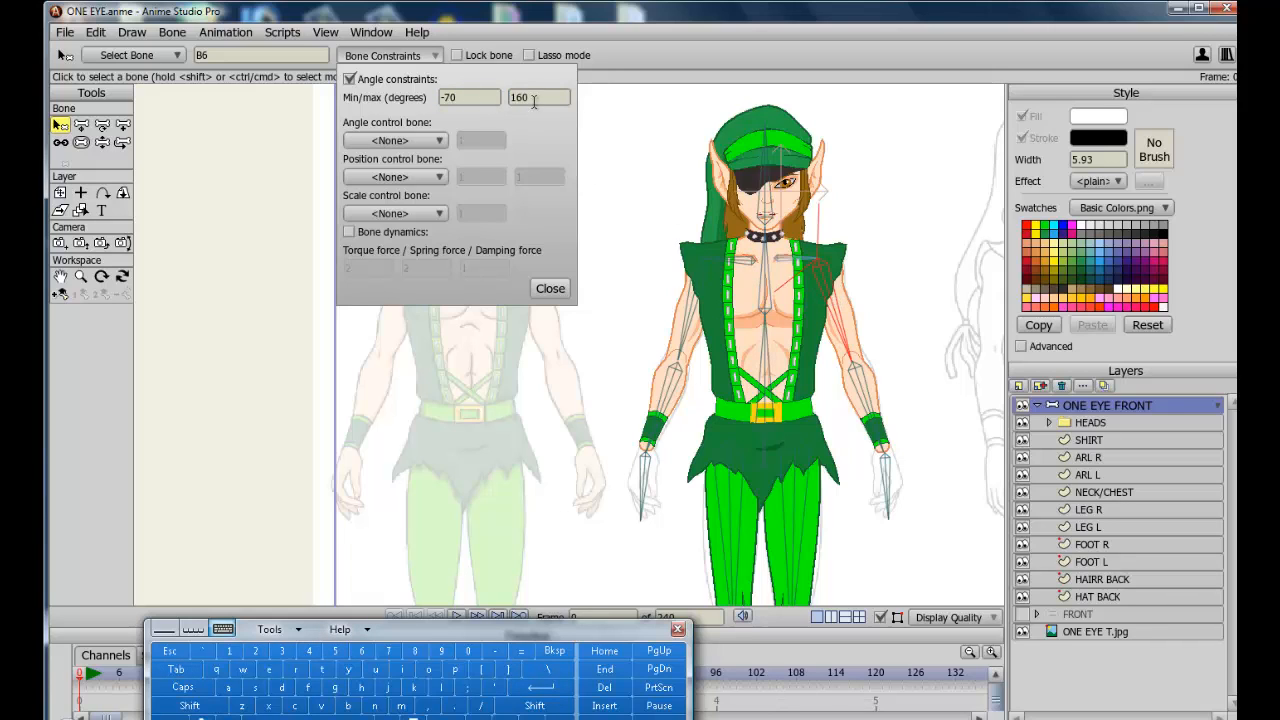
{"action": "left_click", "coordinate": [693, 307]}
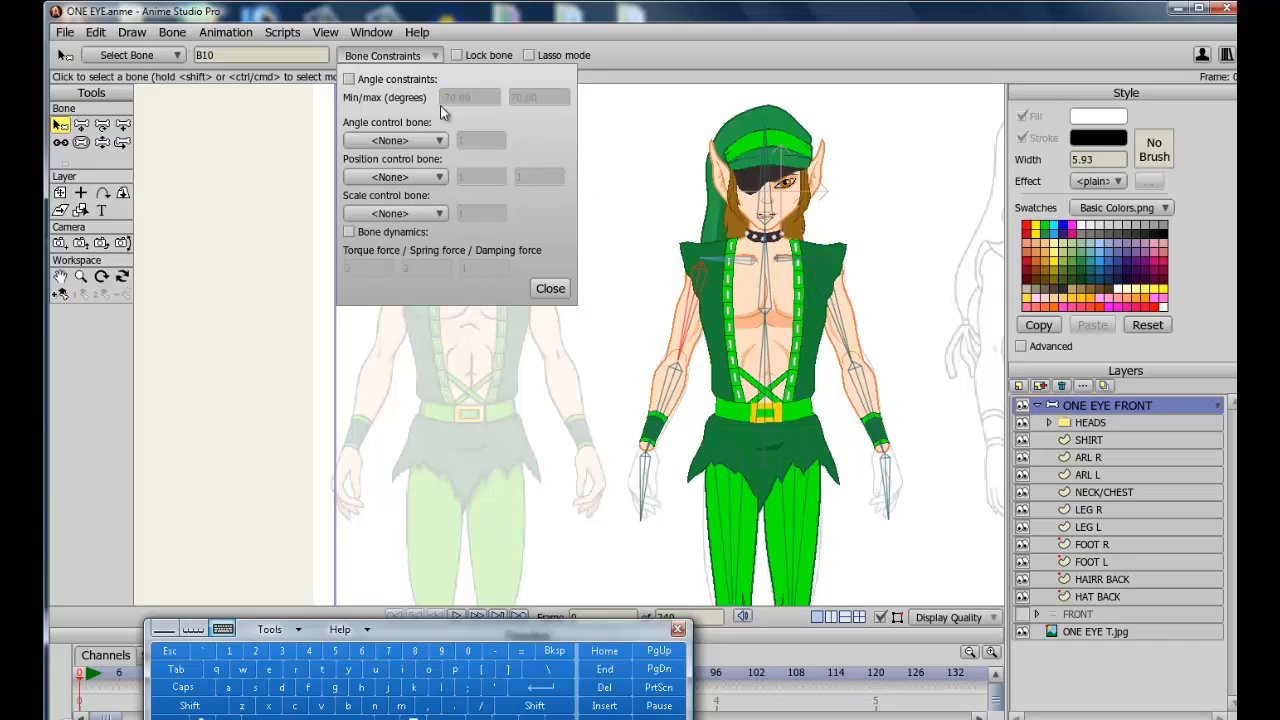
{"action": "left_click", "coordinate": [449, 97]}
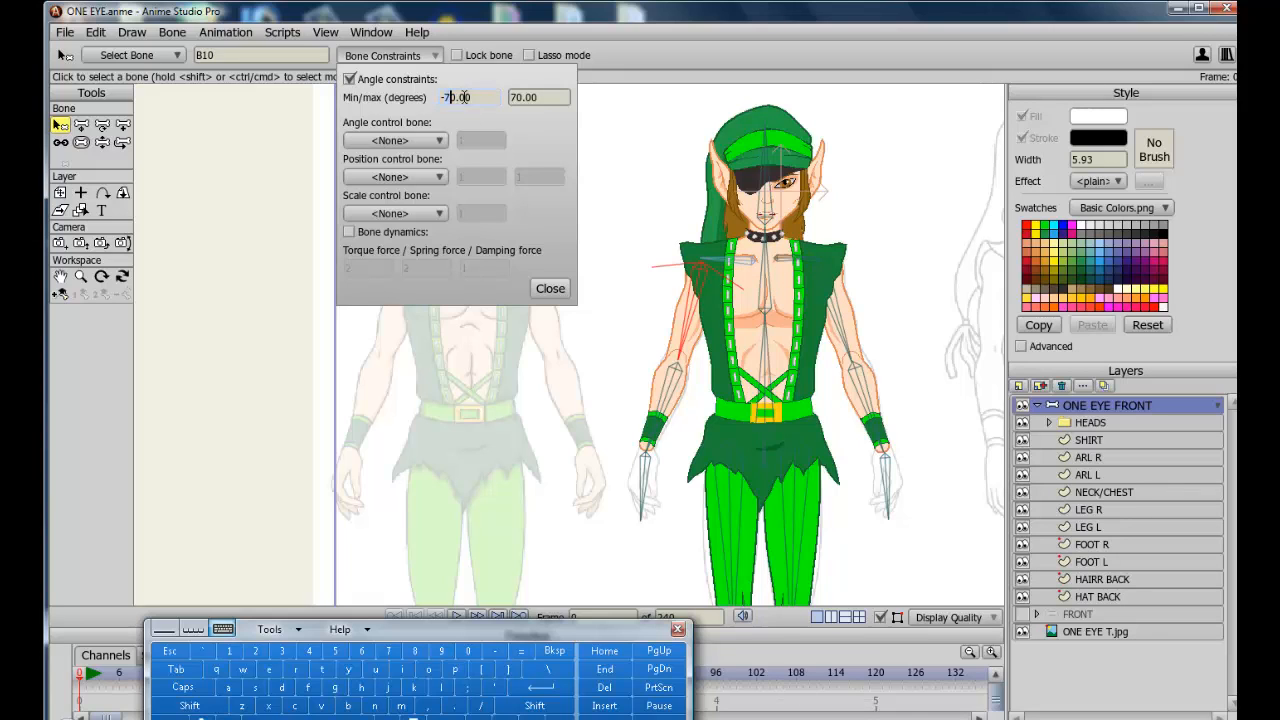
{"action": "left_click", "coordinate": [229, 651]}
{"action": "left_click", "coordinate": [362, 651]}
{"action": "left_click", "coordinate": [467, 651]}
{"action": "left_click", "coordinate": [178, 672]}
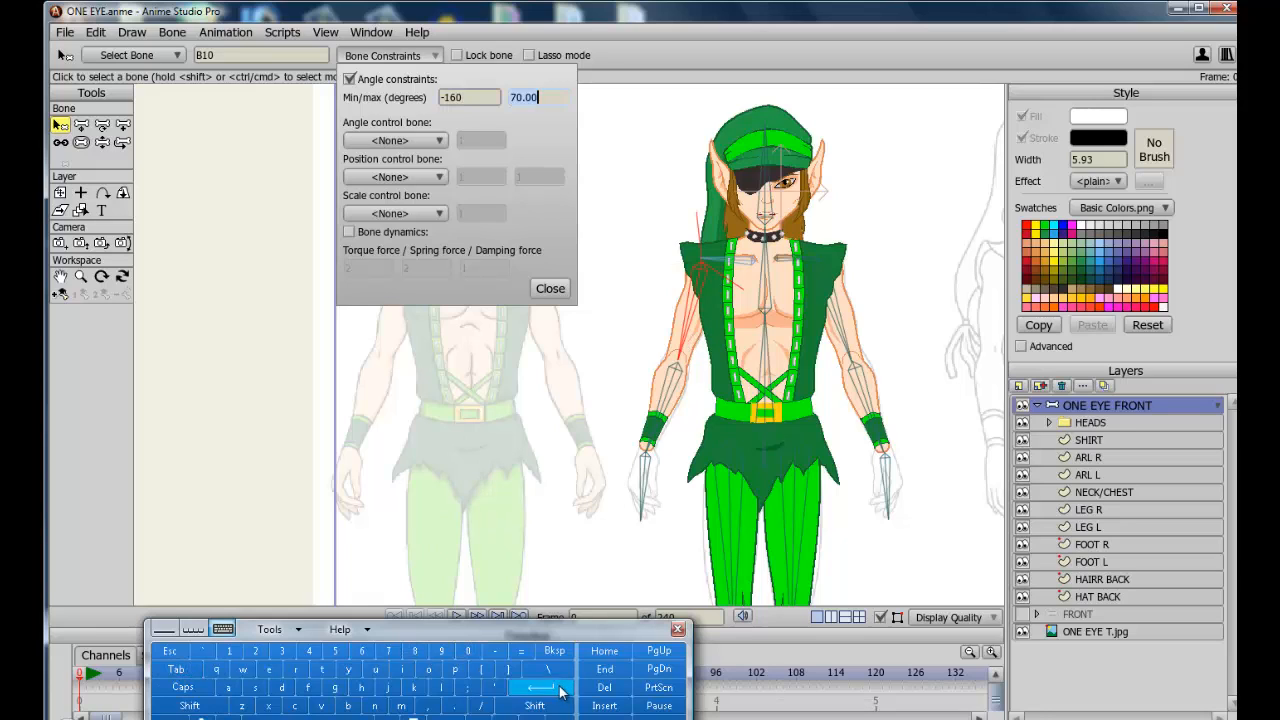
Enable angle constraints on right forearm bone B11, matching left forearm bone B7
{"action": "left_click", "coordinate": [868, 400]}
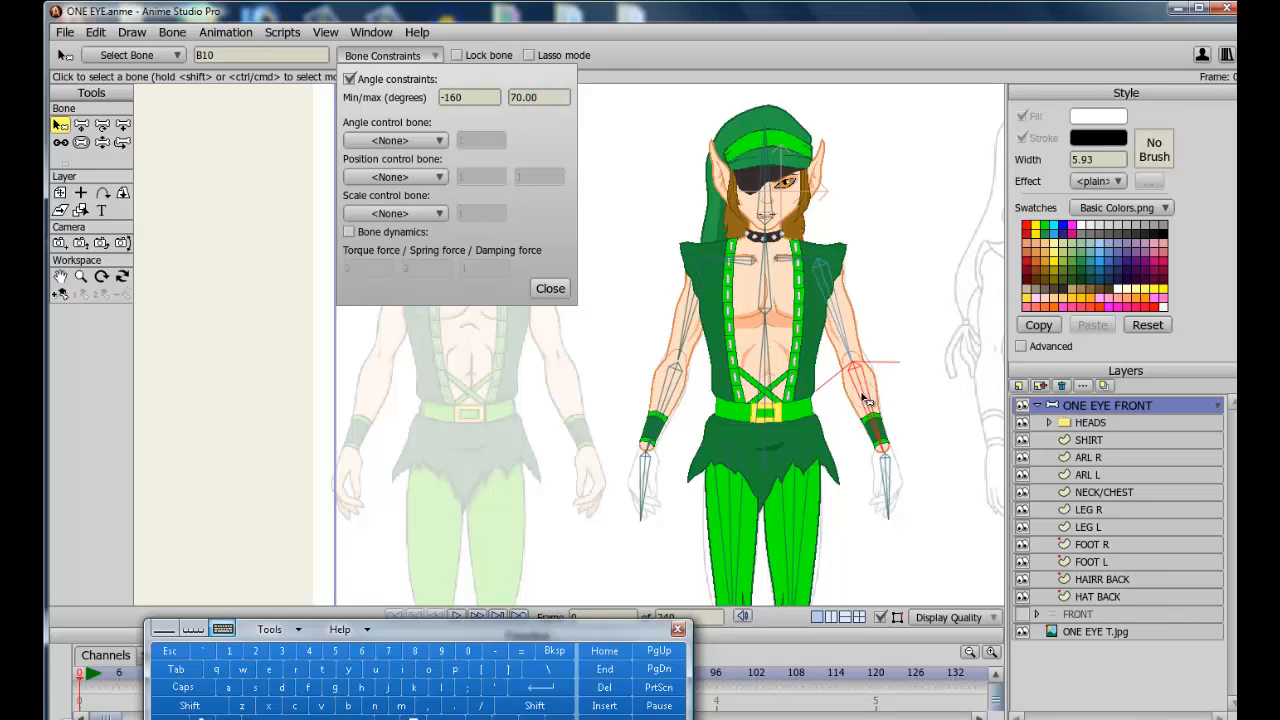
{"action": "left_click", "coordinate": [674, 390]}
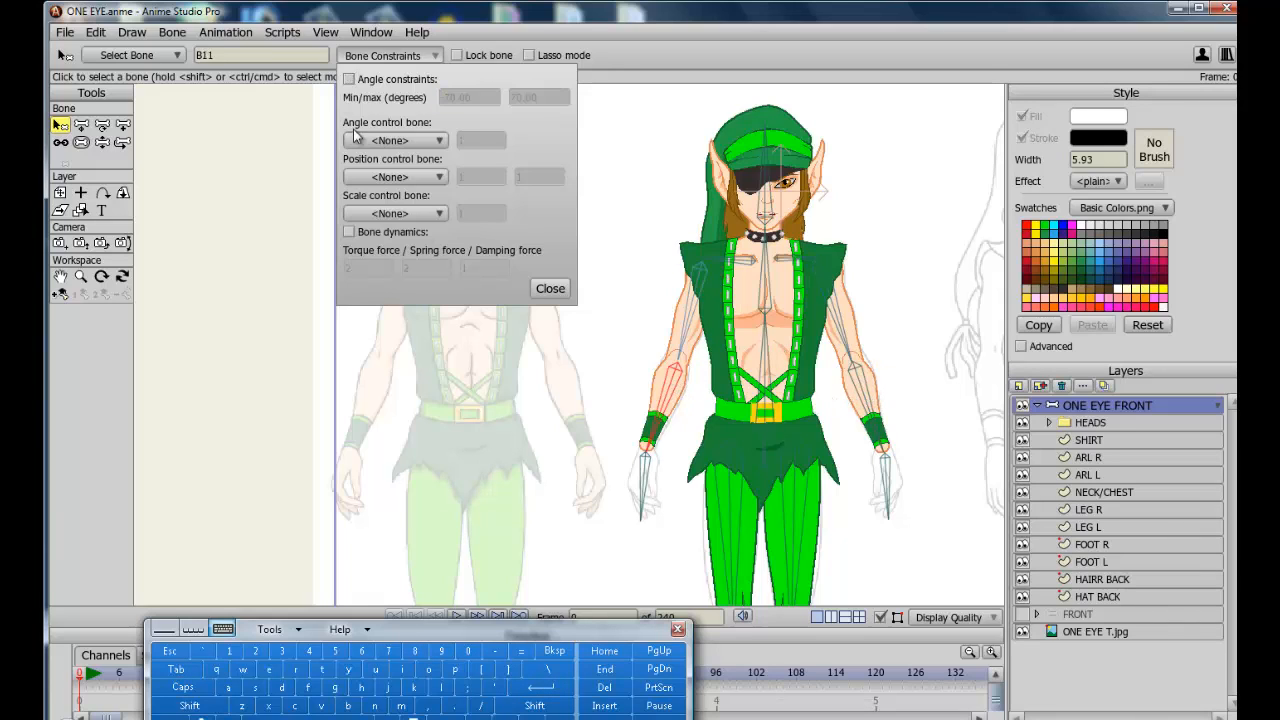
{"action": "left_click", "coordinate": [349, 80]}
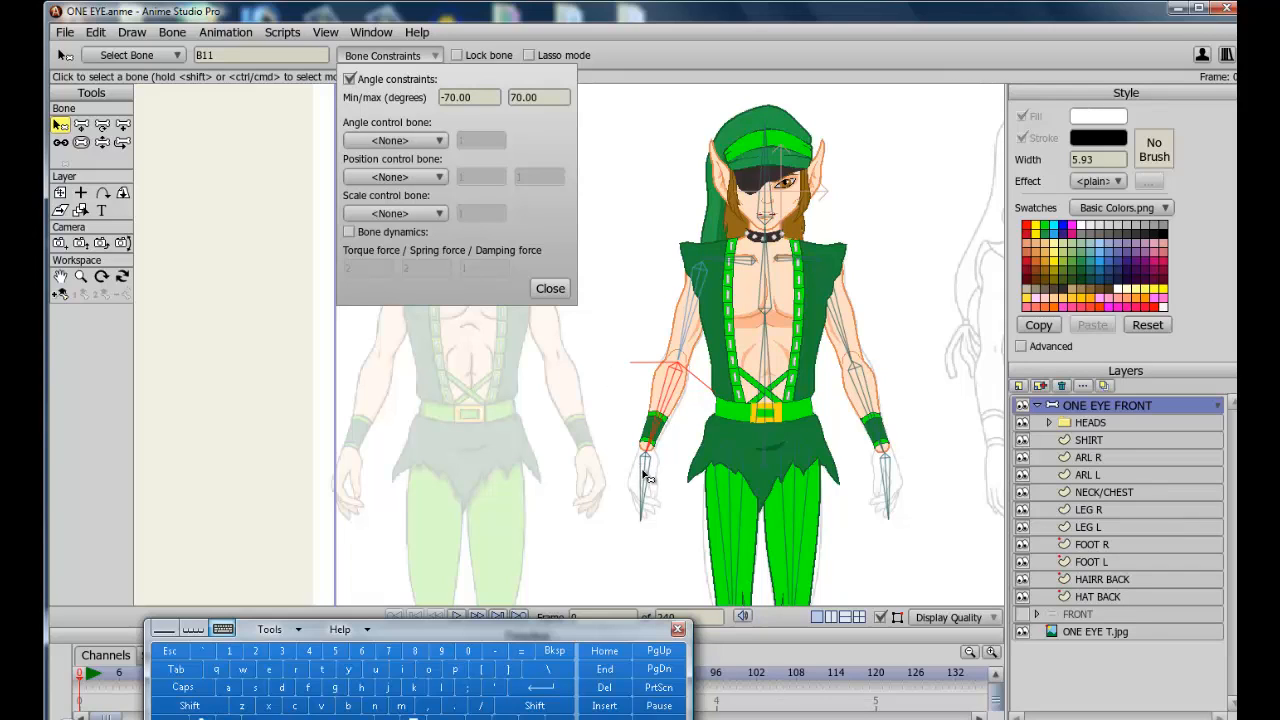
Enable angle constraints on right hand bone B12 and limit it to between -45 and 45 degrees
{"action": "left_click", "coordinate": [646, 480]}
{"action": "left_click", "coordinate": [349, 79]}
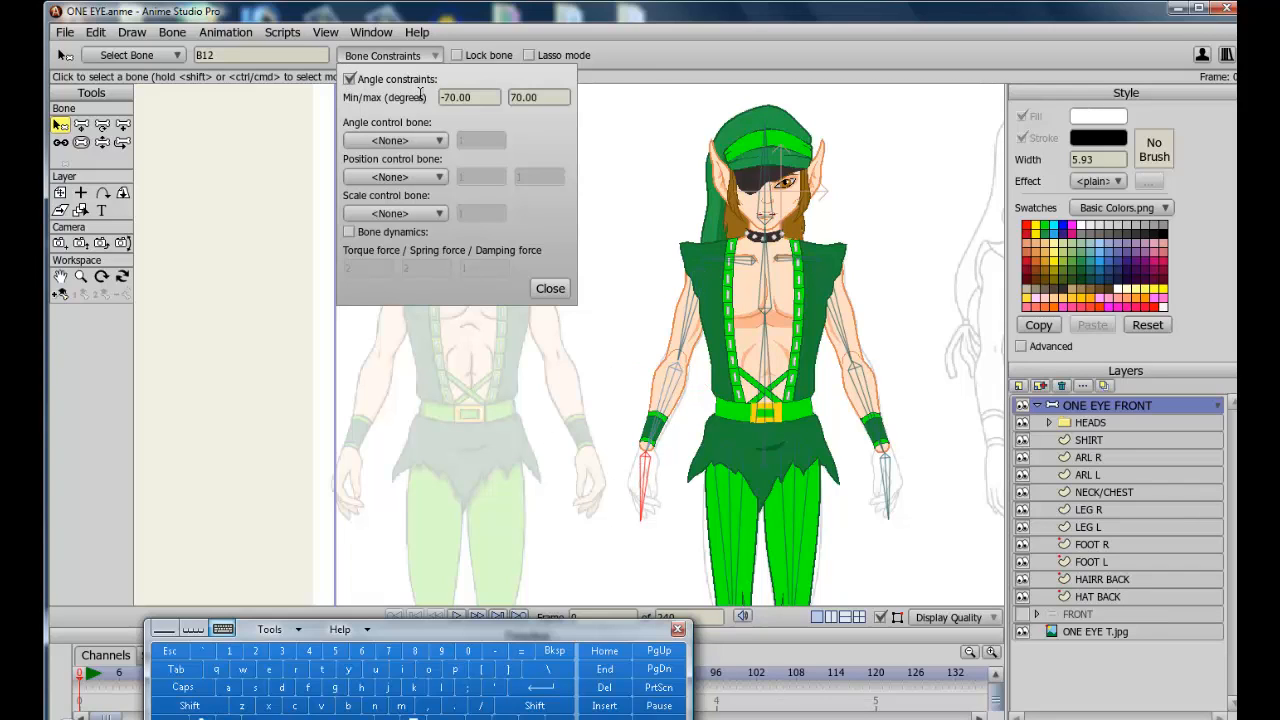
{"action": "double_click", "coordinate": [449, 96]}
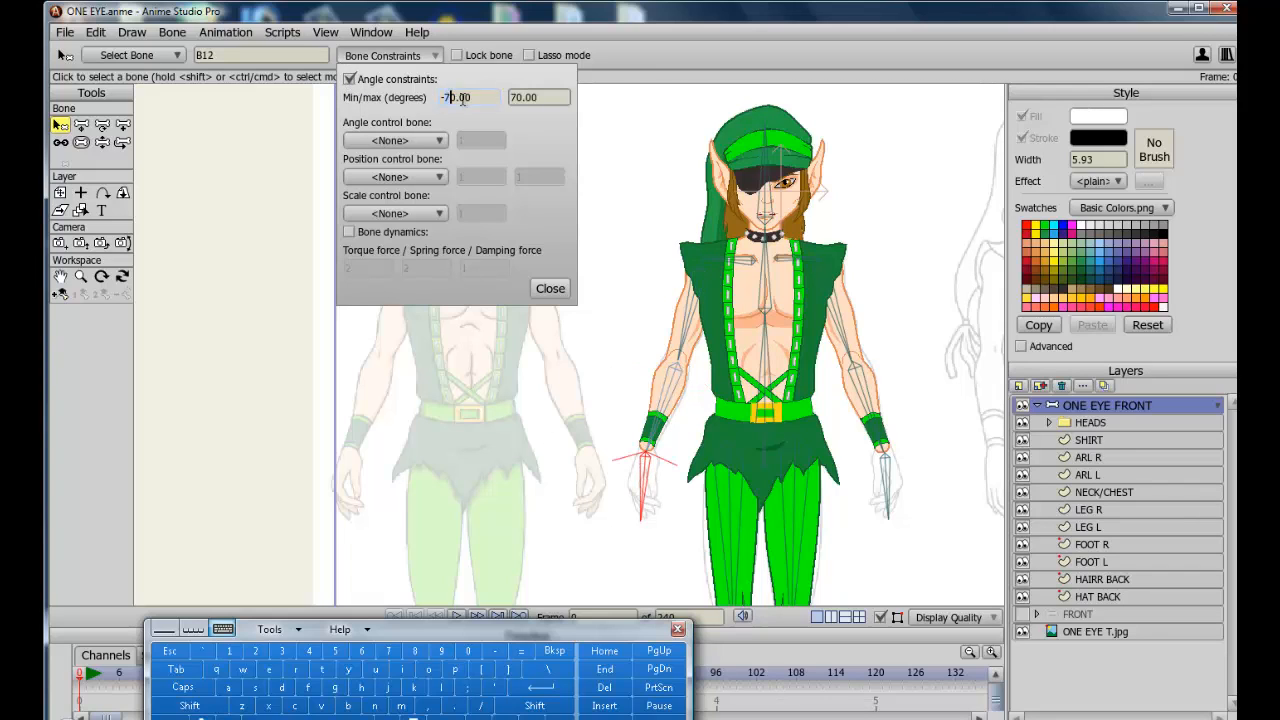
{"action": "left_click", "coordinate": [310, 652]}
{"action": "left_click", "coordinate": [336, 652]}
{"action": "left_click", "coordinate": [197, 669]}
{"action": "left_click", "coordinate": [310, 651]}
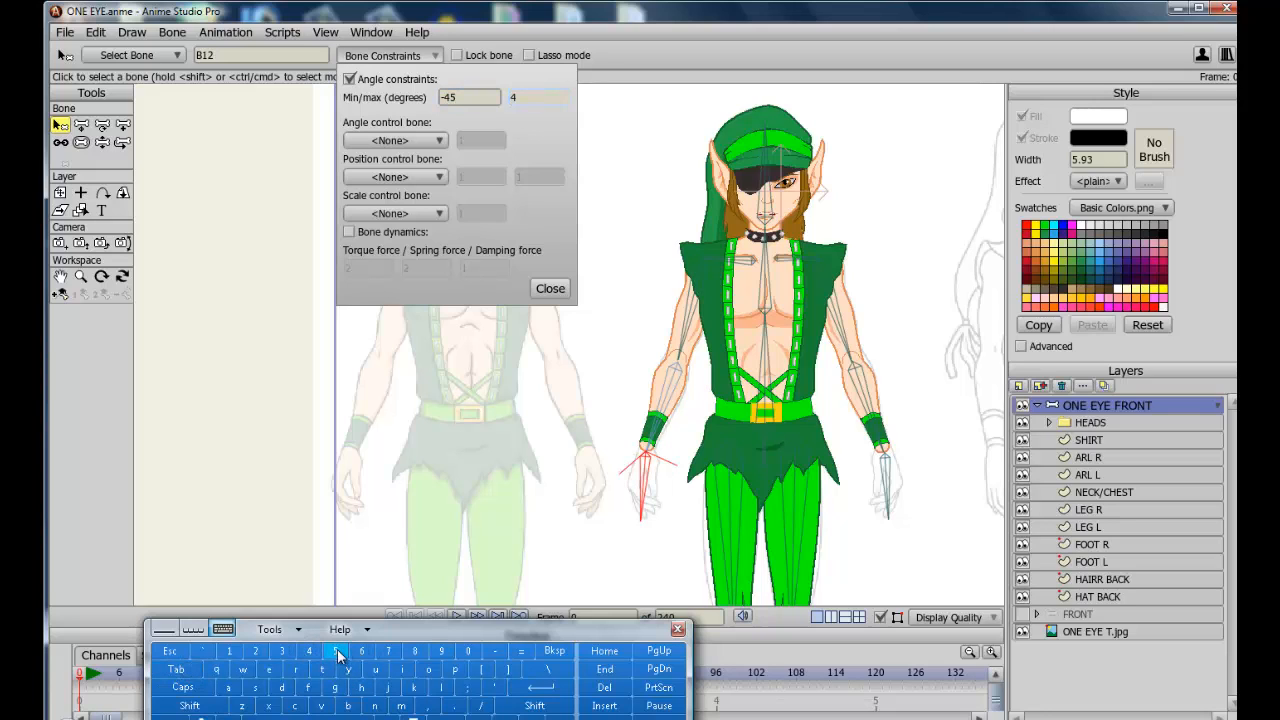
{"action": "left_click", "coordinate": [336, 651]}
{"action": "left_click", "coordinate": [548, 689]}
Enable angle constraints on left thigh bone B13 and limit it to between -45 and 35 degrees
{"action": "left_click", "coordinate": [60, 276]}
{"action": "left_click_drag", "start_coordinate": [871, 468], "coordinate": [881, 279]}
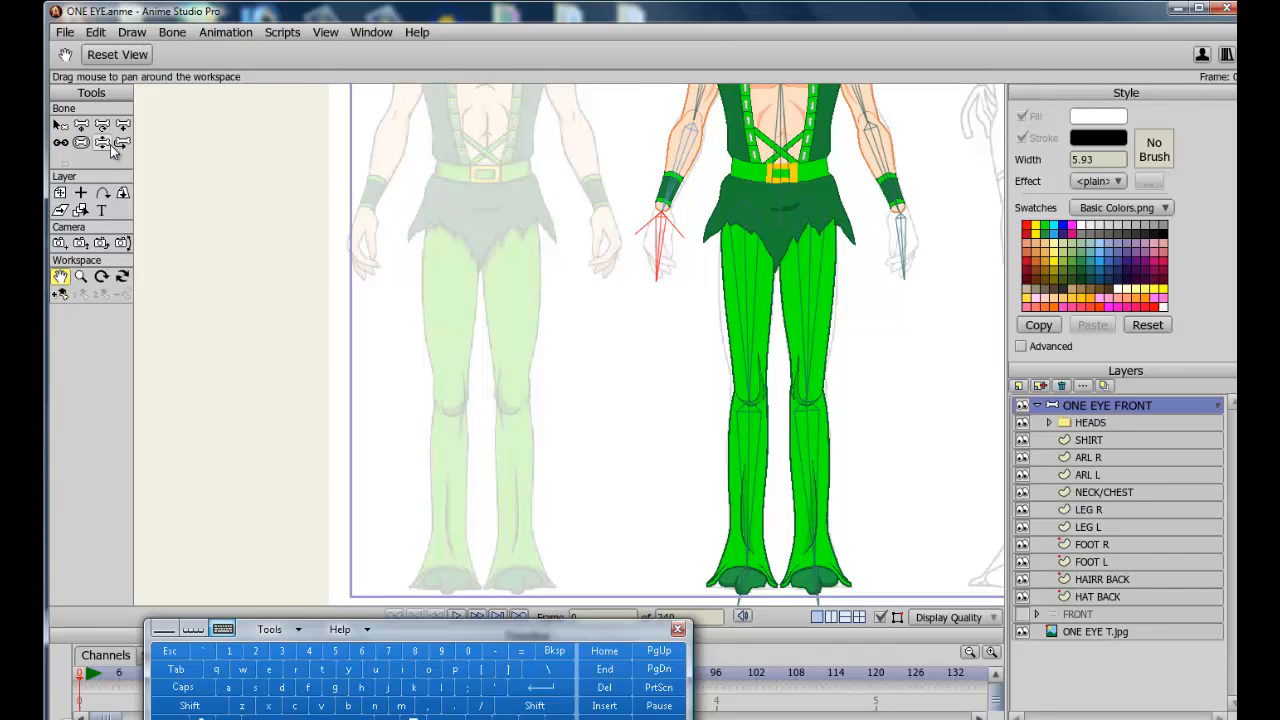
{"action": "left_click", "coordinate": [60, 125]}
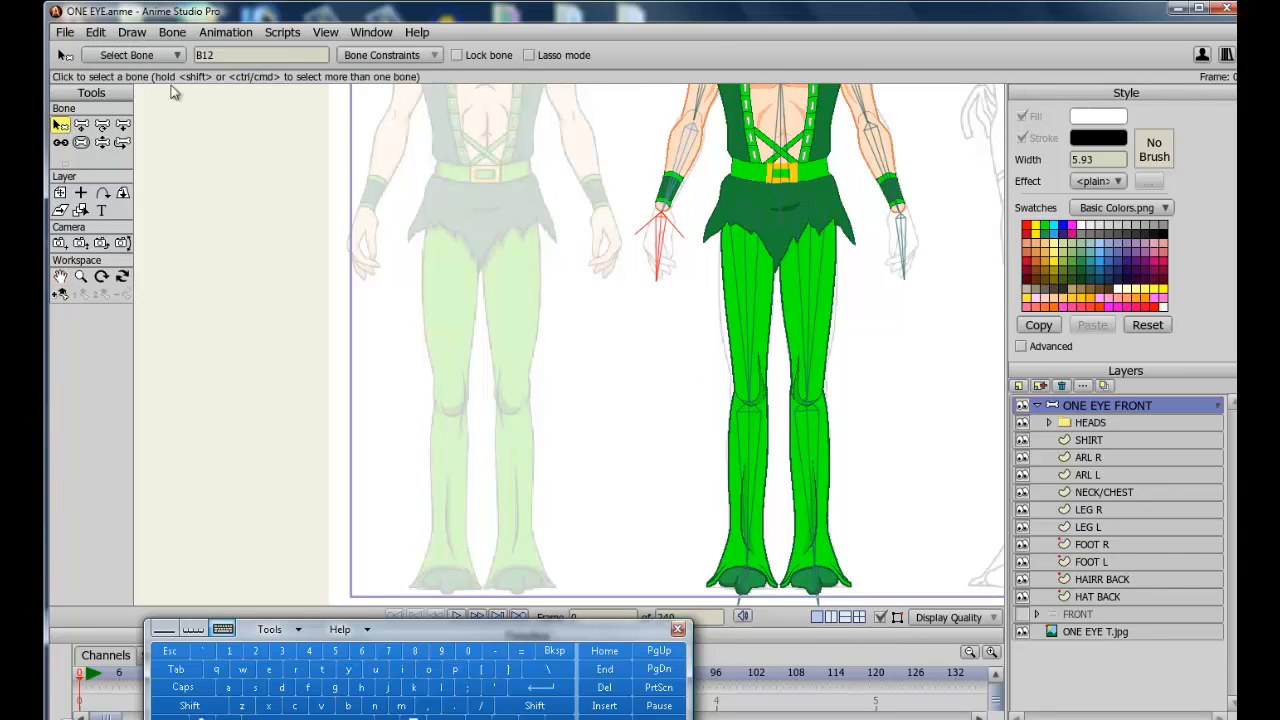
{"action": "left_click", "coordinate": [430, 57]}
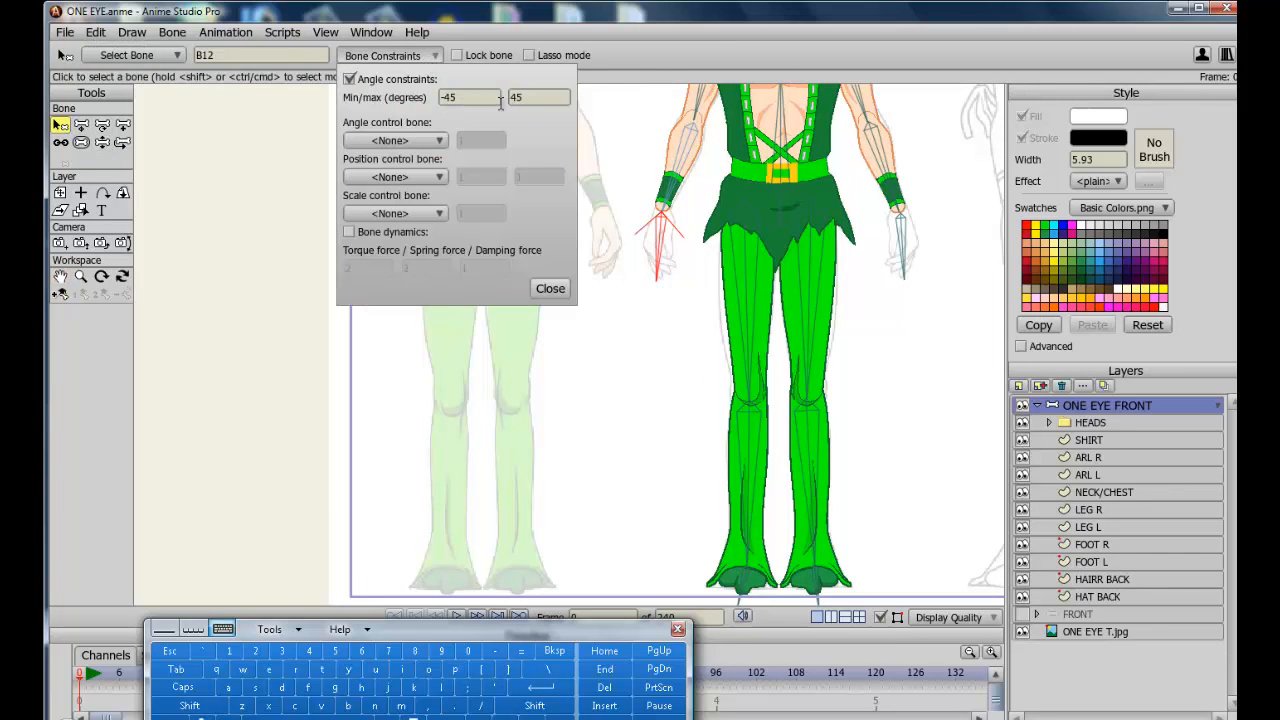
{"action": "left_click", "coordinate": [781, 220]}
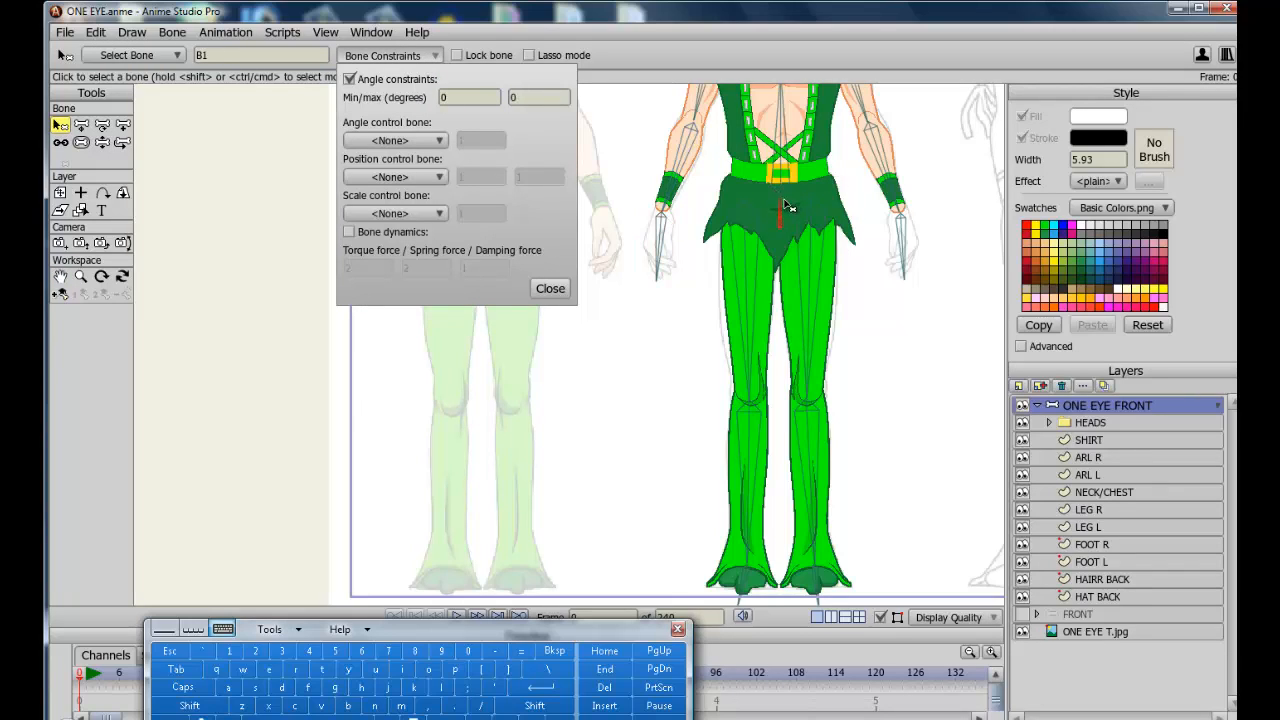
{"action": "left_click", "coordinate": [815, 266]}
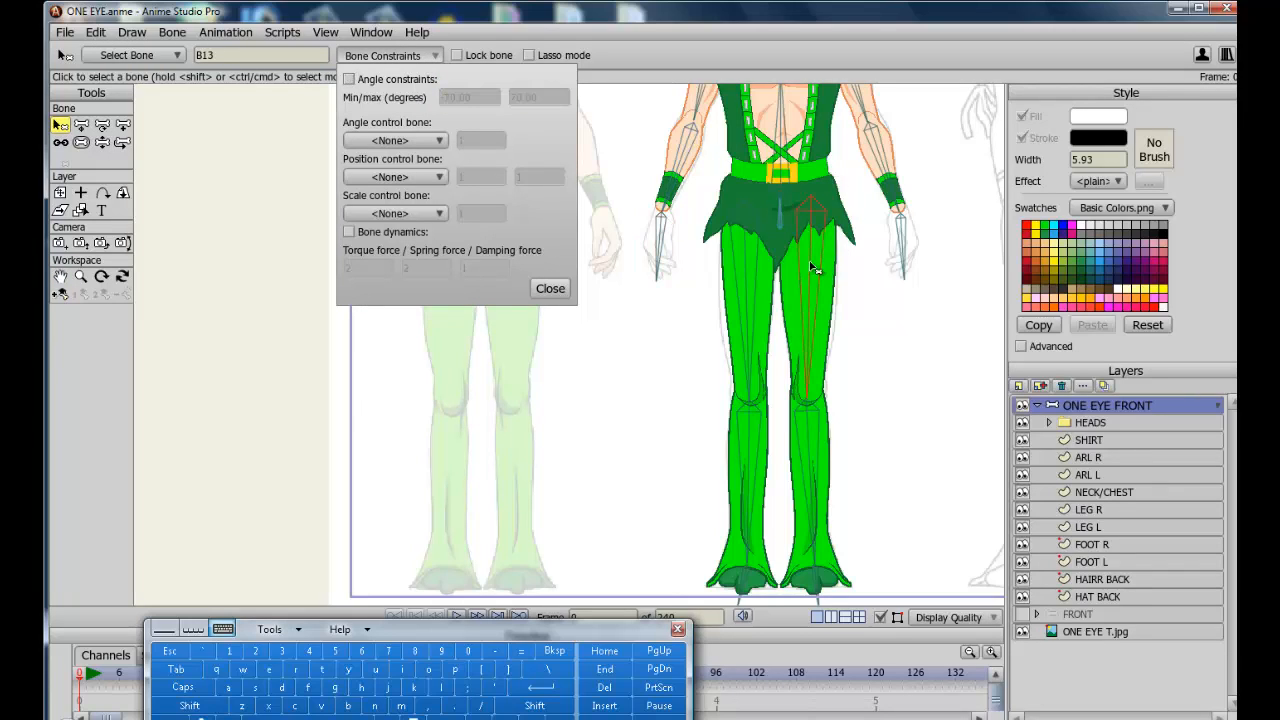
{"action": "left_click", "coordinate": [349, 79]}
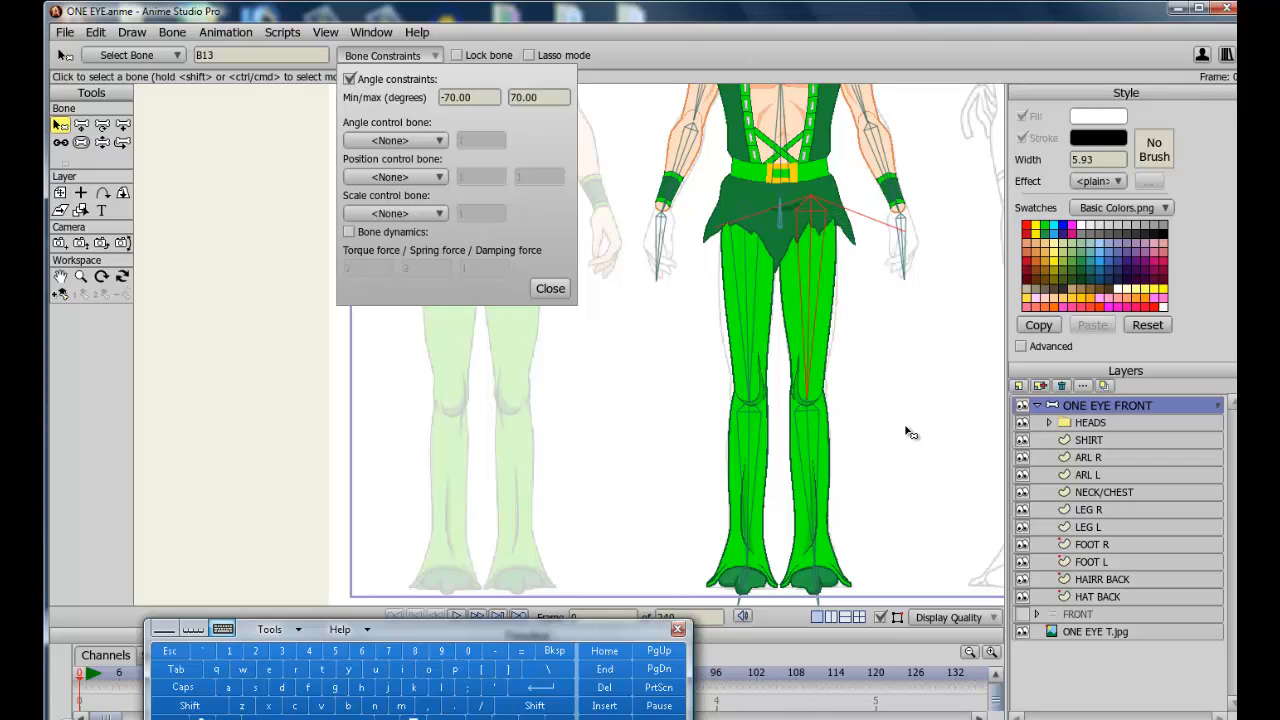
{"action": "left_click", "coordinate": [446, 97]}
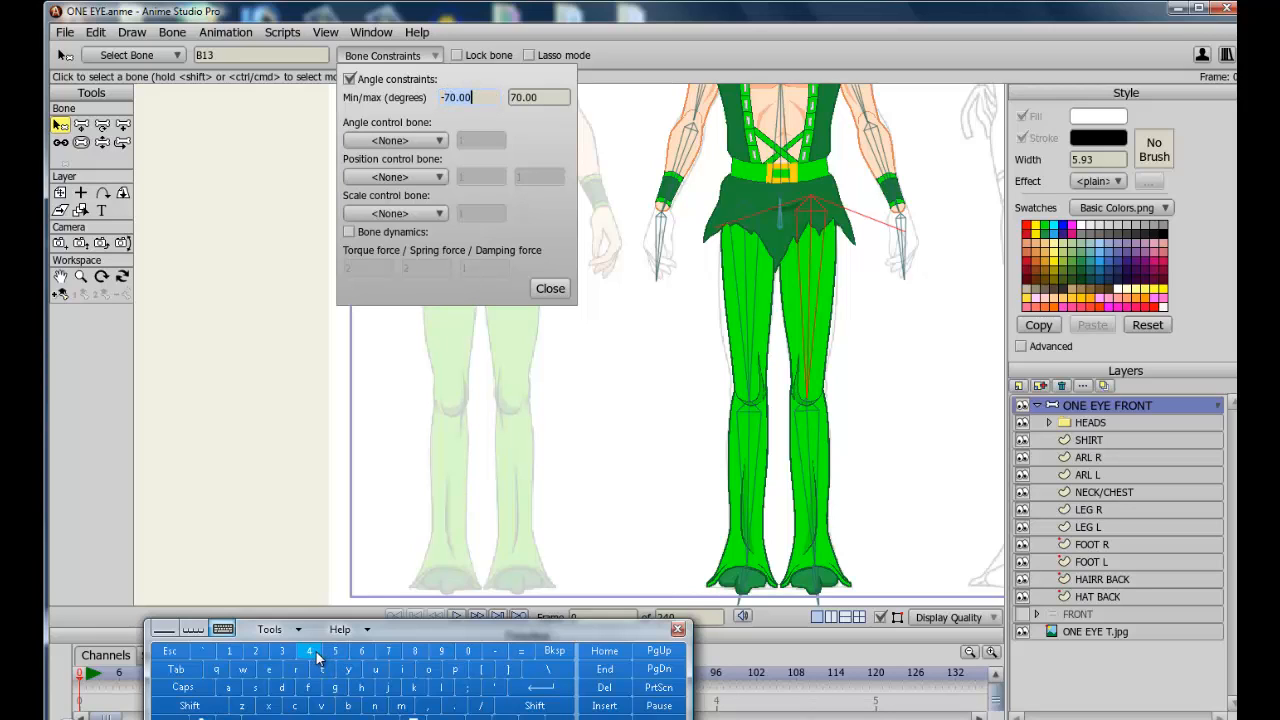
{"action": "type", "text": "-45"}
{"action": "left_click", "coordinate": [517, 97]}
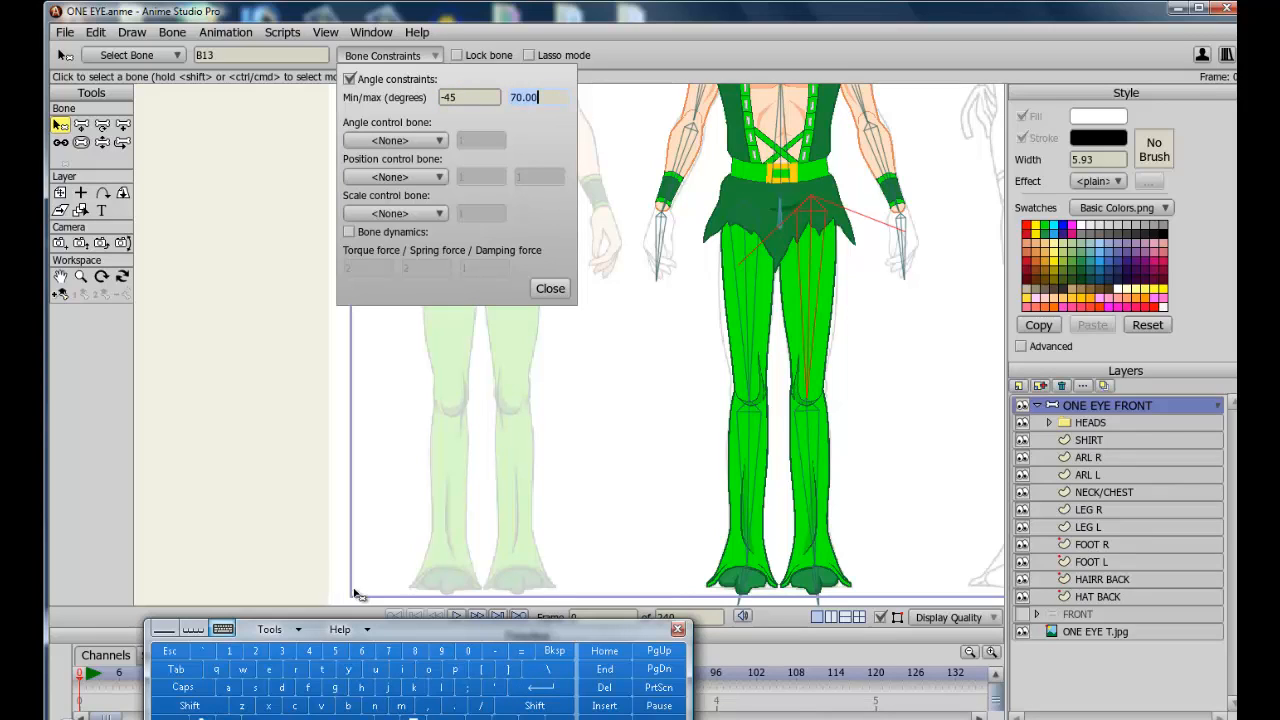
{"action": "left_click", "coordinate": [334, 650]}
{"action": "left_click", "coordinate": [545, 688]}
Set the minimum angle of the left thigh bone B13 to -15 degrees
{"action": "left_click", "coordinate": [463, 95]}
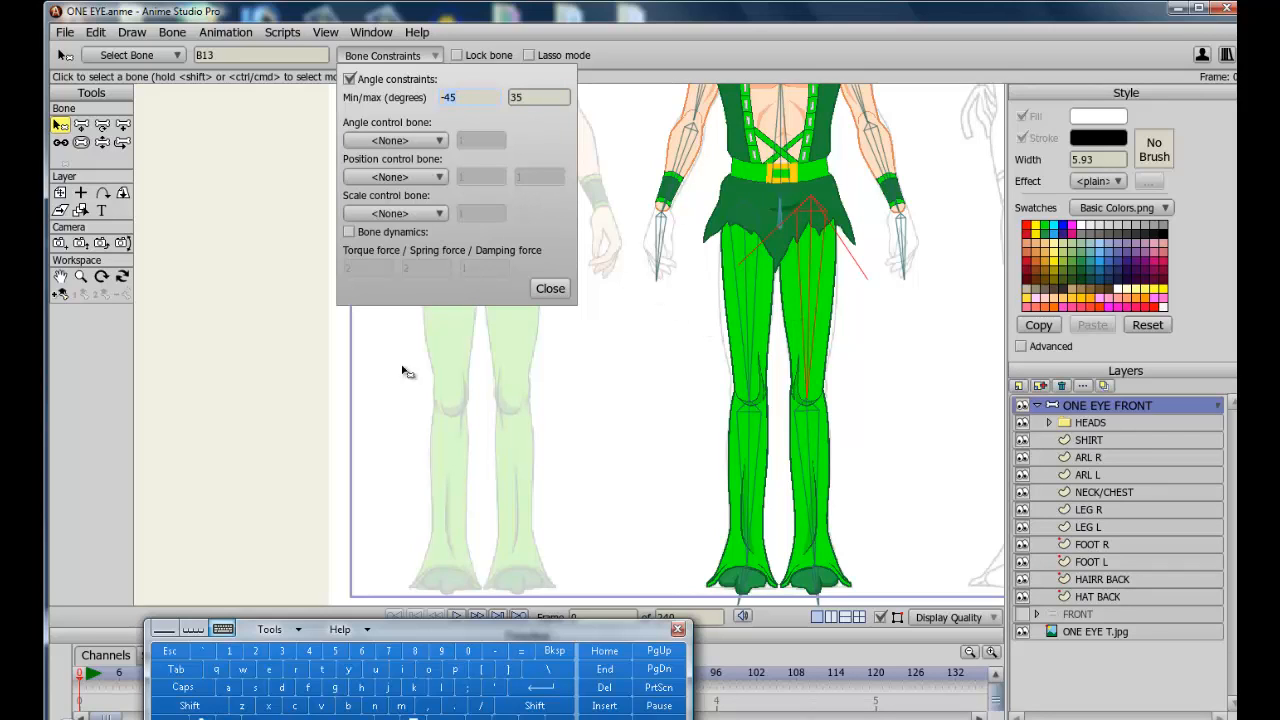
{"action": "left_click", "coordinate": [232, 650]}
{"action": "left_click", "coordinate": [338, 650]}
{"action": "left_click", "coordinate": [540, 688]}
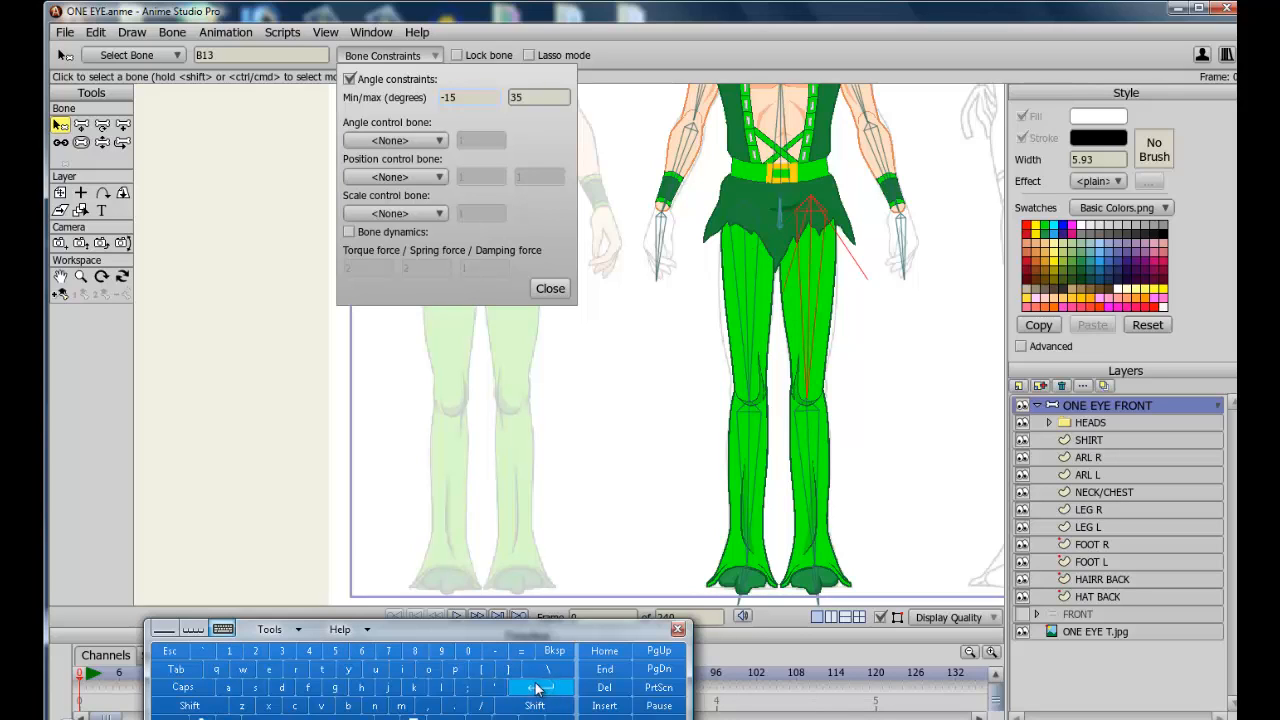
Test the left thigh's range of motion with Manipulate Bones, and return to the constraints of B13
{"action": "left_click", "coordinate": [101, 142]}
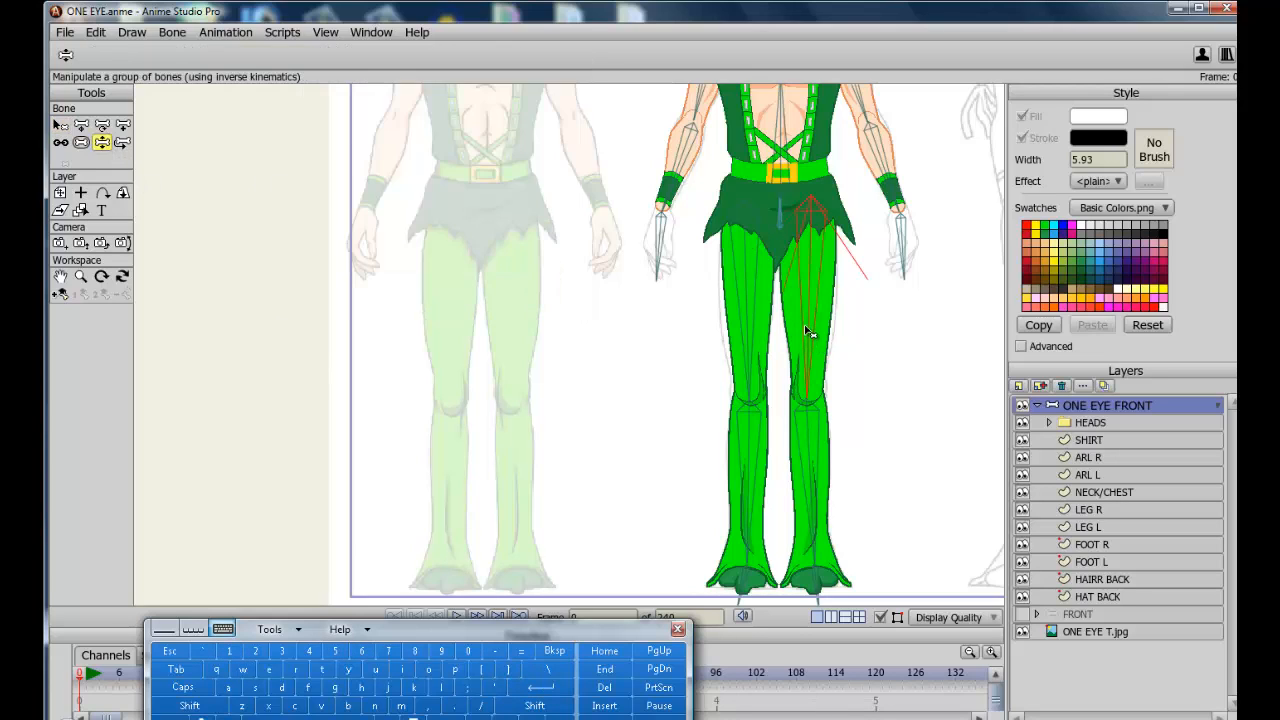
{"action": "left_click_drag", "start_coordinate": [776, 332], "coordinate": [726, 386]}
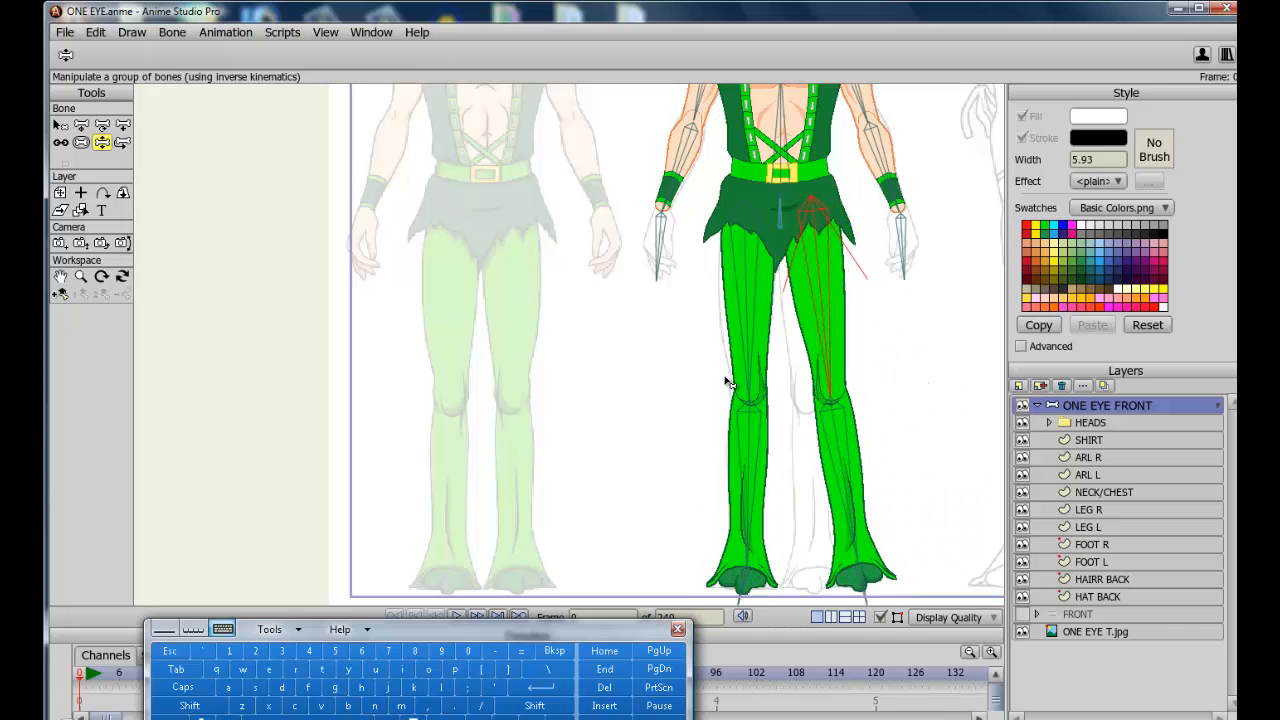
{"action": "left_click", "coordinate": [60, 125]}
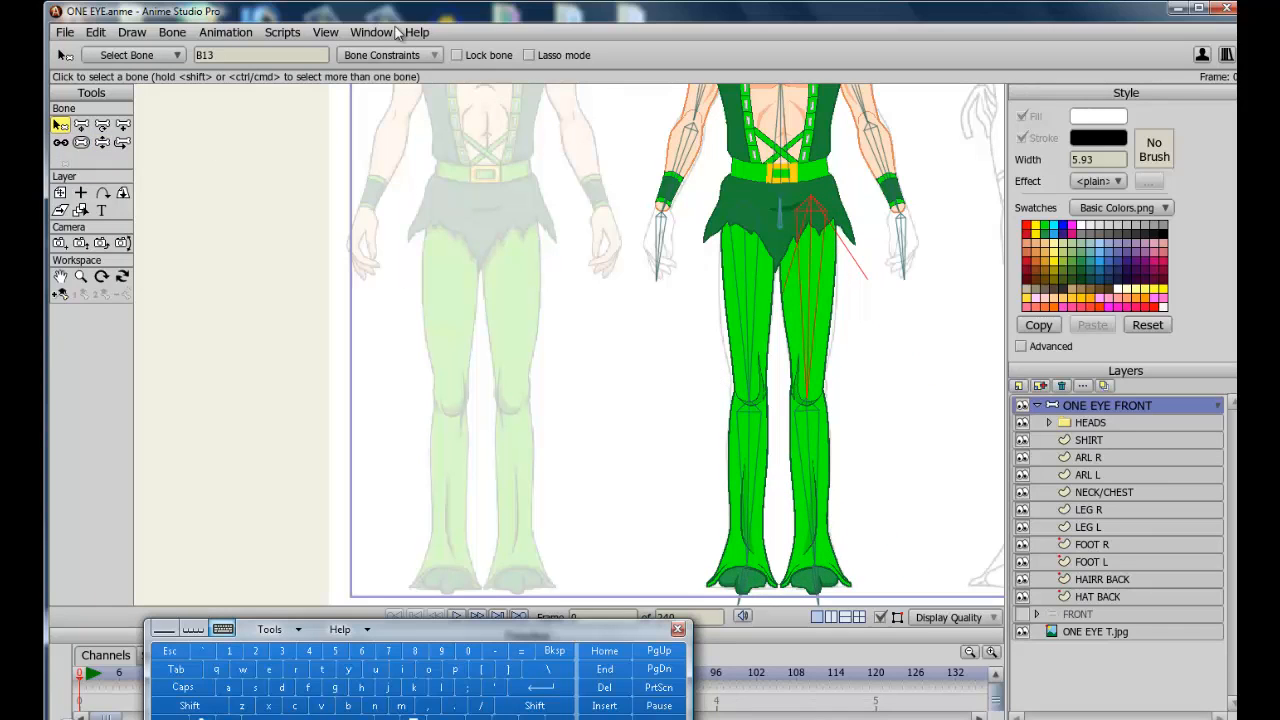
{"action": "left_click", "coordinate": [408, 57]}
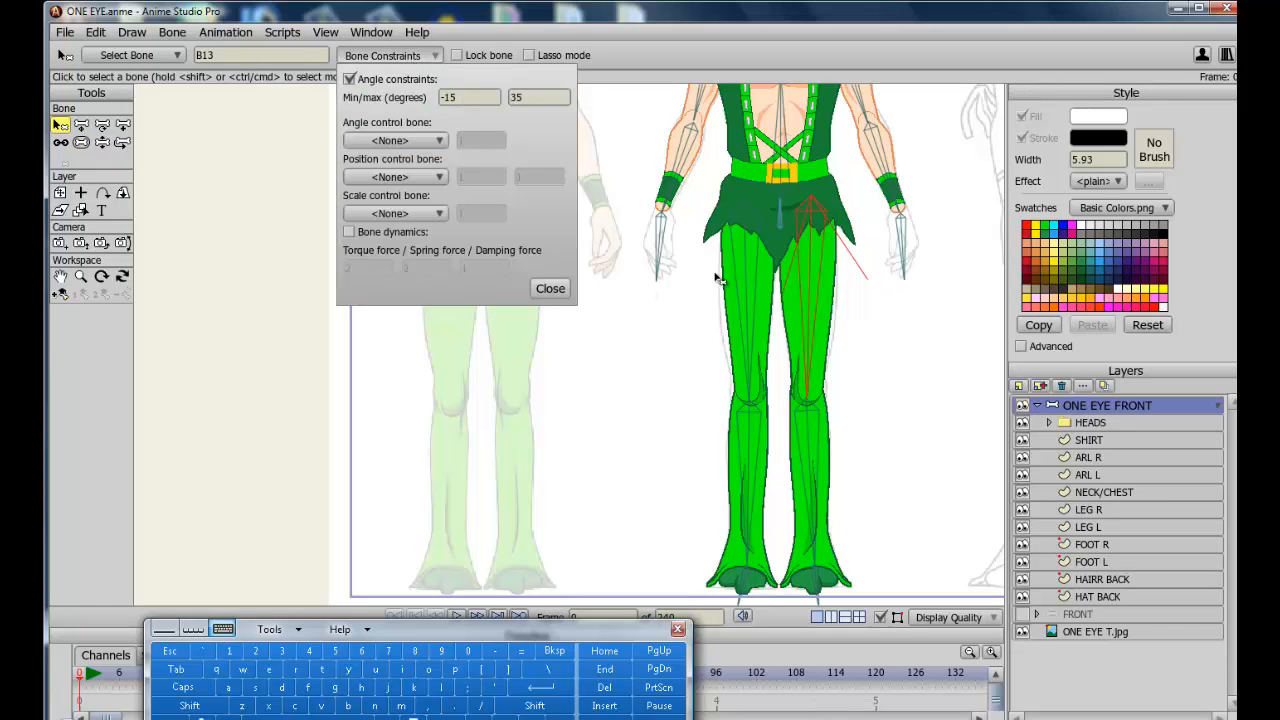
Enable angle constraints on left shin bone B14
{"action": "left_click", "coordinate": [816, 453]}
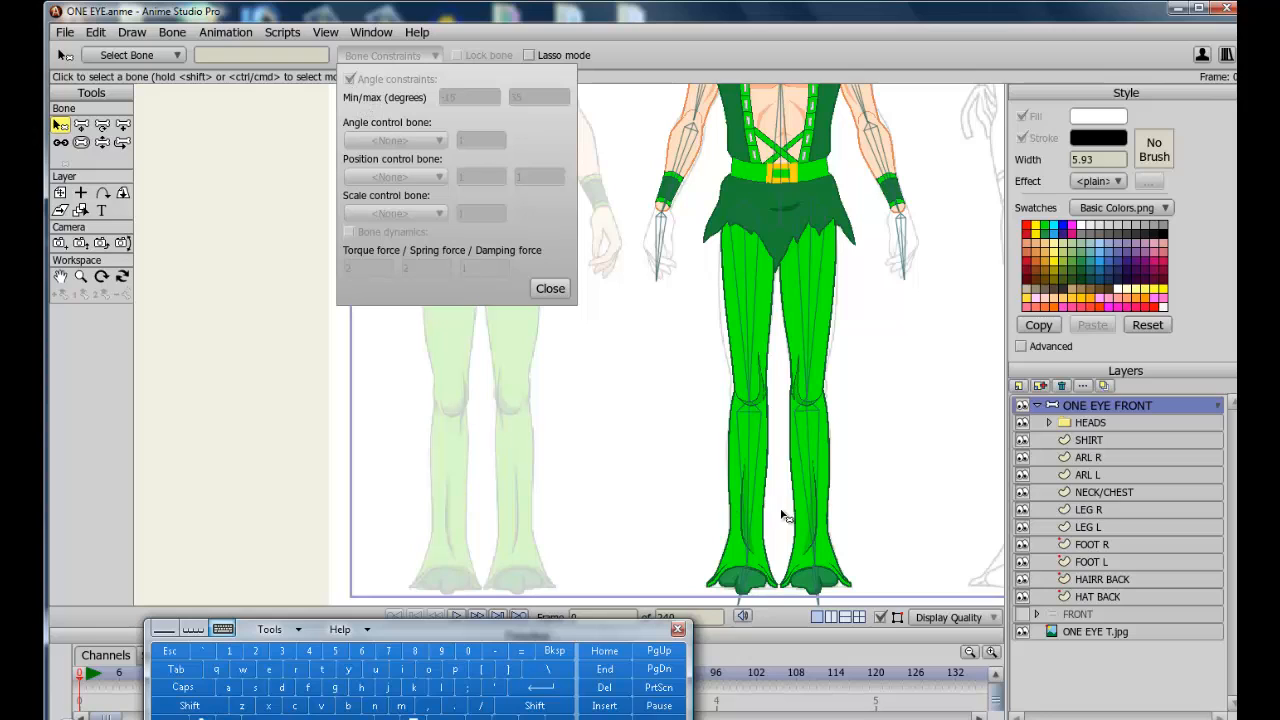
{"action": "left_click", "coordinate": [553, 290]}
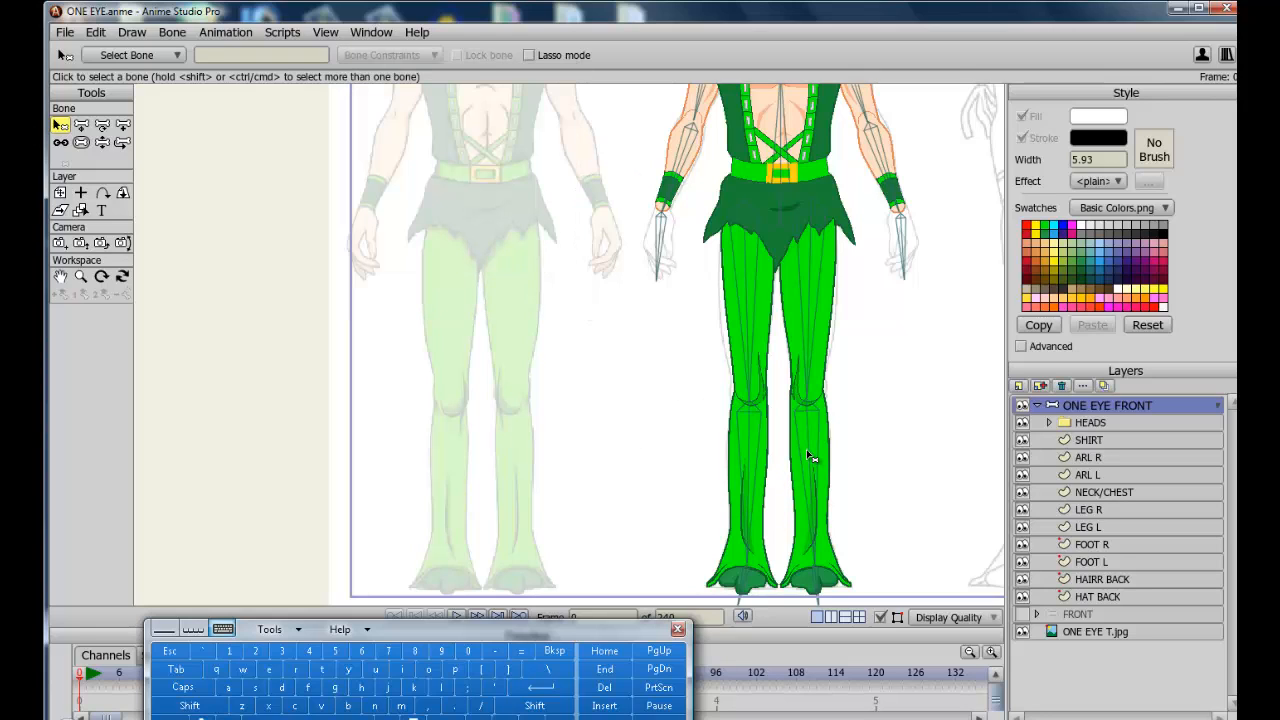
{"action": "left_click", "coordinate": [812, 457]}
{"action": "left_click", "coordinate": [385, 57]}
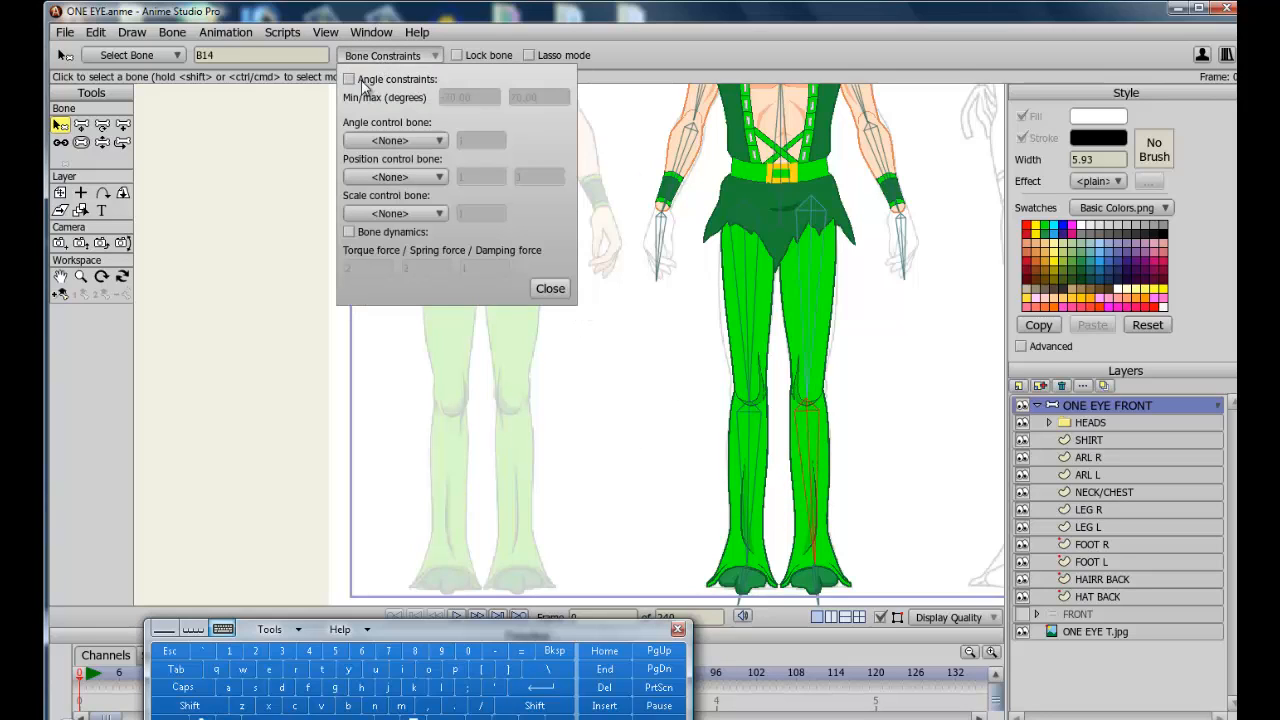
{"action": "left_click", "coordinate": [349, 79]}
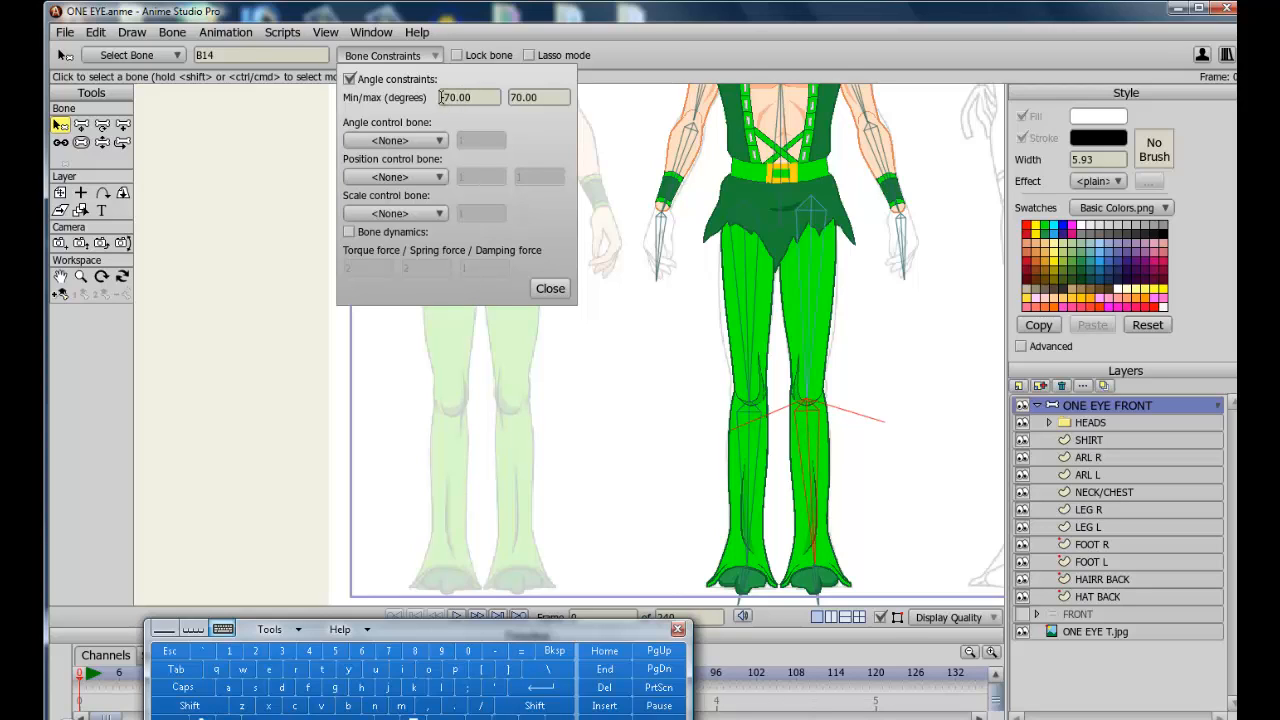
Try a minimum angle of -20 degrees for the left shin bone B14
{"action": "left_click", "coordinate": [451, 97]}
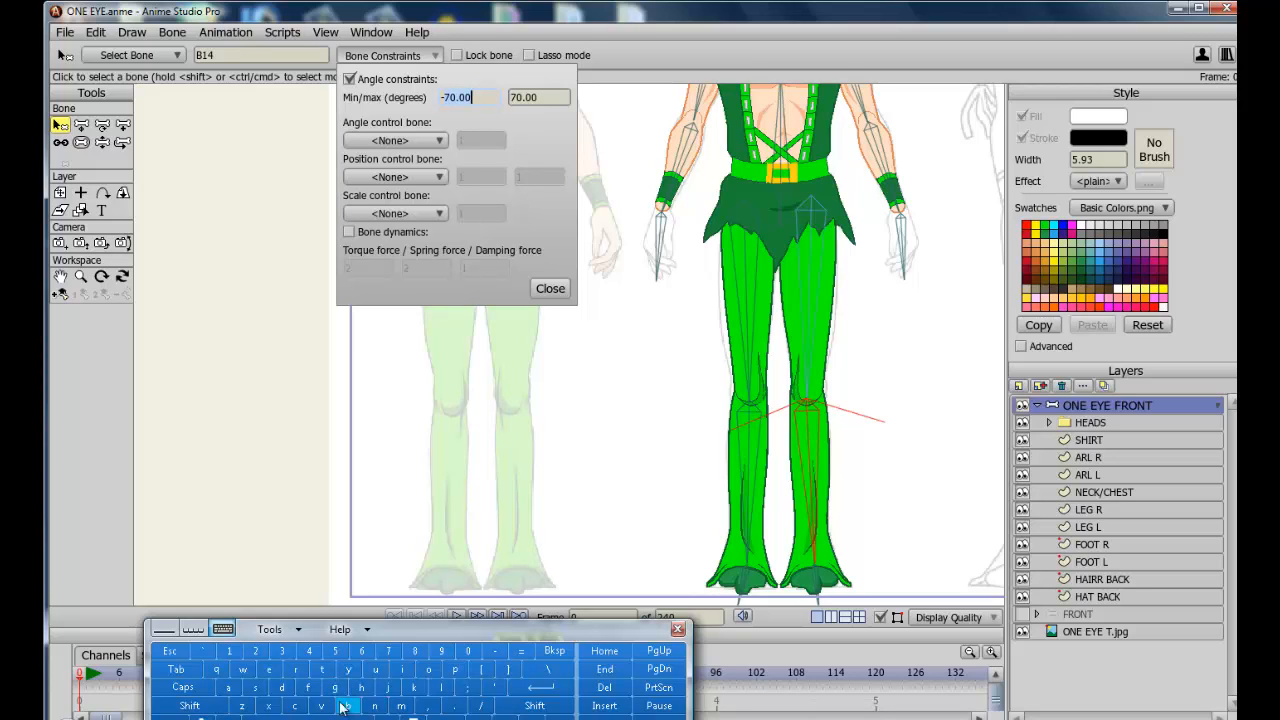
{"action": "left_click", "coordinate": [256, 651]}
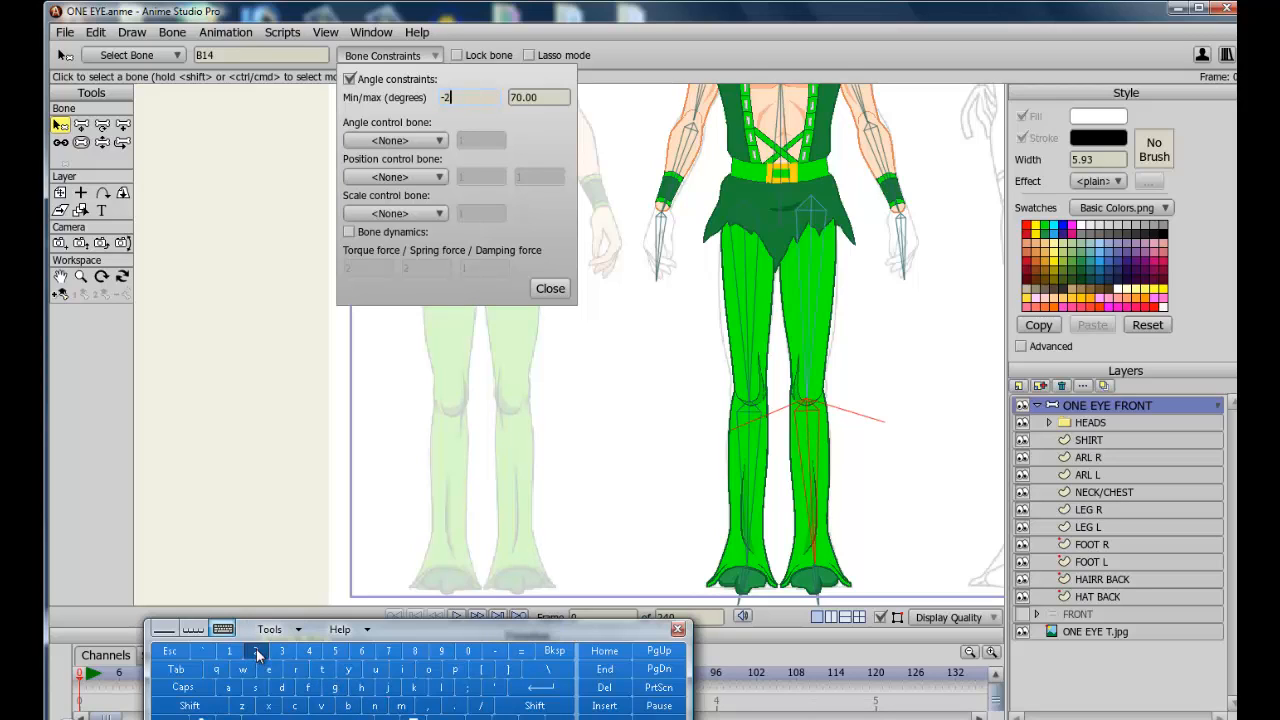
{"action": "left_click", "coordinate": [467, 652]}
{"action": "left_click", "coordinate": [545, 687]}
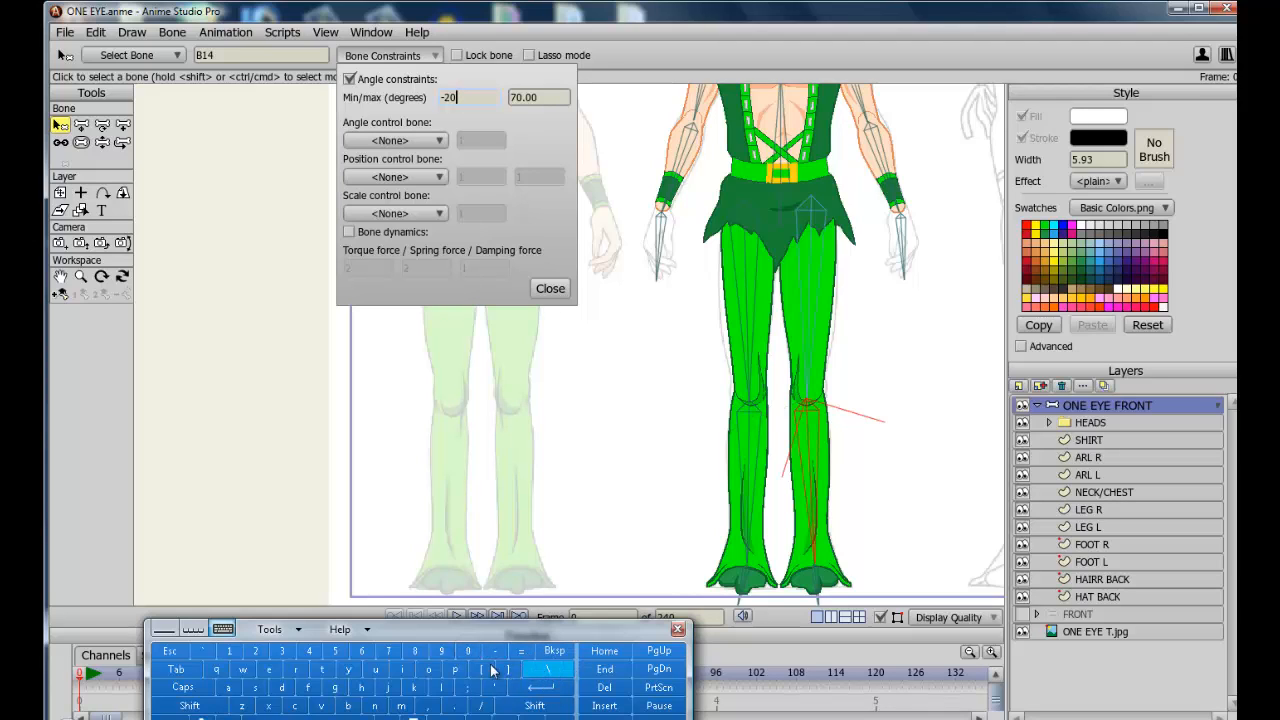
Set the minimum angle of the left shin bone B14 to -70 degrees
{"action": "left_click", "coordinate": [557, 651]}
{"action": "left_click", "coordinate": [557, 652]}
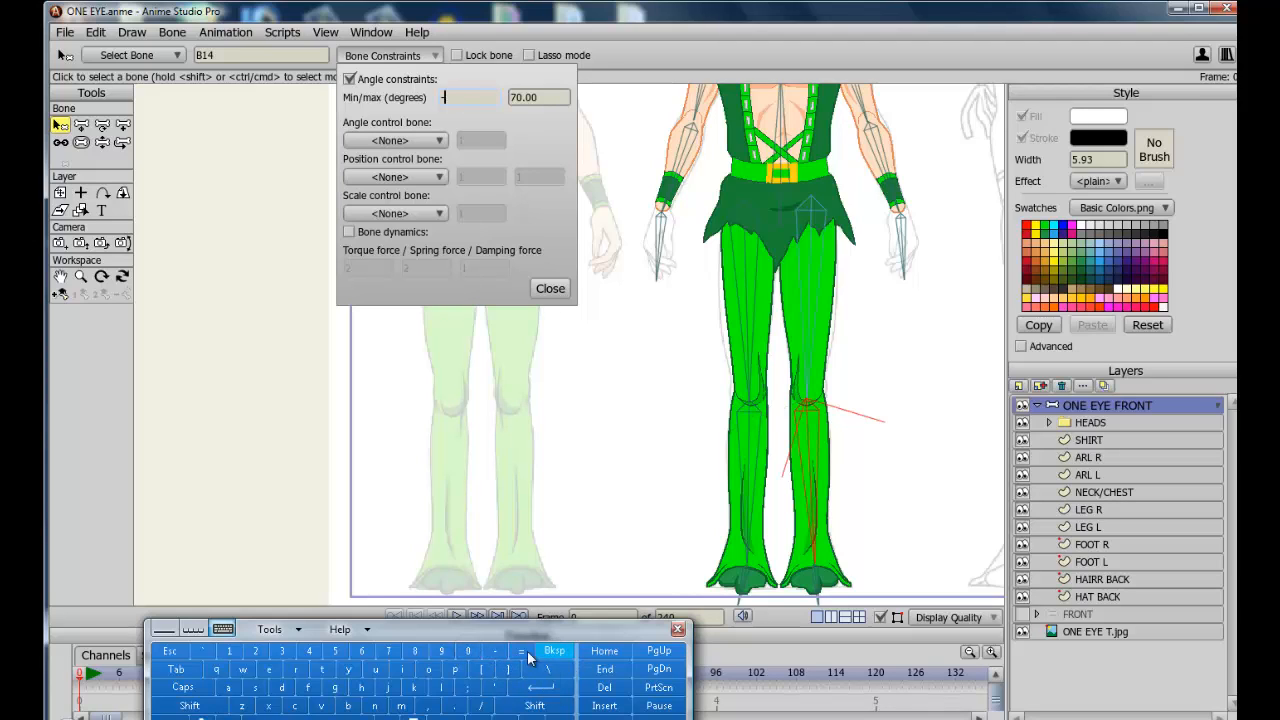
{"action": "left_click", "coordinate": [390, 652]}
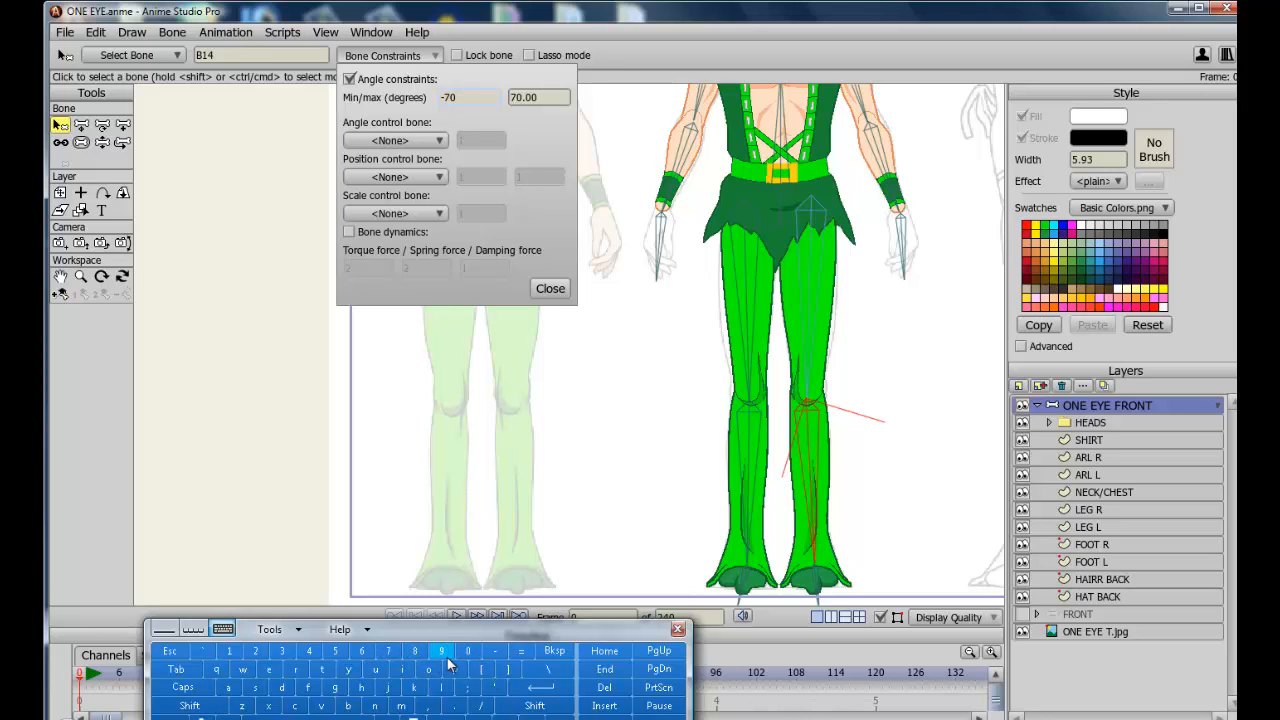
{"action": "left_click", "coordinate": [535, 689]}
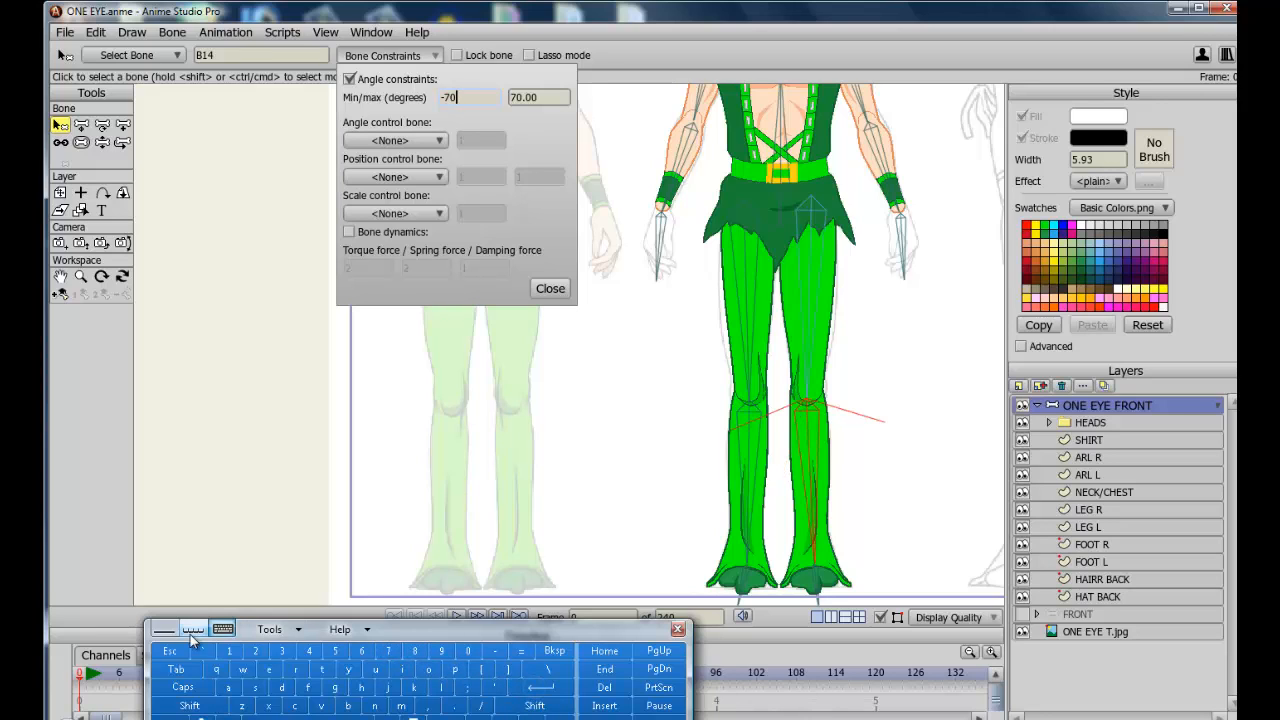
Try a maximum angle of 20 degrees for the left shin bone B14
{"action": "left_click", "coordinate": [176, 669]}
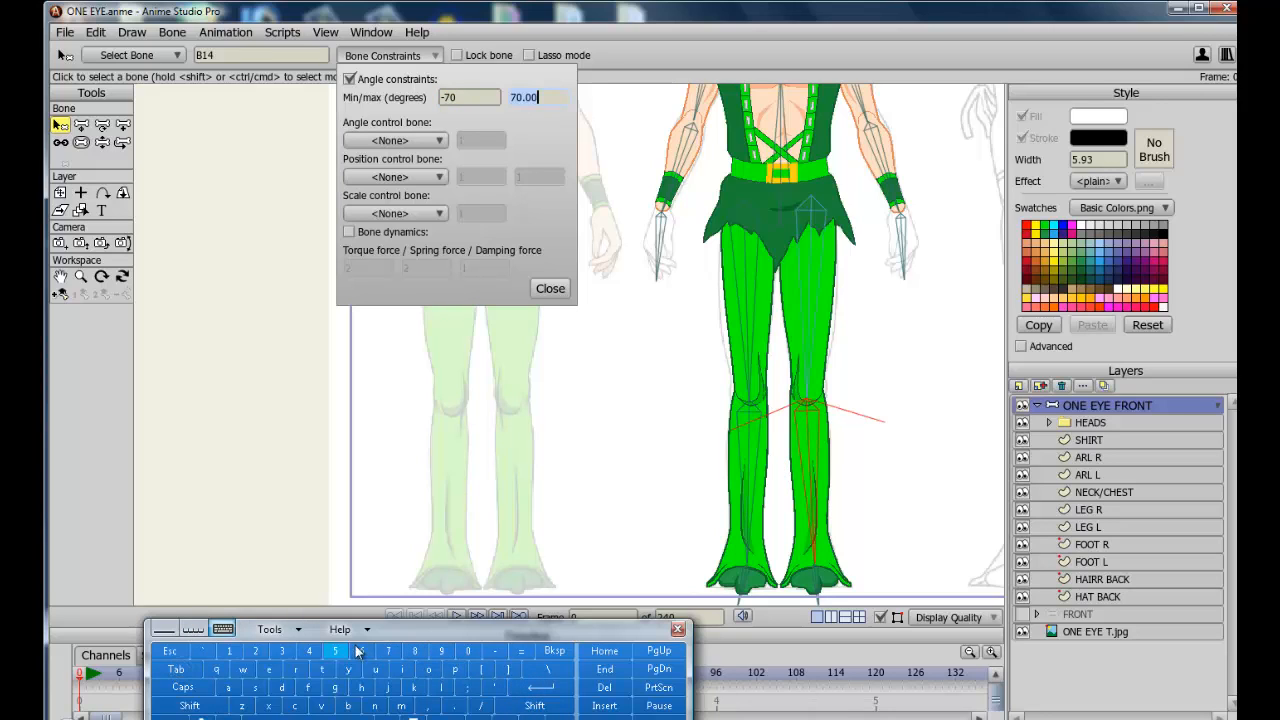
{"action": "left_click", "coordinate": [256, 651]}
{"action": "left_click", "coordinate": [468, 651]}
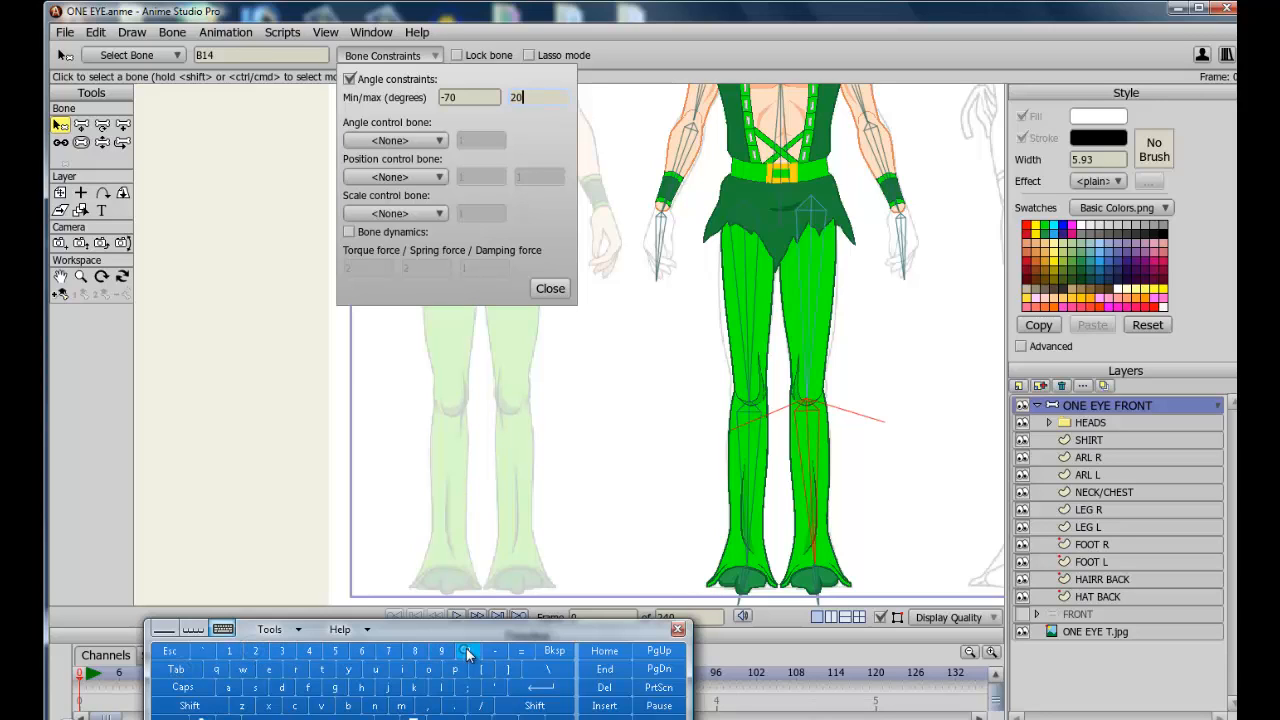
{"action": "left_click", "coordinate": [550, 691]}
Set the maximum angle of the left shin bone B14 to 10 degrees
{"action": "left_click_drag", "start_coordinate": [531, 103], "coordinate": [493, 114]}
{"action": "left_click", "coordinate": [228, 650]}
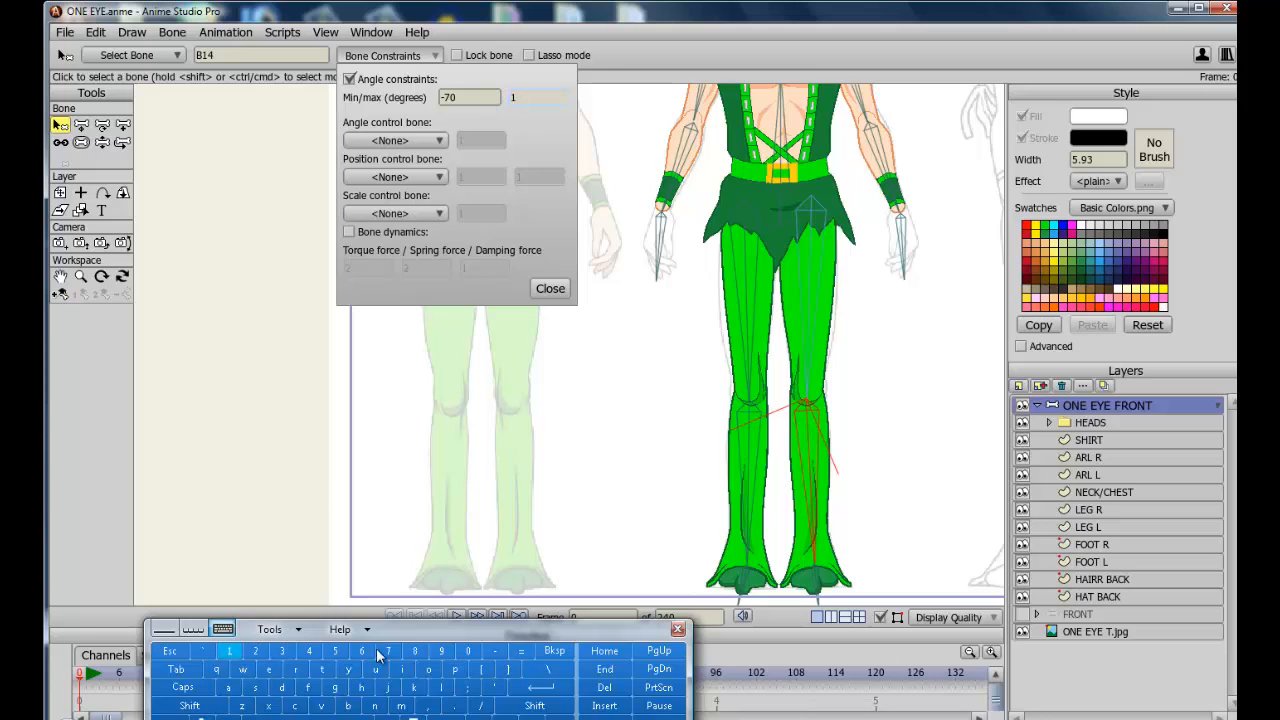
{"action": "left_click", "coordinate": [467, 650]}
{"action": "left_click", "coordinate": [546, 689]}
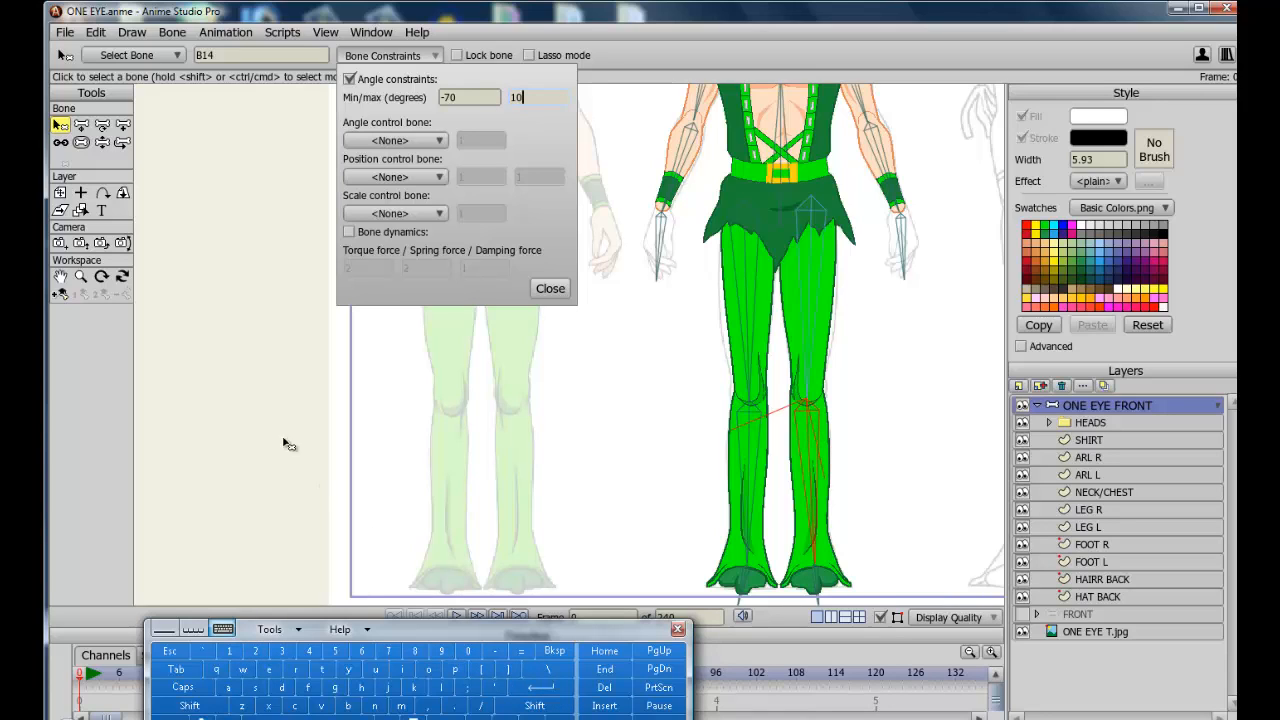
Test the left shin's bend in both directions with Manipulate Bones
{"action": "left_click", "coordinate": [101, 142]}
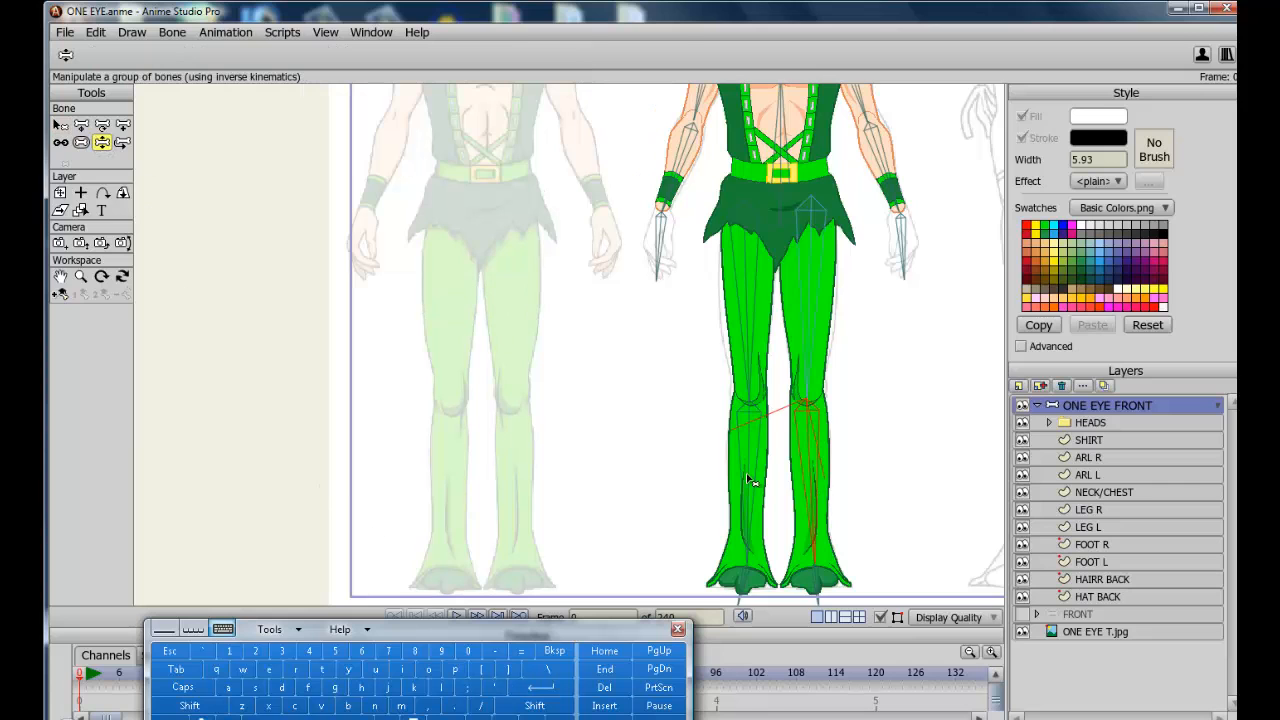
{"action": "left_click_drag", "start_coordinate": [814, 488], "coordinate": [863, 373]}
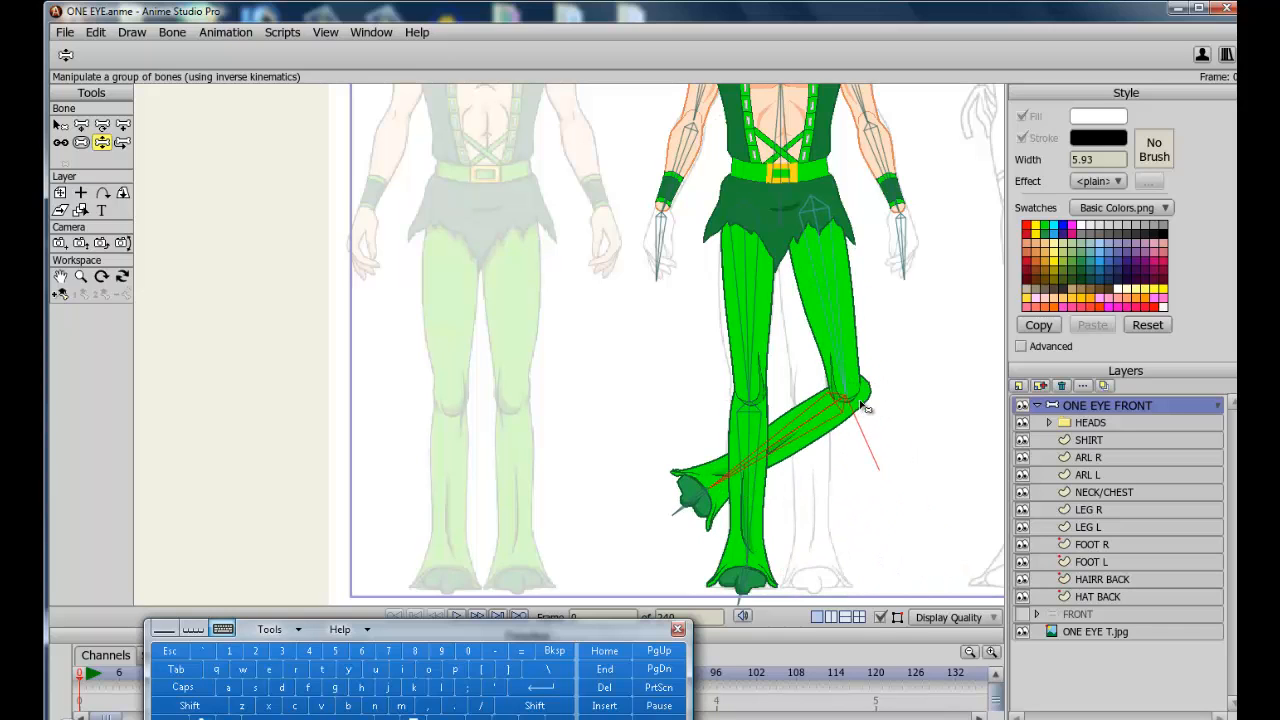
{"action": "left_click_drag", "start_coordinate": [785, 440], "coordinate": [830, 590]}
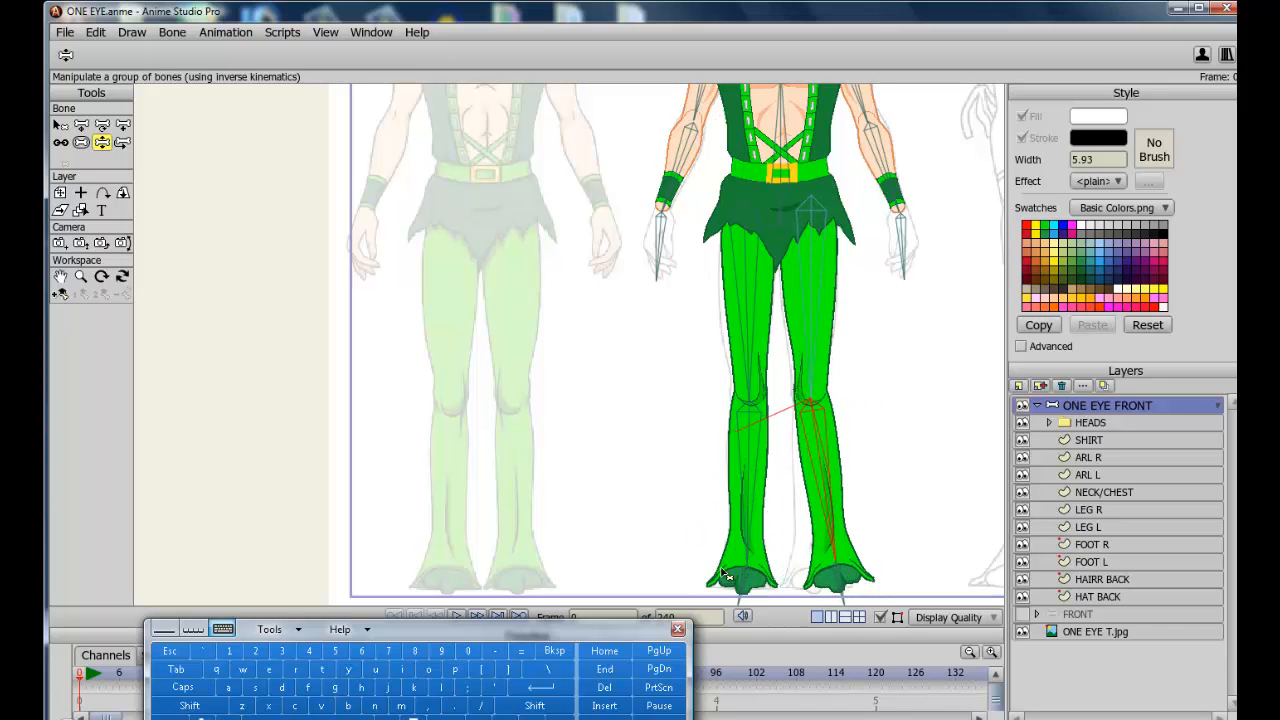
Enable angle constraints on left foot bone B15
{"action": "left_click", "coordinate": [61, 125]}
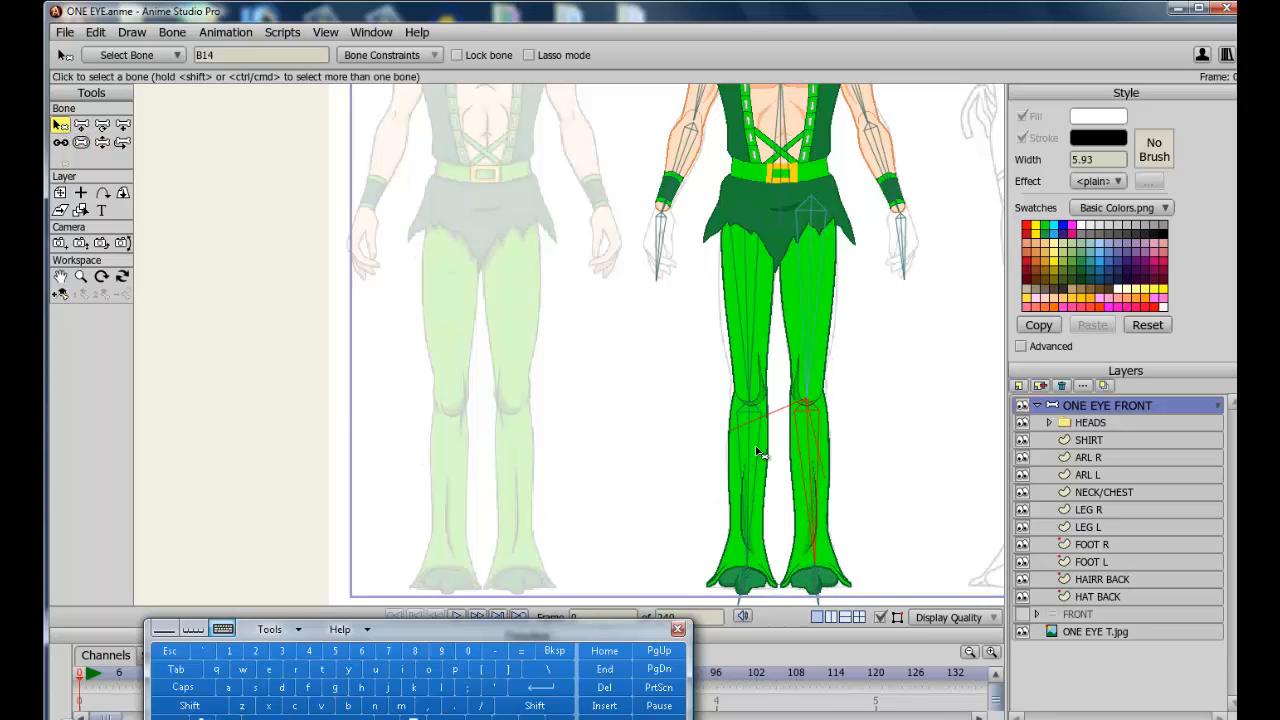
{"action": "left_click", "coordinate": [818, 586]}
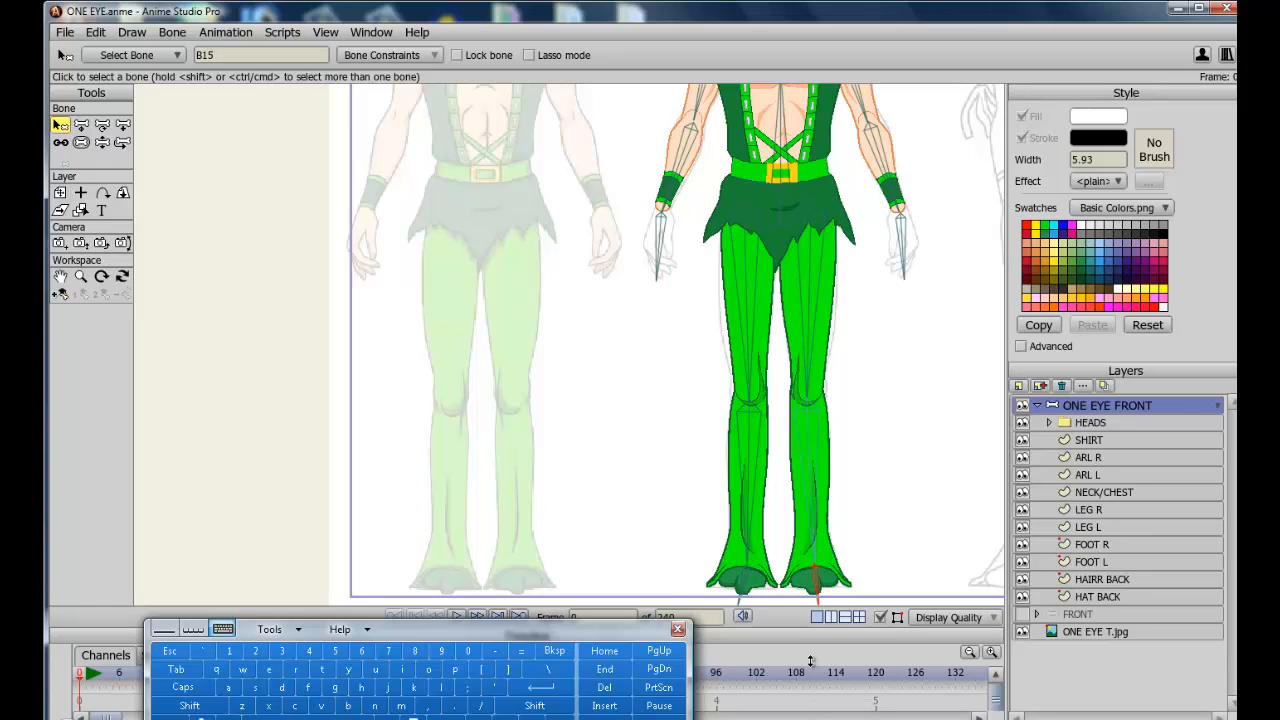
{"action": "left_click", "coordinate": [398, 56]}
{"action": "left_click", "coordinate": [350, 80]}
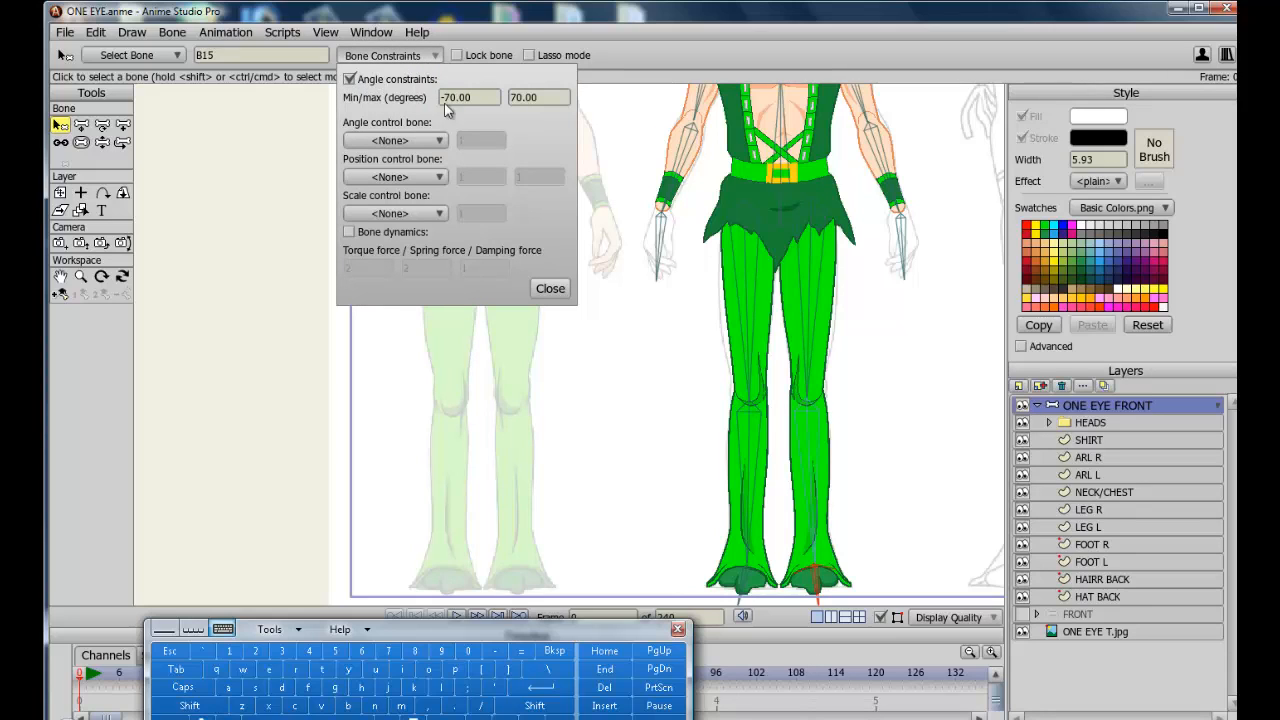
Try an angle range of -10 to 5 degrees for the left foot bone B15
{"action": "left_click_drag", "start_coordinate": [446, 97], "coordinate": [499, 101]}
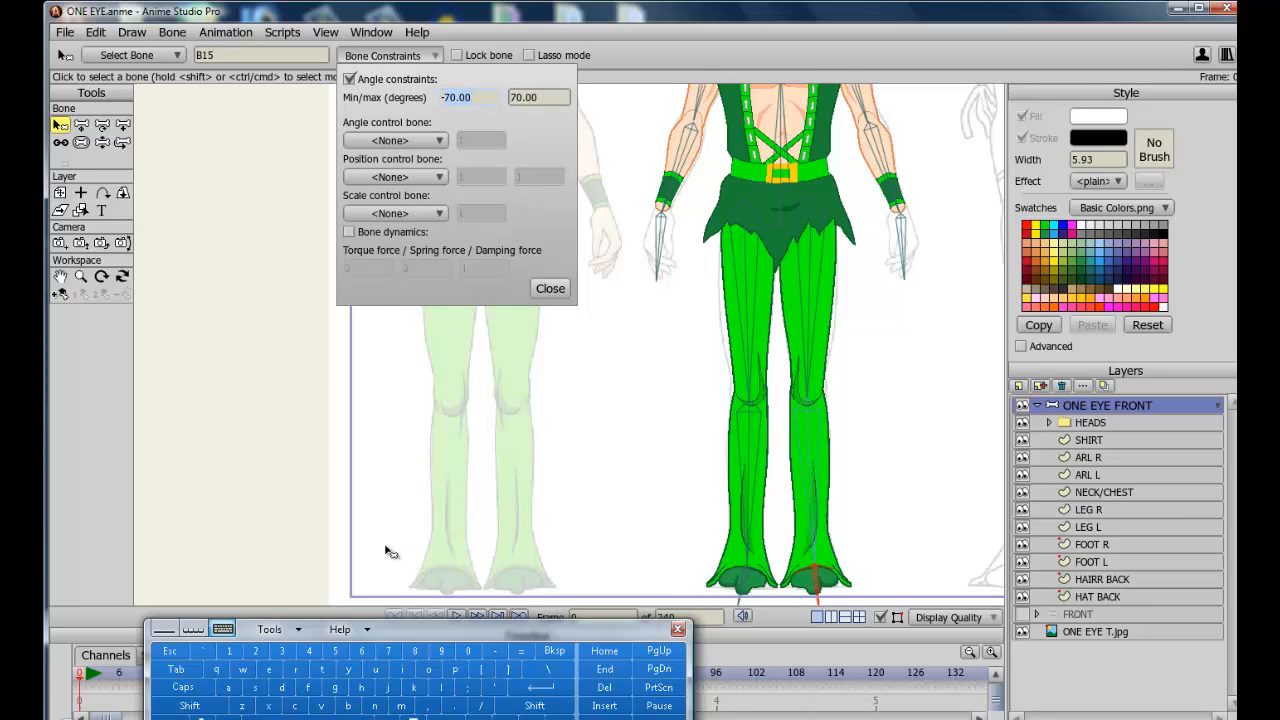
{"action": "left_click", "coordinate": [232, 649]}
{"action": "left_click", "coordinate": [456, 650]}
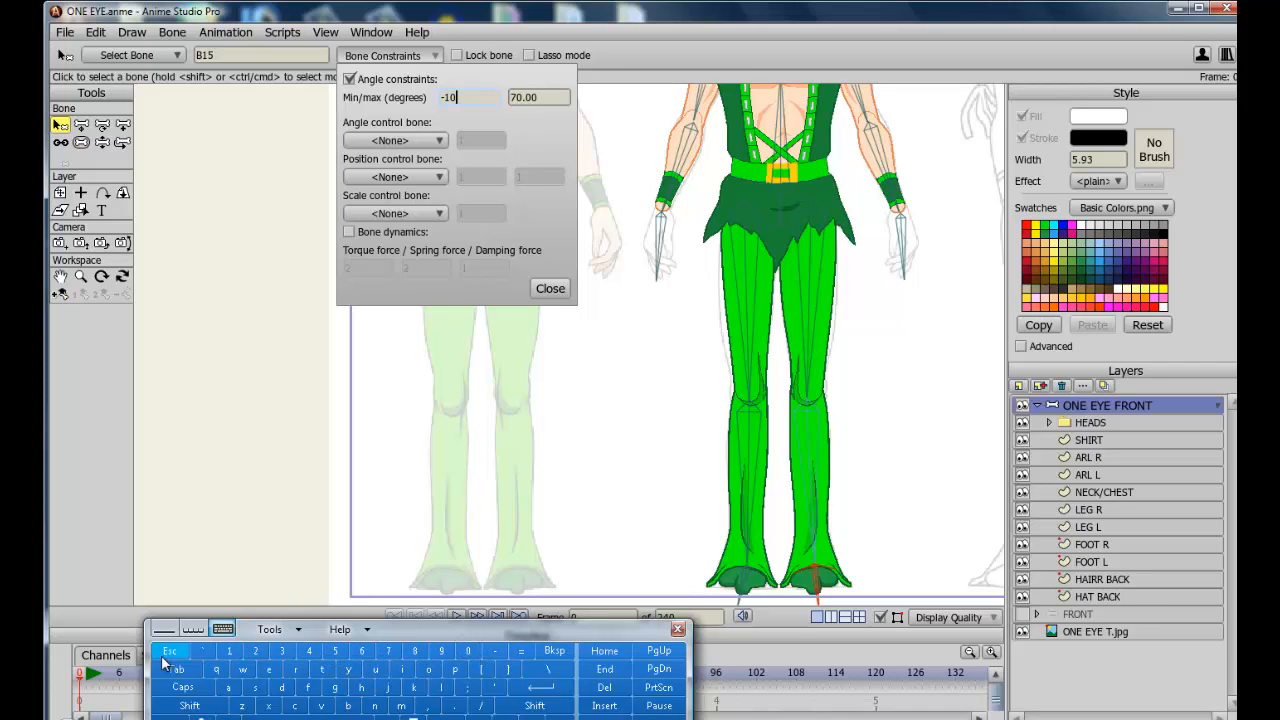
{"action": "left_click", "coordinate": [176, 669]}
{"action": "left_click", "coordinate": [333, 651]}
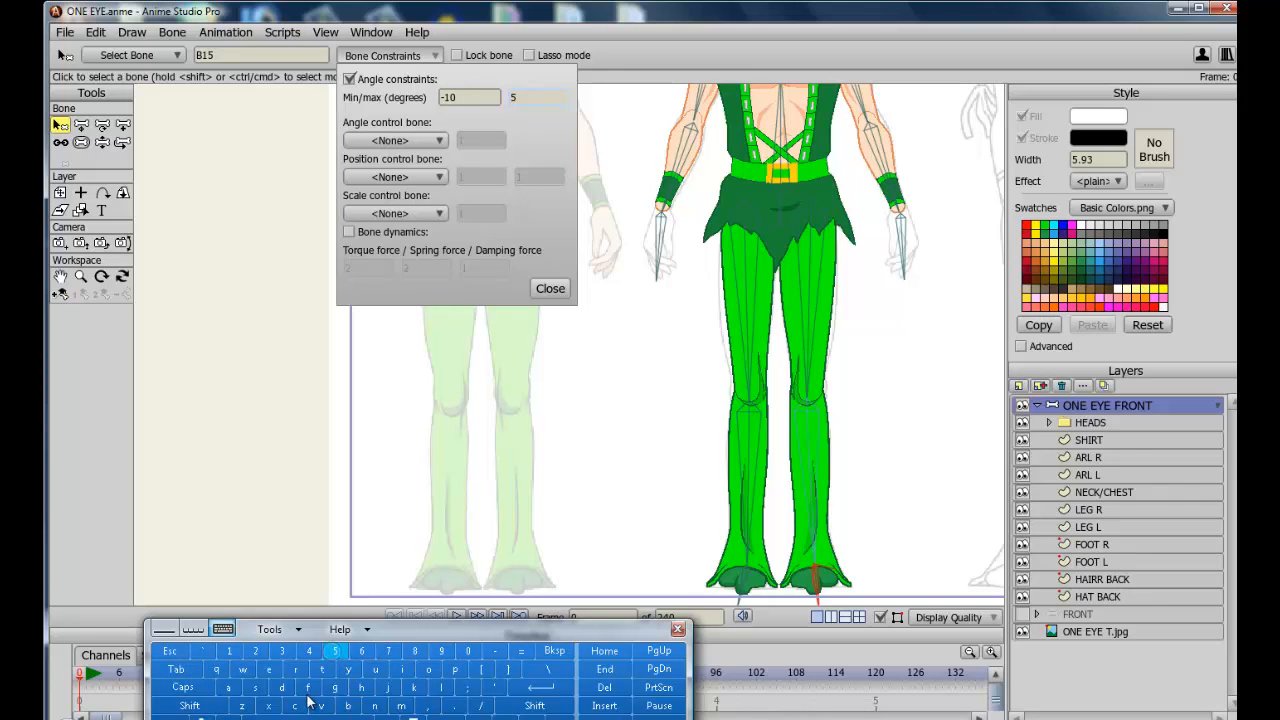
{"action": "left_click", "coordinate": [178, 672]}
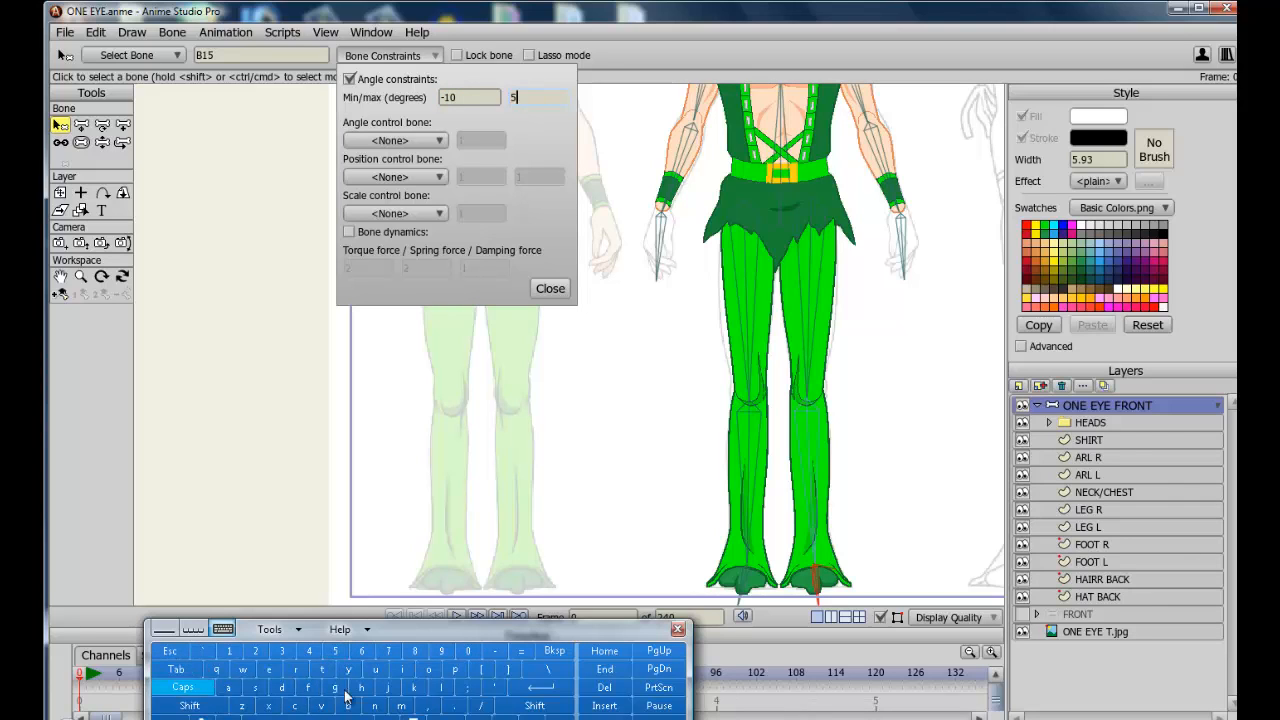
{"action": "left_click", "coordinate": [540, 688]}
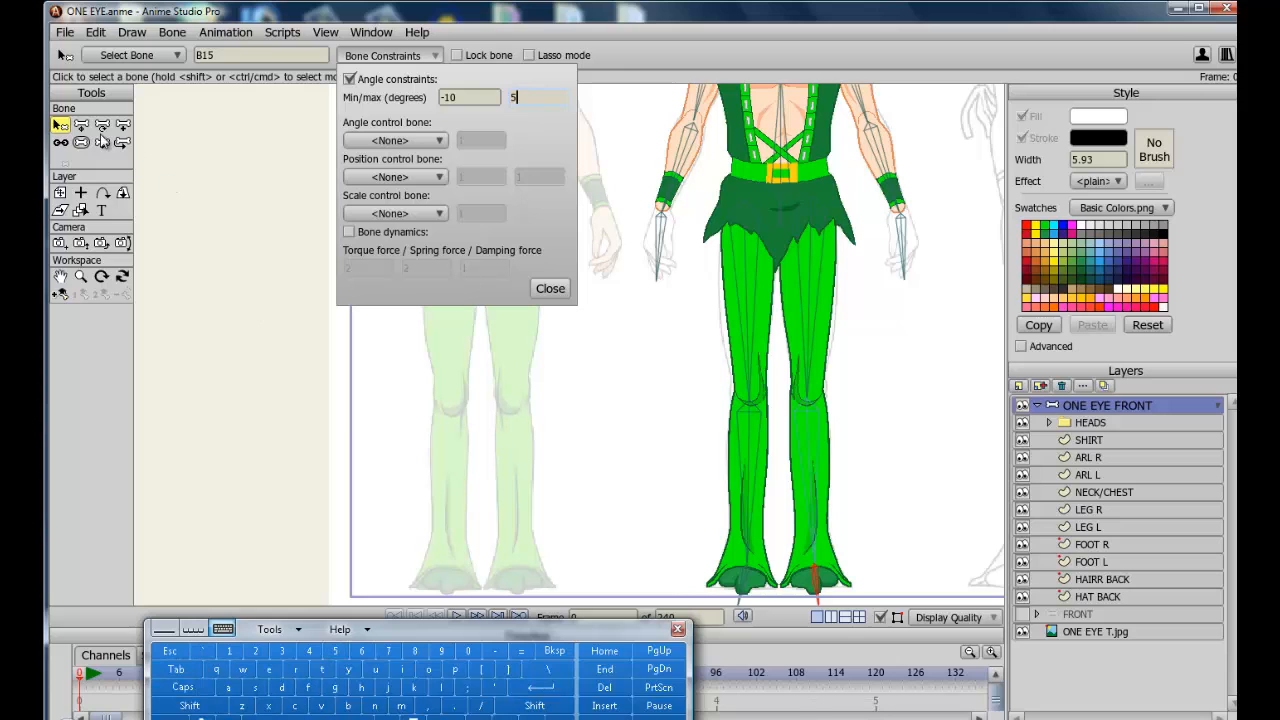
Test the left foot's range of motion with Manipulate Bones
{"action": "left_click", "coordinate": [101, 142]}
{"action": "left_click_drag", "start_coordinate": [813, 588], "coordinate": [850, 604]}
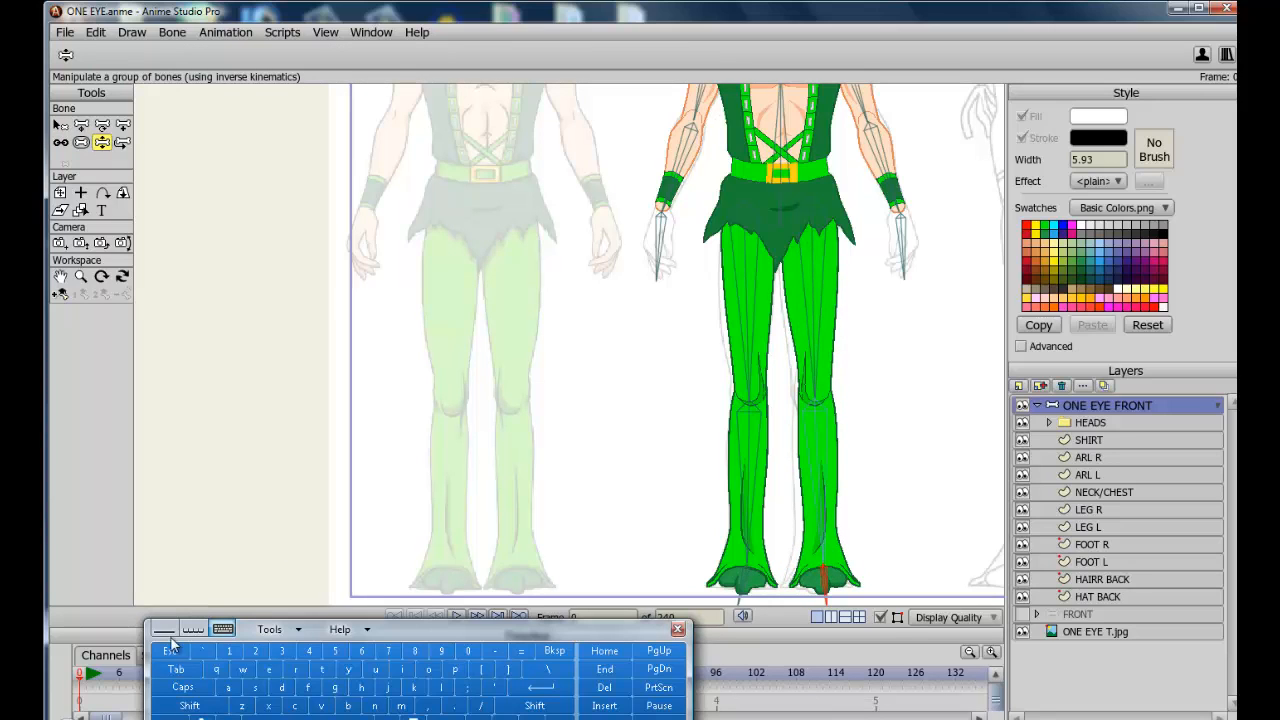
Set the left foot bone B15's minimum angle to -20 degrees and its maximum to 10 degrees
{"action": "left_click", "coordinate": [60, 124]}
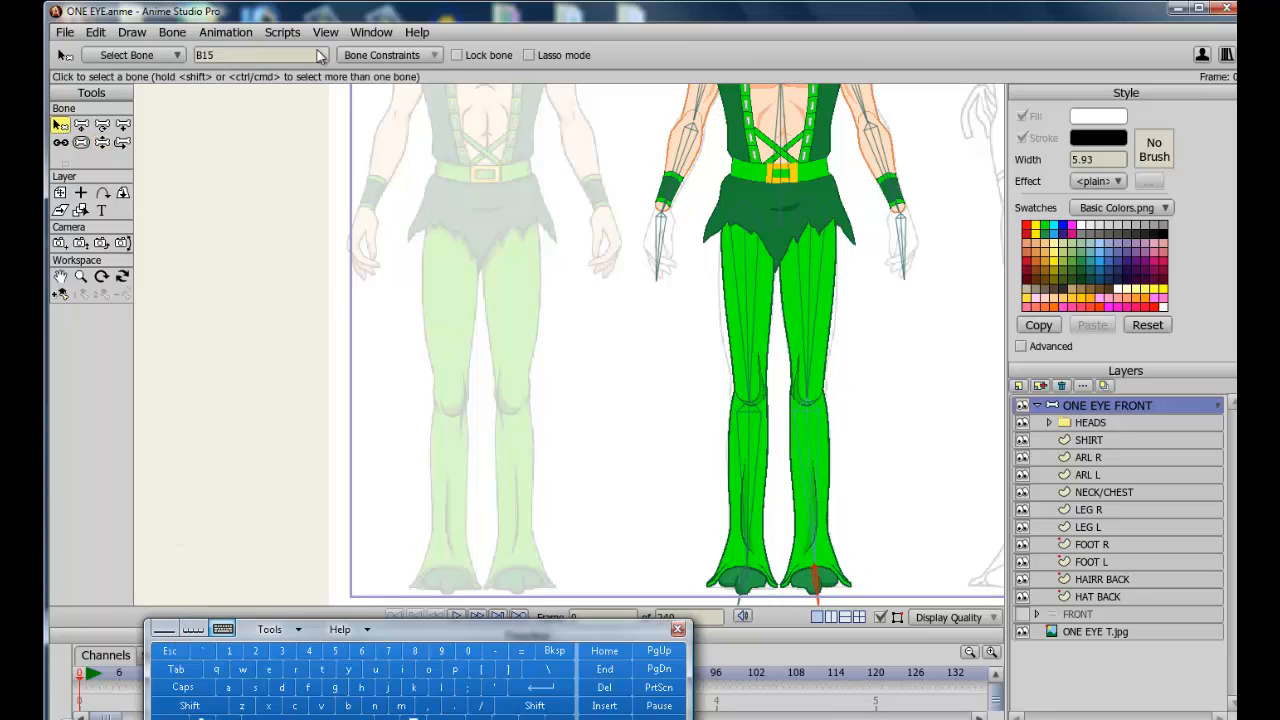
{"action": "left_click", "coordinate": [405, 56]}
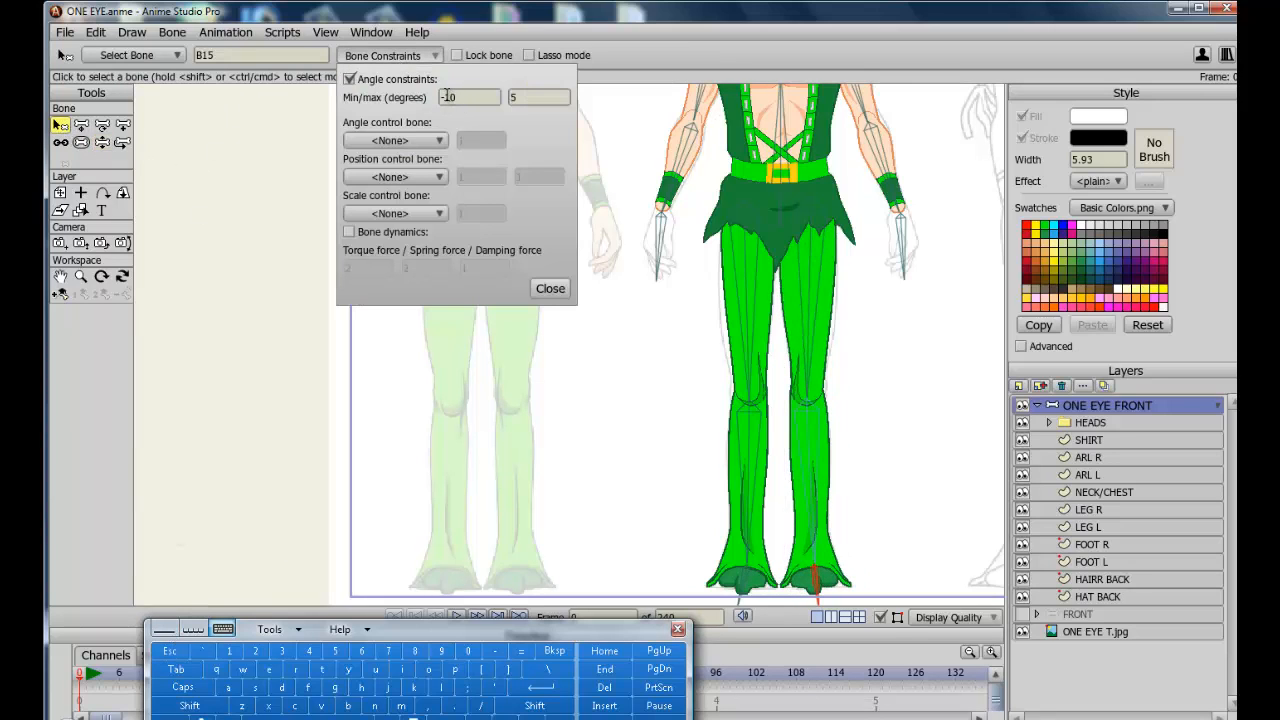
{"action": "left_click", "coordinate": [459, 97]}
{"action": "left_click", "coordinate": [256, 651]}
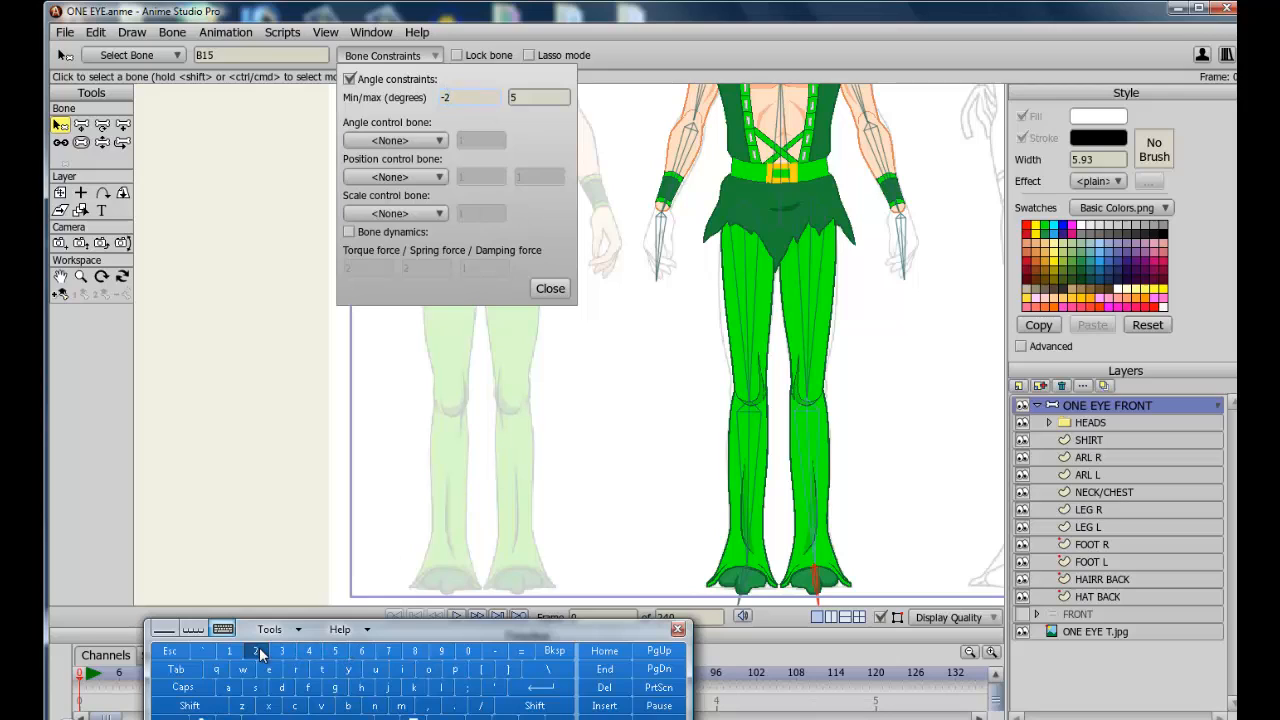
{"action": "left_click", "coordinate": [460, 650]}
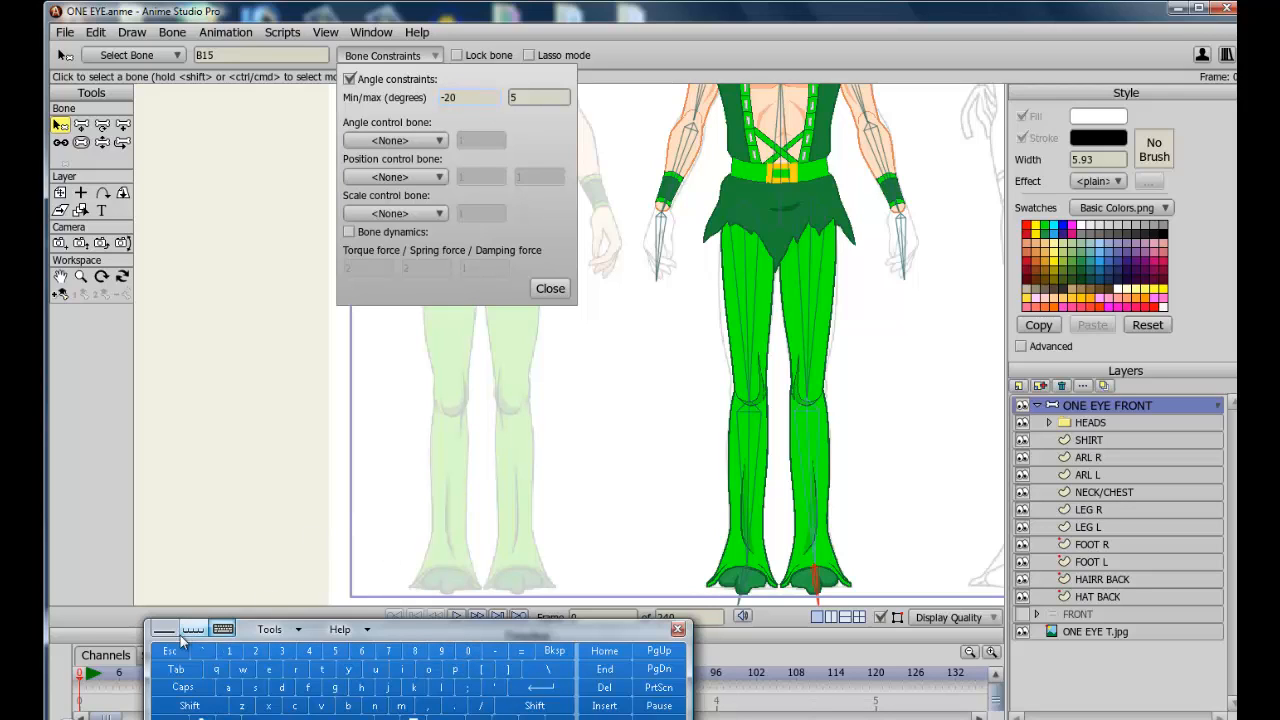
{"action": "left_click", "coordinate": [175, 668]}
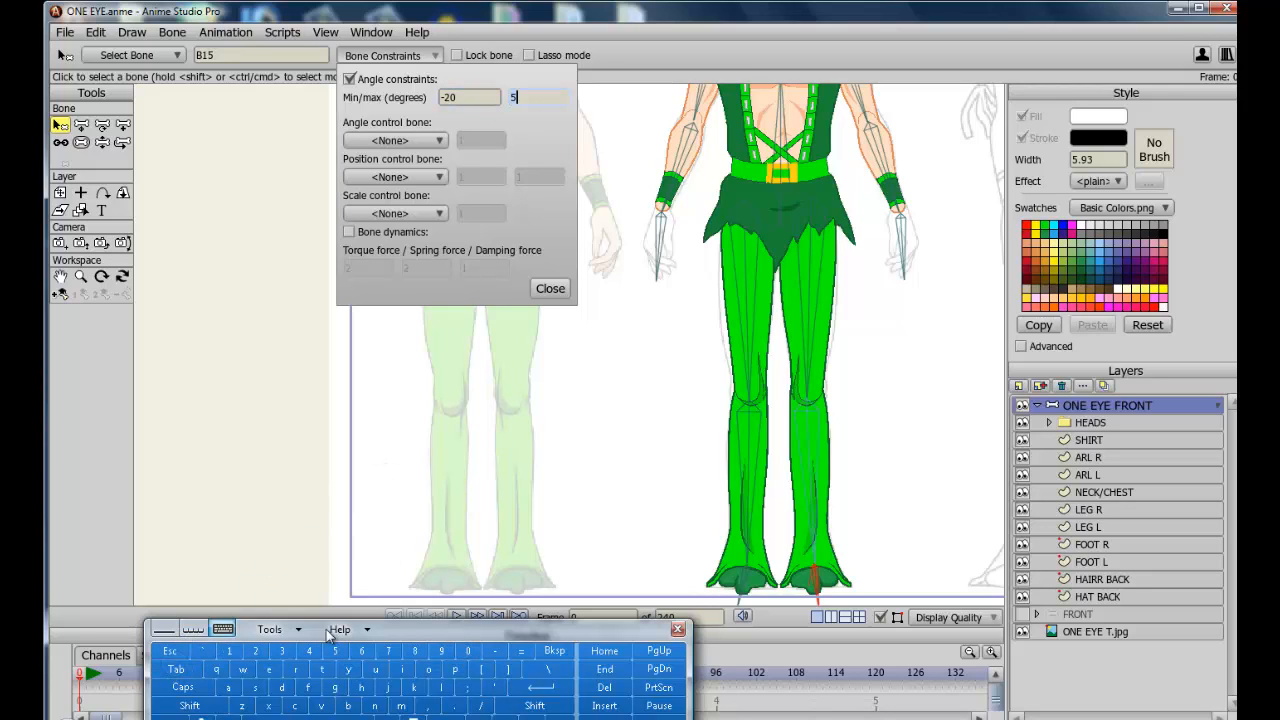
{"action": "left_click", "coordinate": [231, 652]}
{"action": "left_click", "coordinate": [466, 650]}
{"action": "left_click", "coordinate": [817, 588]}
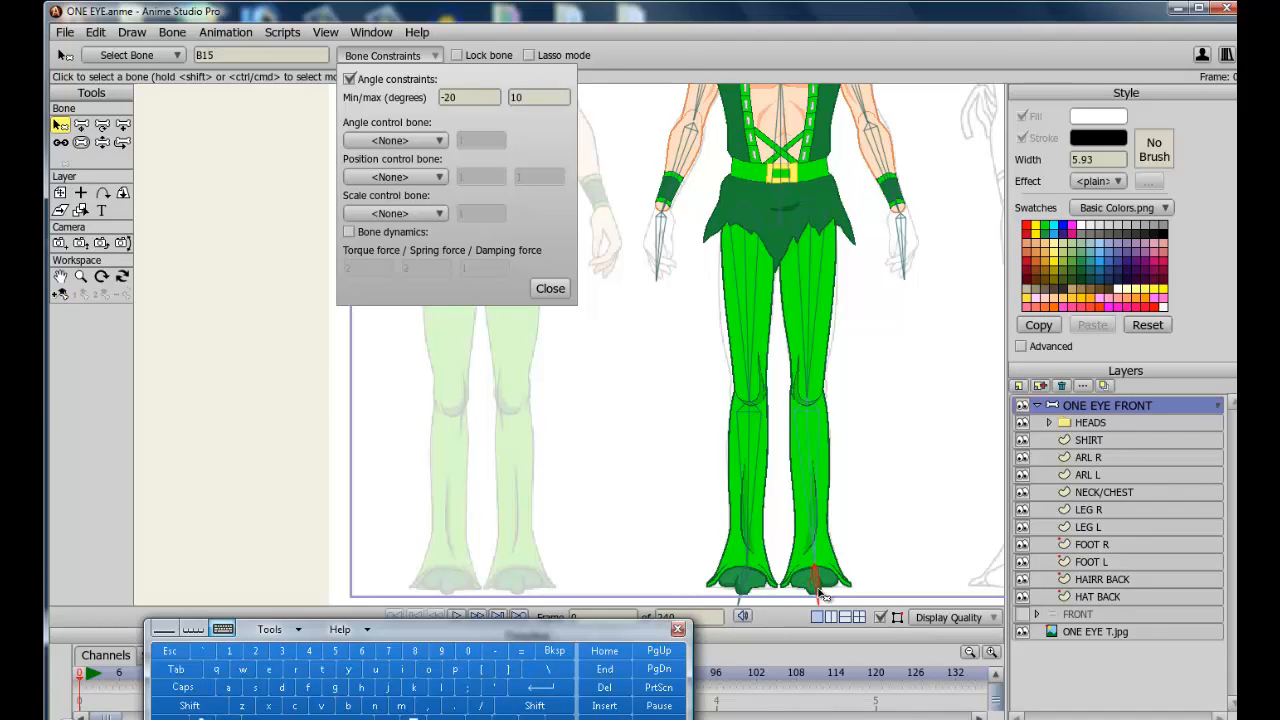
Test the left foot's widened range with Manipulate Bones, and return to the constraints of B15
{"action": "left_click", "coordinate": [102, 142]}
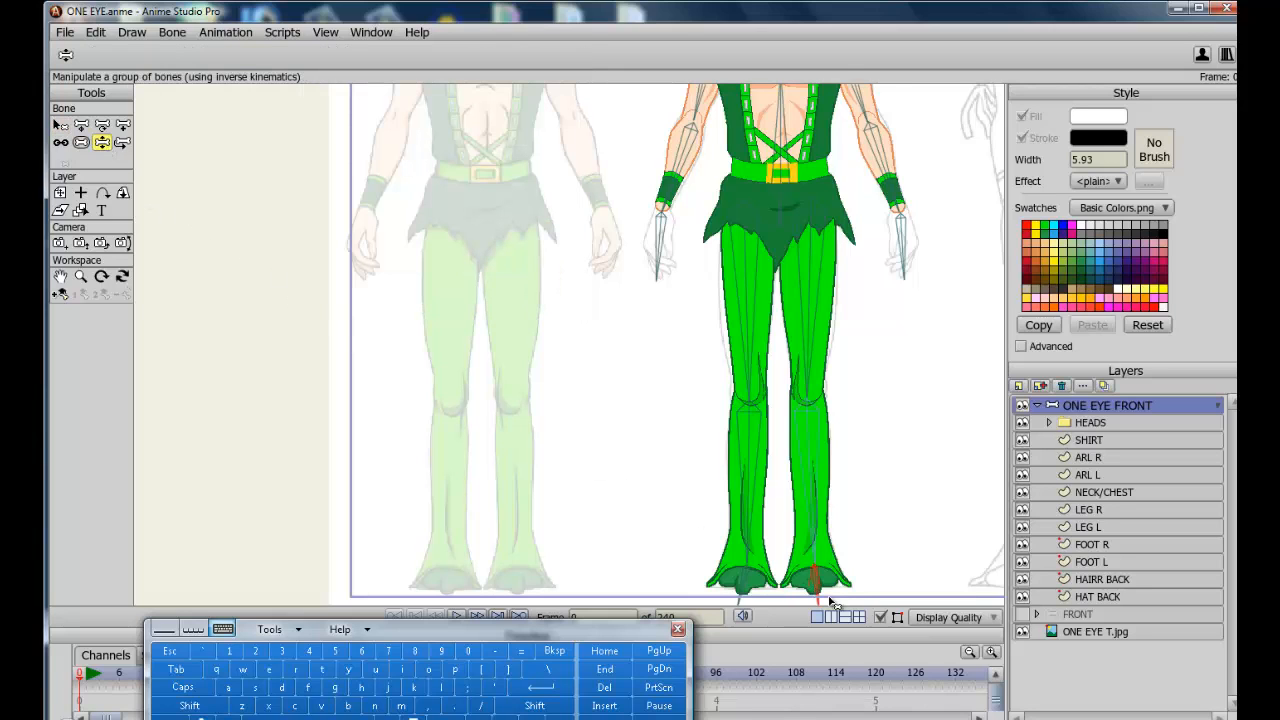
{"action": "left_click_drag", "start_coordinate": [812, 598], "coordinate": [893, 595]}
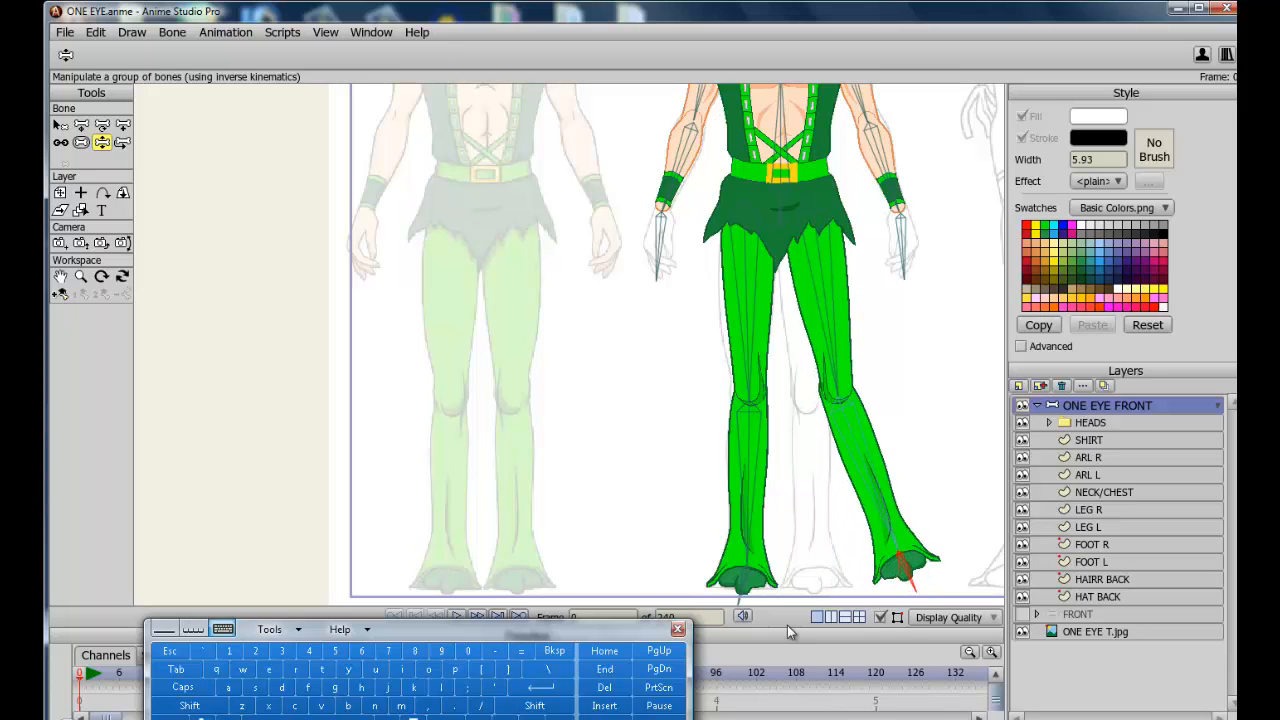
{"action": "left_click", "coordinate": [61, 125]}
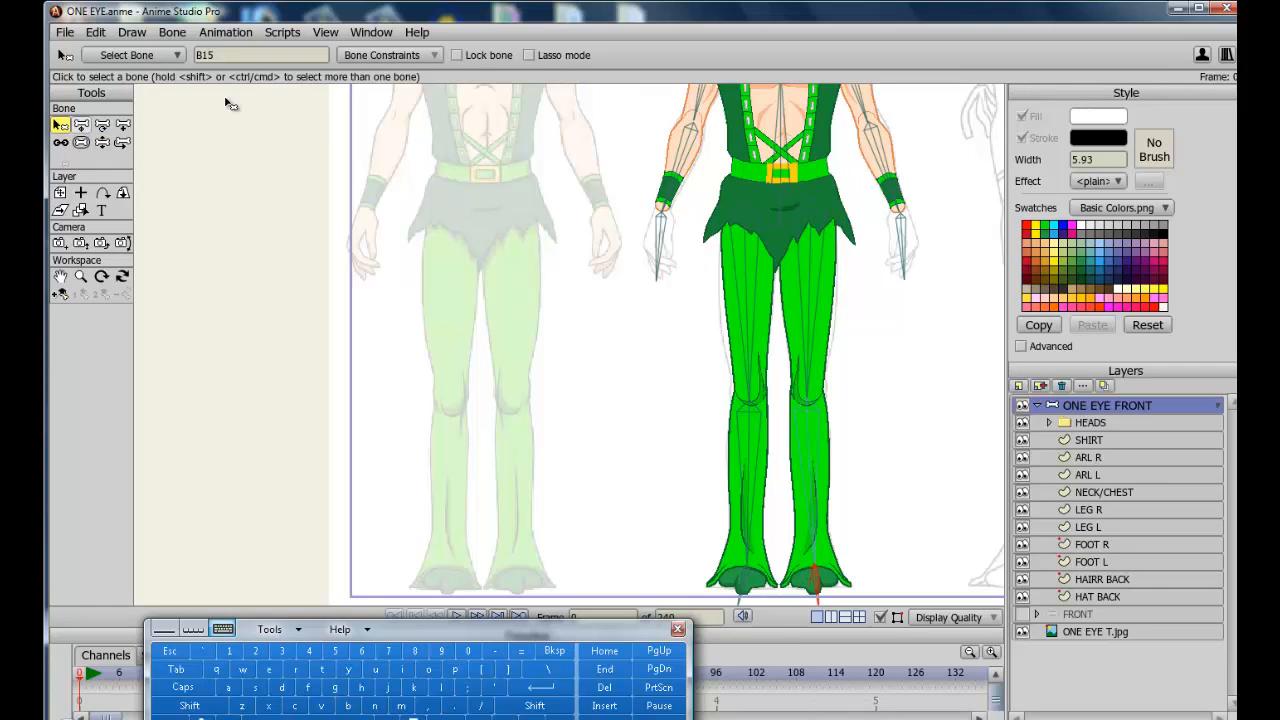
{"action": "left_click", "coordinate": [390, 55]}
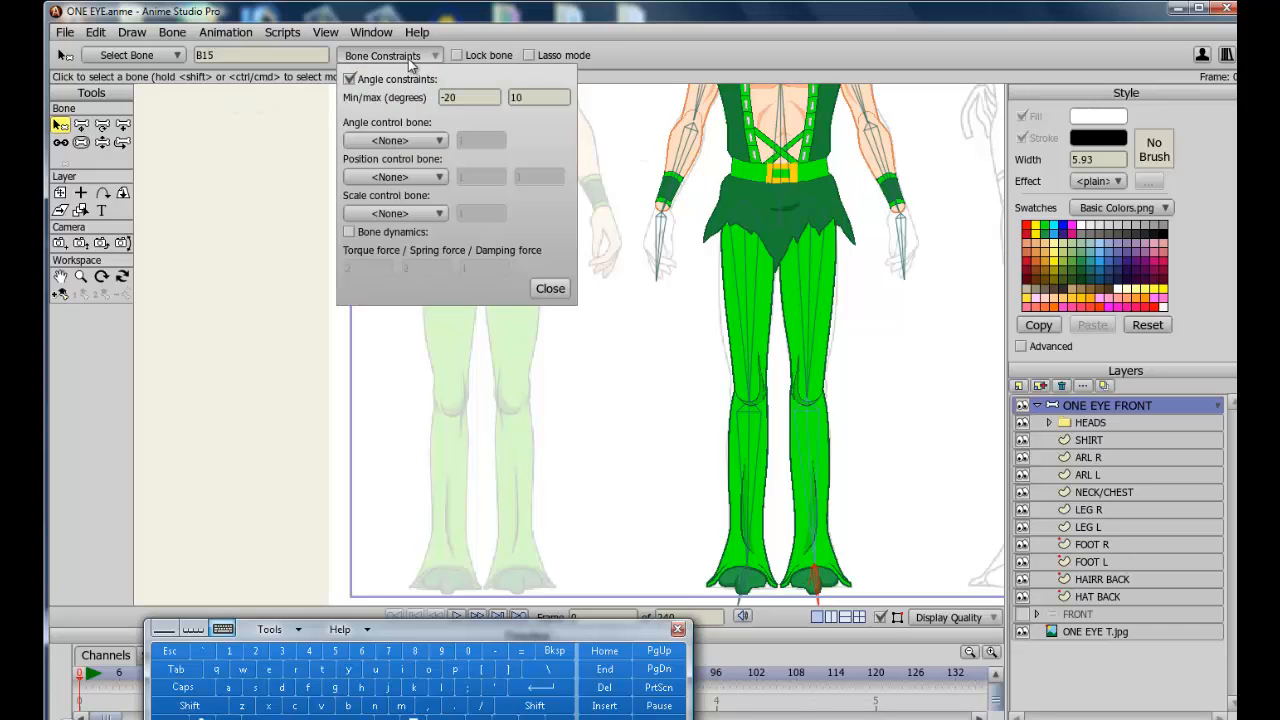
Enable angle constraints on right thigh bone B16, with a minimum of -35 degrees and a maximum of 15 degrees, mirroring left thigh B13
{"action": "left_click", "coordinate": [778, 255]}
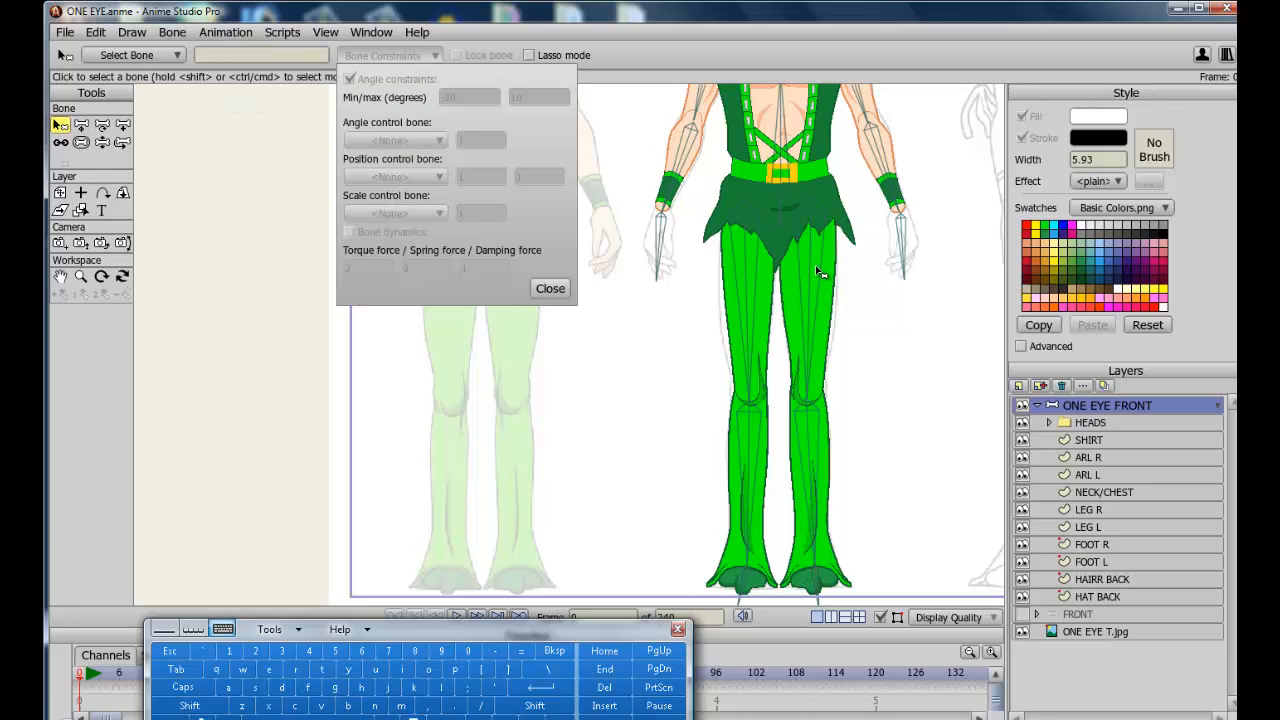
{"action": "left_click", "coordinate": [815, 280]}
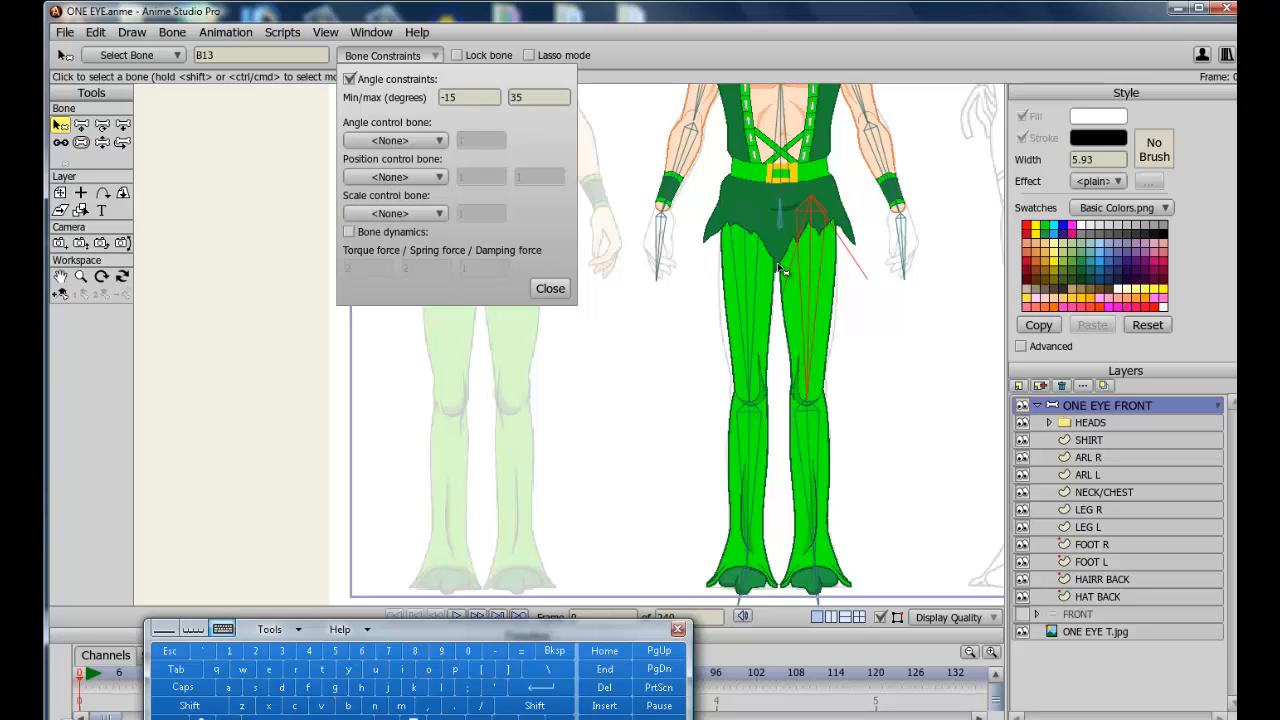
{"action": "left_click", "coordinate": [748, 282]}
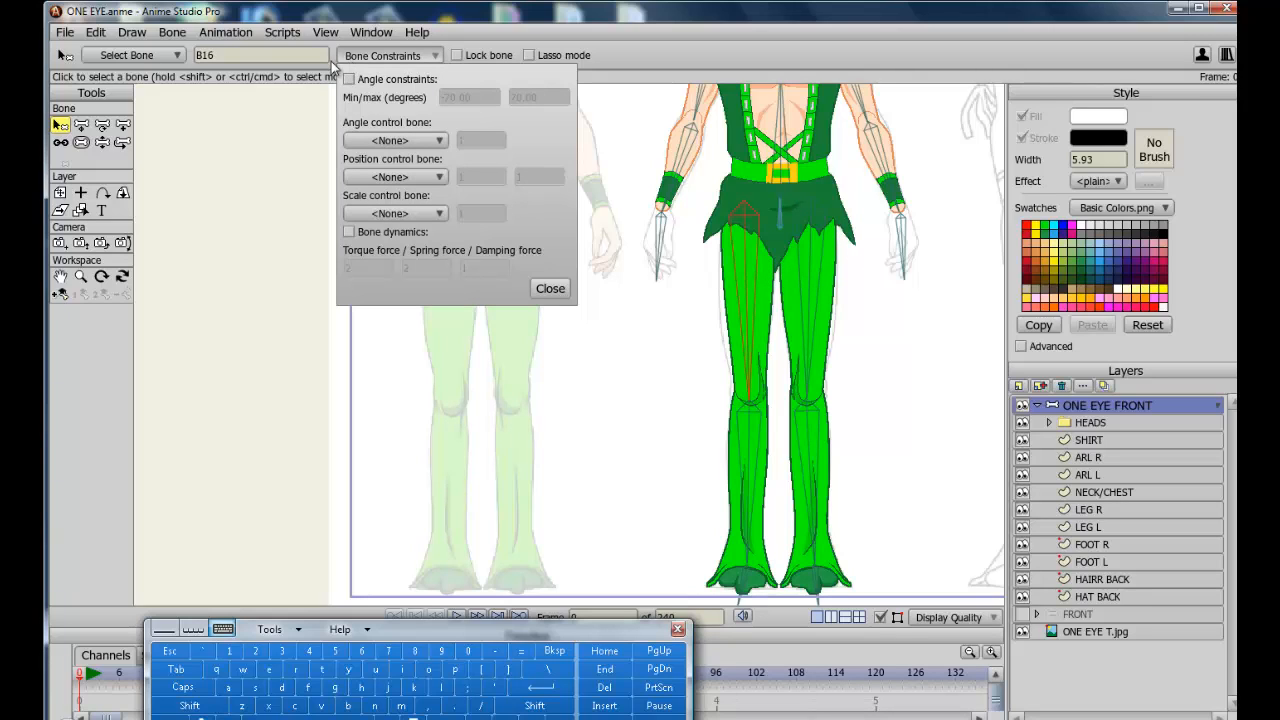
{"action": "left_click_drag", "start_coordinate": [445, 97], "coordinate": [500, 100]}
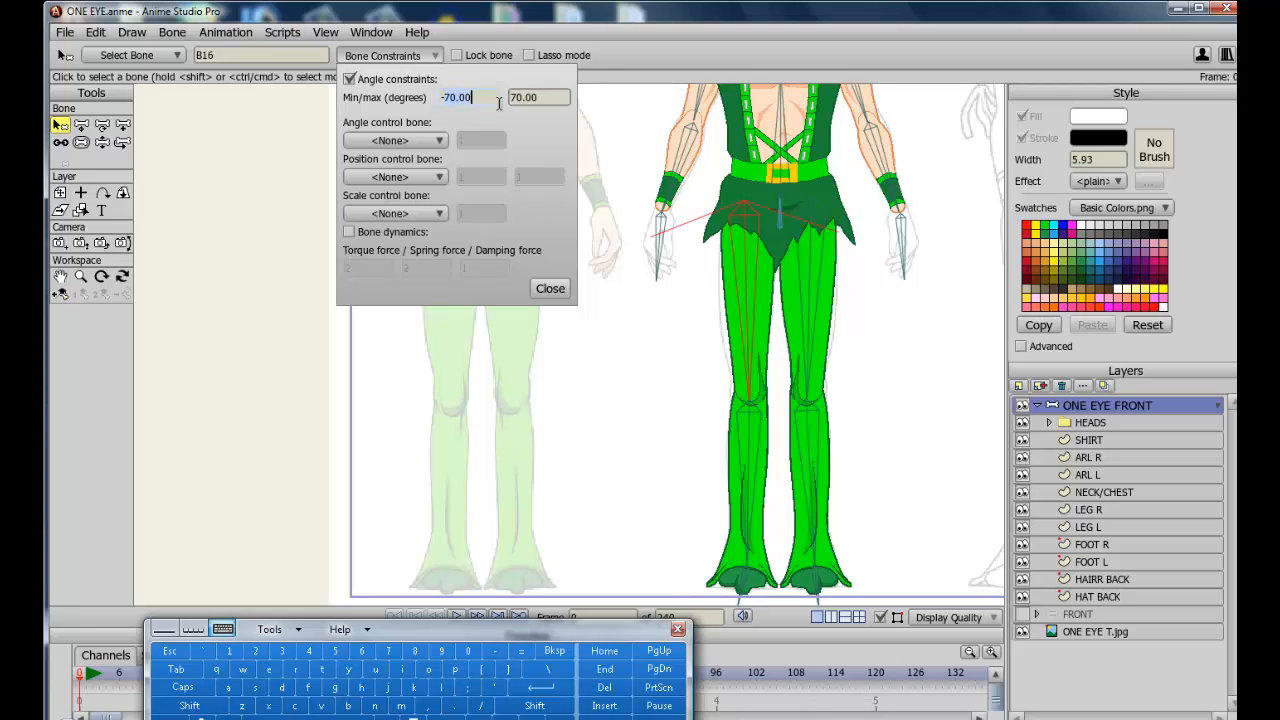
{"action": "left_click", "coordinate": [282, 653]}
{"action": "left_click", "coordinate": [337, 652]}
{"action": "left_click", "coordinate": [177, 671]}
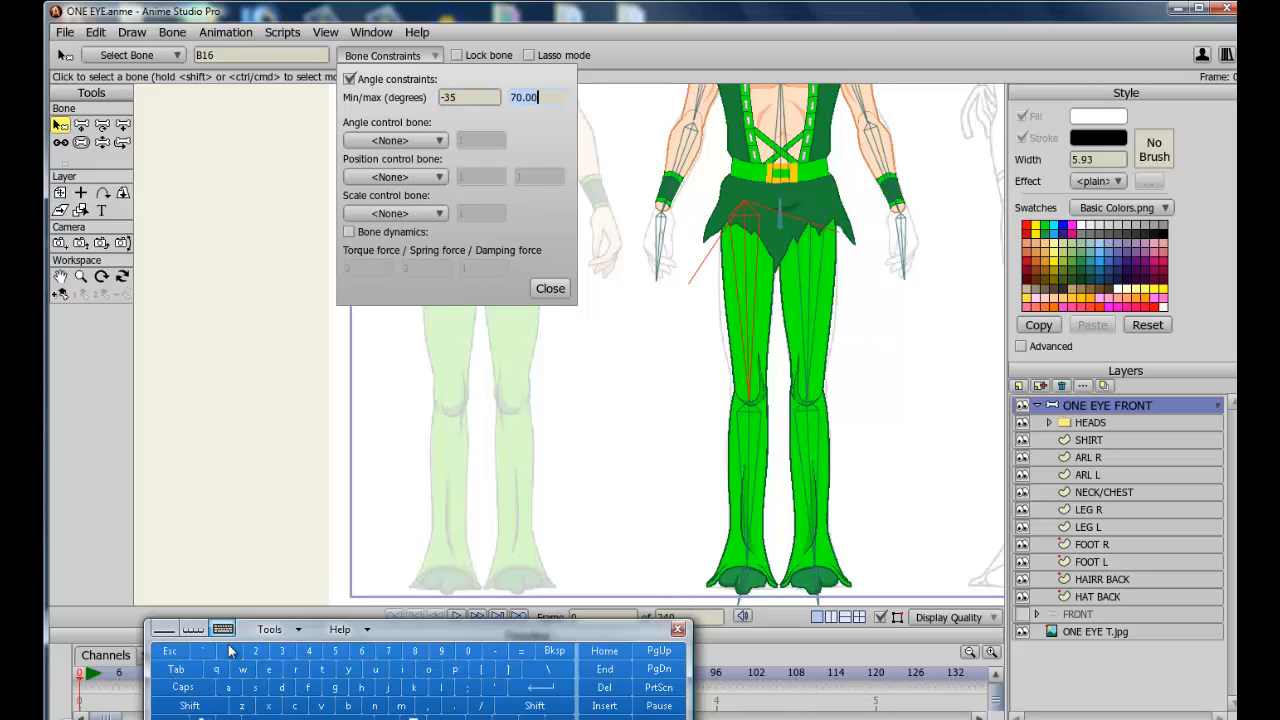
{"action": "left_click", "coordinate": [229, 651]}
{"action": "left_click", "coordinate": [336, 652]}
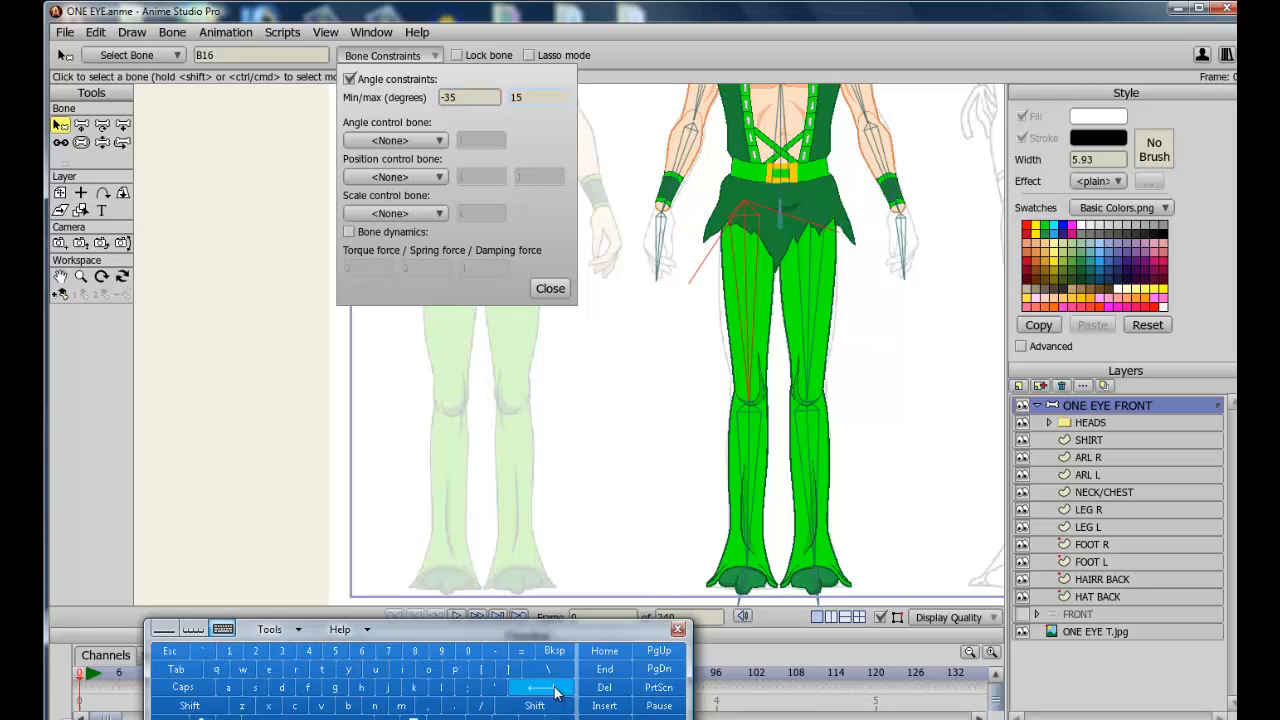
Enable angle constraints on right shin bone B17 with a minimum of -10 degrees, mirroring left shin B14
{"action": "left_click", "coordinate": [551, 690]}
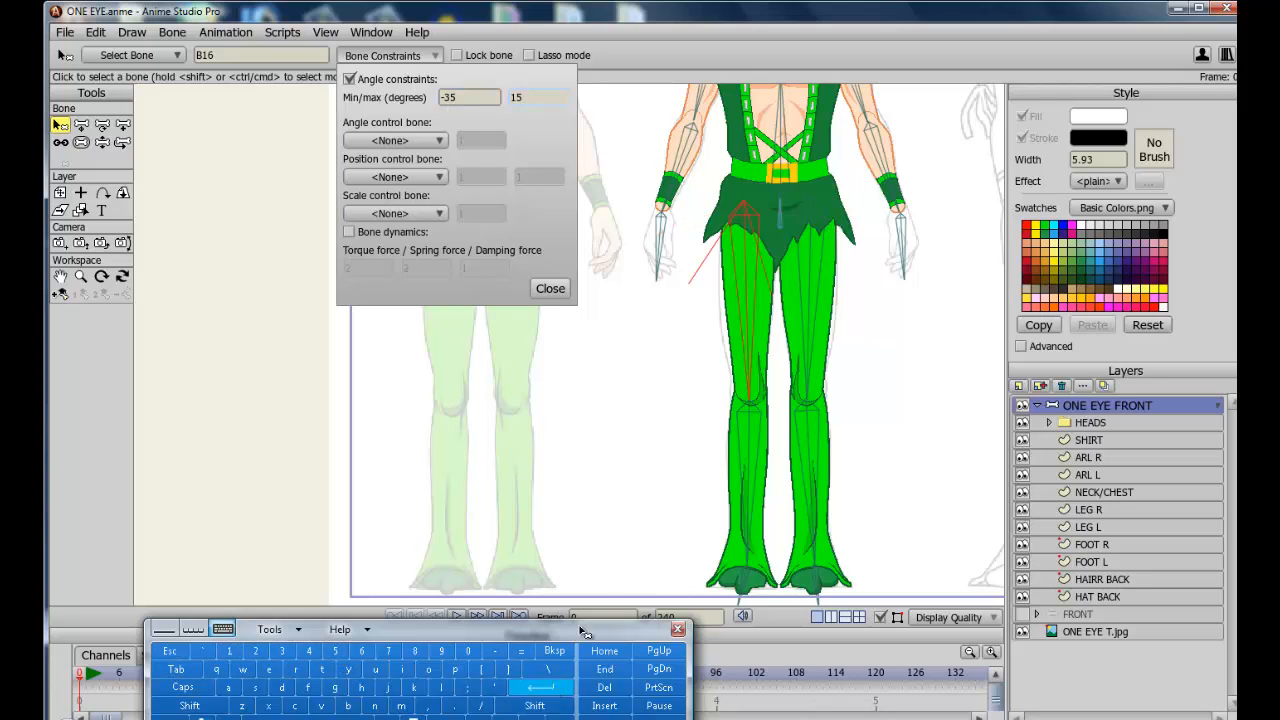
{"action": "left_click", "coordinate": [812, 442]}
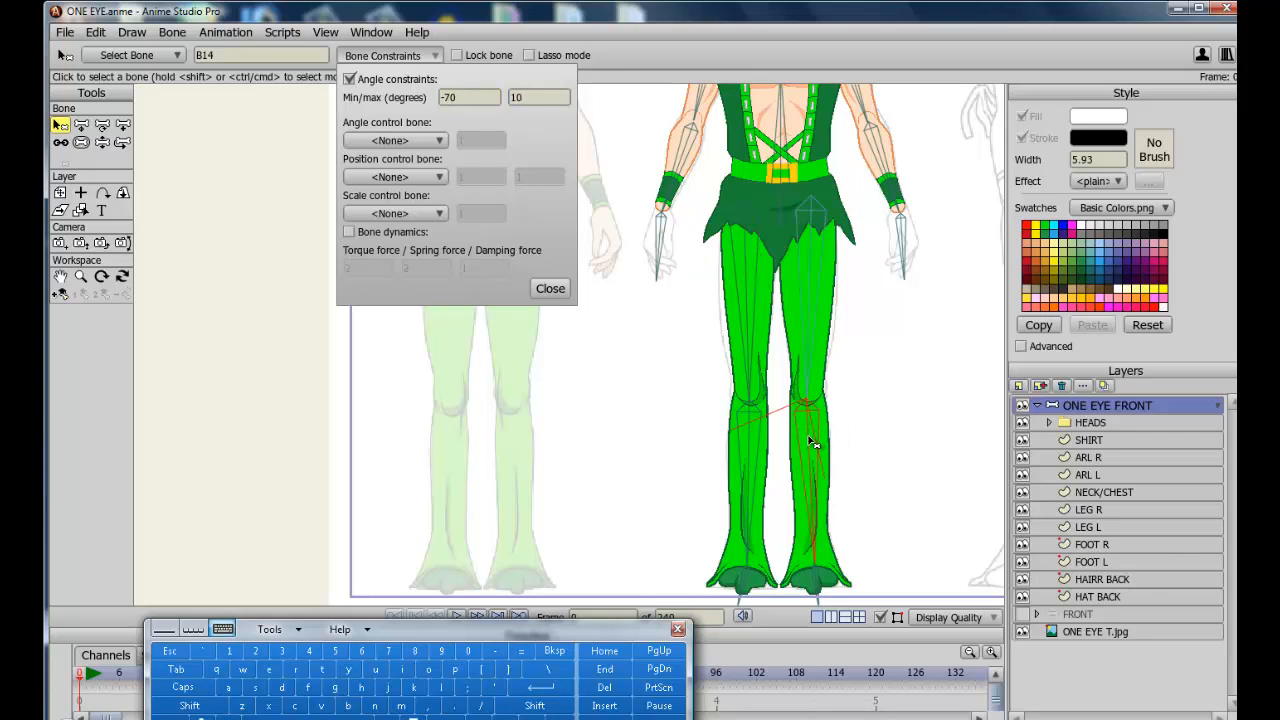
{"action": "left_click", "coordinate": [750, 467]}
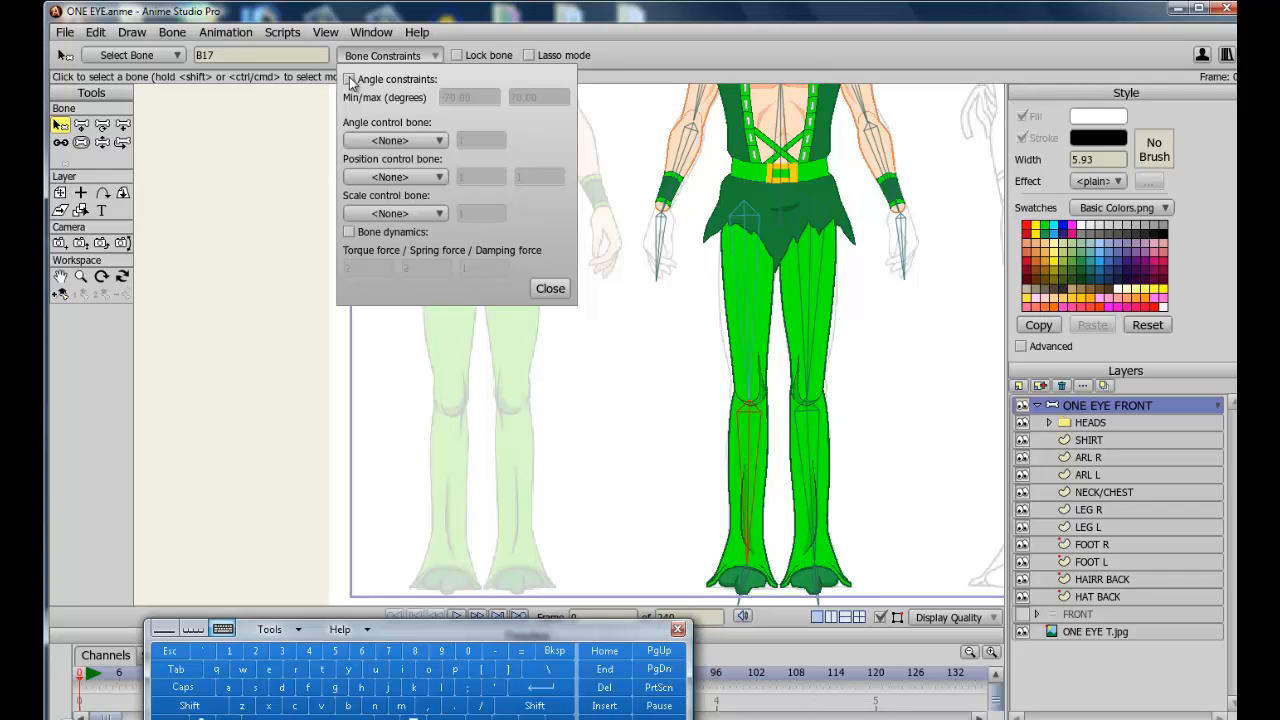
{"action": "double_click", "coordinate": [447, 97]}
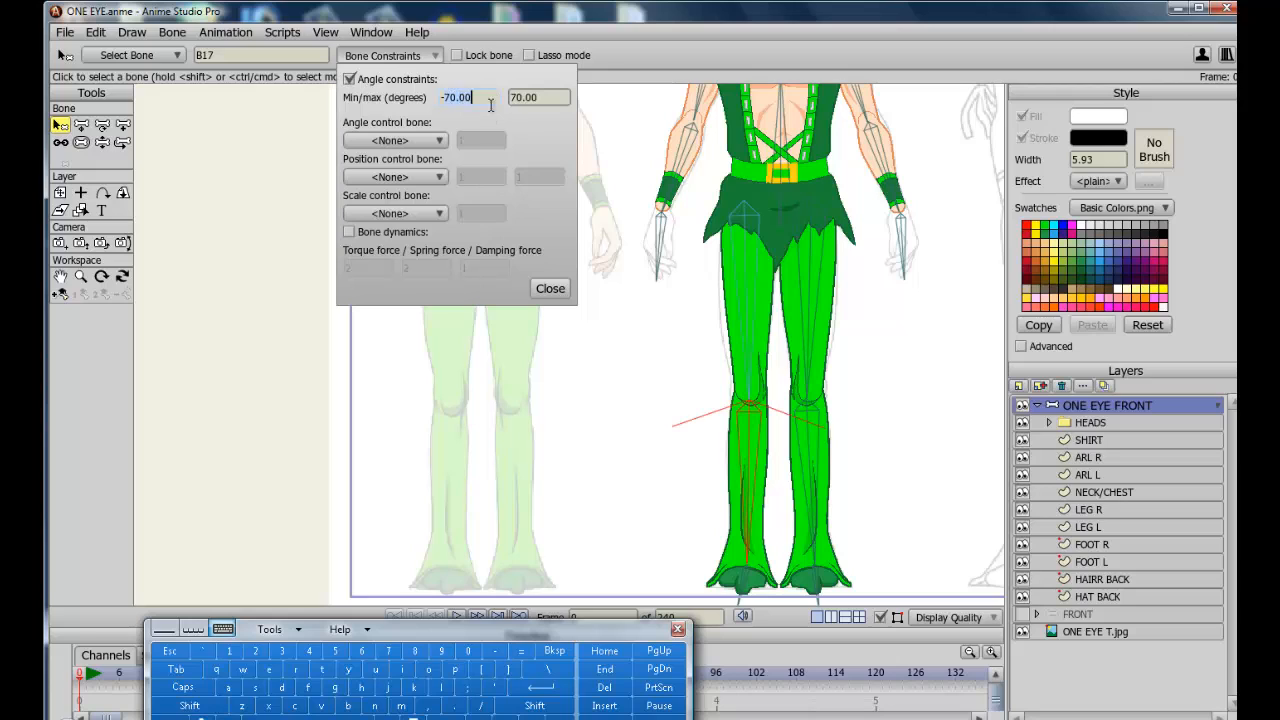
{"action": "left_click", "coordinate": [229, 651]}
{"action": "left_click", "coordinate": [478, 653]}
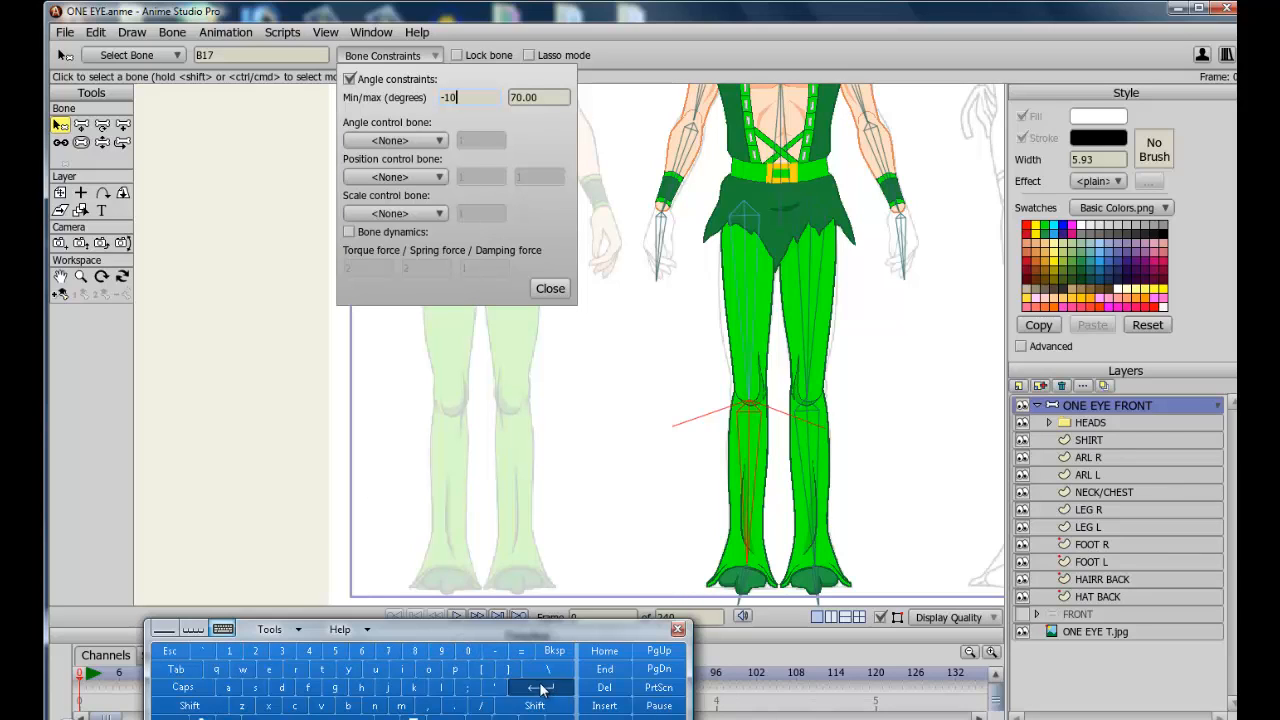
Enable angle constraints on right foot bone B18, with a minimum of -10 degrees and a maximum of 20 degrees, mirroring left foot B15
{"action": "left_click", "coordinate": [810, 584]}
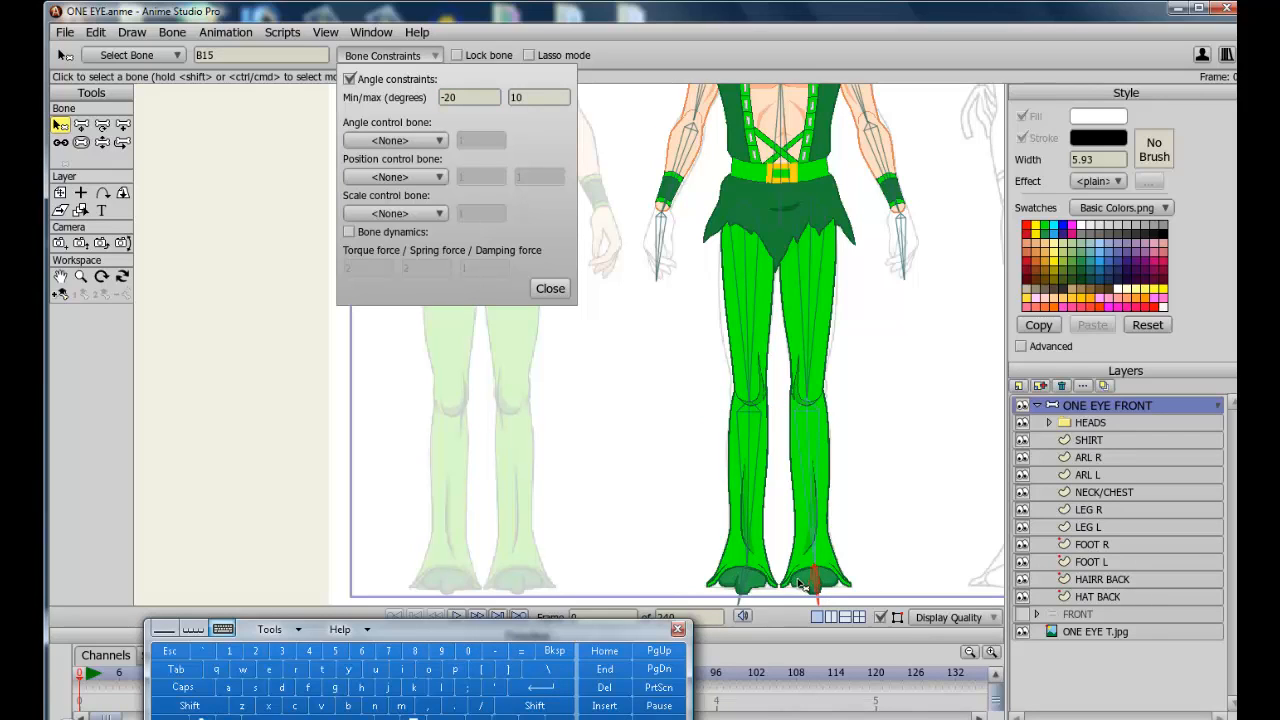
{"action": "left_click", "coordinate": [746, 588]}
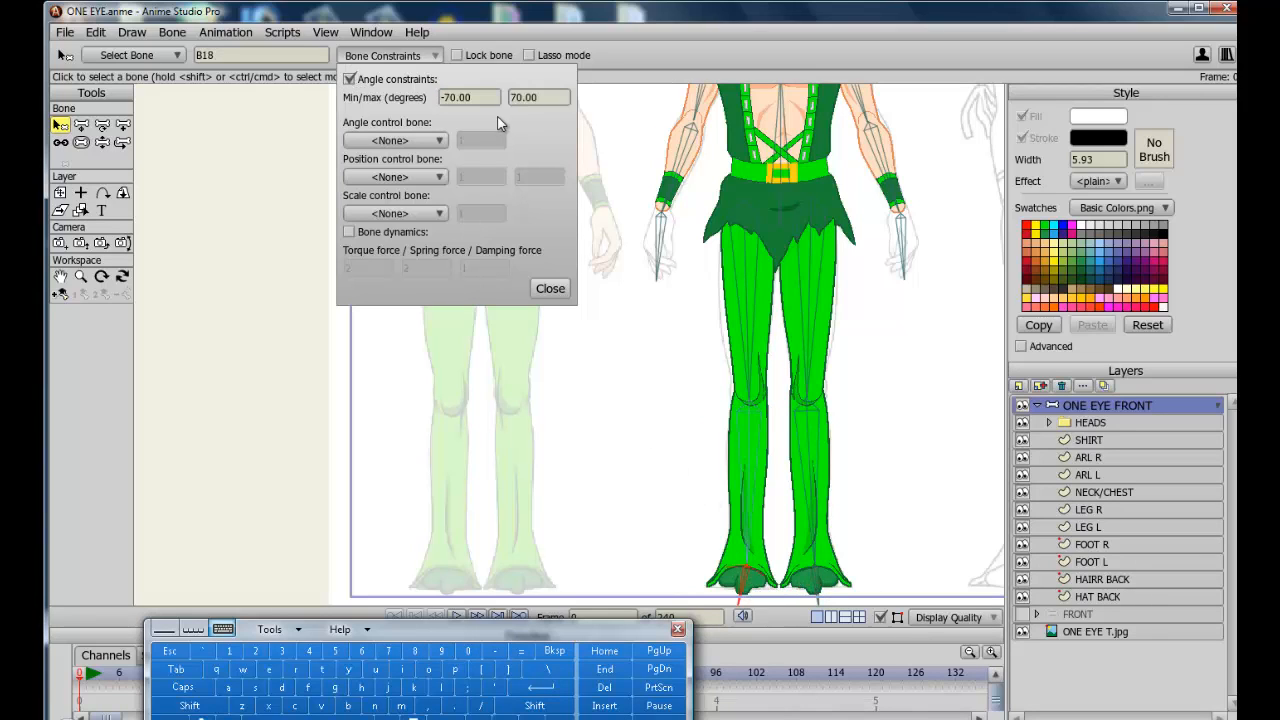
{"action": "left_click", "coordinate": [450, 97]}
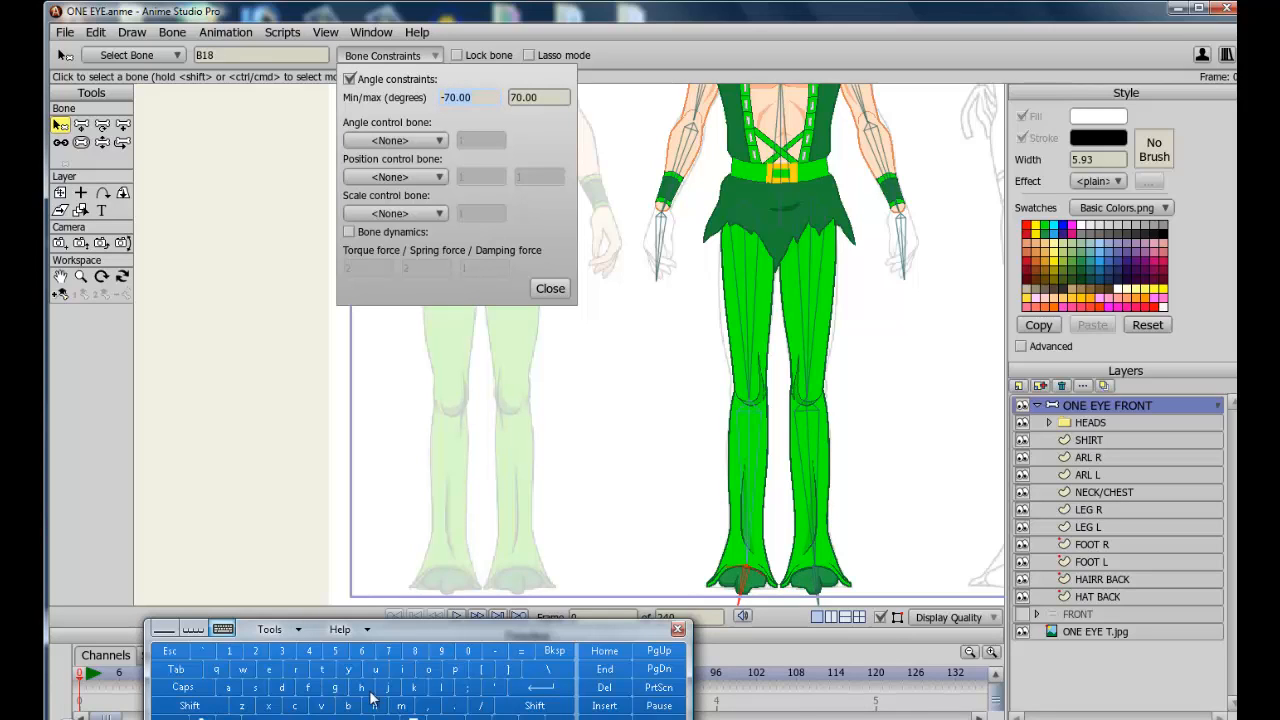
{"action": "left_click", "coordinate": [467, 651]}
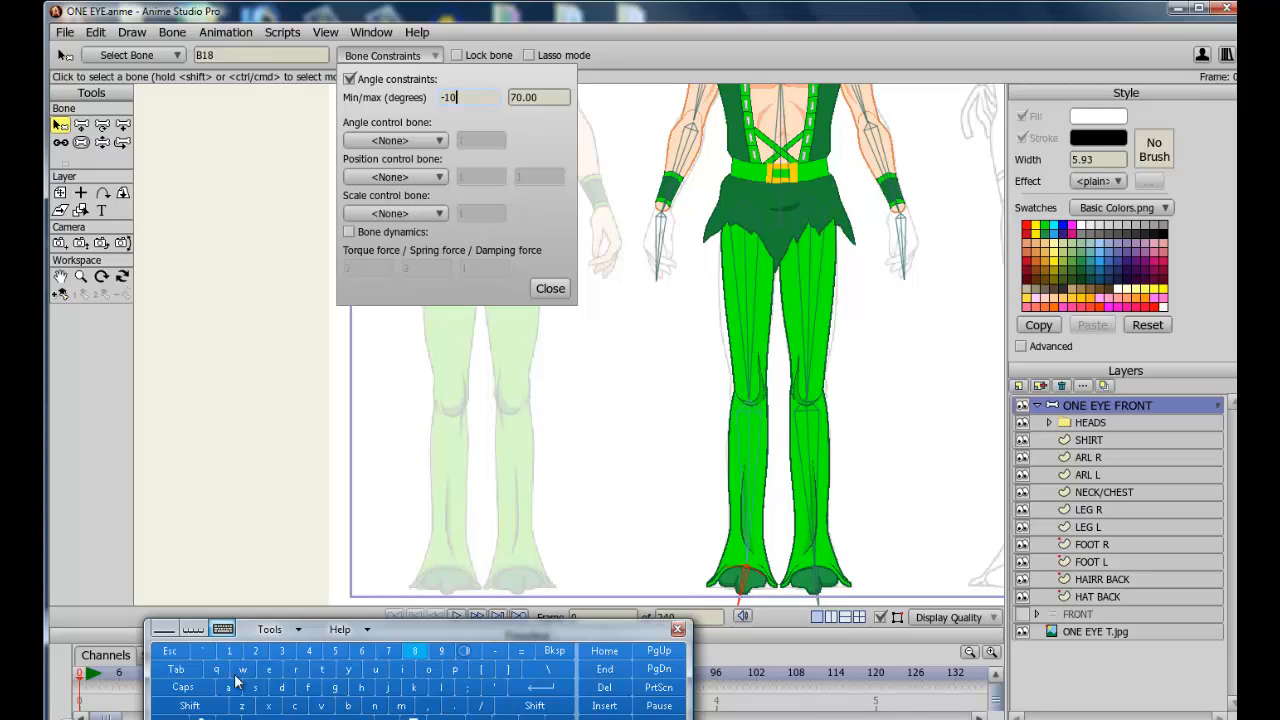
{"action": "left_click", "coordinate": [176, 669]}
{"action": "left_click", "coordinate": [256, 651]}
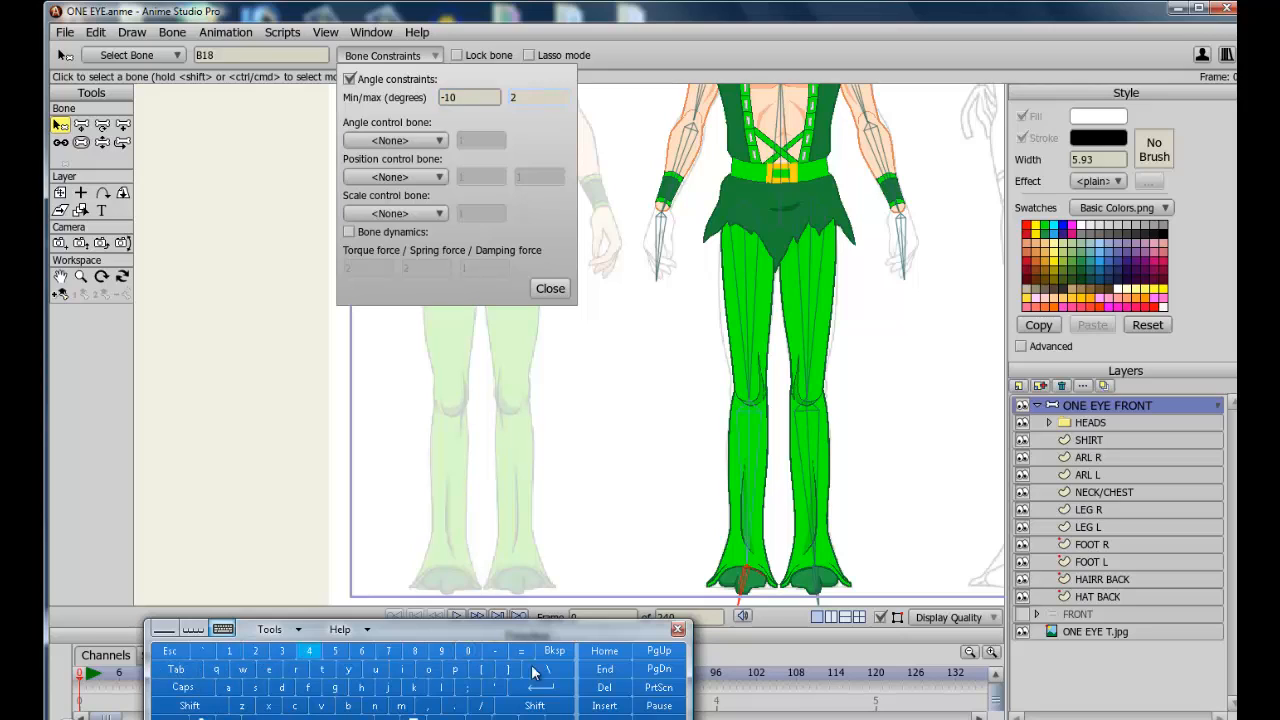
{"action": "left_click", "coordinate": [468, 652]}
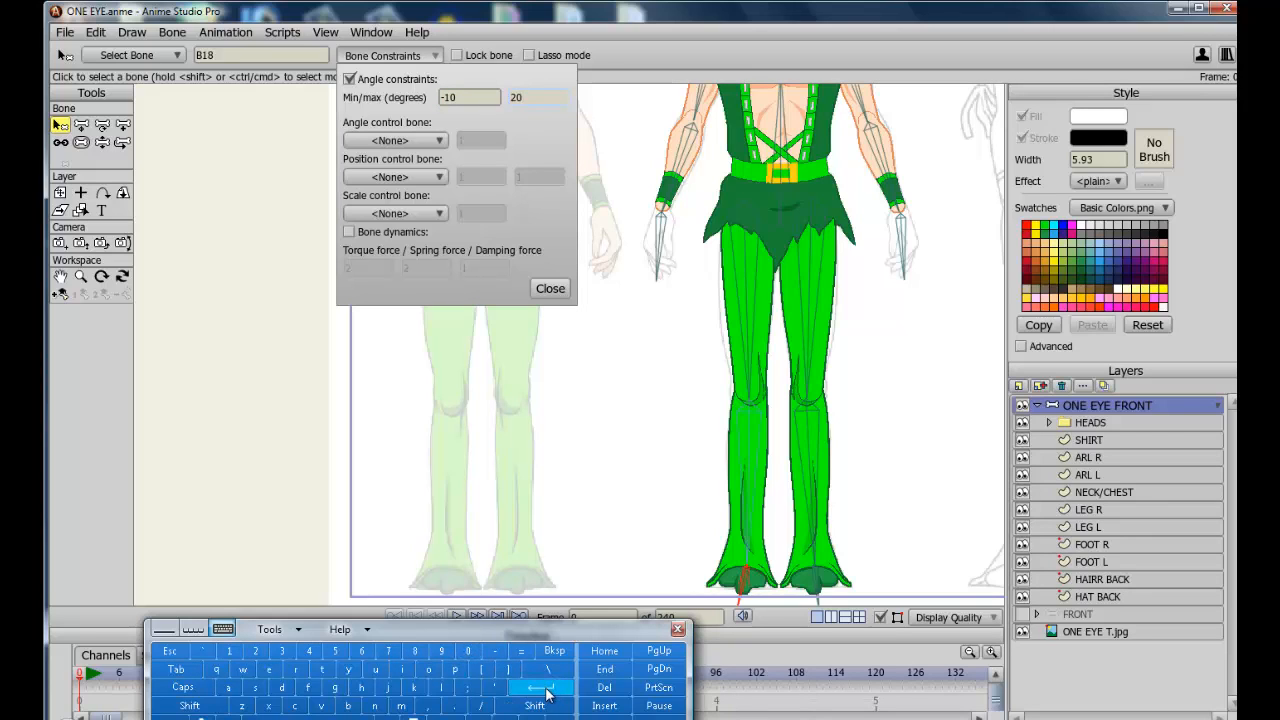
{"action": "left_click", "coordinate": [546, 690]}
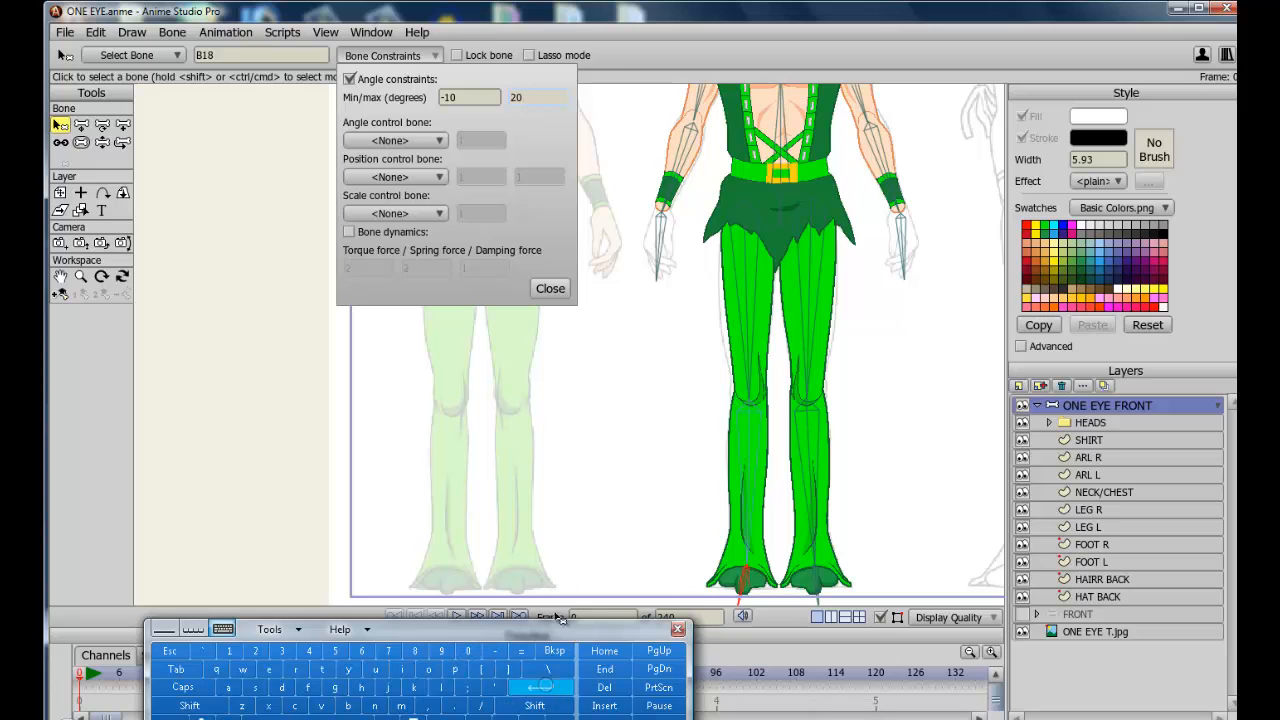
{"action": "left_click", "coordinate": [550, 288]}
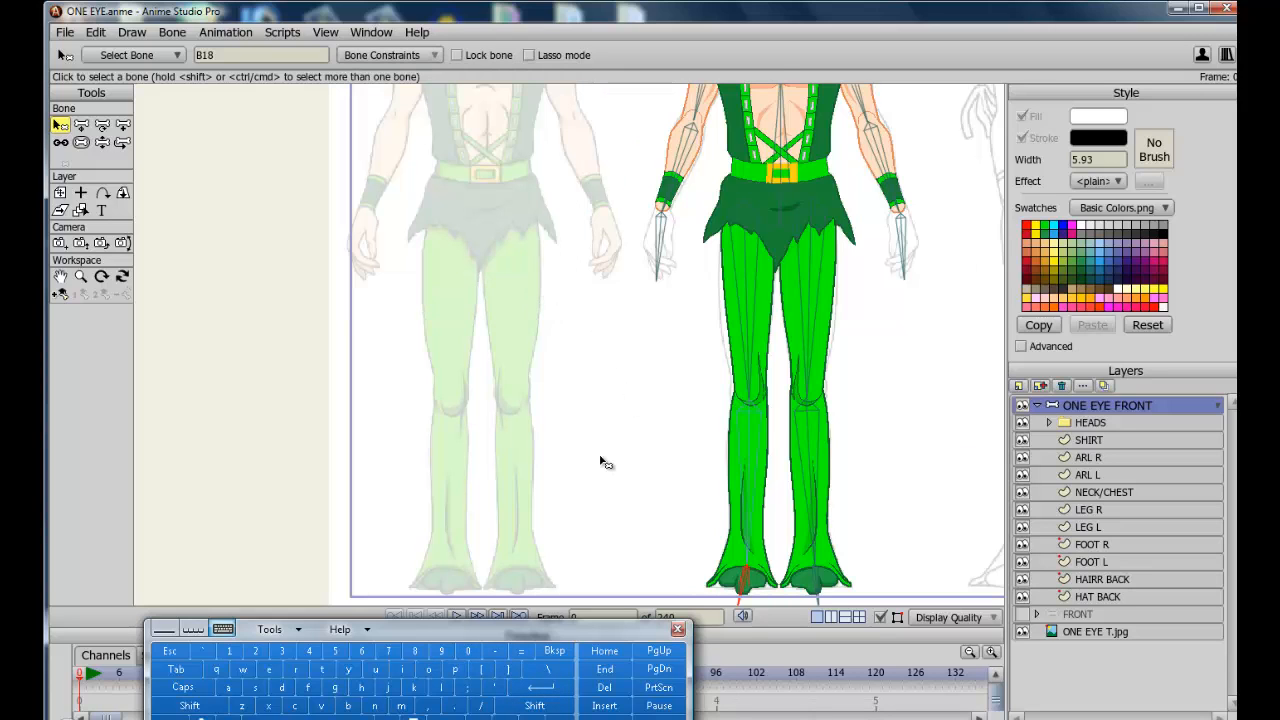
Rename the small pelvis bone B1 as HIP
{"action": "scroll", "coordinate": [605, 462], "scroll_direction": "down", "scroll_amount": 5}
{"action": "scroll", "coordinate": [605, 462], "scroll_direction": "up", "scroll_amount": 1}
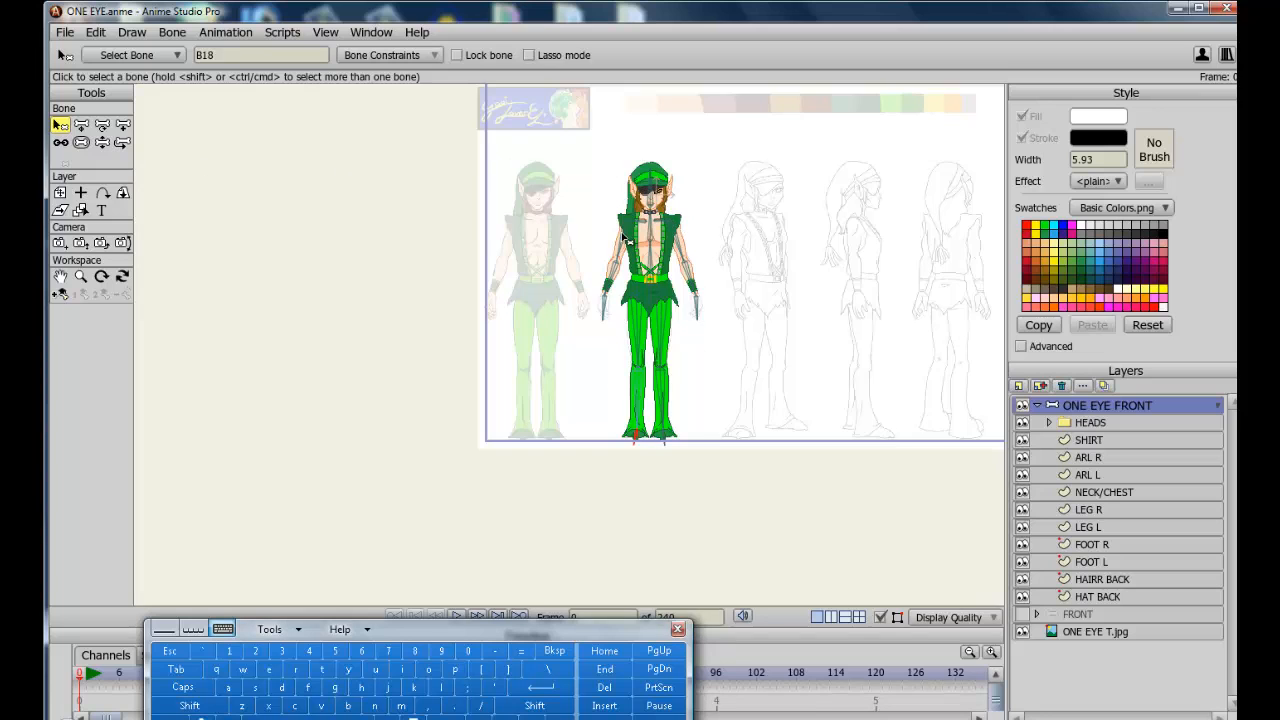
{"action": "scroll", "coordinate": [623, 237], "scroll_direction": "up", "scroll_amount": 4}
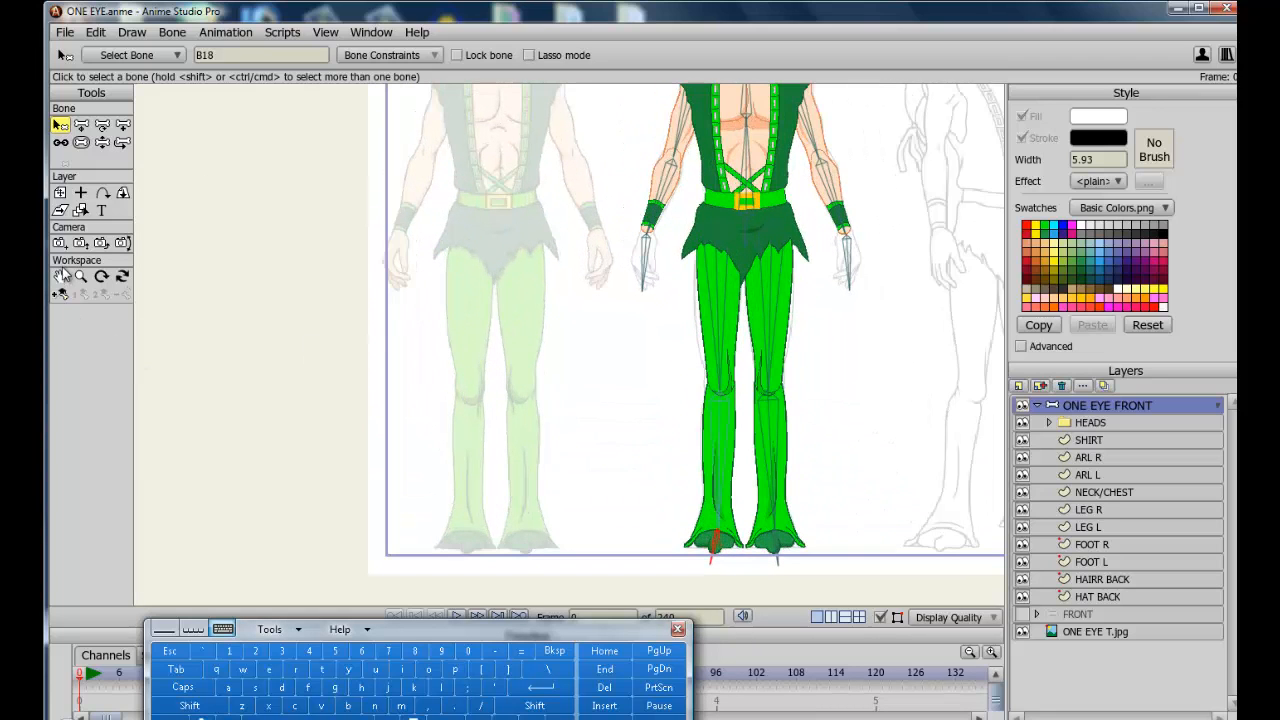
{"action": "left_click", "coordinate": [61, 276]}
{"action": "left_click_drag", "start_coordinate": [732, 242], "coordinate": [592, 382]}
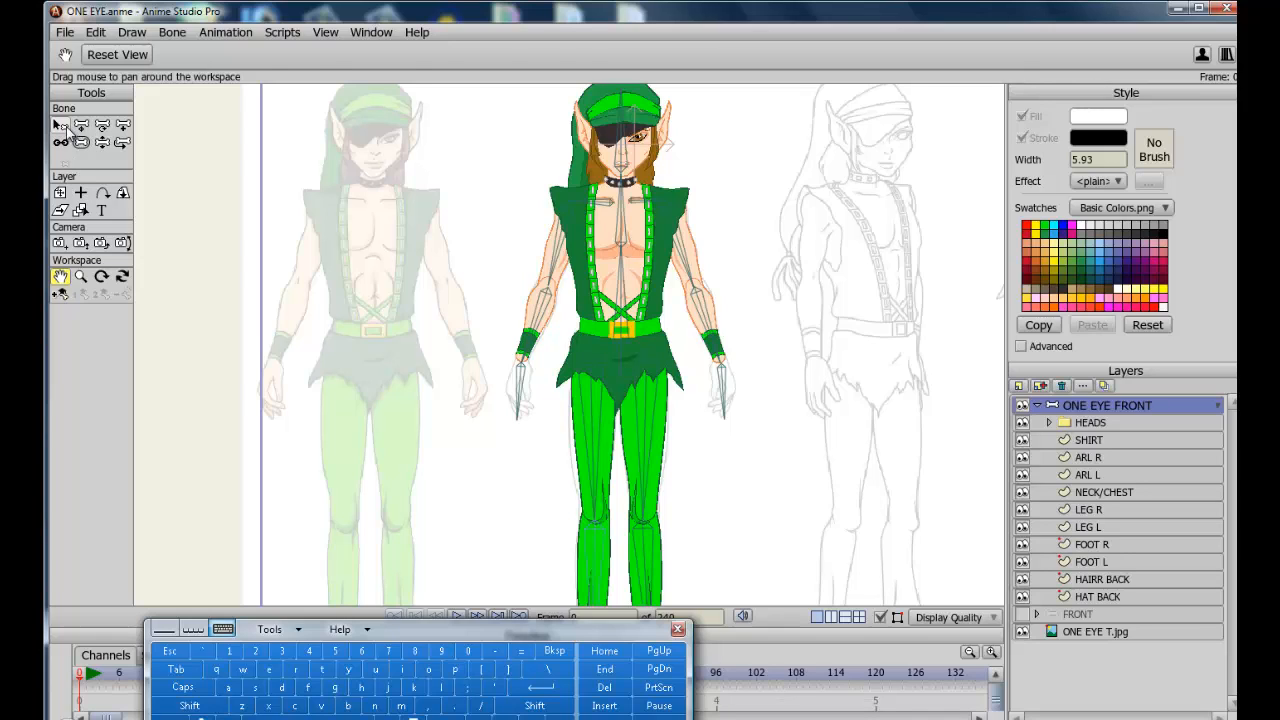
{"action": "left_click", "coordinate": [60, 125]}
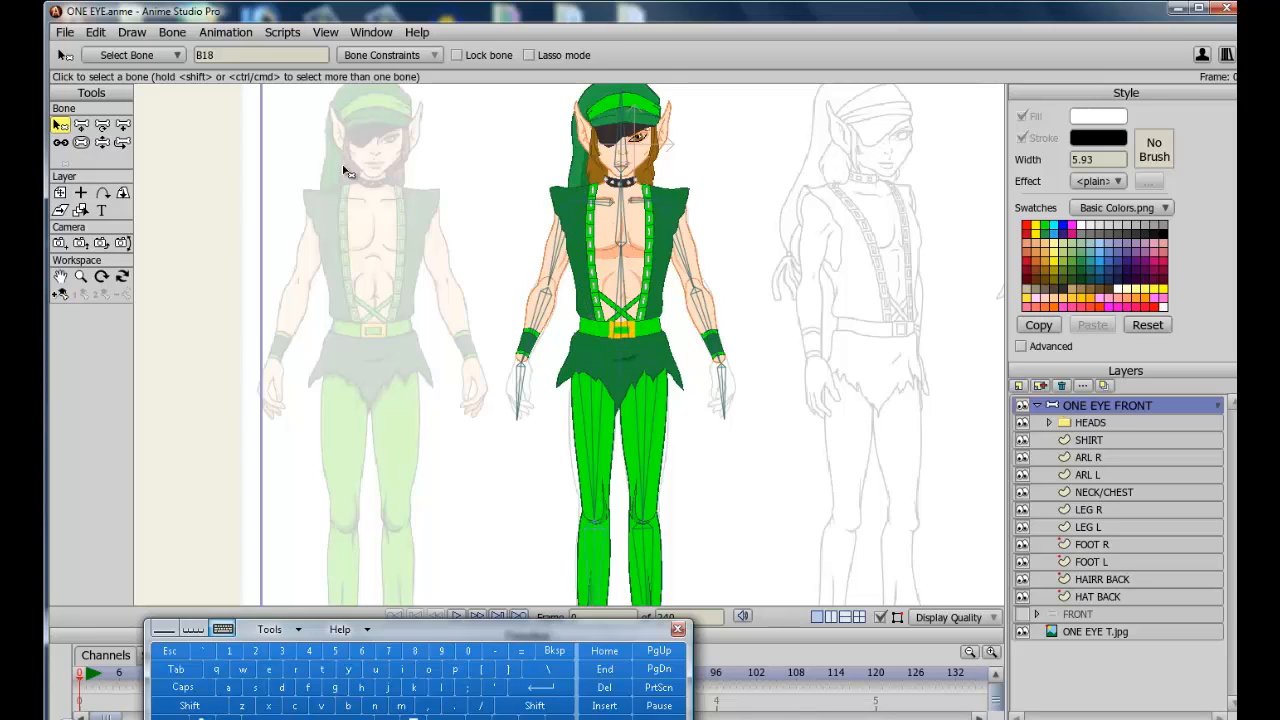
{"action": "left_click", "coordinate": [627, 377]}
{"action": "double_click", "coordinate": [215, 55]}
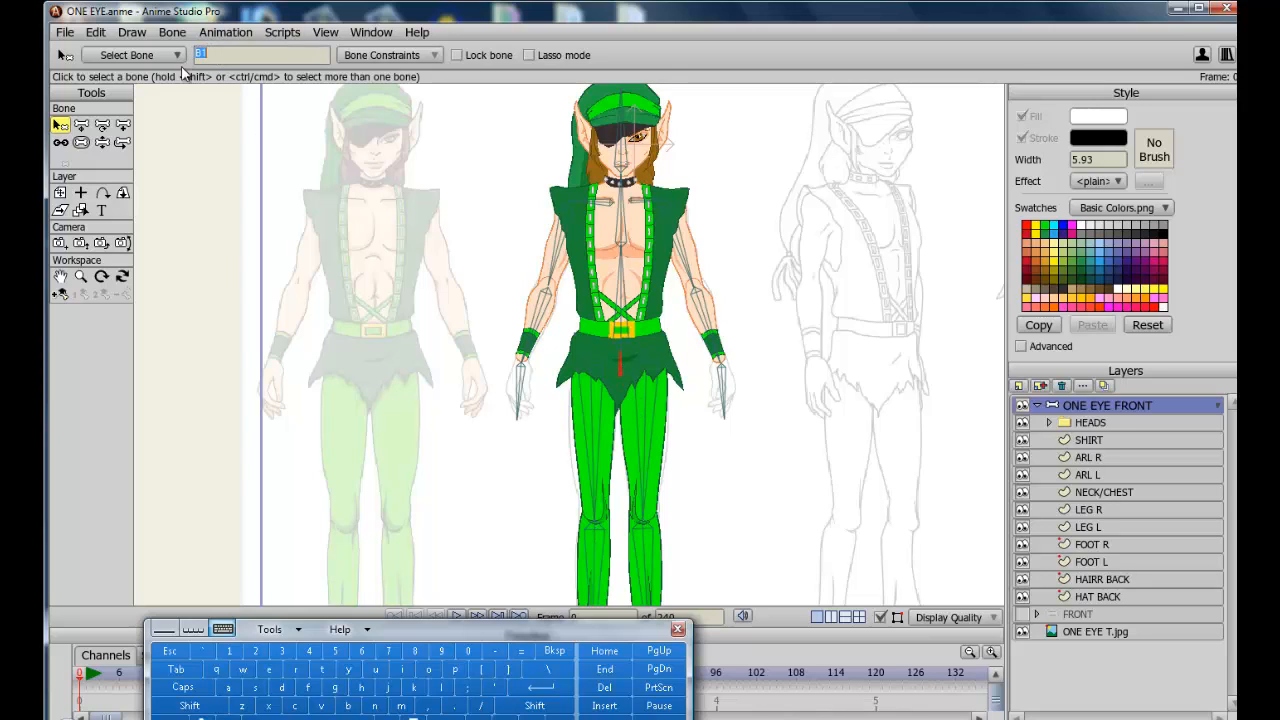
{"action": "left_click", "coordinate": [180, 688]}
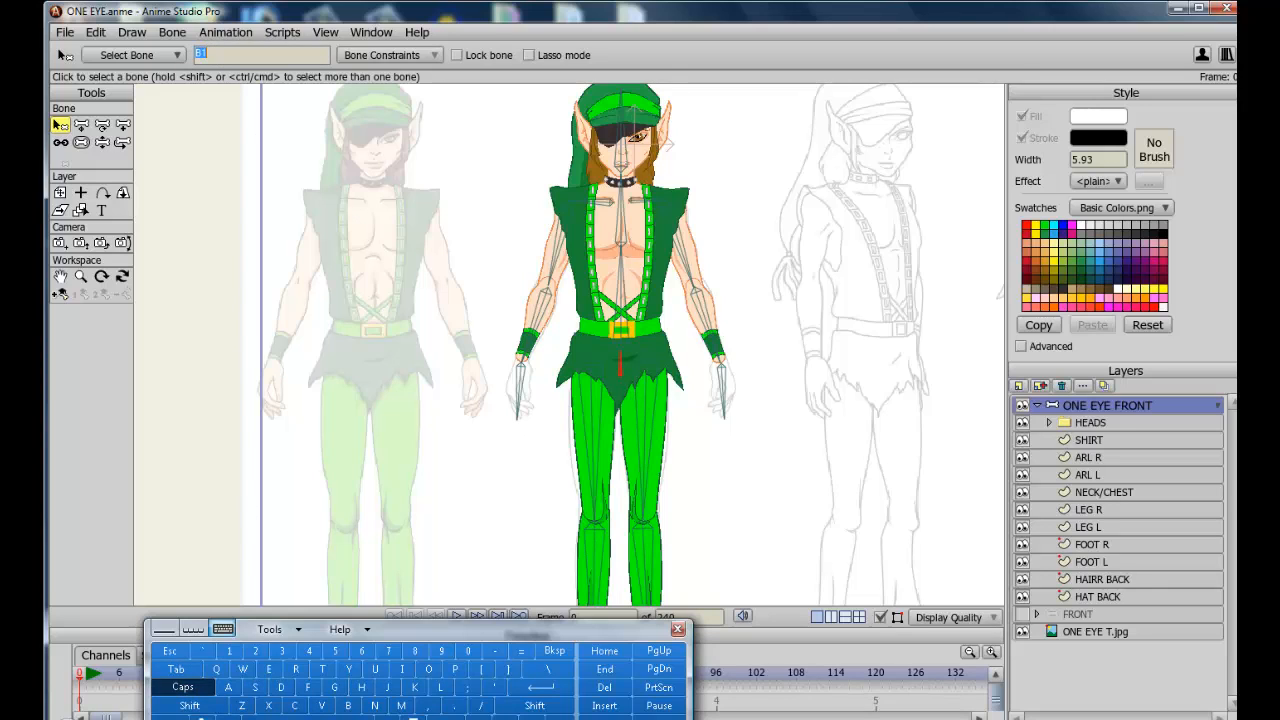
{"action": "left_click", "coordinate": [378, 685]}
{"action": "left_click", "coordinate": [402, 669]}
{"action": "left_click", "coordinate": [455, 667]}
{"action": "left_click", "coordinate": [540, 676]}
Rename the abdomen bone B2, just above the hip bone, as ABES
{"action": "left_click", "coordinate": [621, 325]}
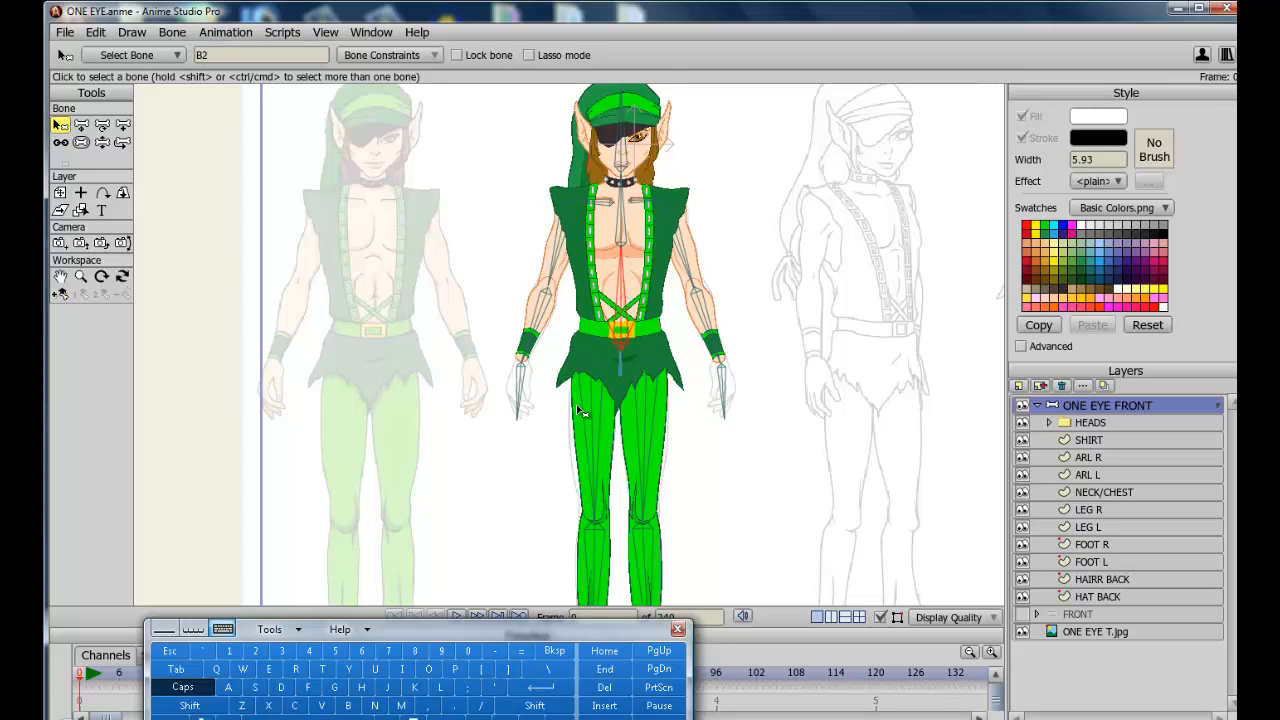
{"action": "left_click_drag", "start_coordinate": [214, 60], "coordinate": [180, 66]}
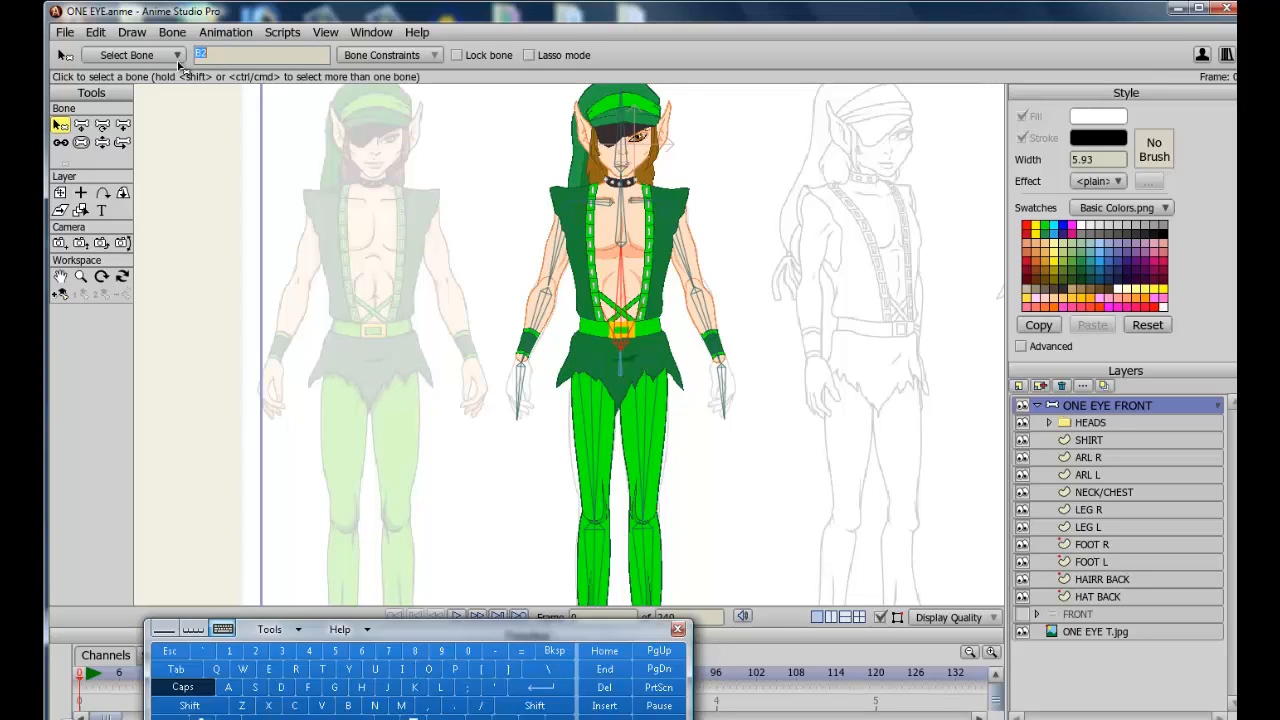
{"action": "left_click", "coordinate": [228, 687]}
{"action": "left_click", "coordinate": [348, 705]}
{"action": "left_click", "coordinate": [268, 669]}
{"action": "left_click", "coordinate": [255, 687]}
{"action": "left_click", "coordinate": [550, 688]}
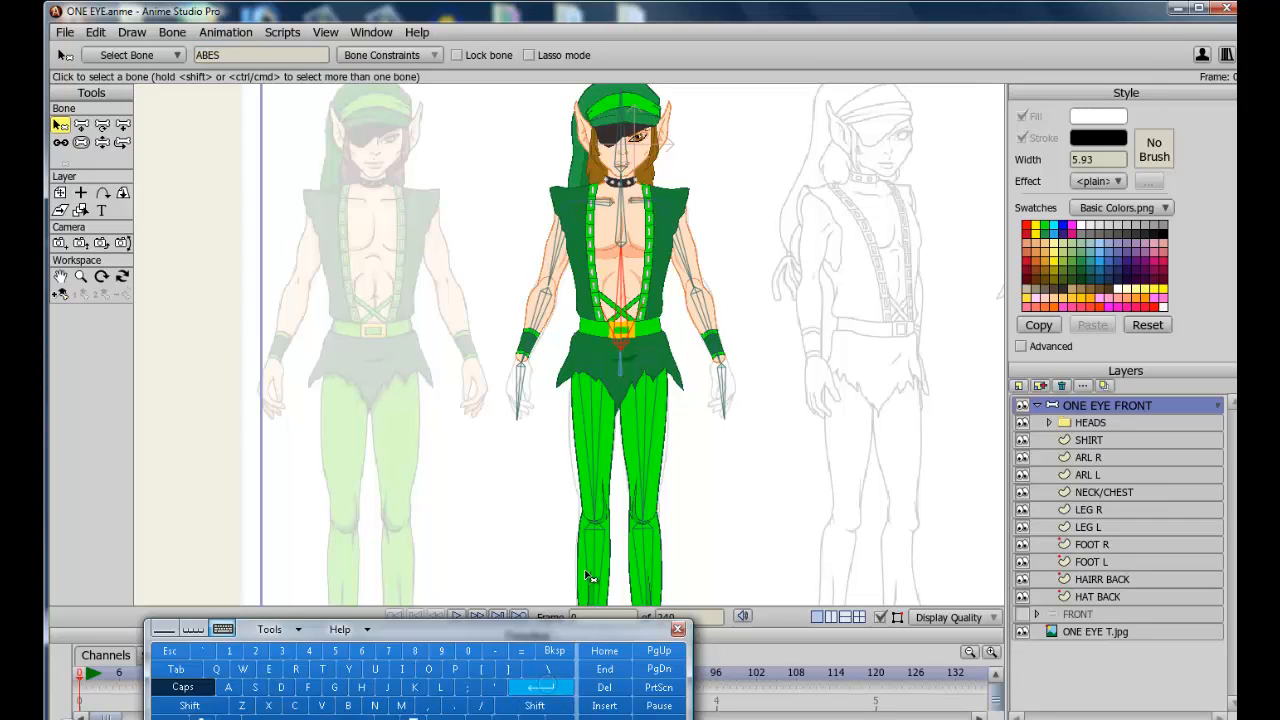
Rename the upper torso bone B3 as CHEST/NECK
{"action": "left_click", "coordinate": [602, 206]}
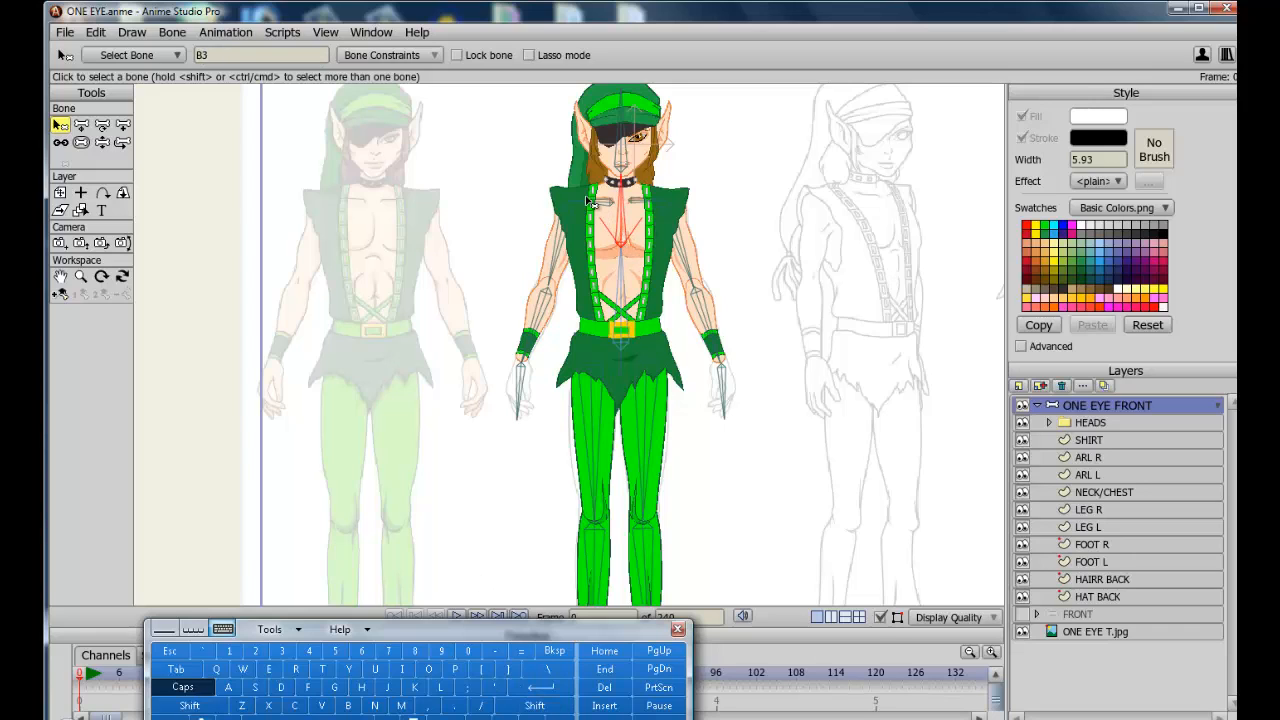
{"action": "double_click", "coordinate": [226, 57]}
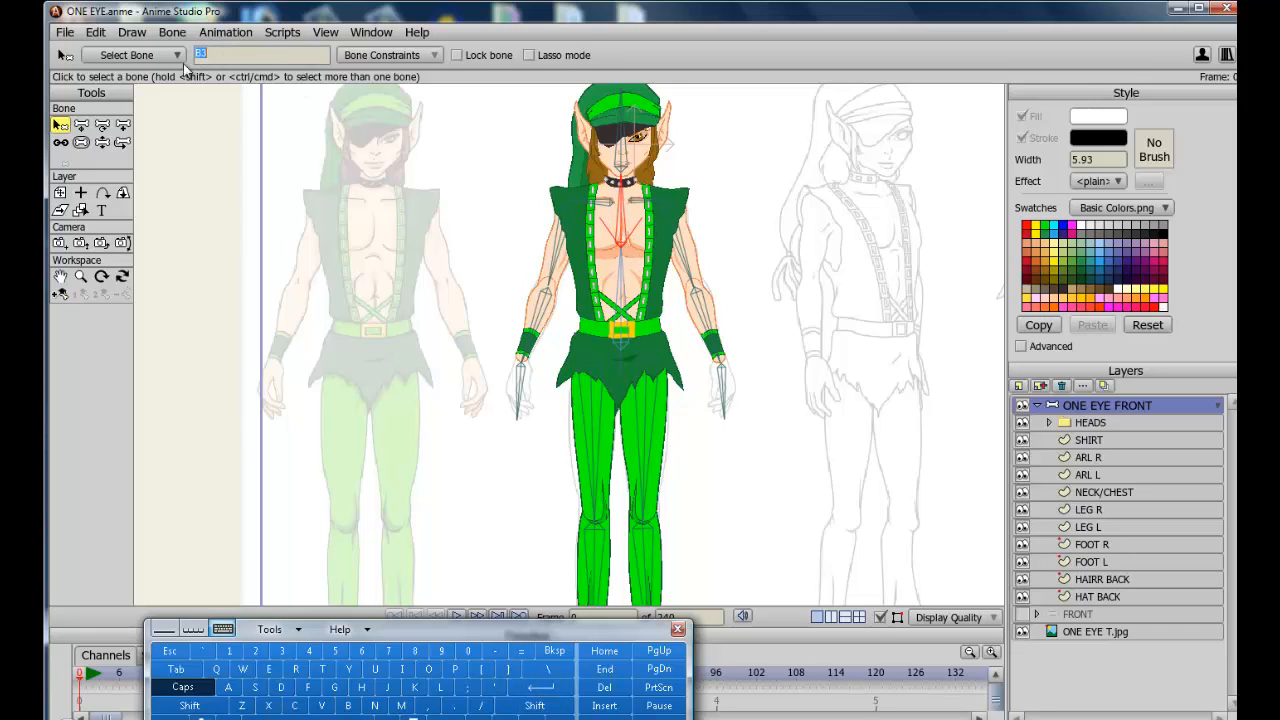
{"action": "left_click", "coordinate": [294, 705]}
{"action": "left_click", "coordinate": [361, 687]}
{"action": "left_click", "coordinate": [268, 669]}
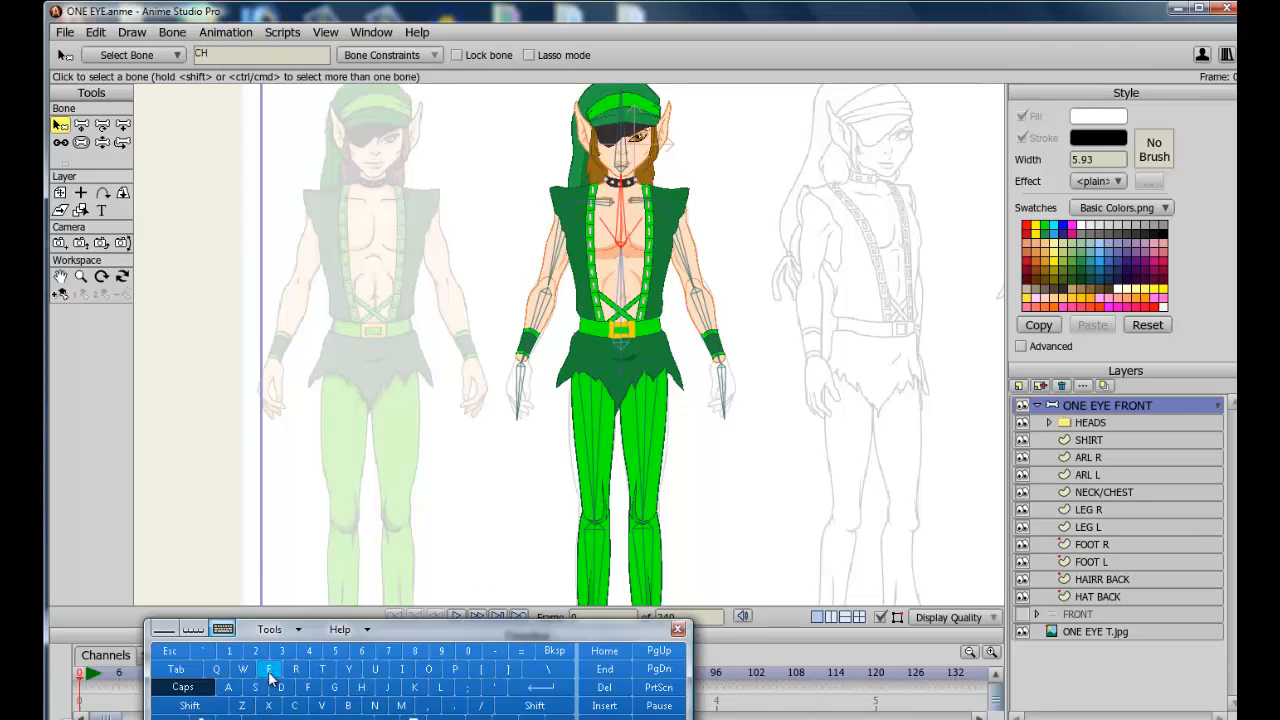
{"action": "left_click", "coordinate": [255, 687]}
{"action": "left_click", "coordinate": [322, 669]}
{"action": "left_click", "coordinate": [480, 705]}
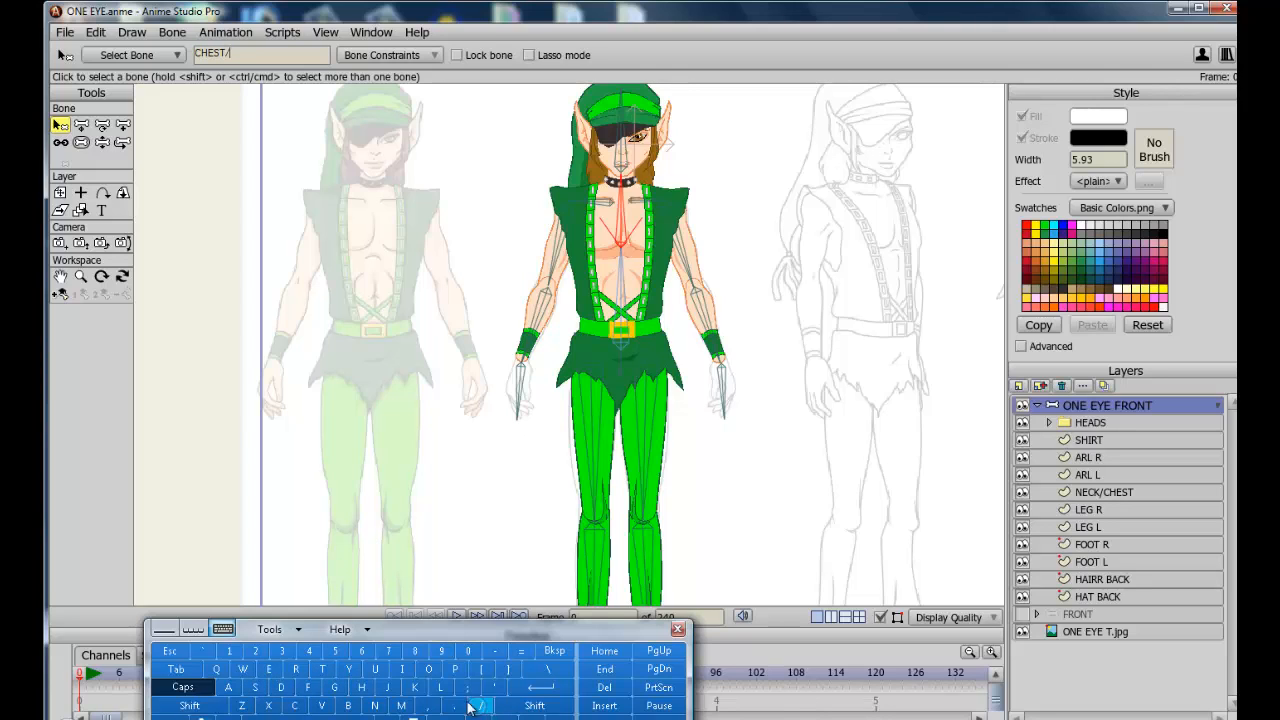
{"action": "left_click", "coordinate": [372, 706]}
{"action": "left_click", "coordinate": [268, 669]}
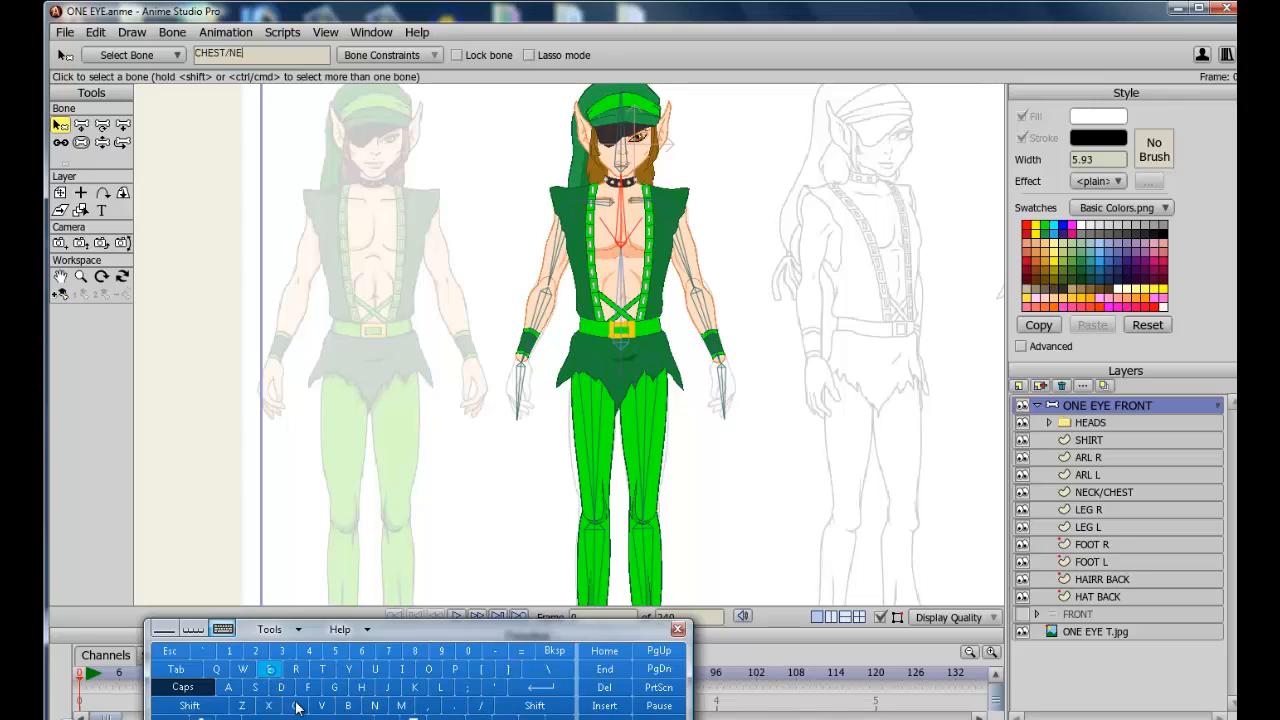
{"action": "left_click", "coordinate": [303, 706]}
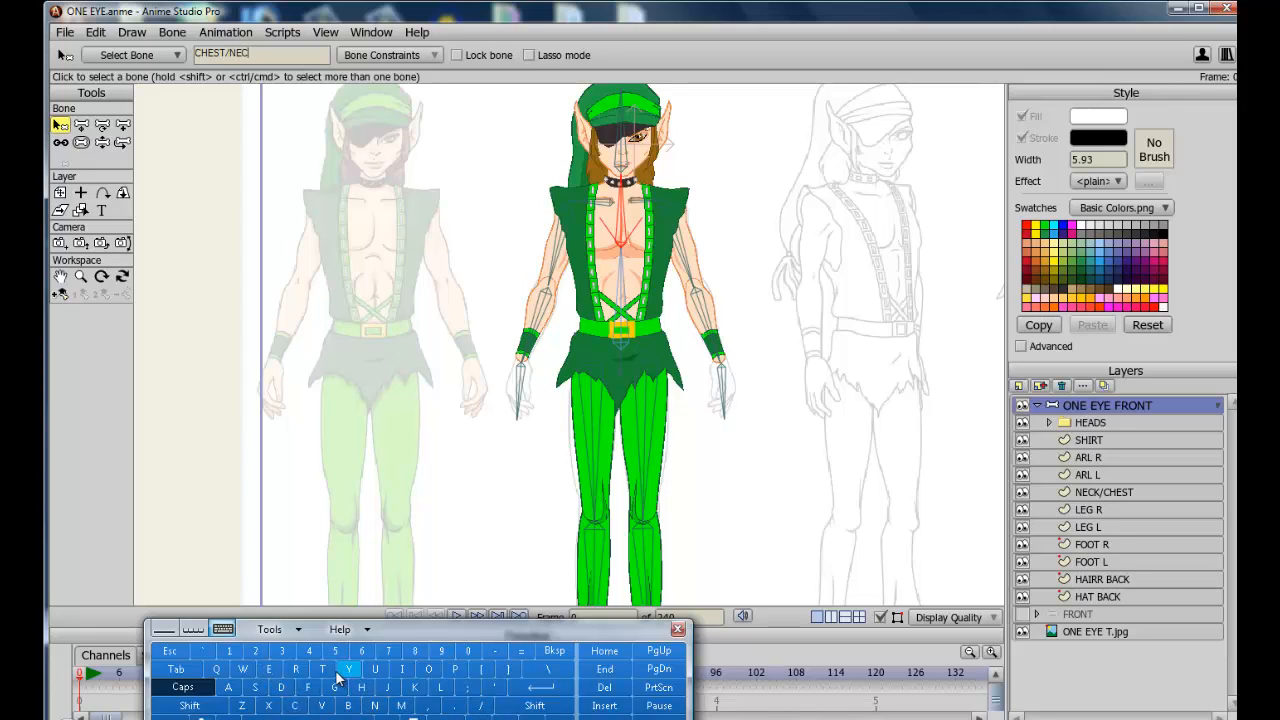
{"action": "left_click", "coordinate": [416, 688]}
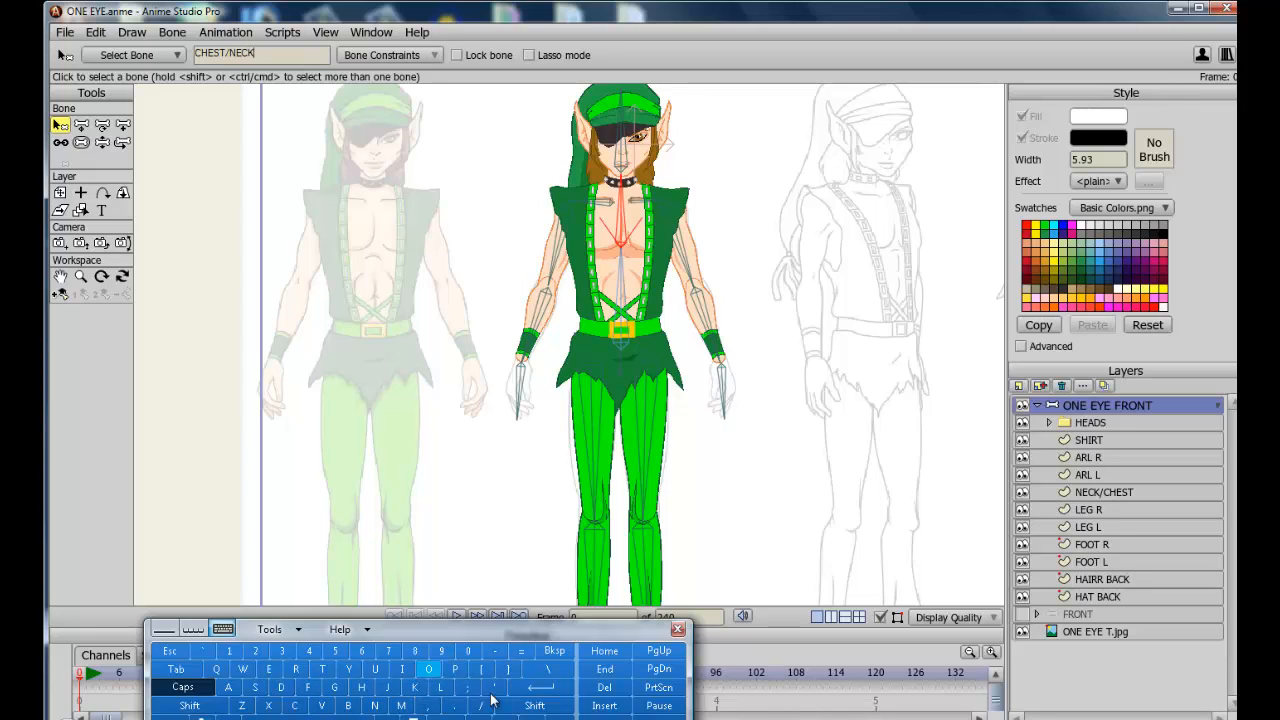
{"action": "left_click", "coordinate": [540, 688]}
Rename the head bone B4 as HEAD
{"action": "left_click", "coordinate": [627, 157]}
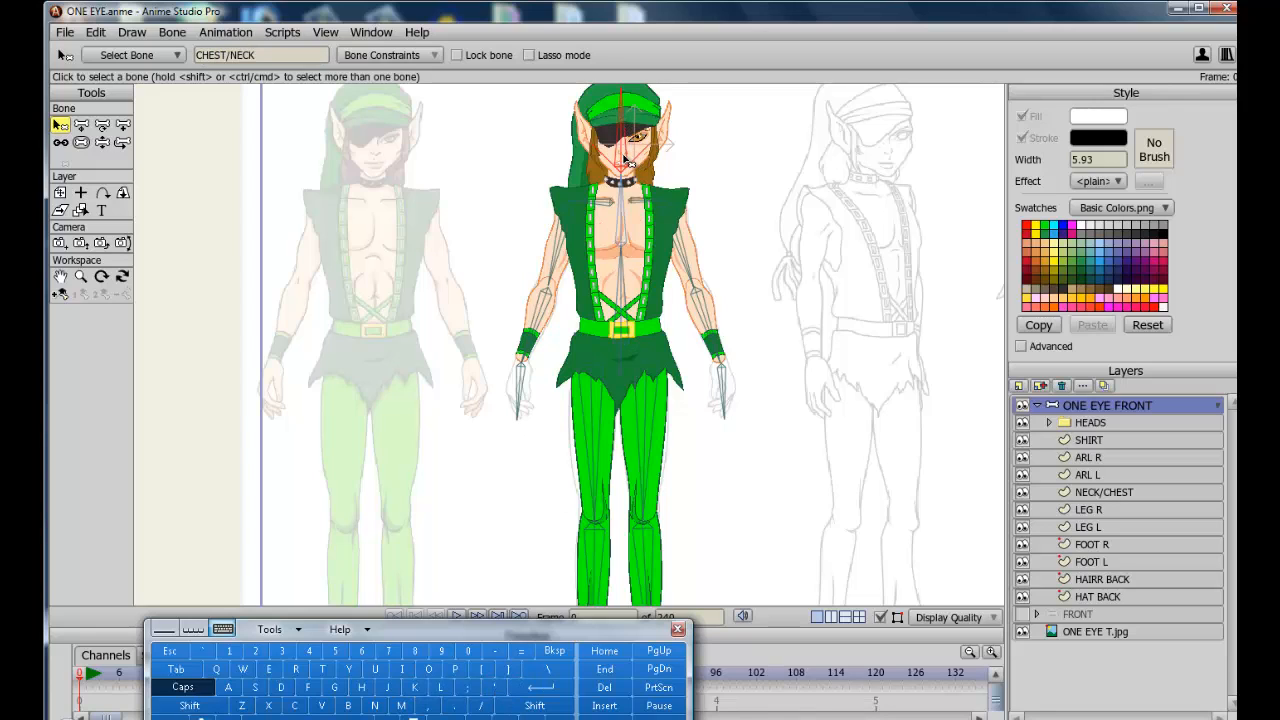
{"action": "double_click", "coordinate": [228, 60]}
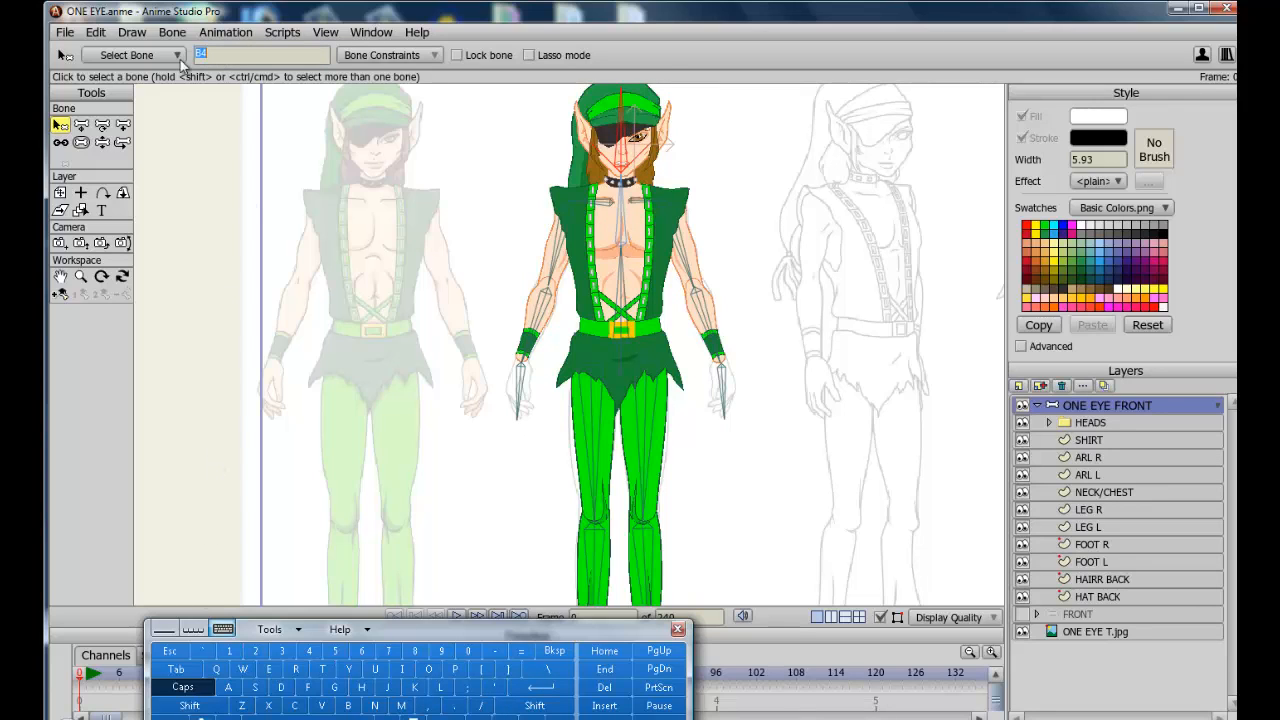
{"action": "left_click", "coordinate": [362, 687]}
{"action": "left_click", "coordinate": [268, 669]}
{"action": "left_click", "coordinate": [228, 687]}
{"action": "left_click", "coordinate": [290, 692]}
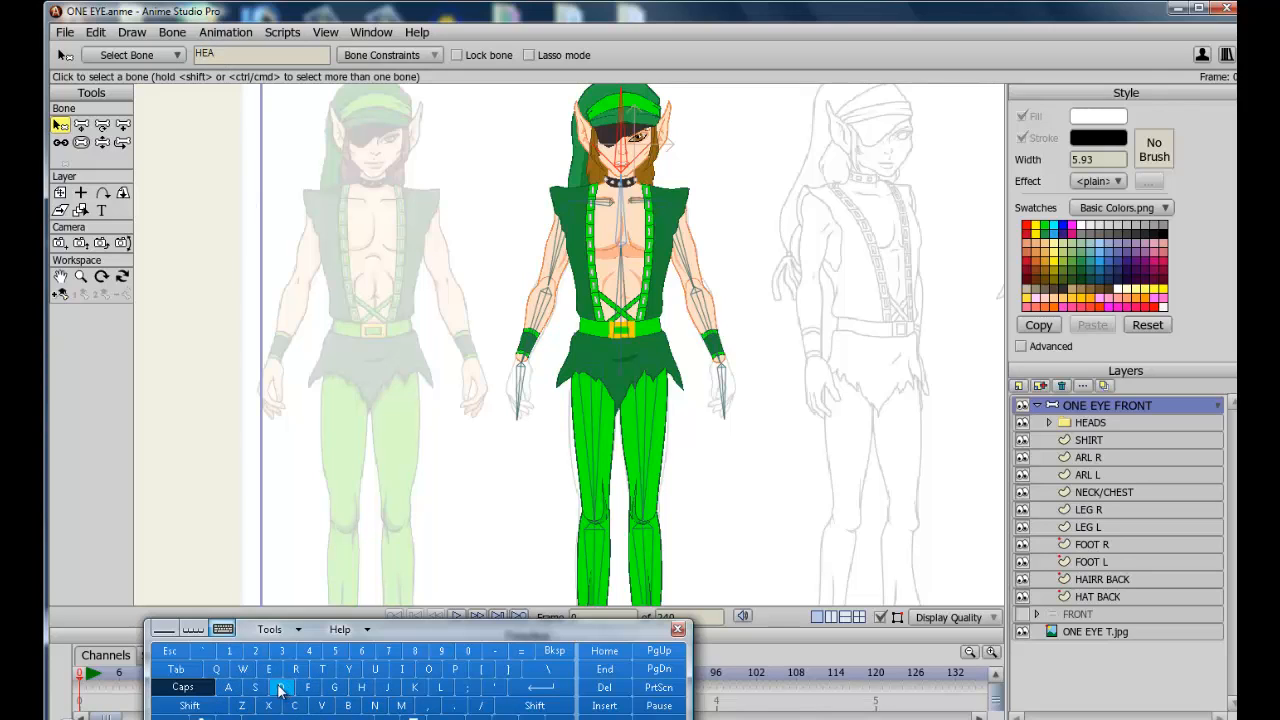
{"action": "left_click", "coordinate": [552, 692]}
Rename the shoulder bone B5 on the character's left side as SHOULDER L
{"action": "left_click", "coordinate": [648, 207]}
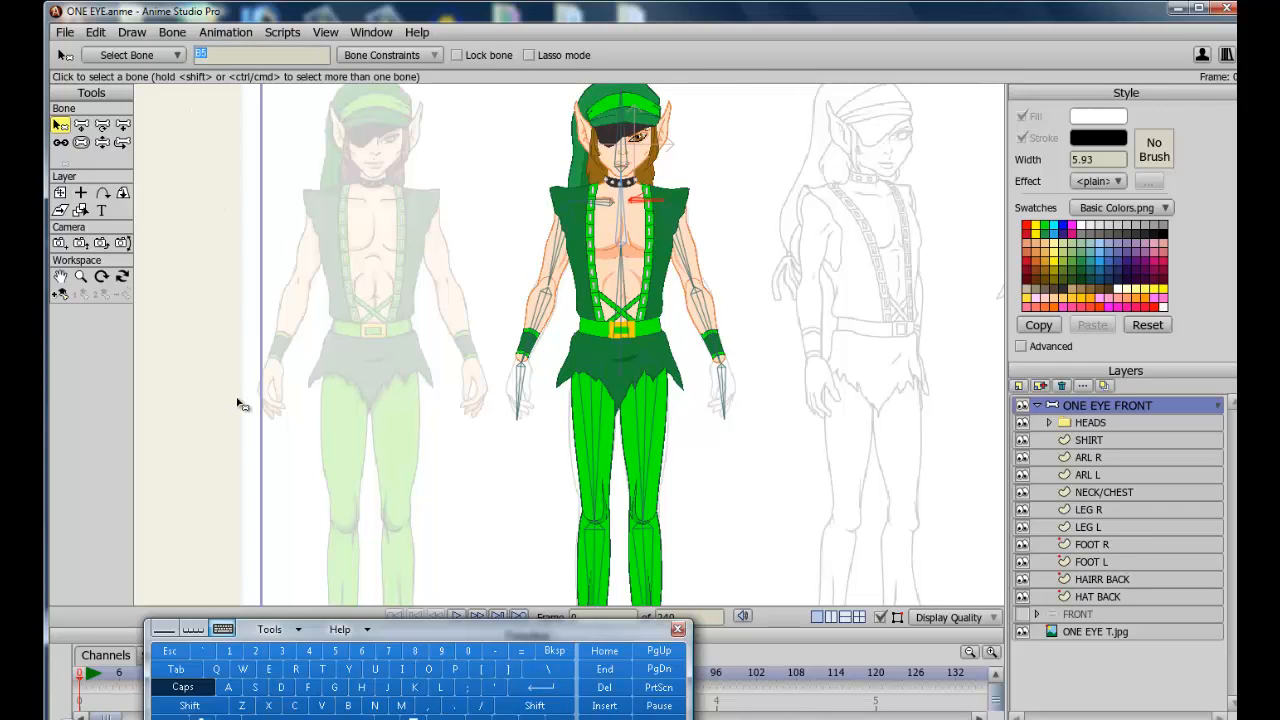
{"action": "left_click", "coordinate": [256, 687]}
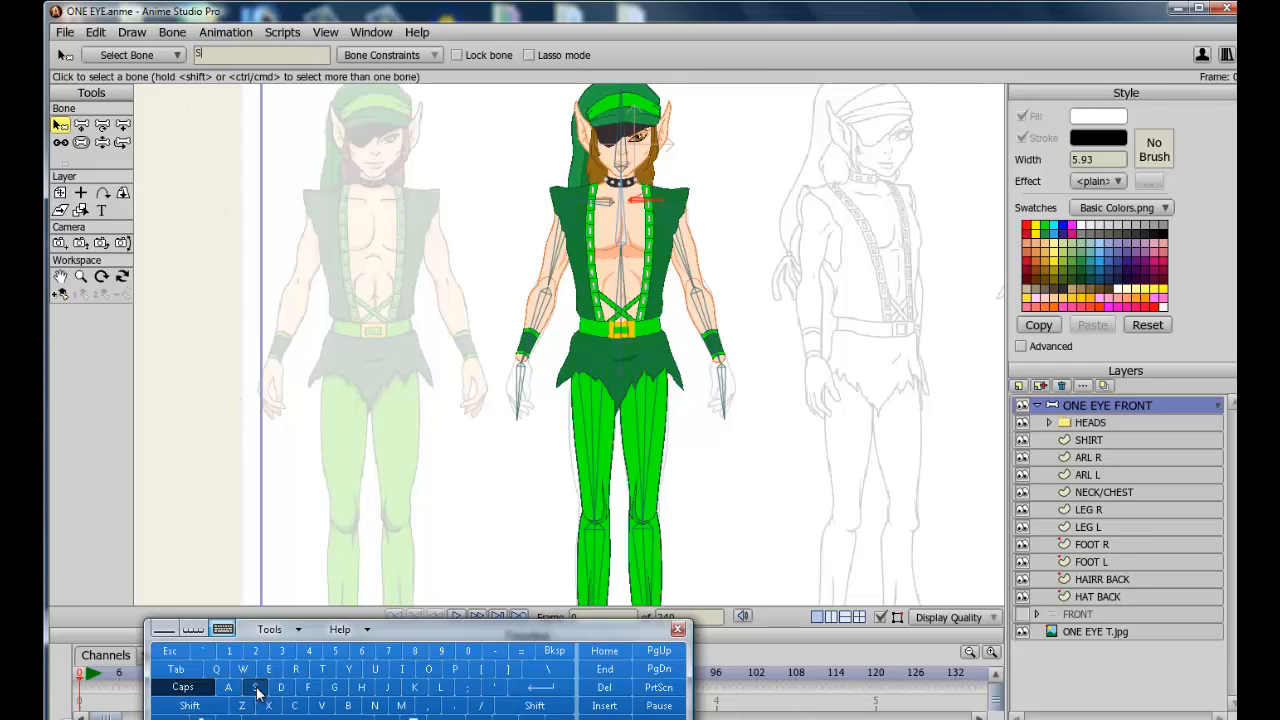
{"action": "left_click", "coordinate": [361, 687]}
{"action": "left_click", "coordinate": [428, 669]}
{"action": "left_click", "coordinate": [375, 669]}
{"action": "left_click", "coordinate": [440, 687]}
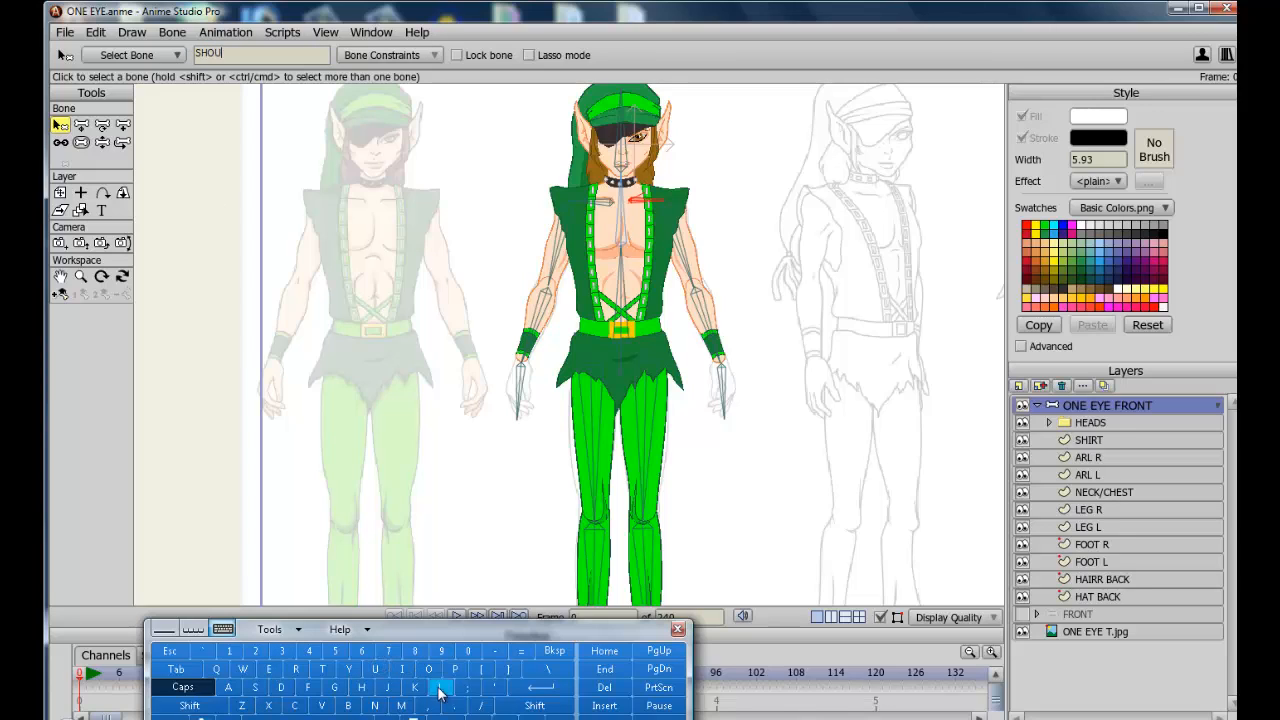
{"action": "left_click", "coordinate": [281, 687]}
{"action": "left_click", "coordinate": [268, 669]}
{"action": "left_click", "coordinate": [295, 669]}
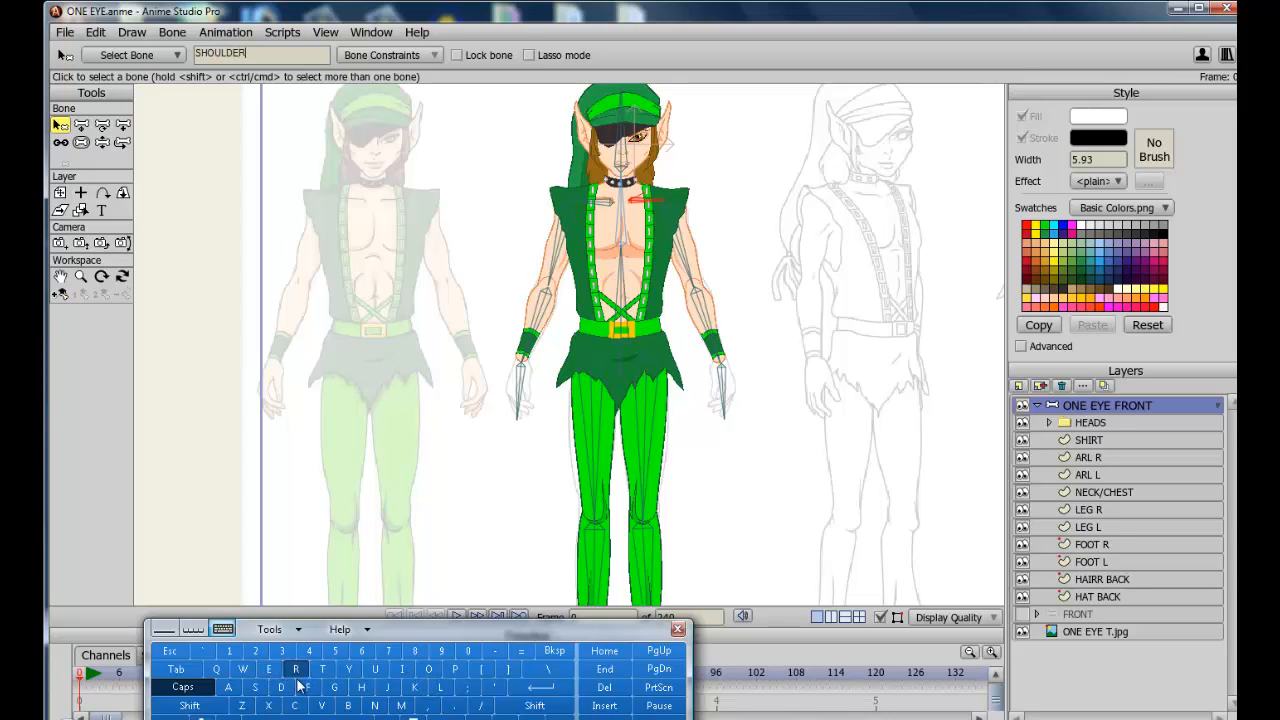
{"action": "left_click", "coordinate": [320, 718]}
{"action": "left_click", "coordinate": [440, 687]}
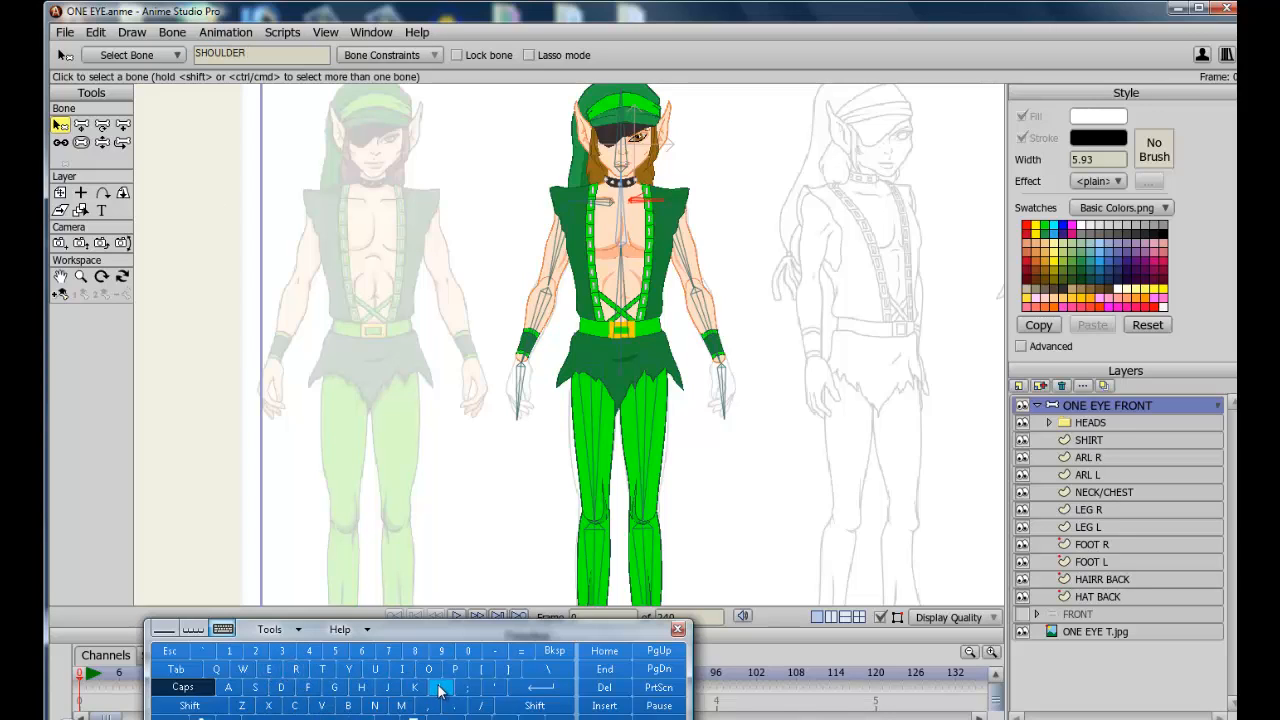
{"action": "left_click", "coordinate": [550, 694]}
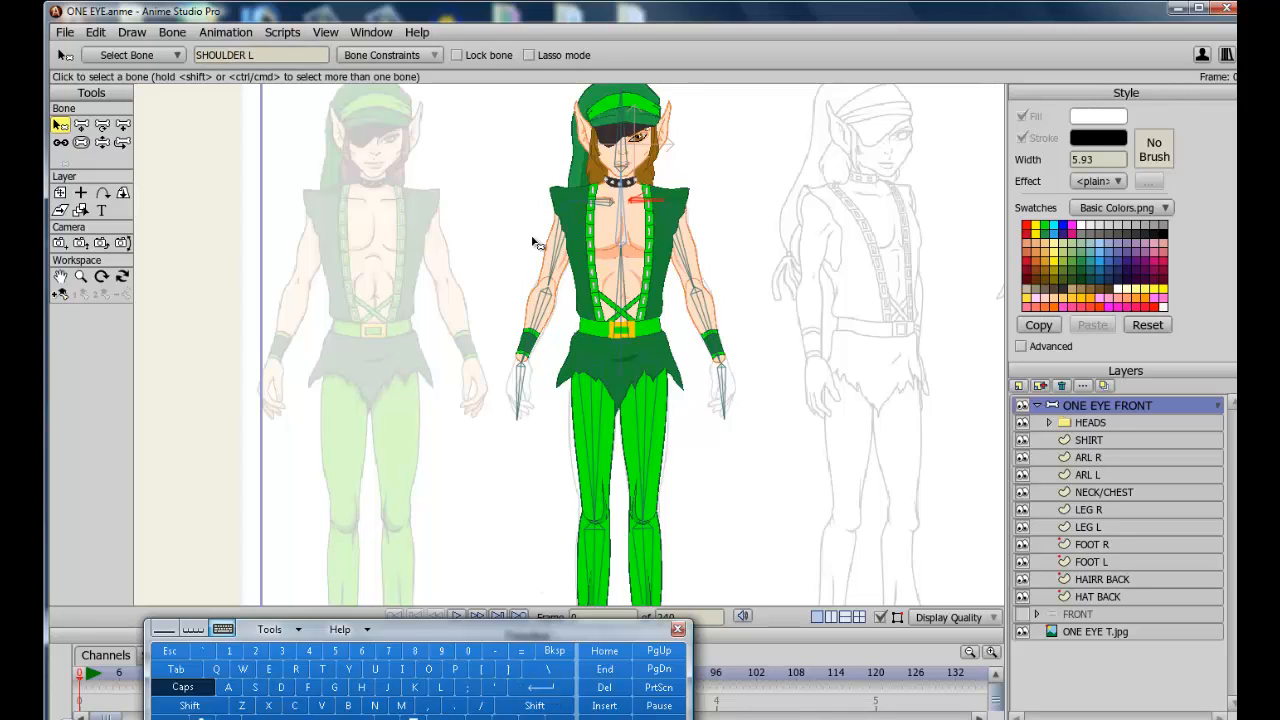
Rename the upper arm bone B6 on the character's left side as ARM UPPER L
{"action": "left_click", "coordinate": [687, 230]}
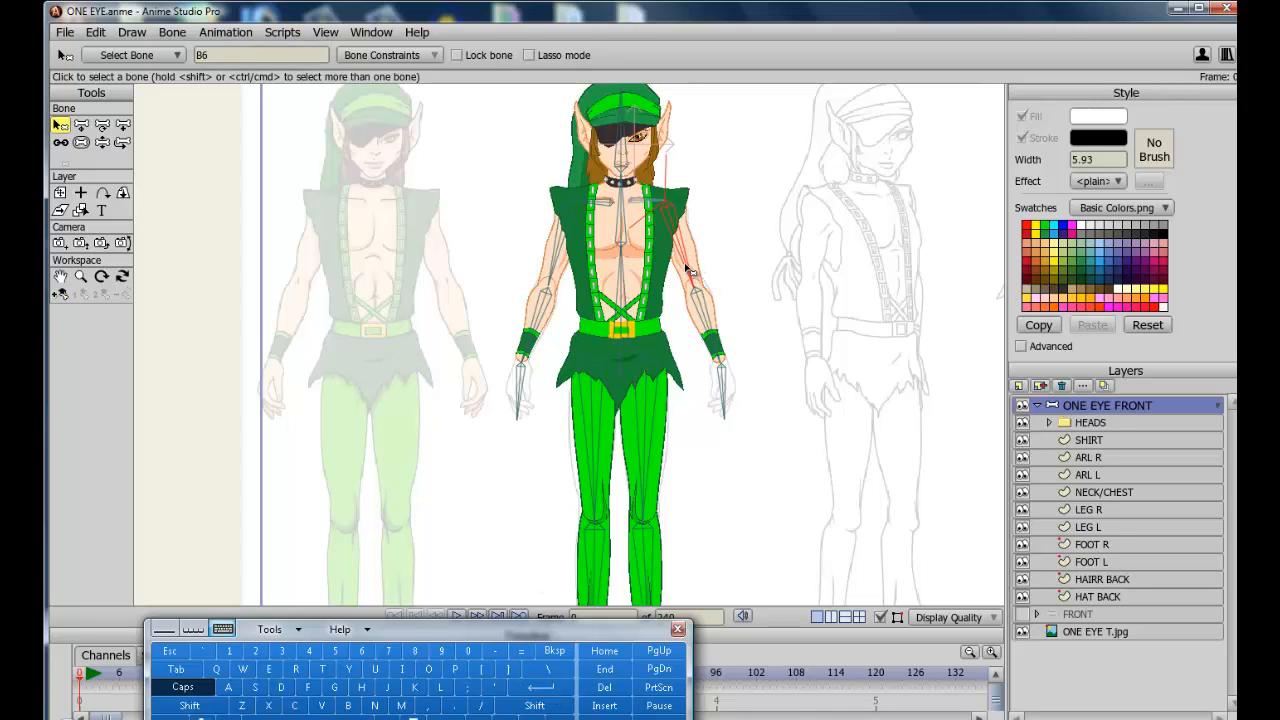
{"action": "left_click_drag", "start_coordinate": [210, 56], "coordinate": [194, 59]}
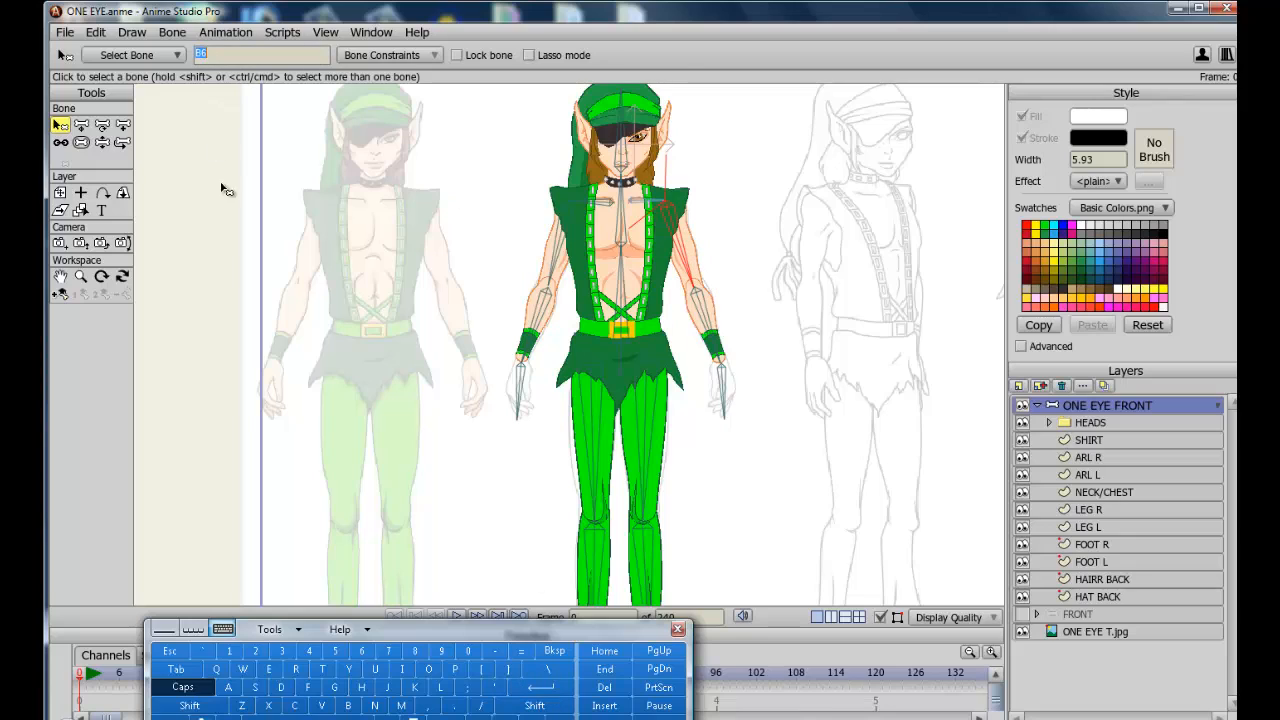
{"action": "left_click", "coordinate": [229, 690]}
{"action": "left_click", "coordinate": [296, 669]}
{"action": "left_click", "coordinate": [401, 706]}
{"action": "left_click", "coordinate": [381, 674]}
{"action": "left_click", "coordinate": [454, 672]}
{"action": "left_click", "coordinate": [454, 672]}
{"action": "left_click", "coordinate": [269, 669]}
{"action": "left_click", "coordinate": [296, 669]}
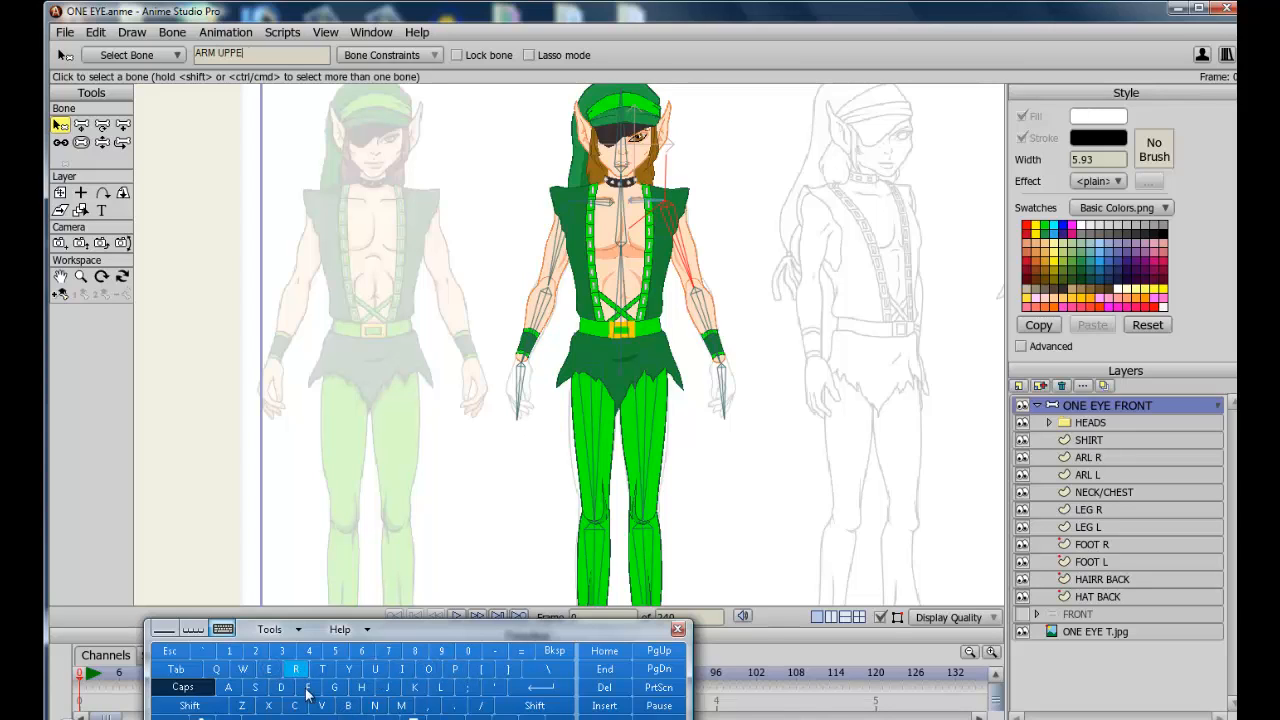
{"action": "left_click", "coordinate": [310, 718]}
{"action": "left_click", "coordinate": [440, 687]}
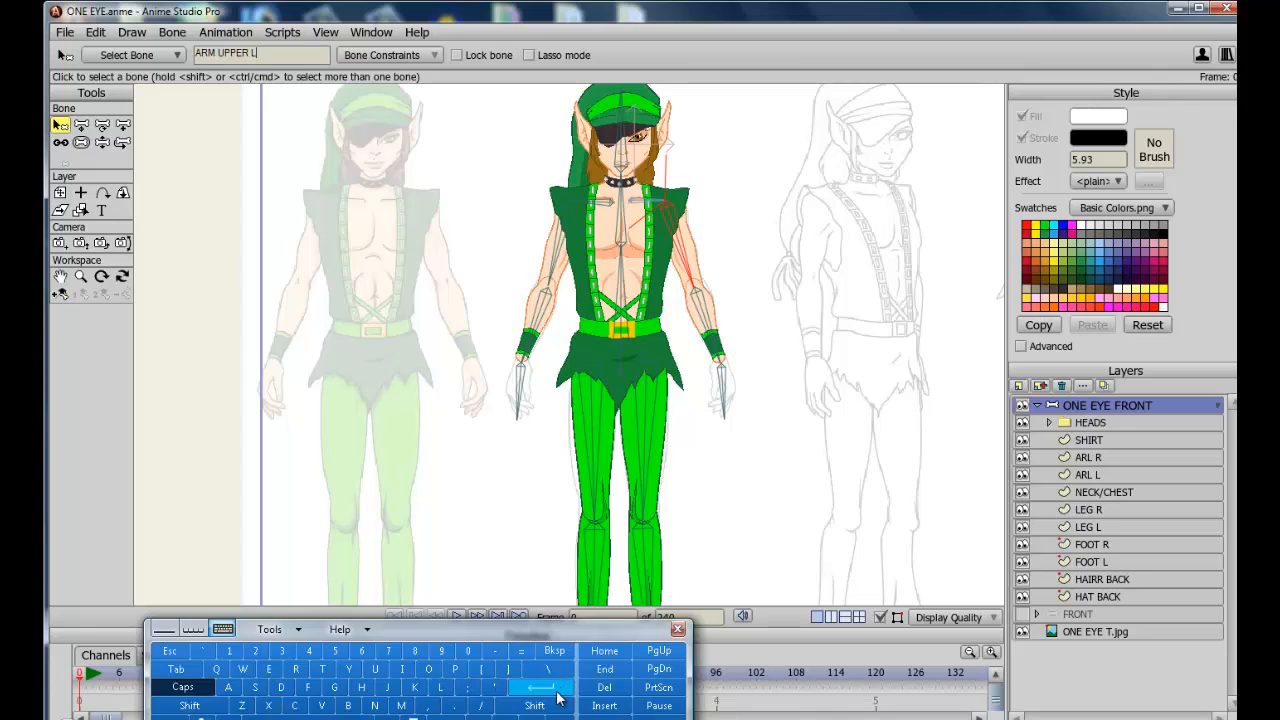
{"action": "left_click", "coordinate": [558, 695]}
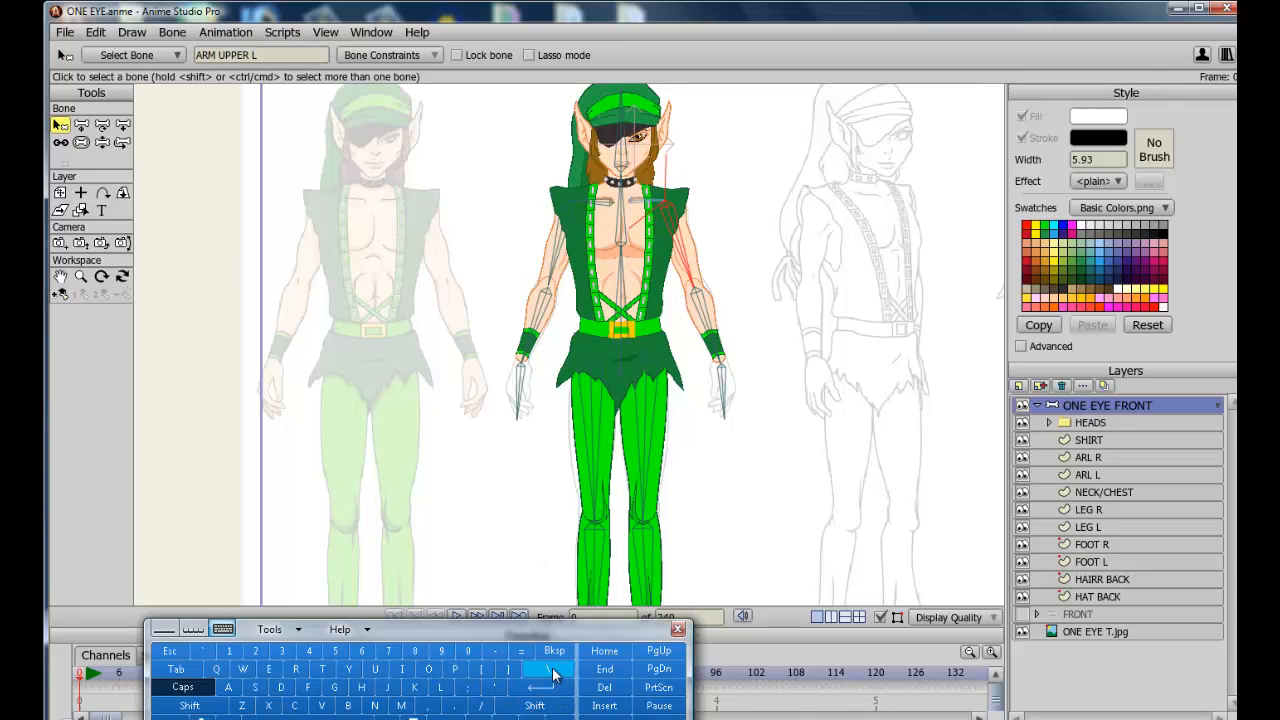
{"action": "left_click", "coordinate": [545, 690]}
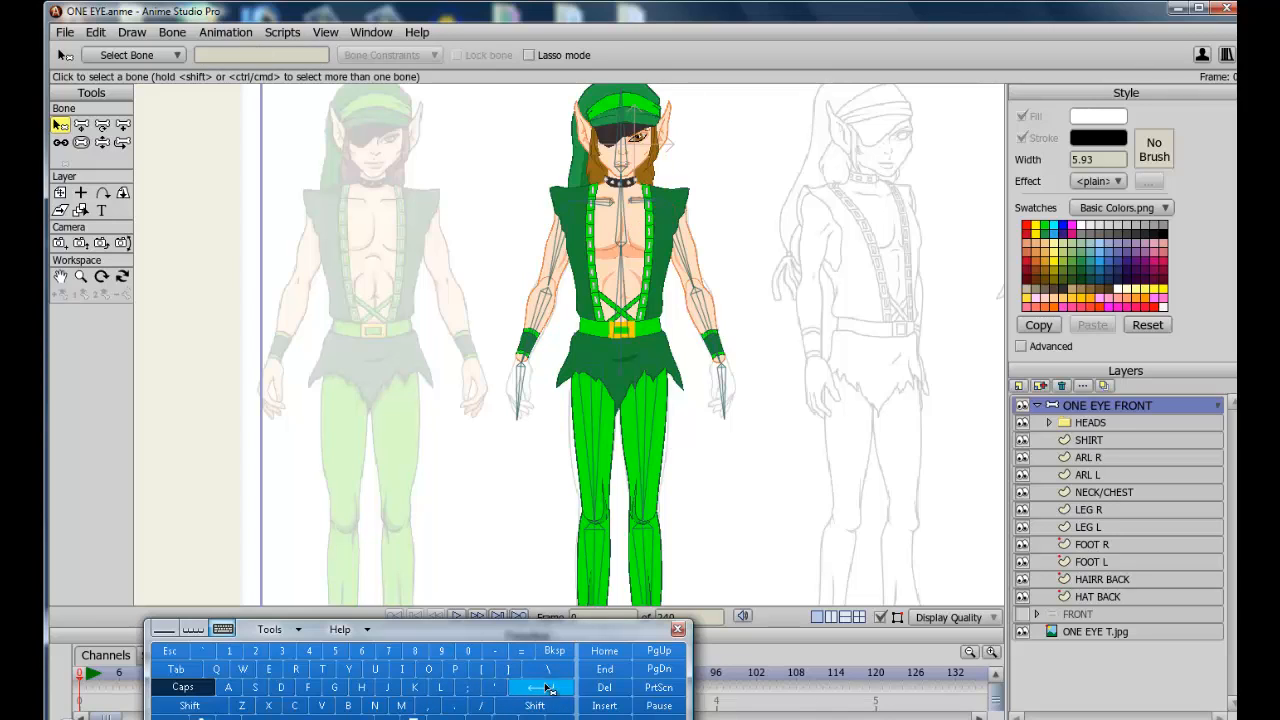
Rename the forearm bone B7 on the character's left side as ARM LOWER L
{"action": "left_click", "coordinate": [706, 292]}
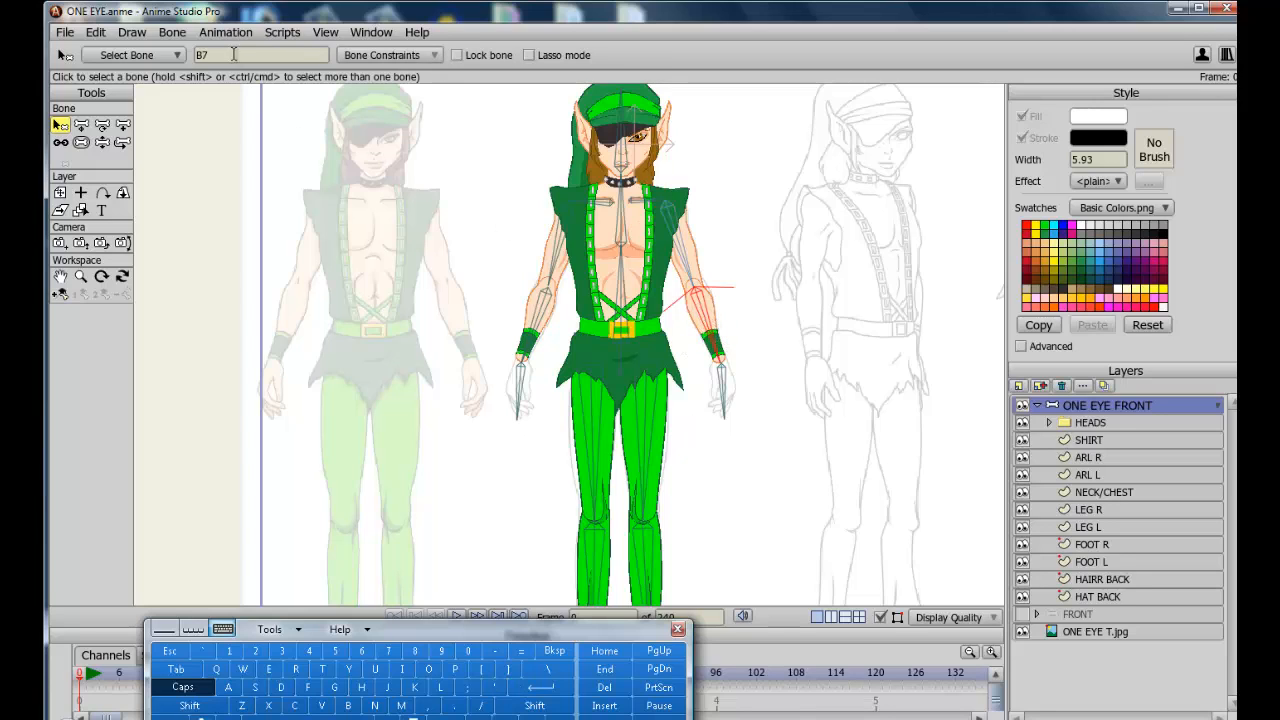
{"action": "left_click_drag", "start_coordinate": [220, 55], "coordinate": [166, 66]}
{"action": "left_click", "coordinate": [228, 688]}
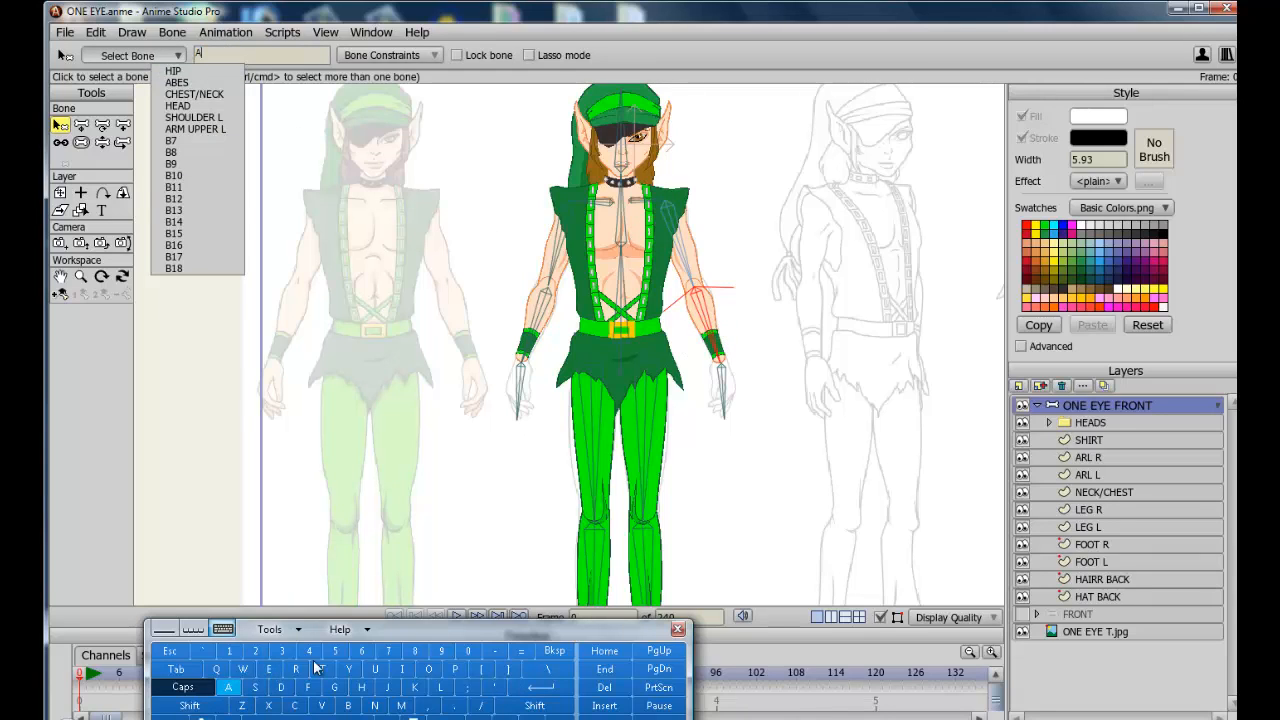
{"action": "left_click", "coordinate": [296, 669]}
{"action": "left_click", "coordinate": [401, 705]}
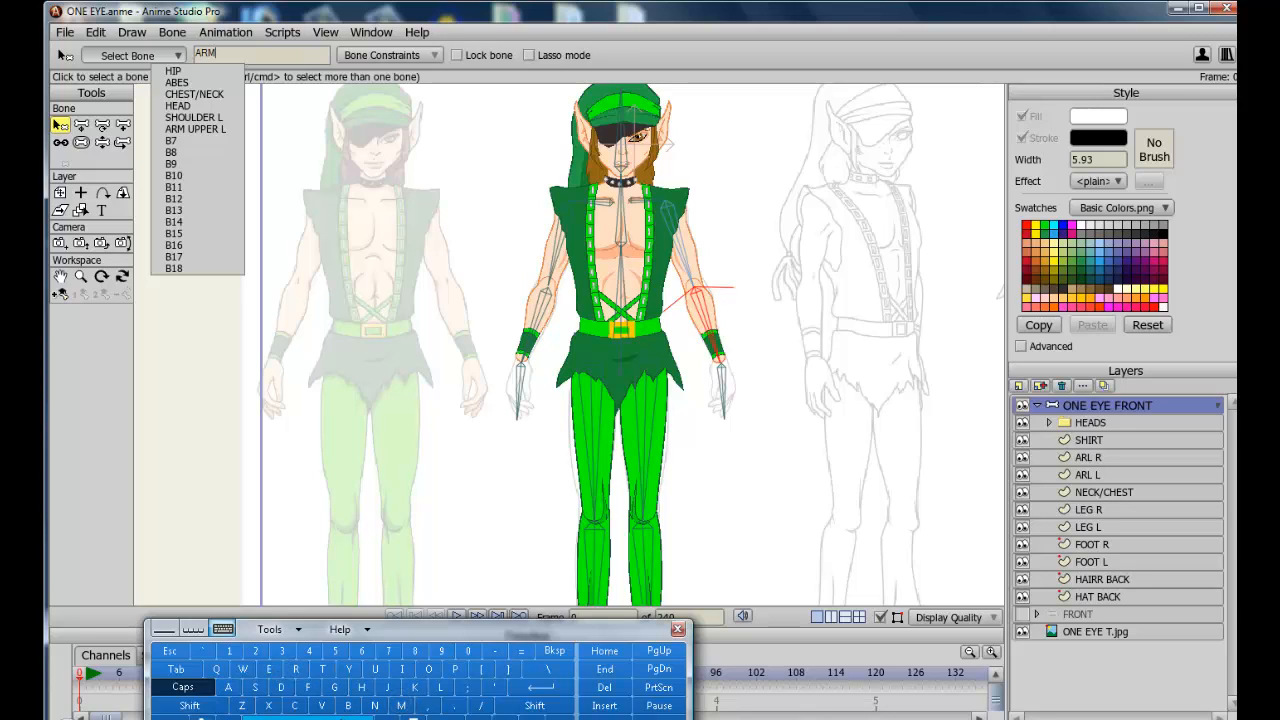
{"action": "left_click", "coordinate": [308, 717]}
{"action": "left_click", "coordinate": [440, 687]}
{"action": "left_click", "coordinate": [428, 669]}
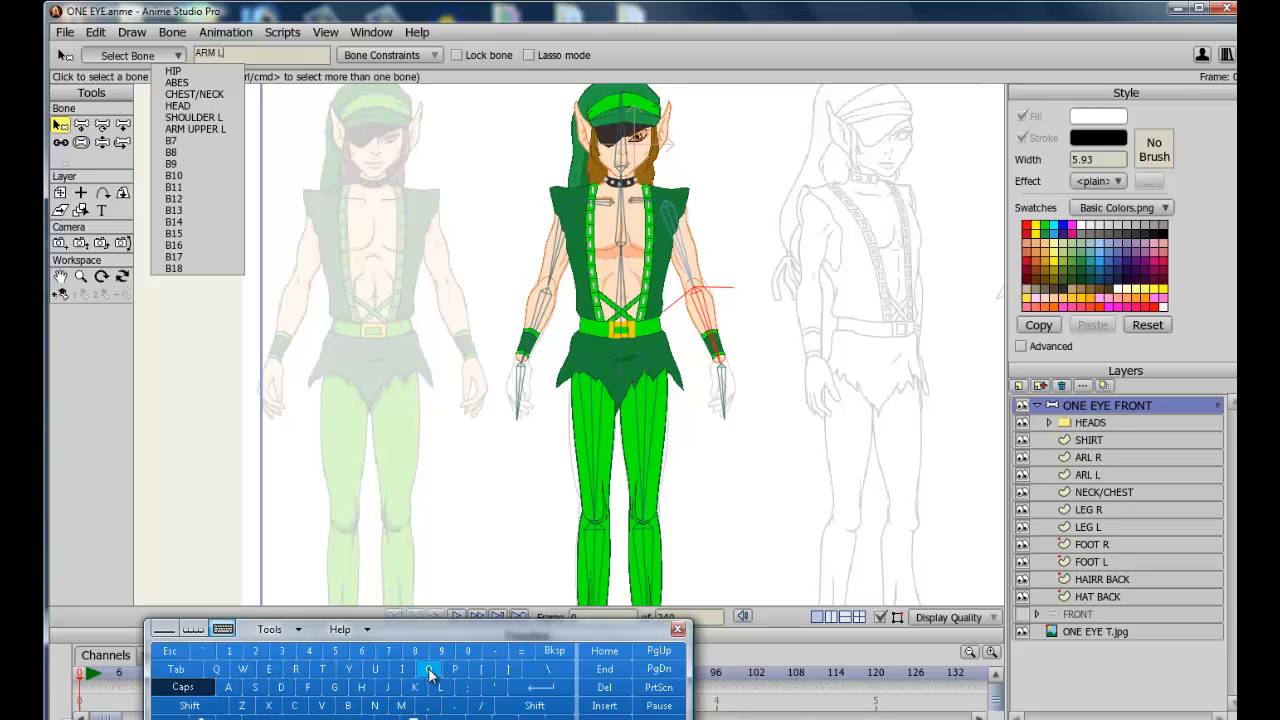
{"action": "left_click", "coordinate": [243, 669]}
{"action": "left_click", "coordinate": [269, 669]}
{"action": "left_click", "coordinate": [296, 669]}
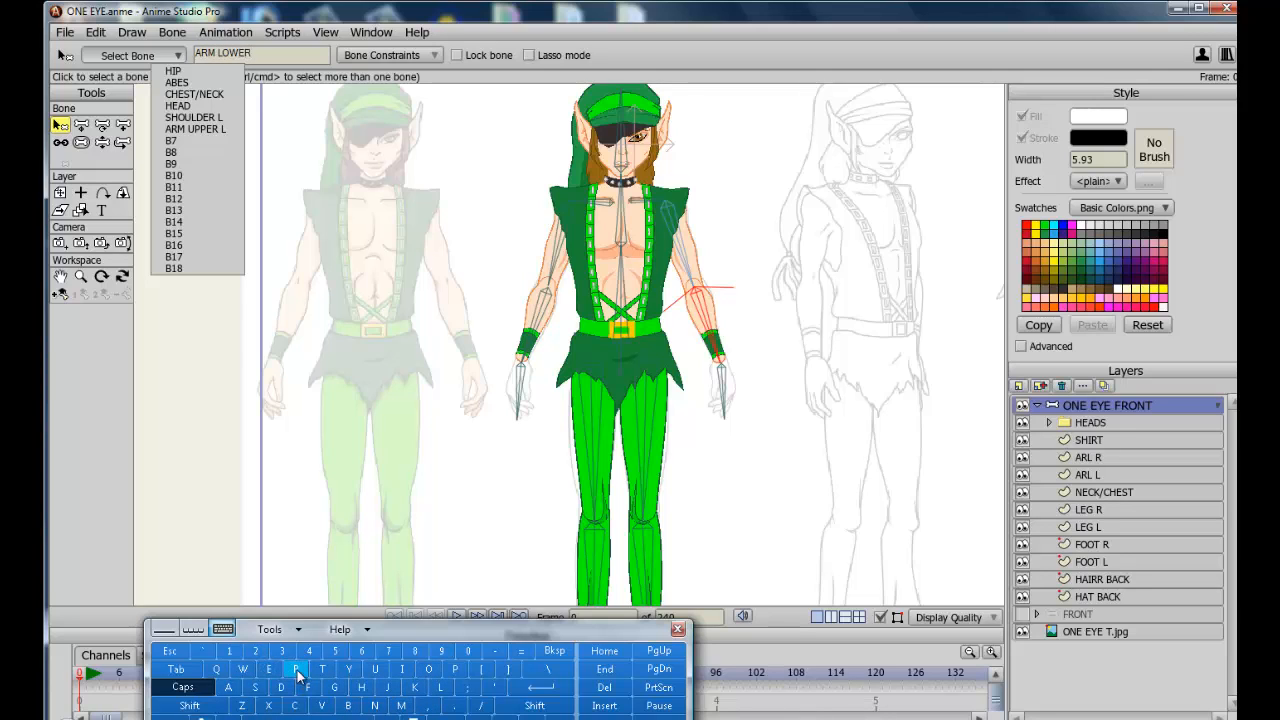
{"action": "left_click", "coordinate": [326, 718]}
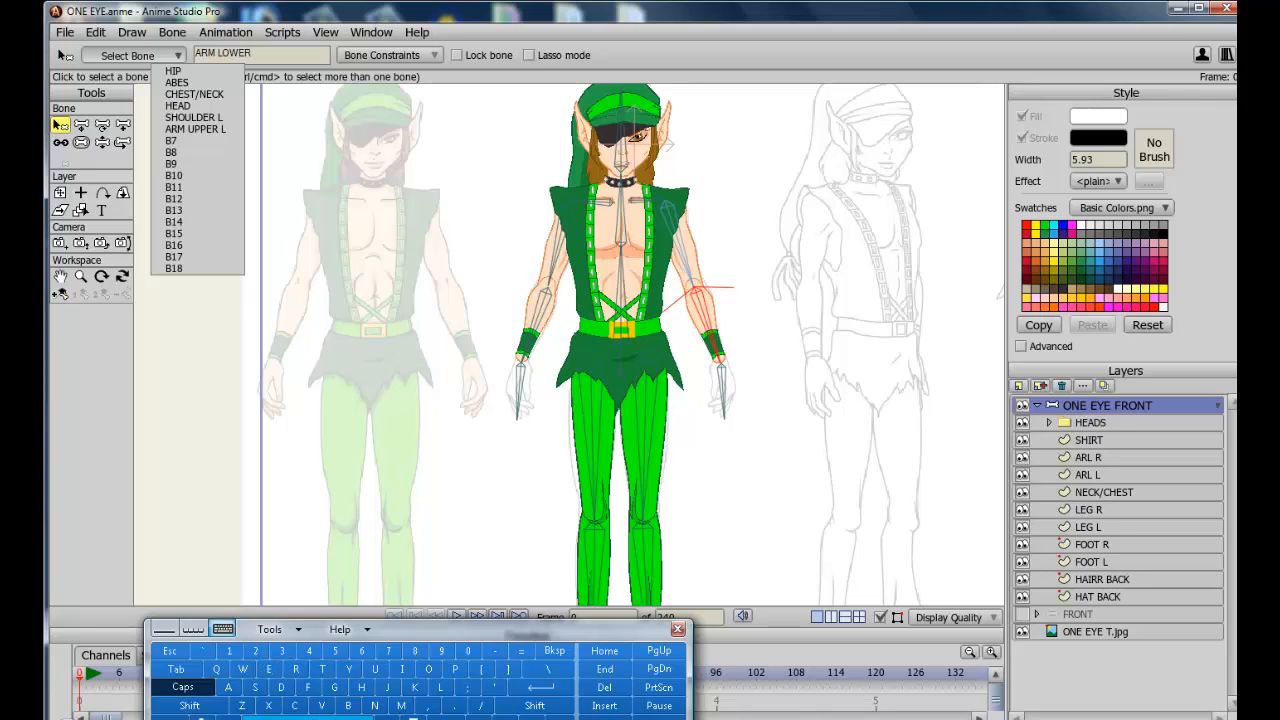
{"action": "left_click", "coordinate": [443, 690]}
{"action": "left_click", "coordinate": [555, 690]}
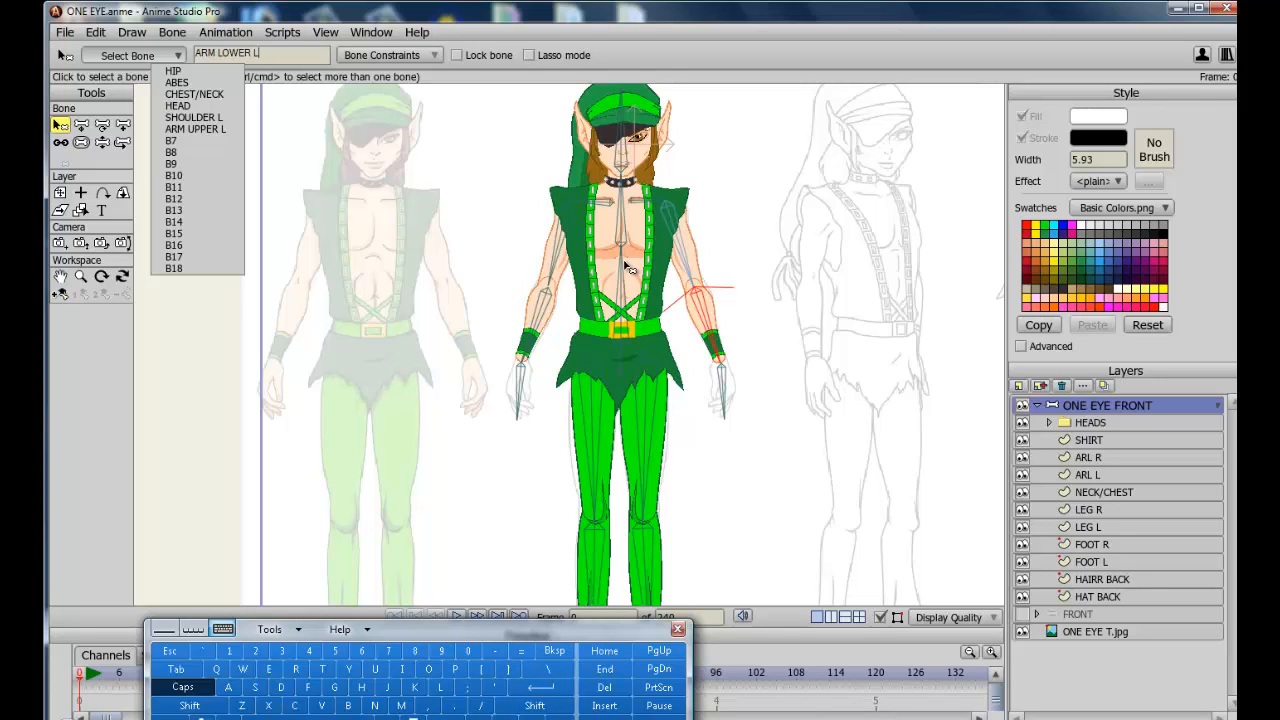
Rename the hand bone B8 on the character's left side as HAND L and review that arm's other bone names
{"action": "left_click", "coordinate": [720, 390]}
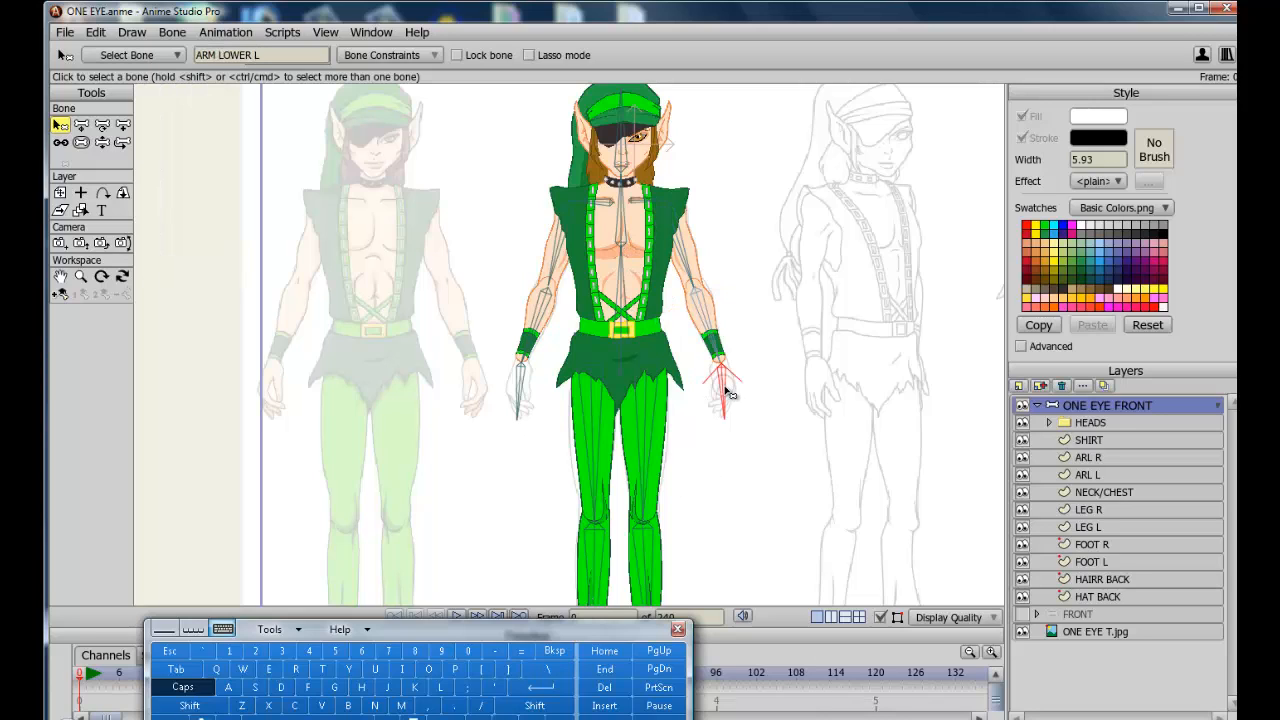
{"action": "double_click", "coordinate": [220, 56]}
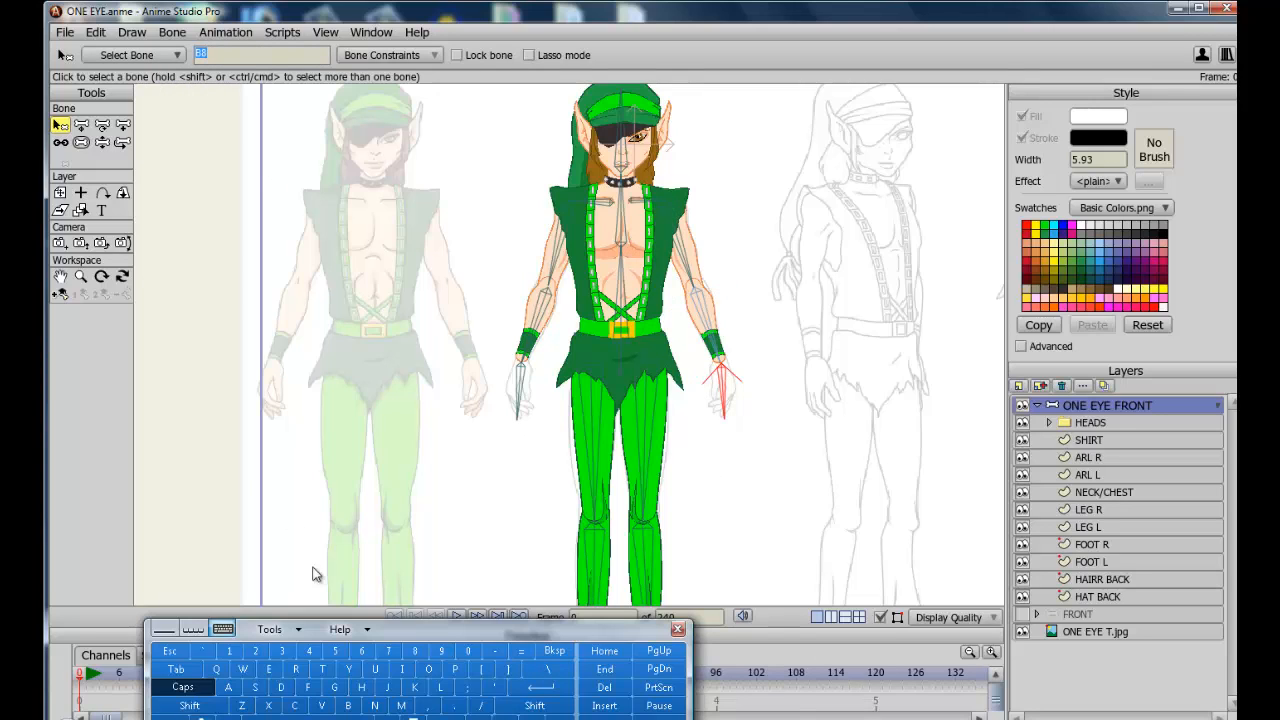
{"action": "left_click", "coordinate": [362, 688]}
{"action": "left_click", "coordinate": [374, 706]}
{"action": "left_click", "coordinate": [281, 688]}
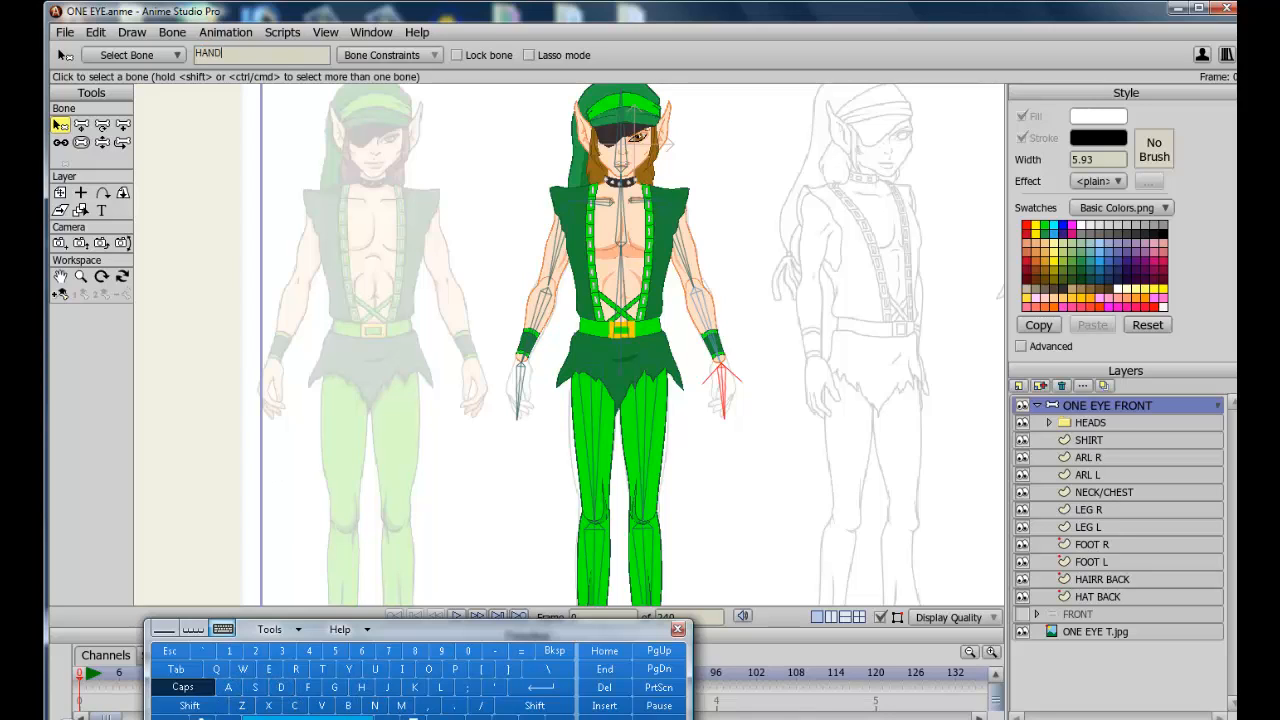
{"action": "left_click", "coordinate": [318, 716]}
{"action": "left_click", "coordinate": [440, 688]}
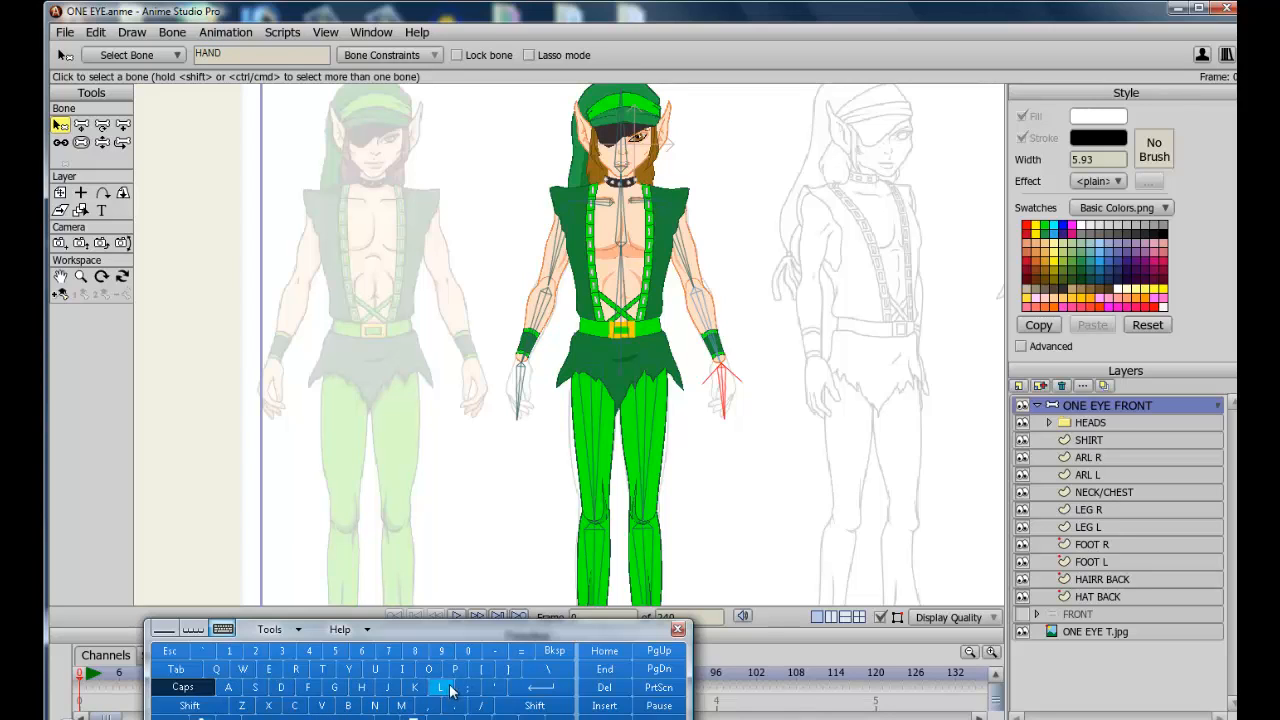
{"action": "left_click", "coordinate": [558, 690]}
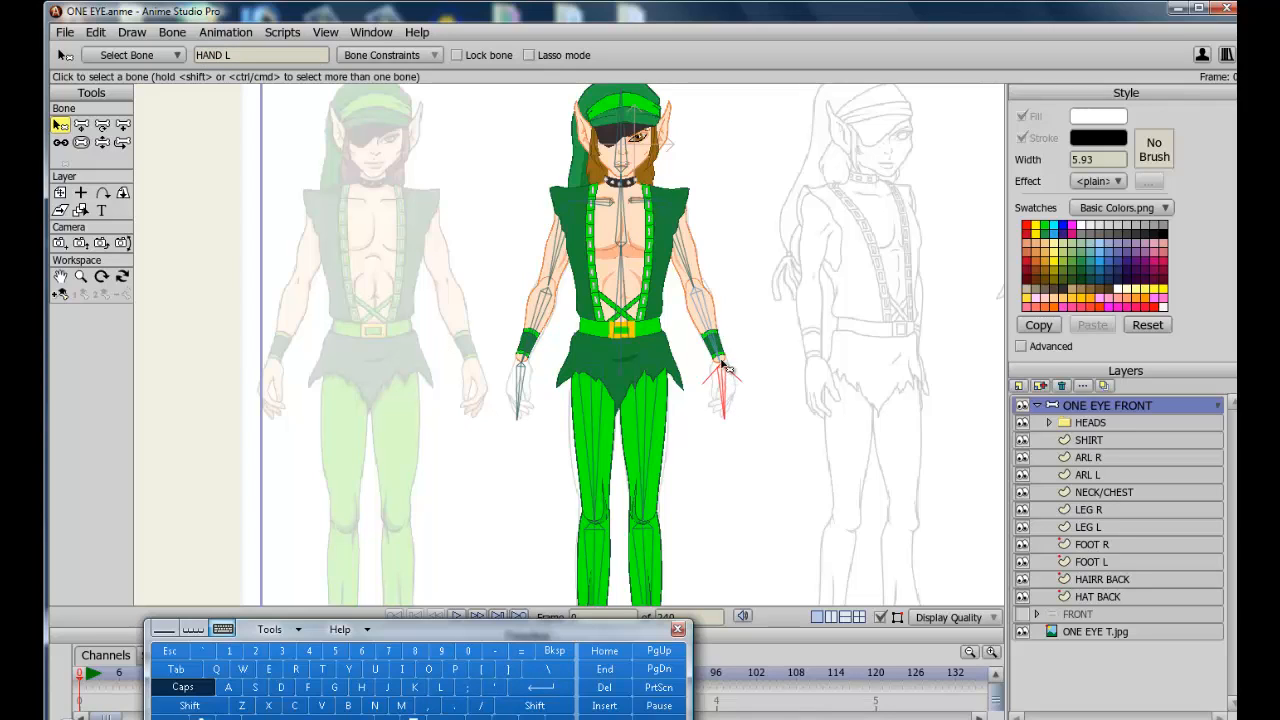
{"action": "left_click", "coordinate": [712, 328]}
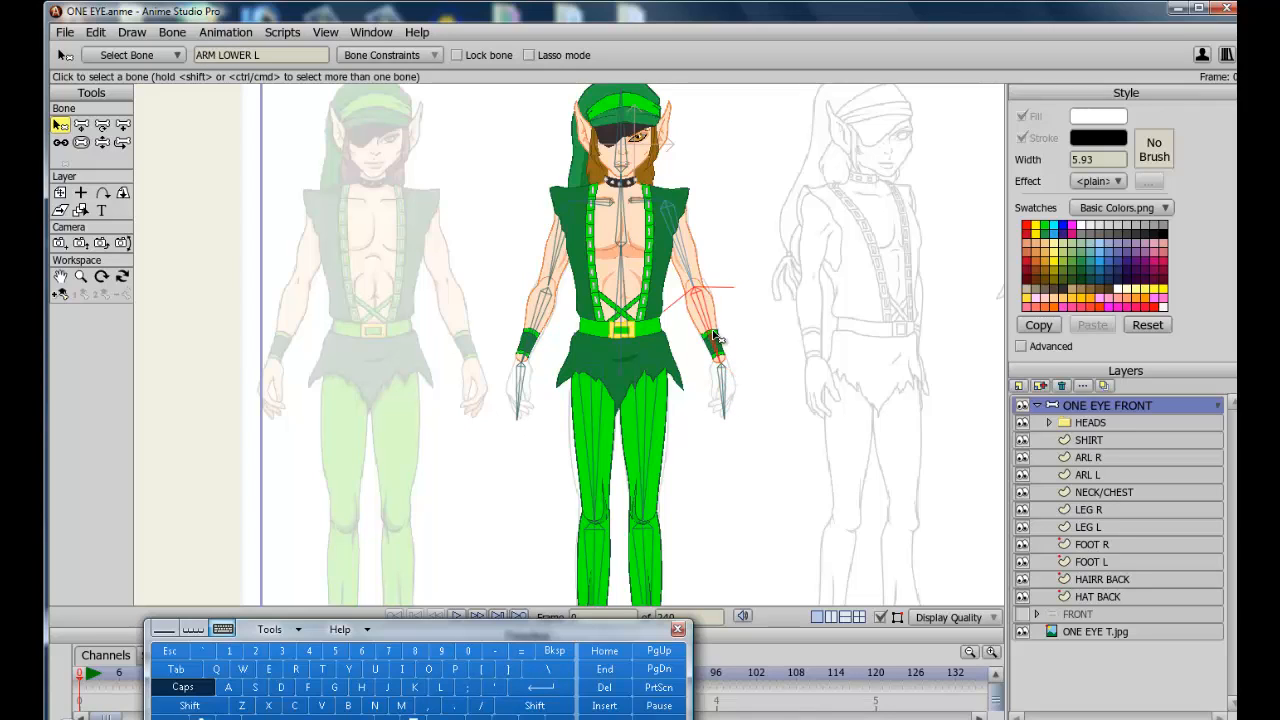
{"action": "left_click", "coordinate": [688, 264]}
{"action": "left_click", "coordinate": [642, 200]}
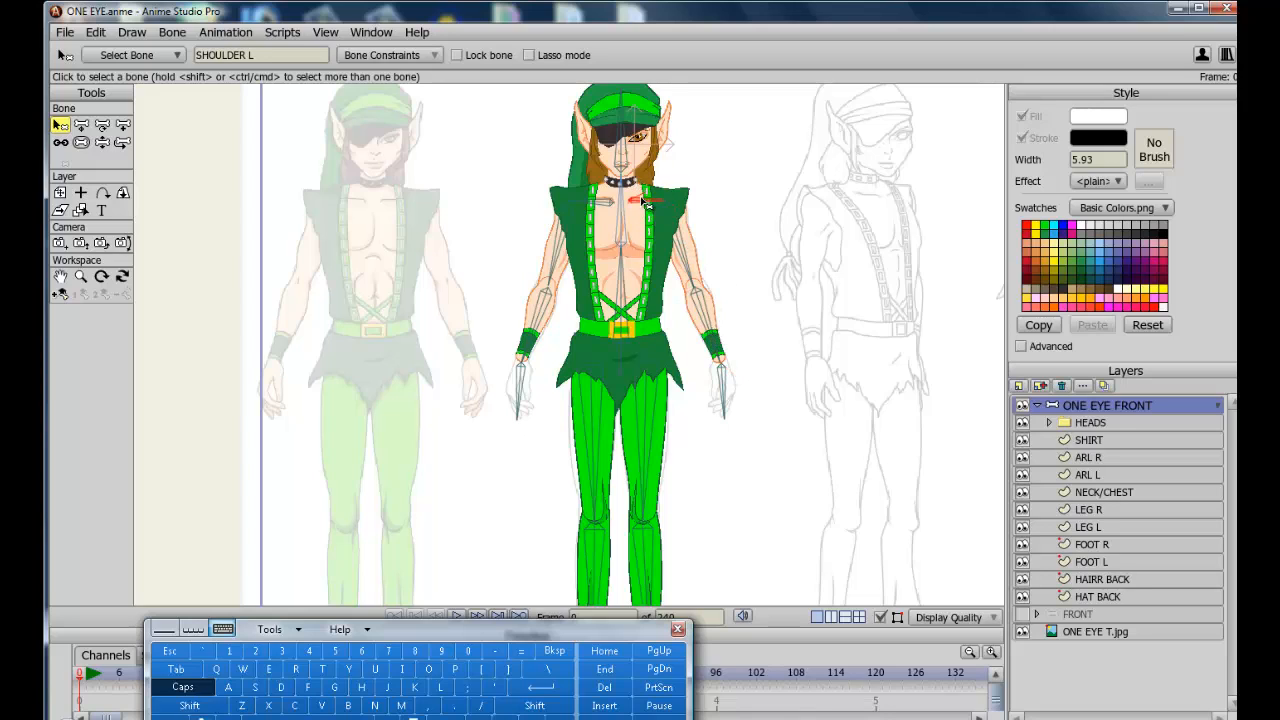
Rename the shoulder bone B9 on the character's right side as SHOULDDR R
{"action": "left_click", "coordinate": [603, 203]}
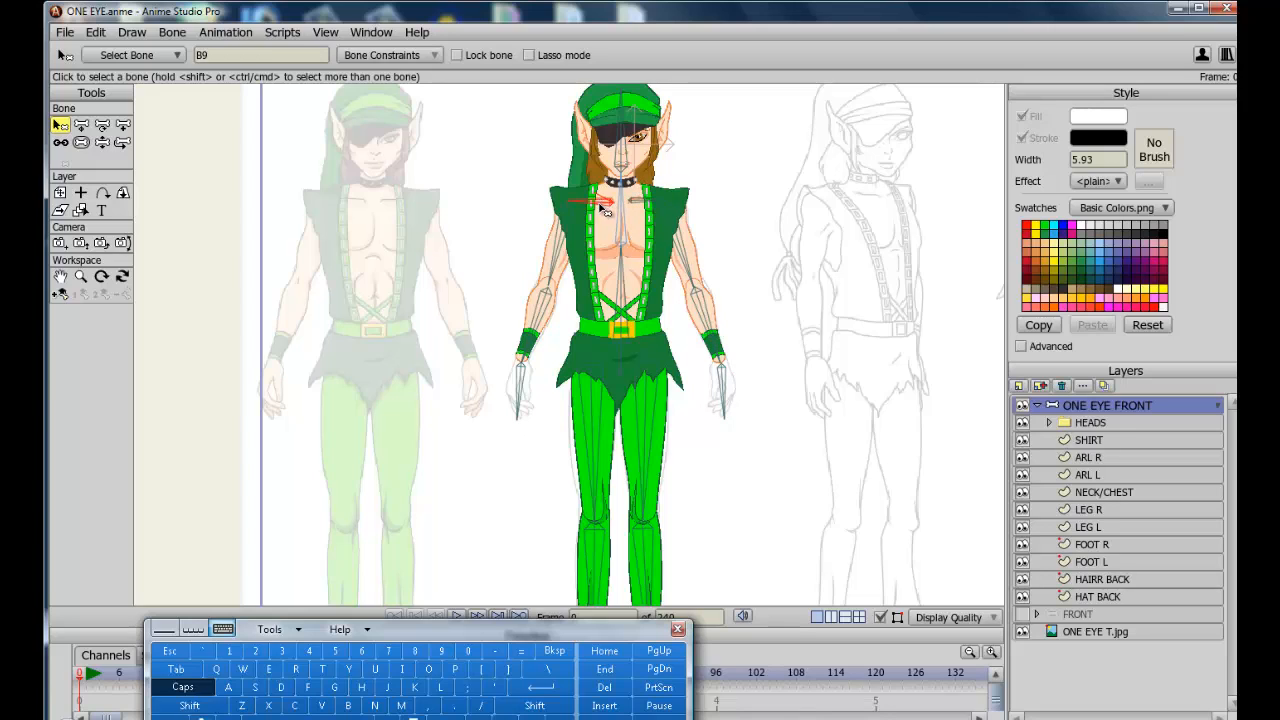
{"action": "left_click", "coordinate": [207, 53]}
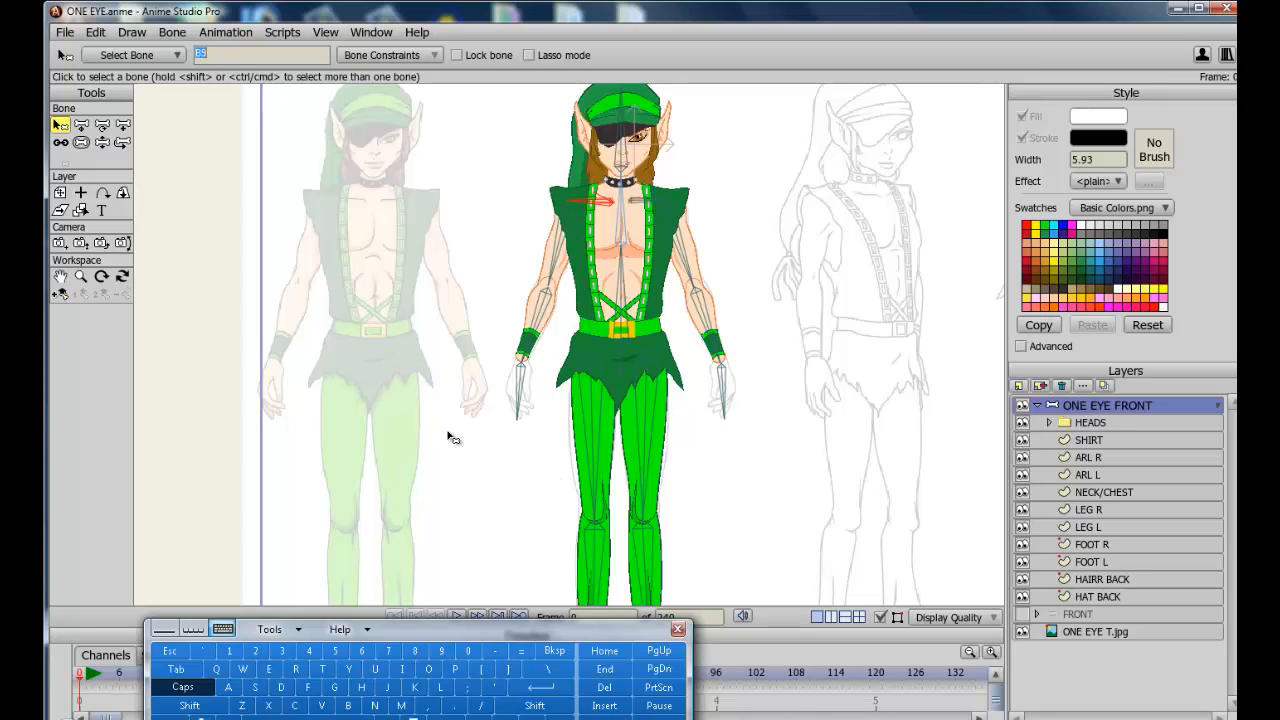
{"action": "left_click", "coordinate": [255, 687]}
{"action": "left_click", "coordinate": [361, 687]}
{"action": "type", "text": "OULDER R"}
{"action": "left_click", "coordinate": [541, 687]}
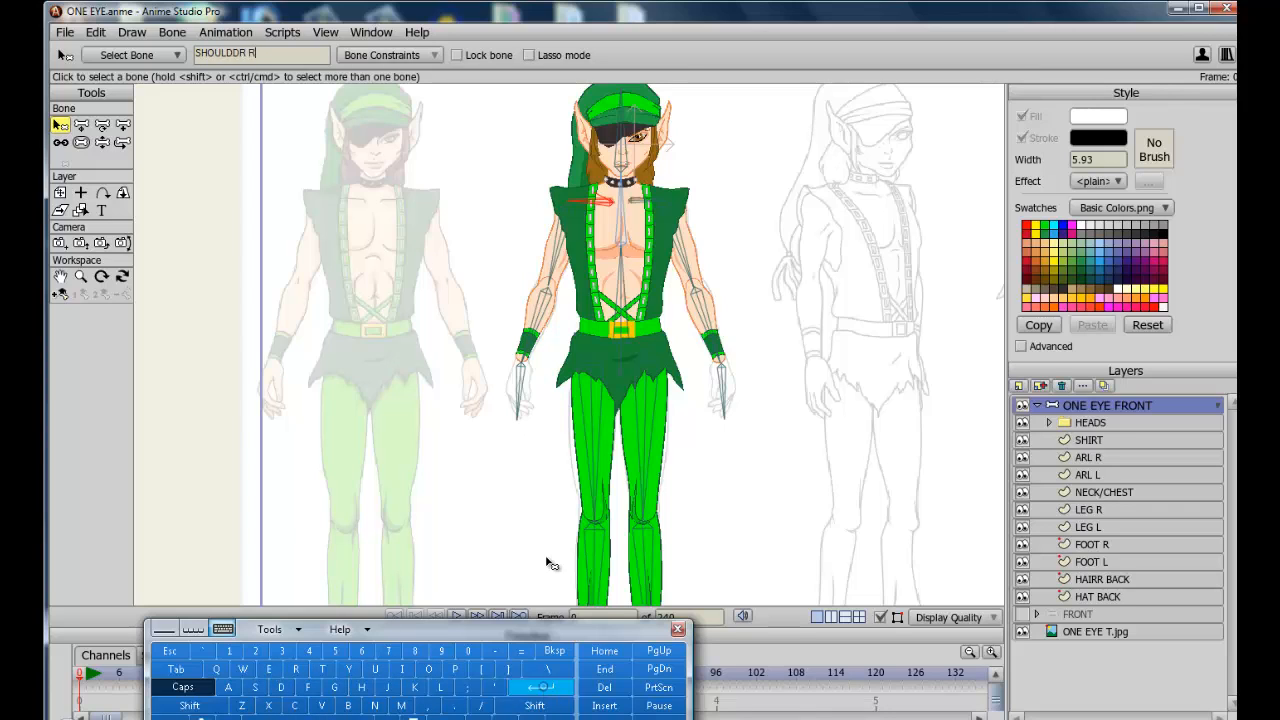
Rename the upper arm bone on the character's right side as ARM UPPER R
{"action": "left_click", "coordinate": [559, 243]}
{"action": "double_click", "coordinate": [220, 55]}
{"action": "type", "text": "ARM UP"}
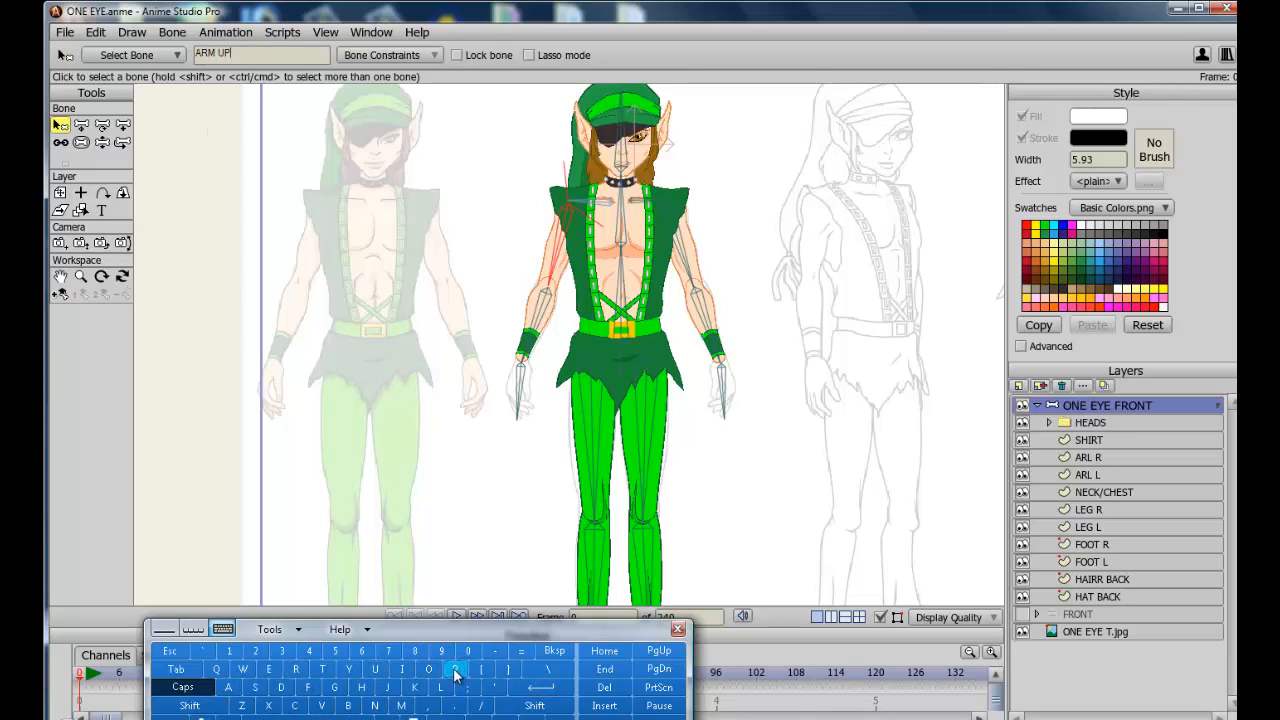
{"action": "type", "text": "PER R"}
{"action": "left_click", "coordinate": [560, 686]}
Rename the forearm bone B11 on the character's right side as ARM LOWER R
{"action": "left_click", "coordinate": [537, 317]}
{"action": "double_click", "coordinate": [212, 55]}
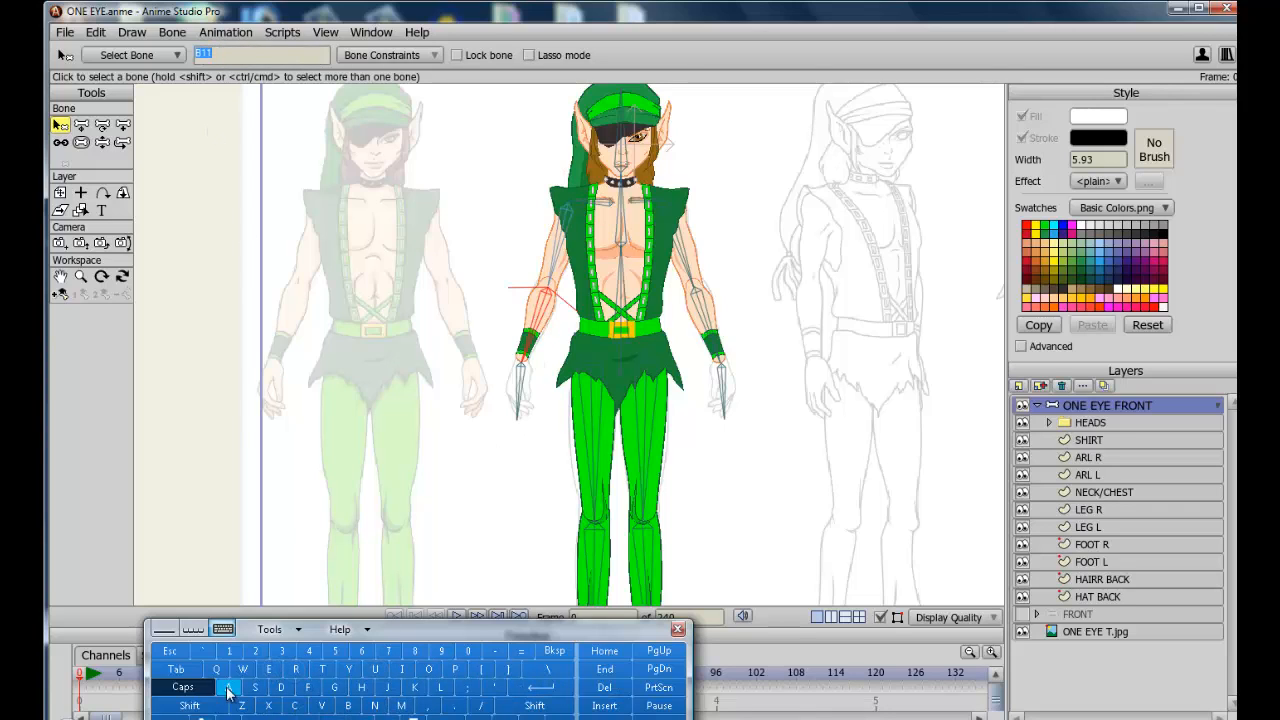
{"action": "type", "text": "ARM LOWER"}
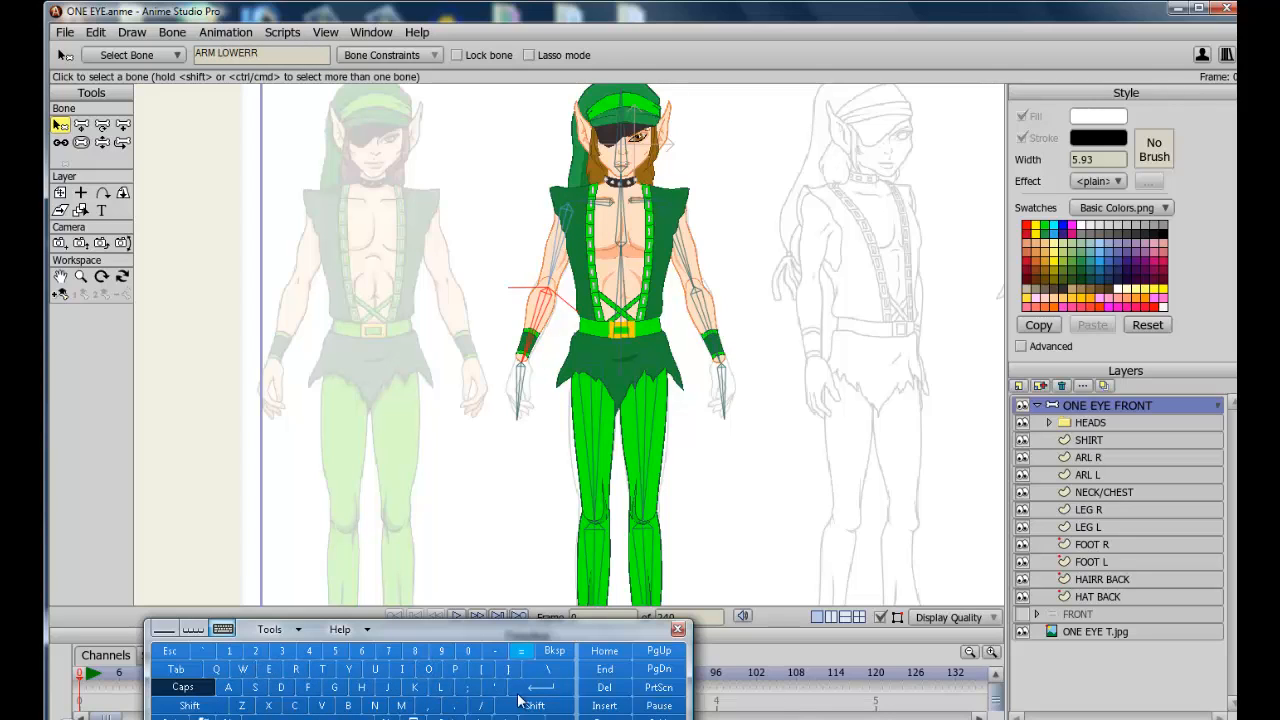
{"action": "type", "text": " R"}
{"action": "left_click", "coordinate": [540, 688]}
Rename the hand bone B12 on the character's right side as HAND R
{"action": "left_click", "coordinate": [518, 388]}
{"action": "double_click", "coordinate": [213, 55]}
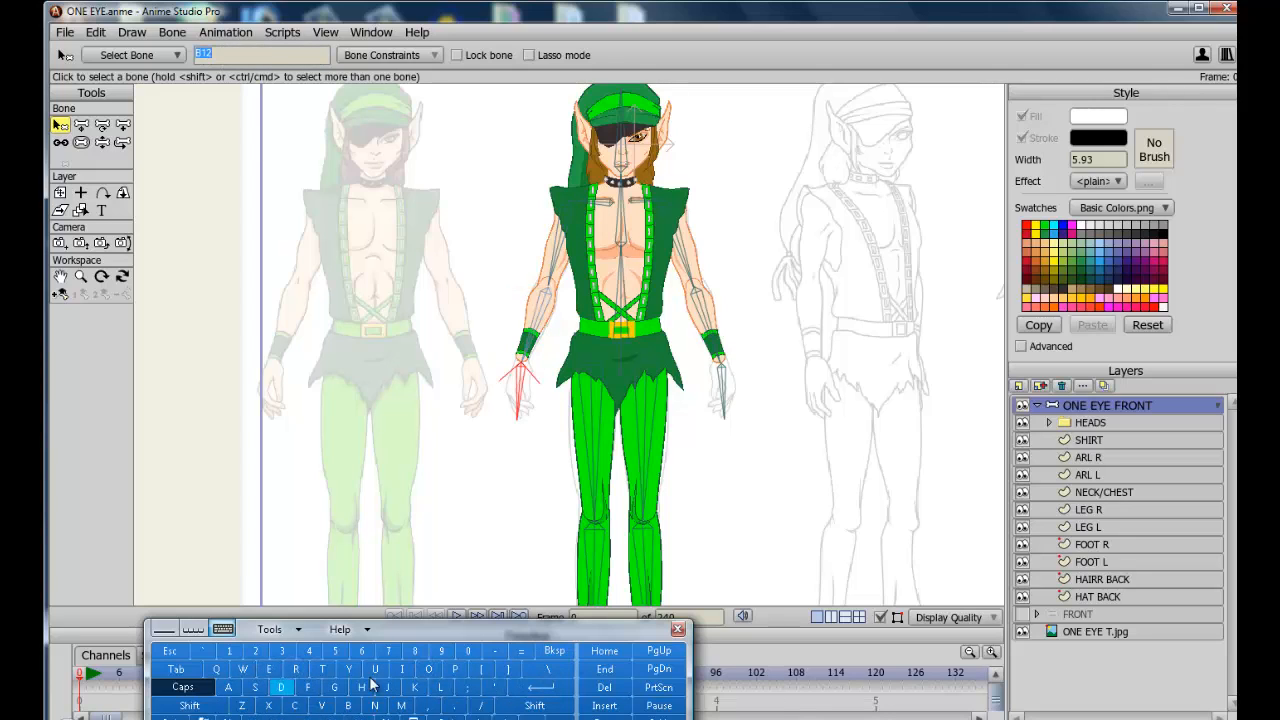
{"action": "type", "text": "HAND R"}
{"action": "left_click", "coordinate": [540, 688]}
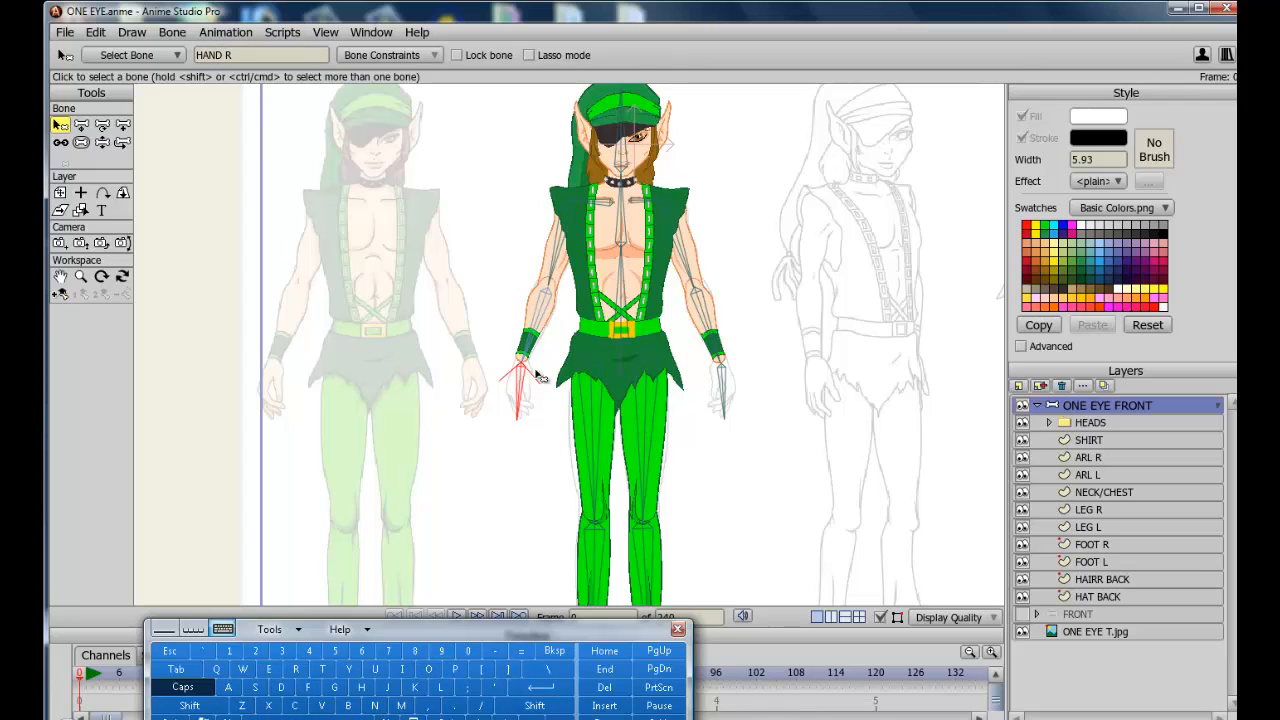
{"action": "left_click", "coordinate": [60, 277]}
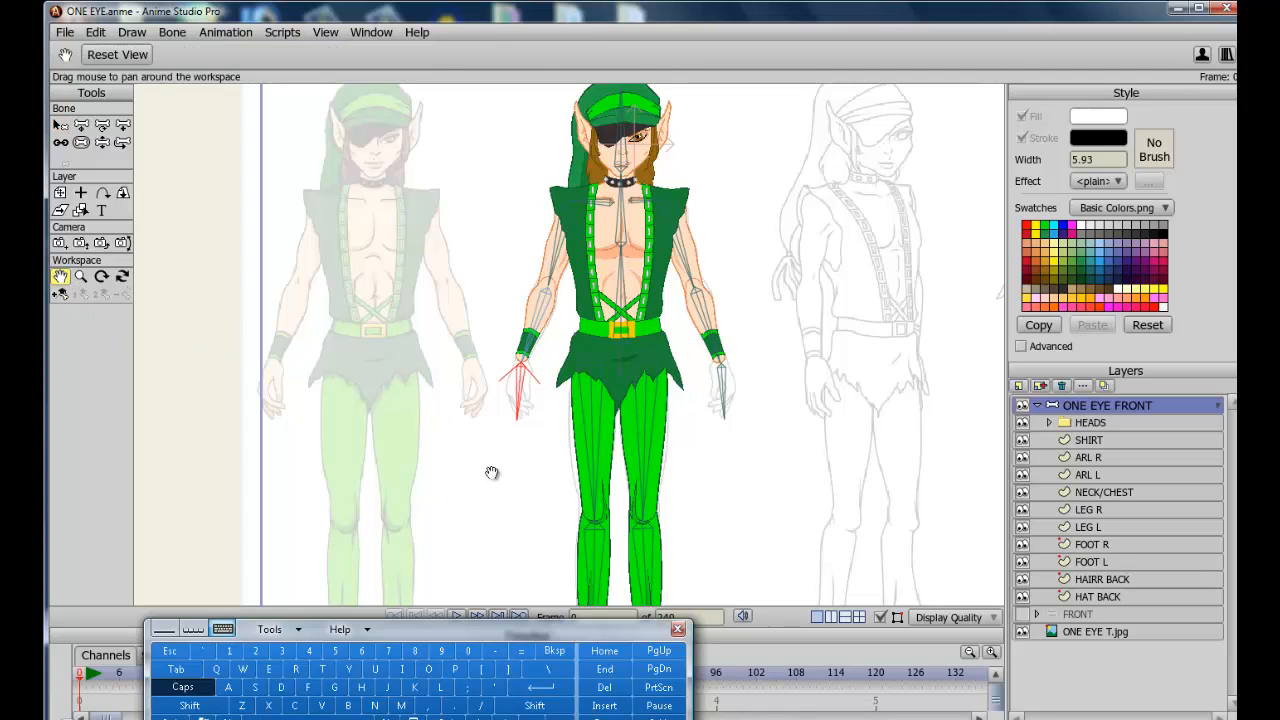
Rename the upper leg bone B13 on the character's left side as LEG UPPER L
{"action": "left_click_drag", "start_coordinate": [511, 491], "coordinate": [521, 398]}
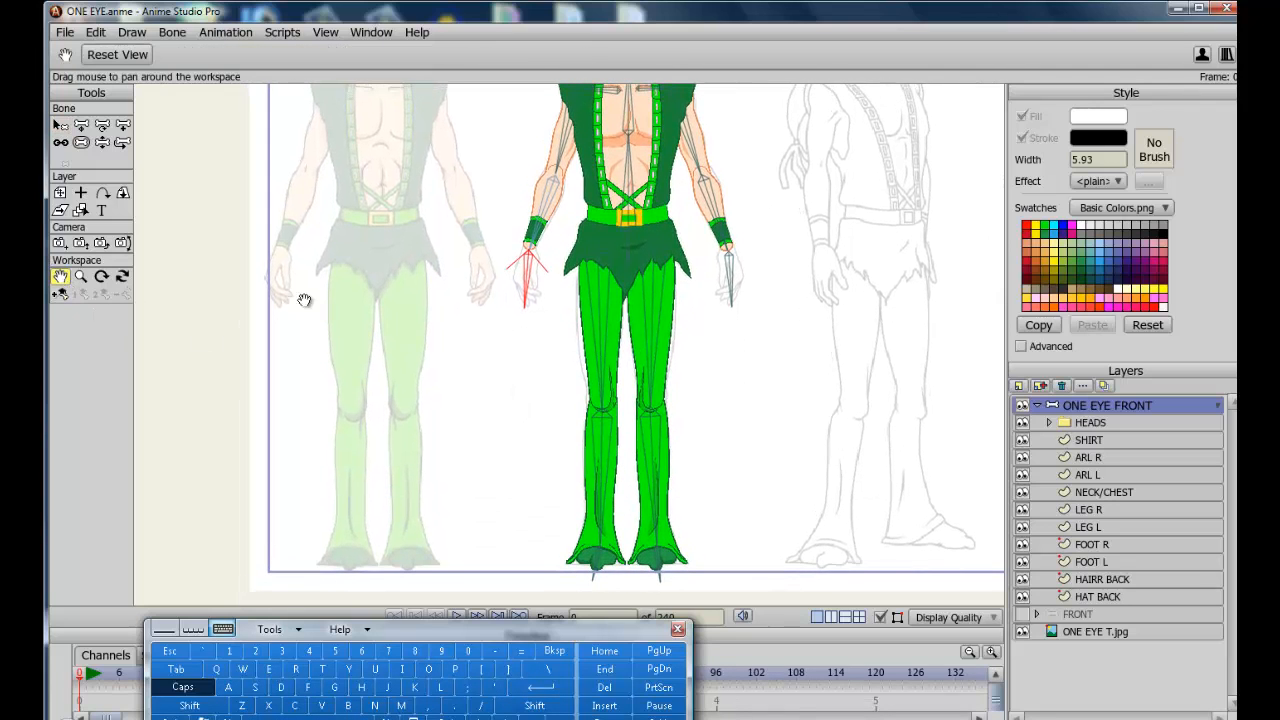
{"action": "left_click", "coordinate": [60, 125]}
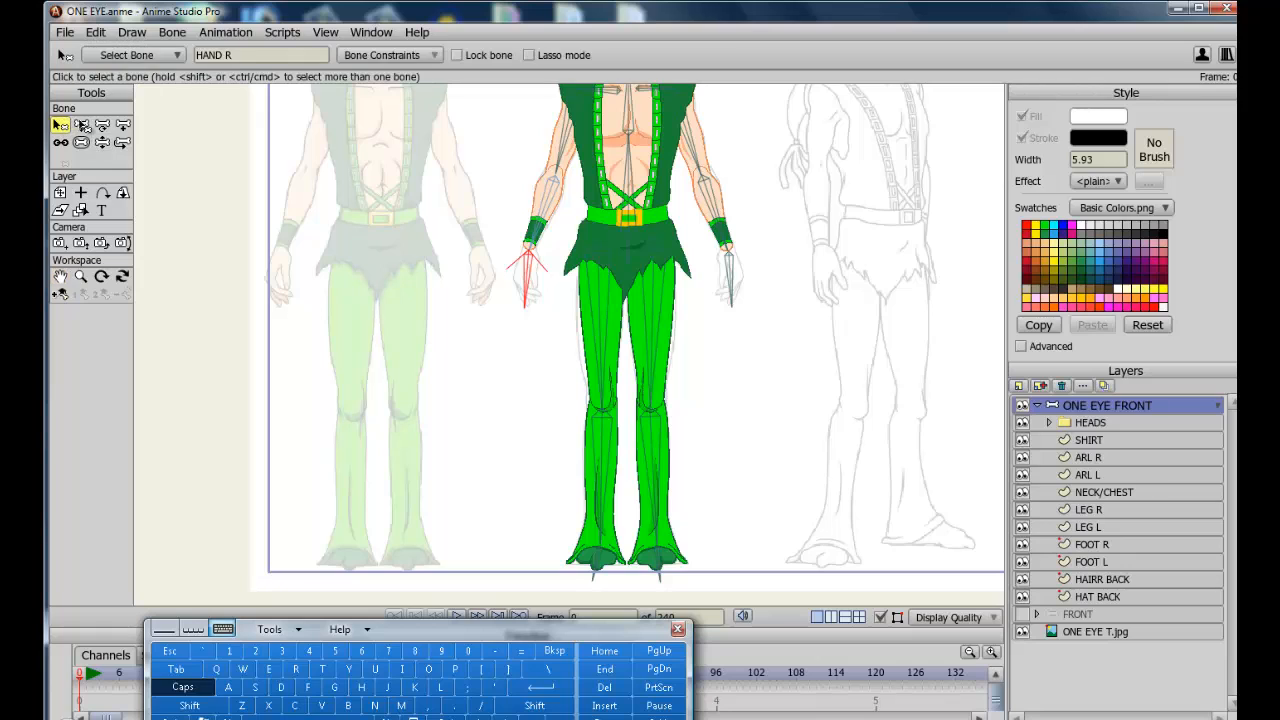
{"action": "left_click", "coordinate": [657, 308]}
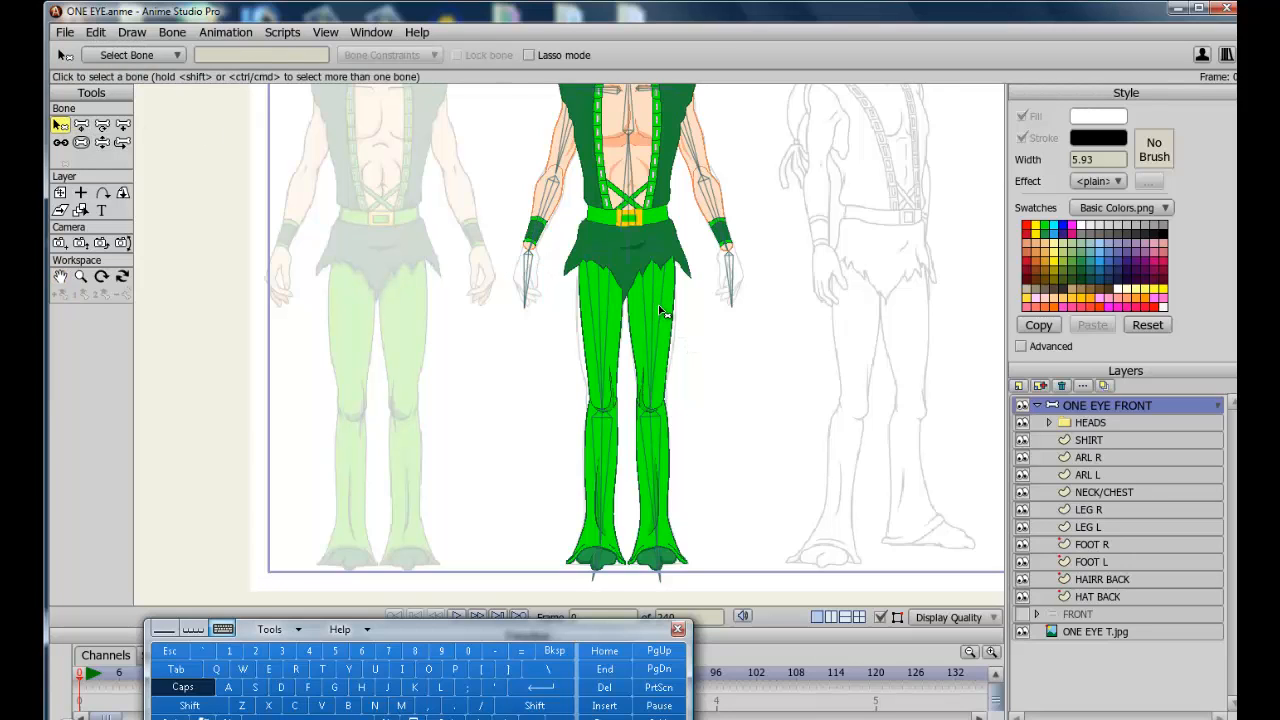
{"action": "left_click", "coordinate": [653, 312]}
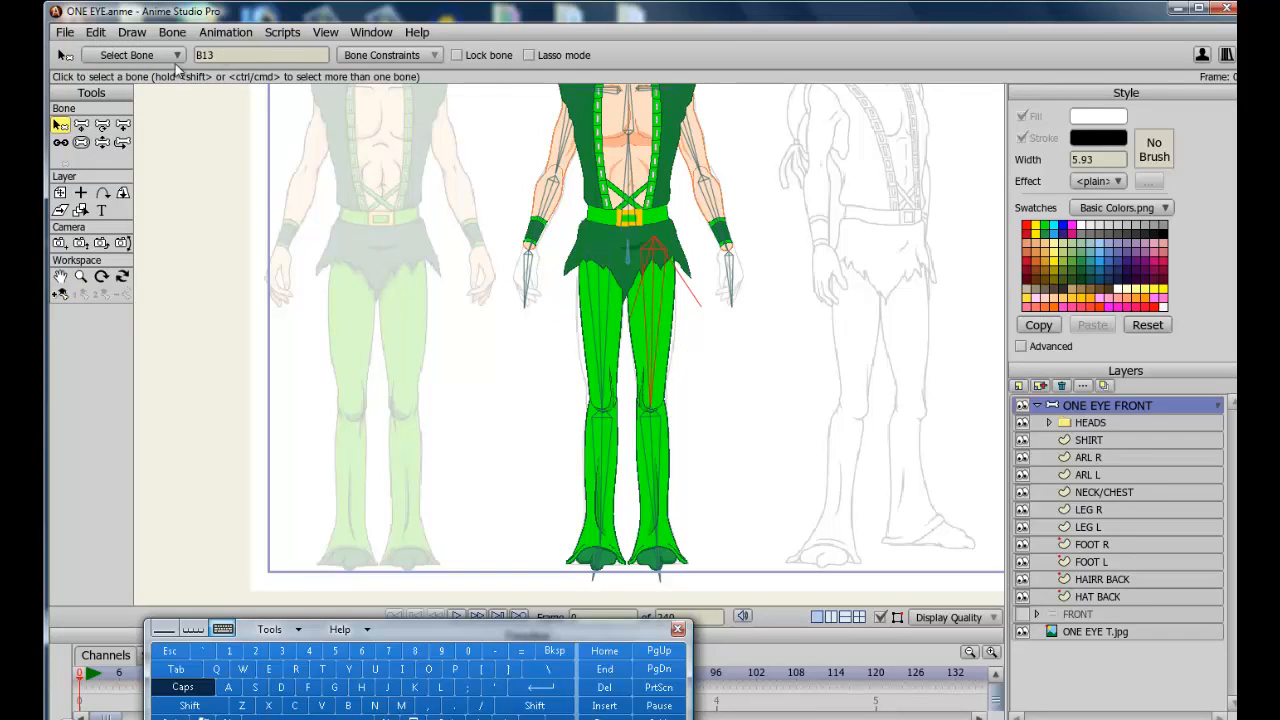
{"action": "left_click", "coordinate": [205, 55]}
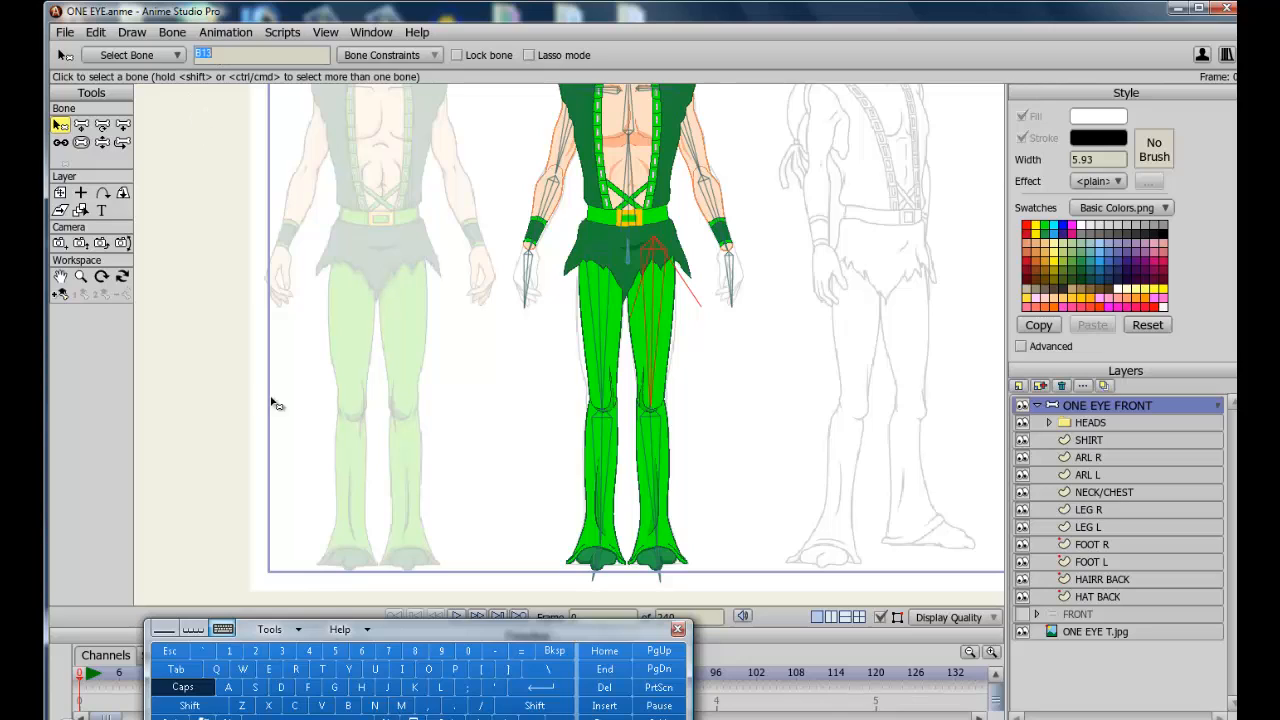
{"action": "left_click", "coordinate": [440, 687]}
{"action": "left_click", "coordinate": [268, 669]}
{"action": "left_click", "coordinate": [334, 687]}
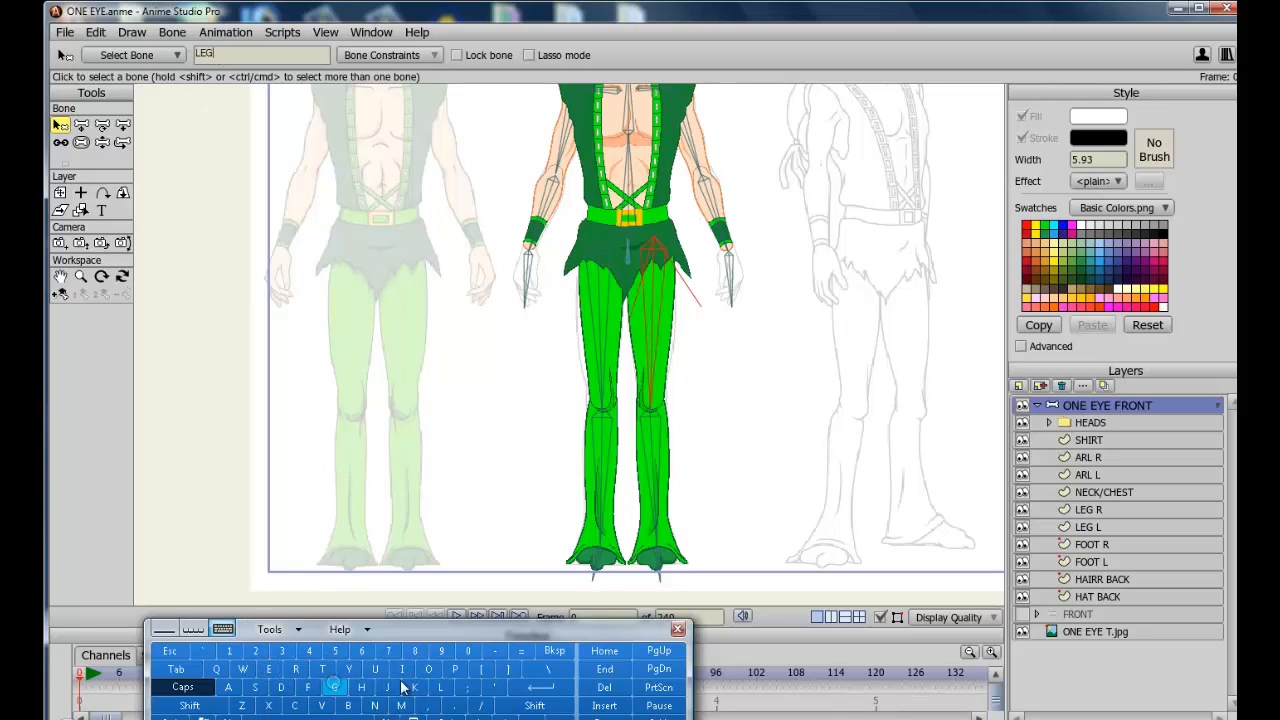
{"action": "left_click", "coordinate": [375, 669]}
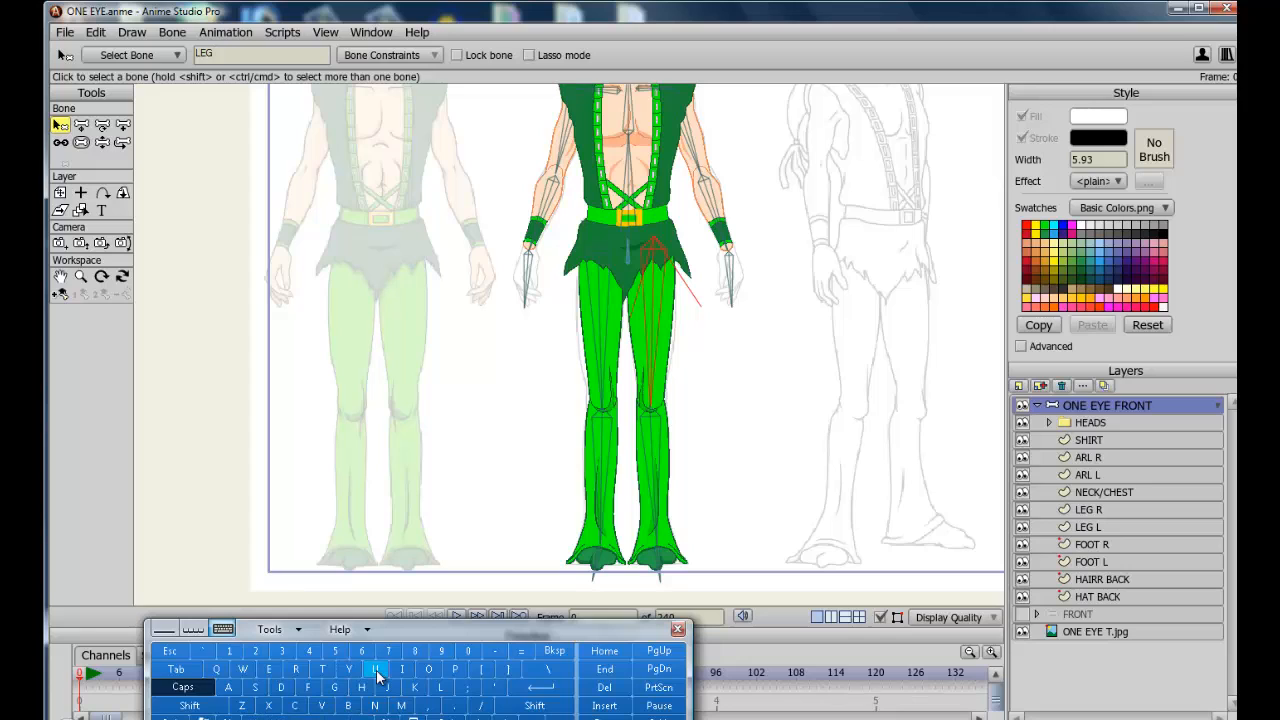
{"action": "left_click", "coordinate": [455, 669]}
{"action": "left_click", "coordinate": [455, 669]}
{"action": "left_click", "coordinate": [268, 669]}
{"action": "left_click", "coordinate": [296, 669]}
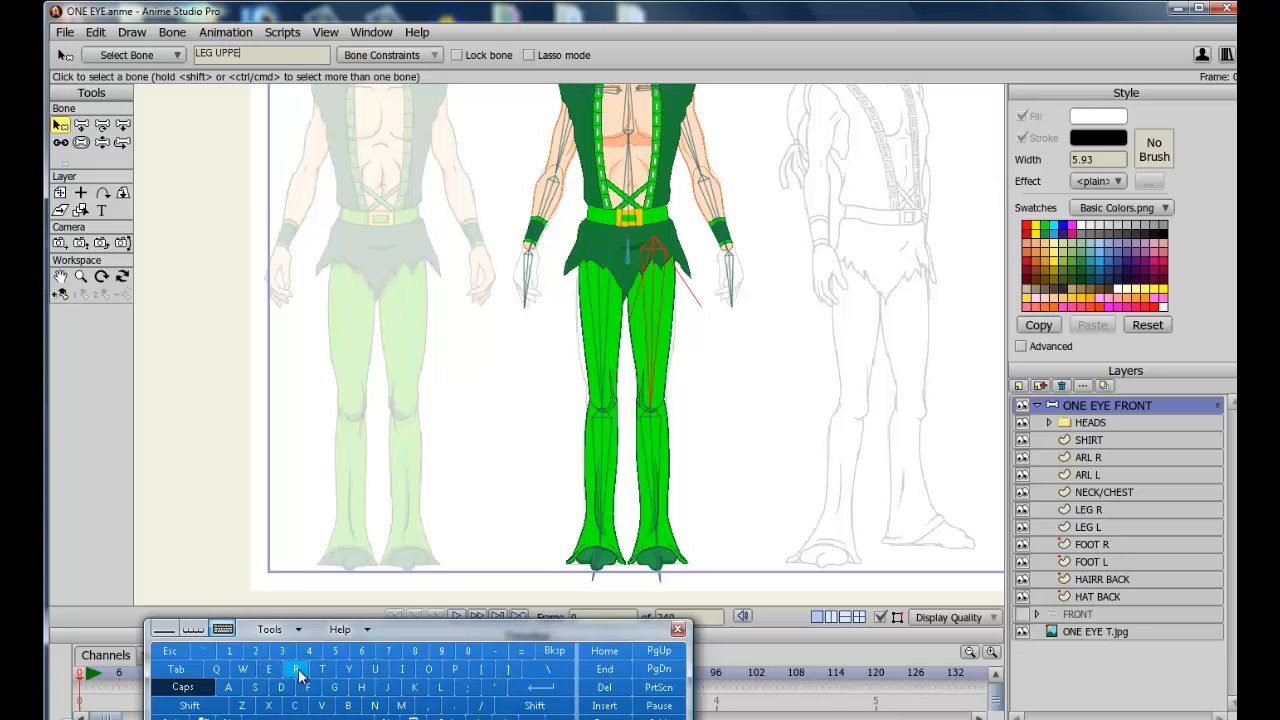
{"action": "left_click", "coordinate": [390, 716]}
{"action": "left_click", "coordinate": [441, 690]}
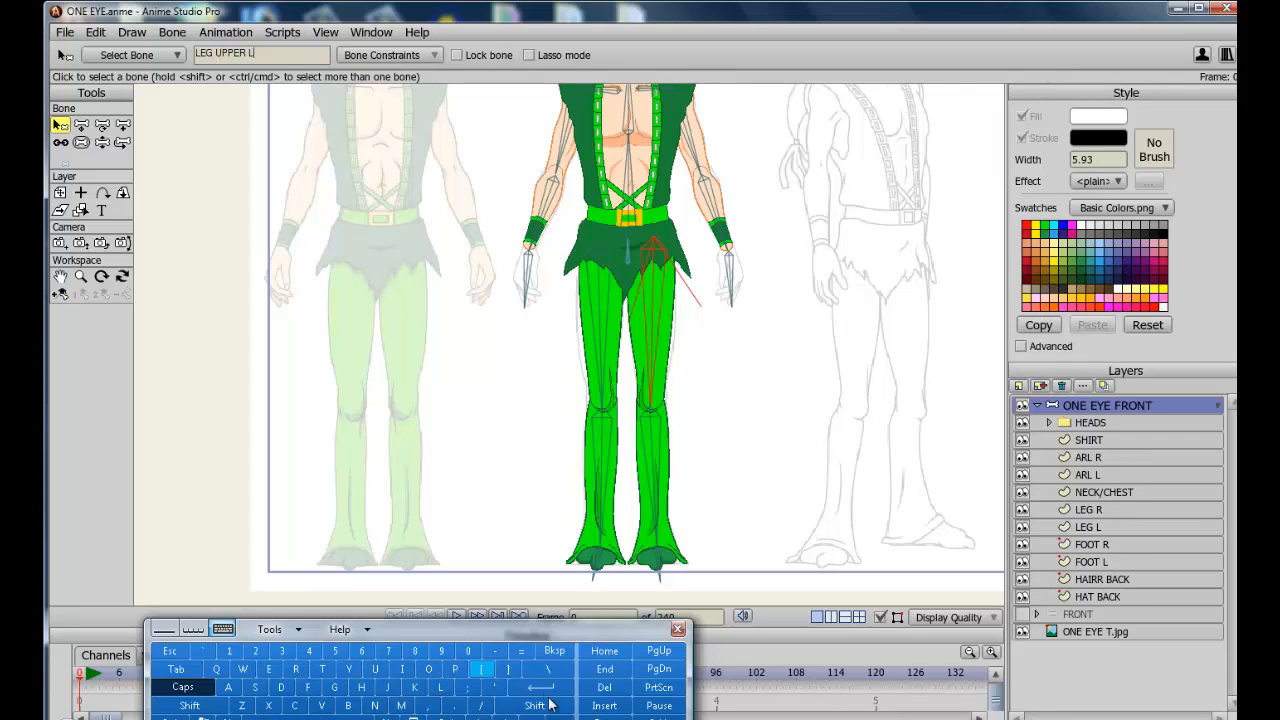
{"action": "left_click", "coordinate": [541, 687]}
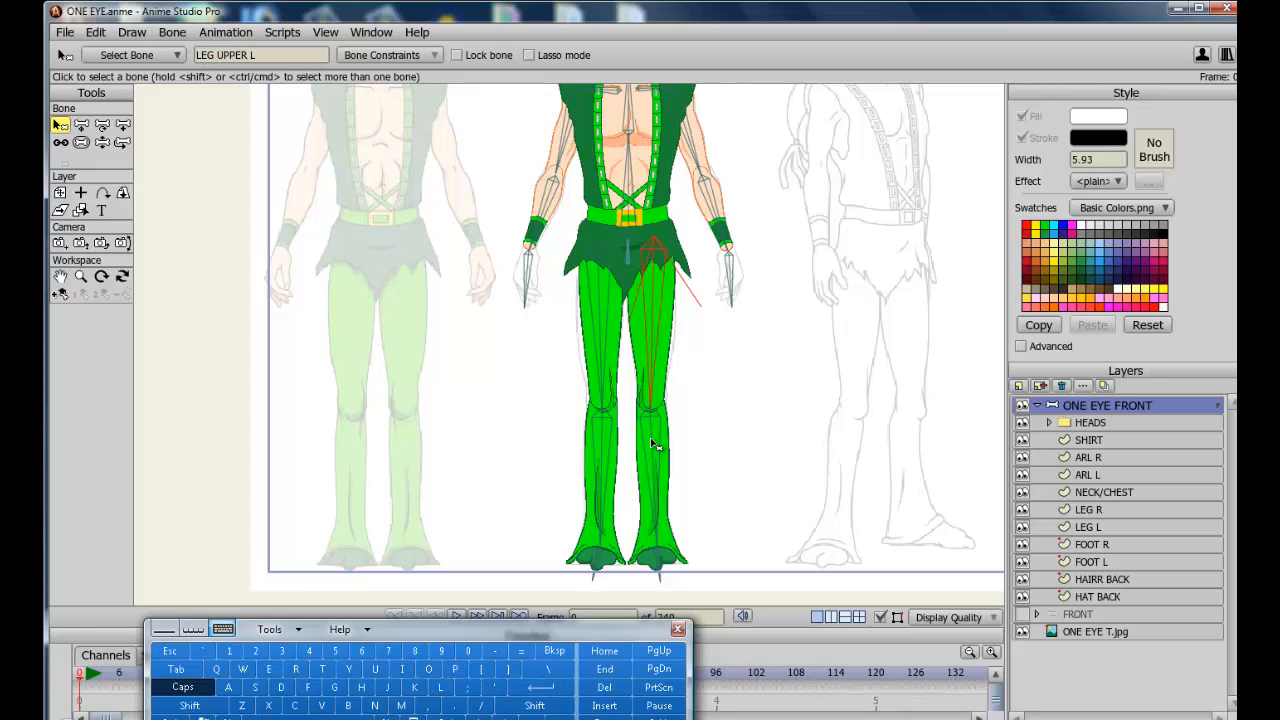
Rename the lower leg bone B14 on the character's left side as LEG LOWER L
{"action": "left_click", "coordinate": [655, 444]}
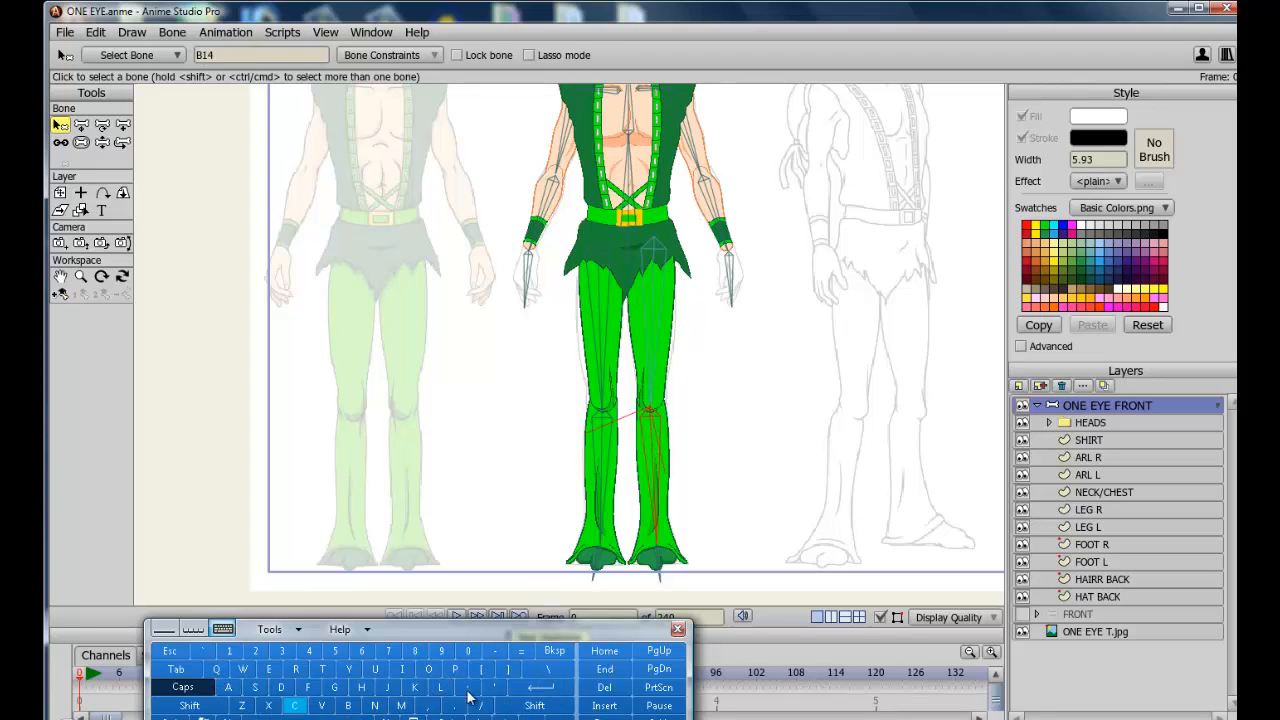
{"action": "left_click", "coordinate": [225, 56]}
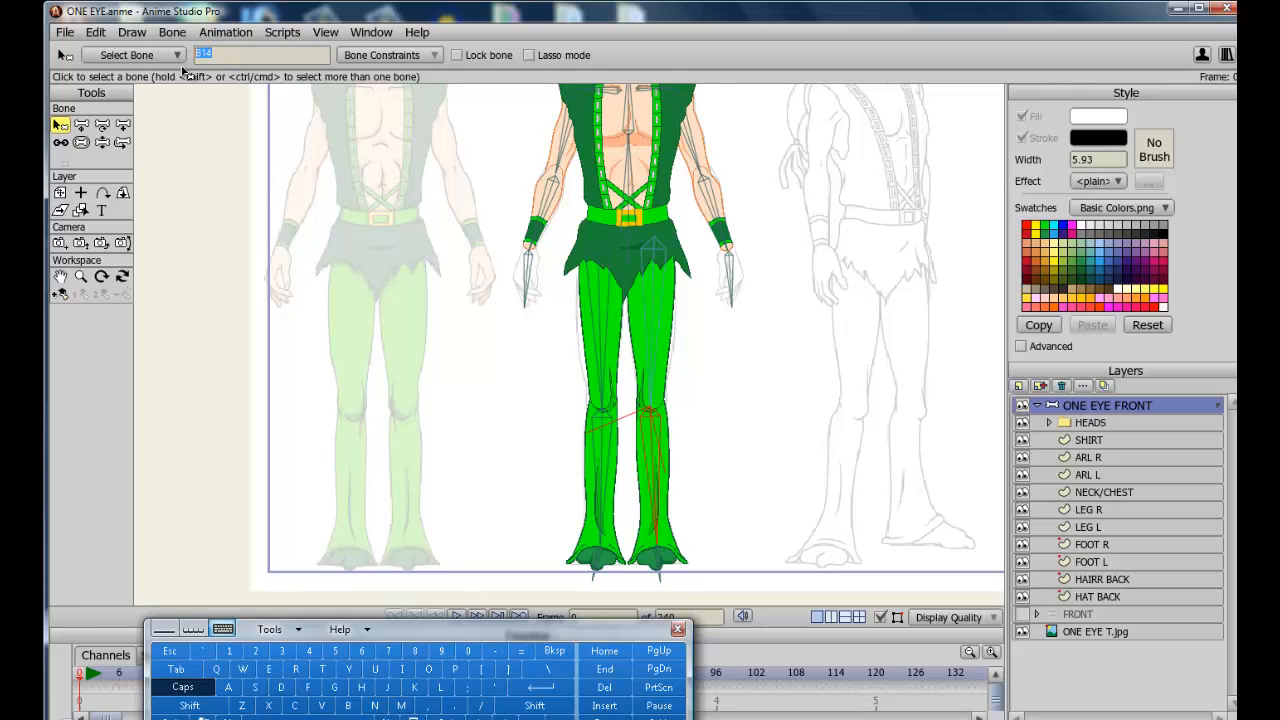
{"action": "left_click", "coordinate": [440, 687]}
{"action": "left_click", "coordinate": [268, 669]}
{"action": "left_click", "coordinate": [308, 716]}
{"action": "left_click", "coordinate": [440, 687]}
{"action": "left_click", "coordinate": [428, 669]}
{"action": "left_click", "coordinate": [242, 669]}
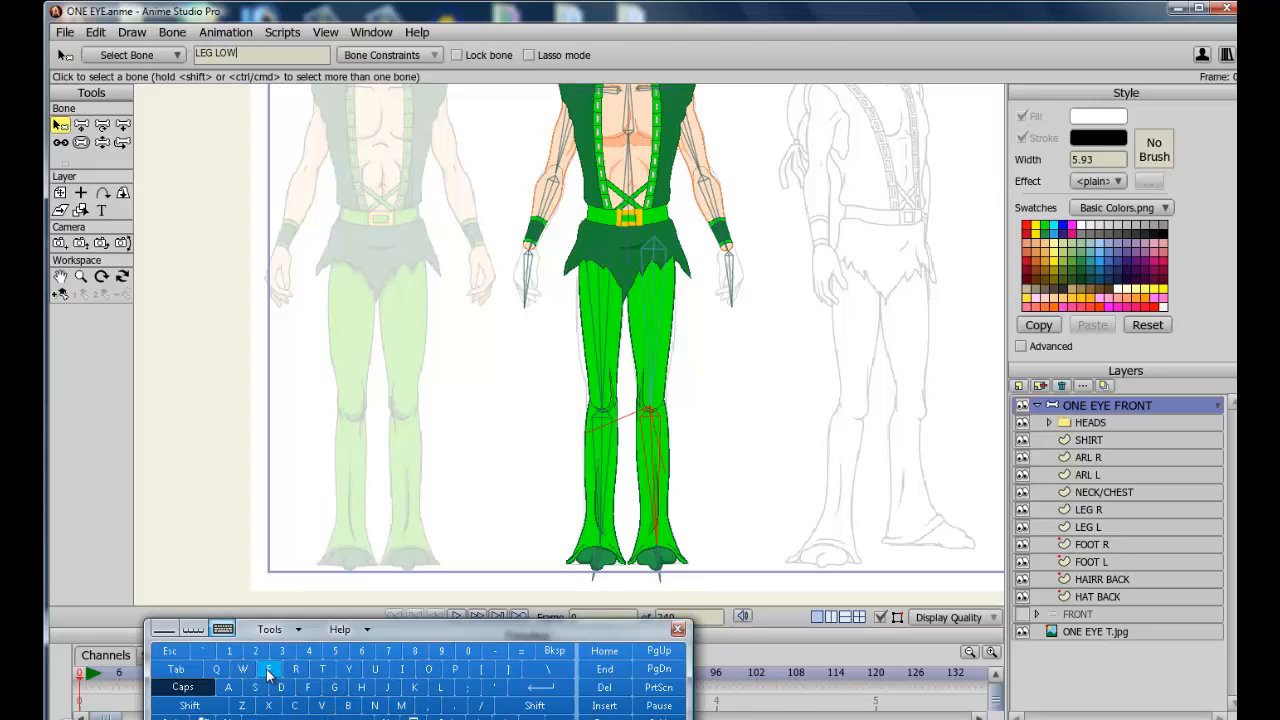
{"action": "left_click", "coordinate": [268, 669]}
{"action": "left_click", "coordinate": [295, 669]}
{"action": "left_click", "coordinate": [360, 716]}
{"action": "left_click", "coordinate": [440, 687]}
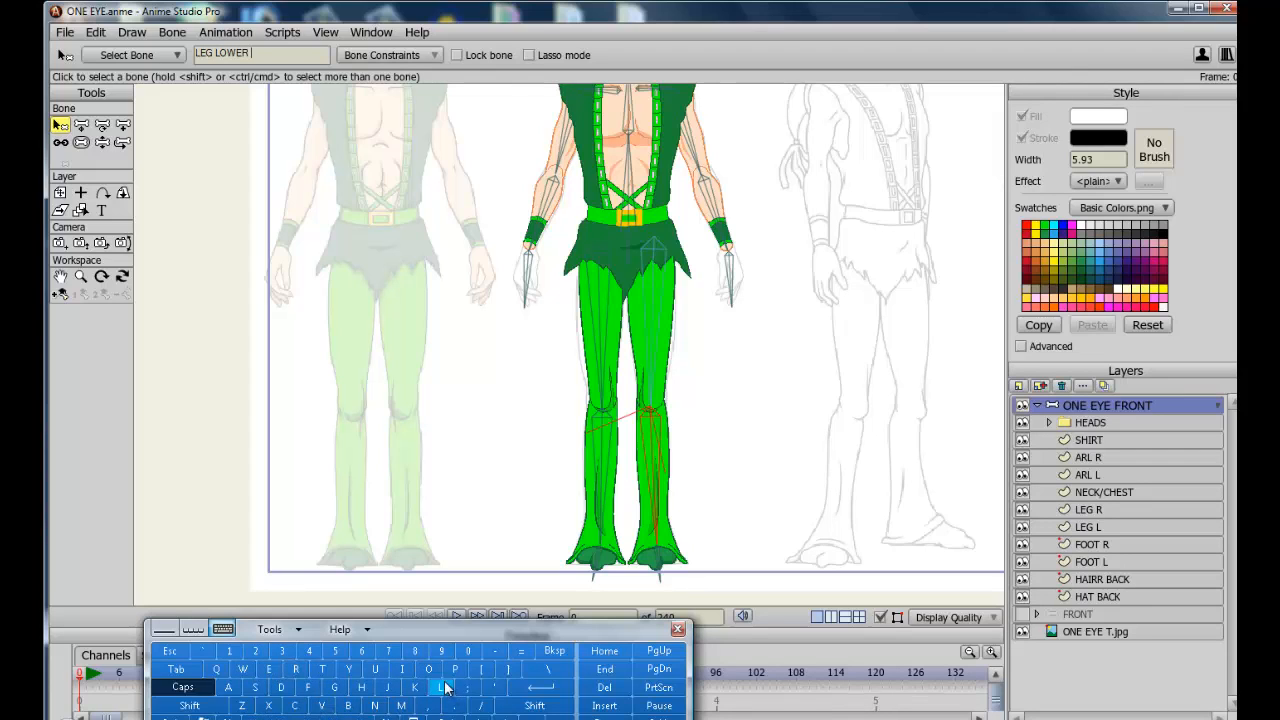
{"action": "left_click", "coordinate": [548, 690]}
Rename the foot bone B15 on the character's left side as FOOT L and review its bone constraints
{"action": "left_click", "coordinate": [658, 565]}
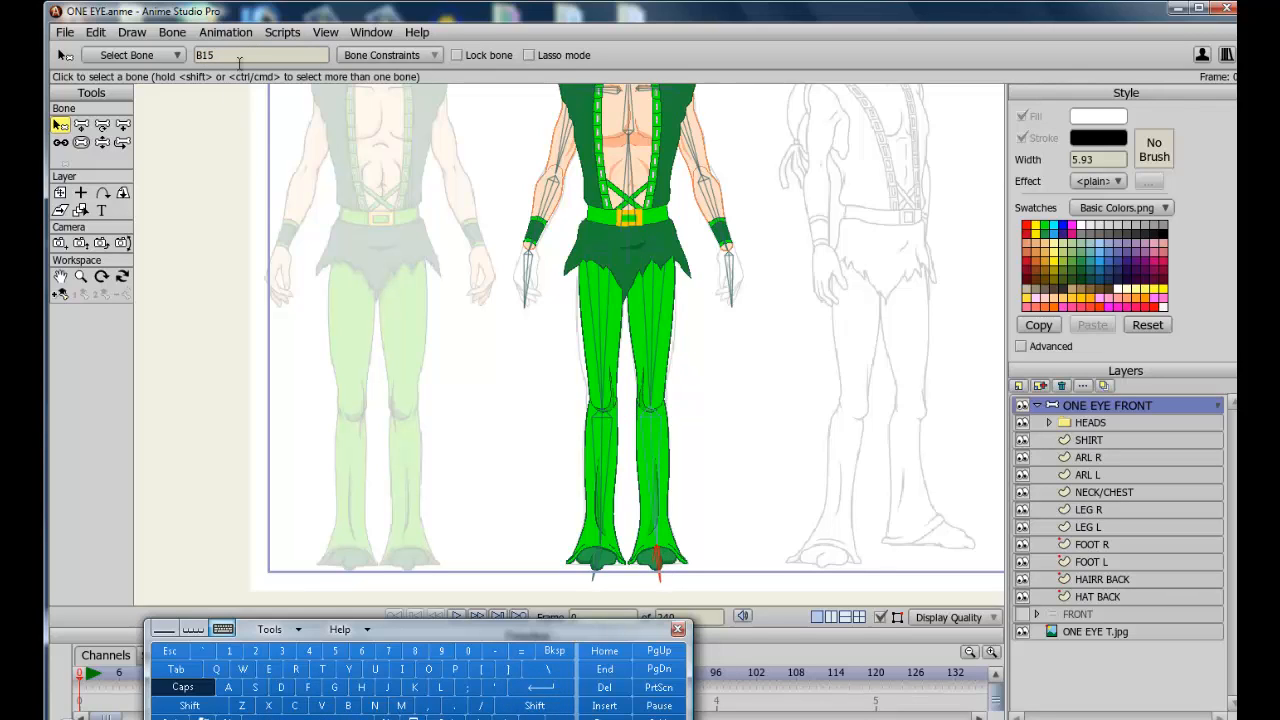
{"action": "left_click_drag", "start_coordinate": [240, 58], "coordinate": [176, 76]}
{"action": "left_click", "coordinate": [307, 687]}
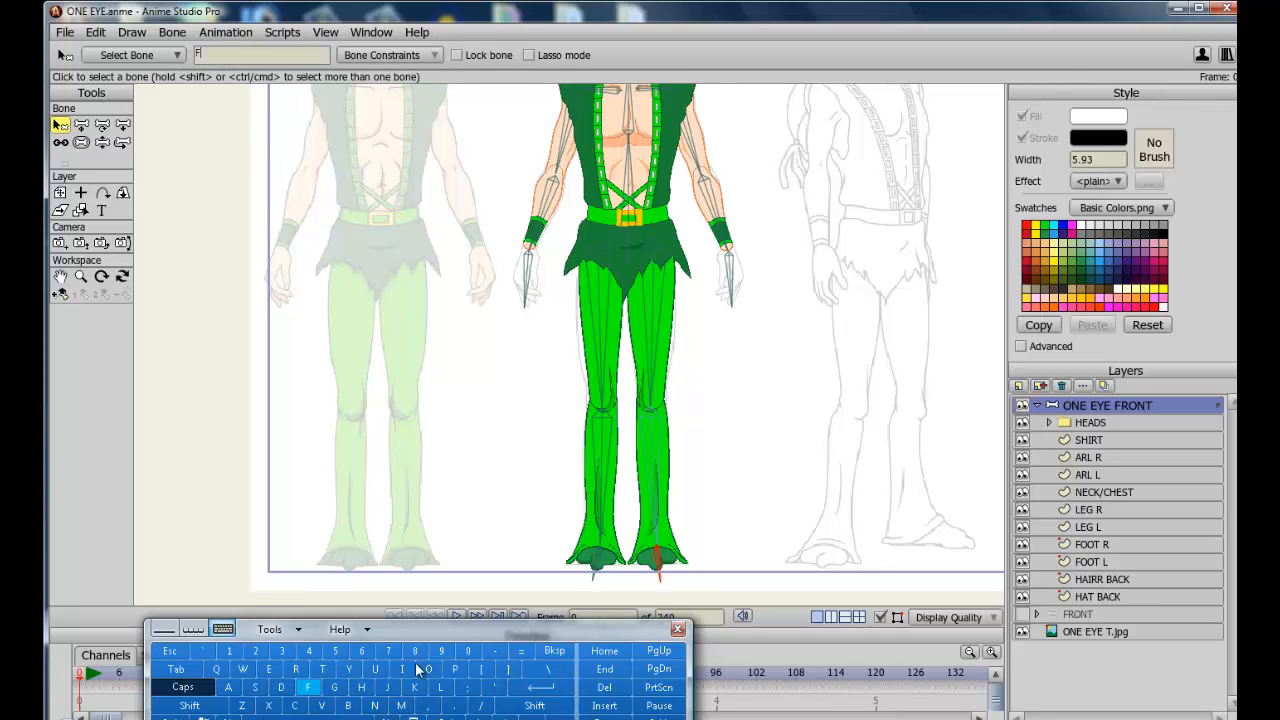
{"action": "left_click", "coordinate": [430, 670]}
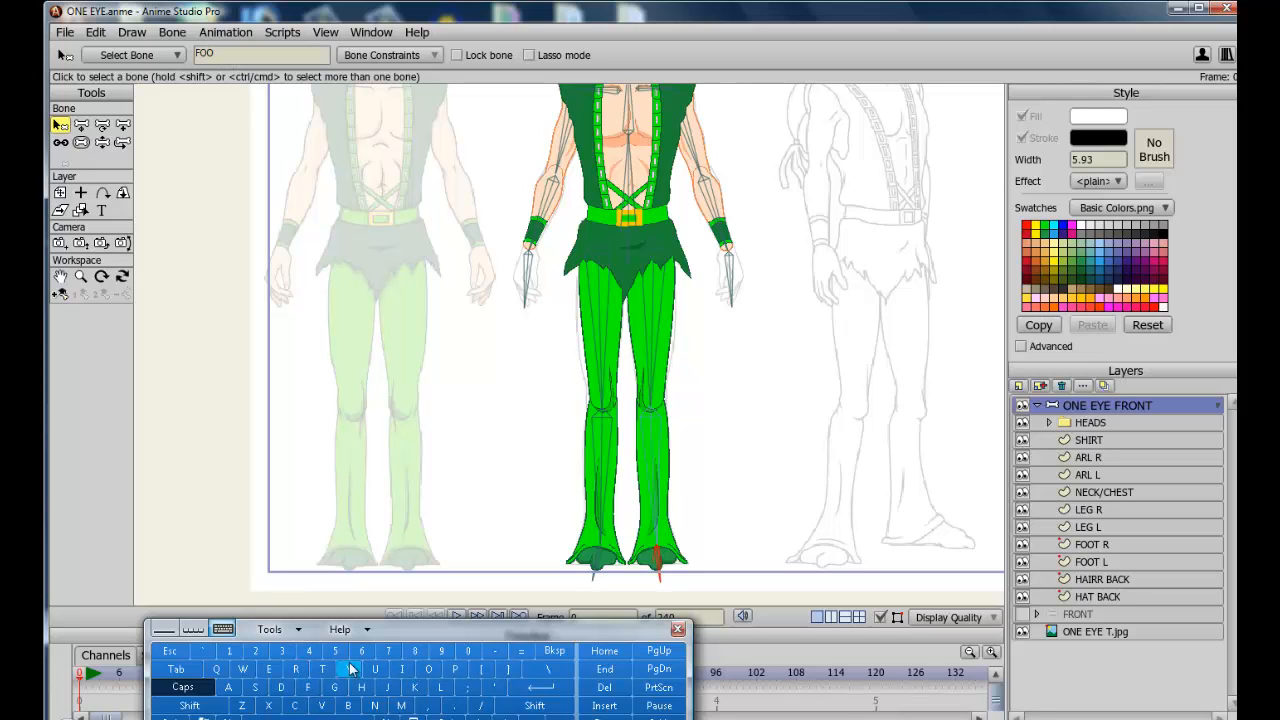
{"action": "left_click", "coordinate": [322, 669]}
{"action": "left_click", "coordinate": [308, 714]}
{"action": "left_click", "coordinate": [440, 687]}
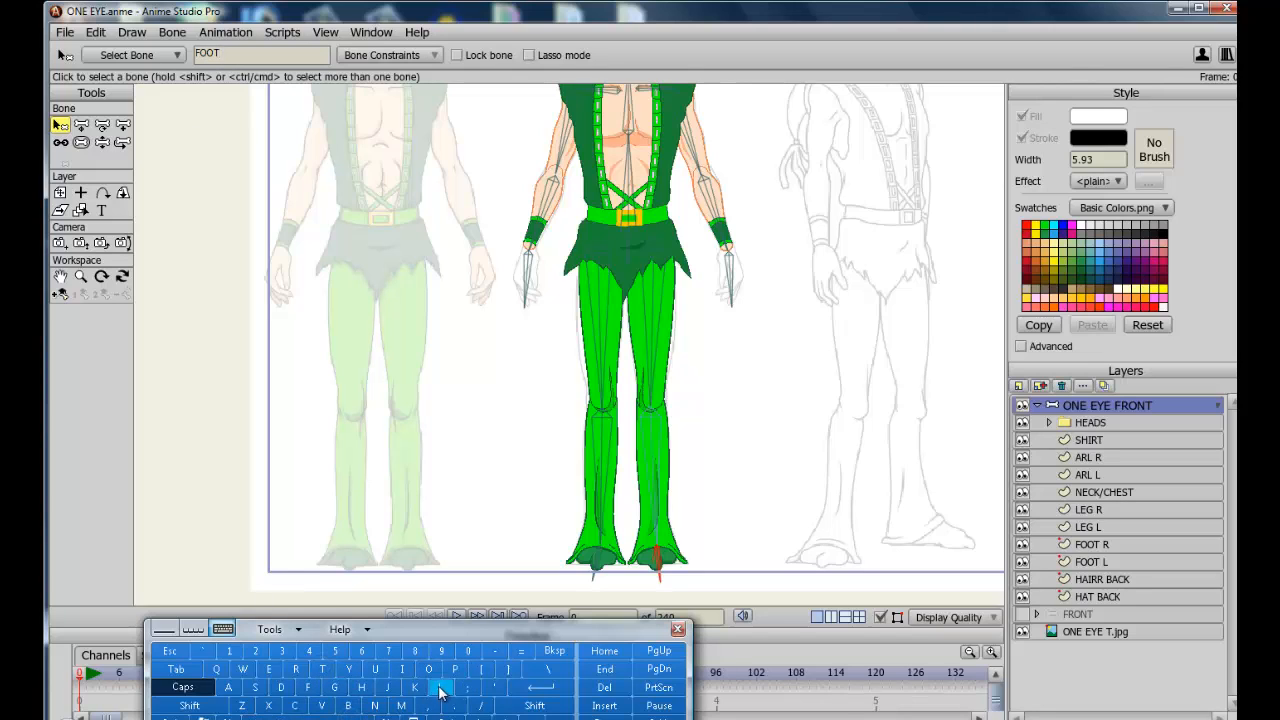
{"action": "left_click", "coordinate": [385, 56]}
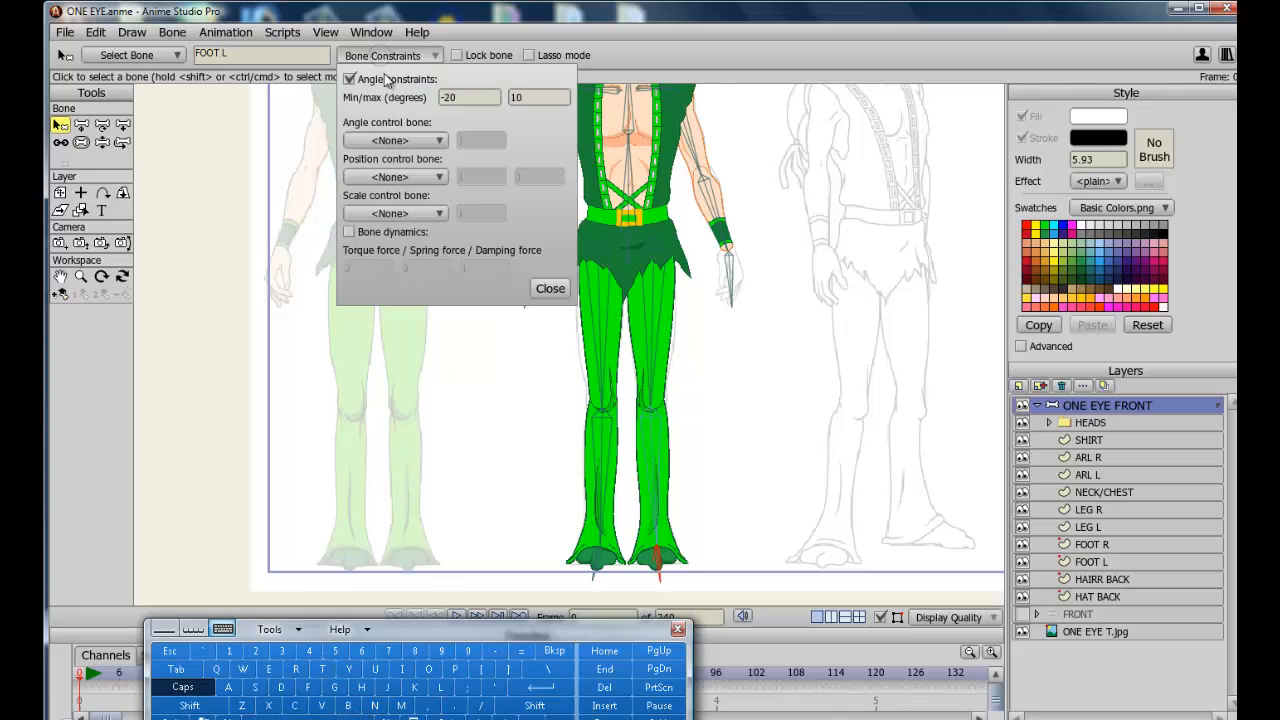
{"action": "left_click", "coordinate": [552, 288]}
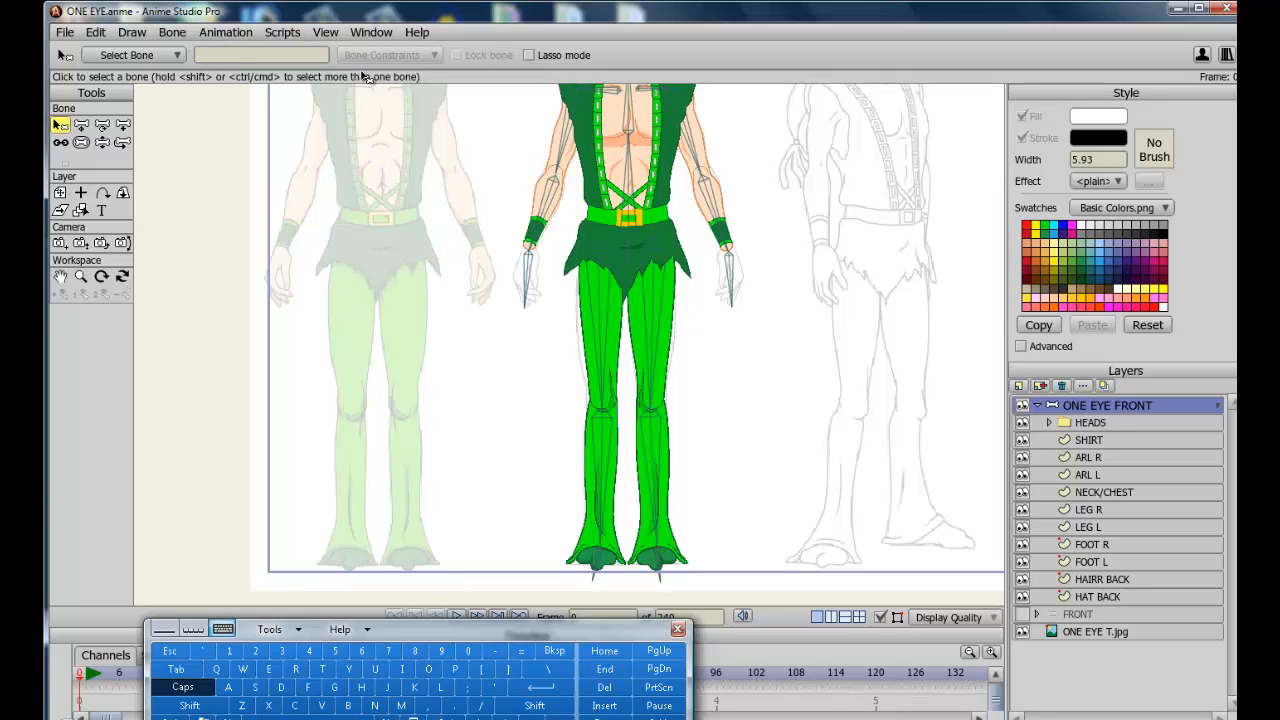
{"action": "left_click", "coordinate": [660, 563]}
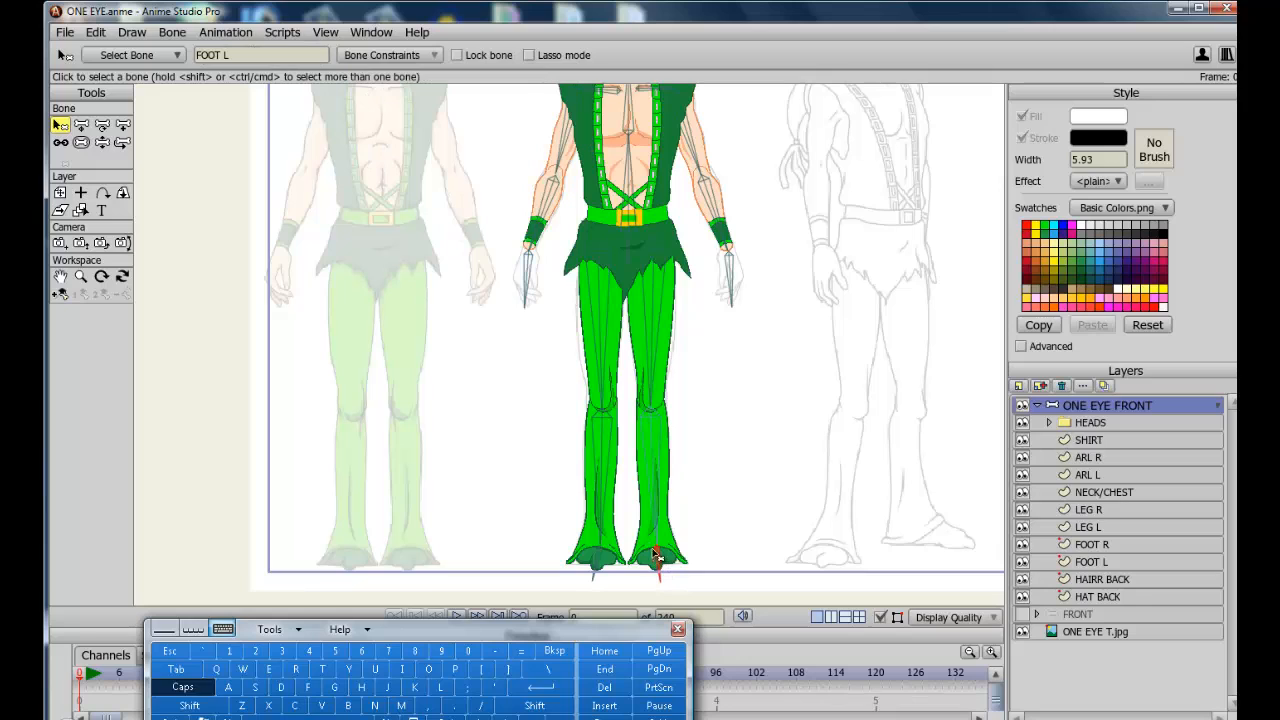
{"action": "left_click", "coordinate": [558, 690]}
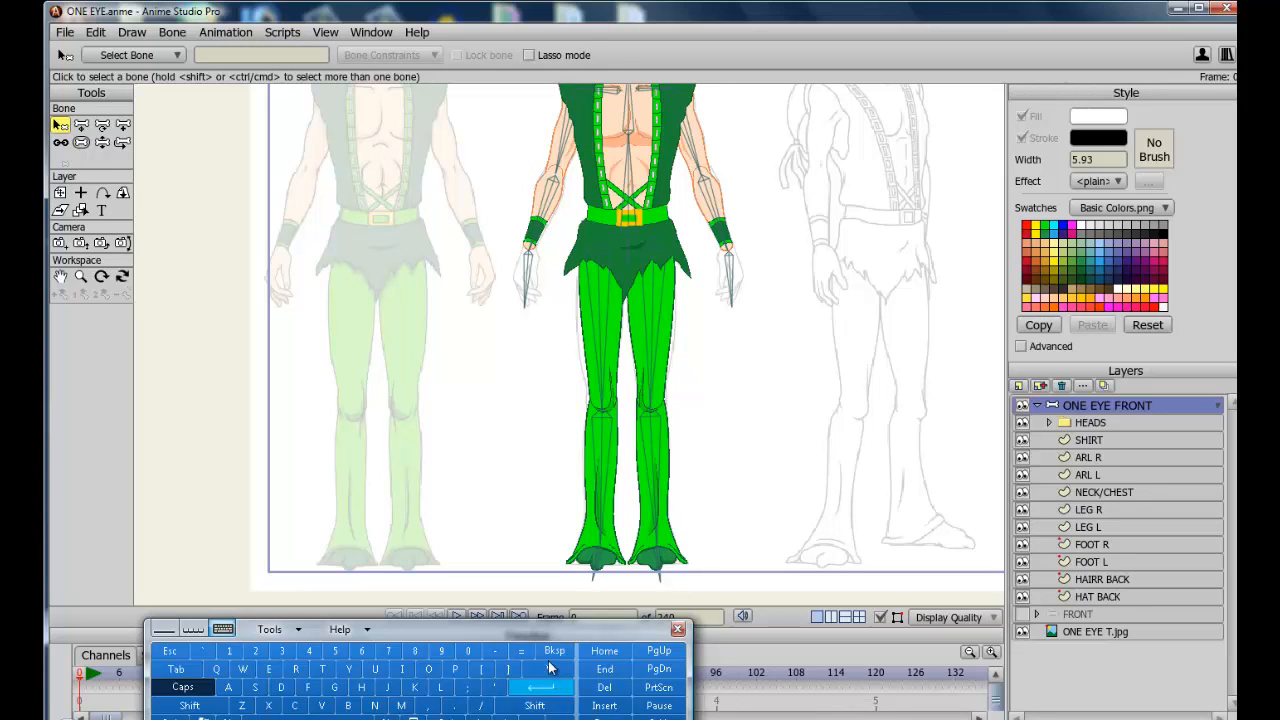
{"action": "left_click", "coordinate": [660, 560]}
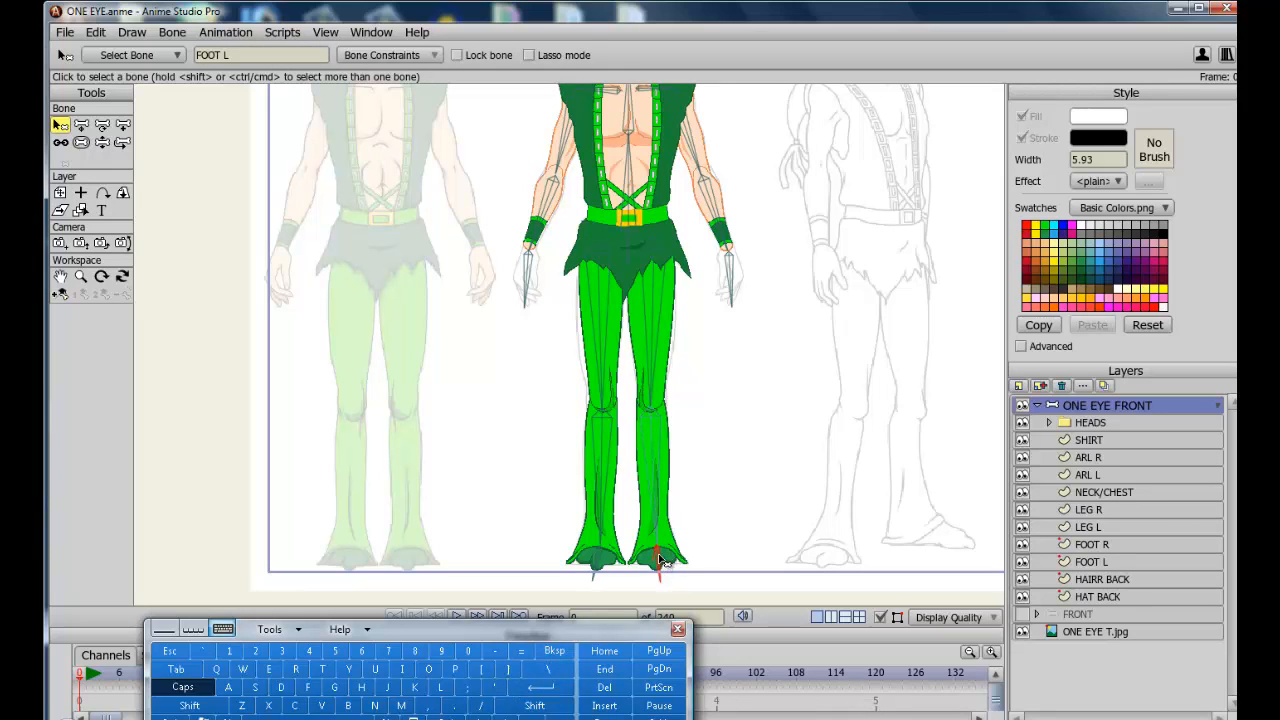
Rename the upper leg bone B16 on the character's right side as LEG UPPER R
{"action": "left_click", "coordinate": [600, 272]}
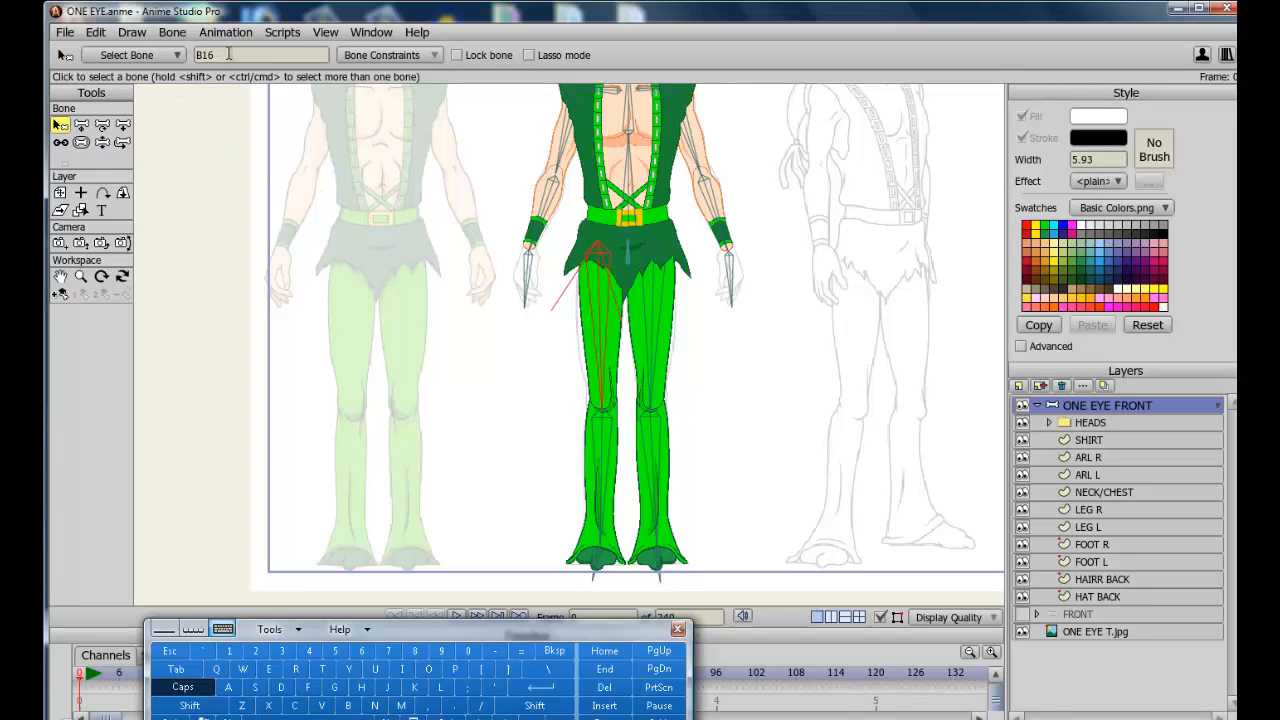
{"action": "left_click", "coordinate": [190, 56]}
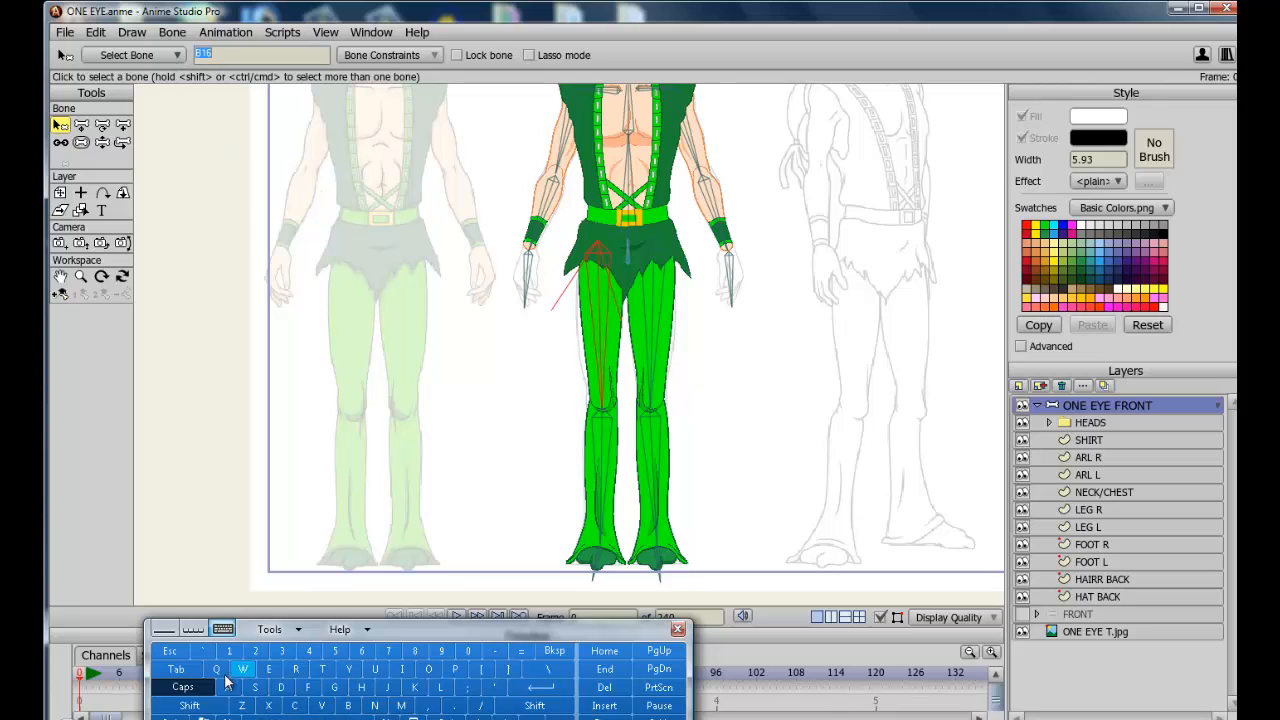
{"action": "type", "text": "LEG UPPER R"}
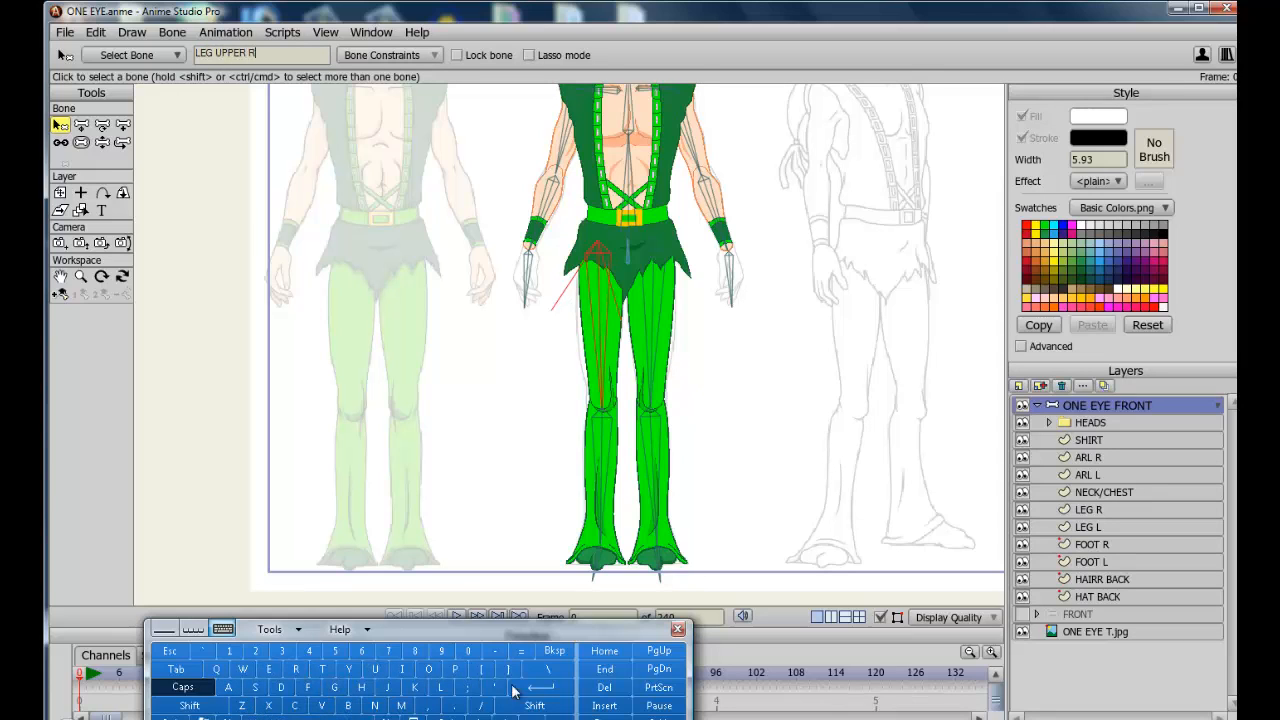
{"action": "key", "text": "Return"}
Rename the lower leg bone B17 on the character's right side as LEG LOWER R
{"action": "left_click", "coordinate": [604, 449]}
{"action": "type", "text": "LEG LO"}
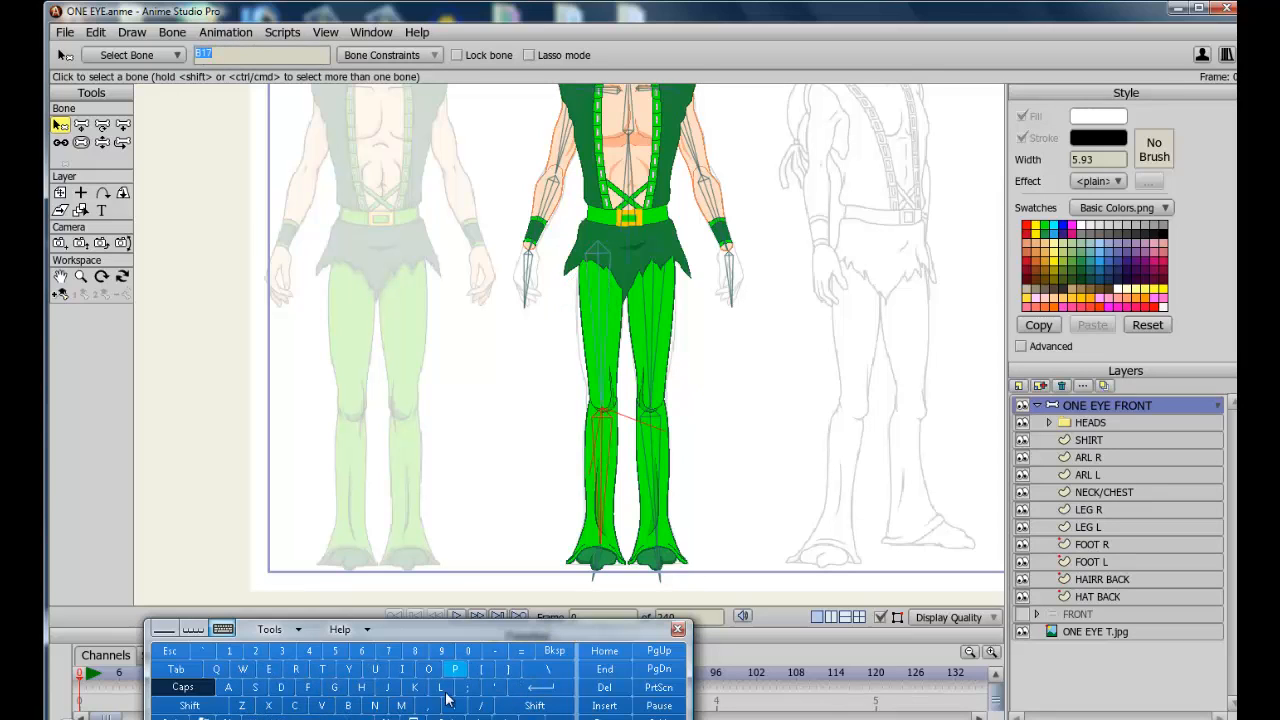
{"action": "type", "text": "WER R"}
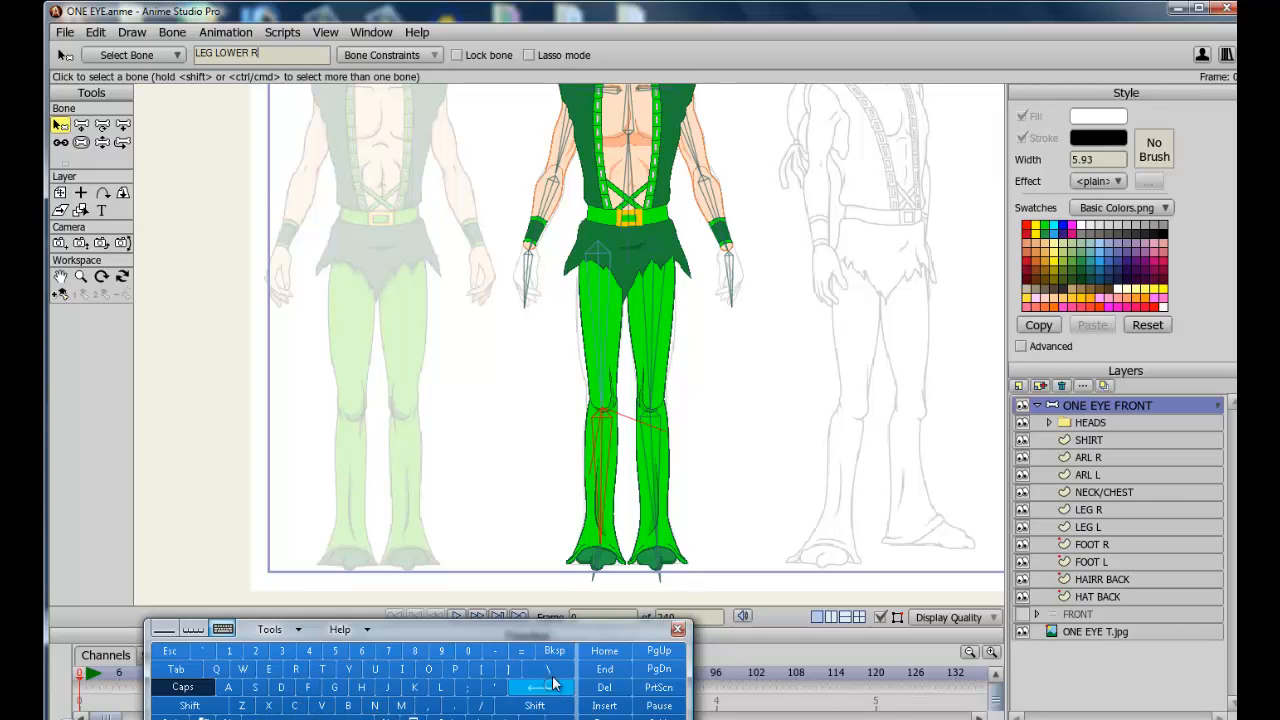
{"action": "key", "text": "Return"}
Rename the foot bone on the character's right side as FOOT R and clear the bone selection
{"action": "left_click", "coordinate": [596, 556]}
{"action": "type", "text": "FOOT R"}
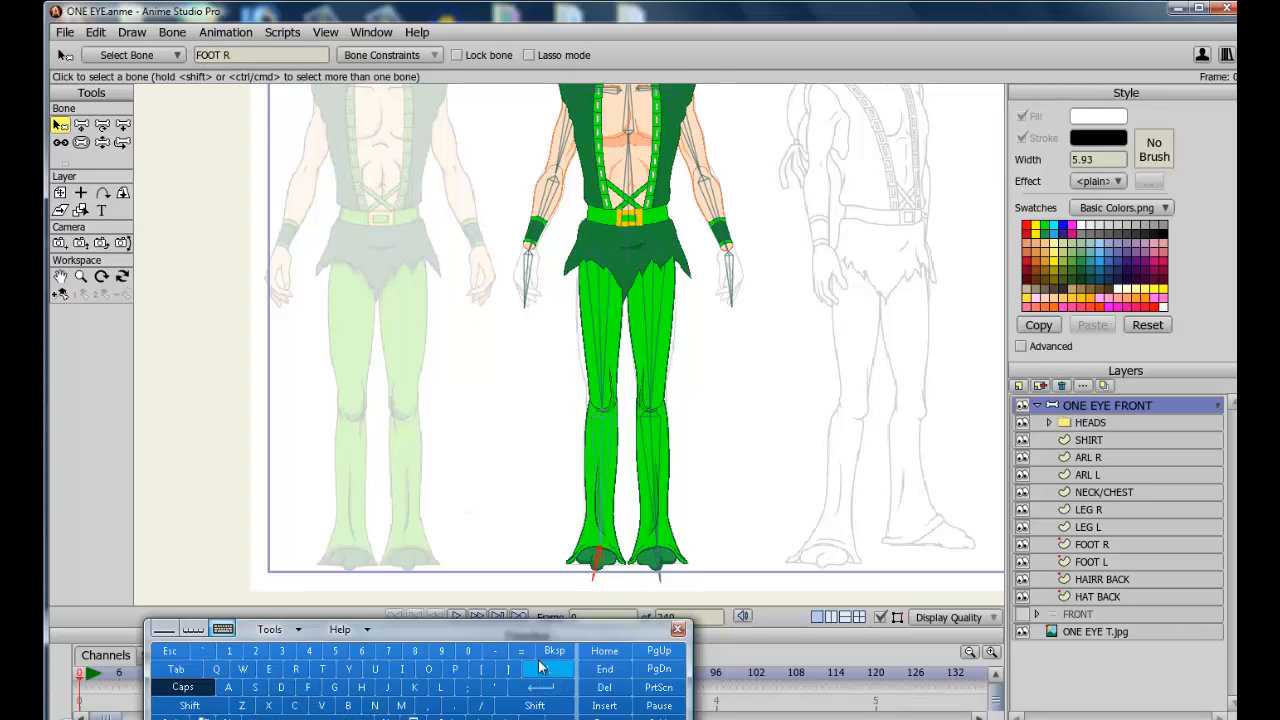
{"action": "left_click", "coordinate": [491, 491]}
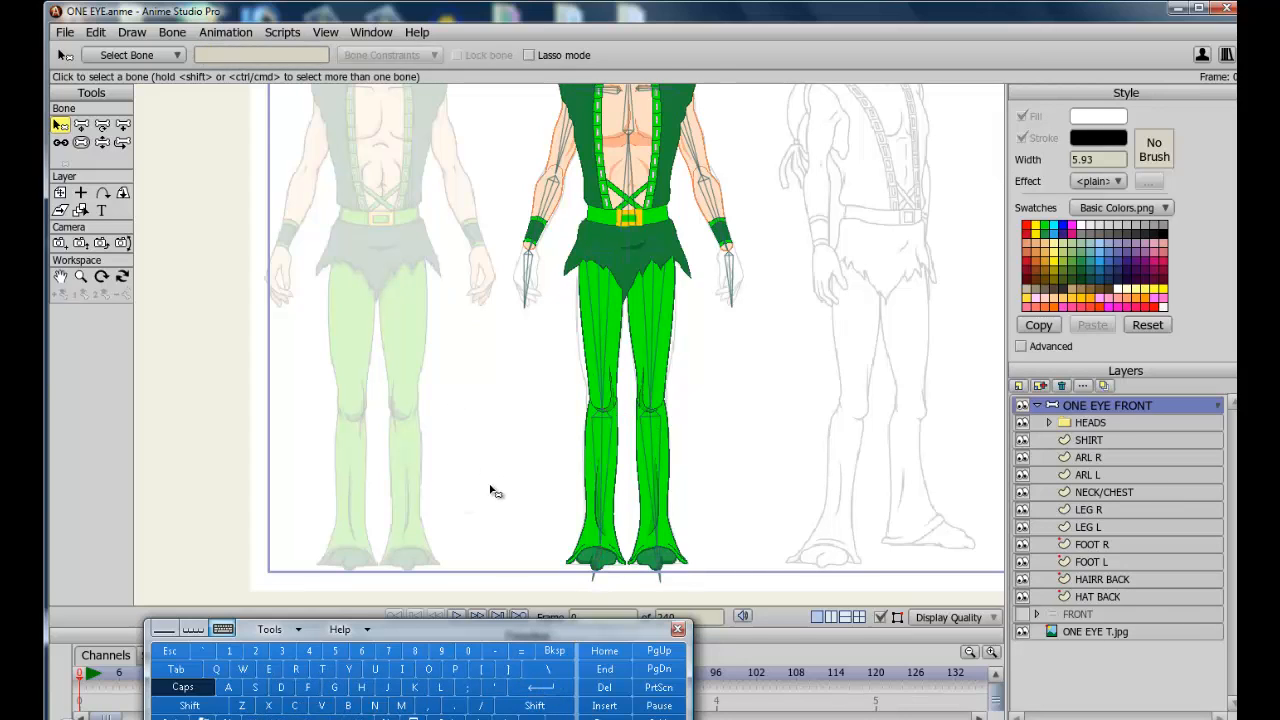
Review the names of the foot, leg, hand, arm and shoulder bones on the character's right side
{"action": "scroll", "coordinate": [441, 461], "scroll_direction": "down", "scroll_amount": 3}
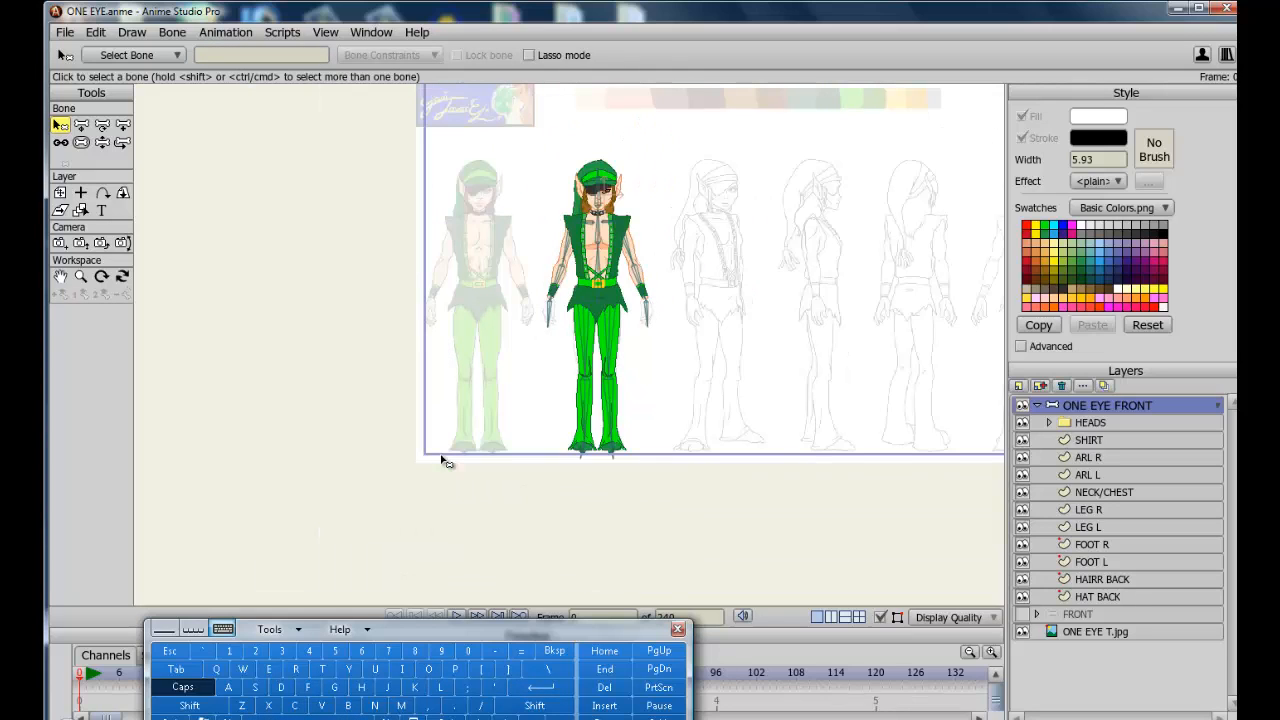
{"action": "left_click", "coordinate": [102, 142]}
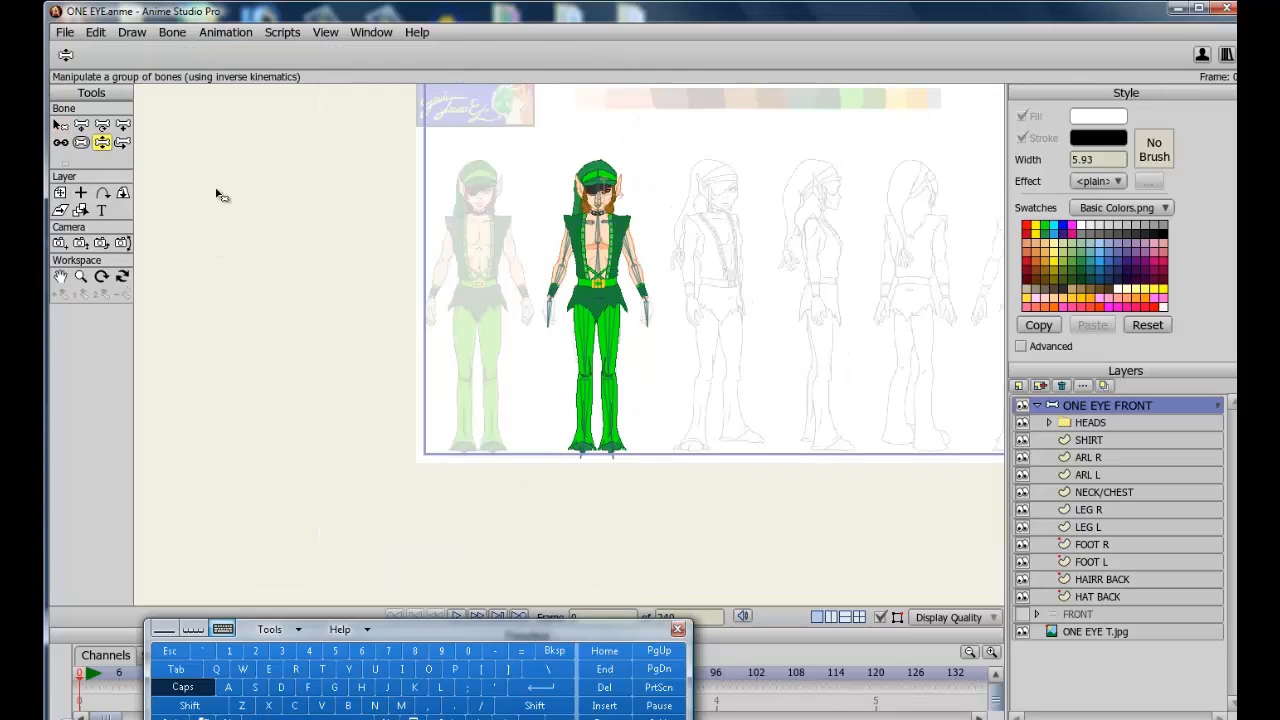
{"action": "left_click", "coordinate": [60, 125]}
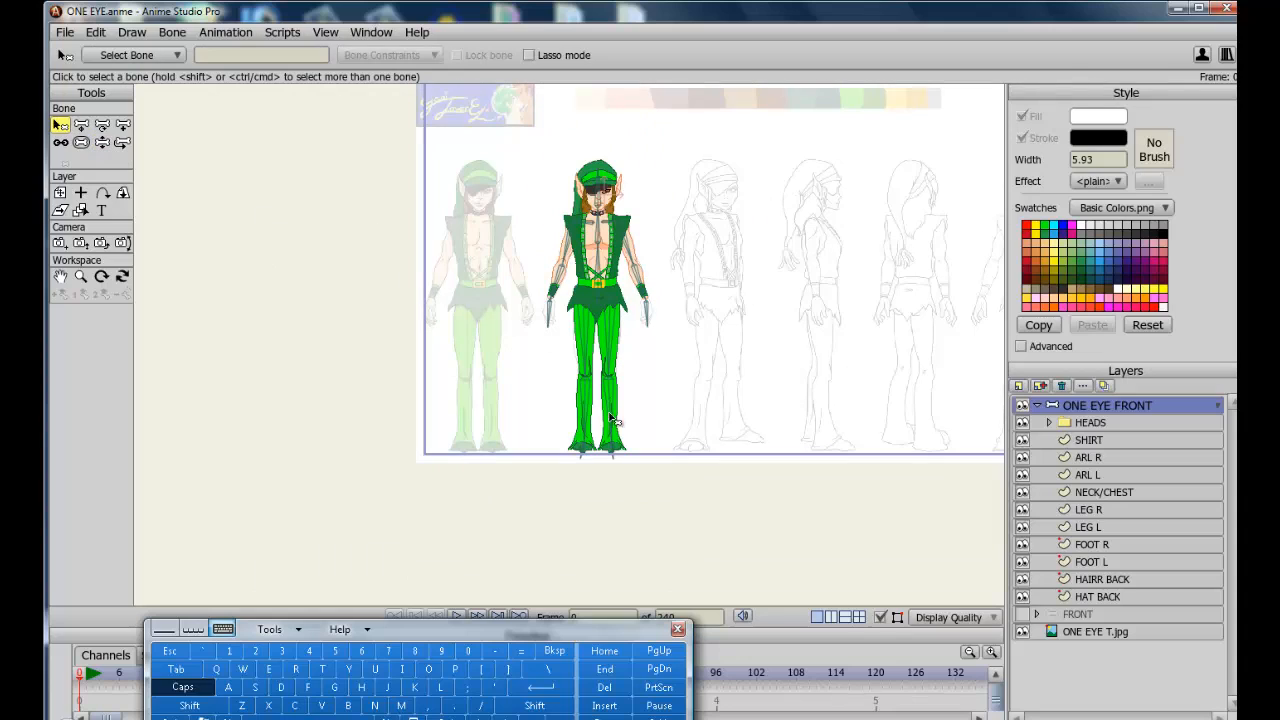
{"action": "left_click", "coordinate": [588, 446]}
{"action": "left_click", "coordinate": [586, 410]}
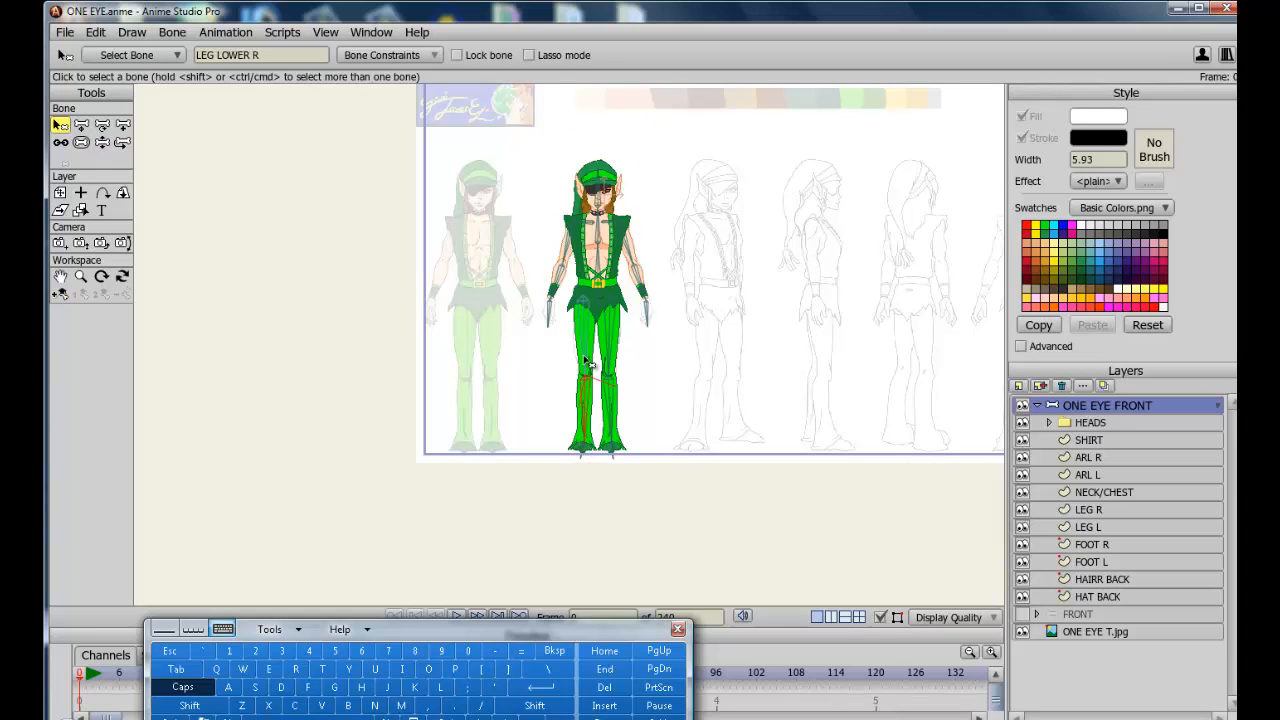
{"action": "left_click", "coordinate": [586, 344]}
{"action": "left_click", "coordinate": [549, 306]}
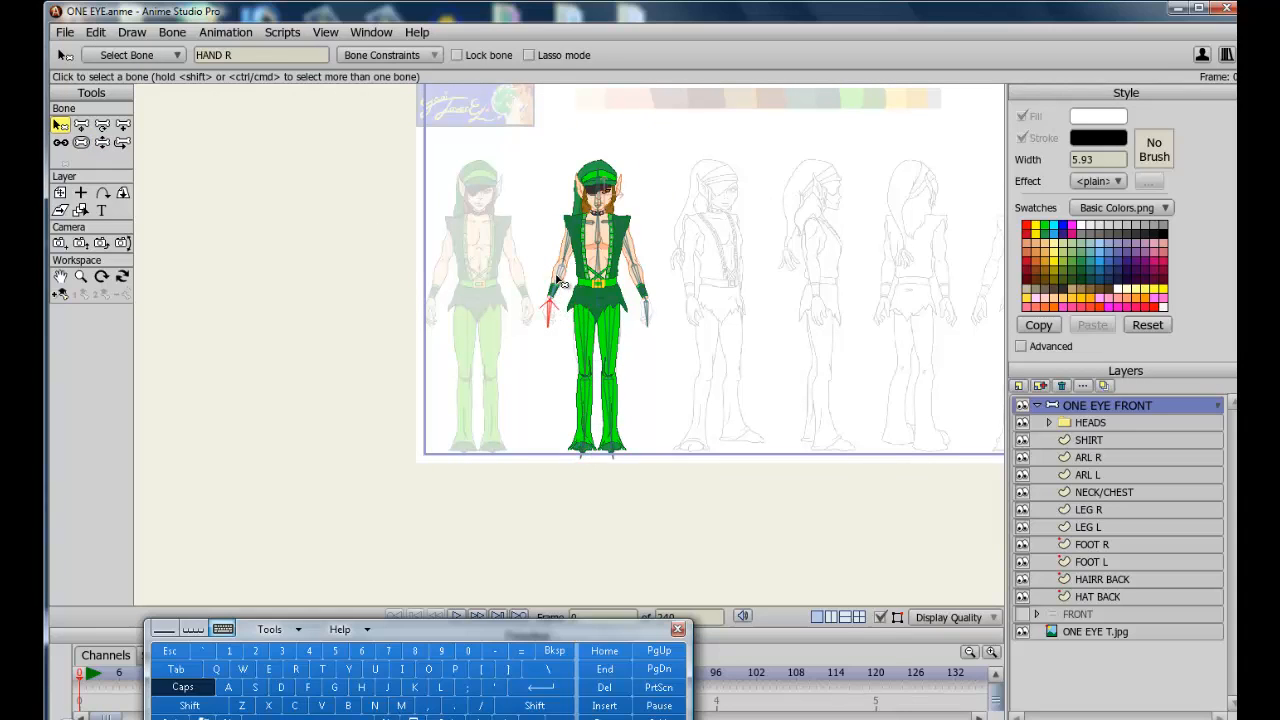
{"action": "left_click", "coordinate": [557, 275]}
{"action": "left_click", "coordinate": [569, 246]}
{"action": "left_click", "coordinate": [588, 221]}
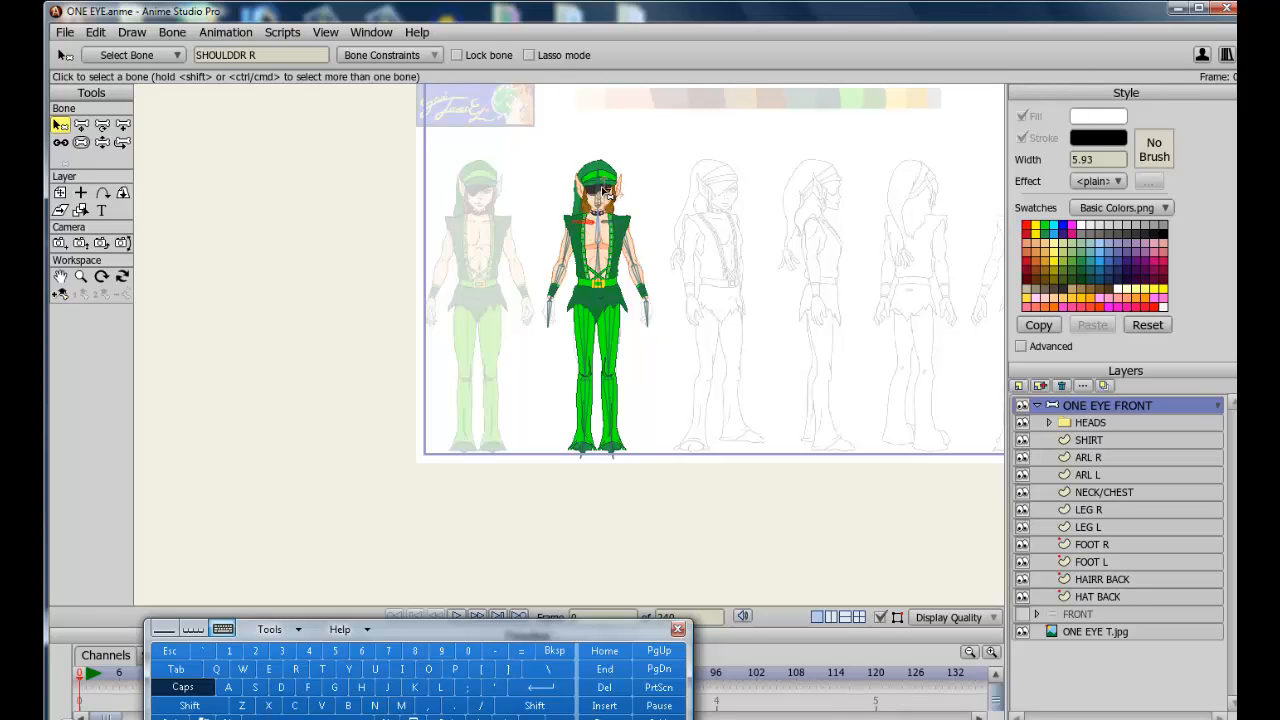
Review the names of the head and abdomen bones and the leg, foot, hand and arm bones on the character's left side
{"action": "left_click", "coordinate": [601, 188]}
{"action": "left_click", "coordinate": [605, 275]}
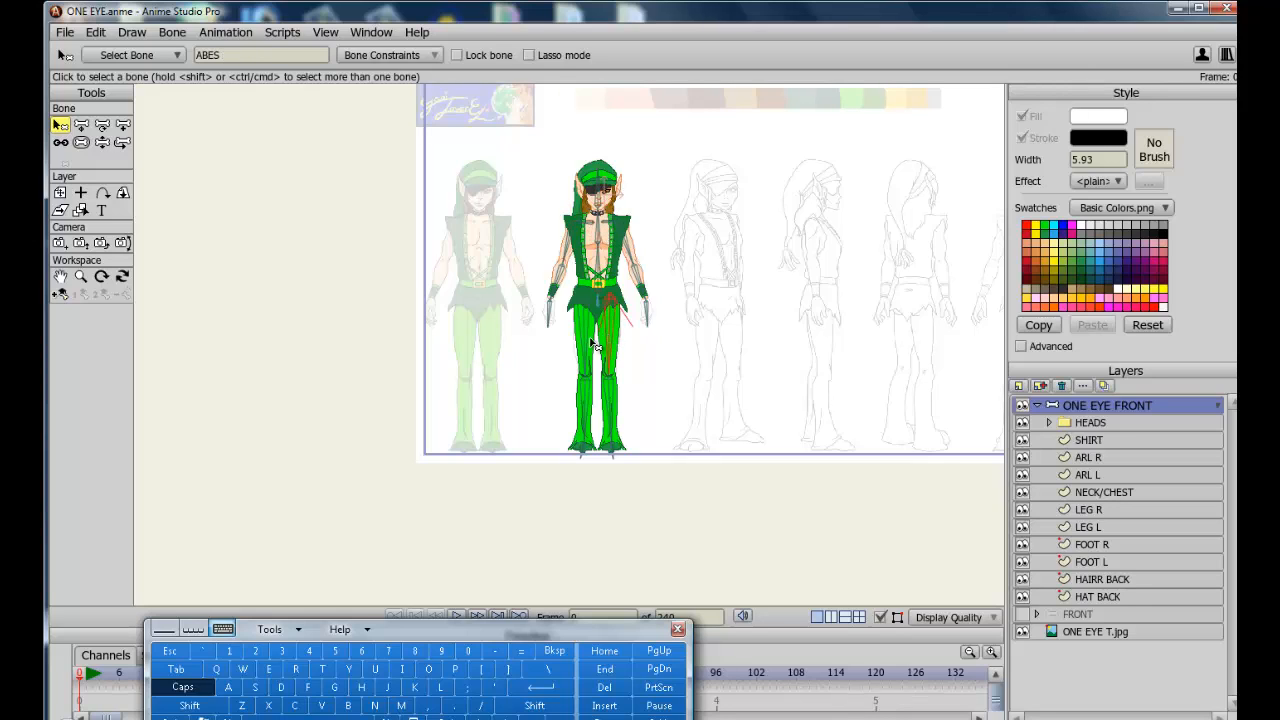
{"action": "left_click", "coordinate": [592, 346]}
{"action": "left_click", "coordinate": [608, 410]}
{"action": "left_click", "coordinate": [609, 449]}
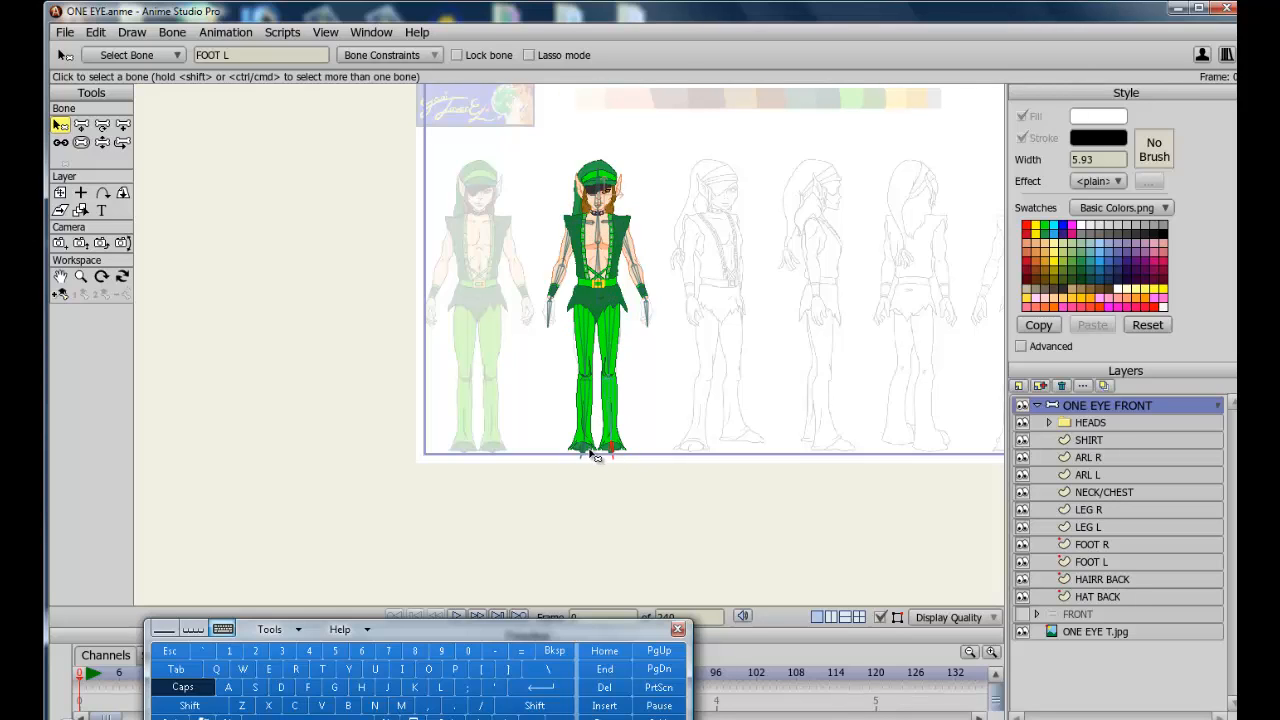
{"action": "left_click", "coordinate": [655, 296]}
{"action": "left_click", "coordinate": [647, 307]}
{"action": "left_click", "coordinate": [640, 275]}
{"action": "left_click", "coordinate": [627, 241]}
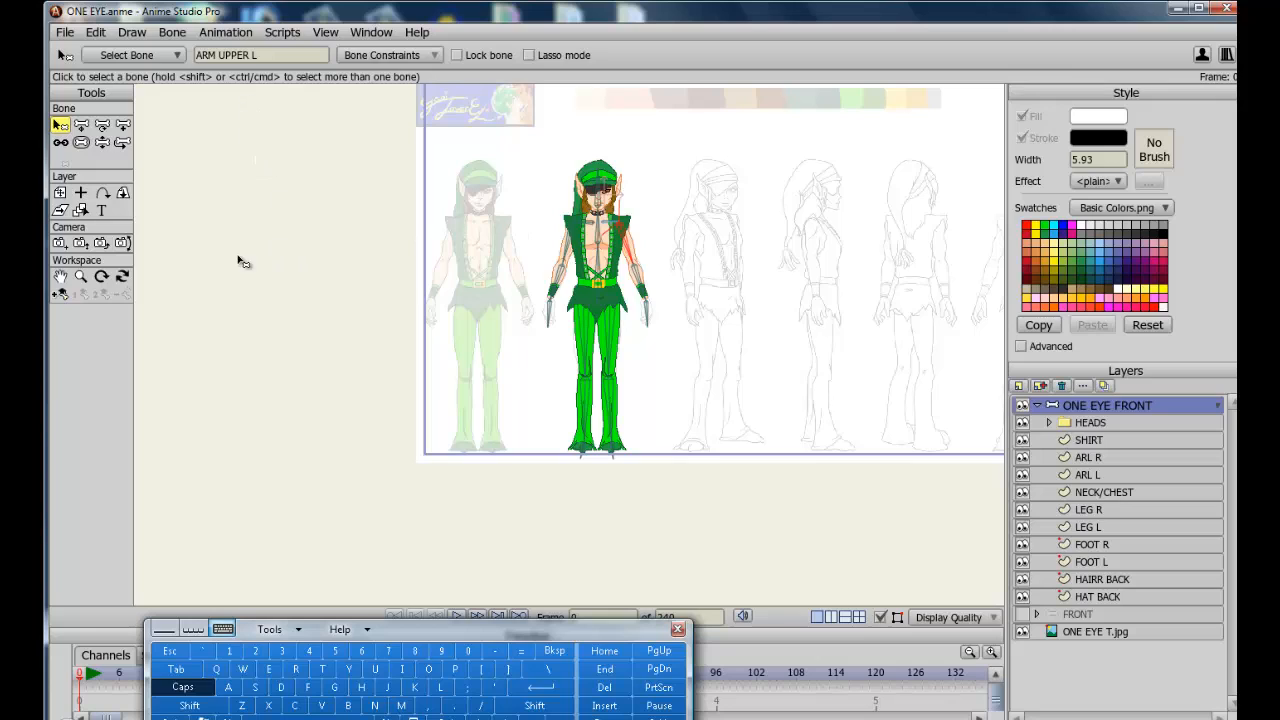
{"action": "left_click", "coordinate": [102, 143]}
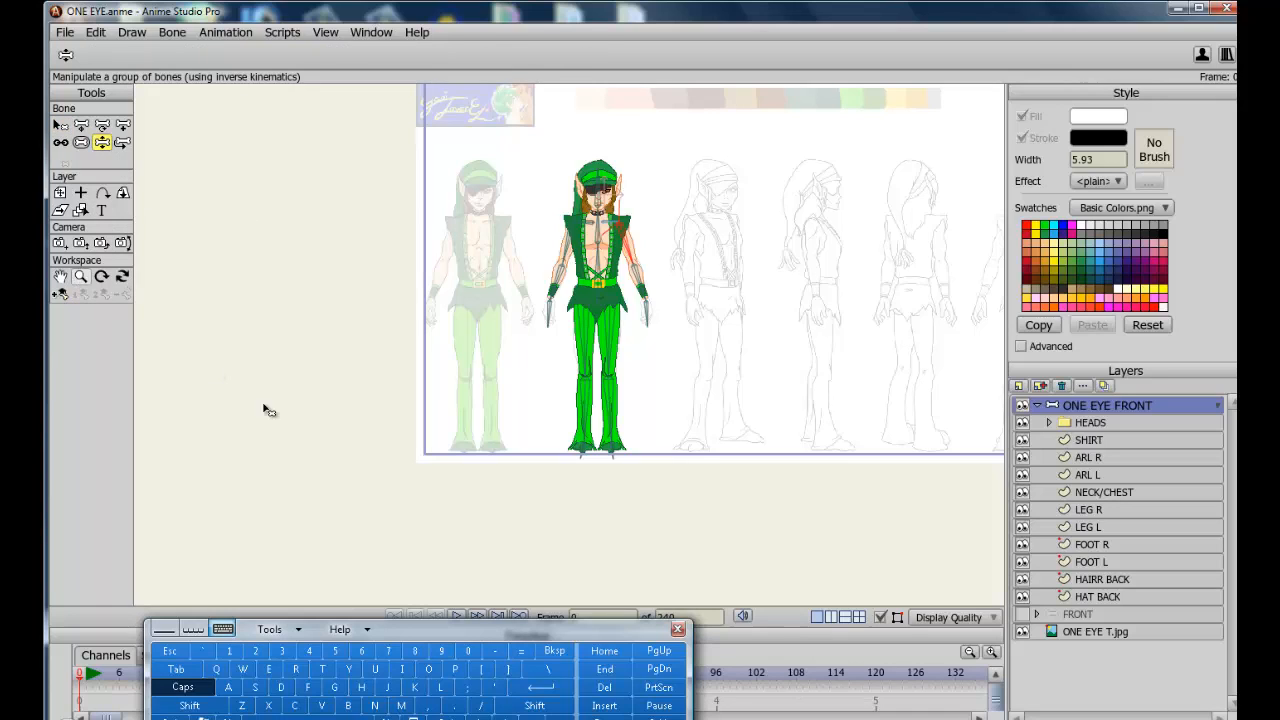
{"action": "left_click_drag", "start_coordinate": [572, 627], "coordinate": [563, 607]}
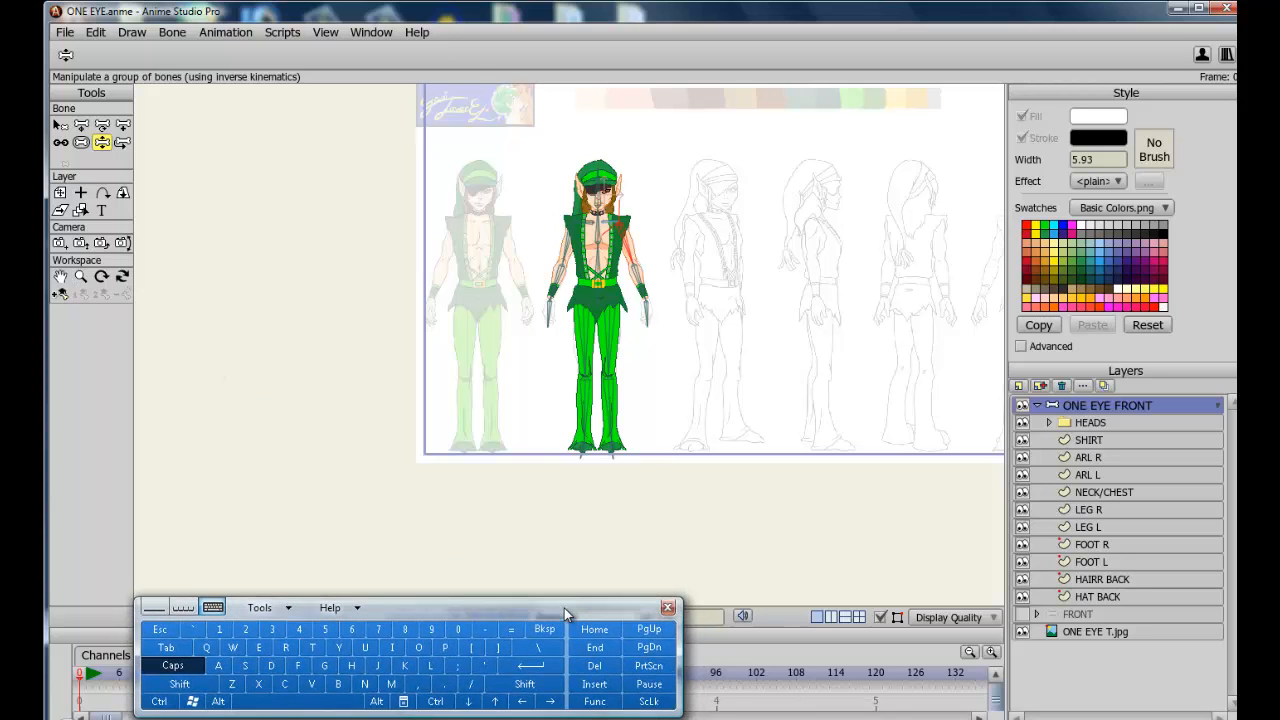
{"action": "left_click", "coordinate": [768, 719]}
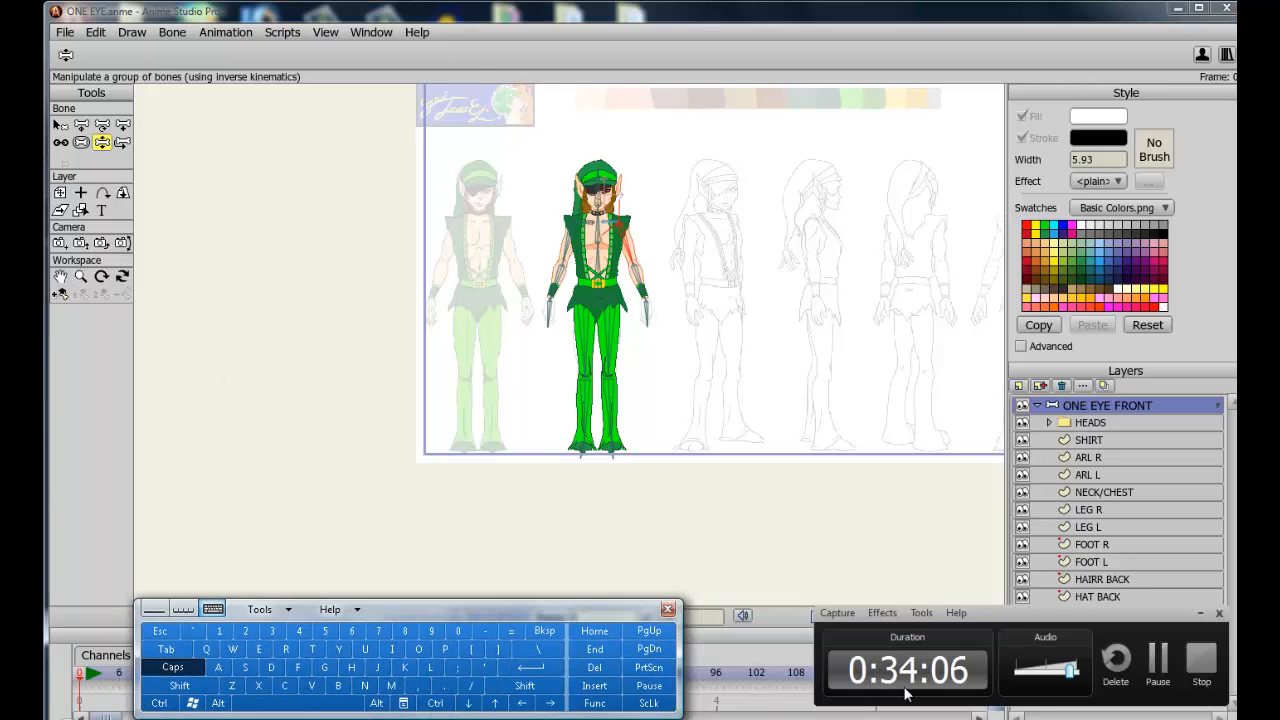